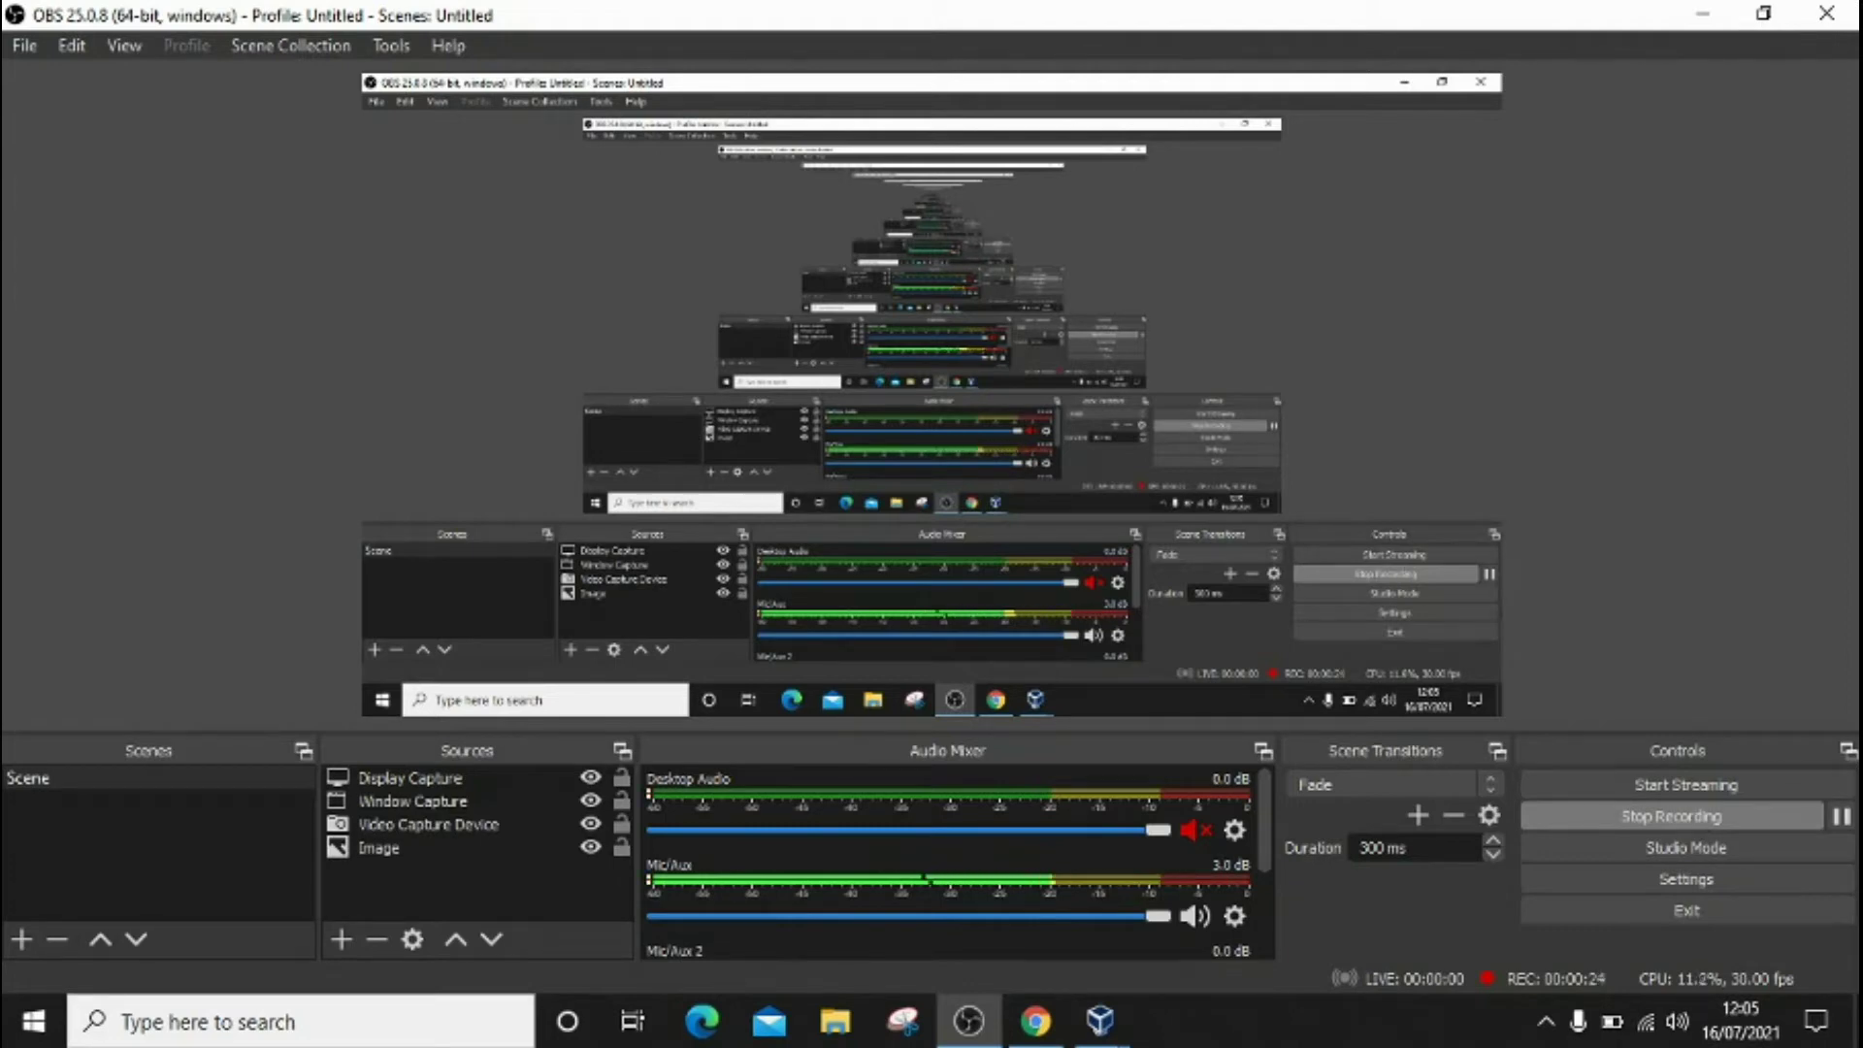
# Step: Pause the OBS Studio recording and switch to a new Google tab in Chrome
pyautogui.click(1841, 816)
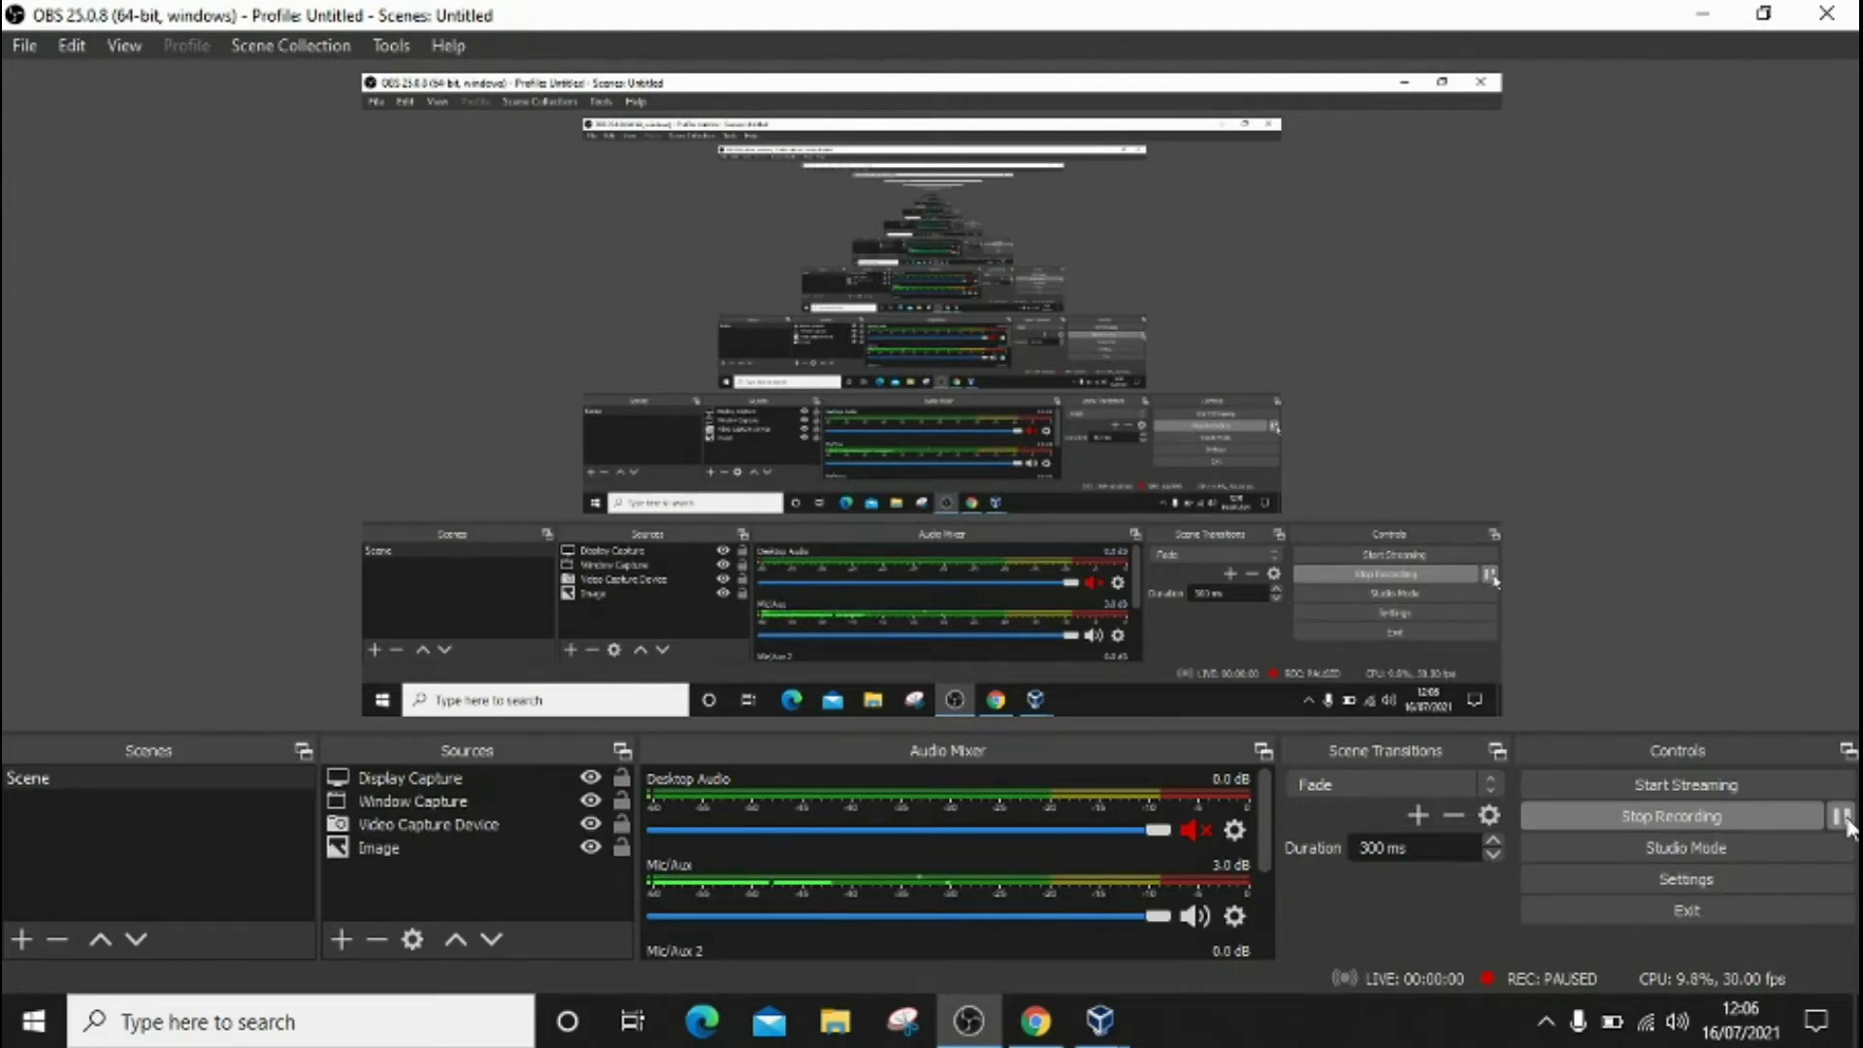
pyautogui.click(1040, 1025)
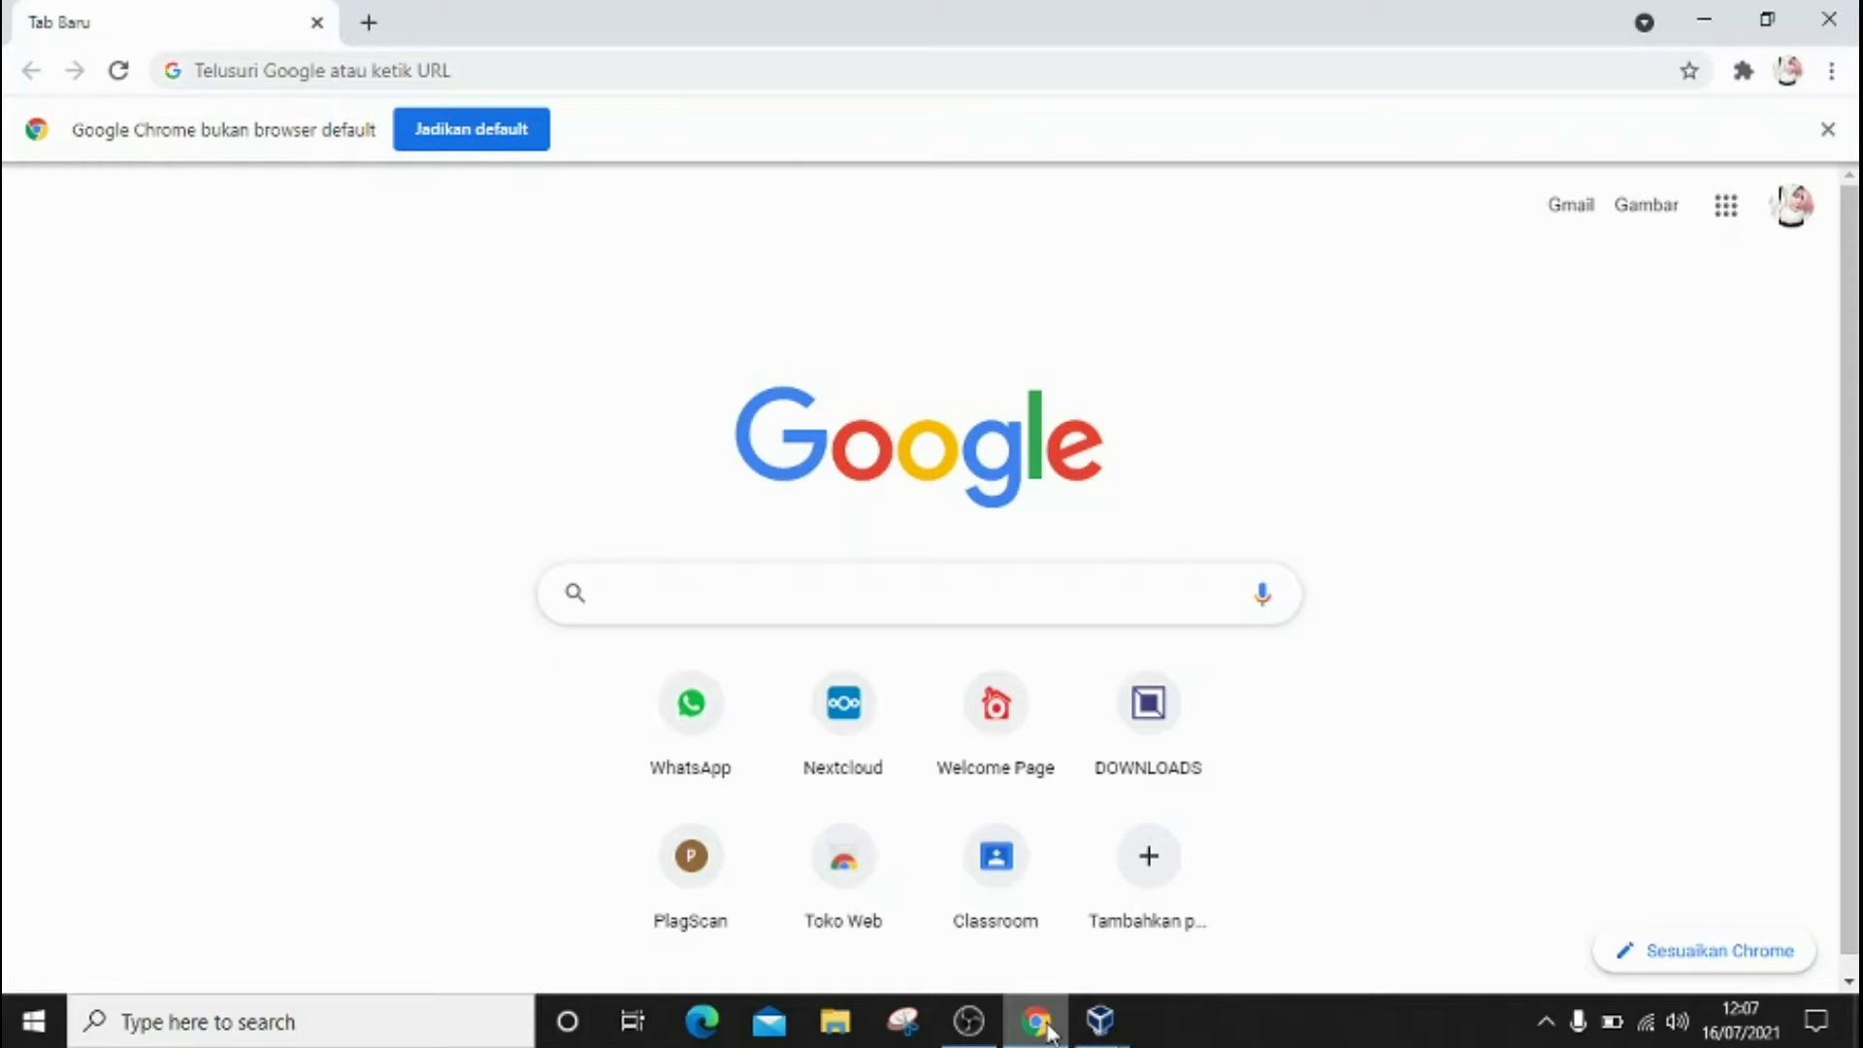
# Step: Search Google for openmediavault and open Softpedia's OpenMediaVault 5.0.5 download locations
pyautogui.click(921, 592)
pyautogui.write('ope')
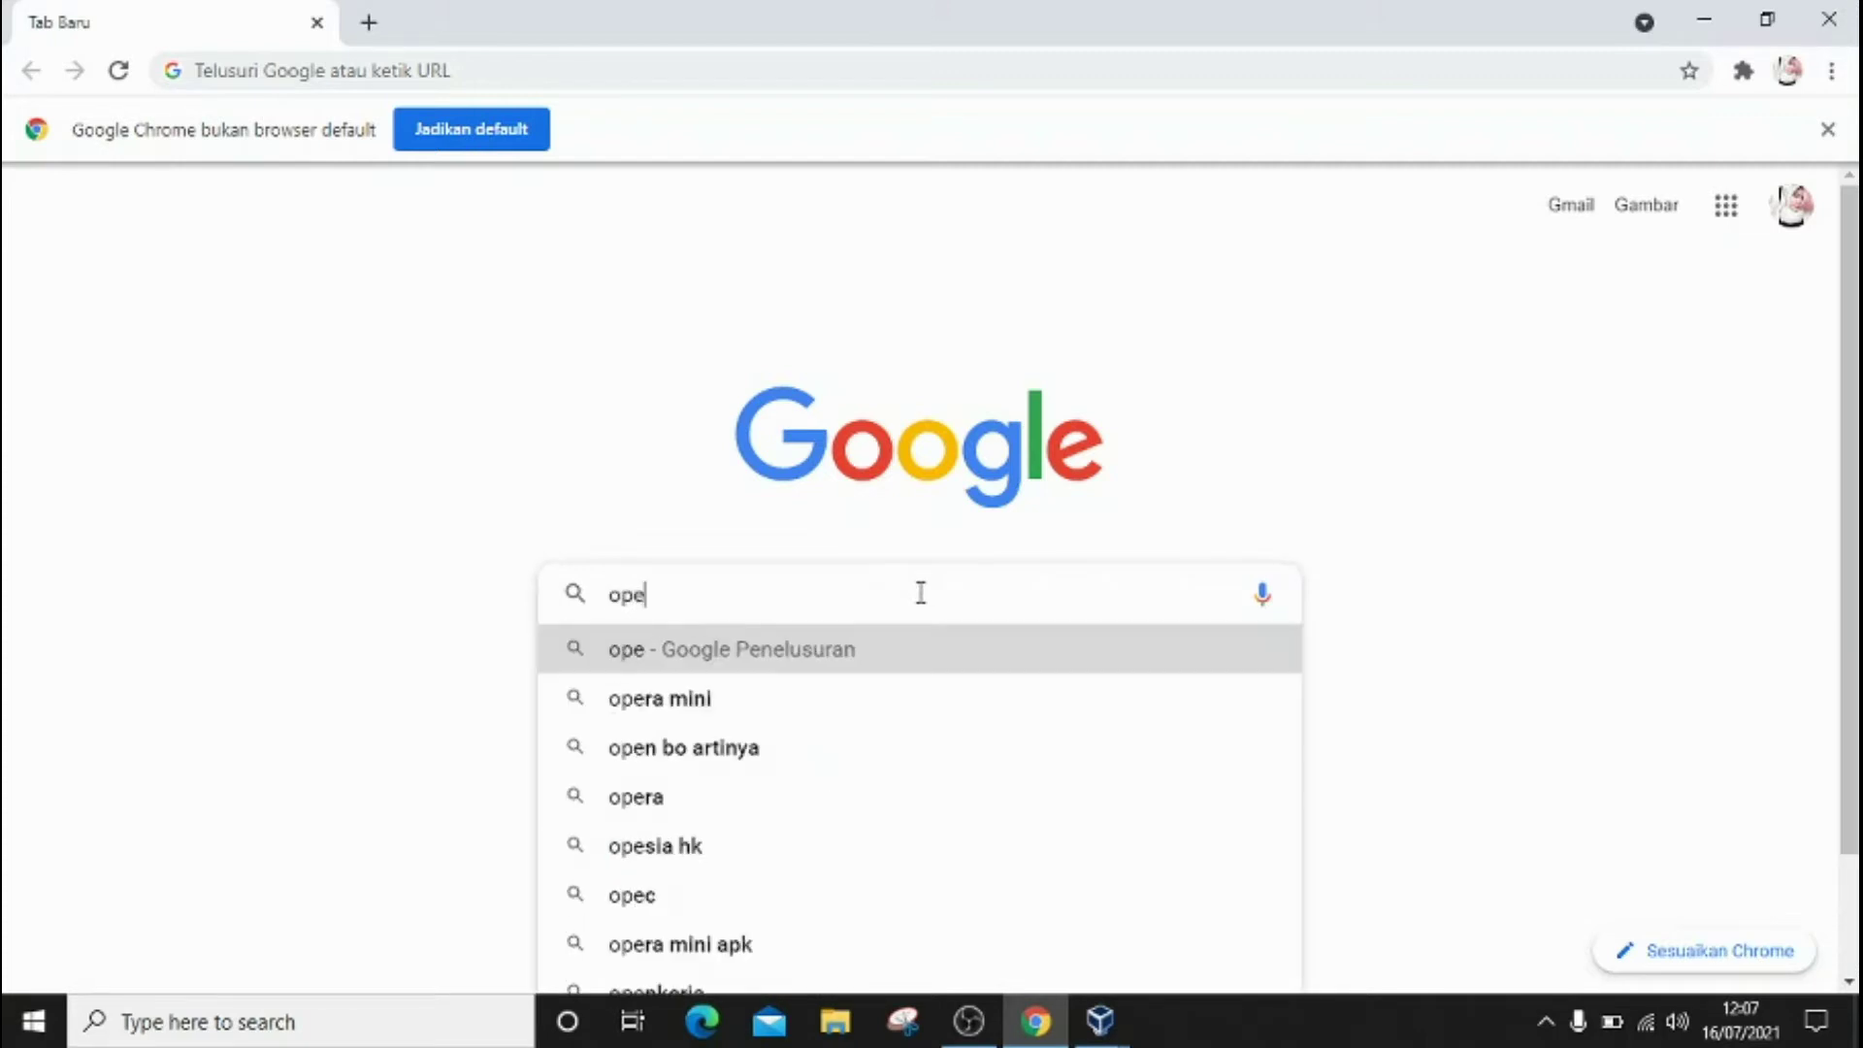
pyautogui.write('nmed')
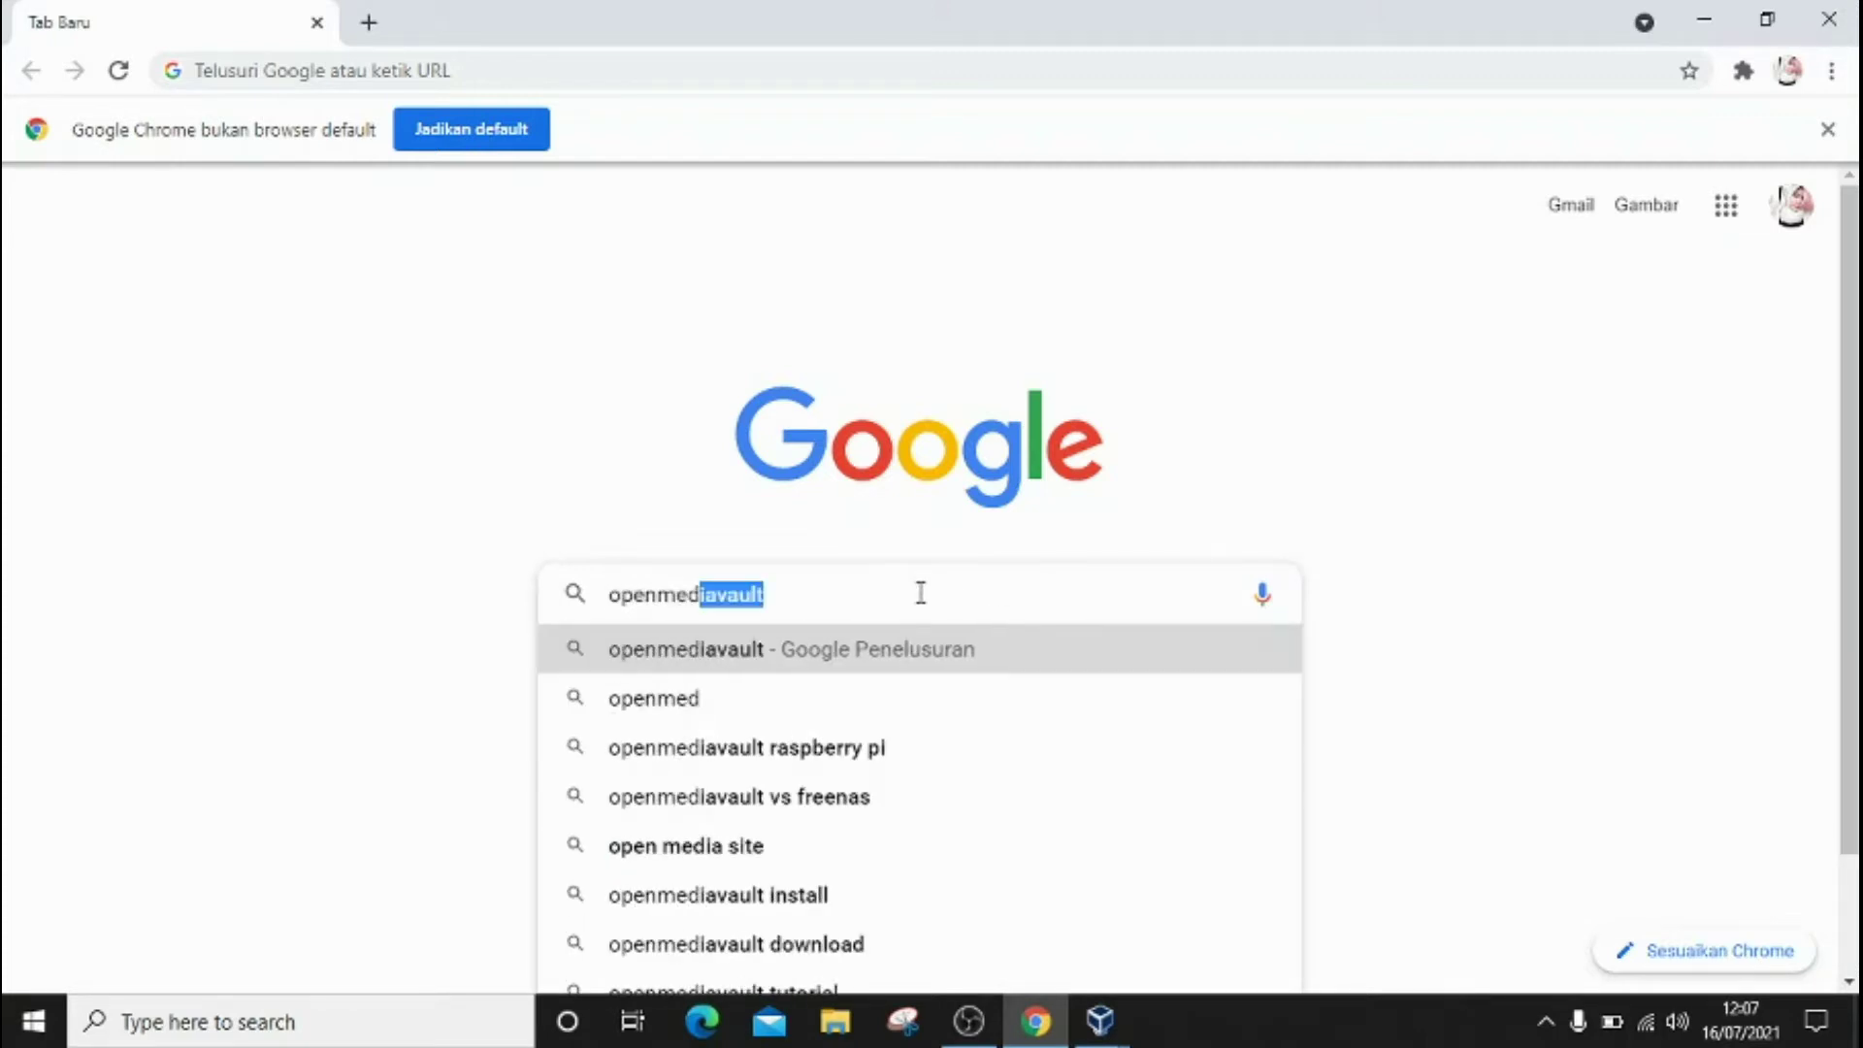
pyautogui.write('ia')
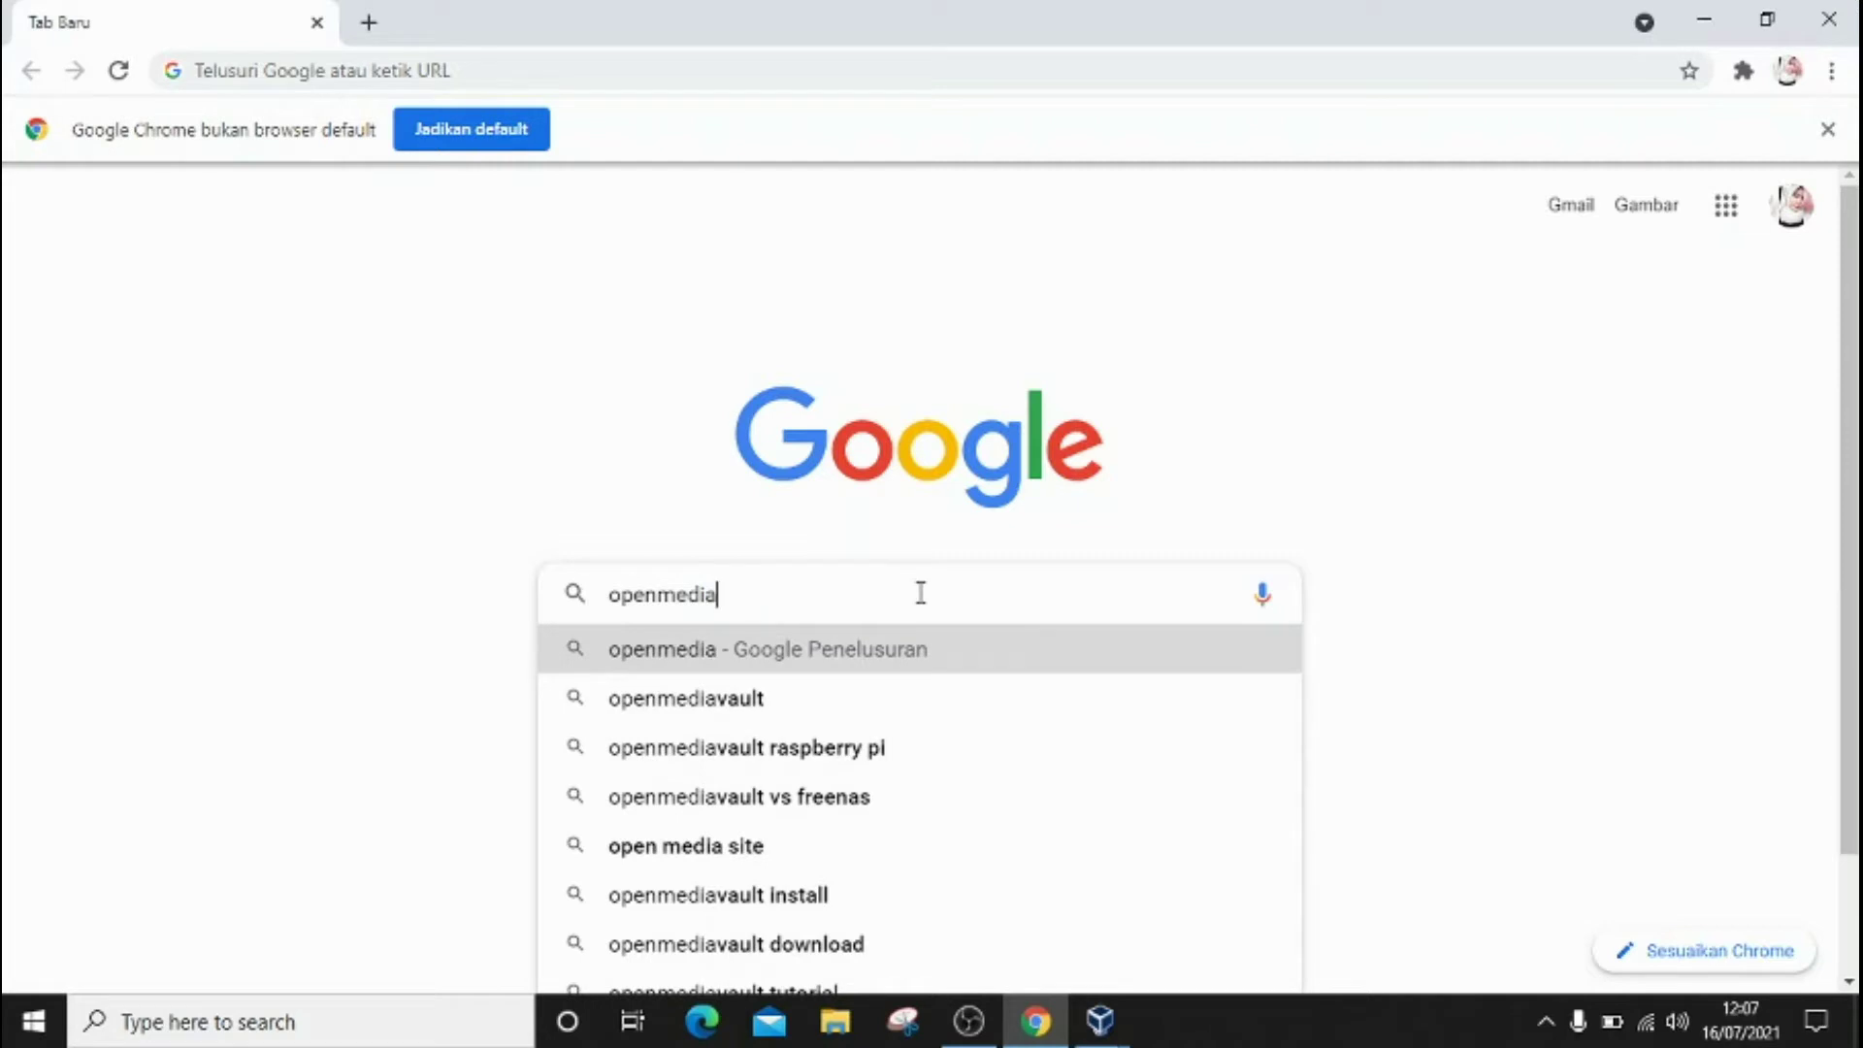
pyautogui.click(815, 703)
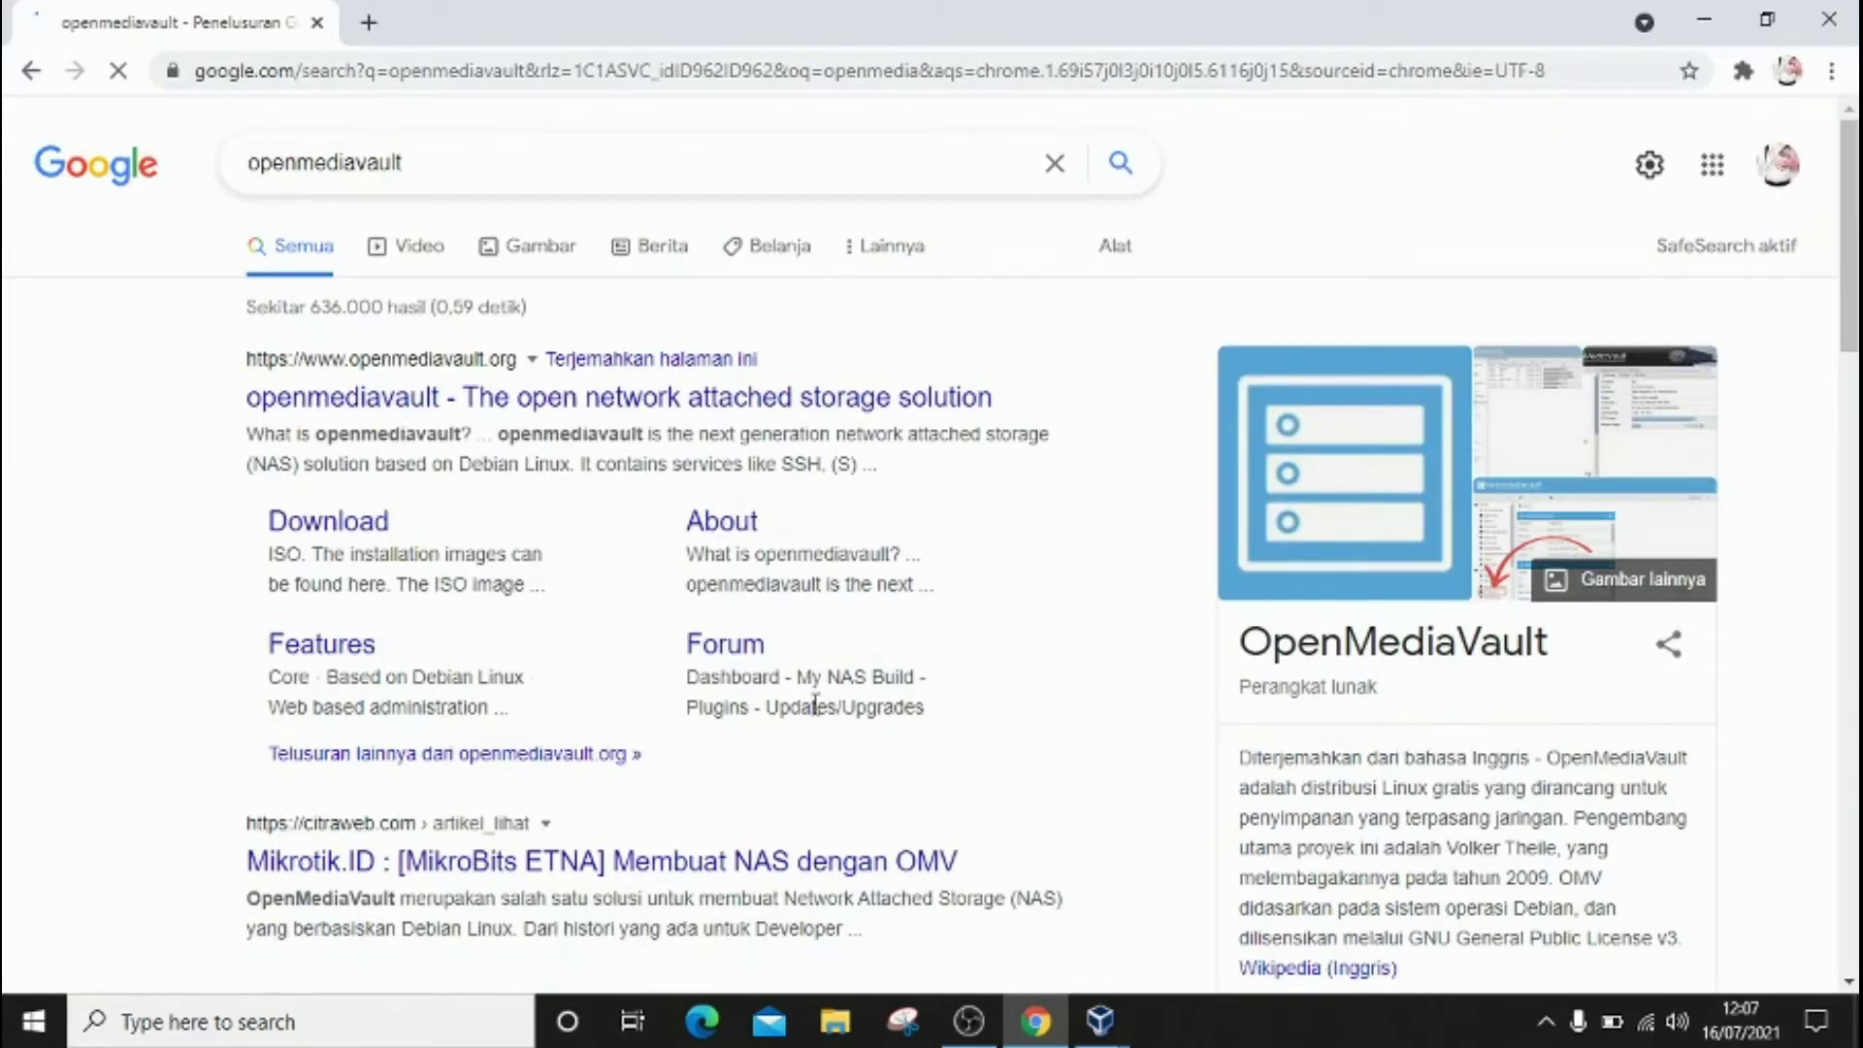
pyautogui.scroll(-3, 815, 703)
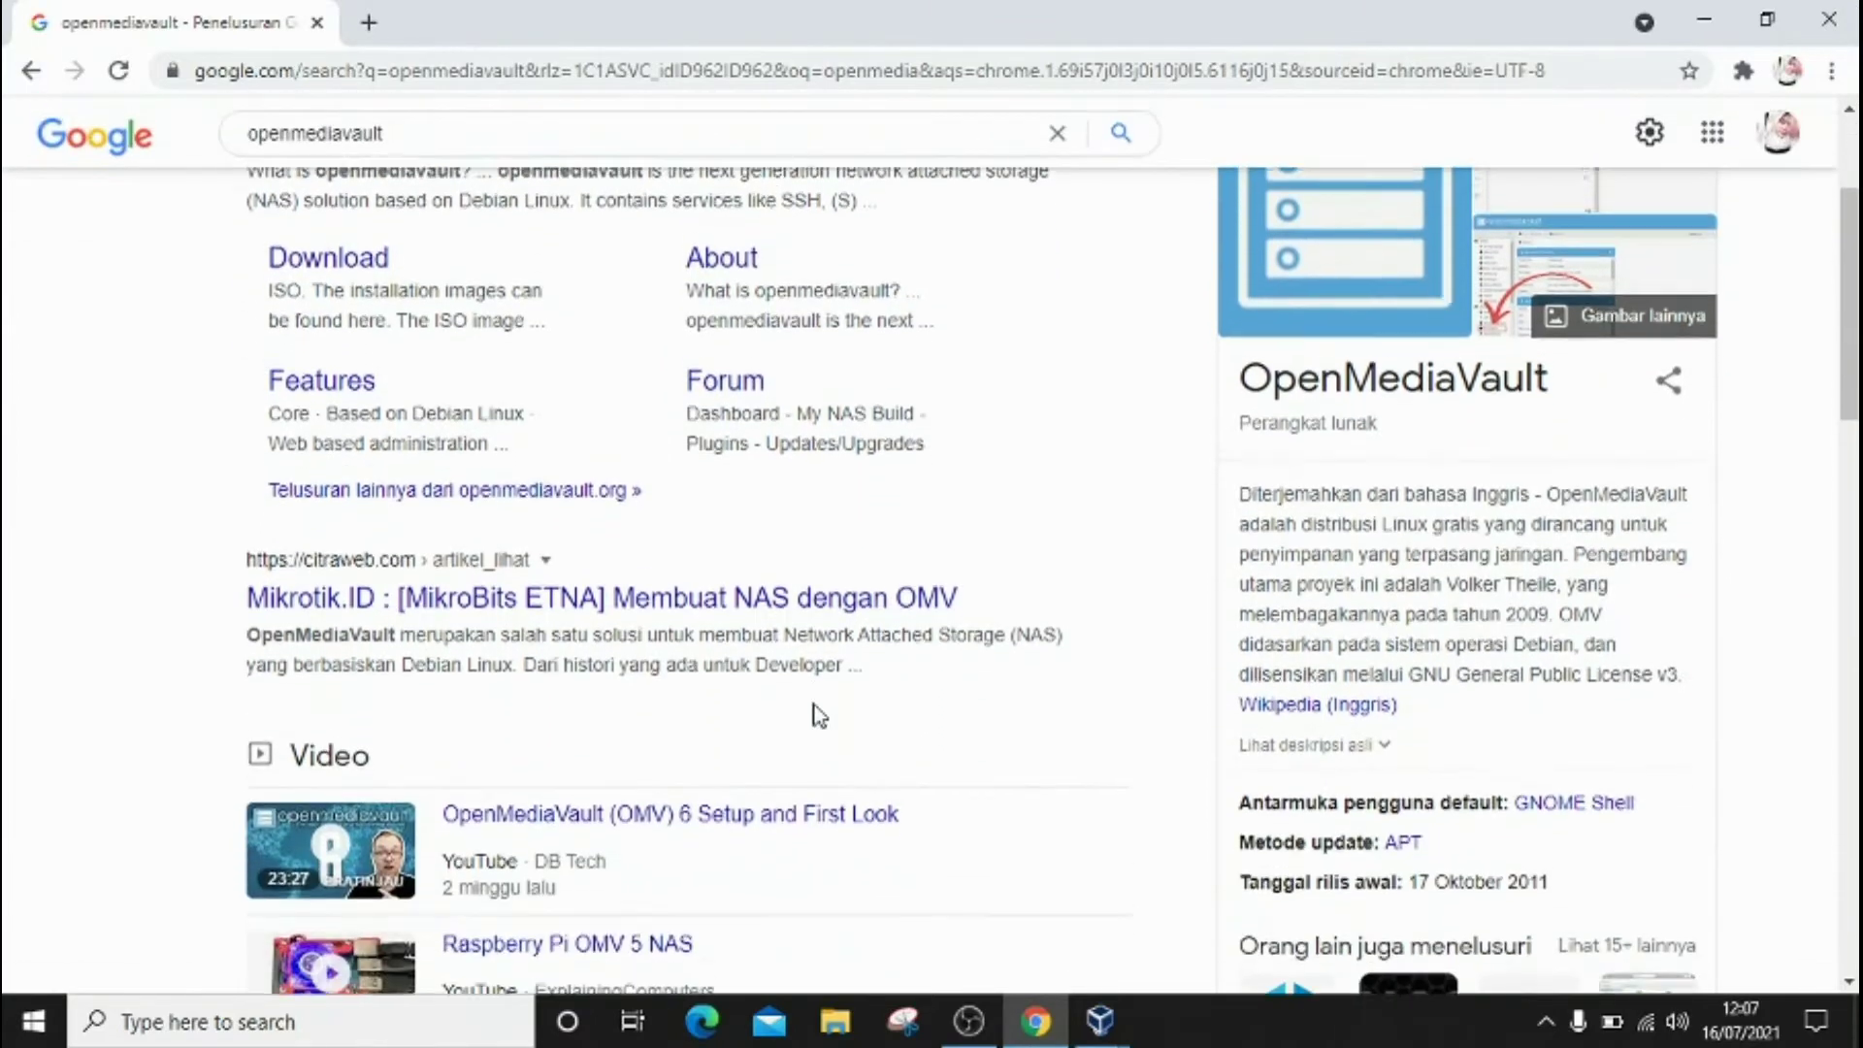
pyautogui.scroll(-12, 818, 715)
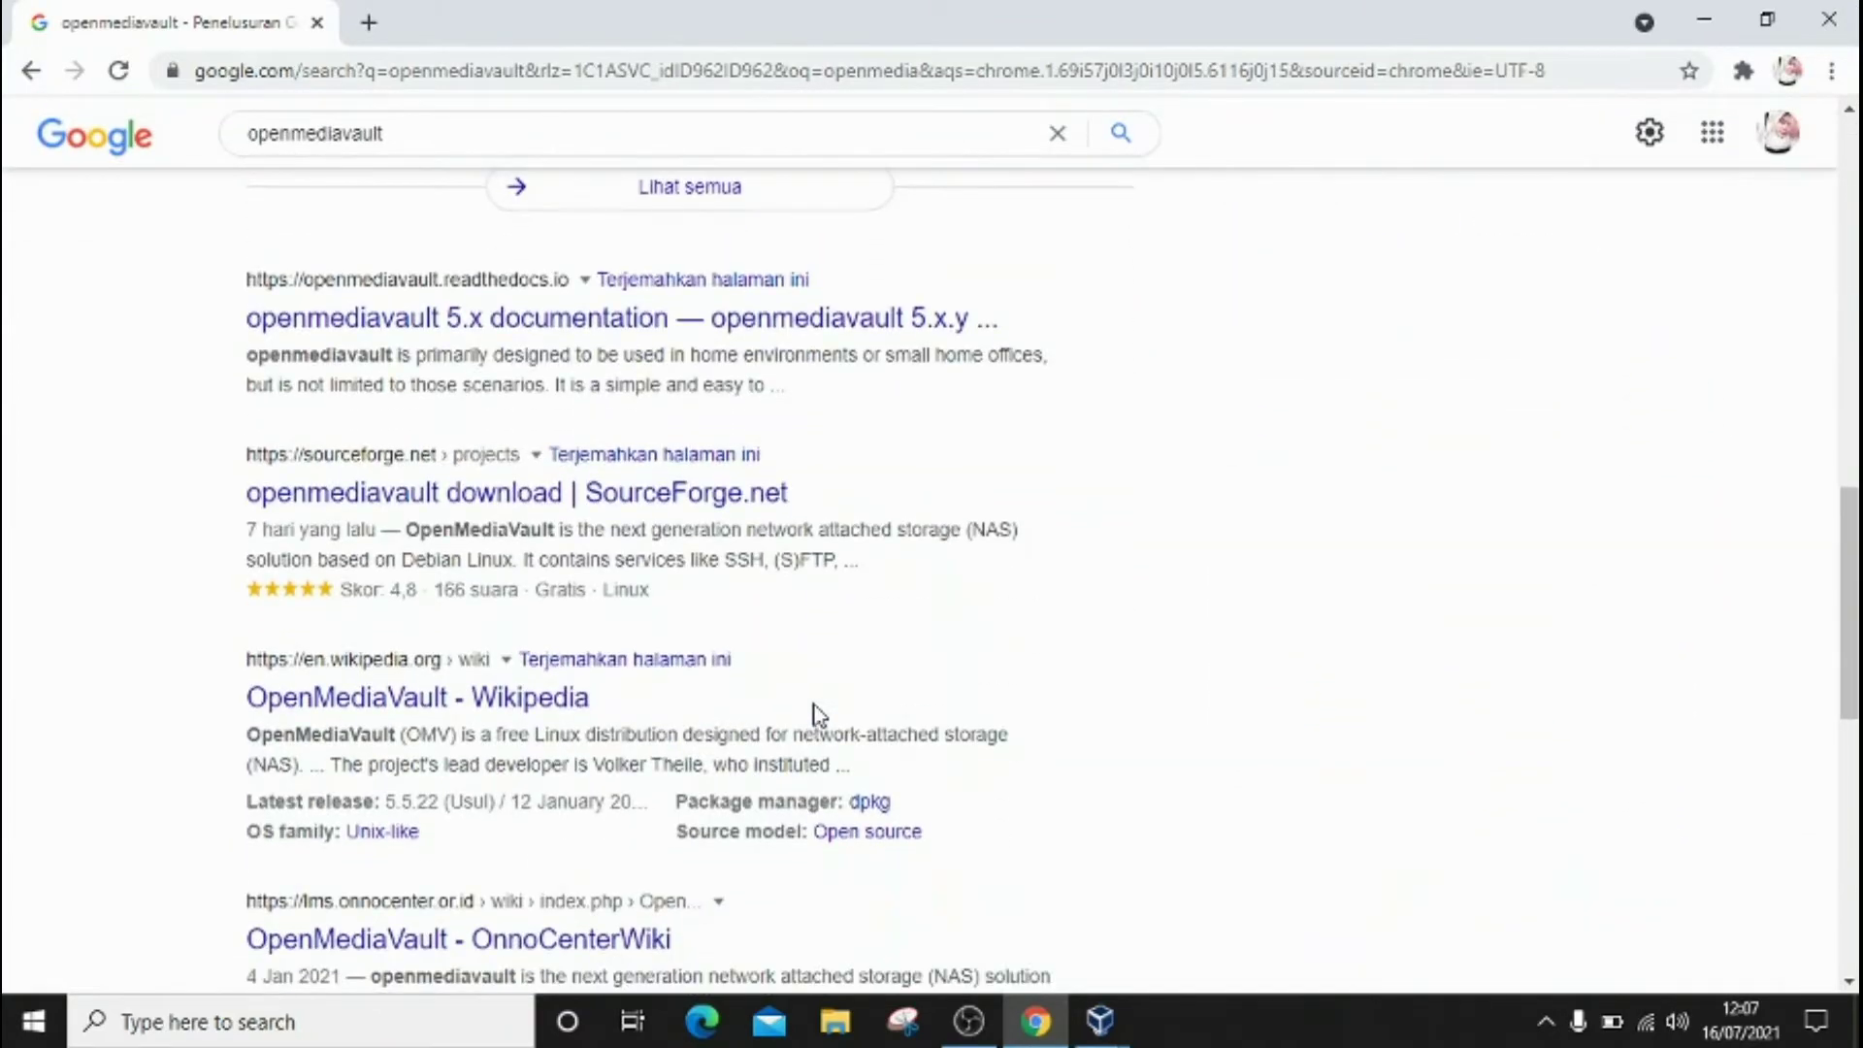
pyautogui.scroll(-3, 815, 715)
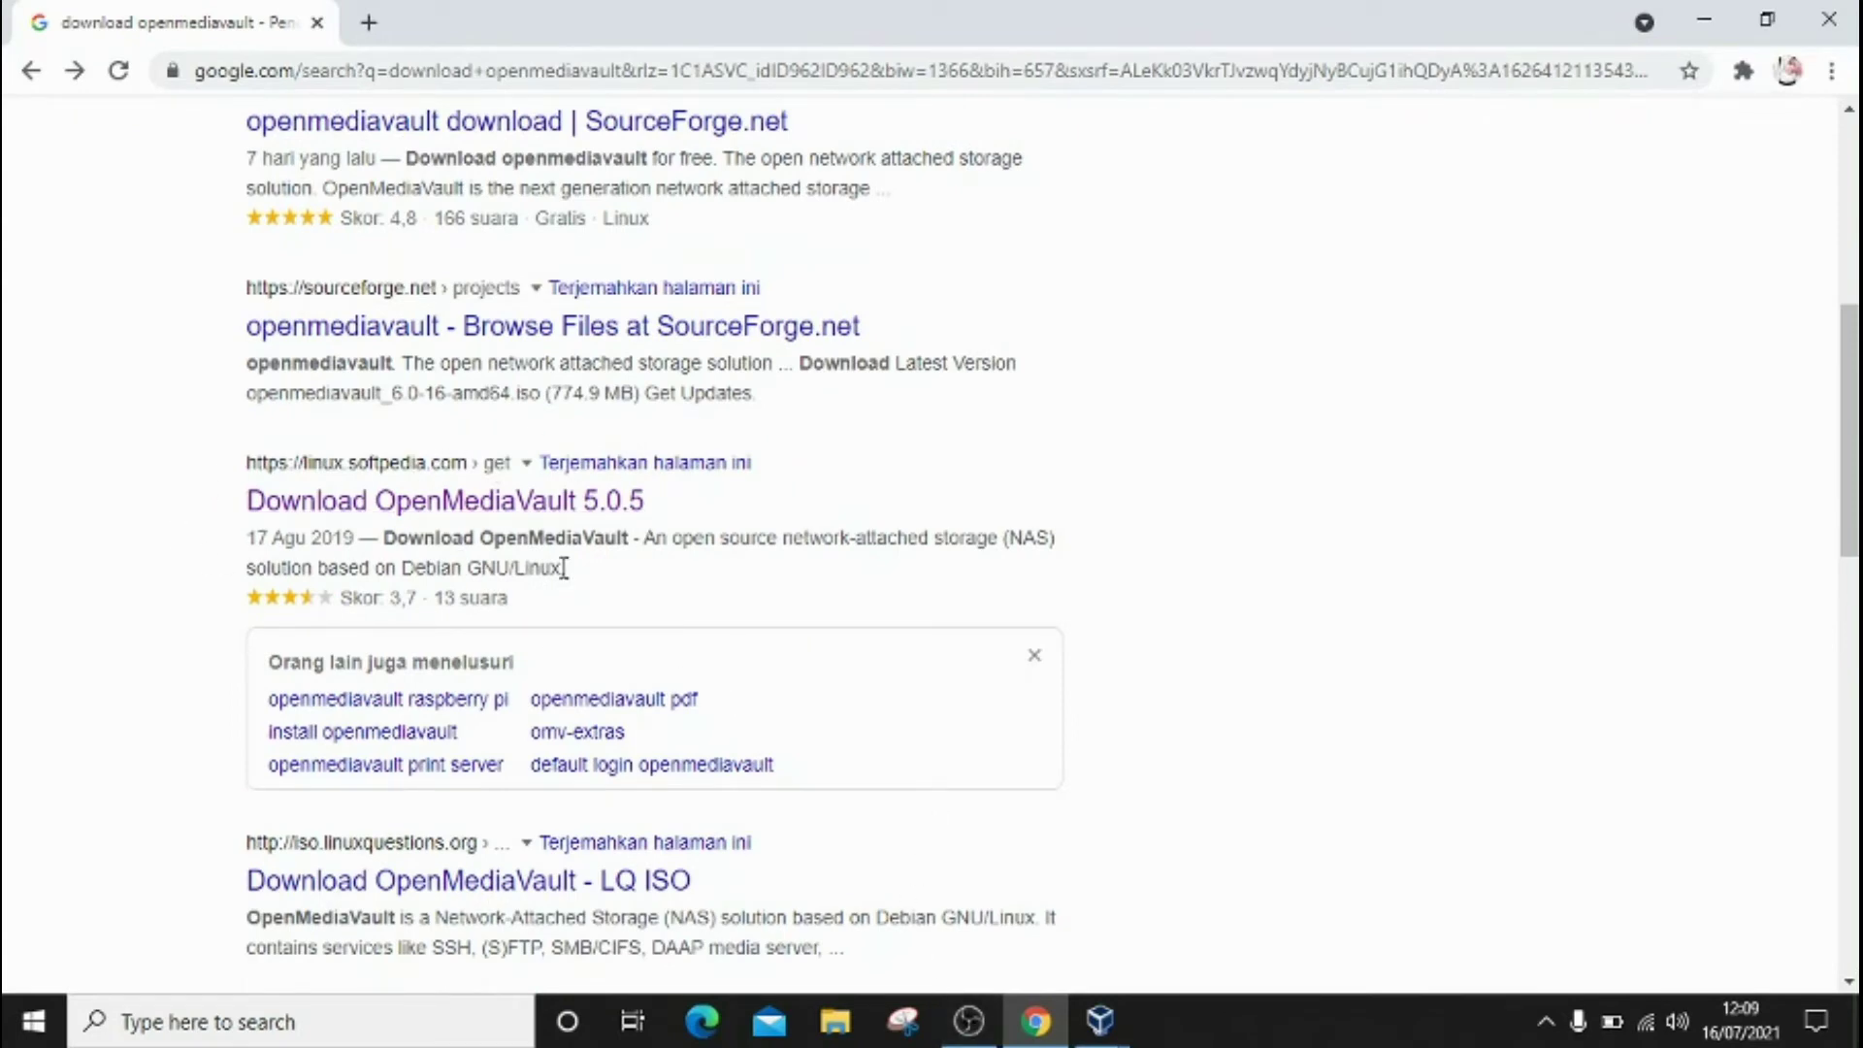
pyautogui.click(525, 506)
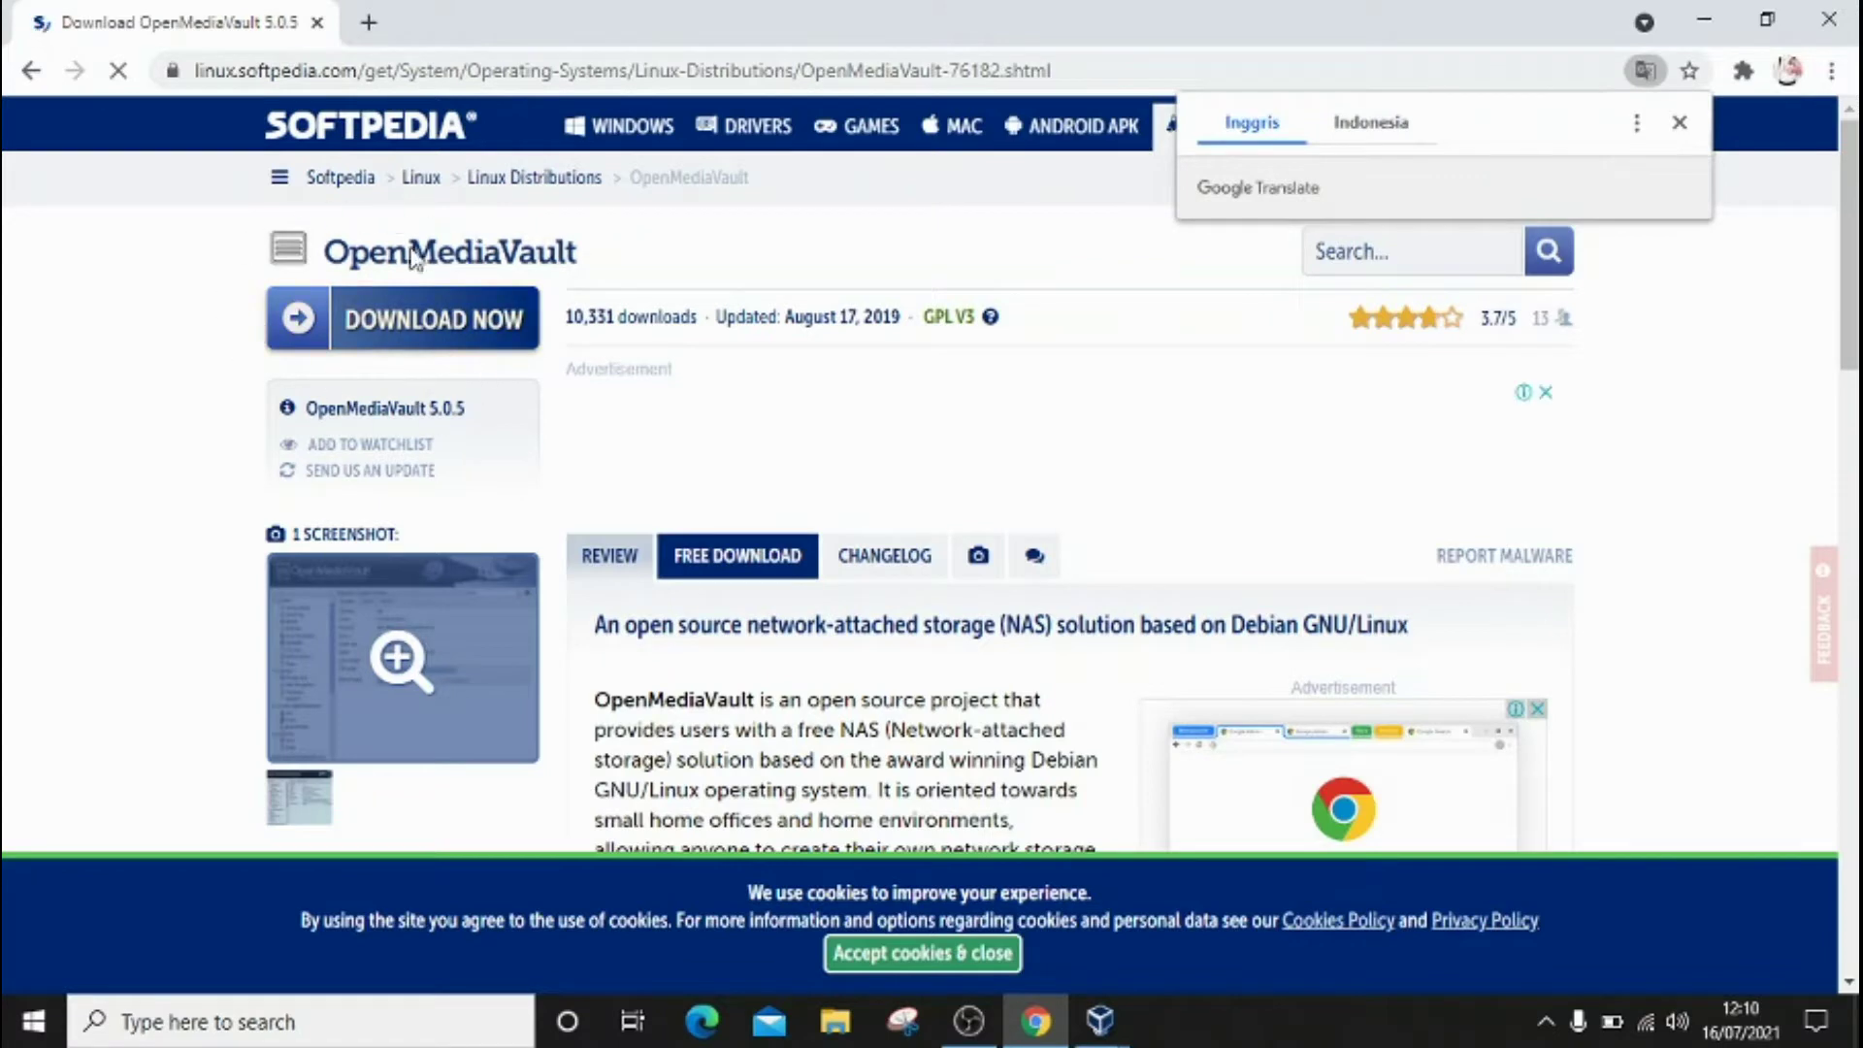
pyautogui.click(448, 325)
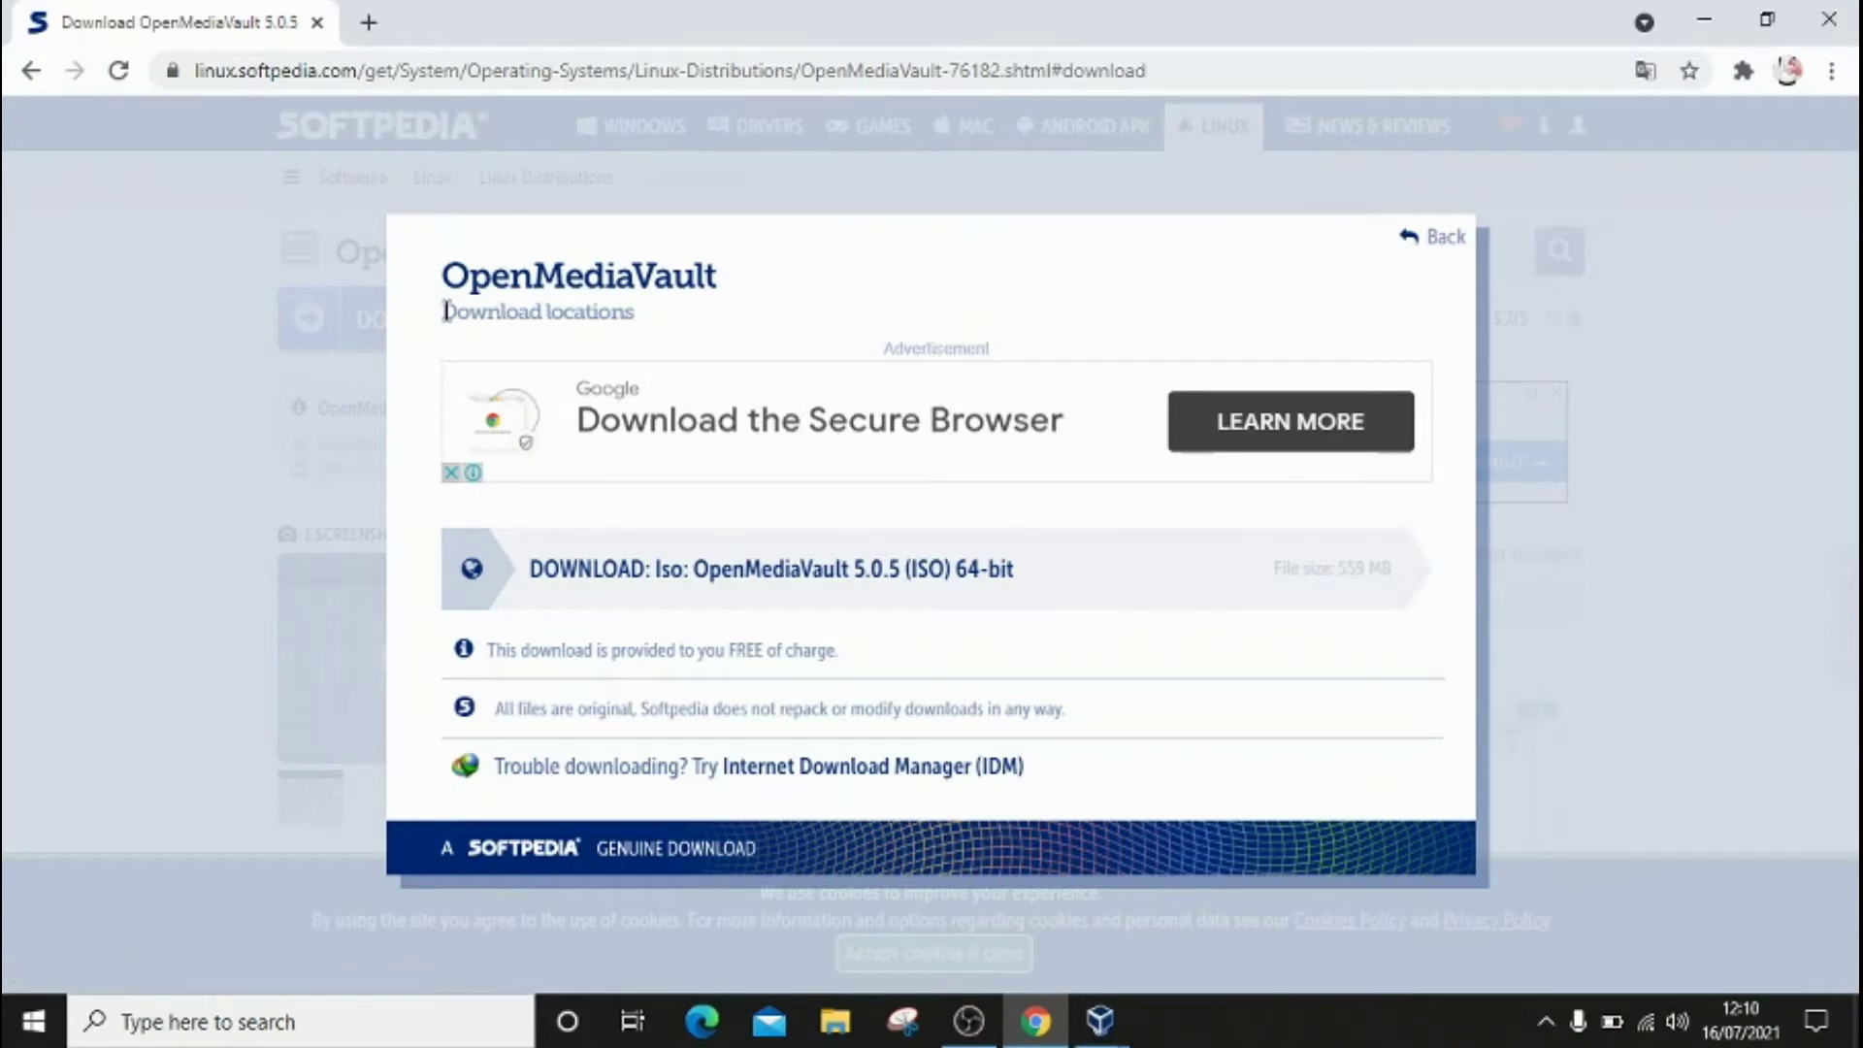
# Step: Download openmediavault_5.0.5-amd64.iso from the Iso link, then switch to VirtualBox Manager
pyautogui.click(691, 583)
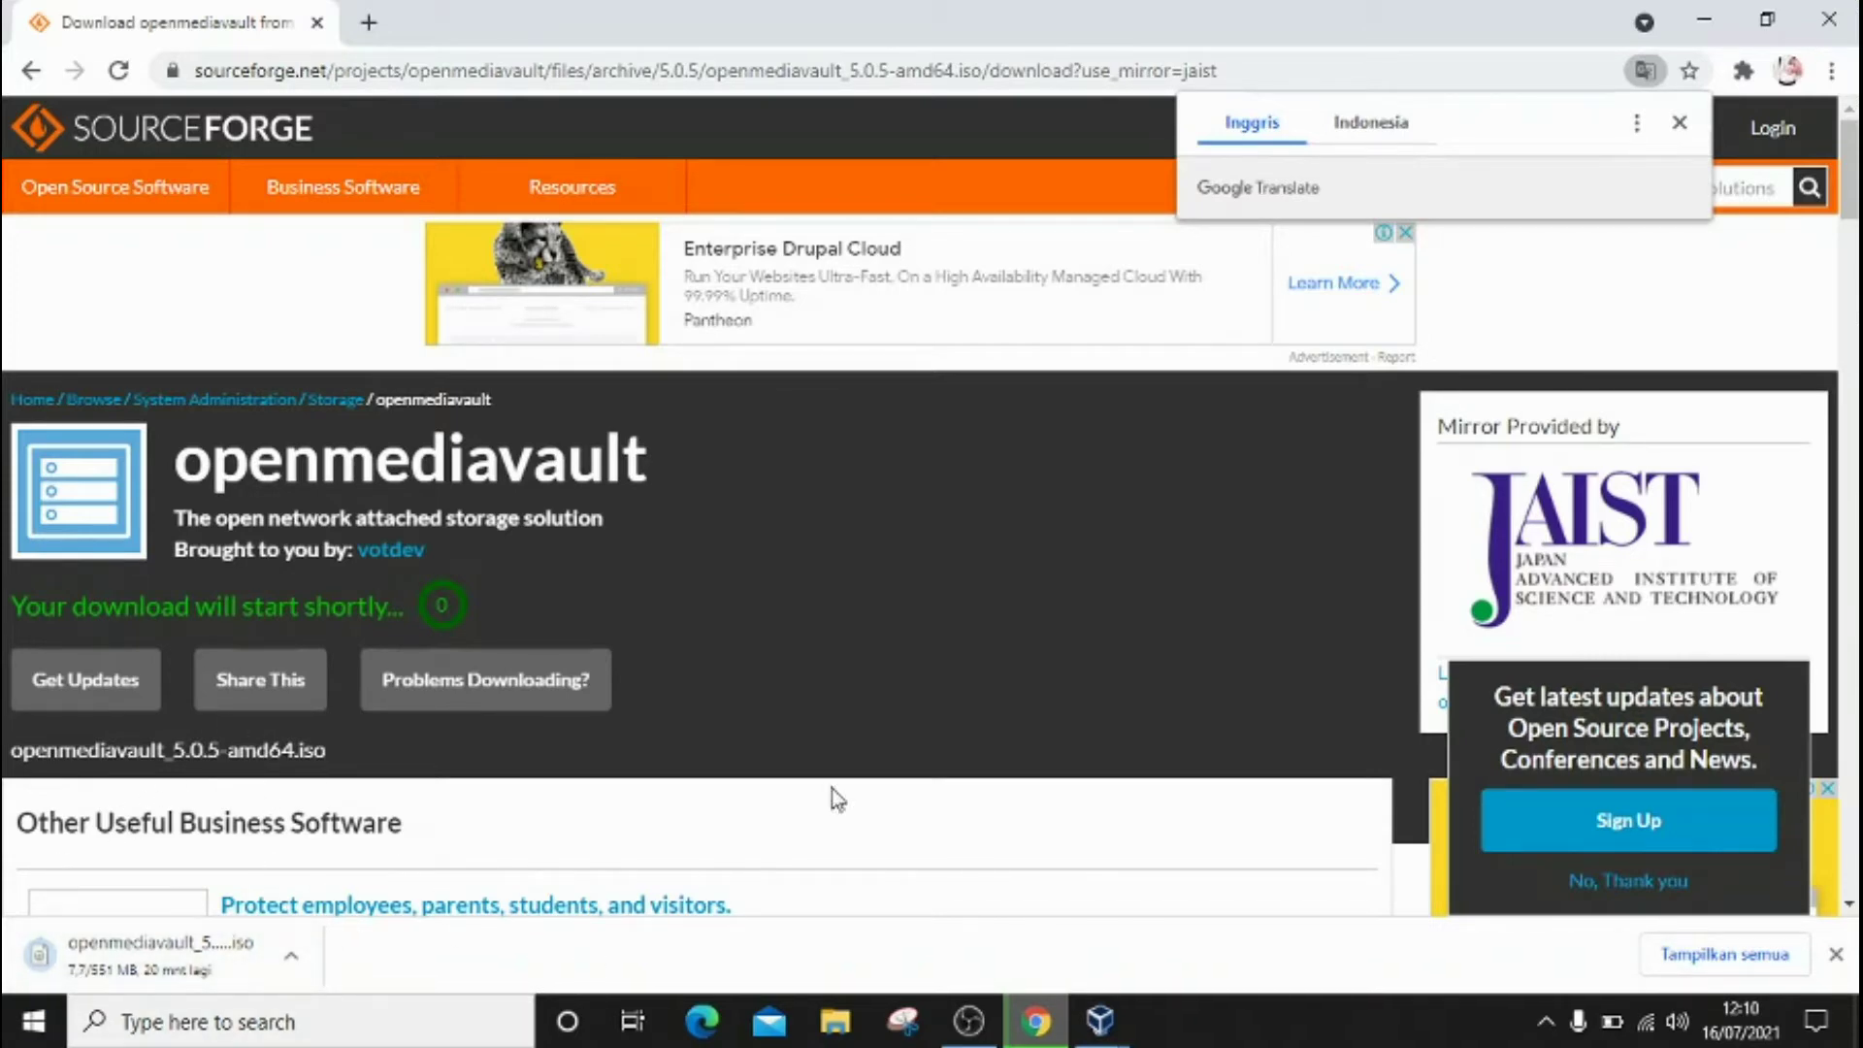
pyautogui.moveTo(977, 1031)
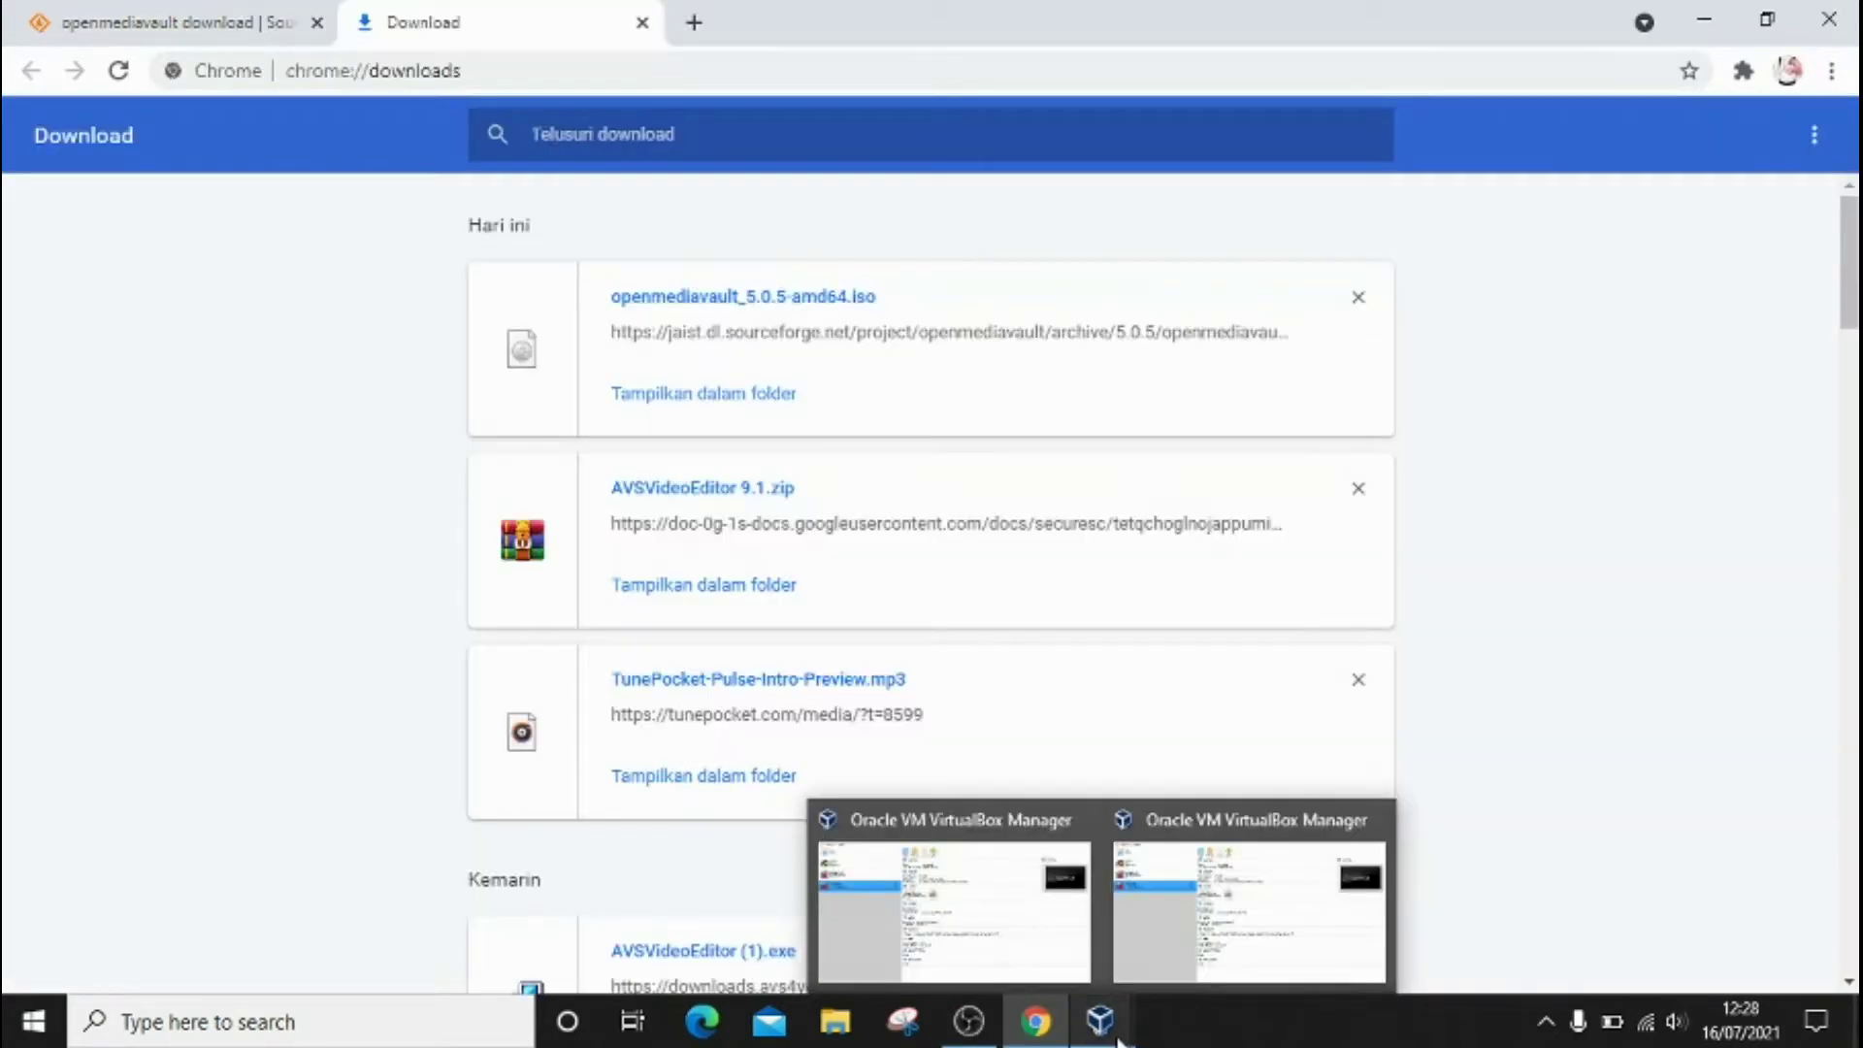
pyautogui.click(1196, 920)
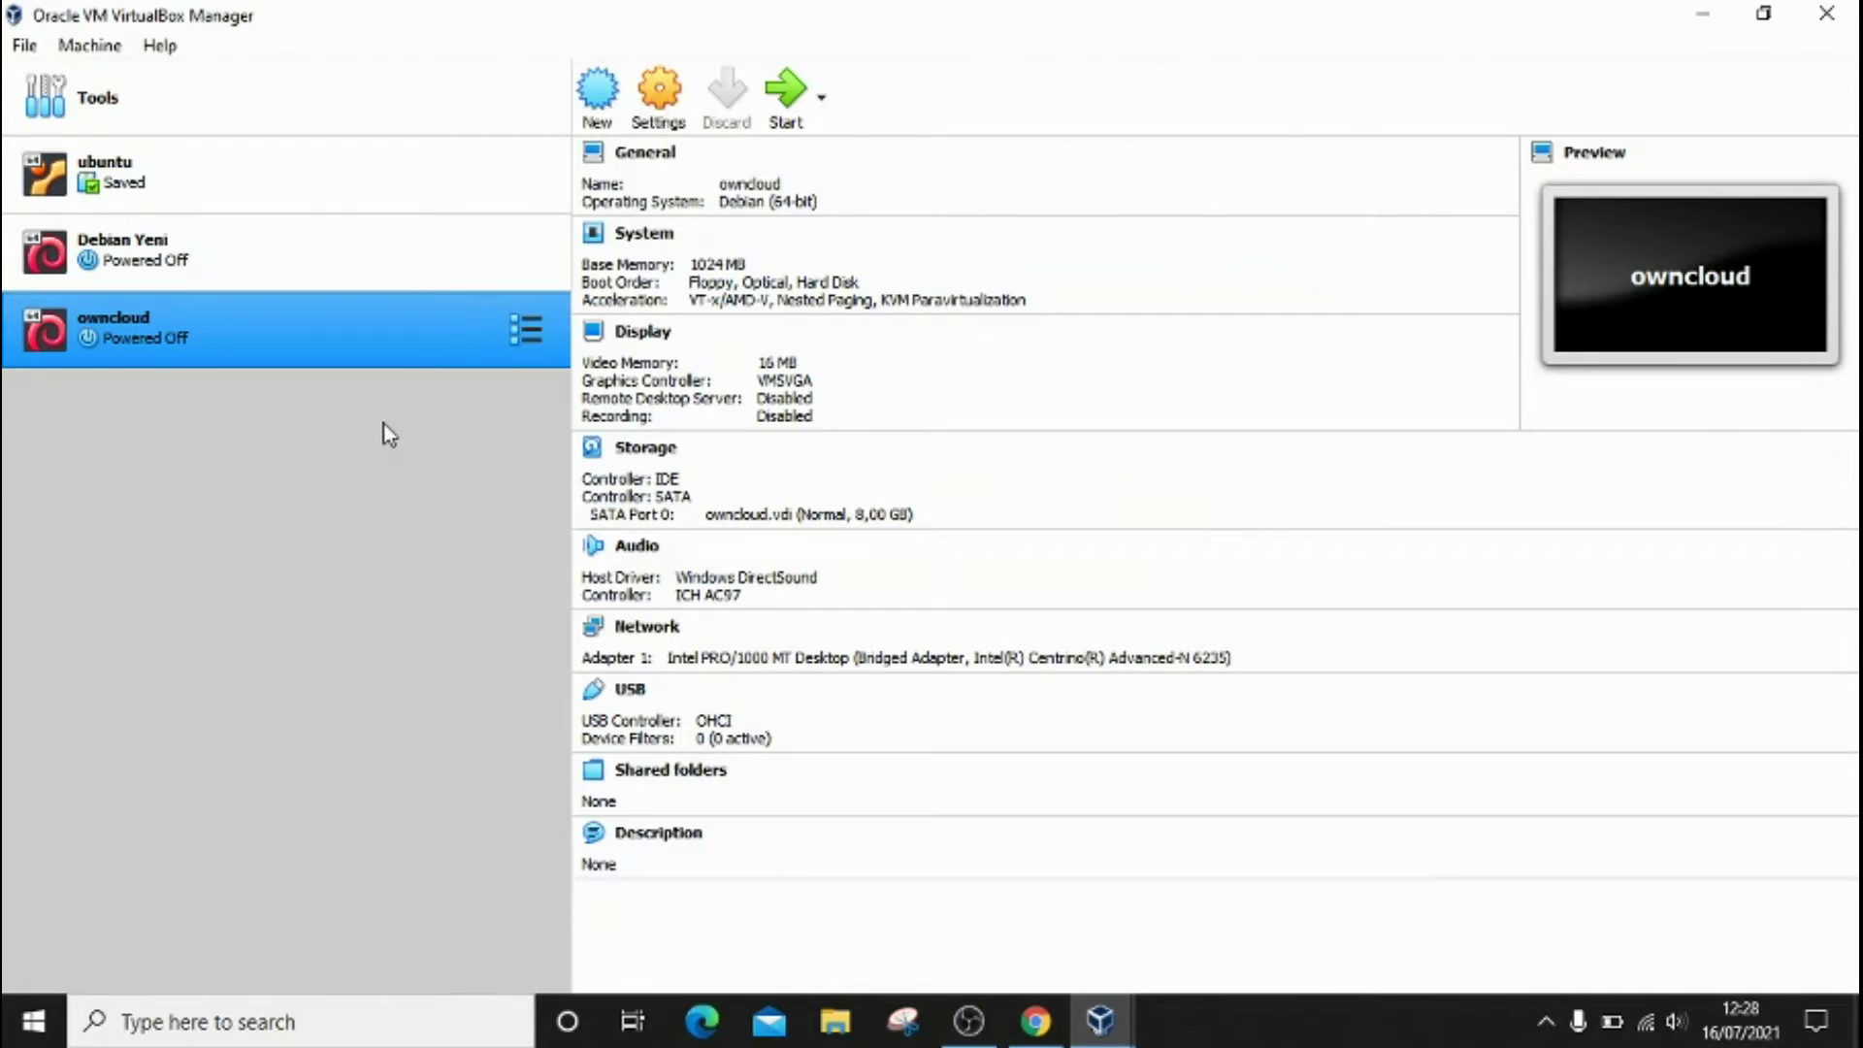
# Step: Start a new machine named Omv5,5 with type Linux and version Debian (64-bit)
pyautogui.click(598, 95)
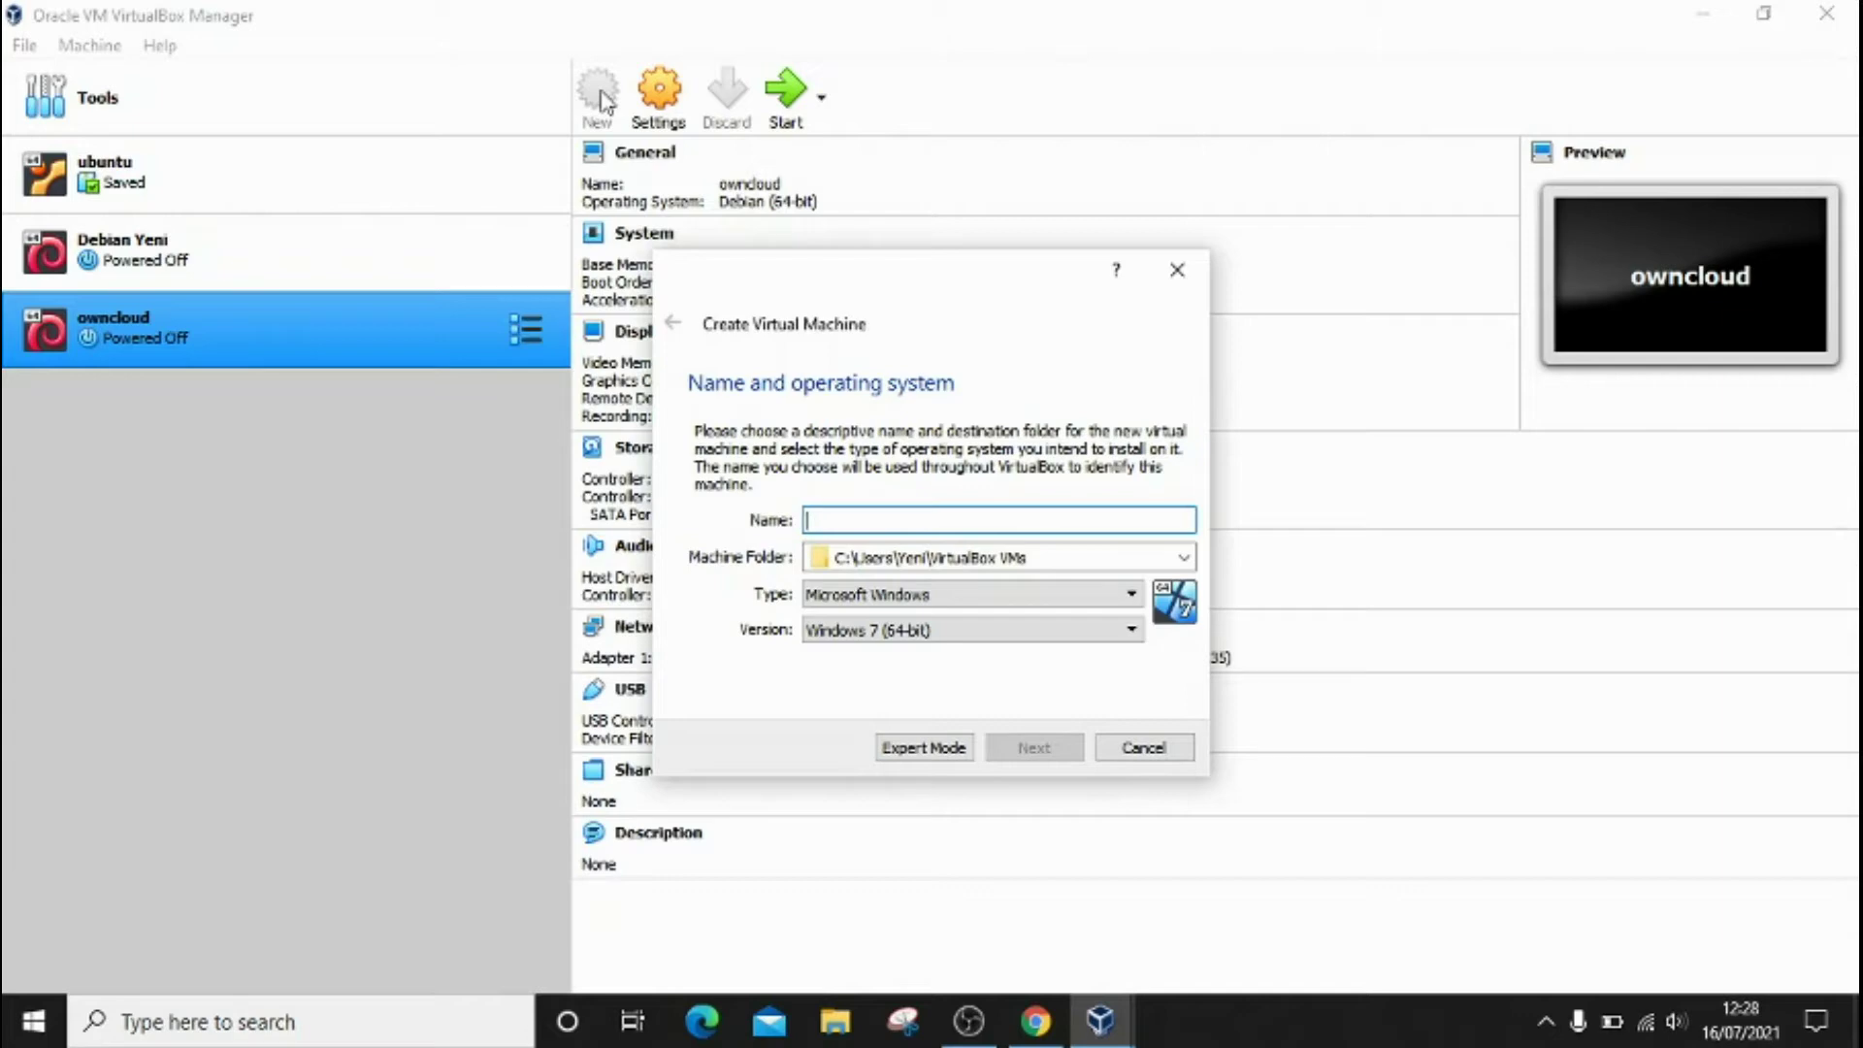
pyautogui.write('Ovm')
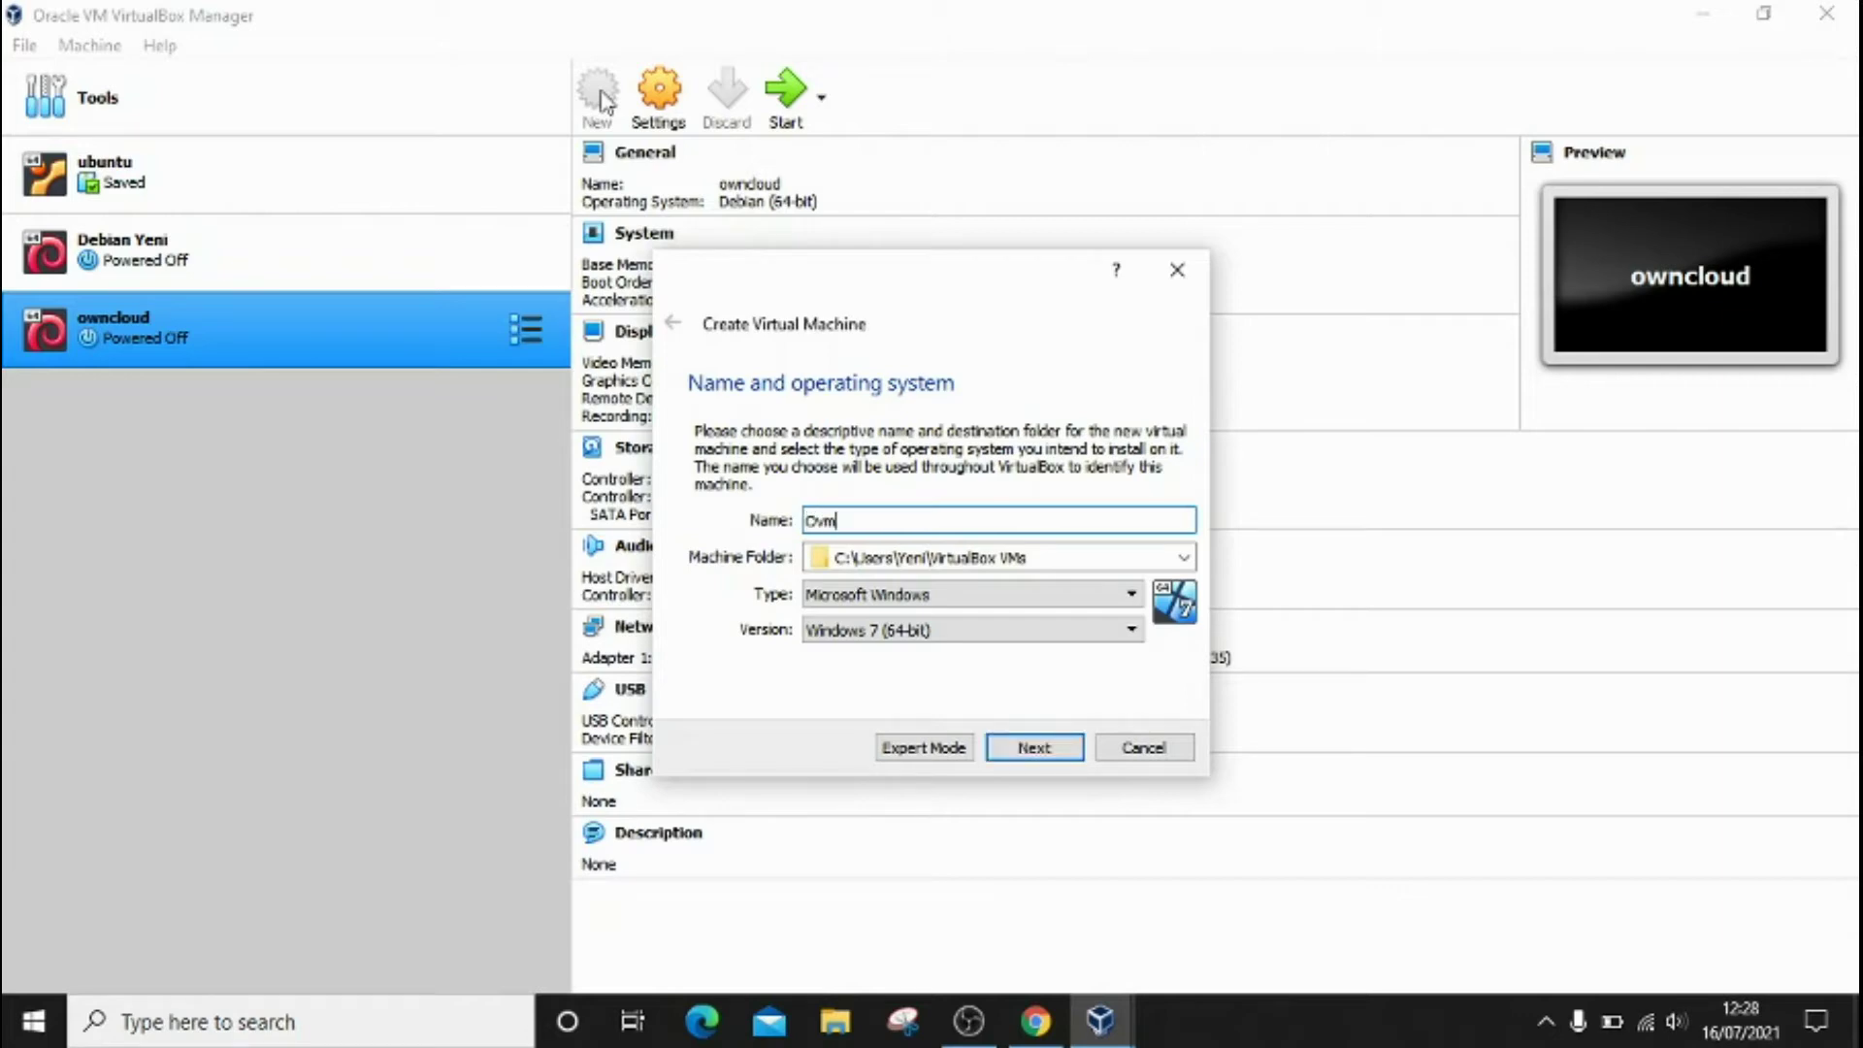
pyautogui.write('5,5')
pyautogui.click(1132, 600)
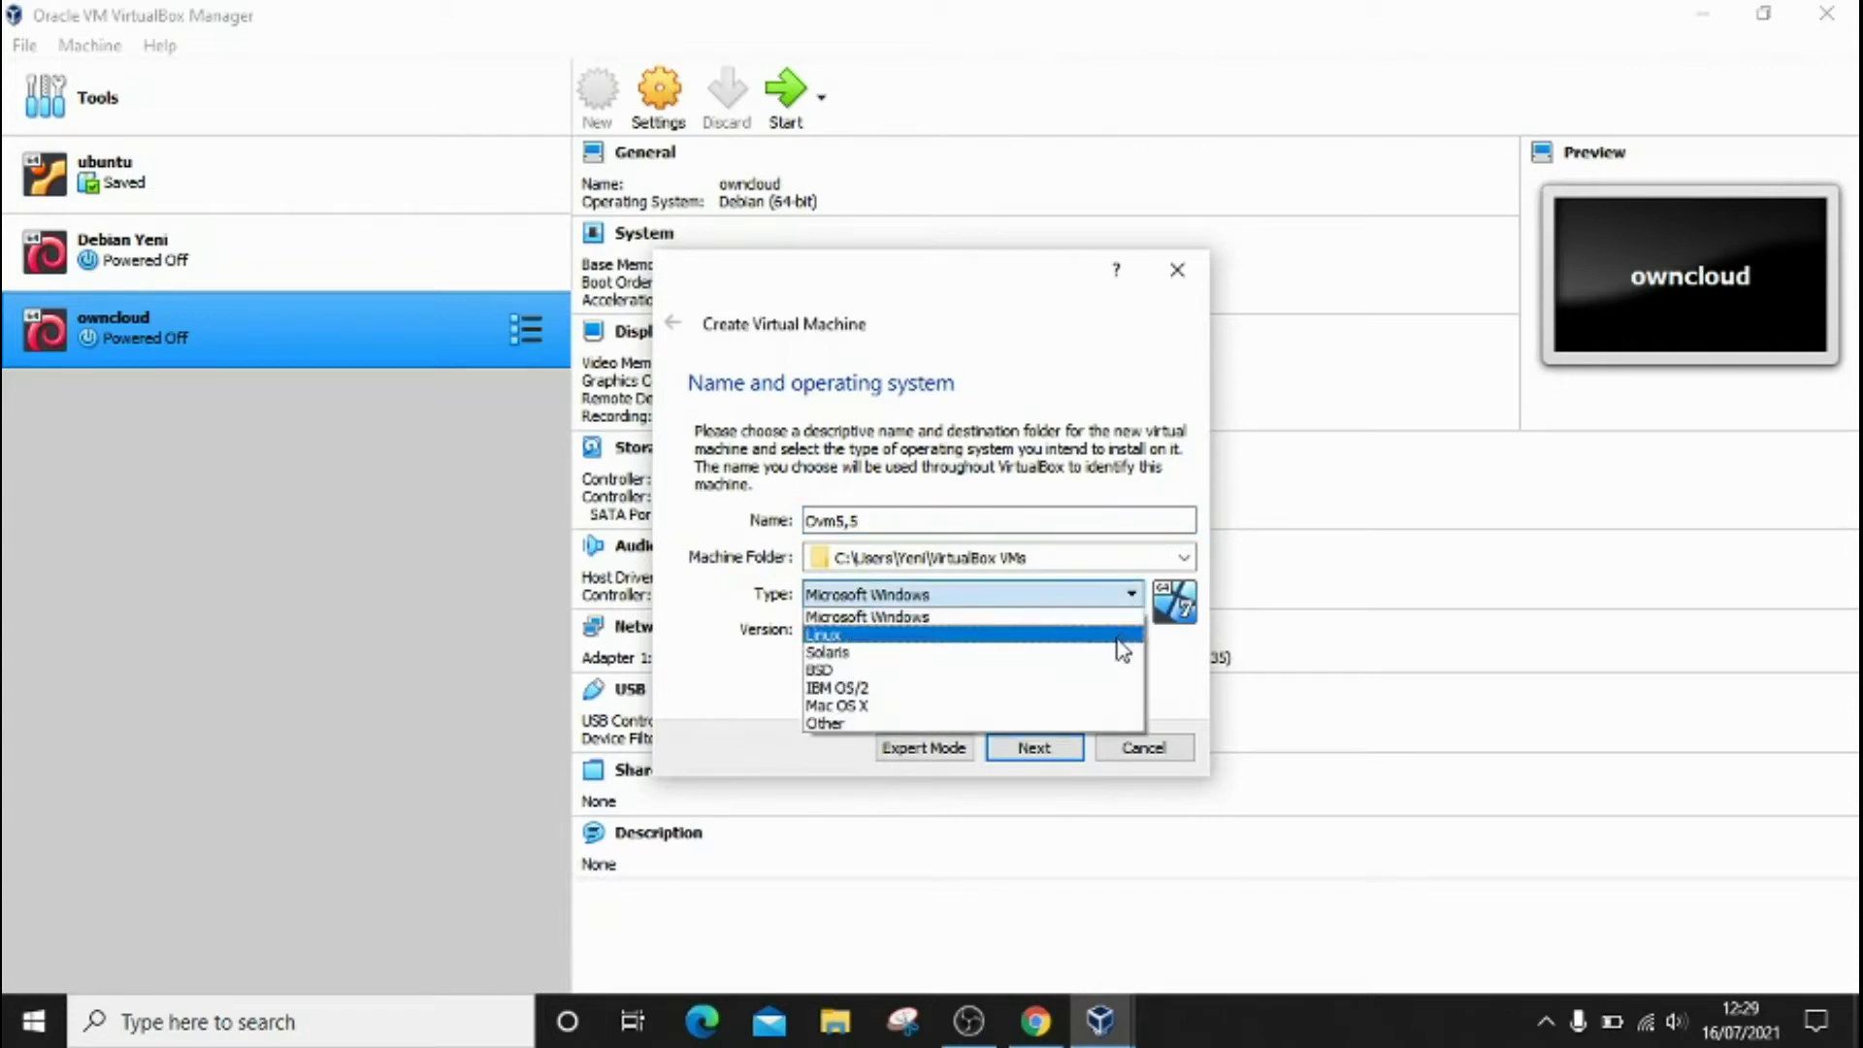
pyautogui.click(1123, 635)
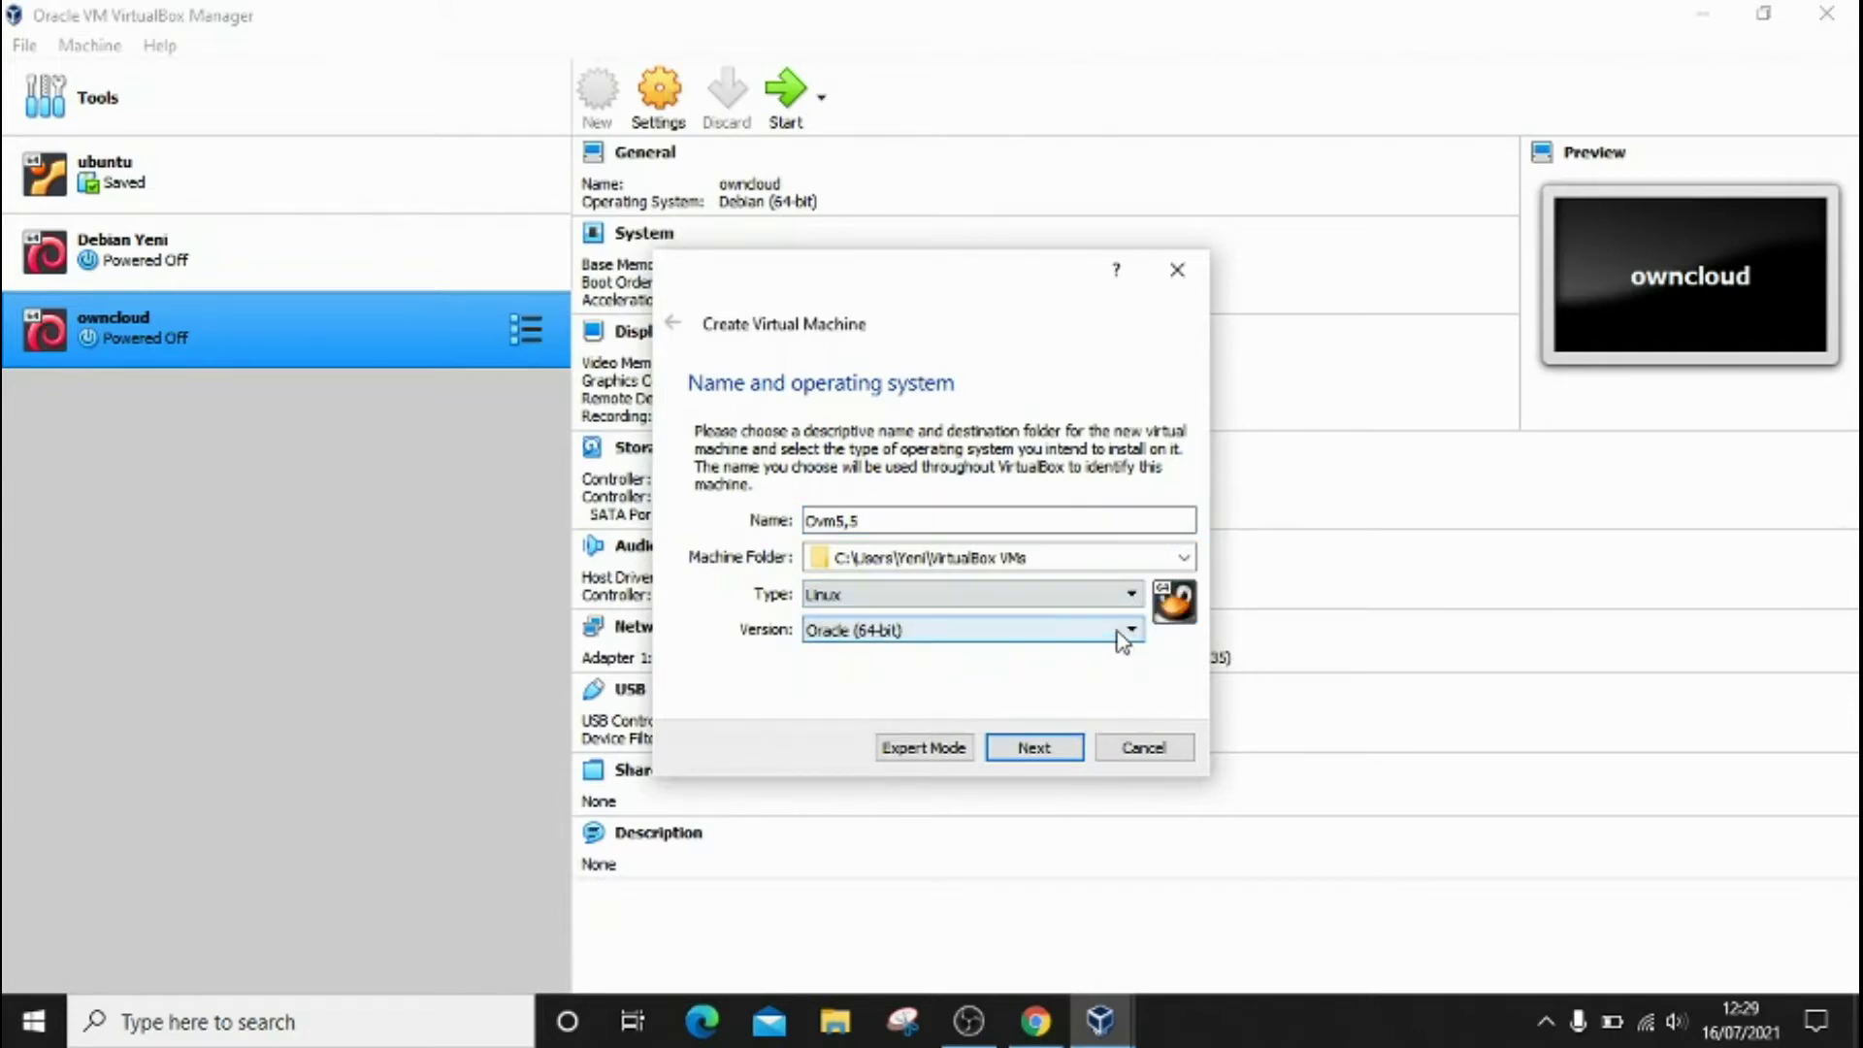
pyautogui.click(1126, 630)
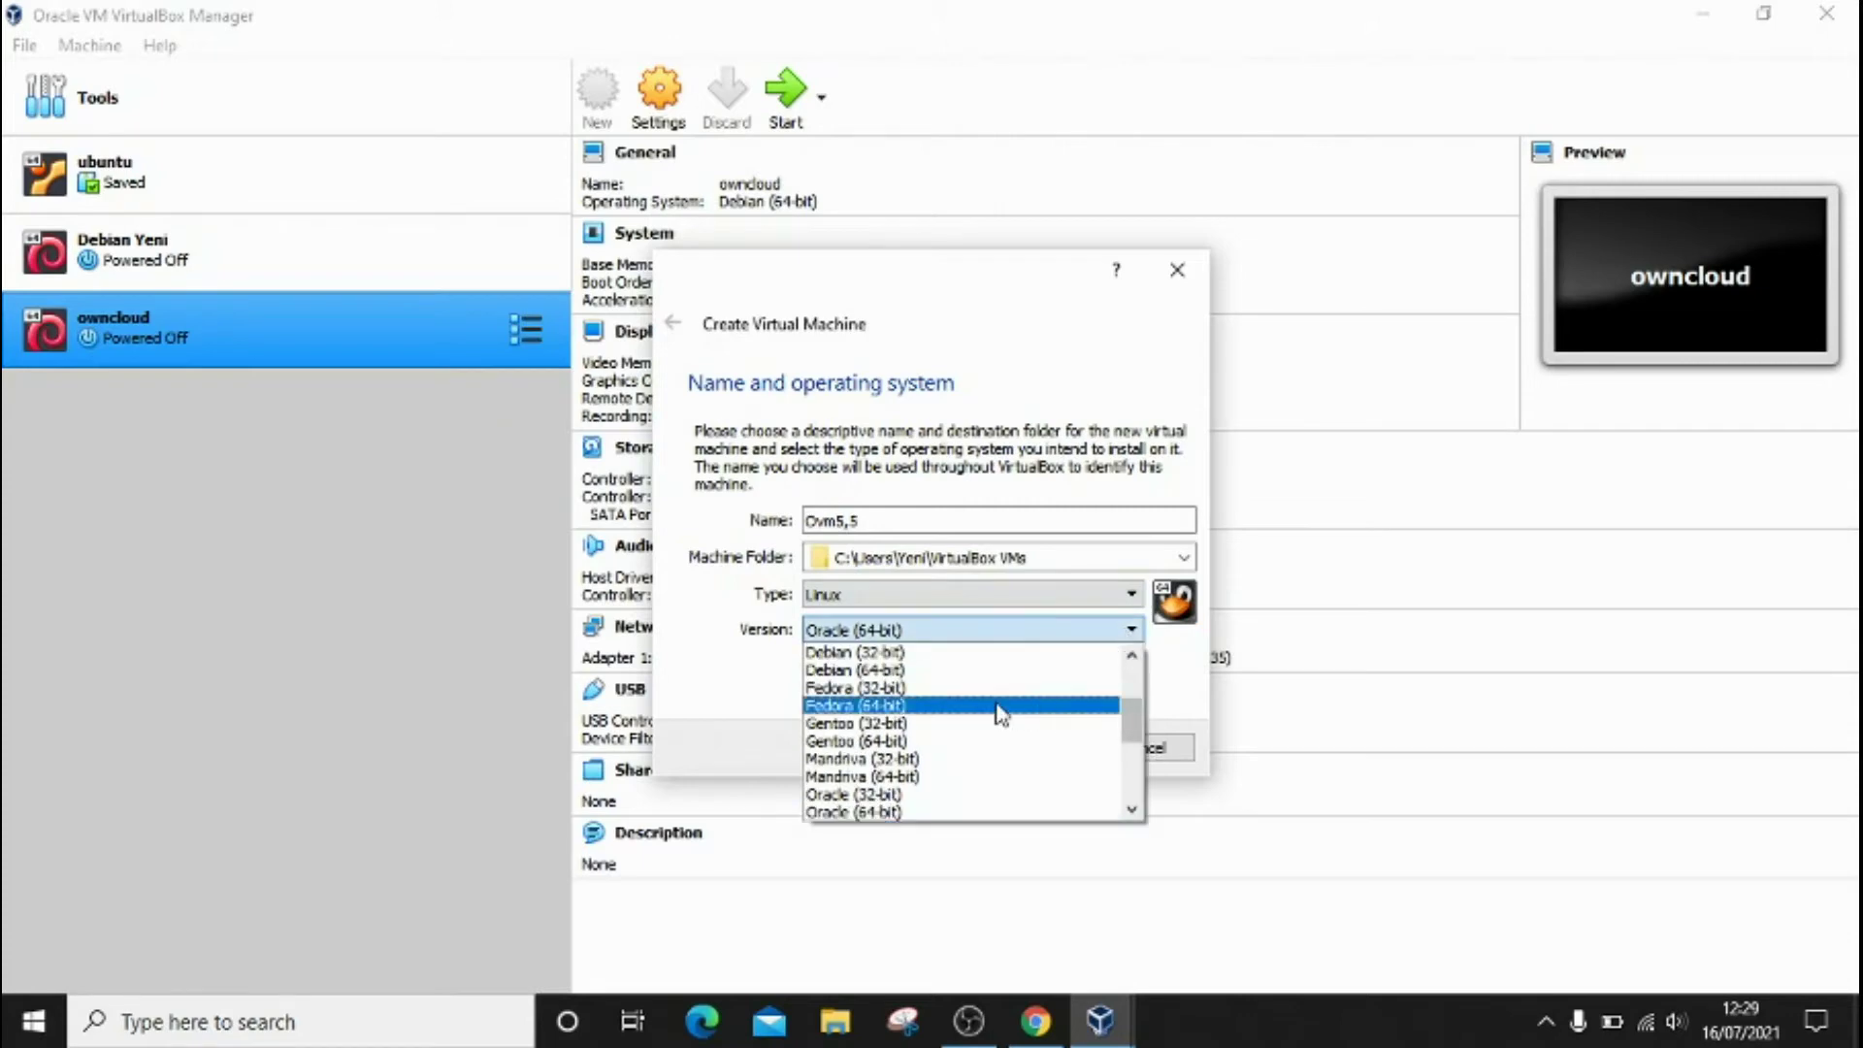
pyautogui.click(986, 675)
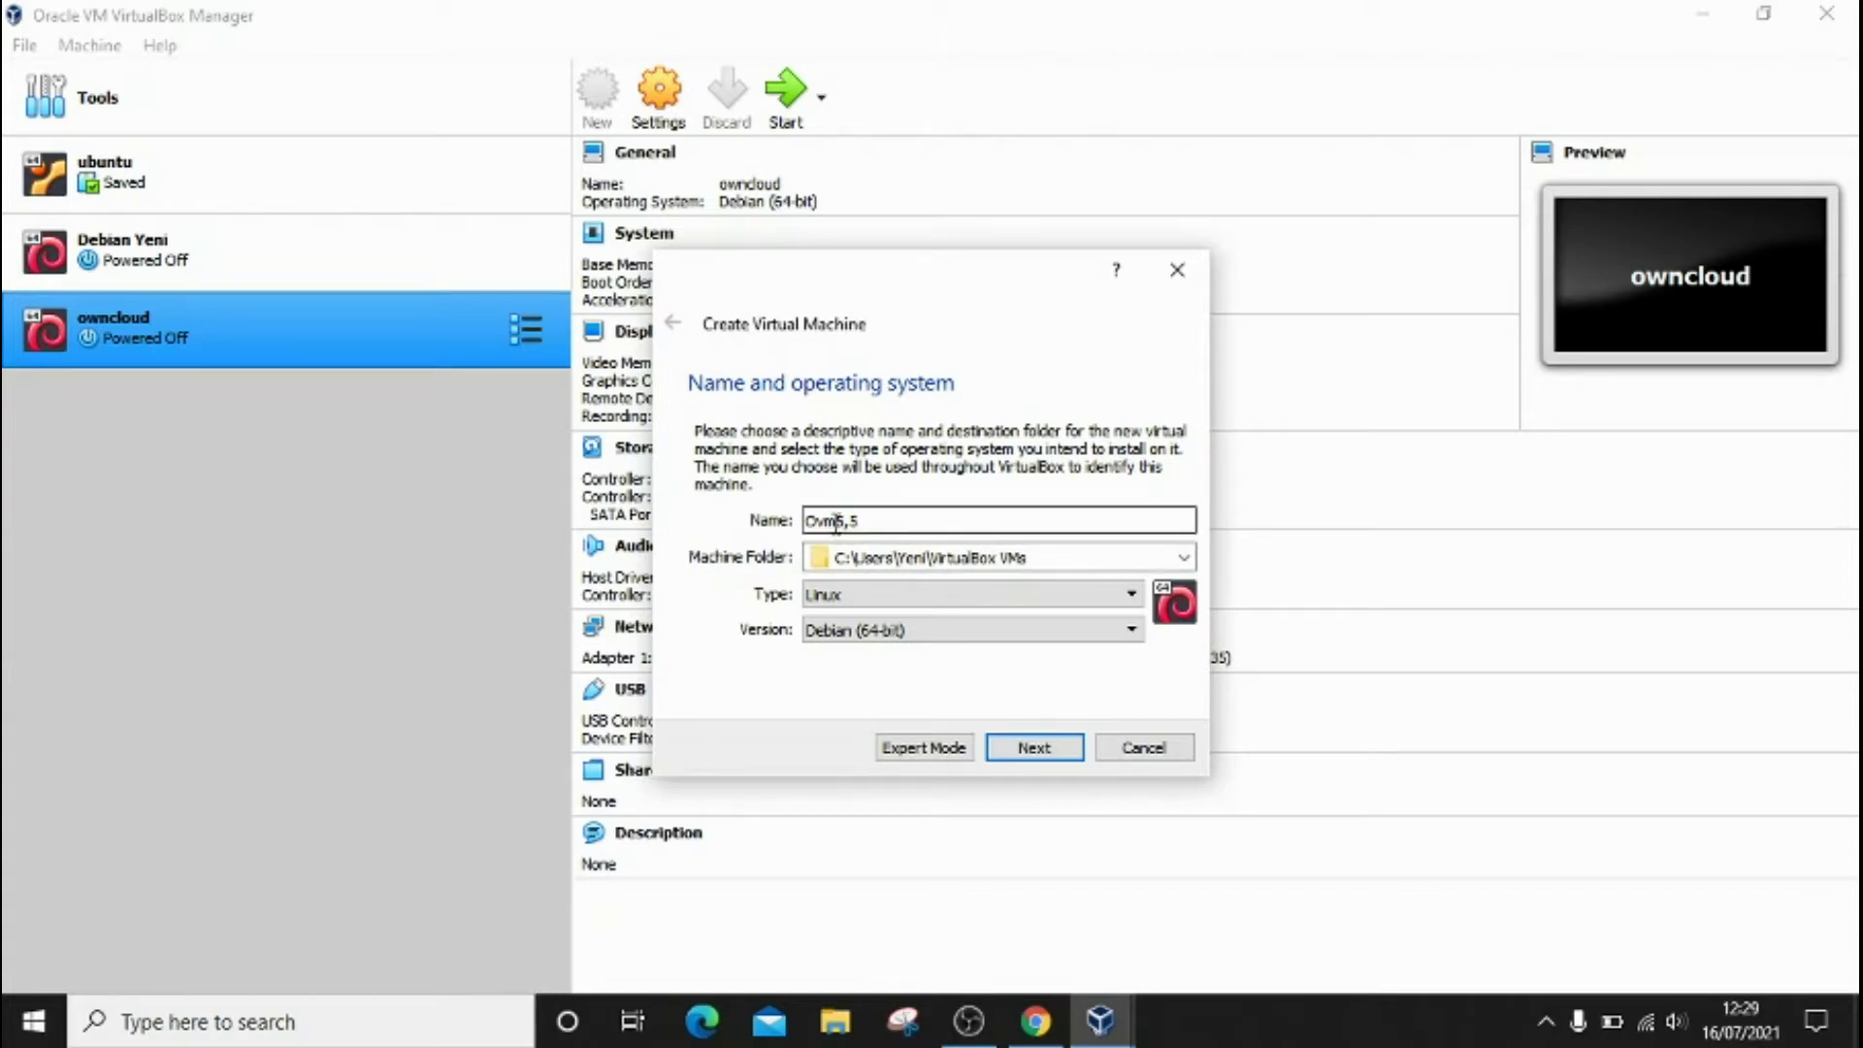
pyautogui.press('BackSpace')
pyautogui.press('BackSpace')
pyautogui.press('BackSpace')
pyautogui.write('Omv')
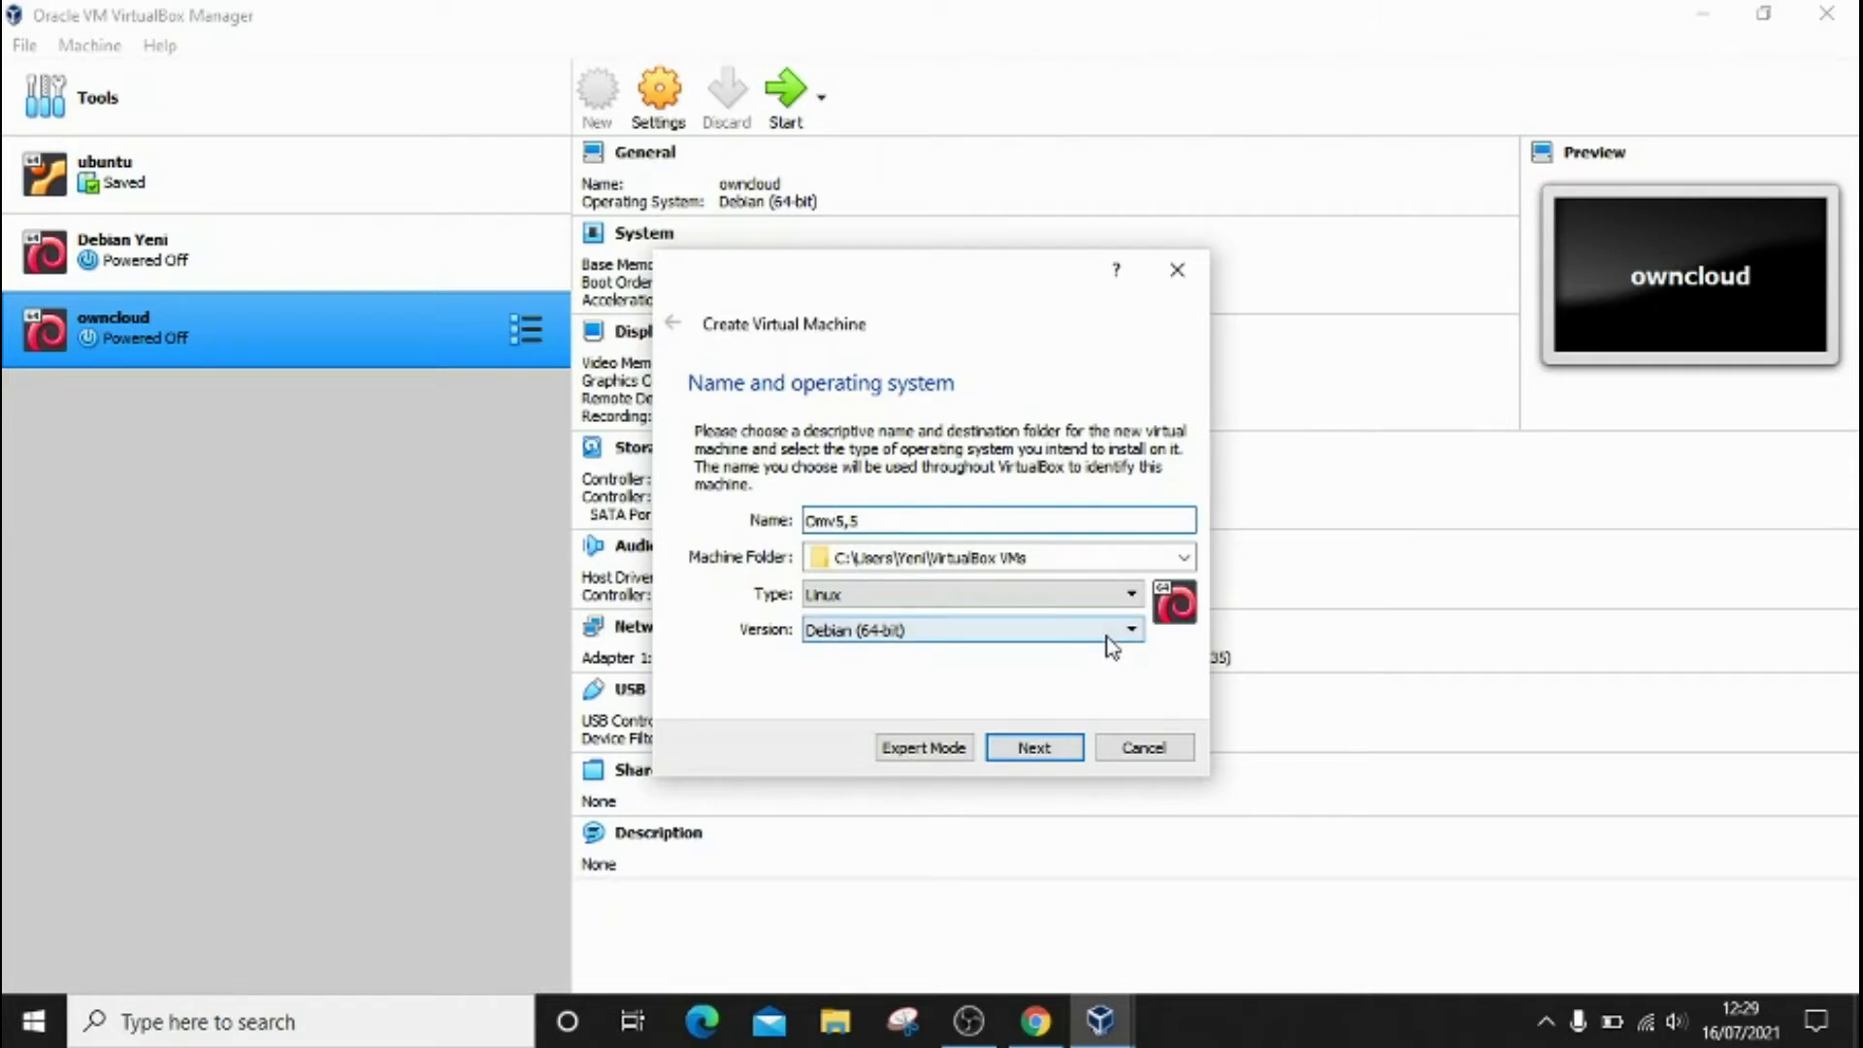
pyautogui.click(1059, 757)
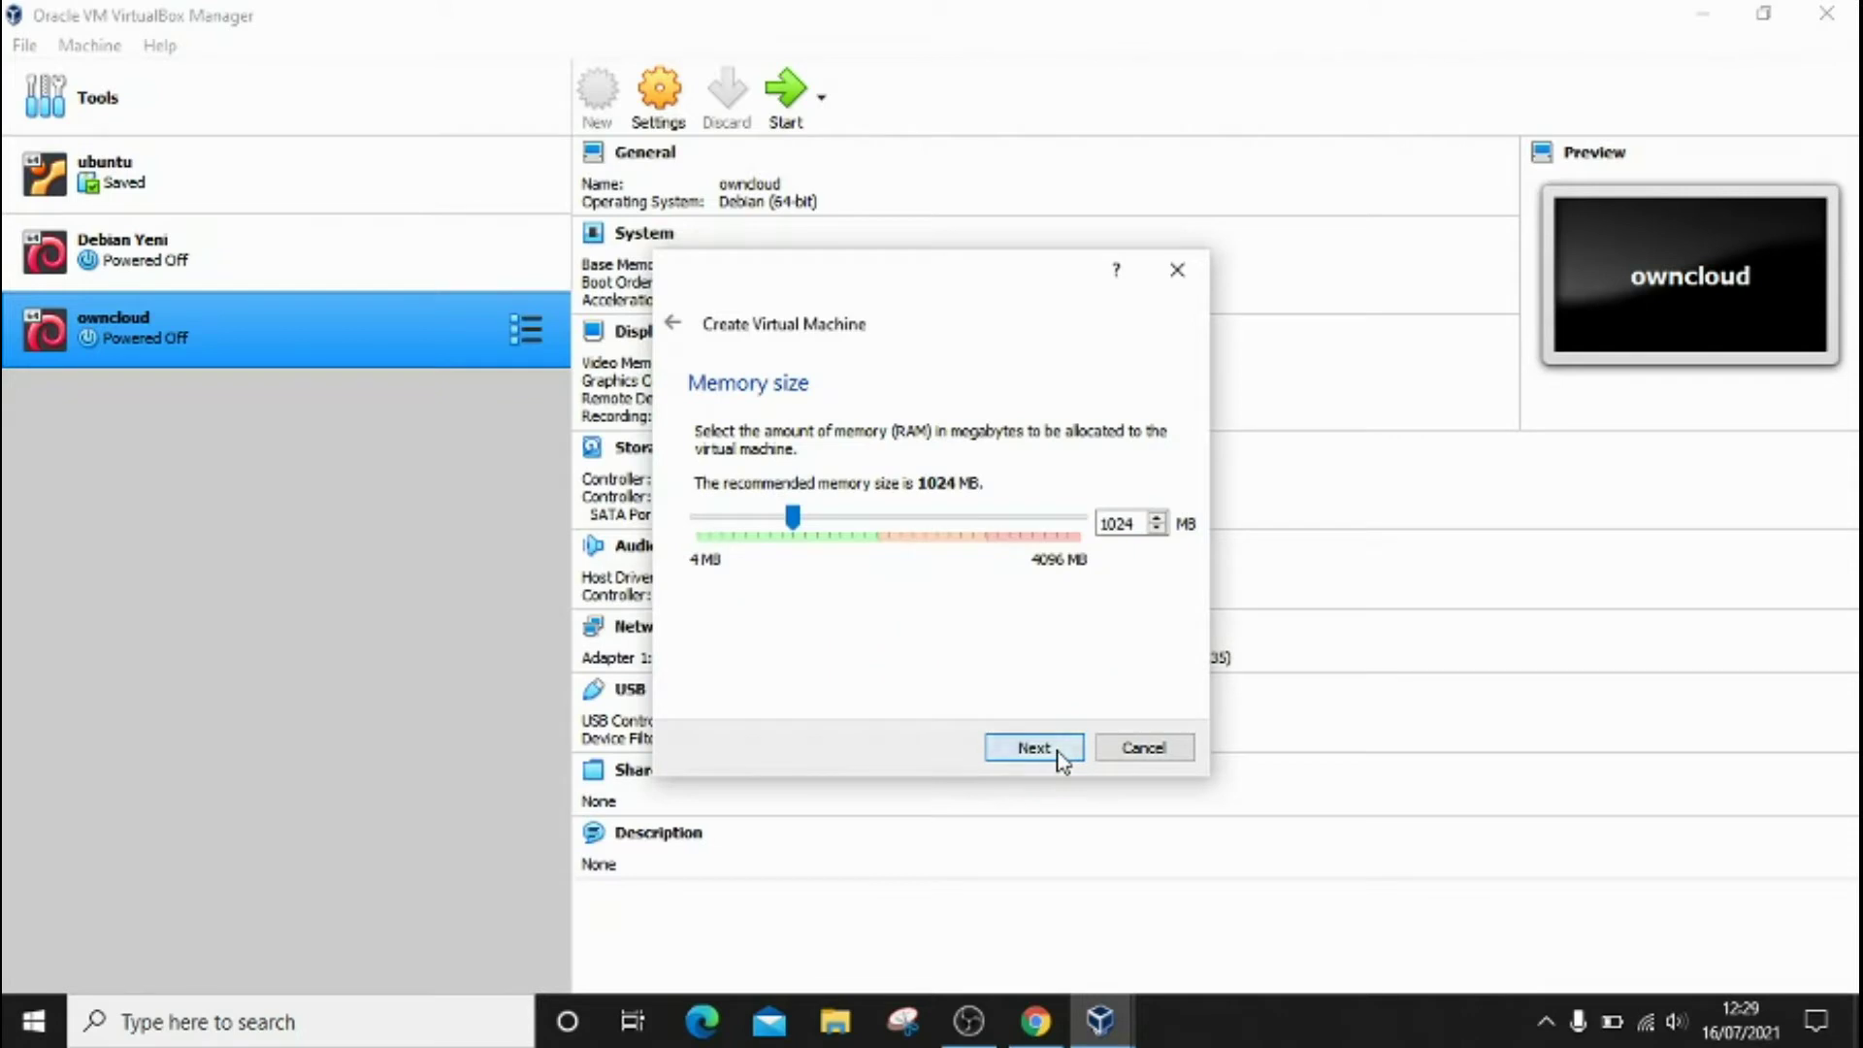
# Step: Keep 1024 MB memory and create a dynamically allocated 8 GB VDI disk
pyautogui.click(1060, 757)
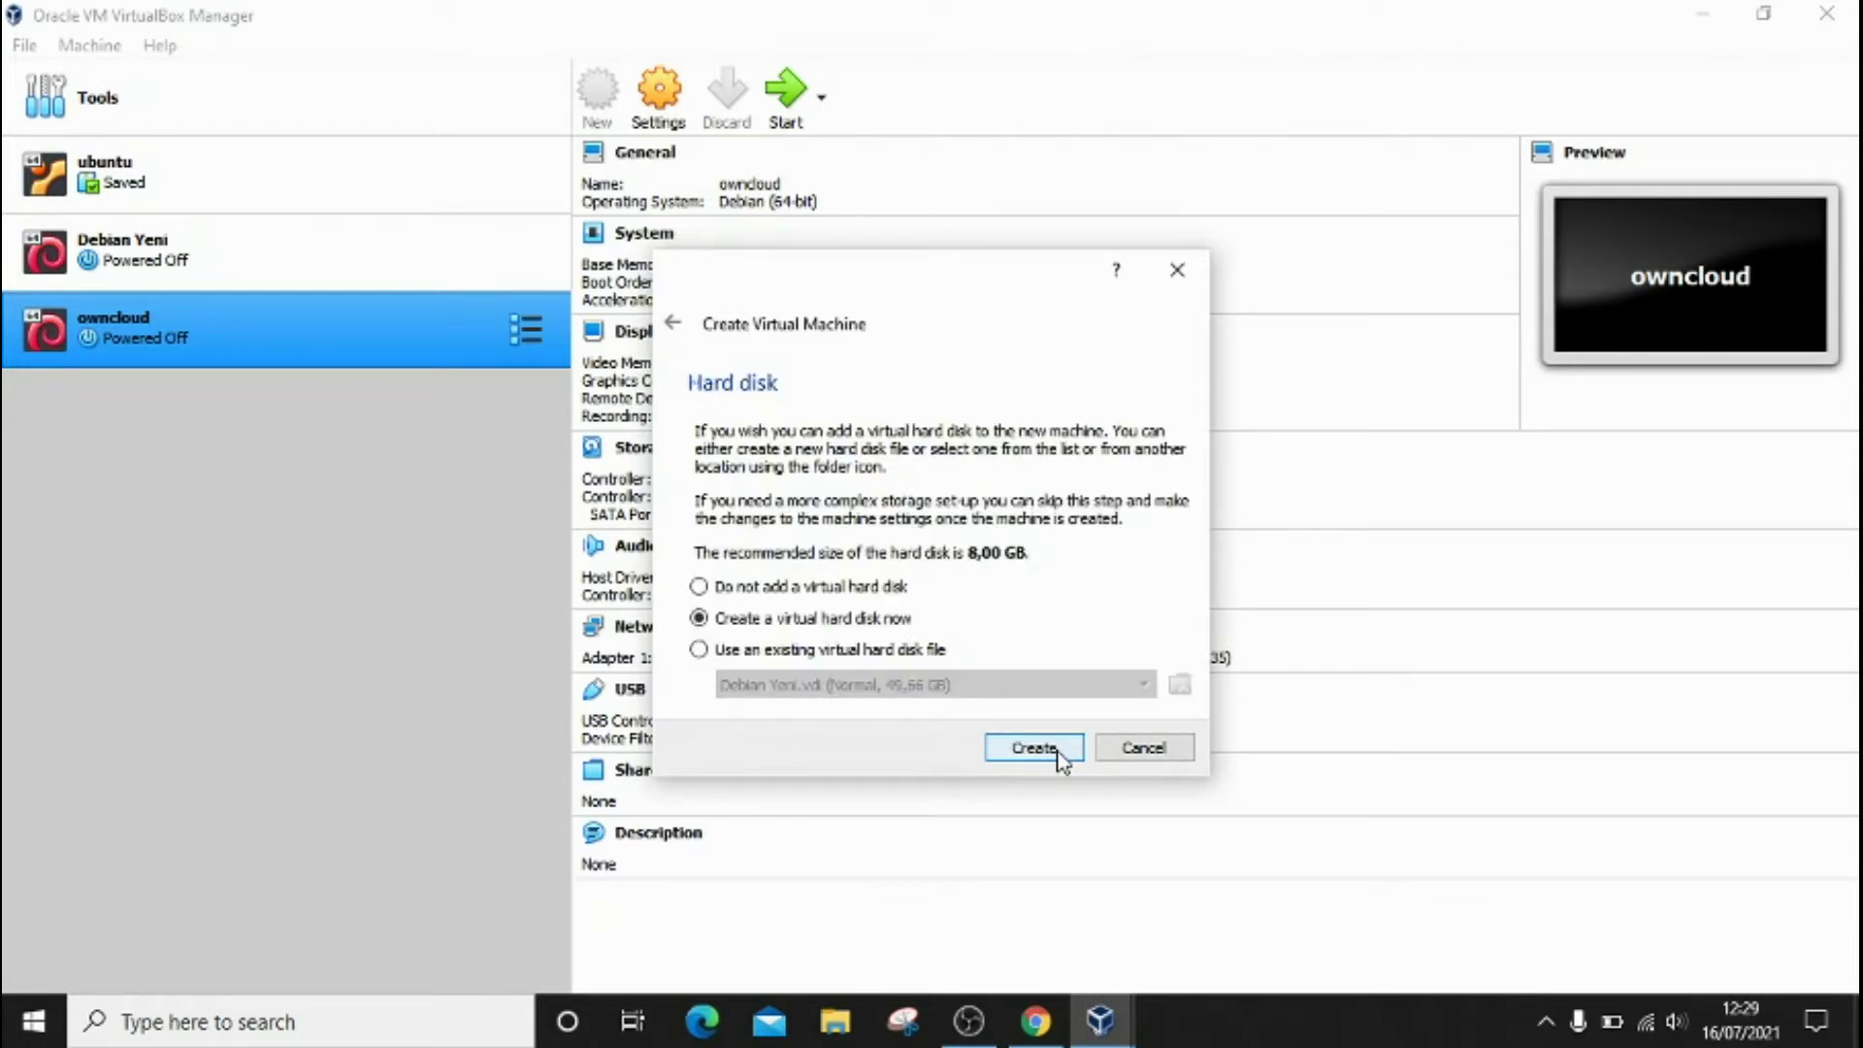
pyautogui.click(1058, 753)
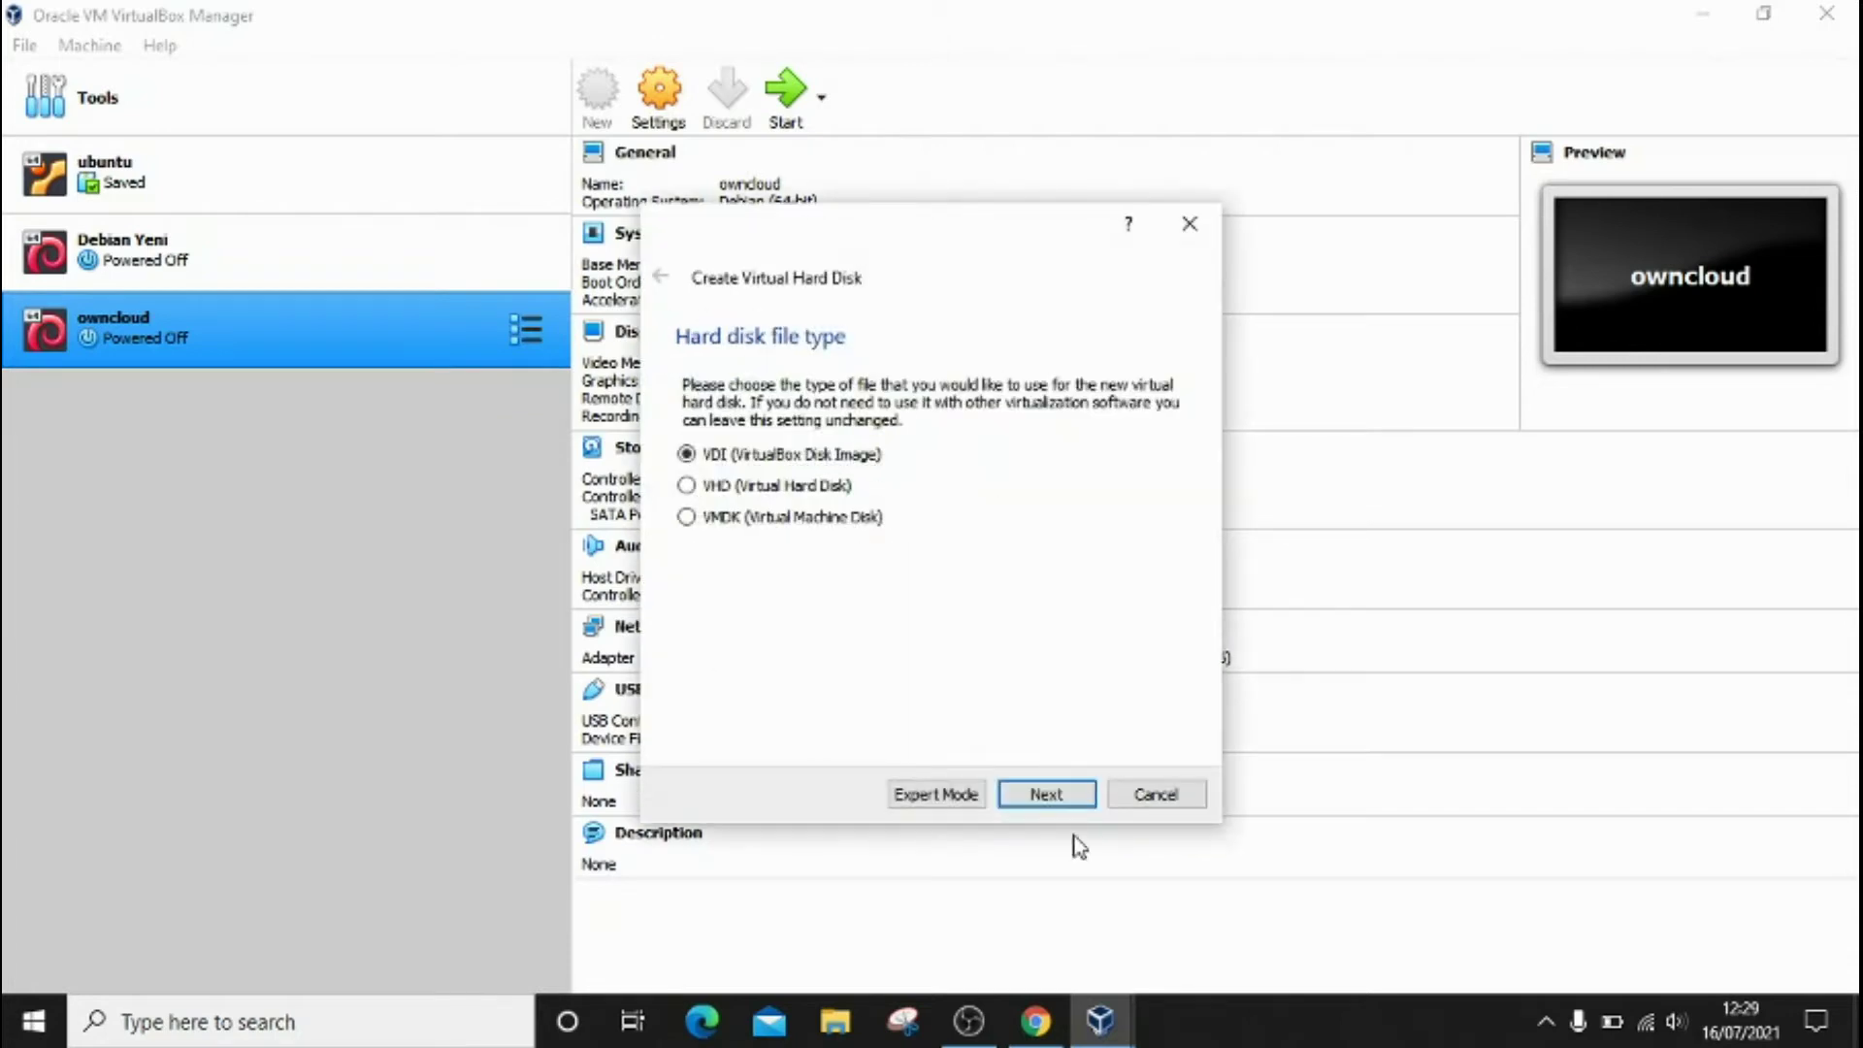
pyautogui.click(1054, 803)
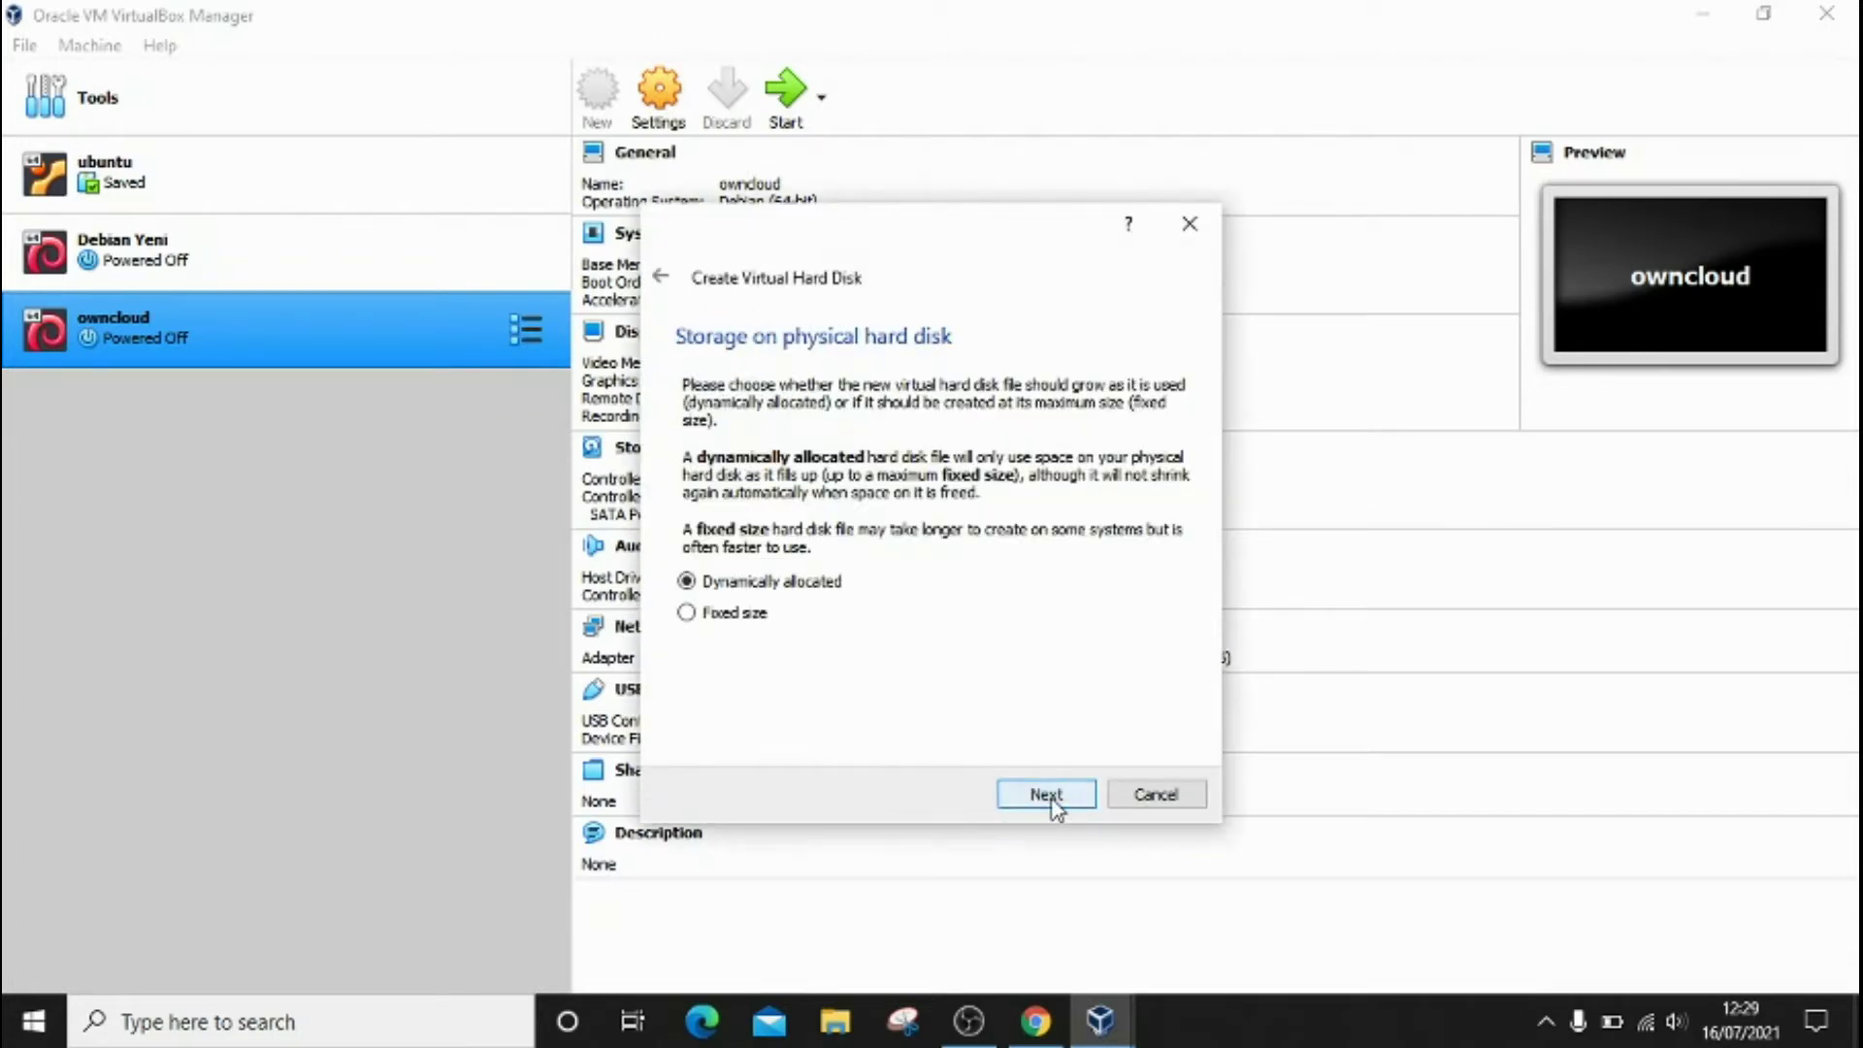
pyautogui.click(1046, 795)
pyautogui.click(1046, 794)
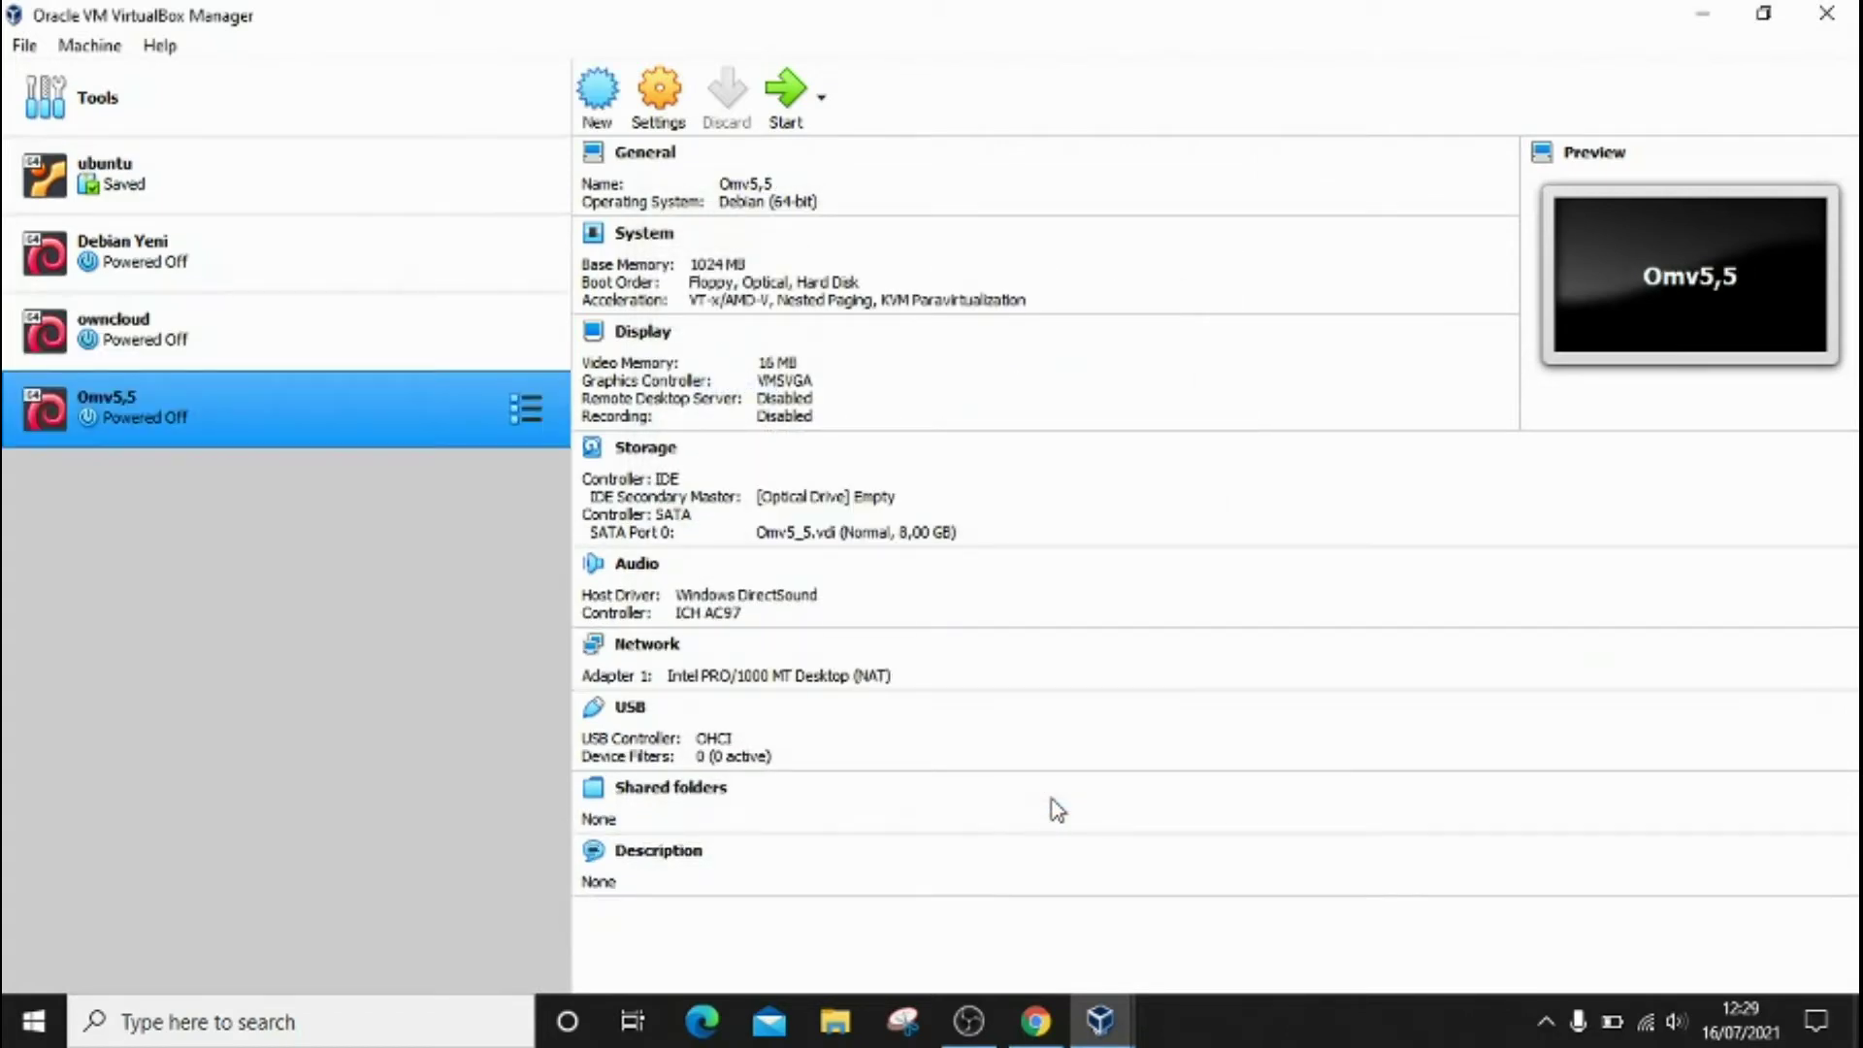
# Step: Load openmediavault_5.0.5-amd64.iso into Omv5,5's empty optical drive and save the storage settings
pyautogui.click(646, 449)
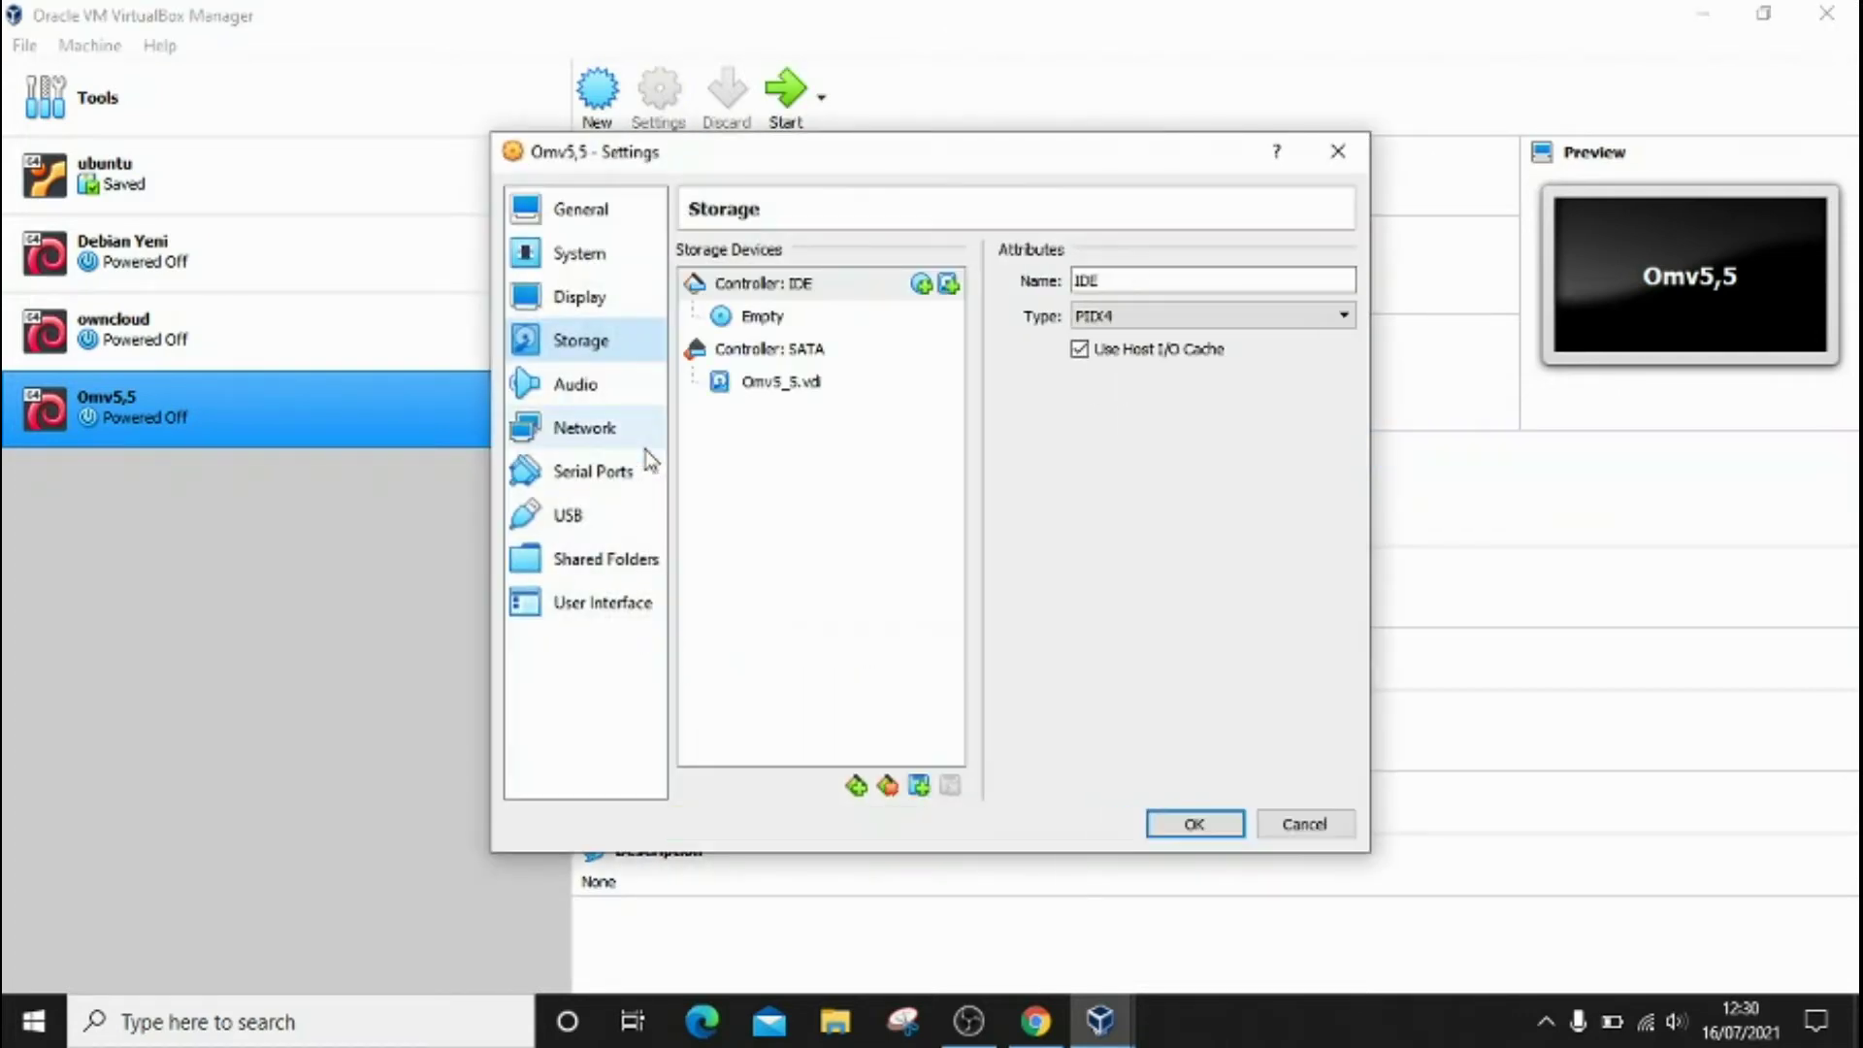
pyautogui.click(765, 318)
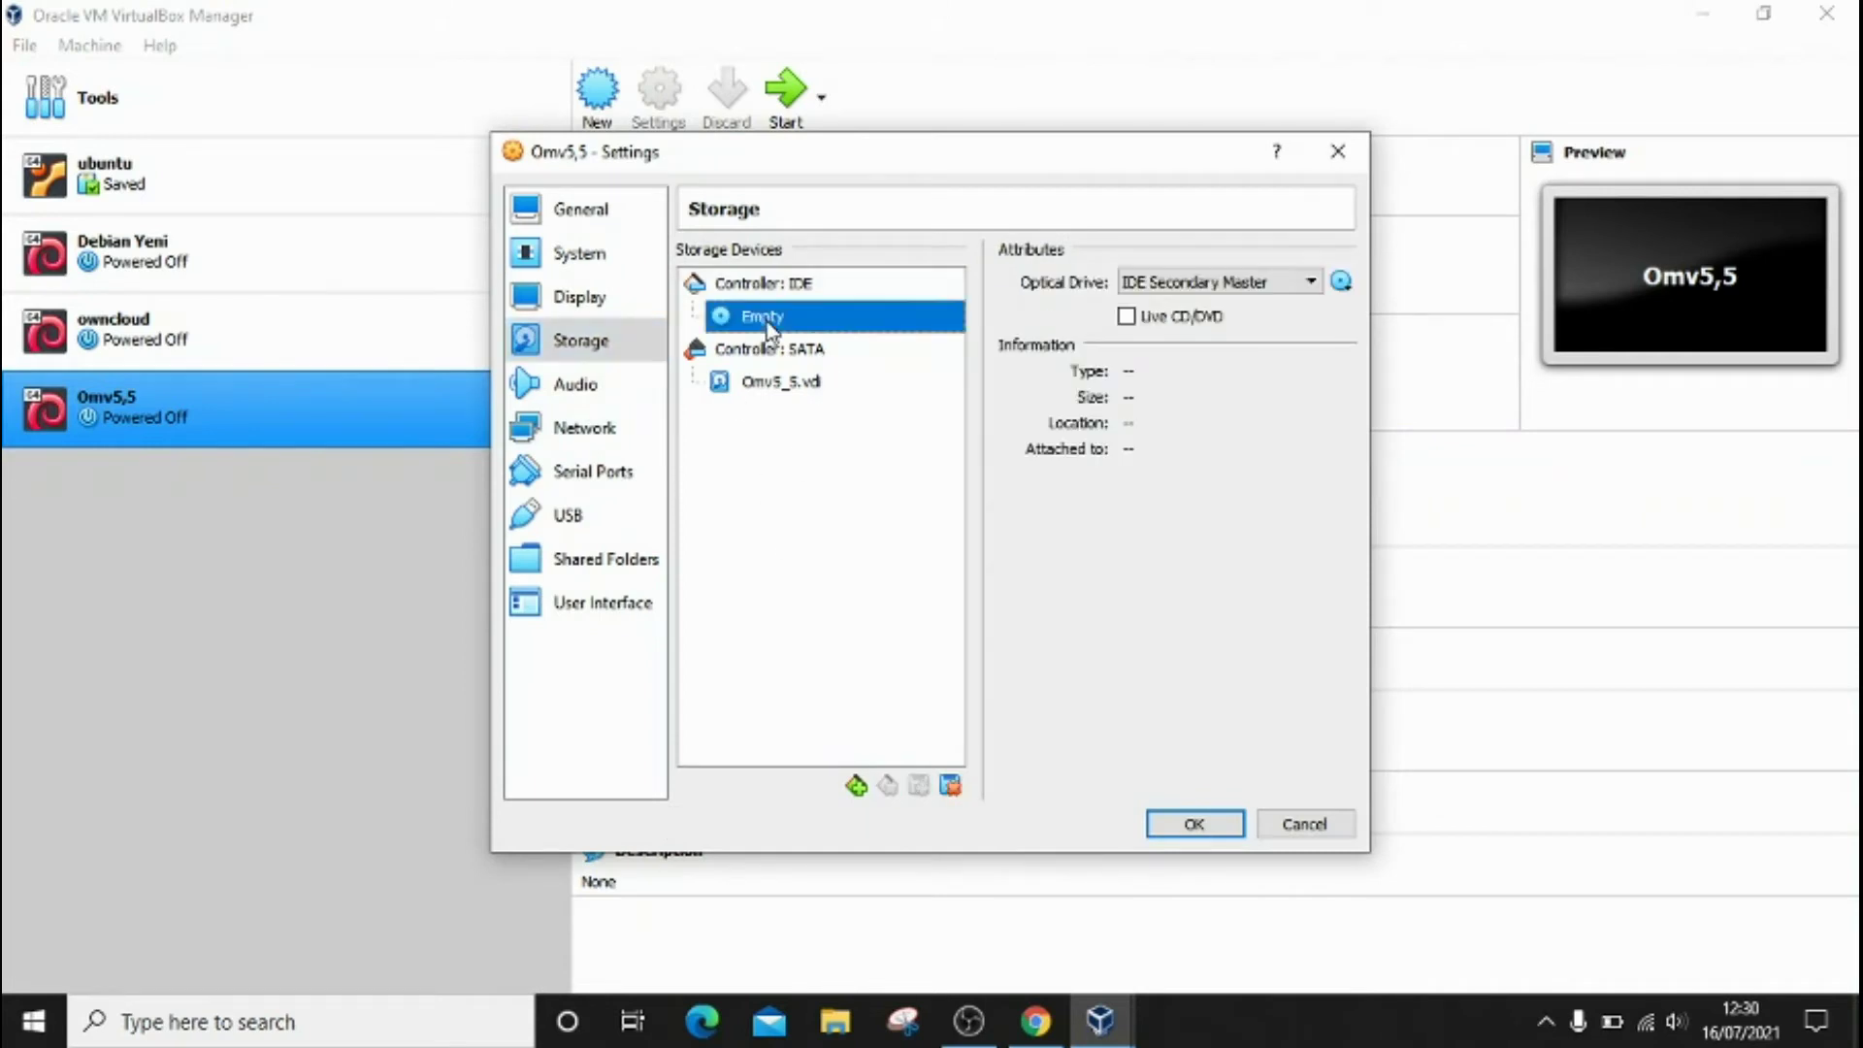
pyautogui.click(1342, 281)
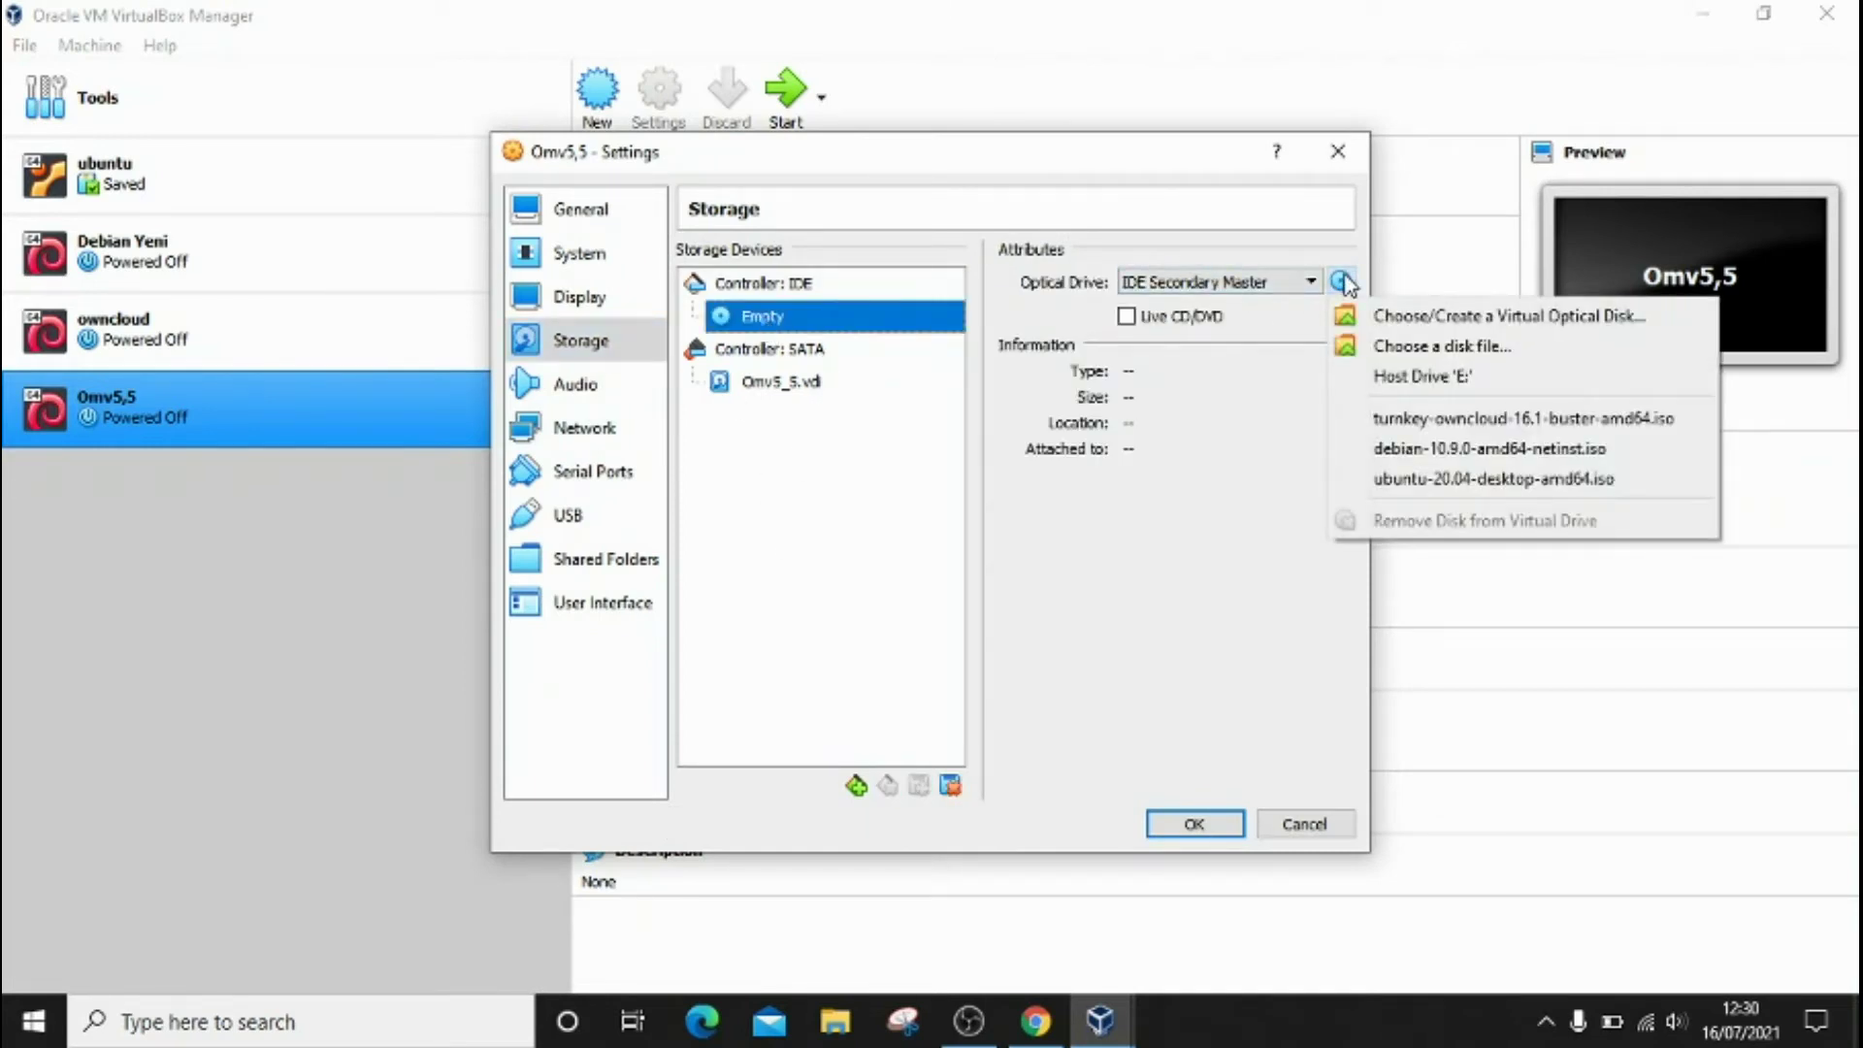
pyautogui.click(1390, 351)
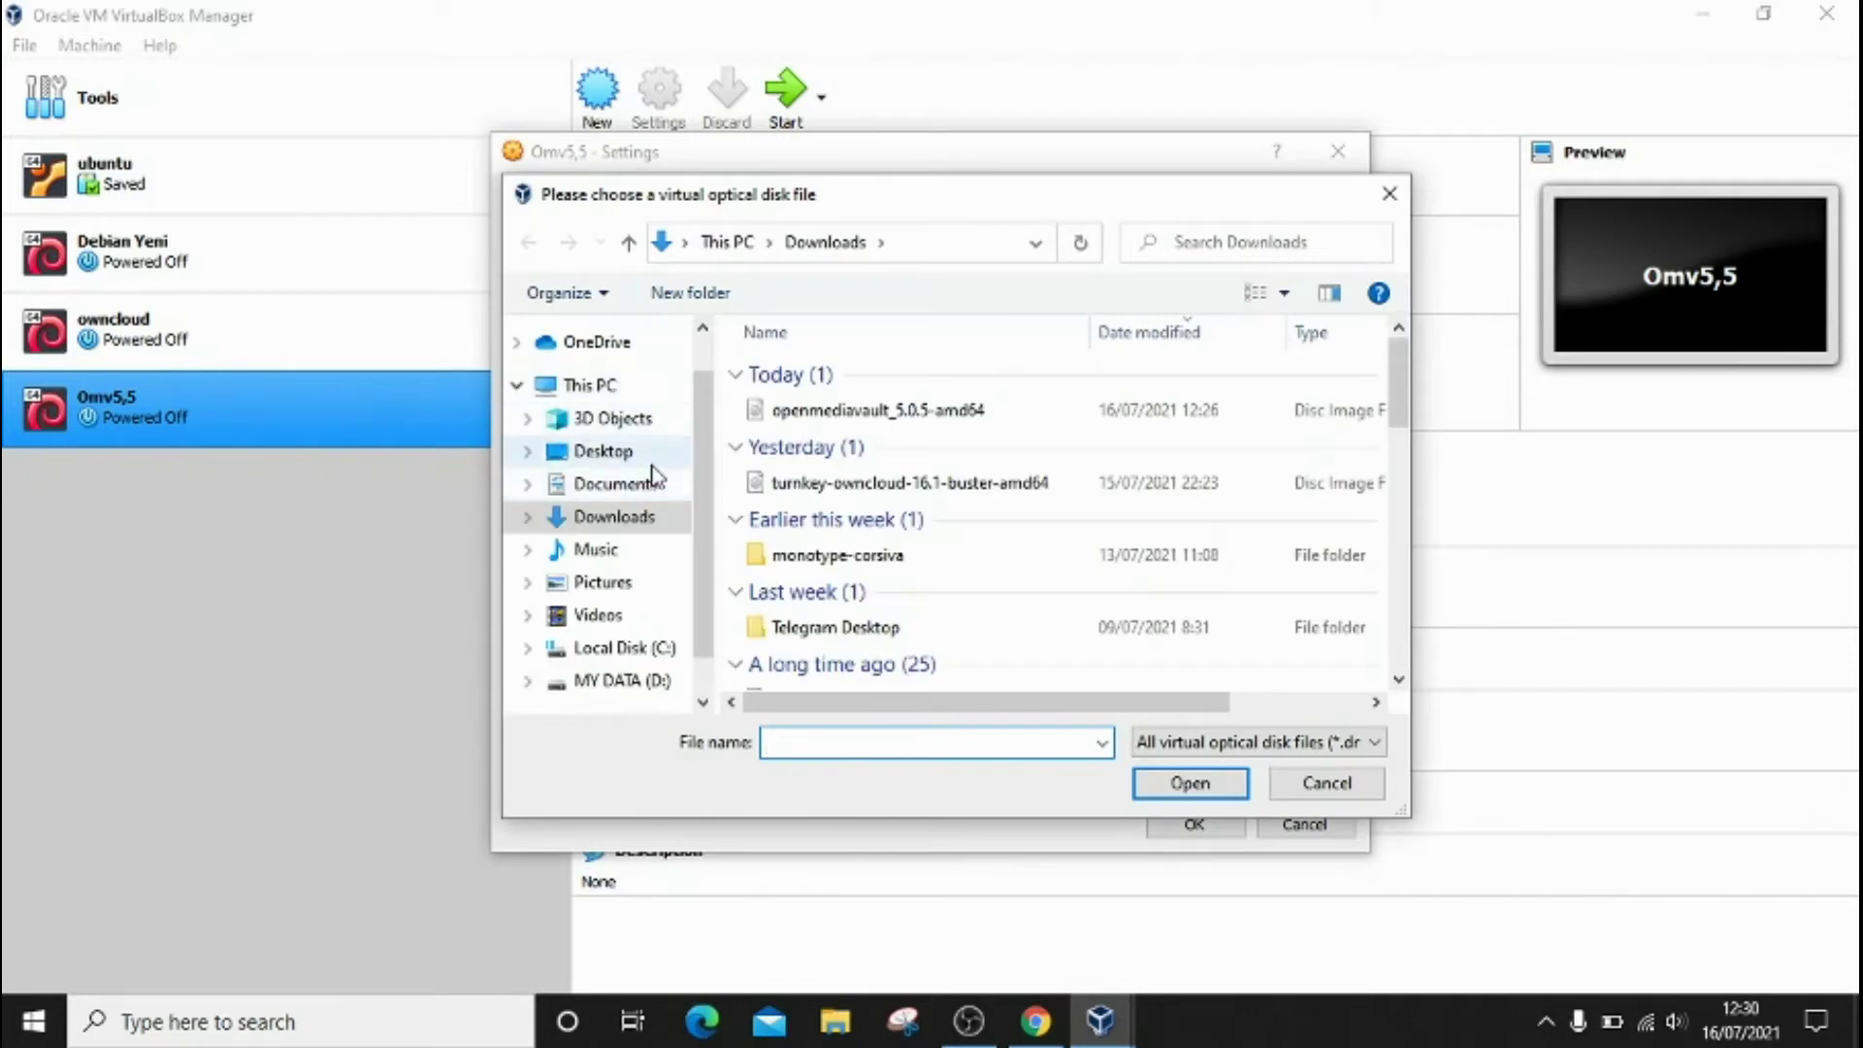
pyautogui.click(831, 413)
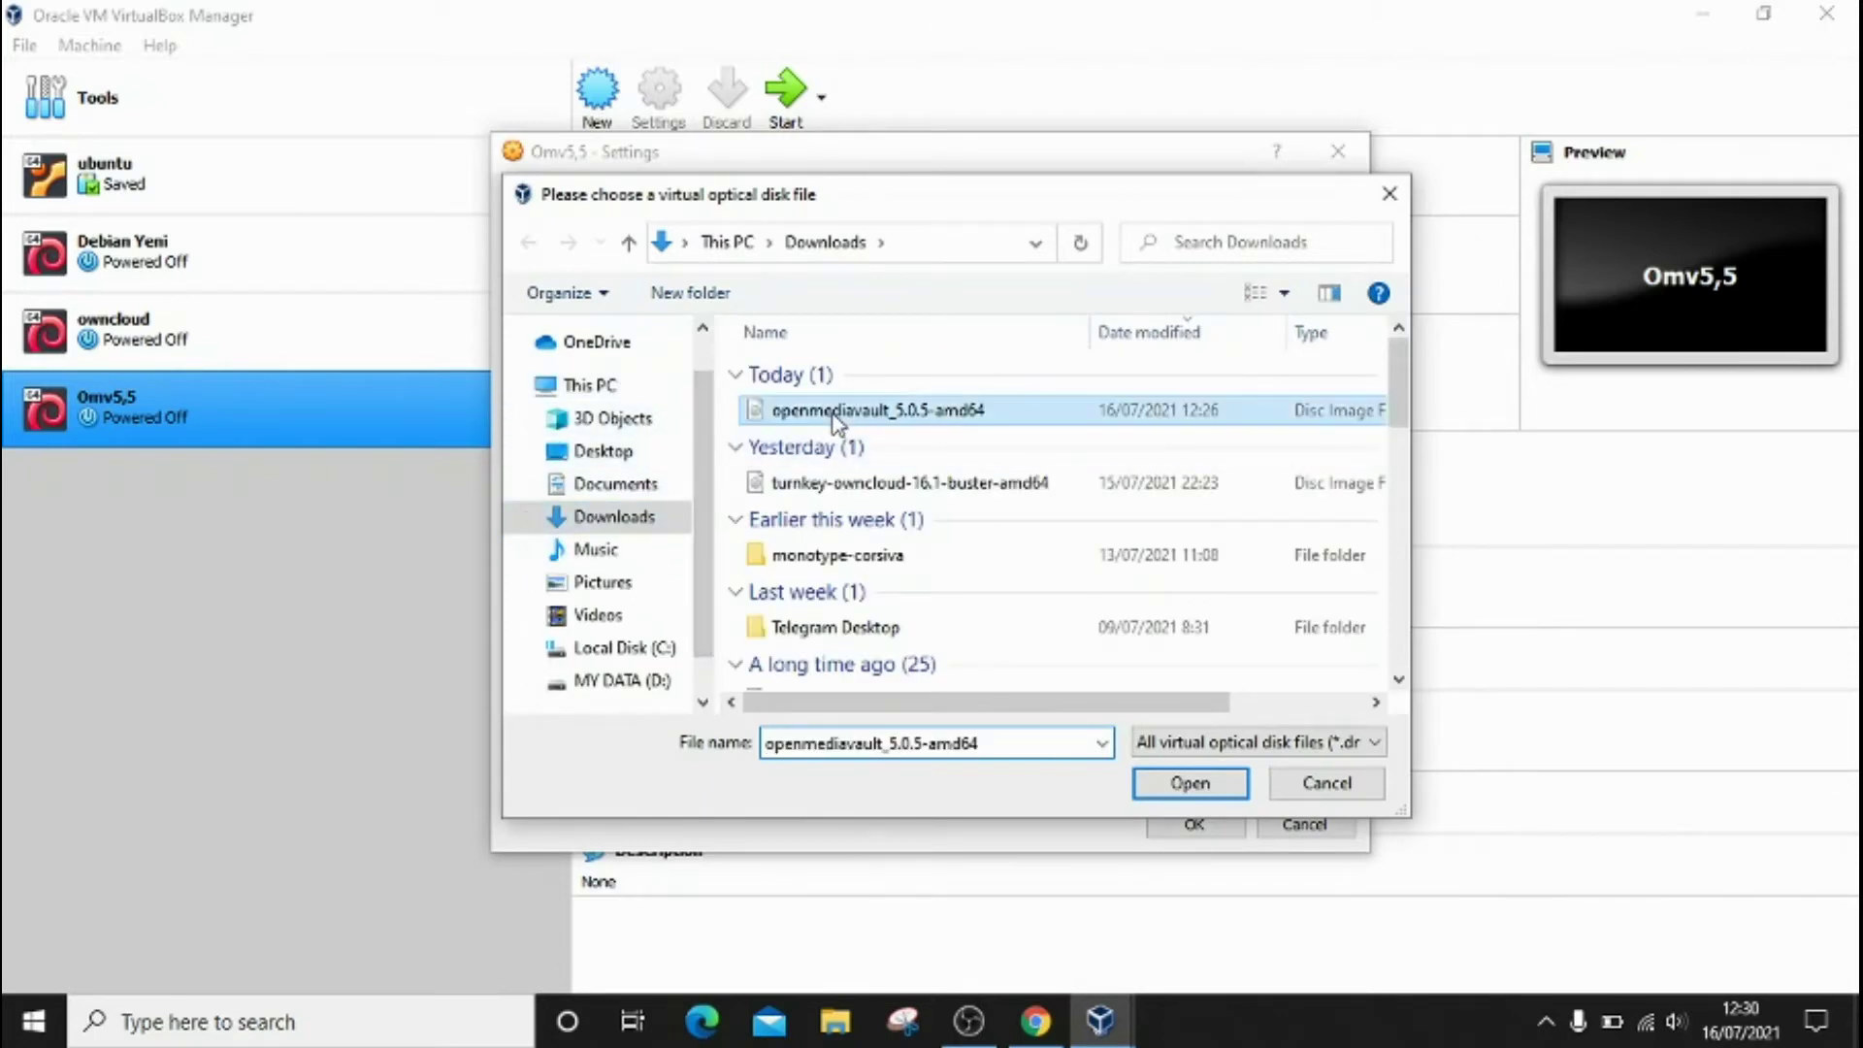
pyautogui.click(1189, 784)
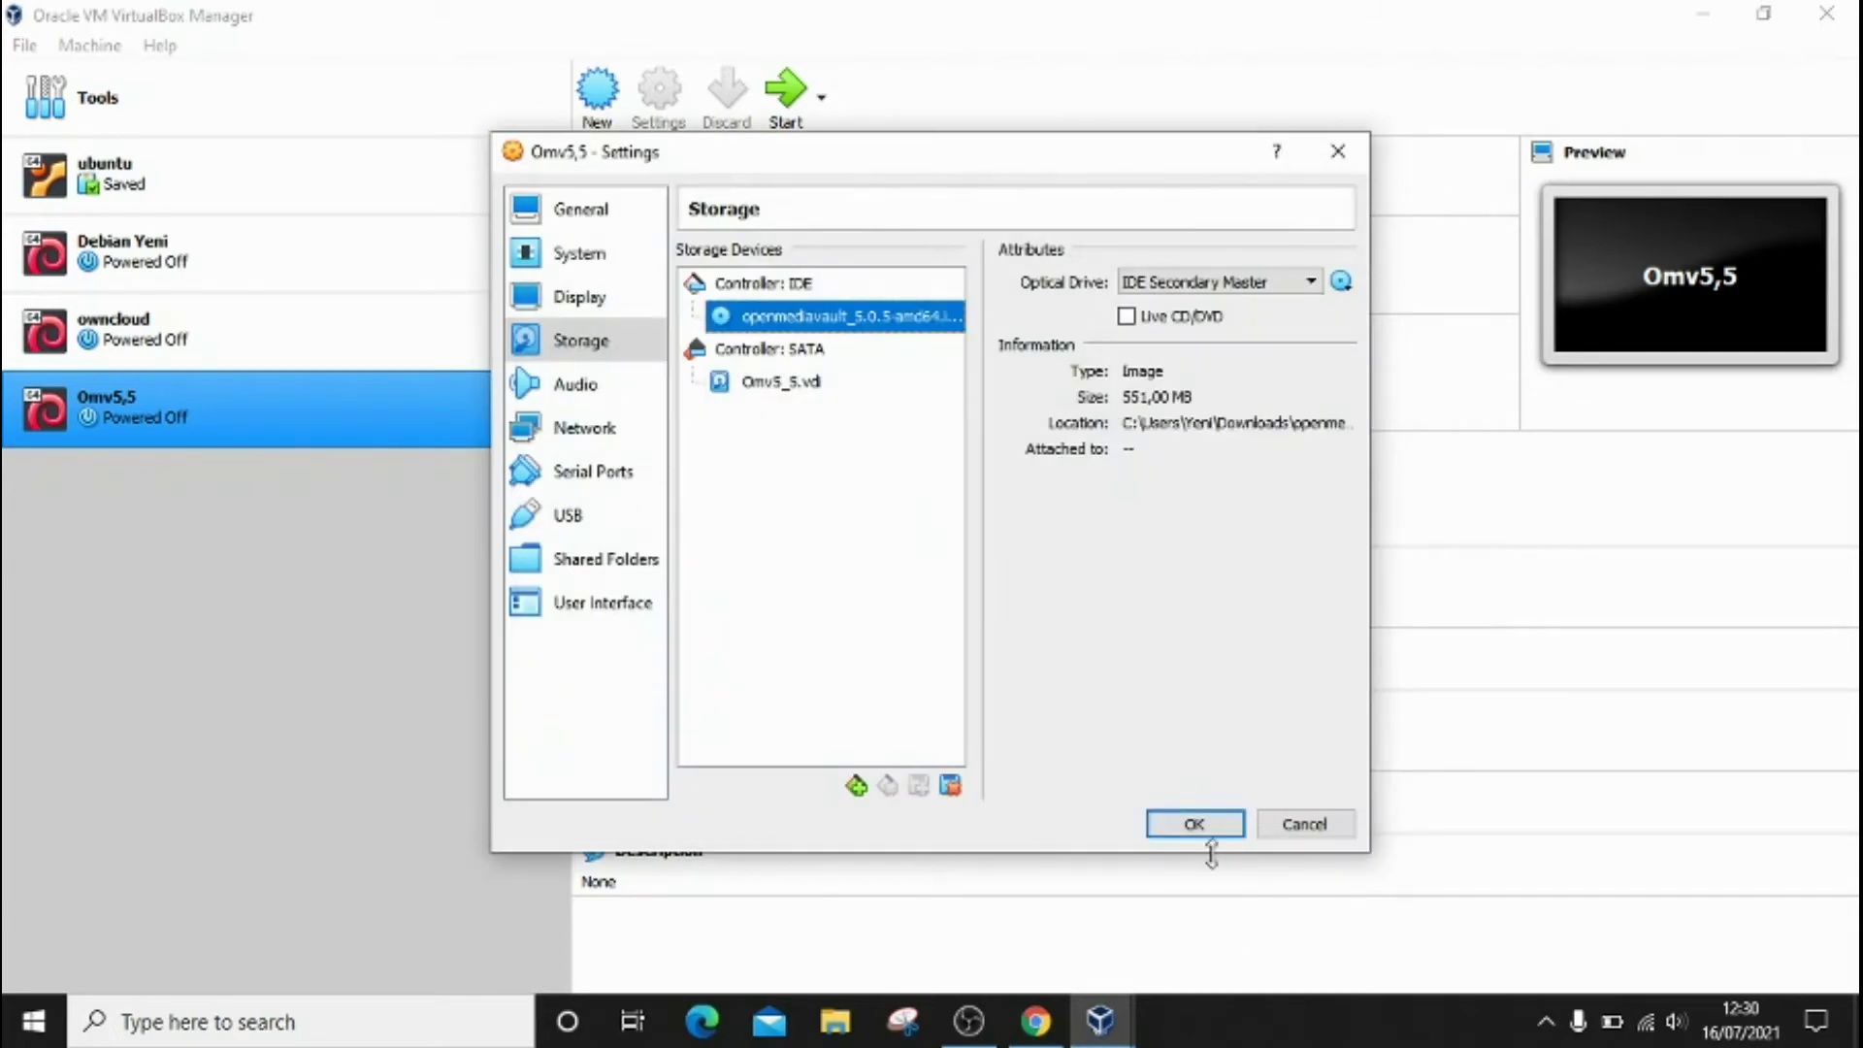
pyautogui.click(1195, 825)
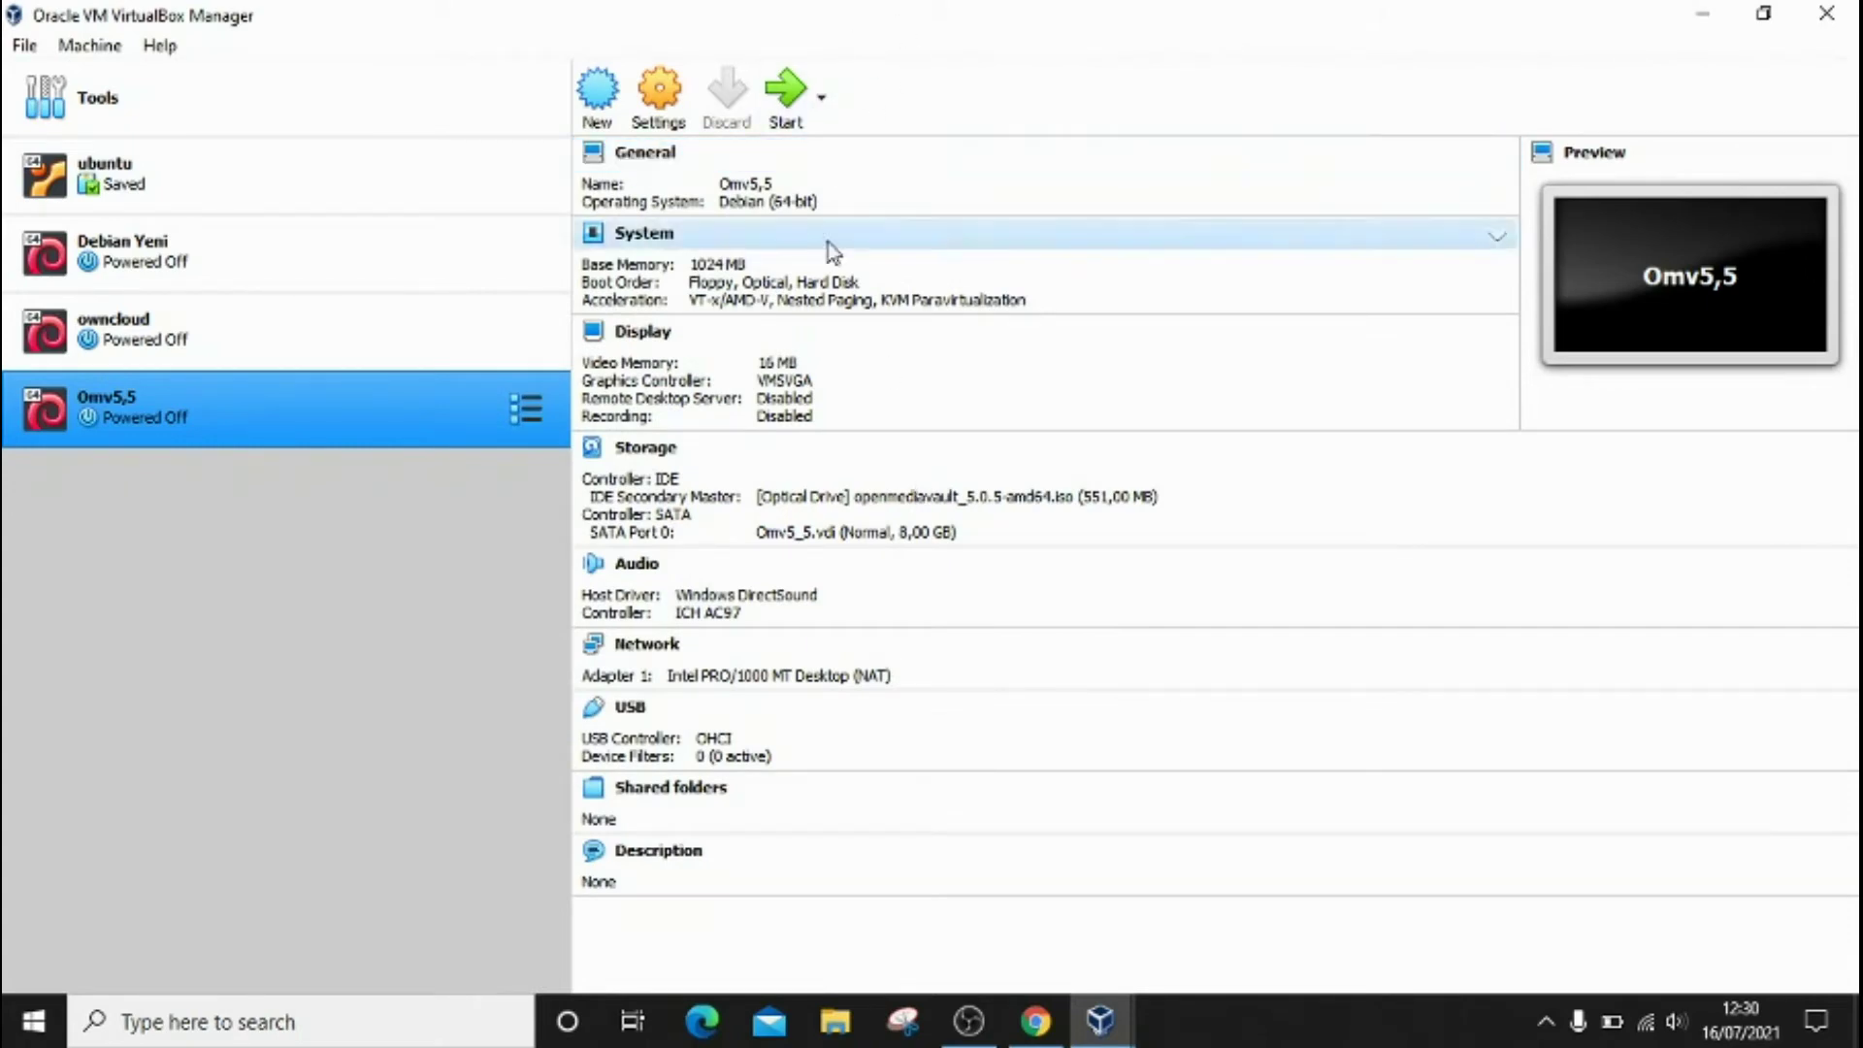
# Step: Start Omv5,5 with openmediavault_5.0.5-amd64.iso chosen as the start-up disk
pyautogui.click(787, 97)
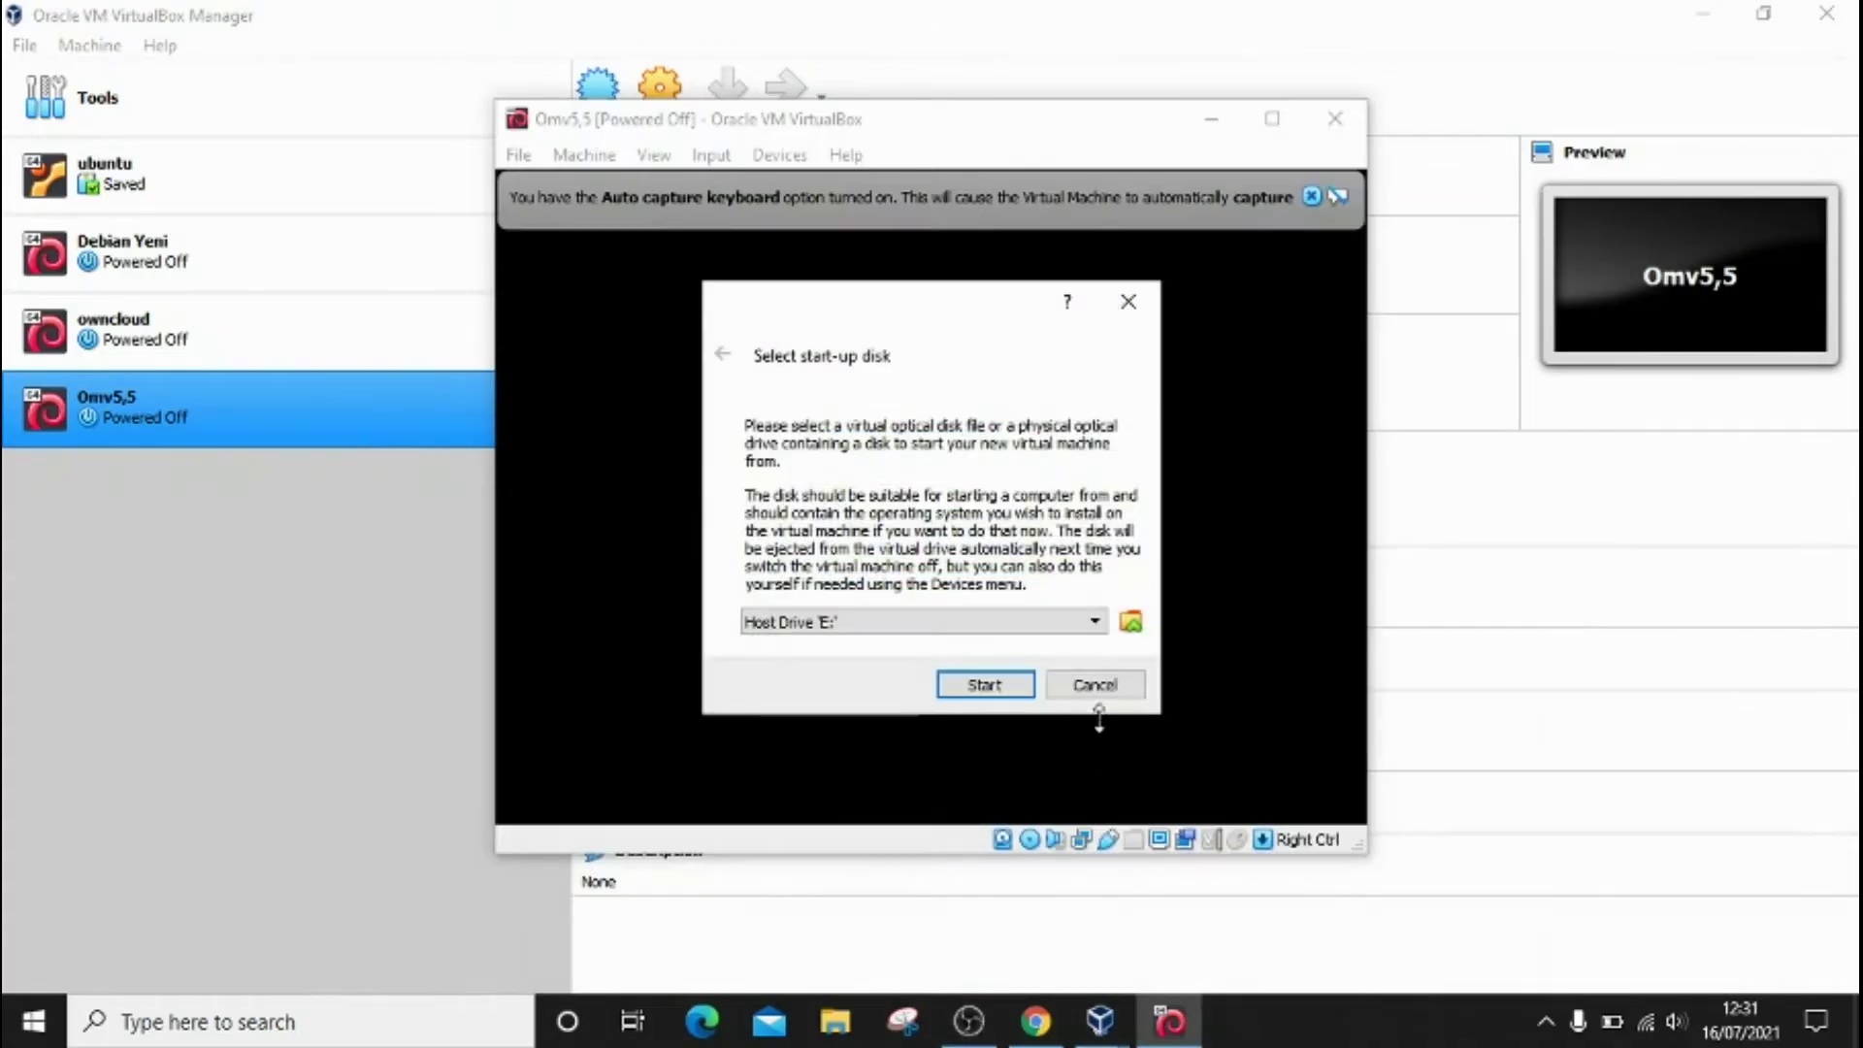
pyautogui.click(1097, 622)
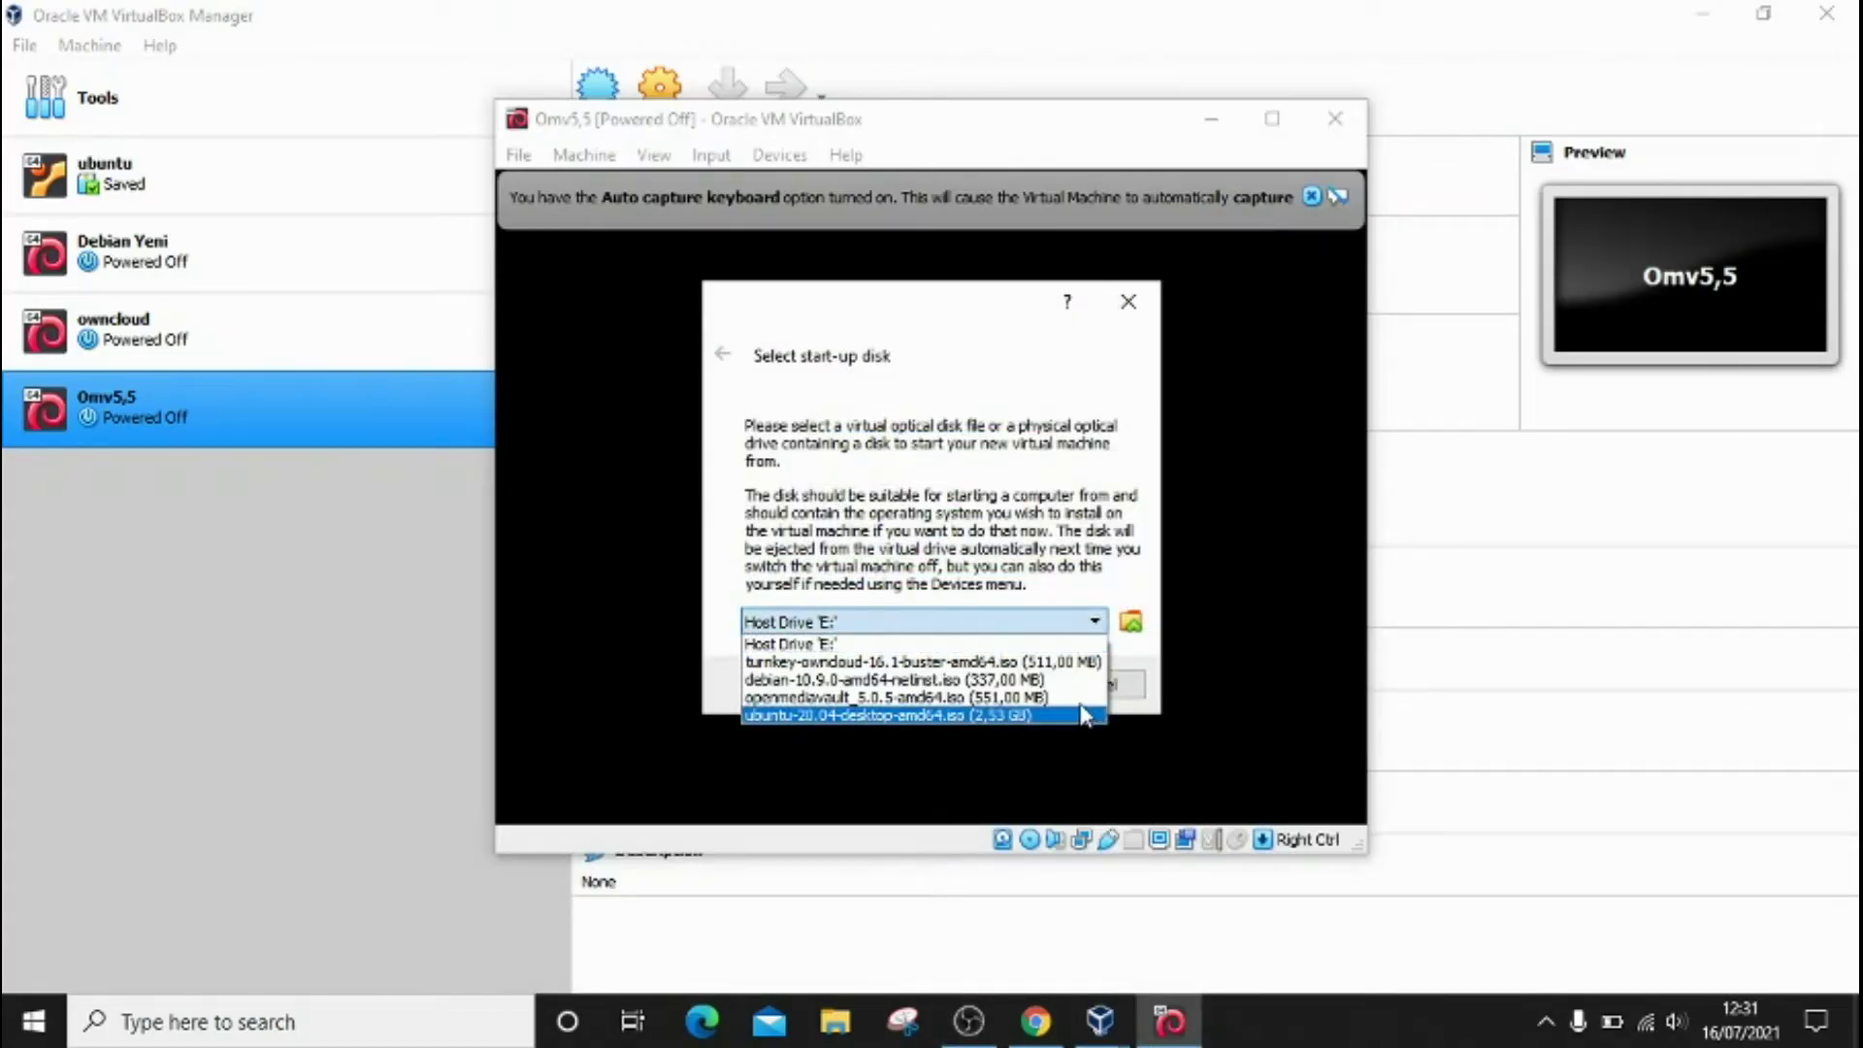
pyautogui.click(1080, 698)
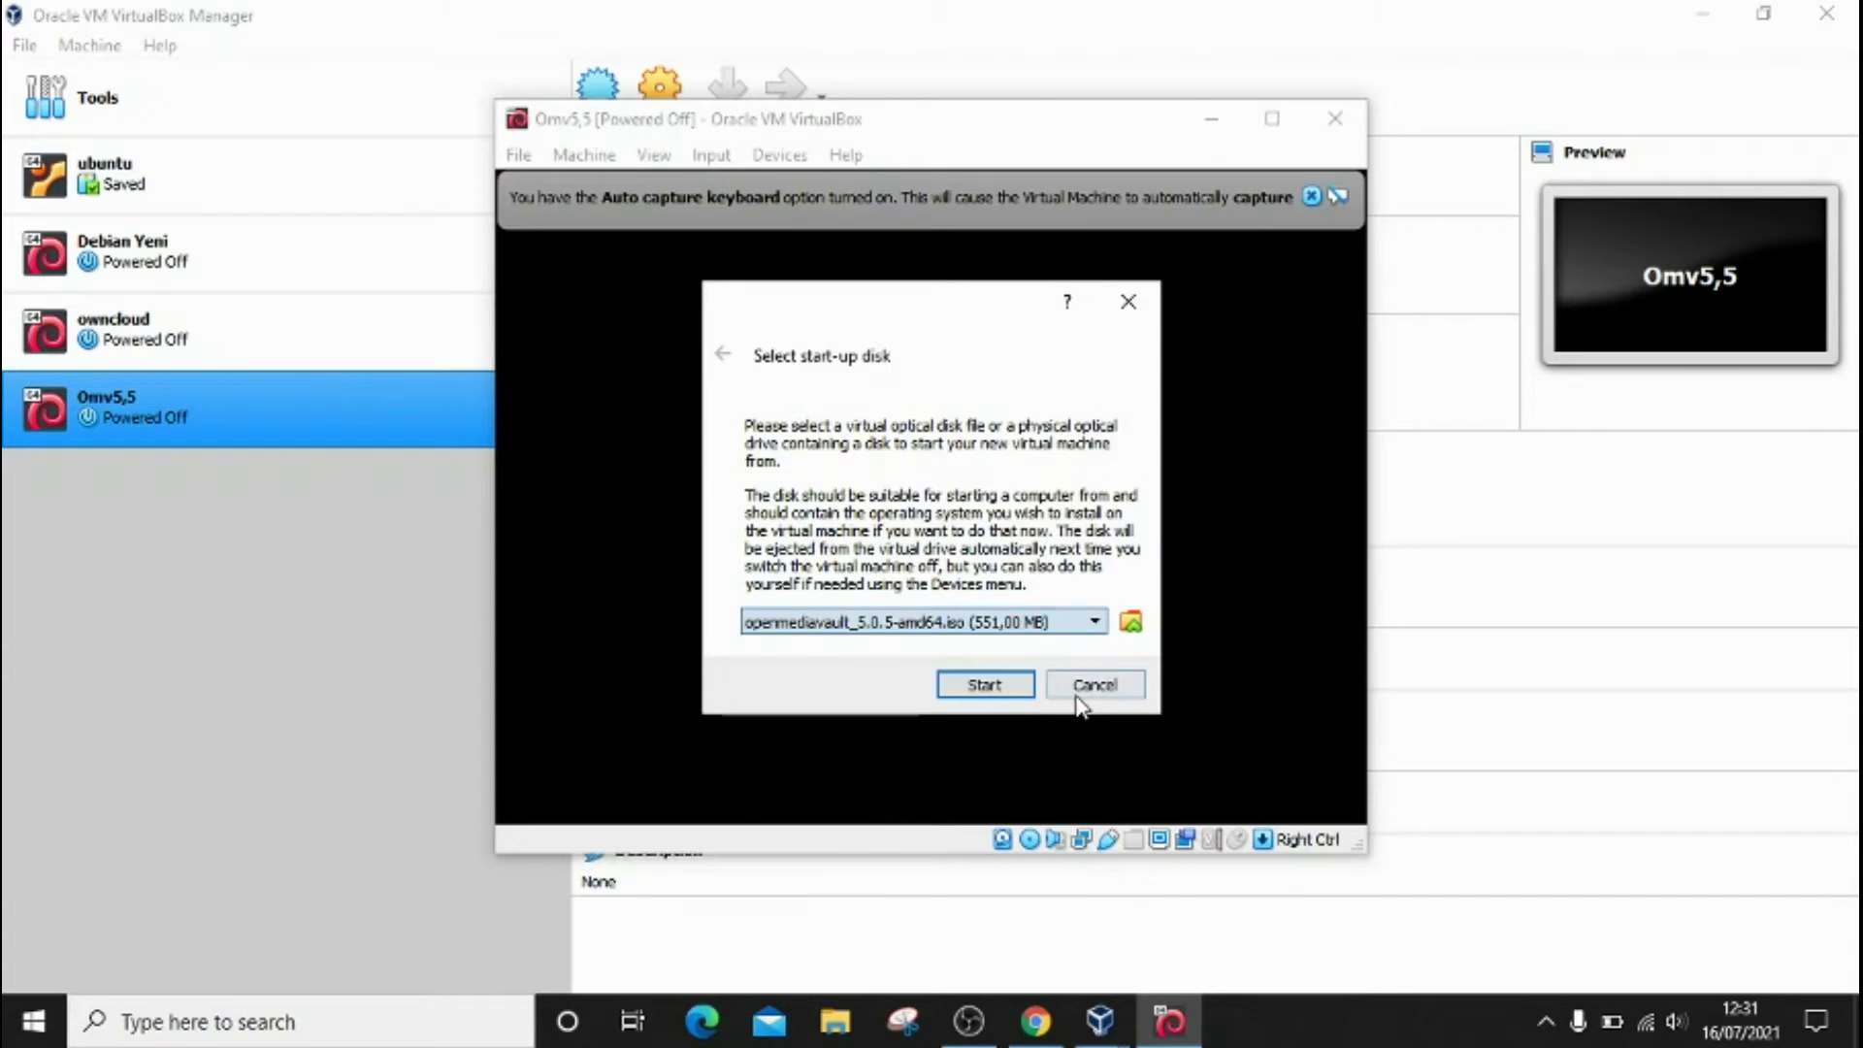
pyautogui.click(988, 689)
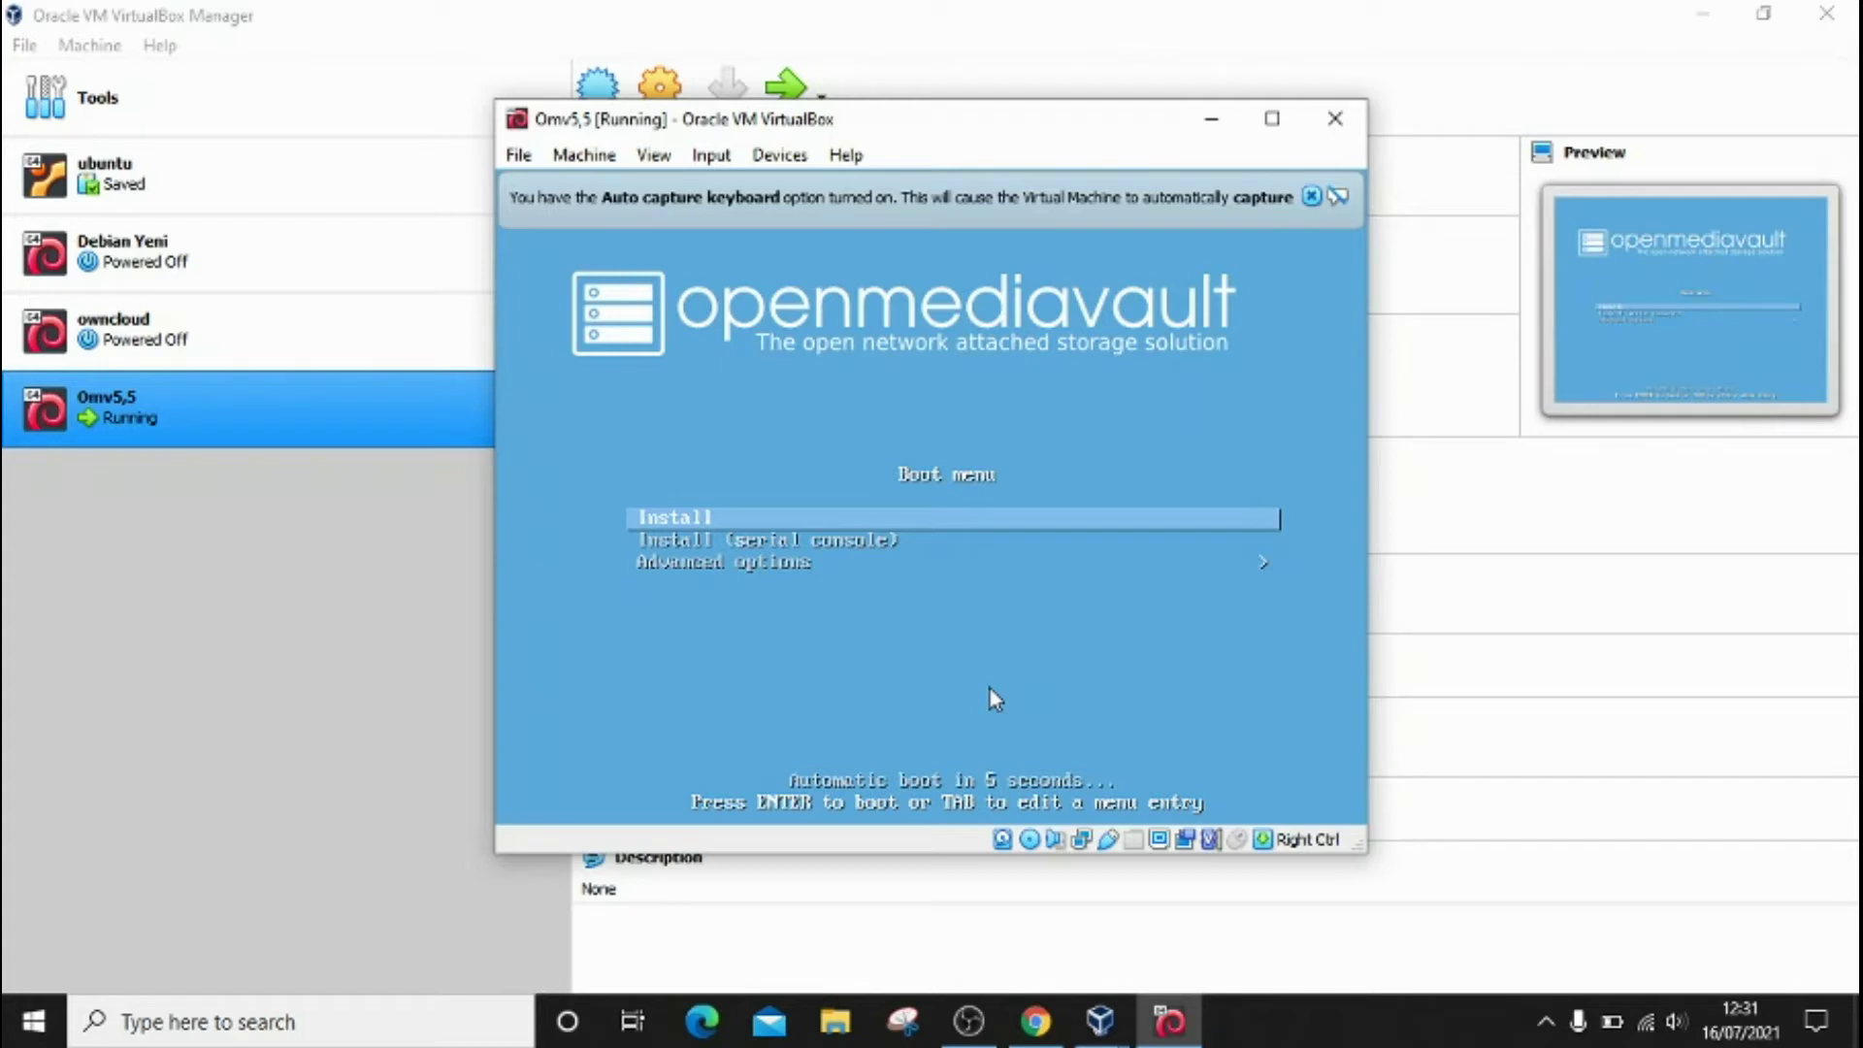
# Step: Launch Install from the boot menu, keep English, and dismiss the VirtualBox notices
pyautogui.press('Return')
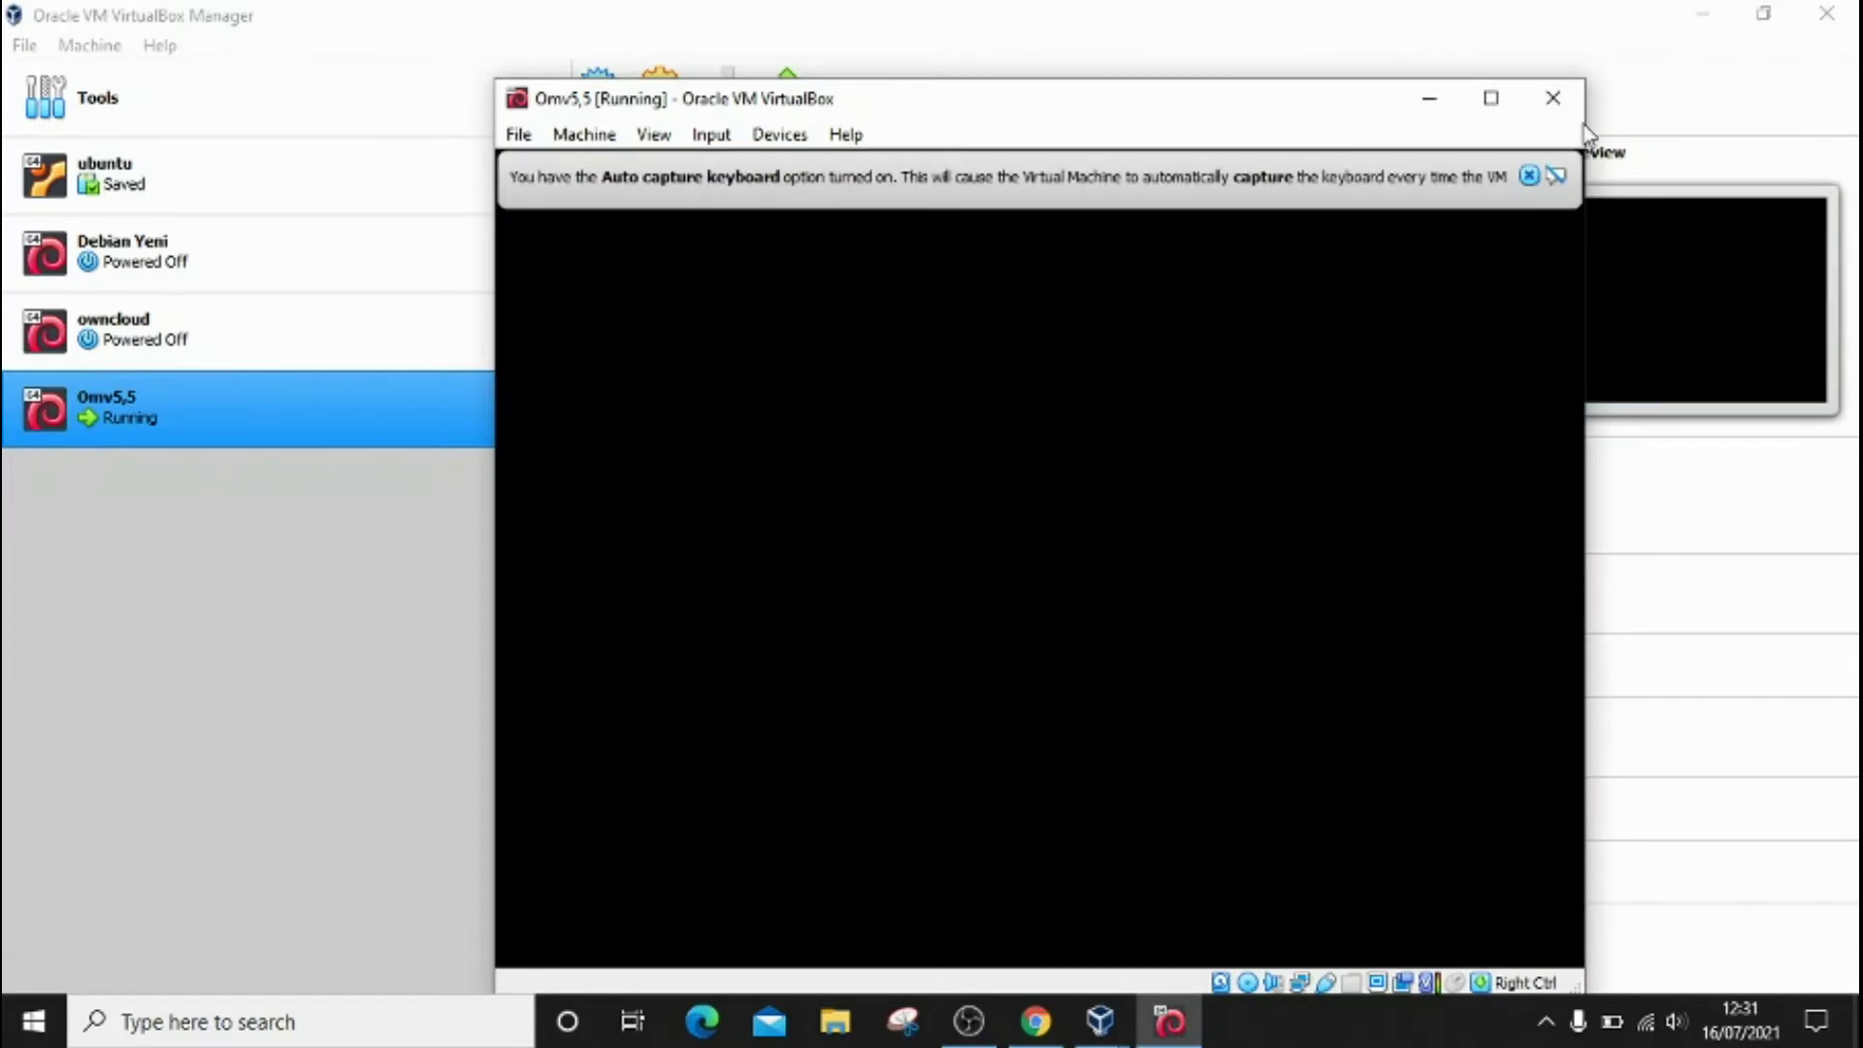
pyautogui.click(1531, 176)
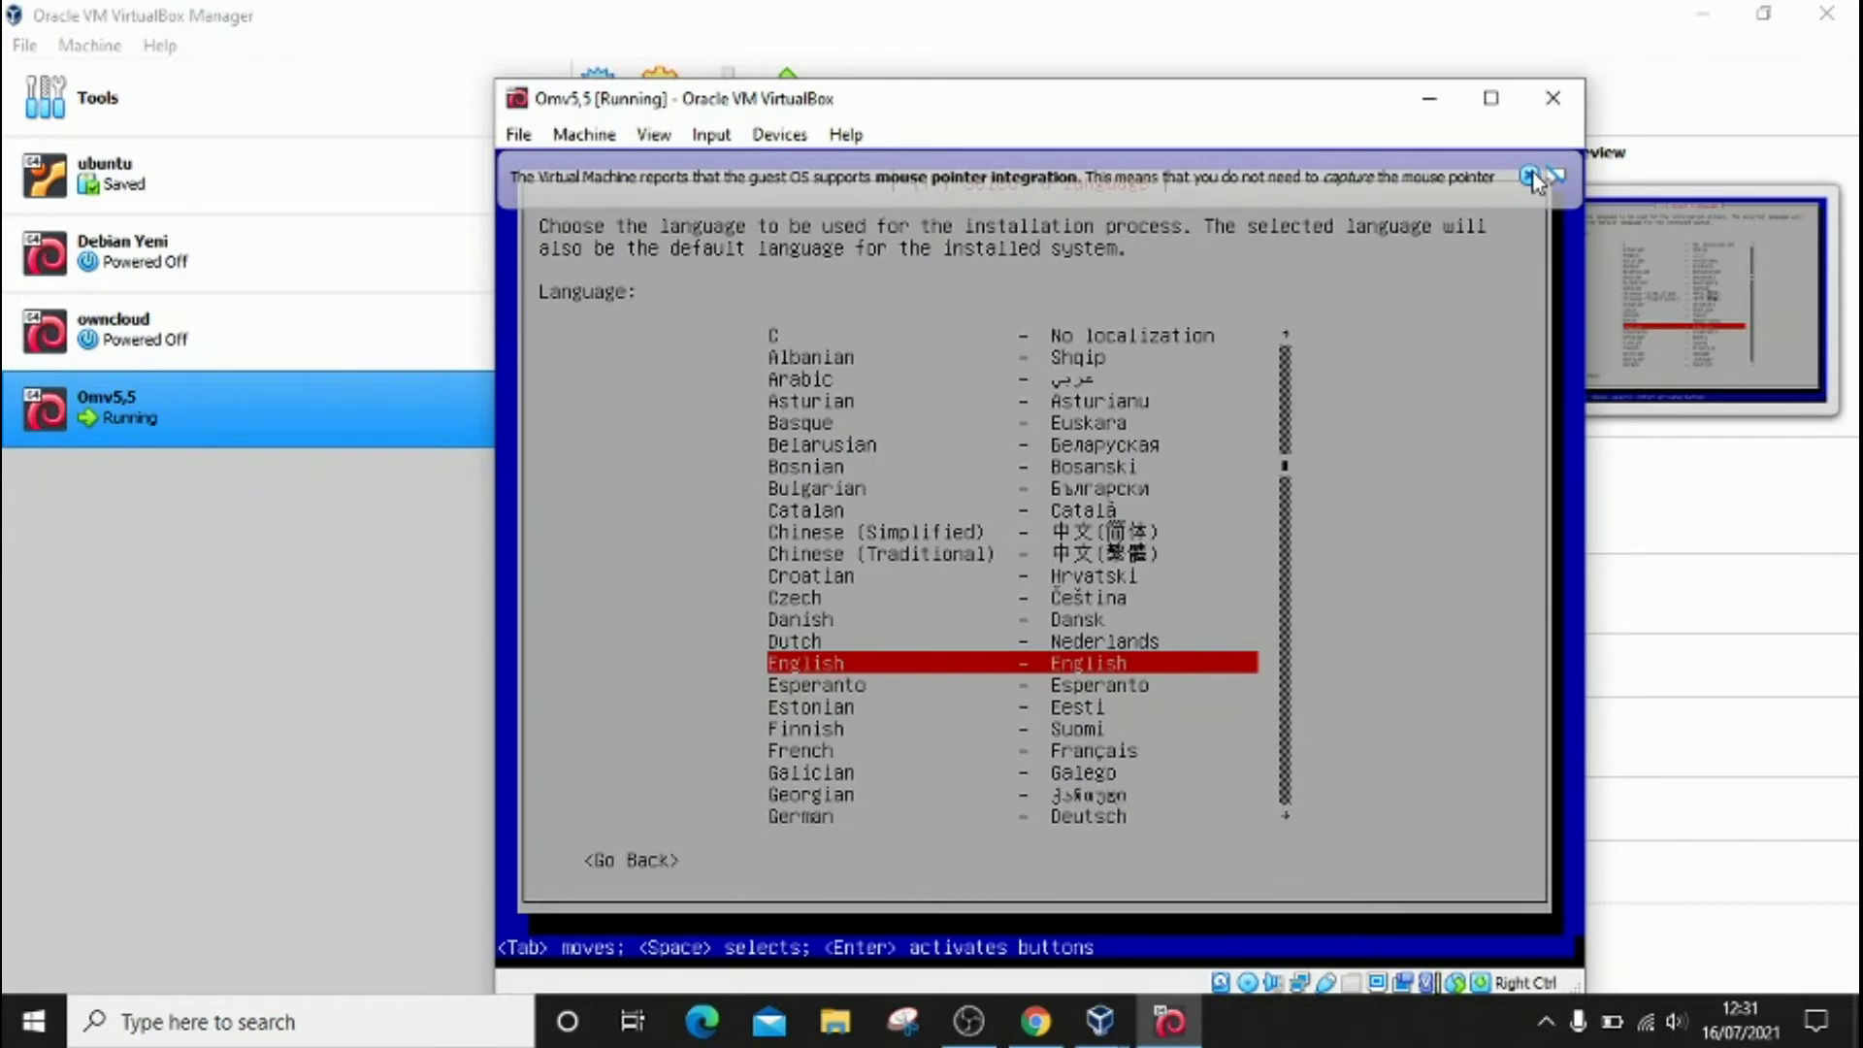
pyautogui.press('Return')
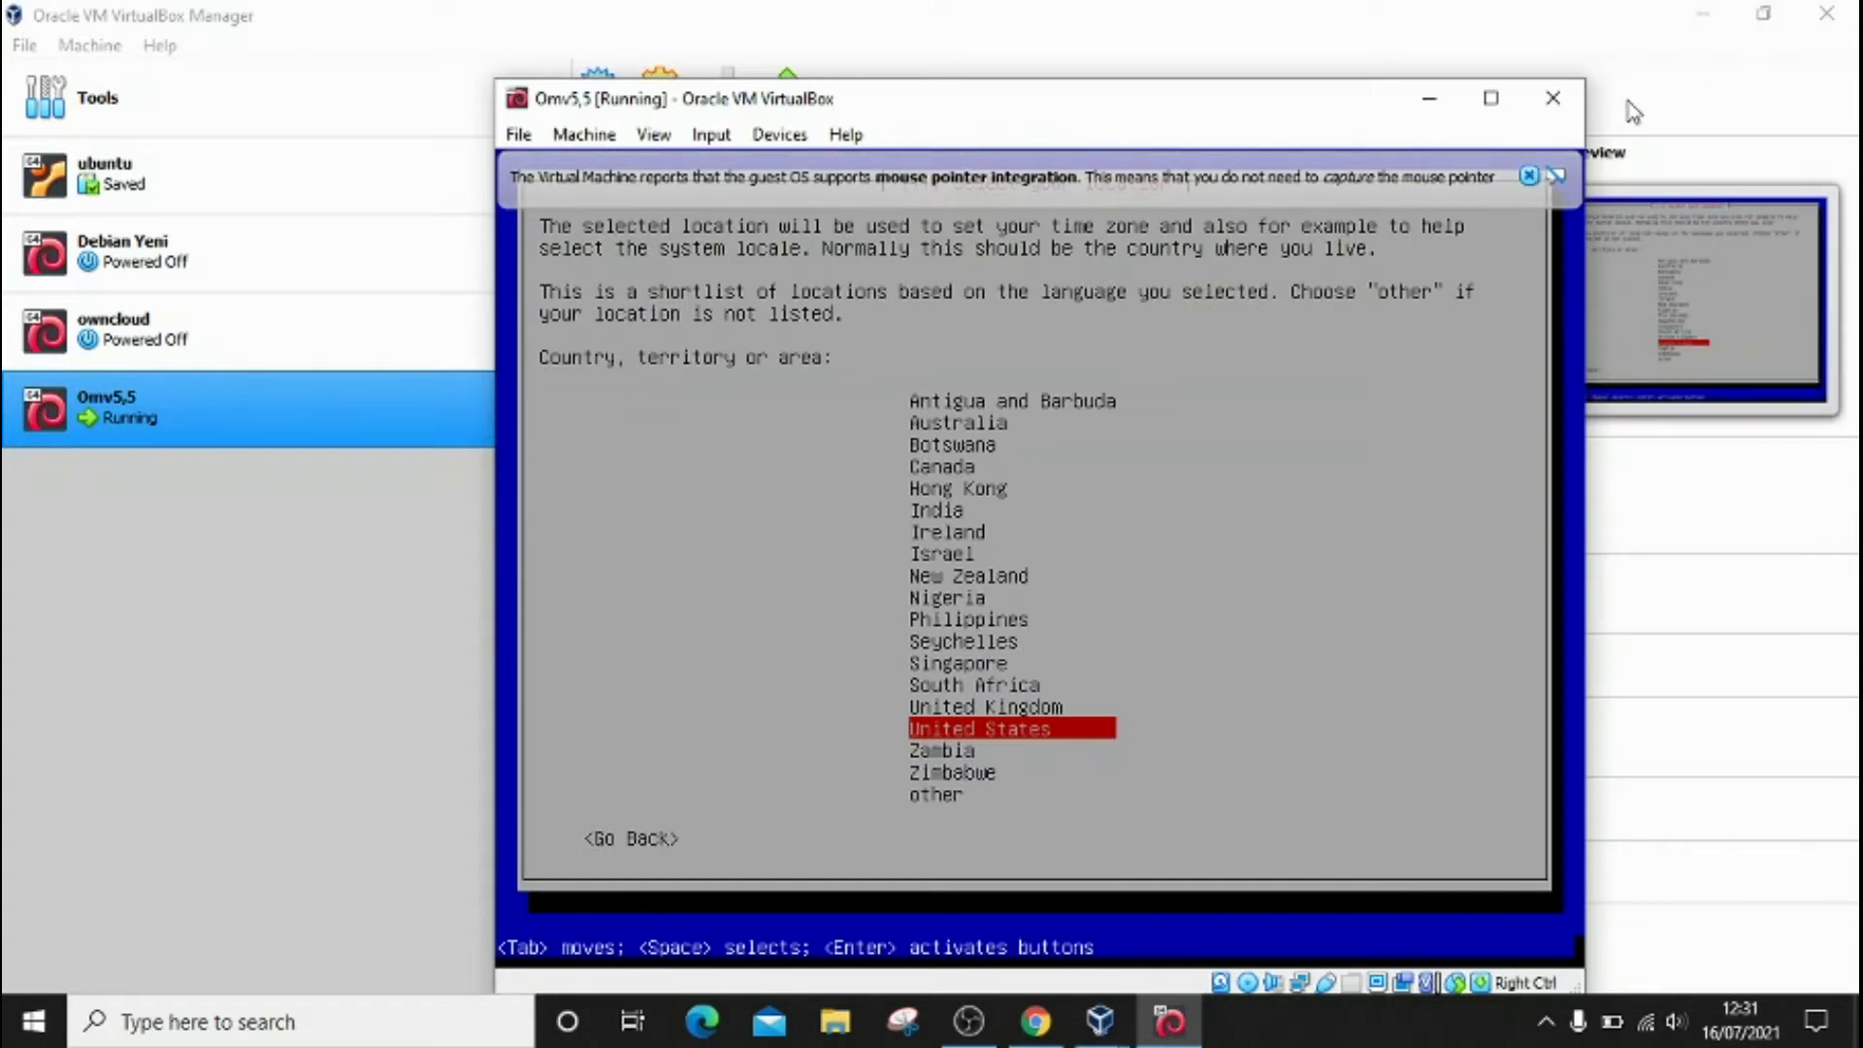
pyautogui.click(1531, 176)
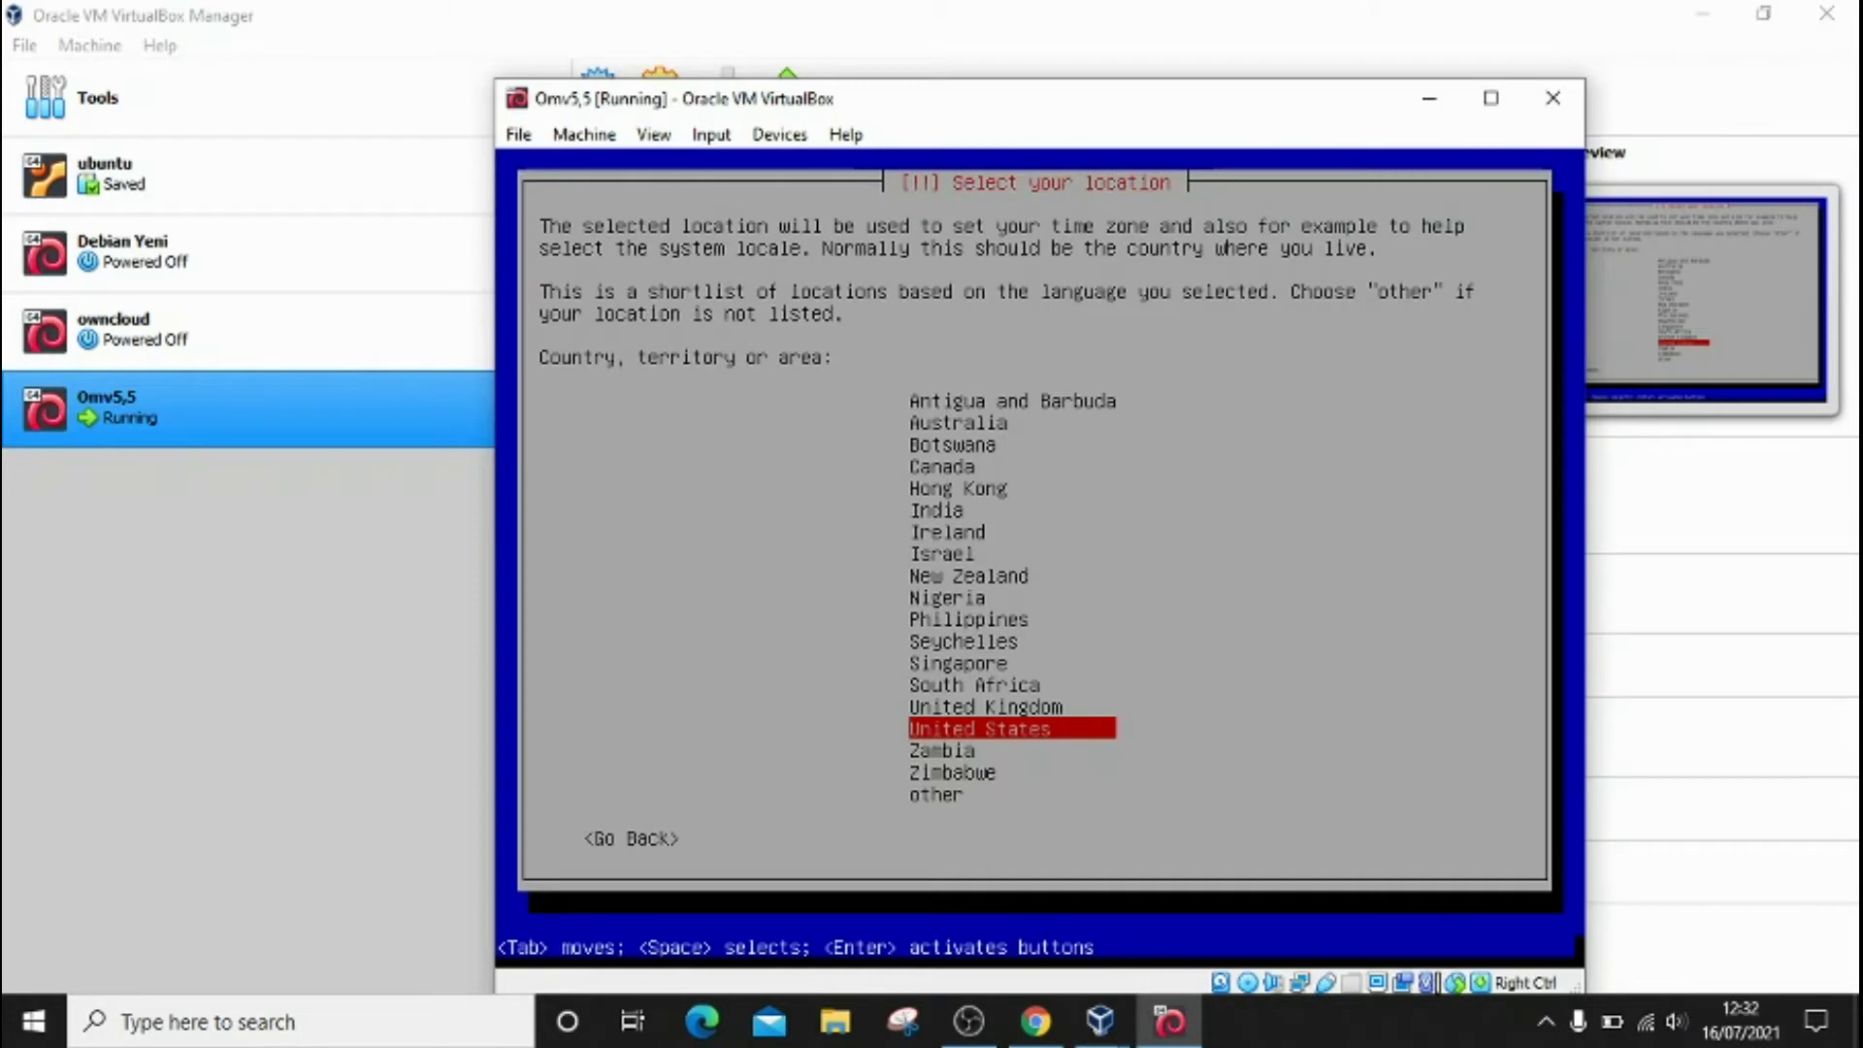
# Step: Set the location via other, then Asia, then Indonesia
pyautogui.press('Down')
pyautogui.press('Down')
pyautogui.press('Down')
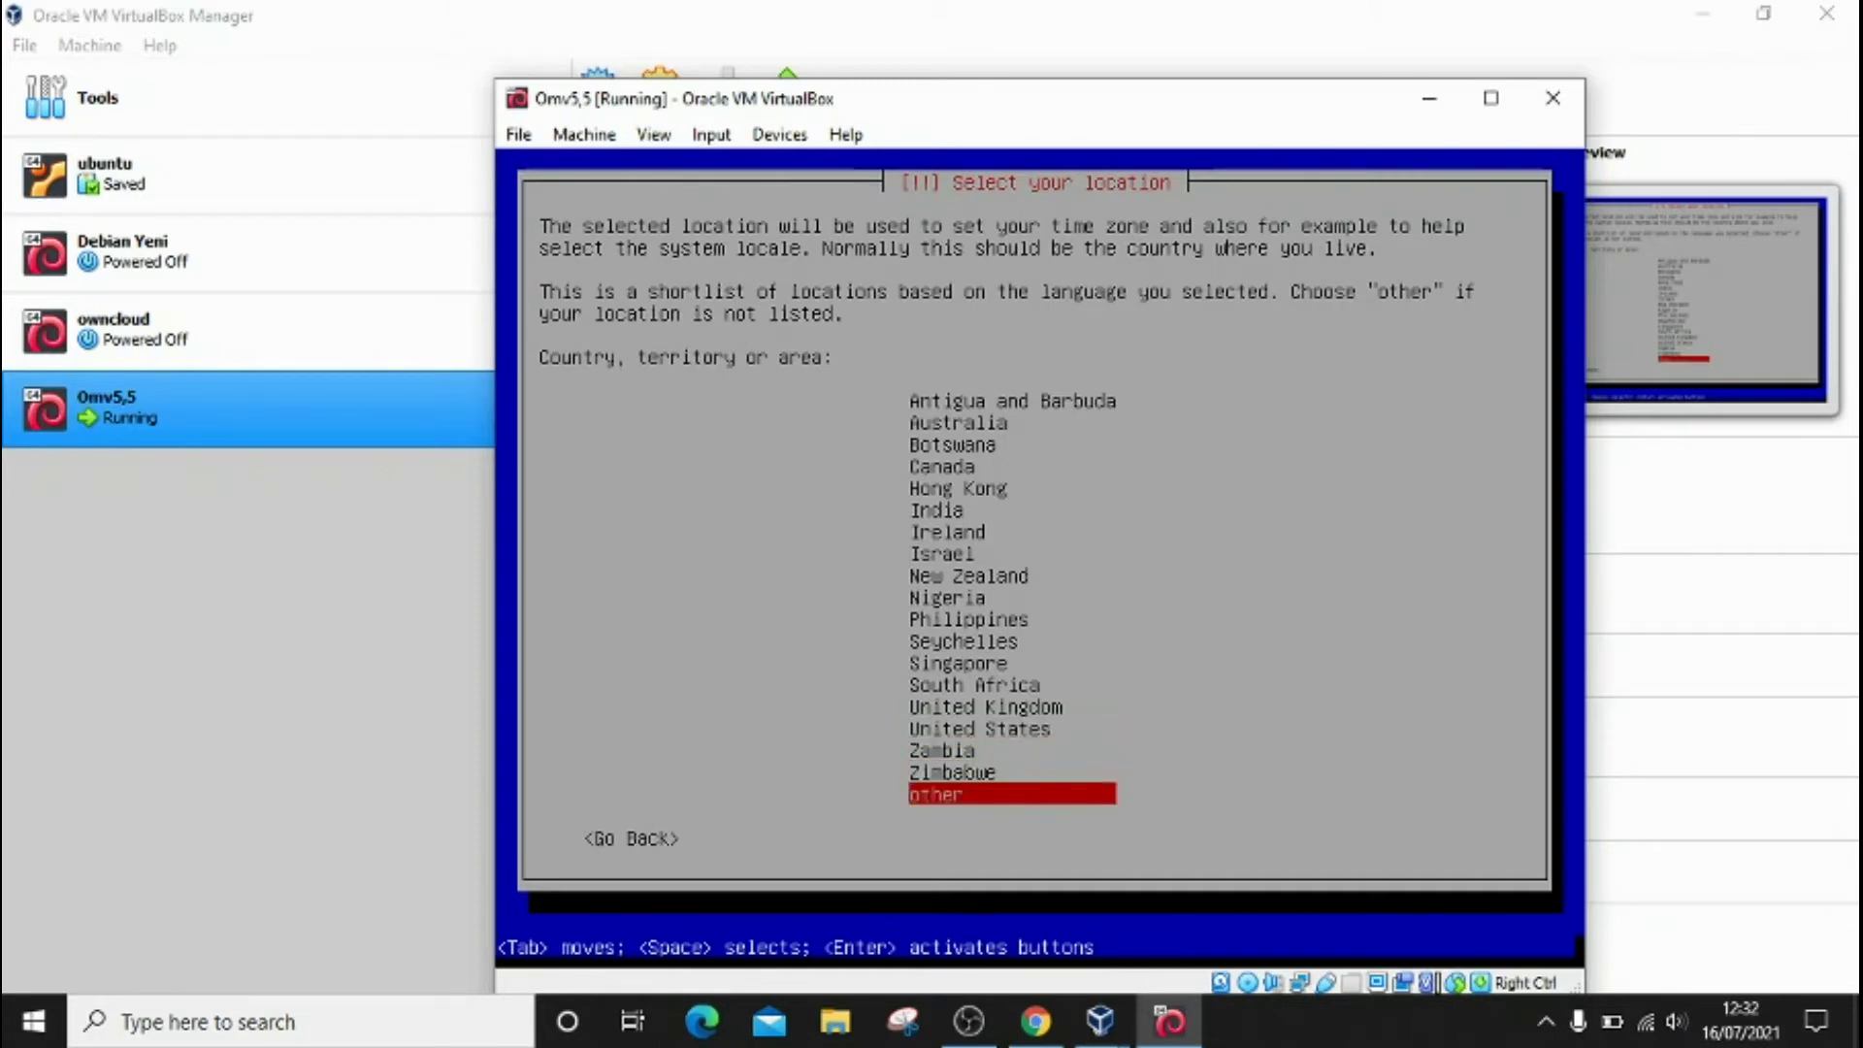
pyautogui.press('Return')
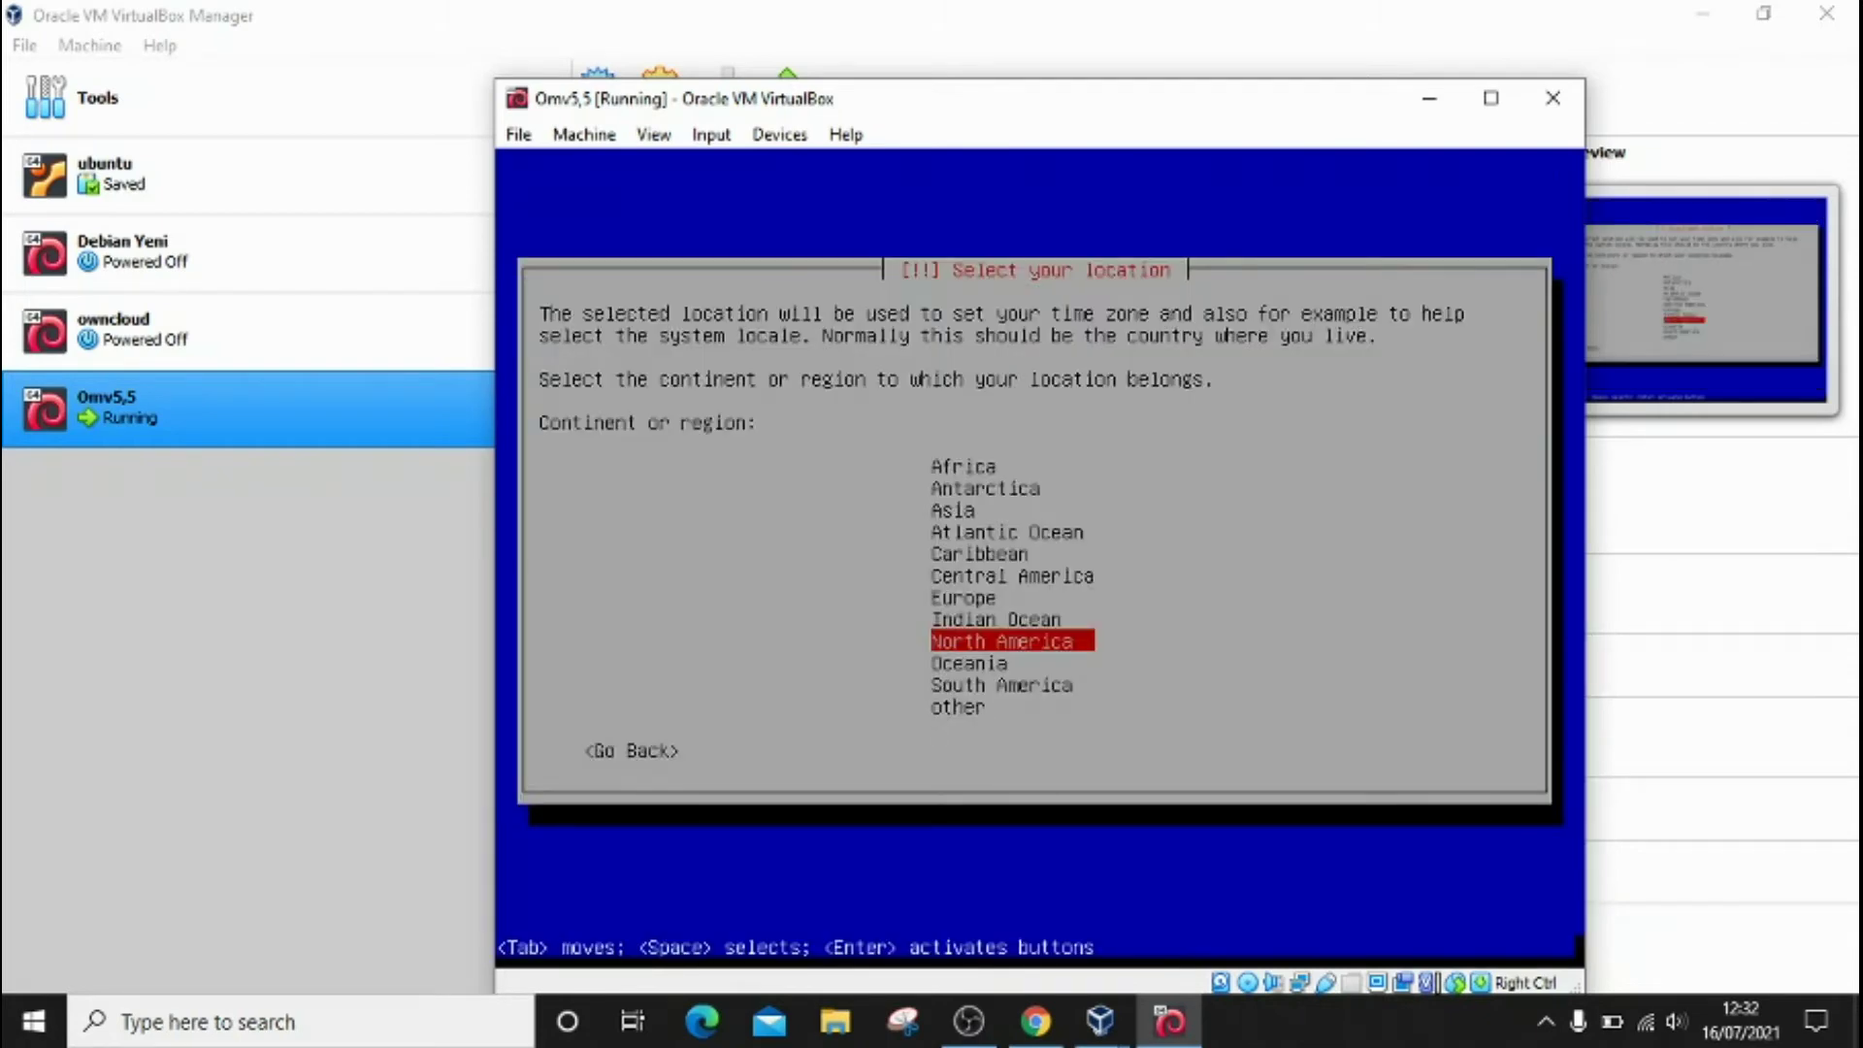
pyautogui.press('Up')
pyautogui.press('Up')
pyautogui.press('Up')
pyautogui.press('Up')
pyautogui.press('Up')
pyautogui.press('Up')
pyautogui.press('Up')
pyautogui.press('Up')
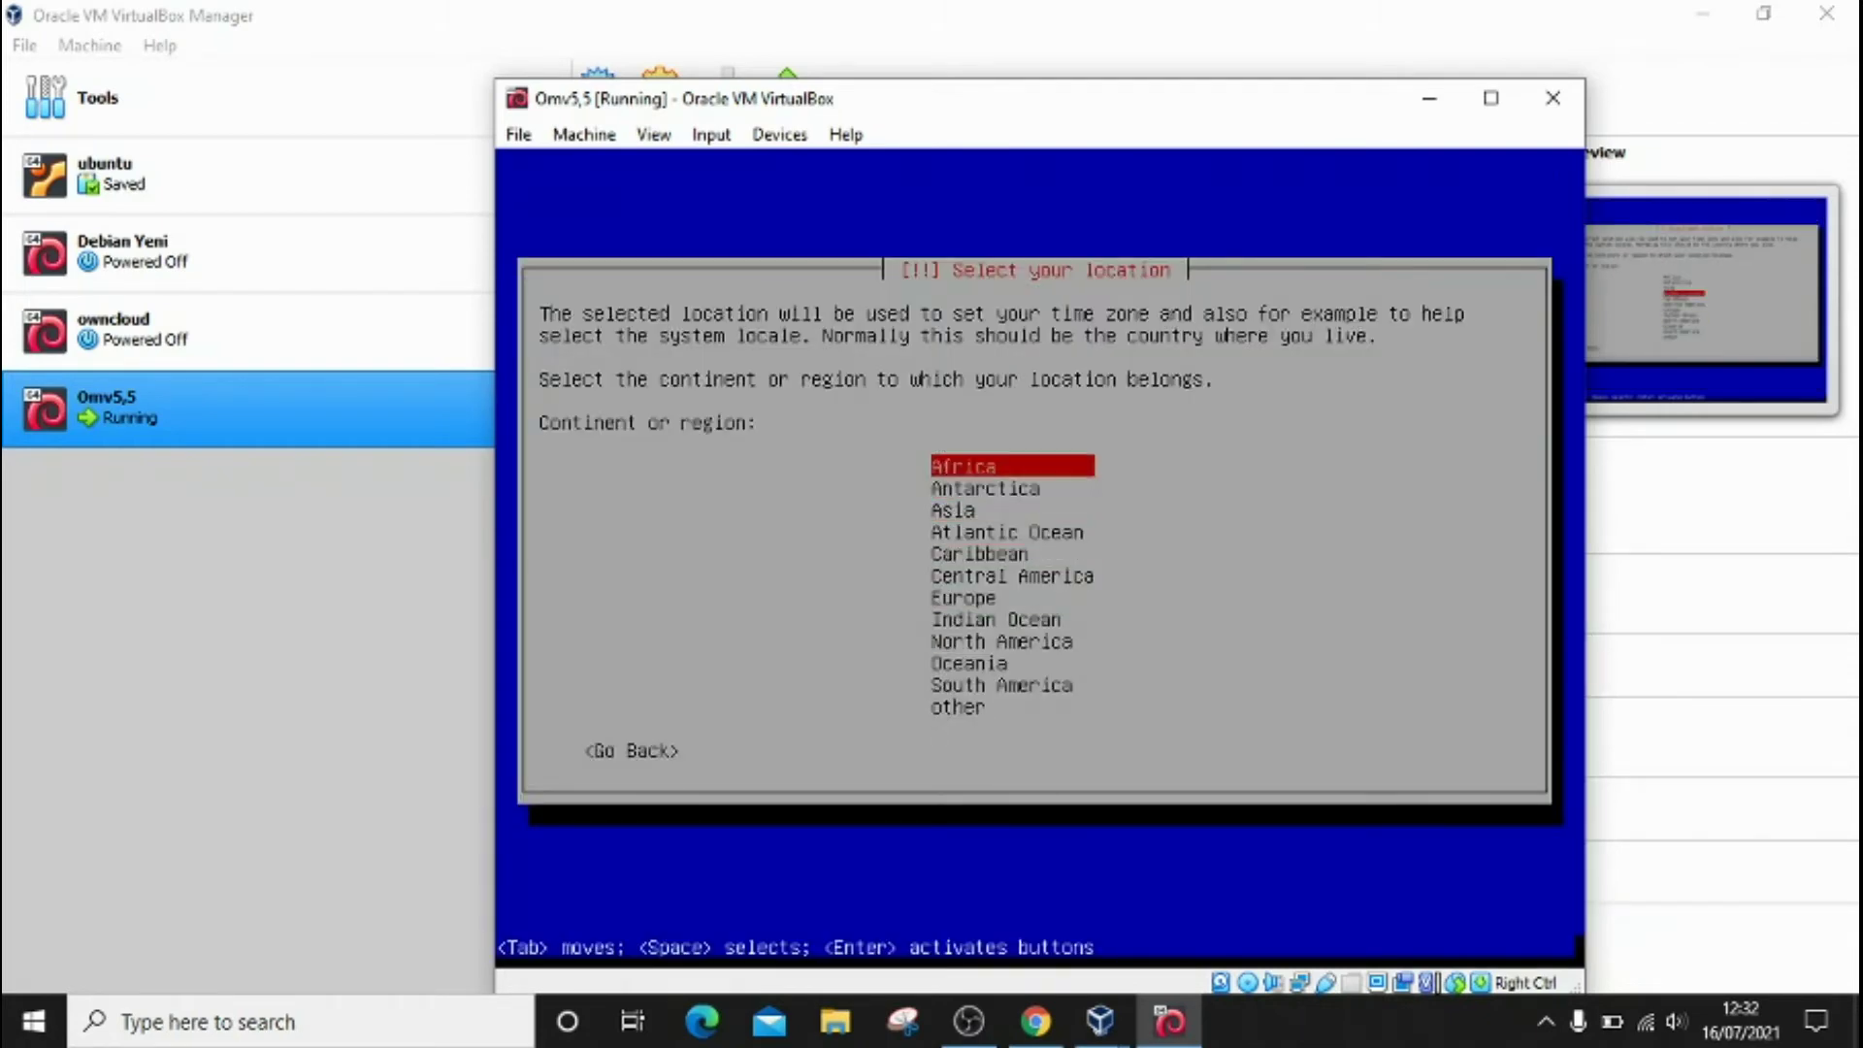
pyautogui.press('Down')
pyautogui.press('Down')
pyautogui.press('Down')
pyautogui.press('Down')
pyautogui.press('Up')
pyautogui.press('Up')
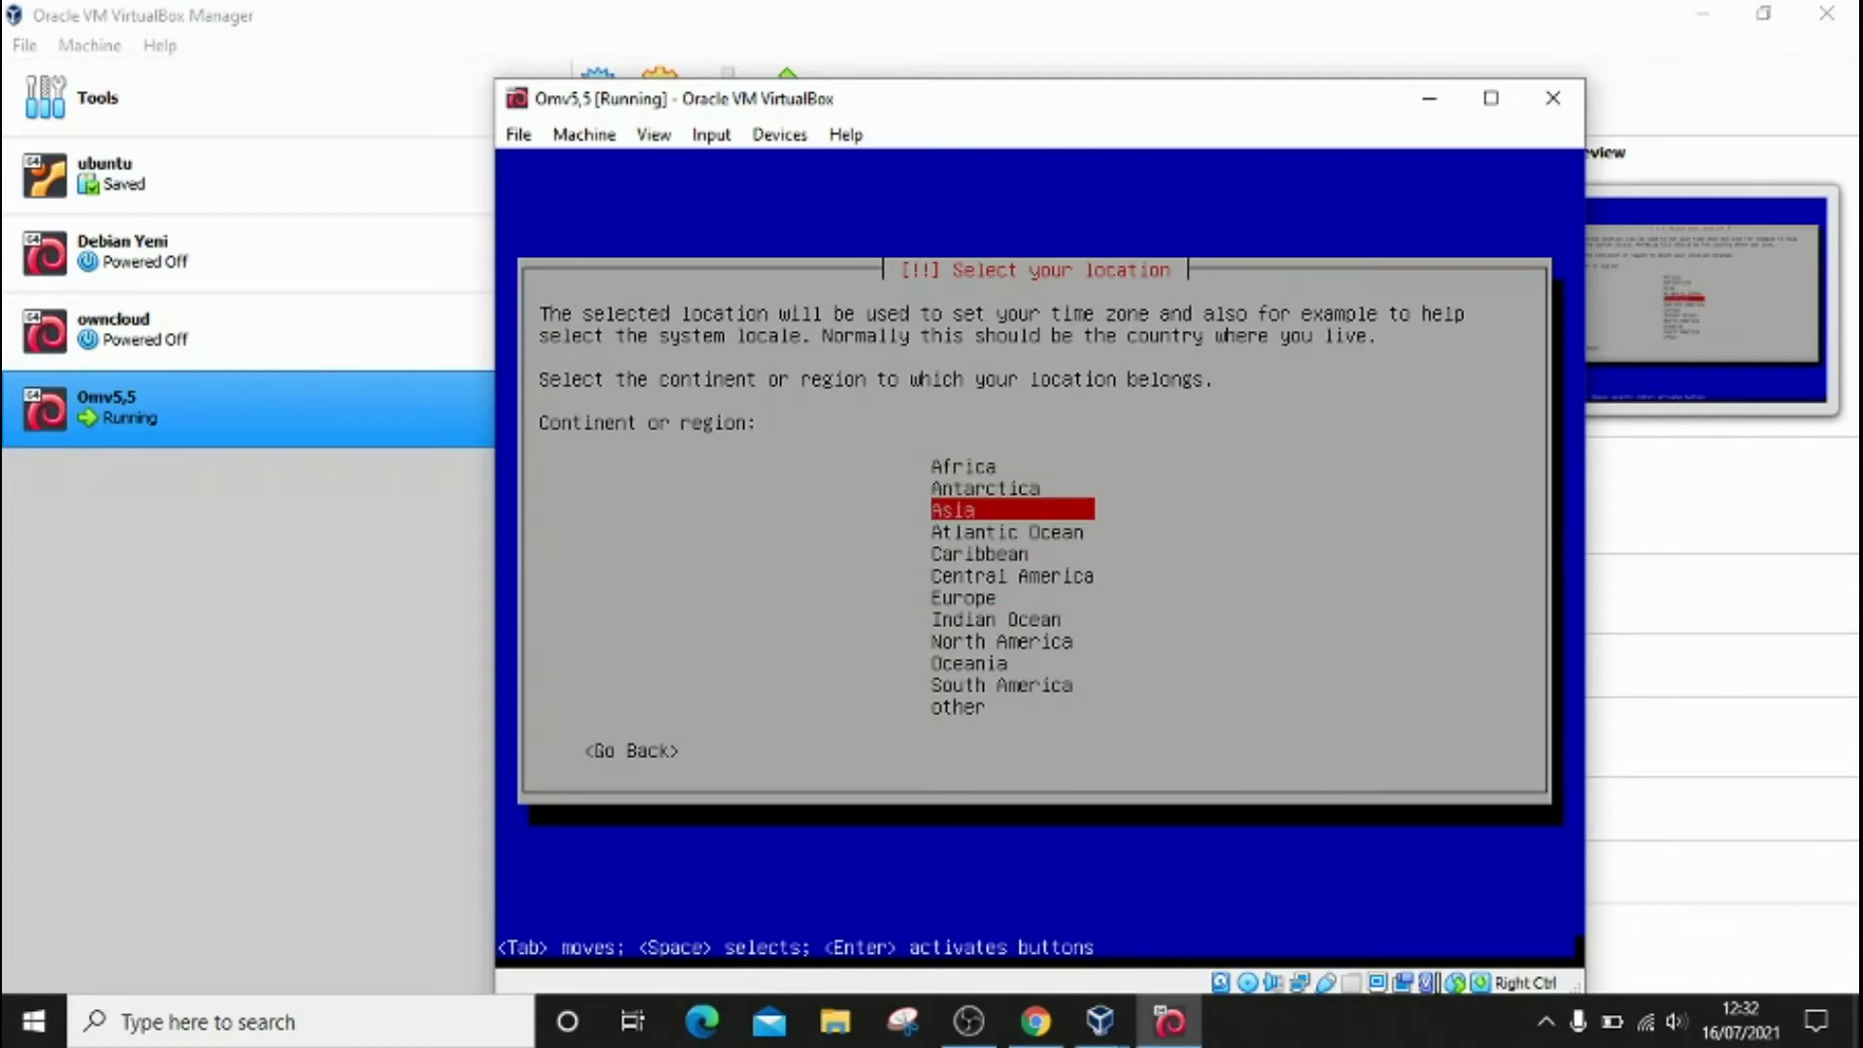
pyautogui.press('Return')
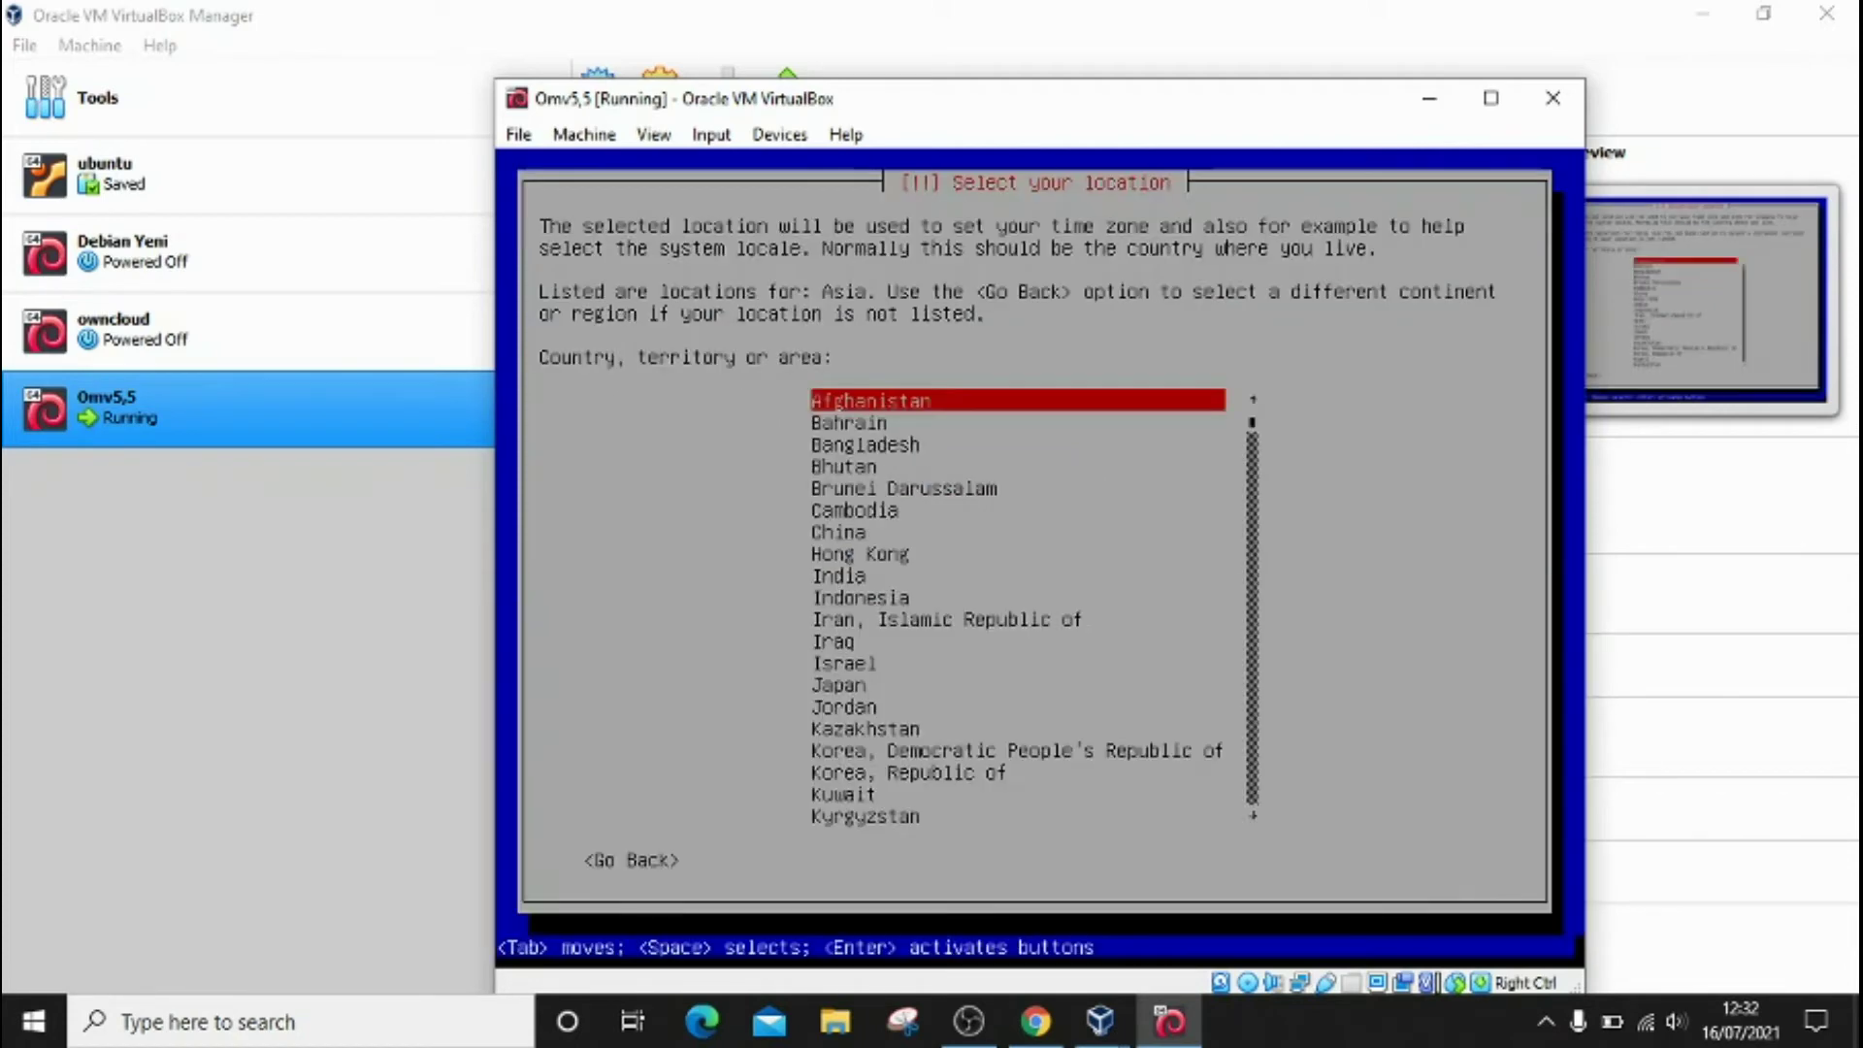
pyautogui.press('Down')
pyautogui.press('Down')
pyautogui.press('Down')
pyautogui.press('Down')
pyautogui.press('Down')
pyautogui.press('Down')
pyautogui.press('Down')
pyautogui.press('Down')
pyautogui.press('Down')
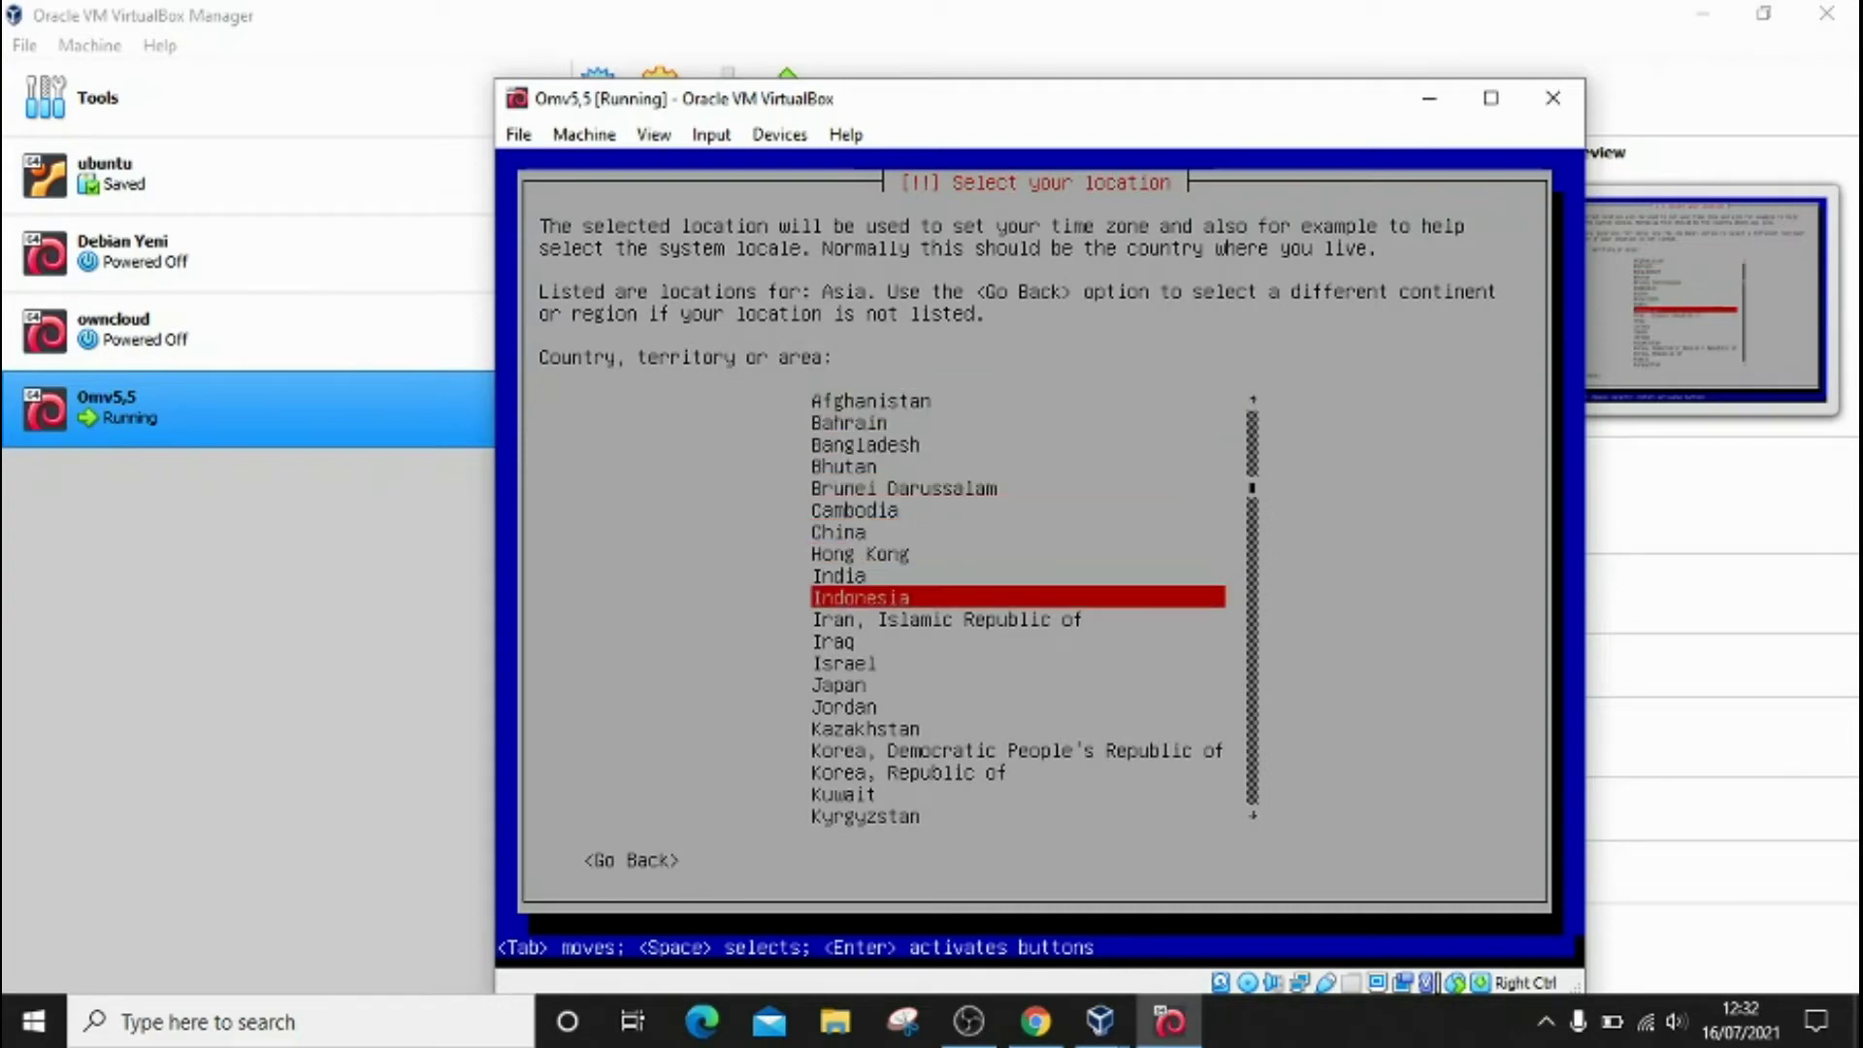
pyautogui.press('Return')
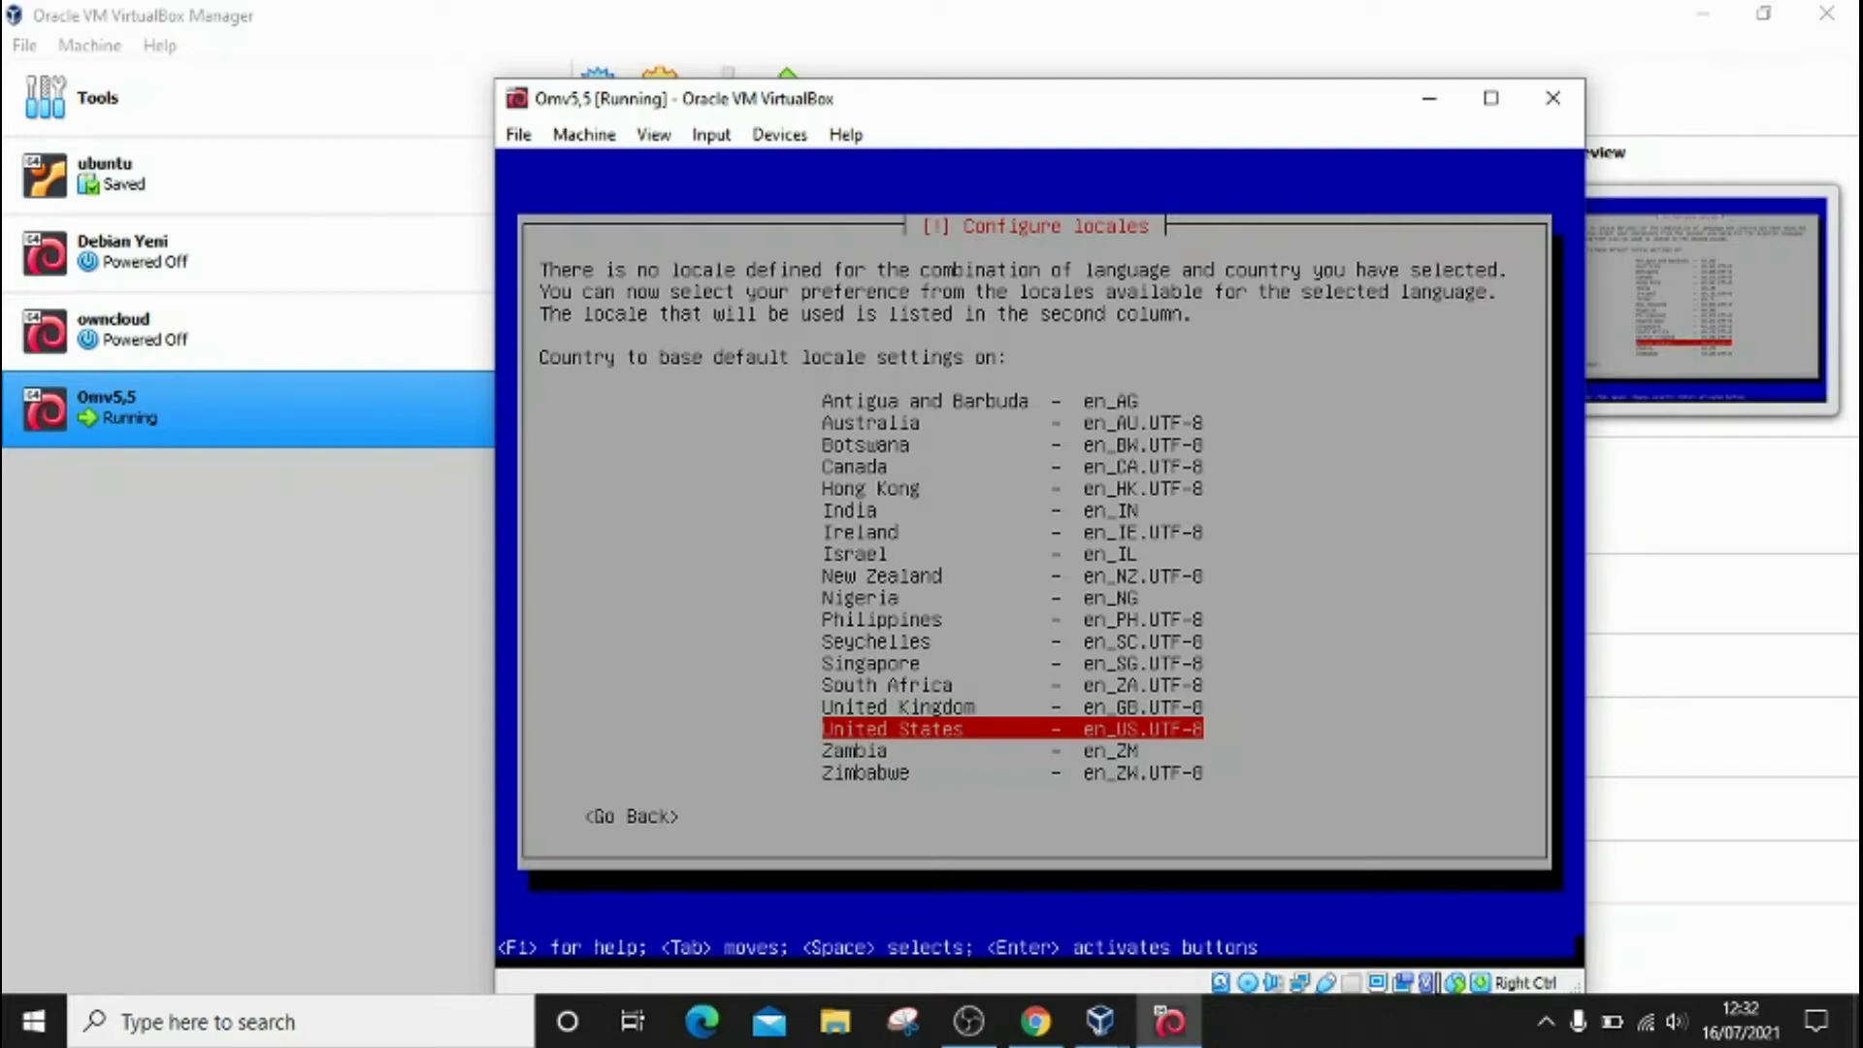
# Step: Accept the United States locale and the American English keyboard layout
pyautogui.press('Return')
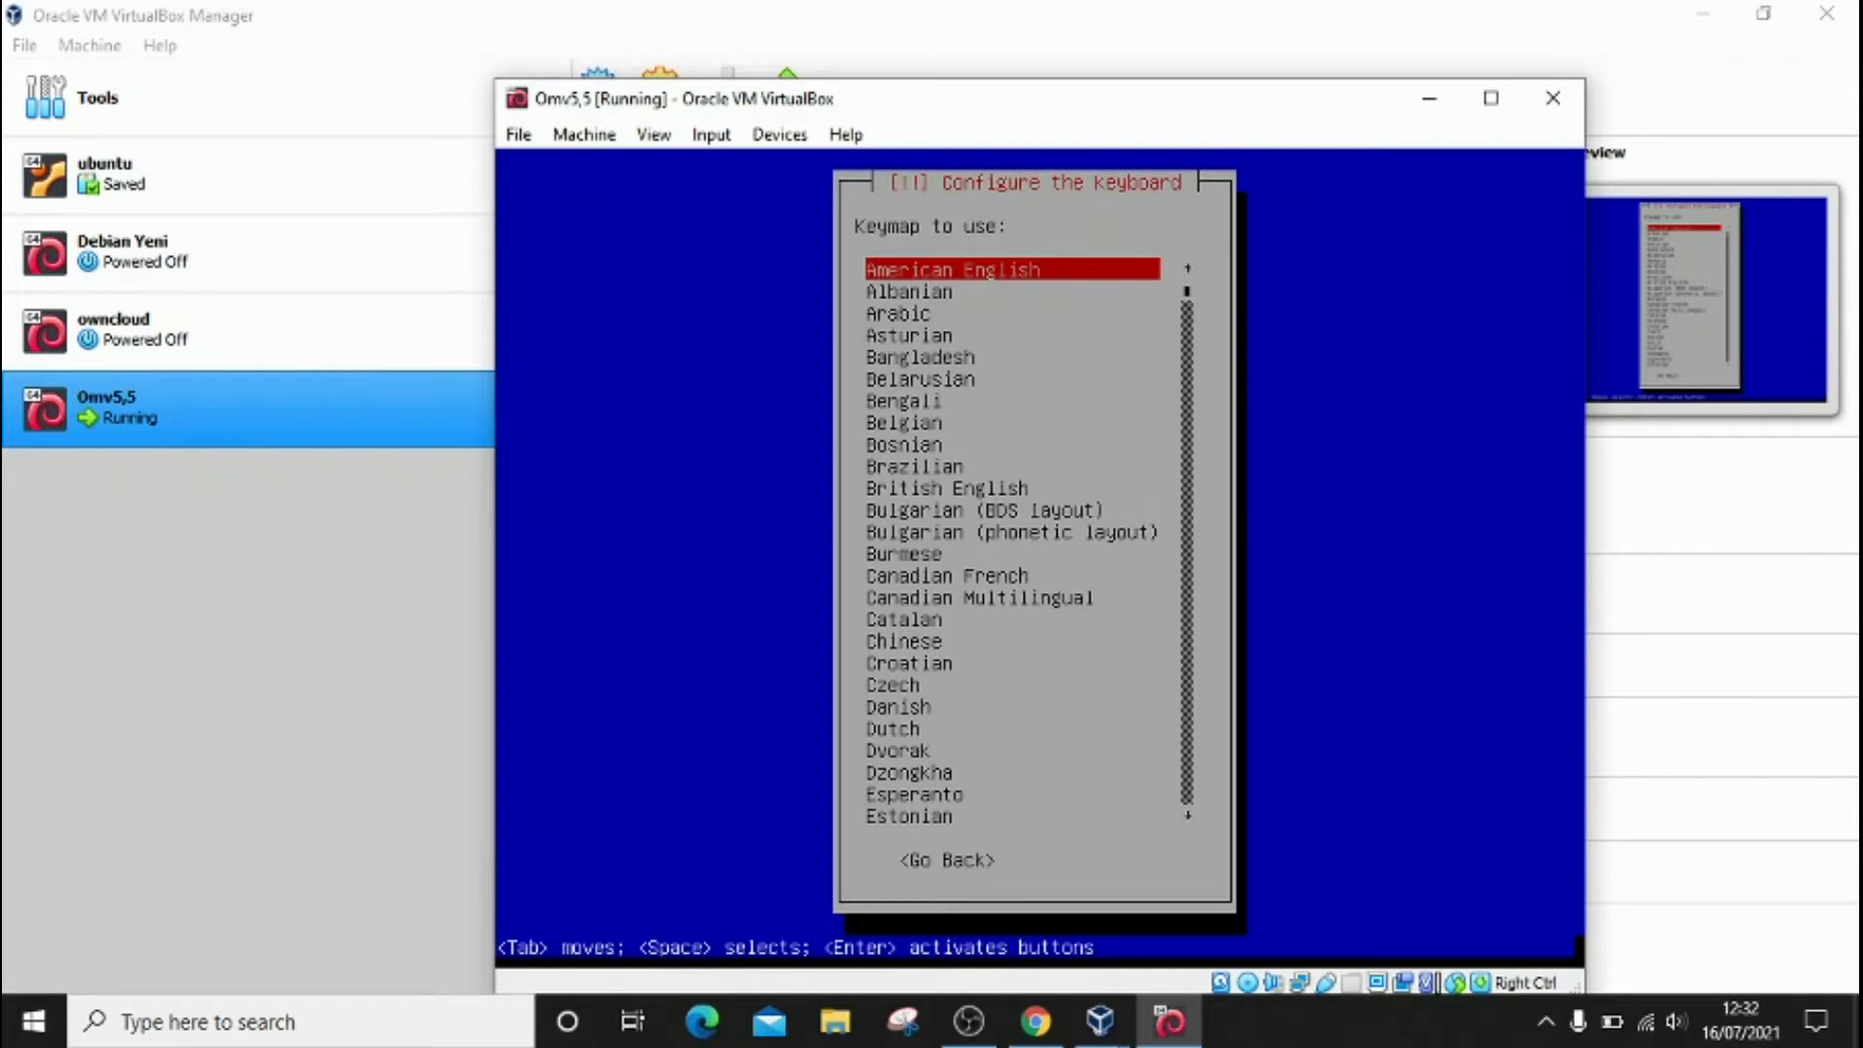
pyautogui.press('Return')
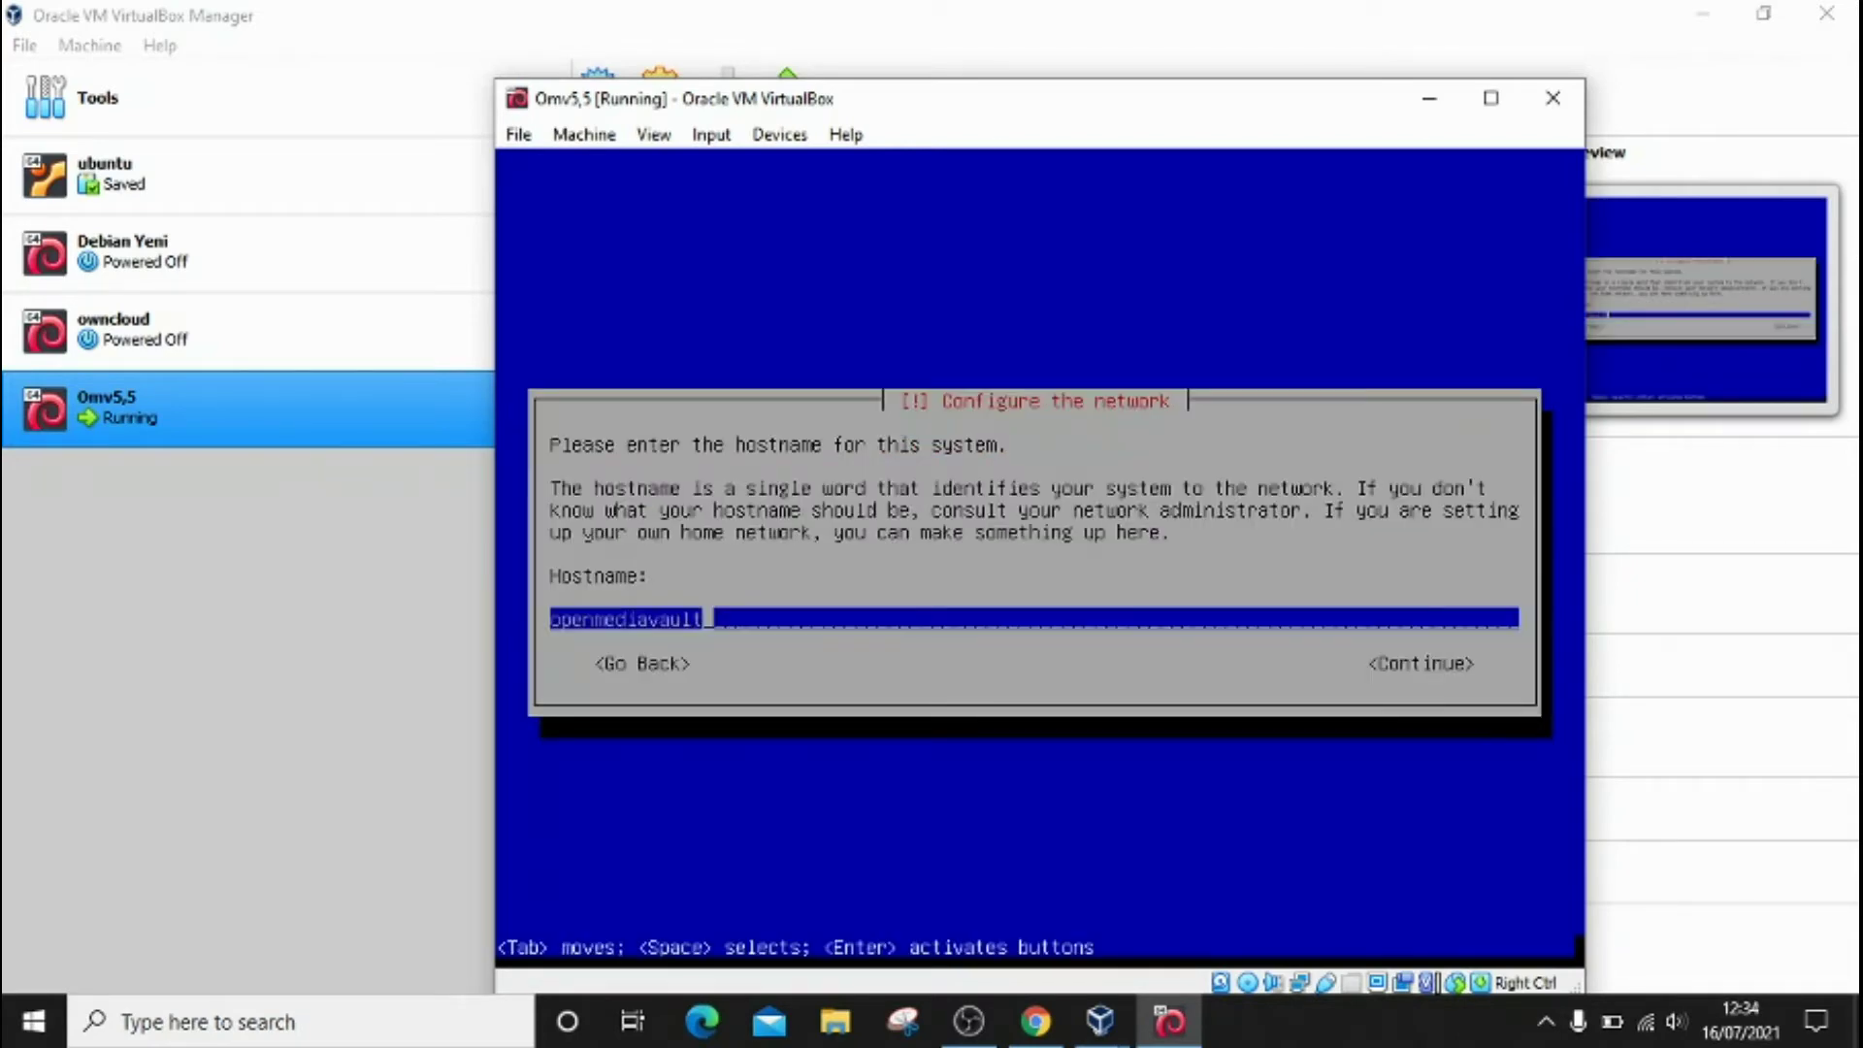
# Step: Replace the default hostname with yeni and continue
pyautogui.press('BackSpace')
pyautogui.press('BackSpace')
pyautogui.press('BackSpace')
pyautogui.press('BackSpace')
pyautogui.press('BackSpace')
pyautogui.press('BackSpace')
pyautogui.press('BackSpace')
pyautogui.press('BackSpace')
pyautogui.press('BackSpace')
pyautogui.press('BackSpace')
pyautogui.press('BackSpace')
pyautogui.press('BackSpace')
pyautogui.press('BackSpace')
pyautogui.press('BackSpace')
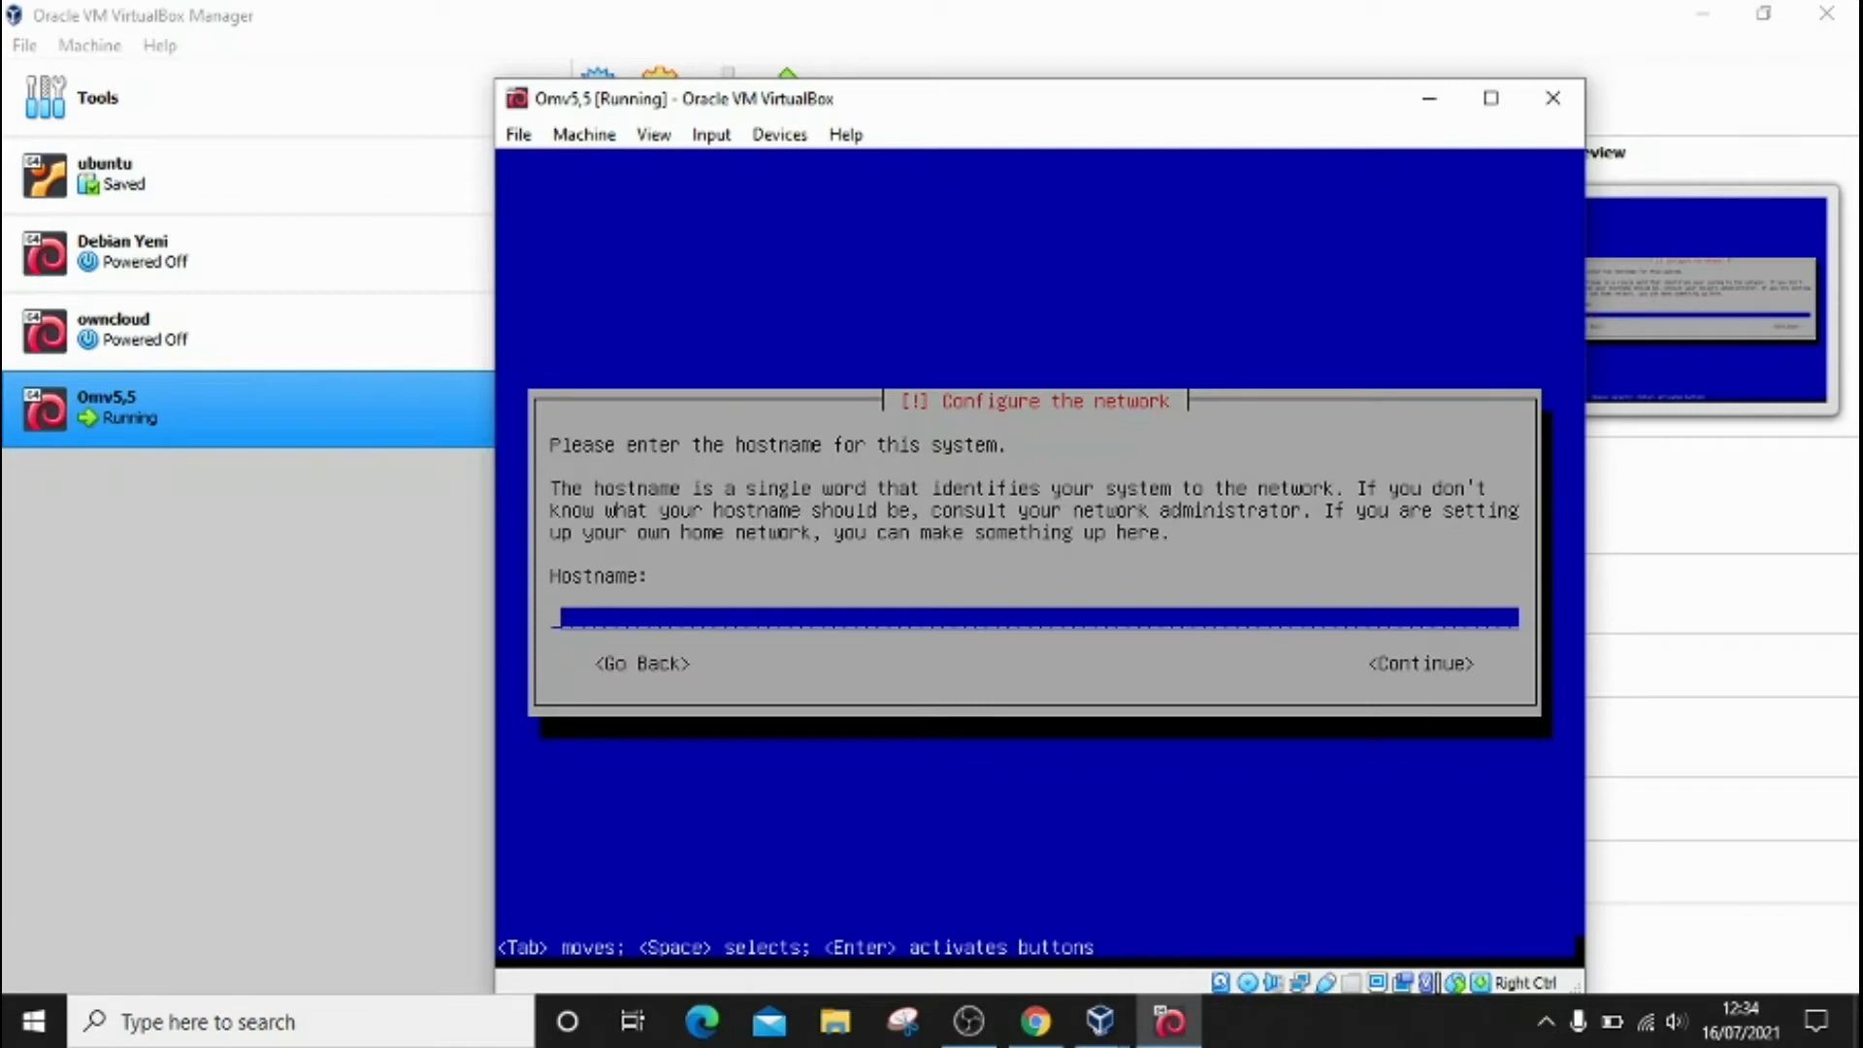
pyautogui.write('yeni')
pyautogui.press('Tab')
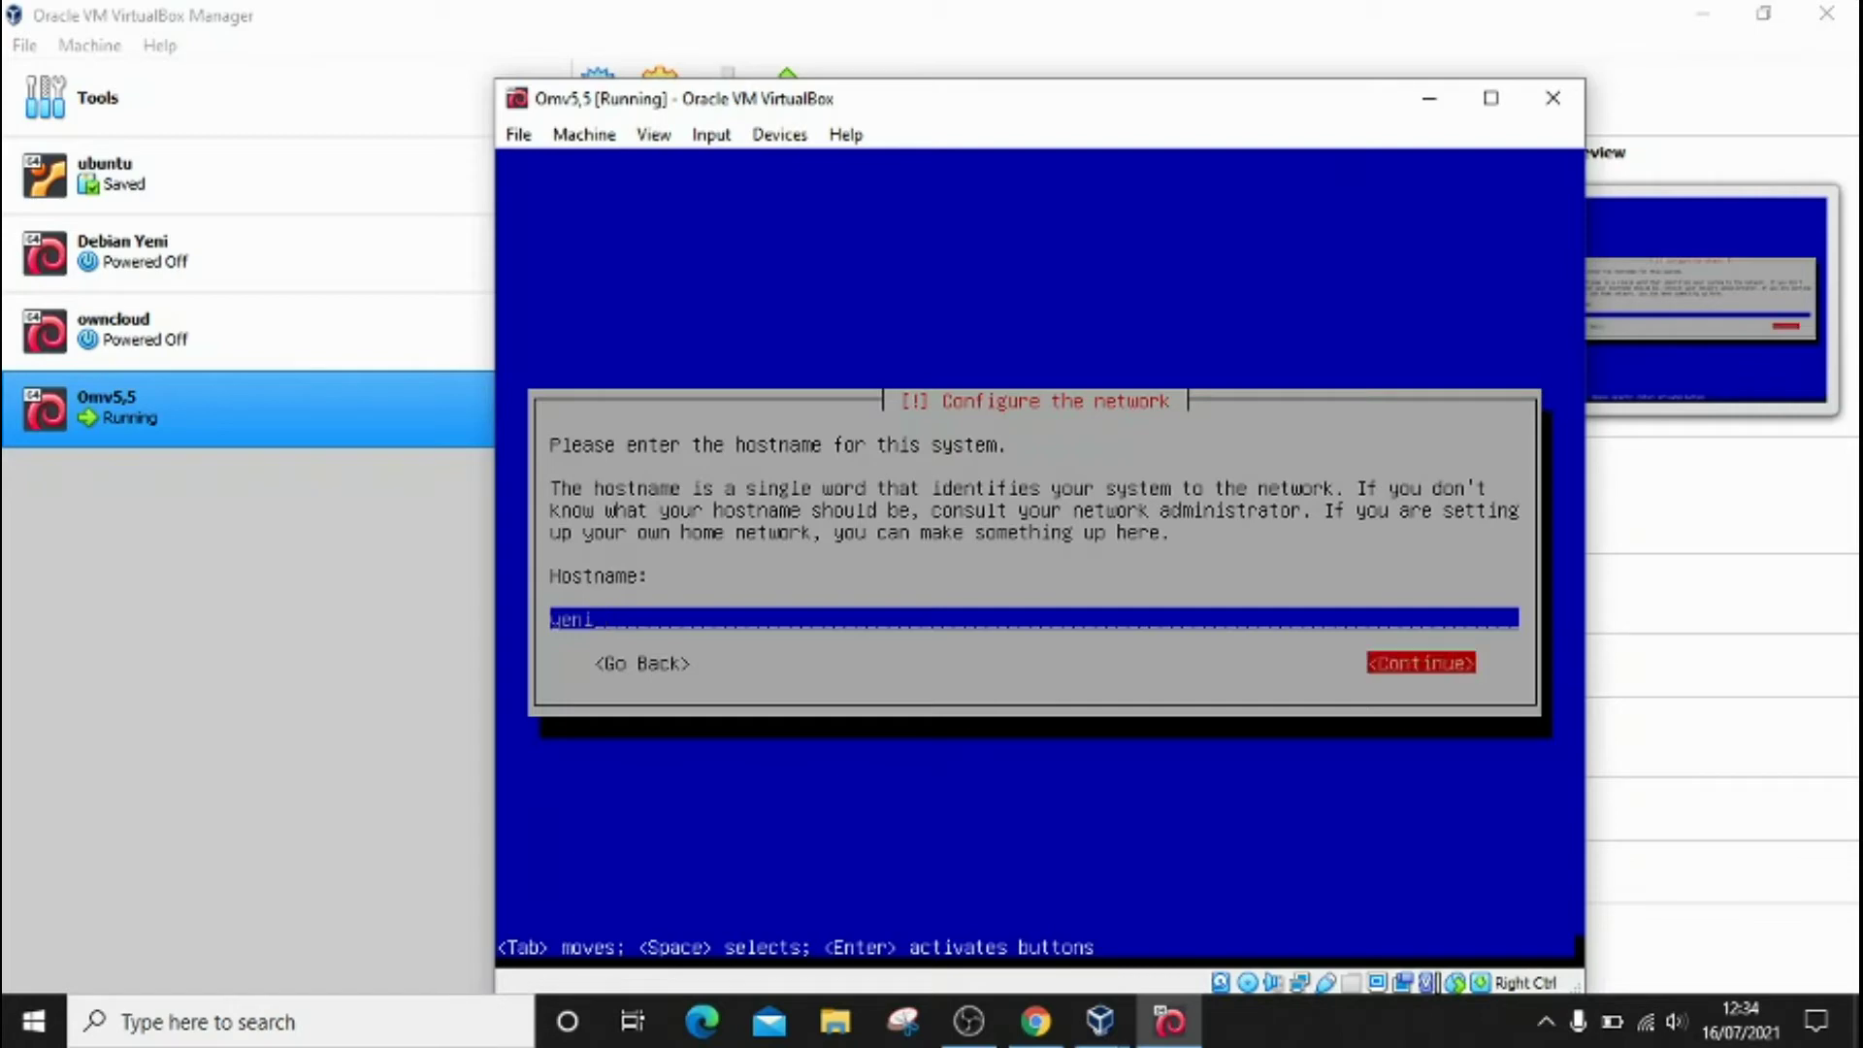
pyautogui.press('Return')
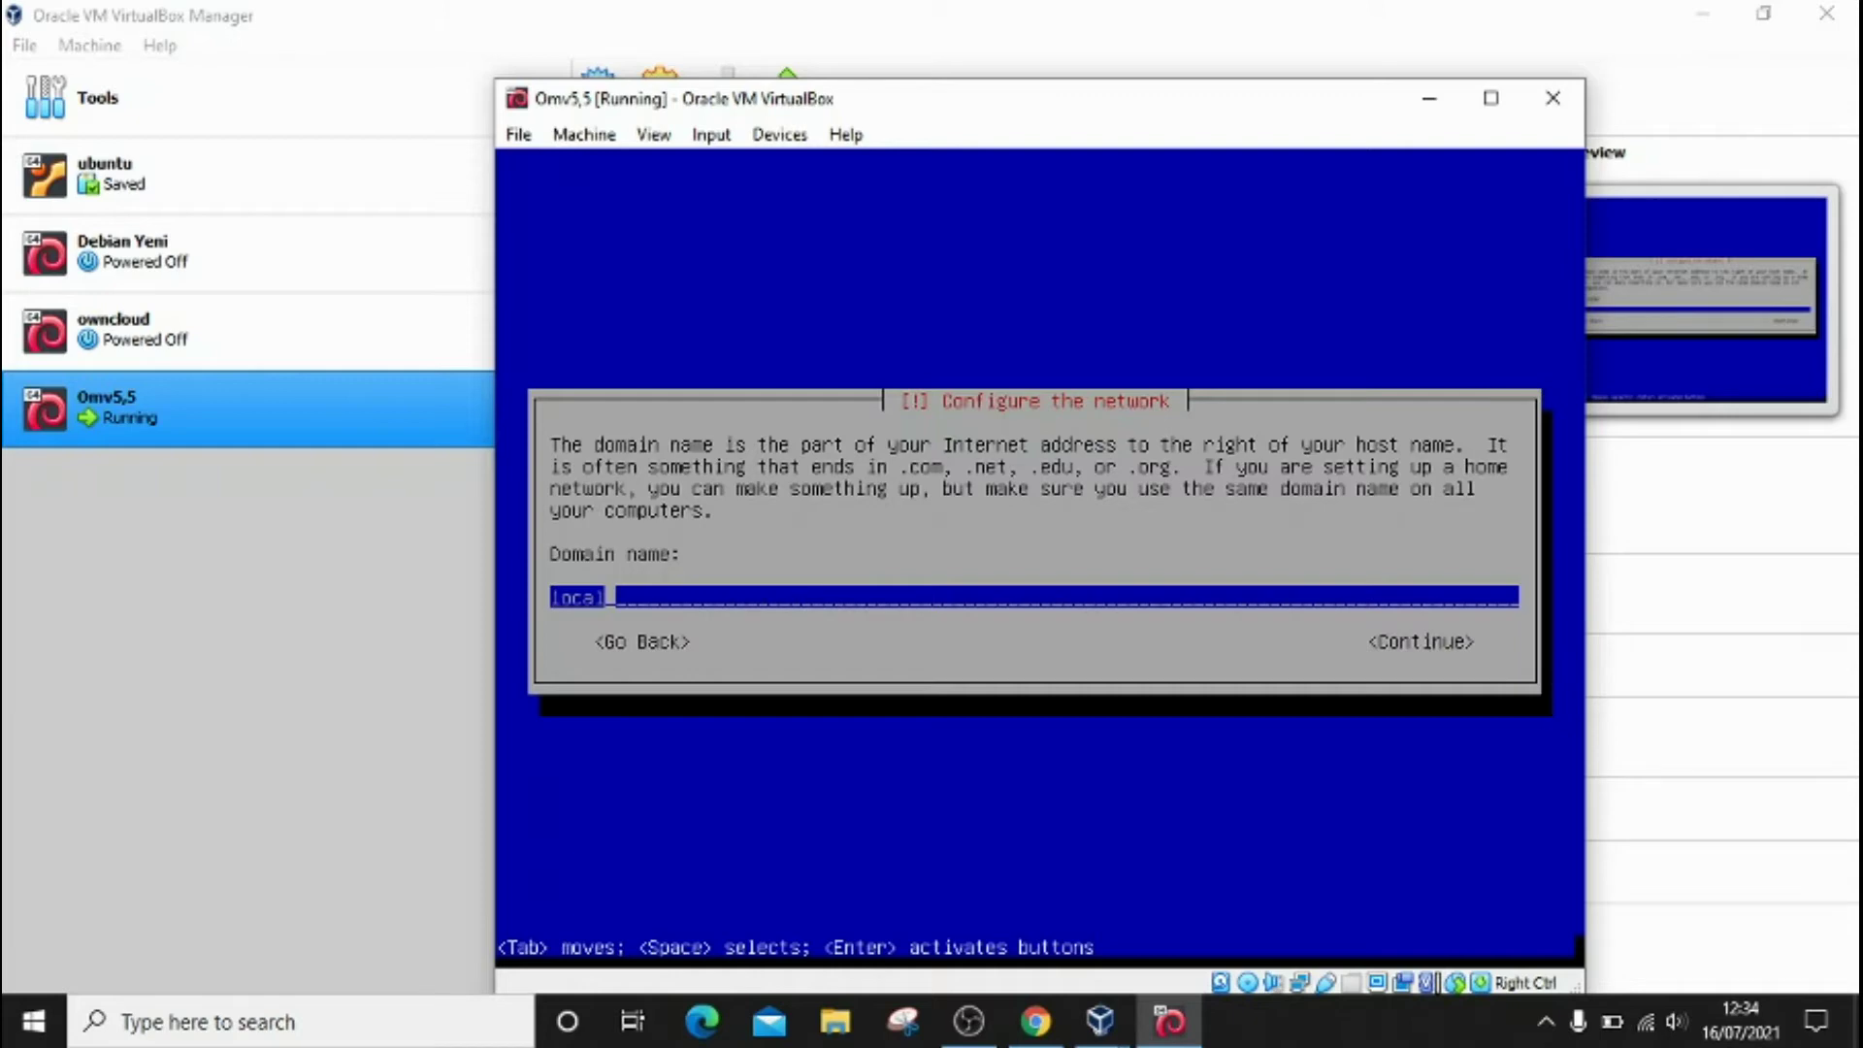
# Step: Clear the default domain name and continue with it blank
pyautogui.press('BackSpace')
pyautogui.press('BackSpace')
pyautogui.press('BackSpace')
pyautogui.press('BackSpace')
pyautogui.press('BackSpace')
pyautogui.press('Tab')
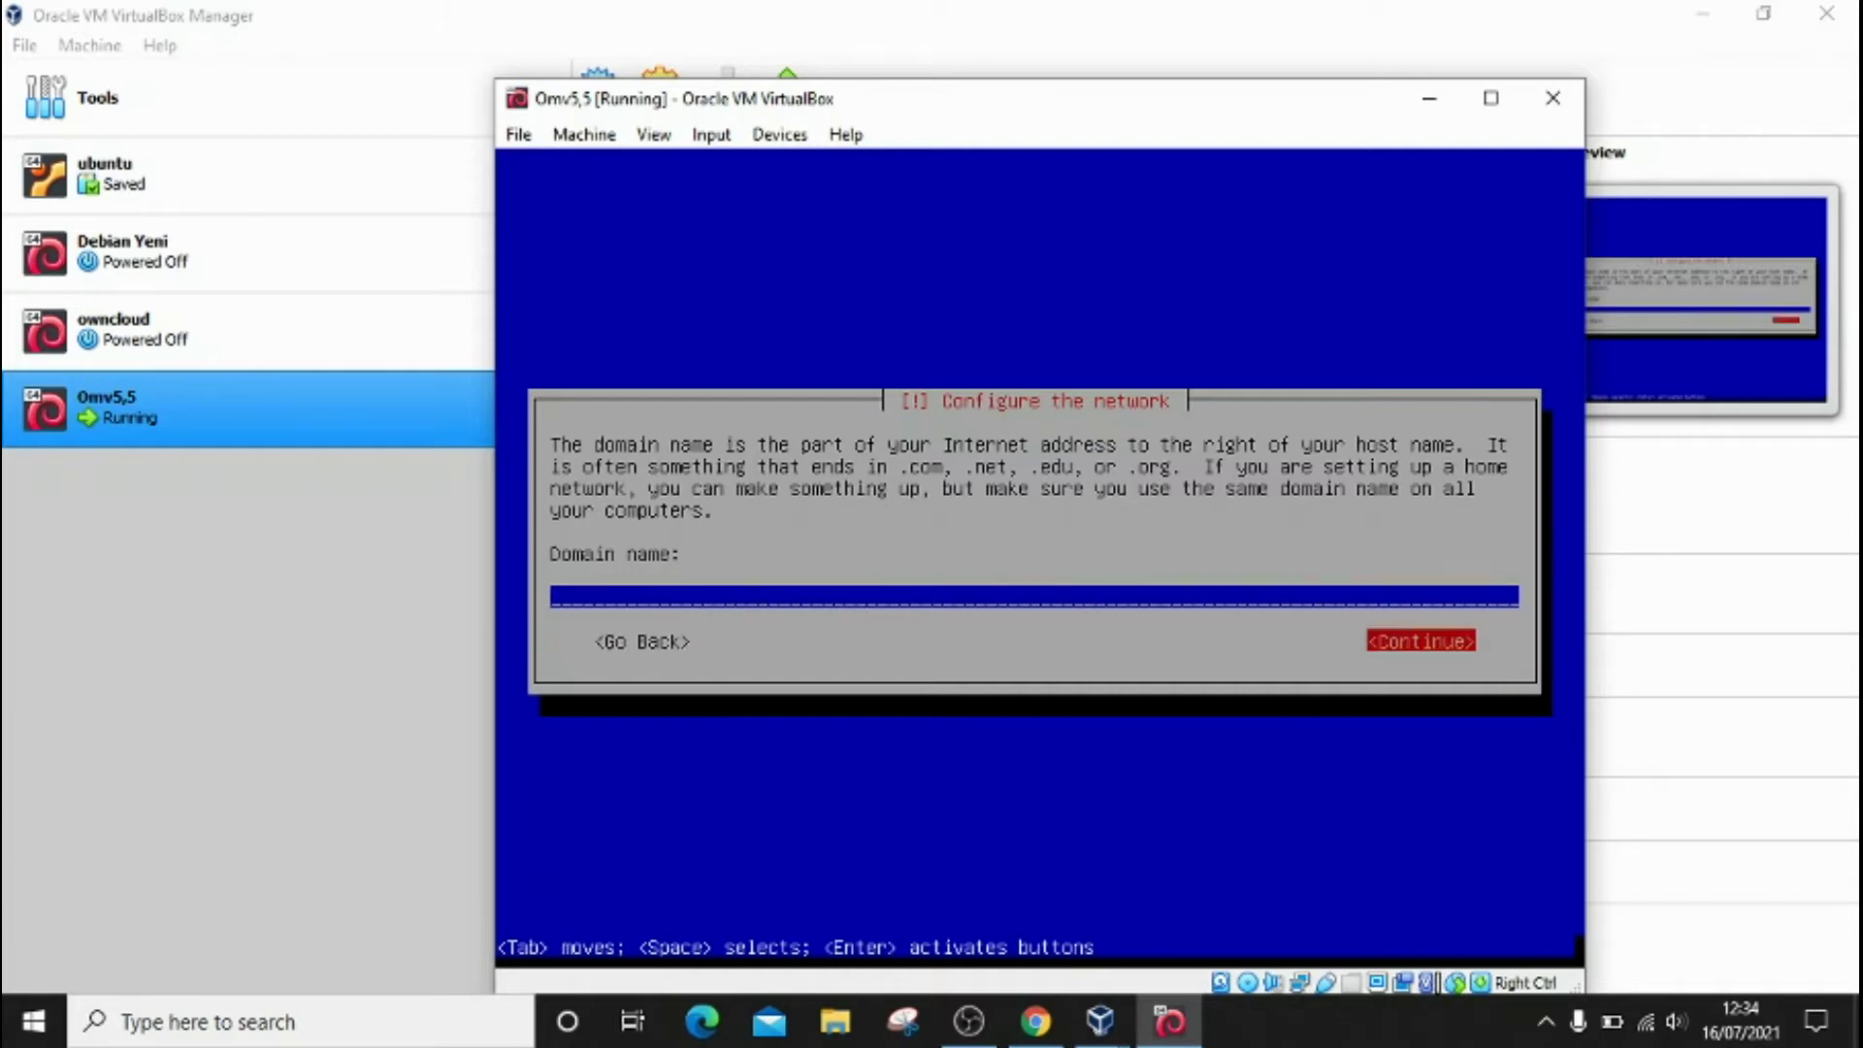
pyautogui.press('Return')
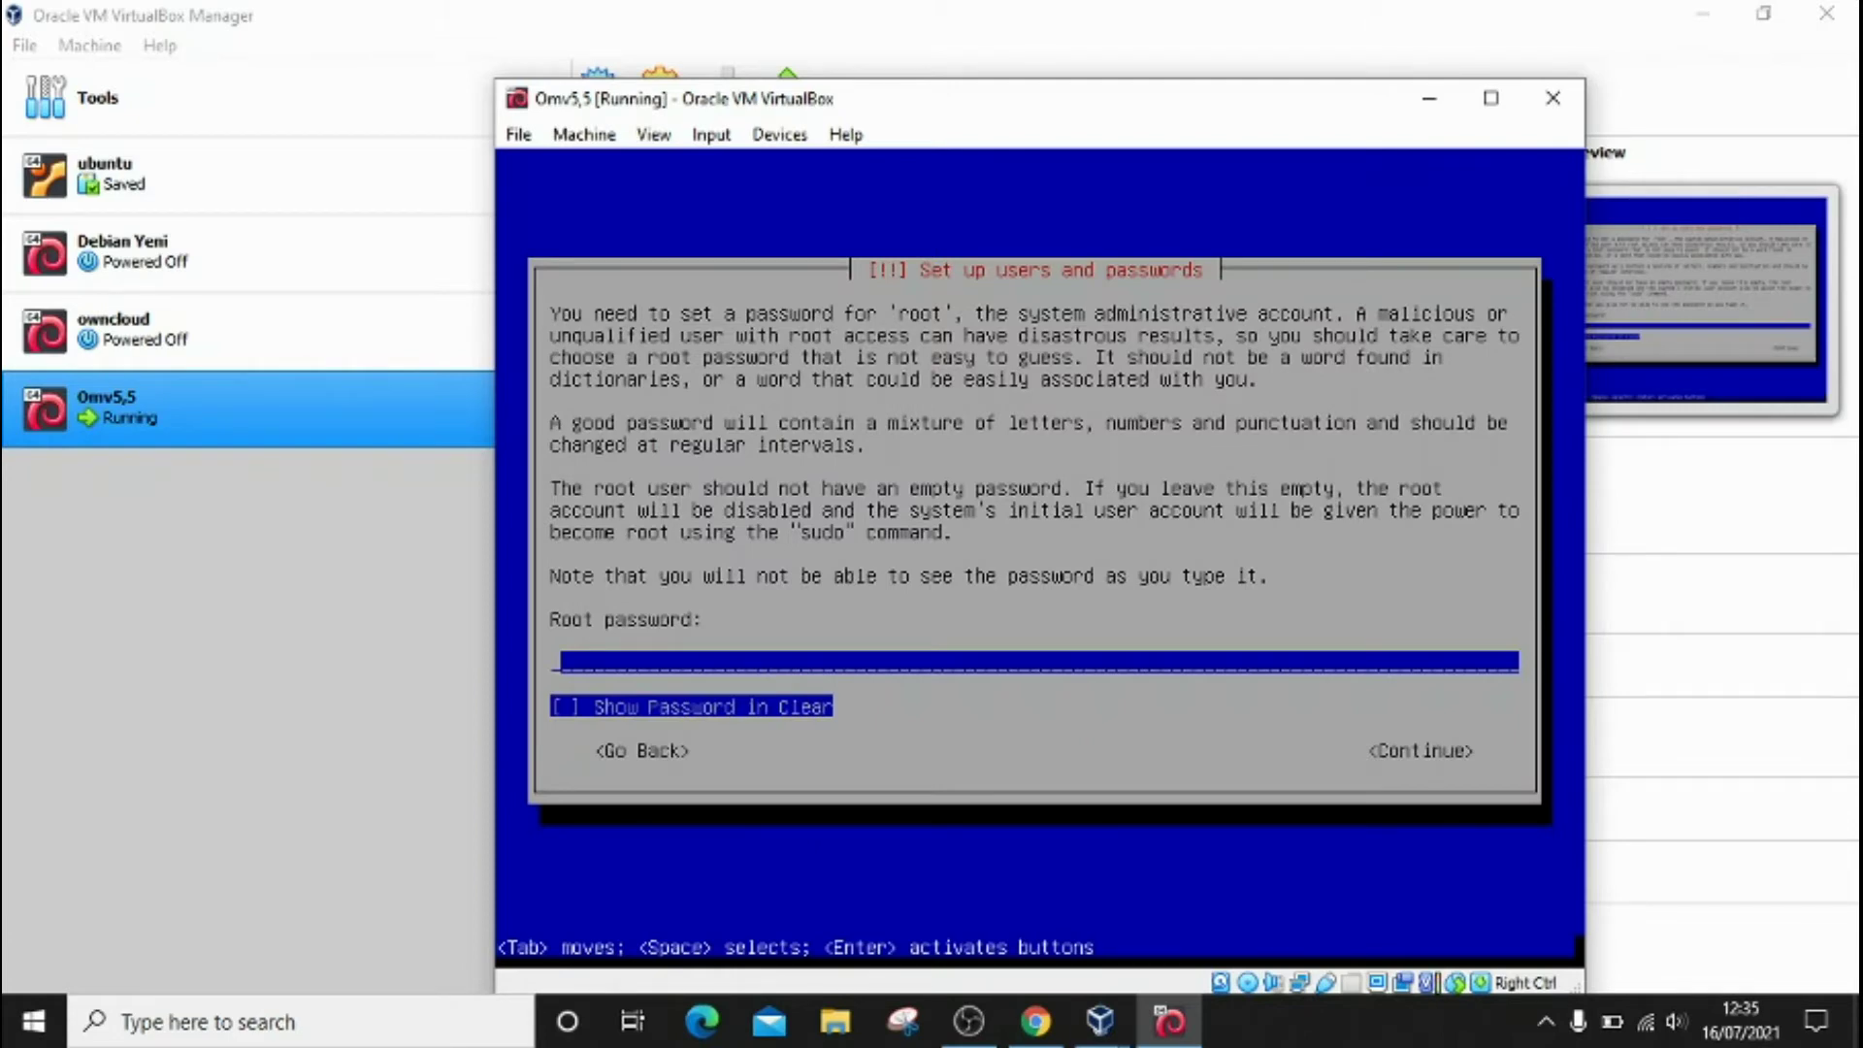
# Step: Enter the root password and retype it to confirm
pyautogui.write('s********')
pyautogui.press('Tab')
pyautogui.press('Tab')
pyautogui.press('Return')
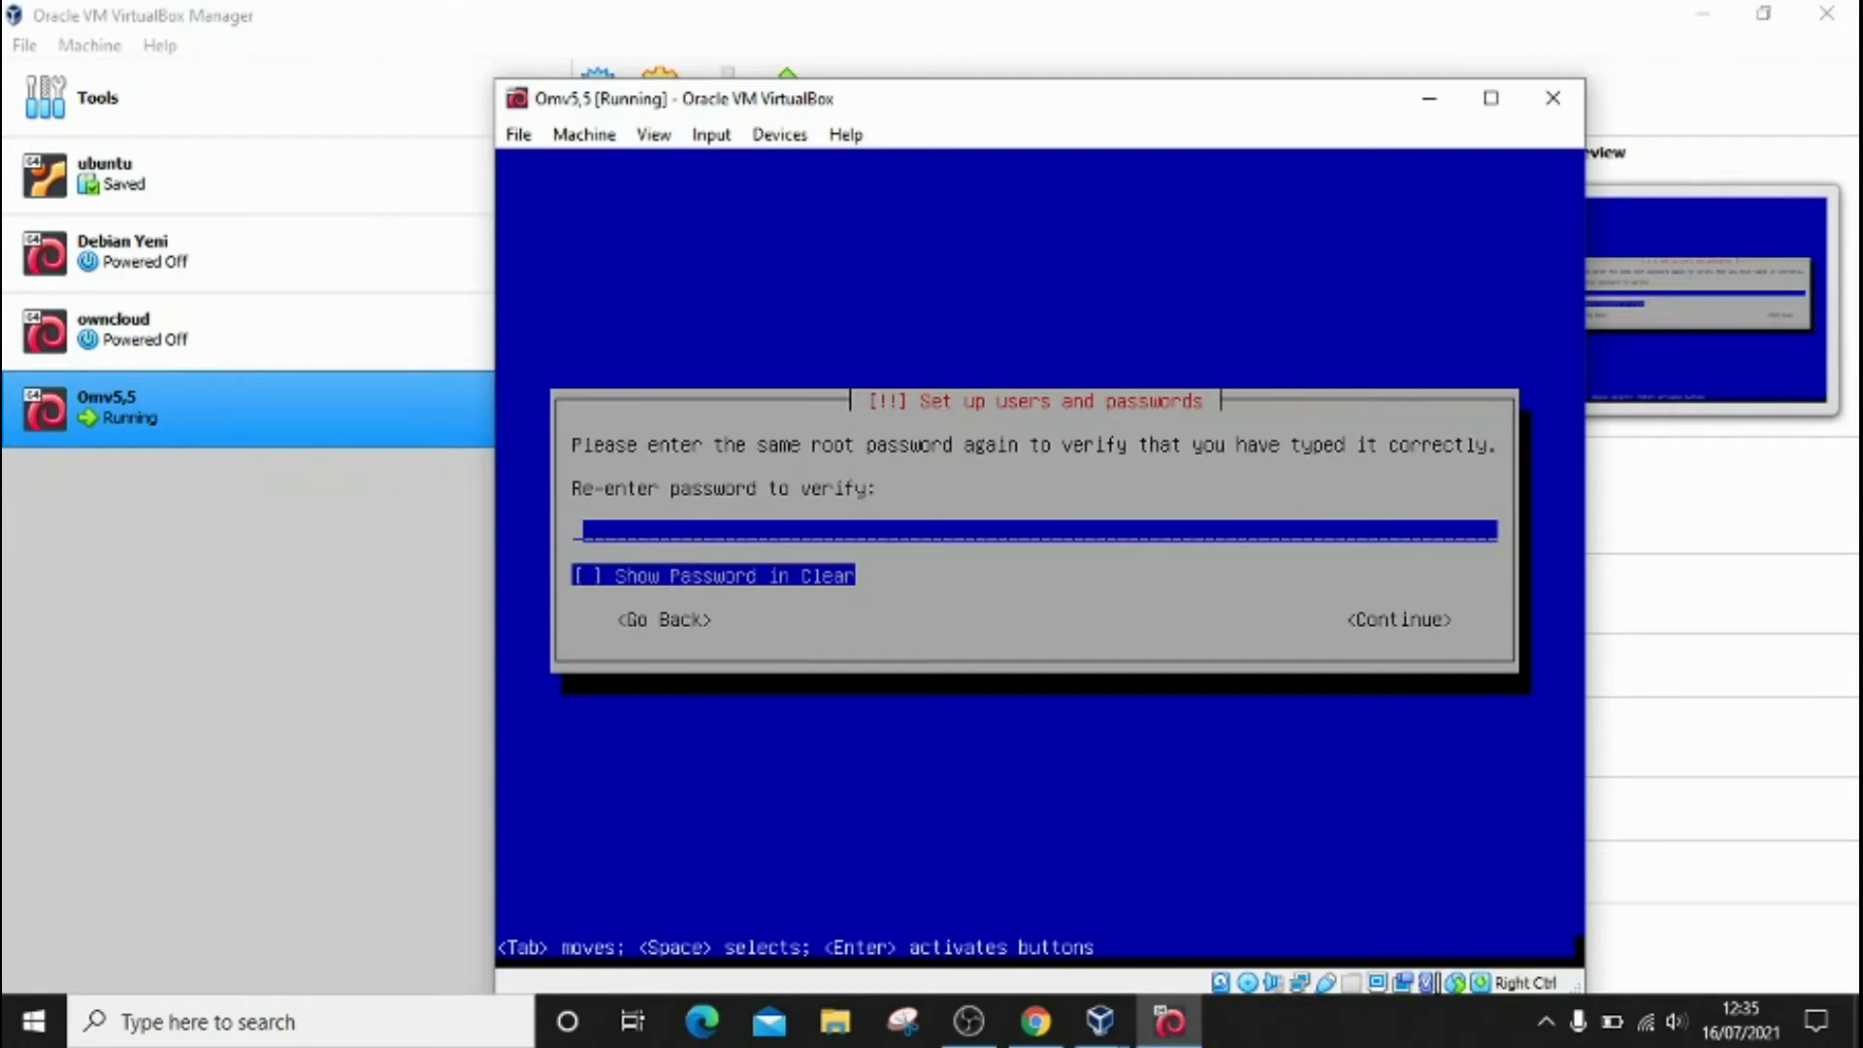
pyautogui.write('*********')
pyautogui.press('Tab')
pyautogui.press('Tab')
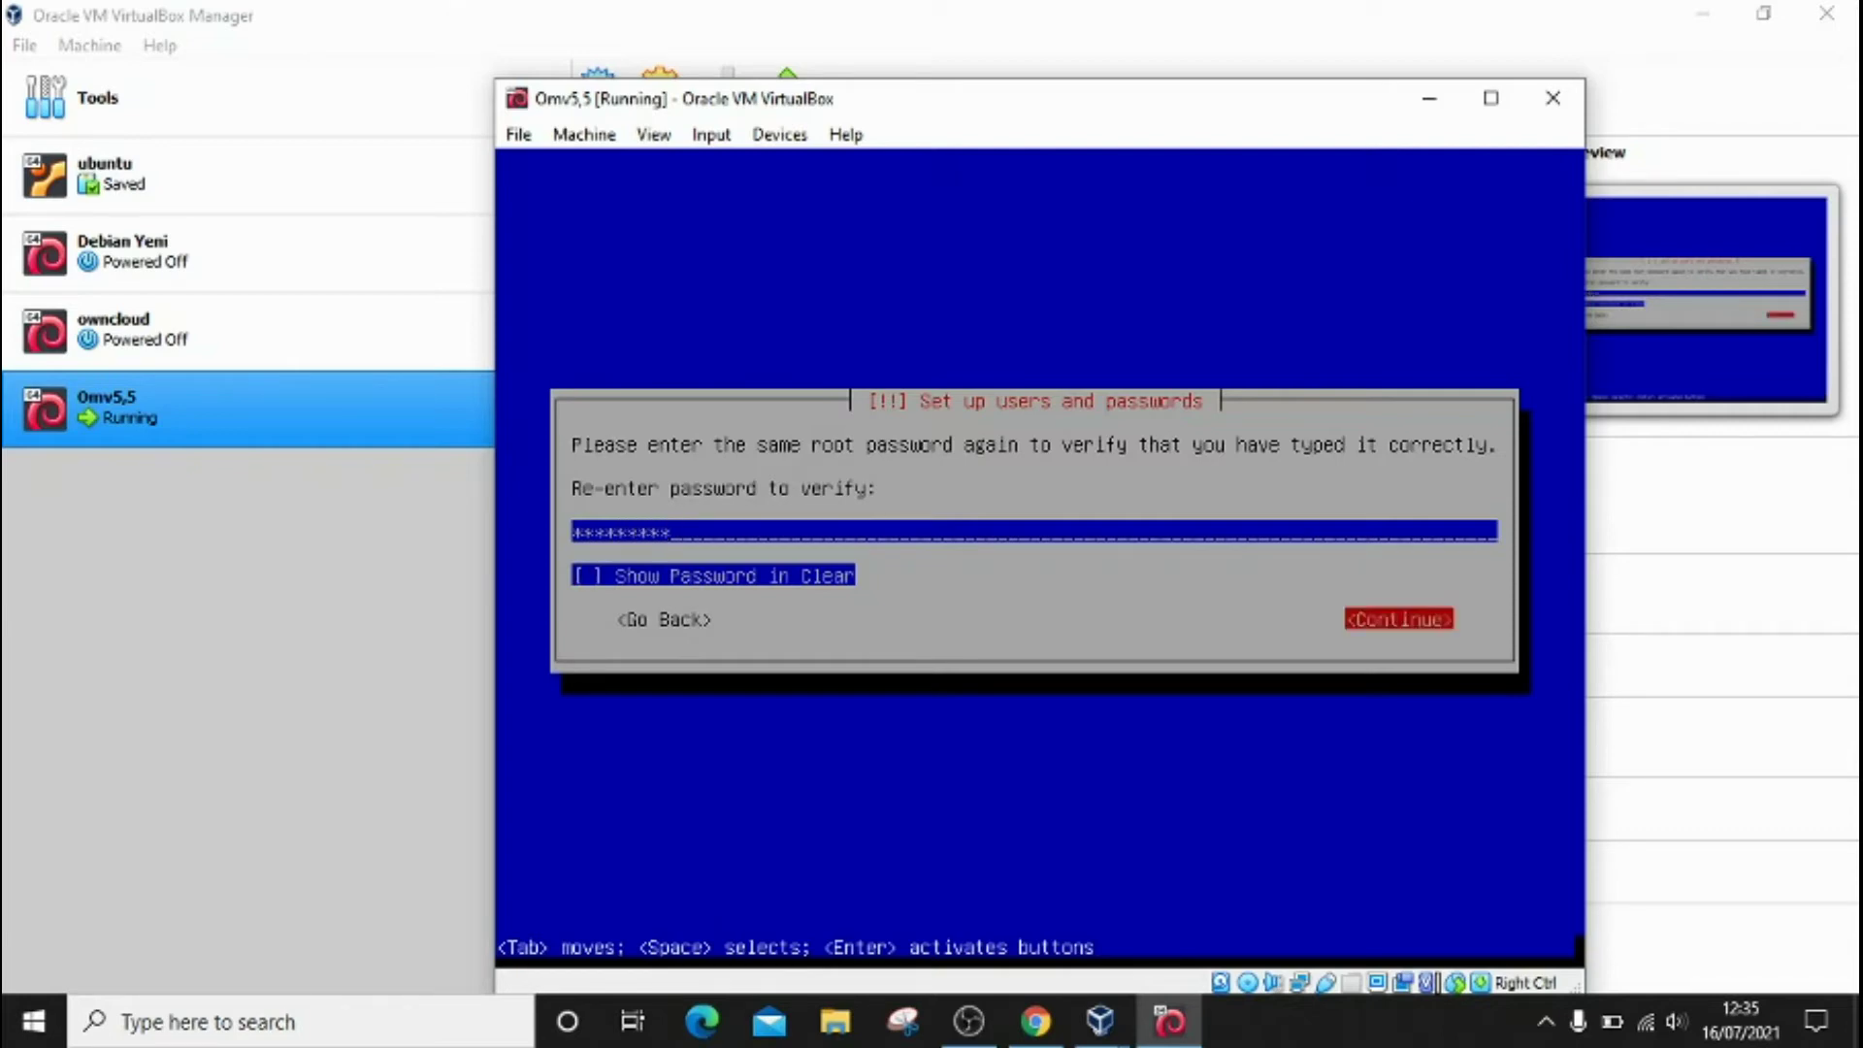
pyautogui.press('Return')
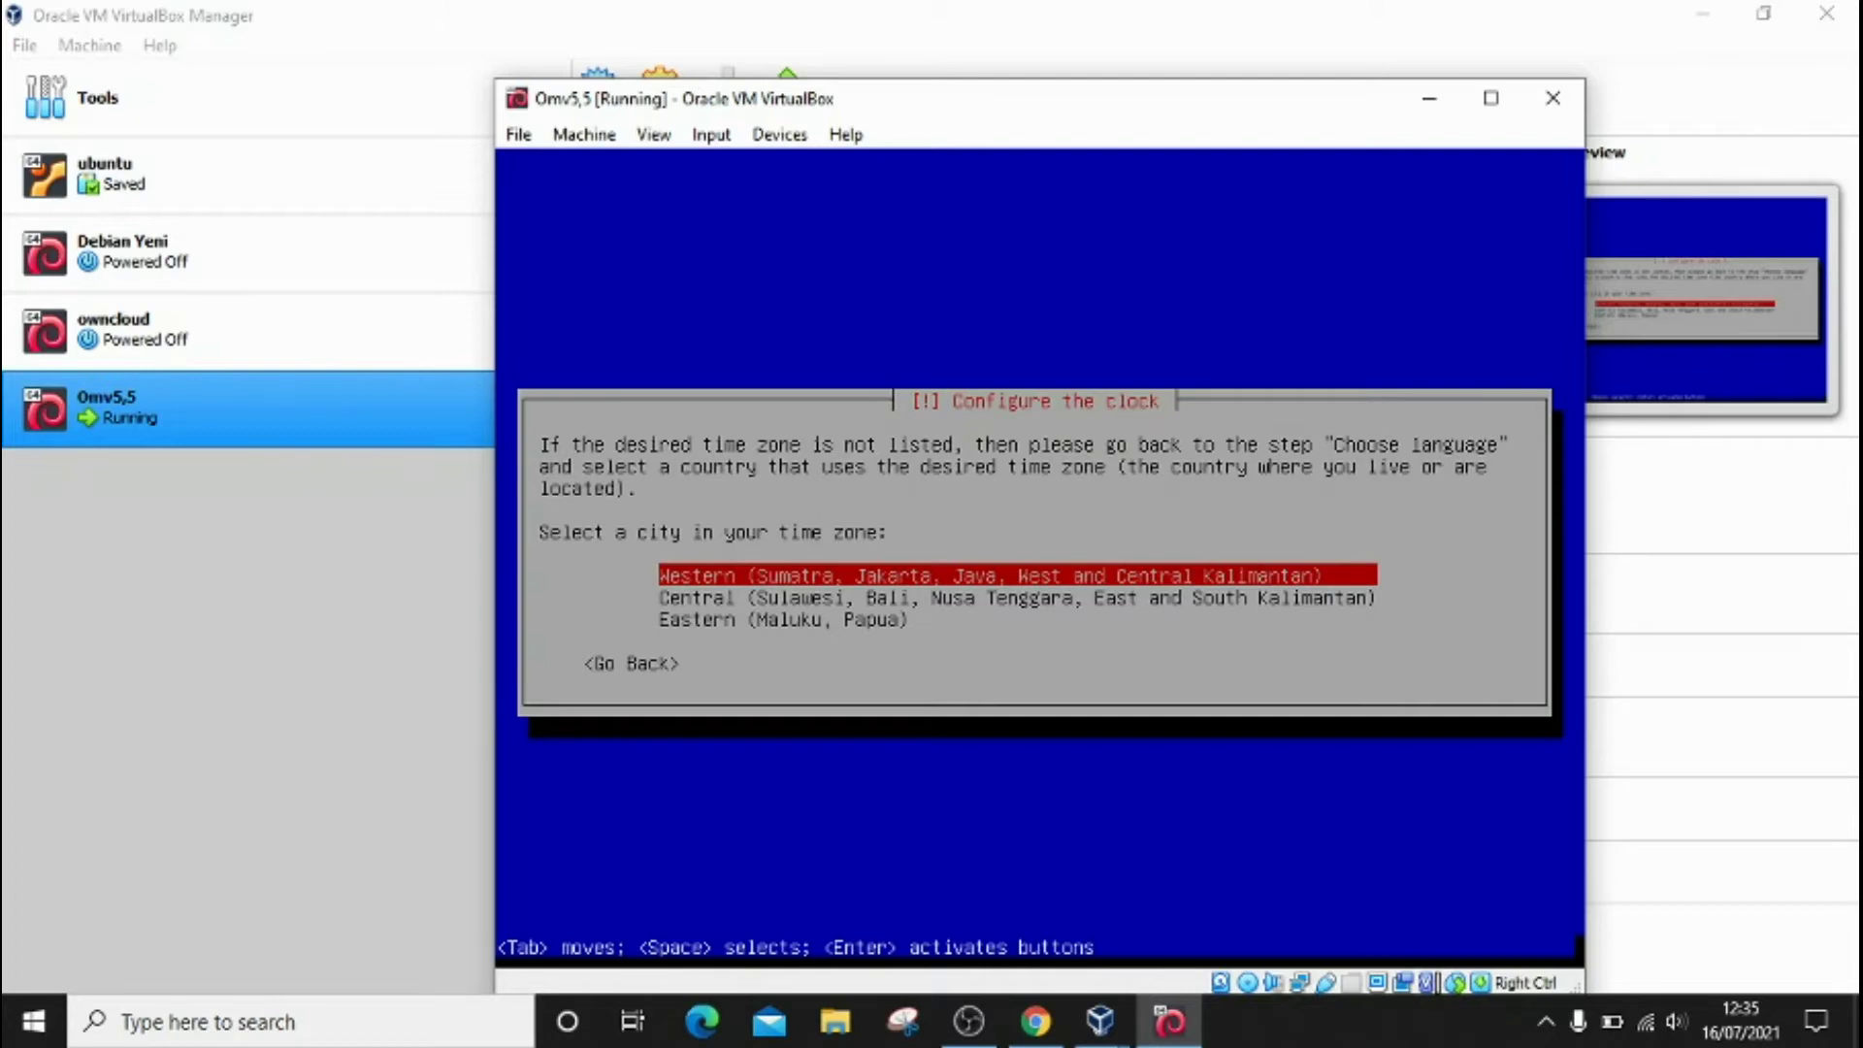
# Step: Set the clock's time zone to Western (Sumatra, Jakarta) and let the base system install
pyautogui.press('Down')
pyautogui.press('Down')
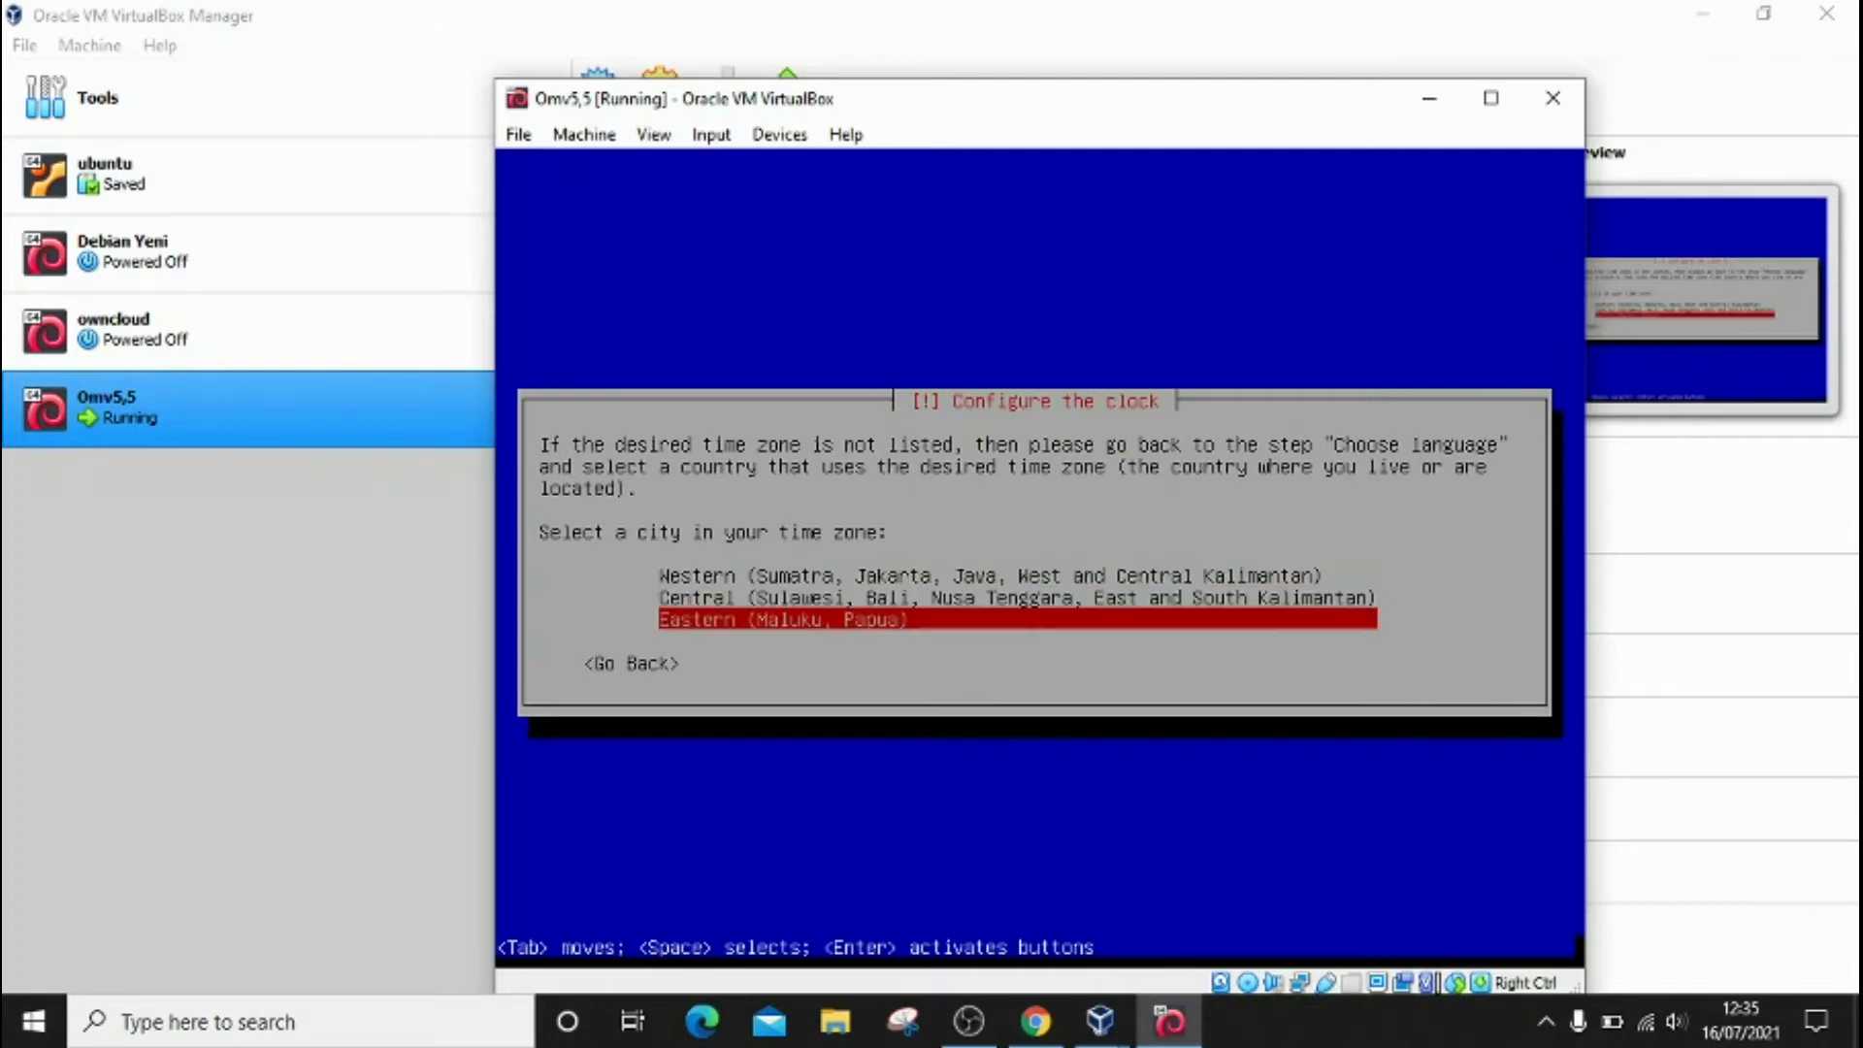
pyautogui.press('Up')
pyautogui.press('Up')
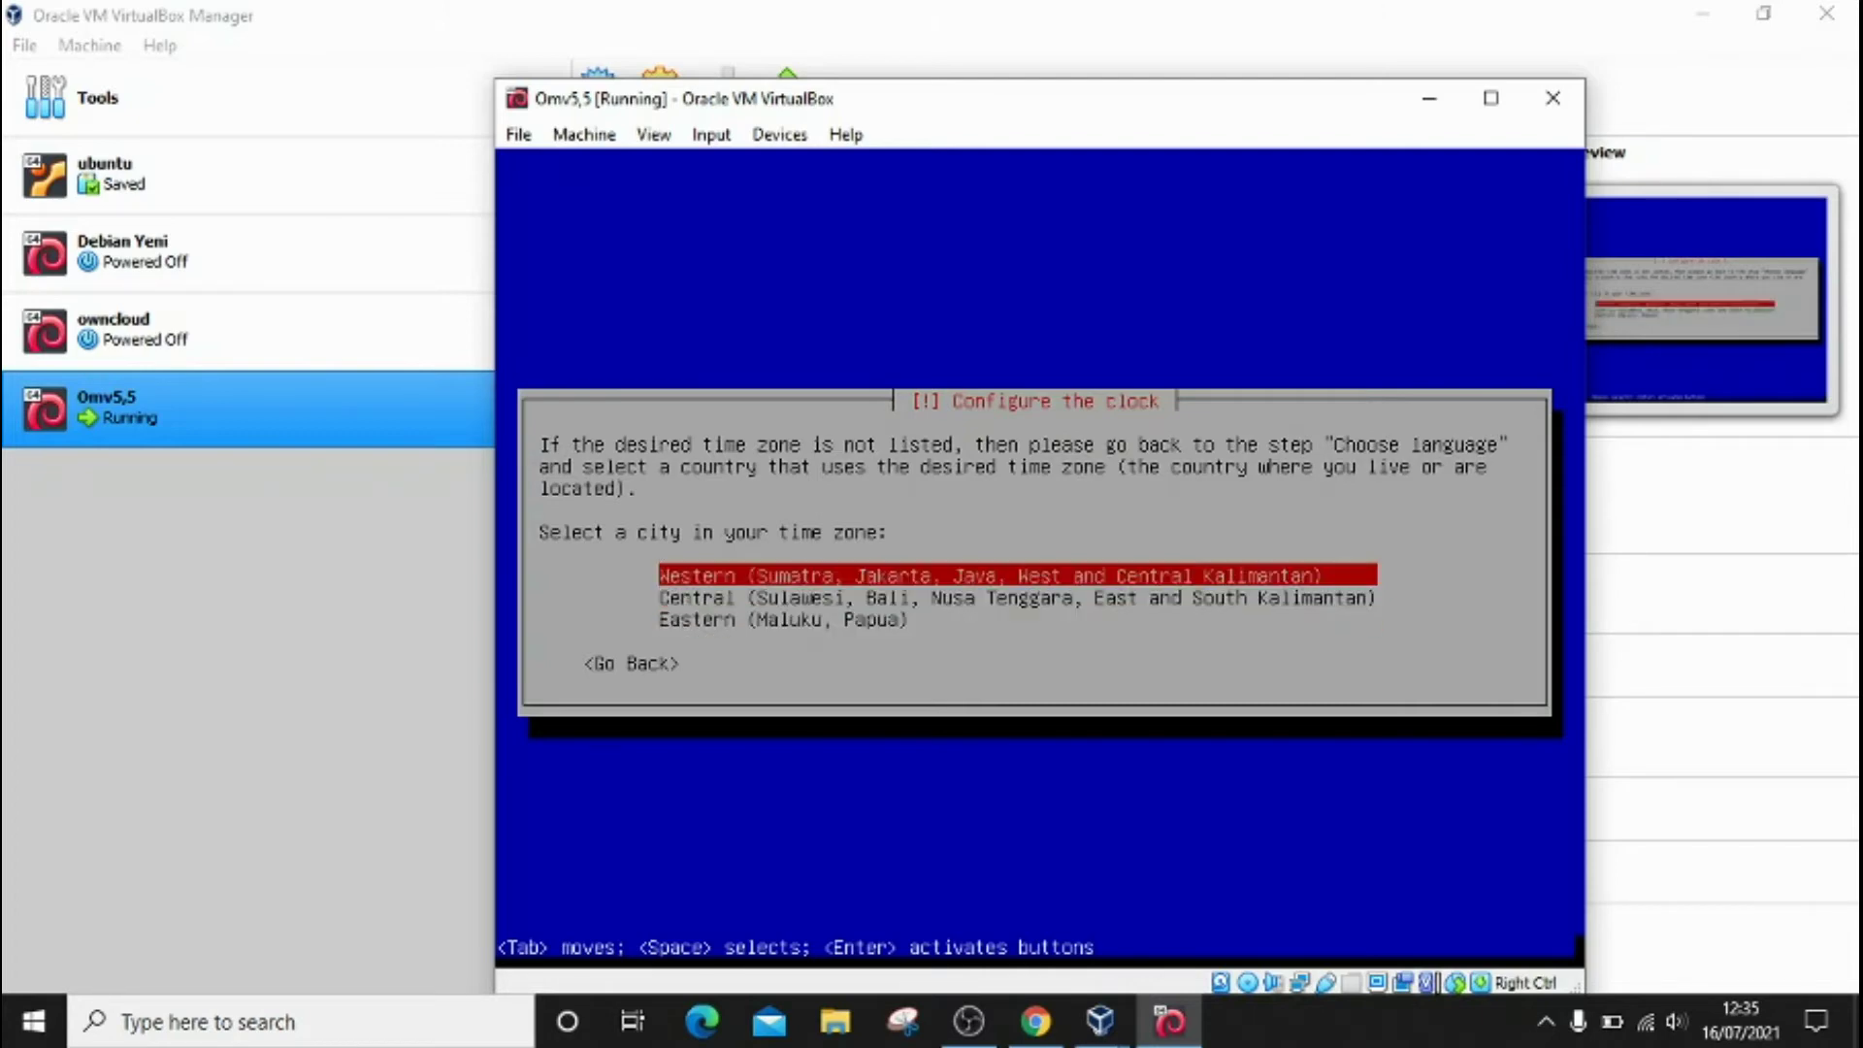
pyautogui.press('Return')
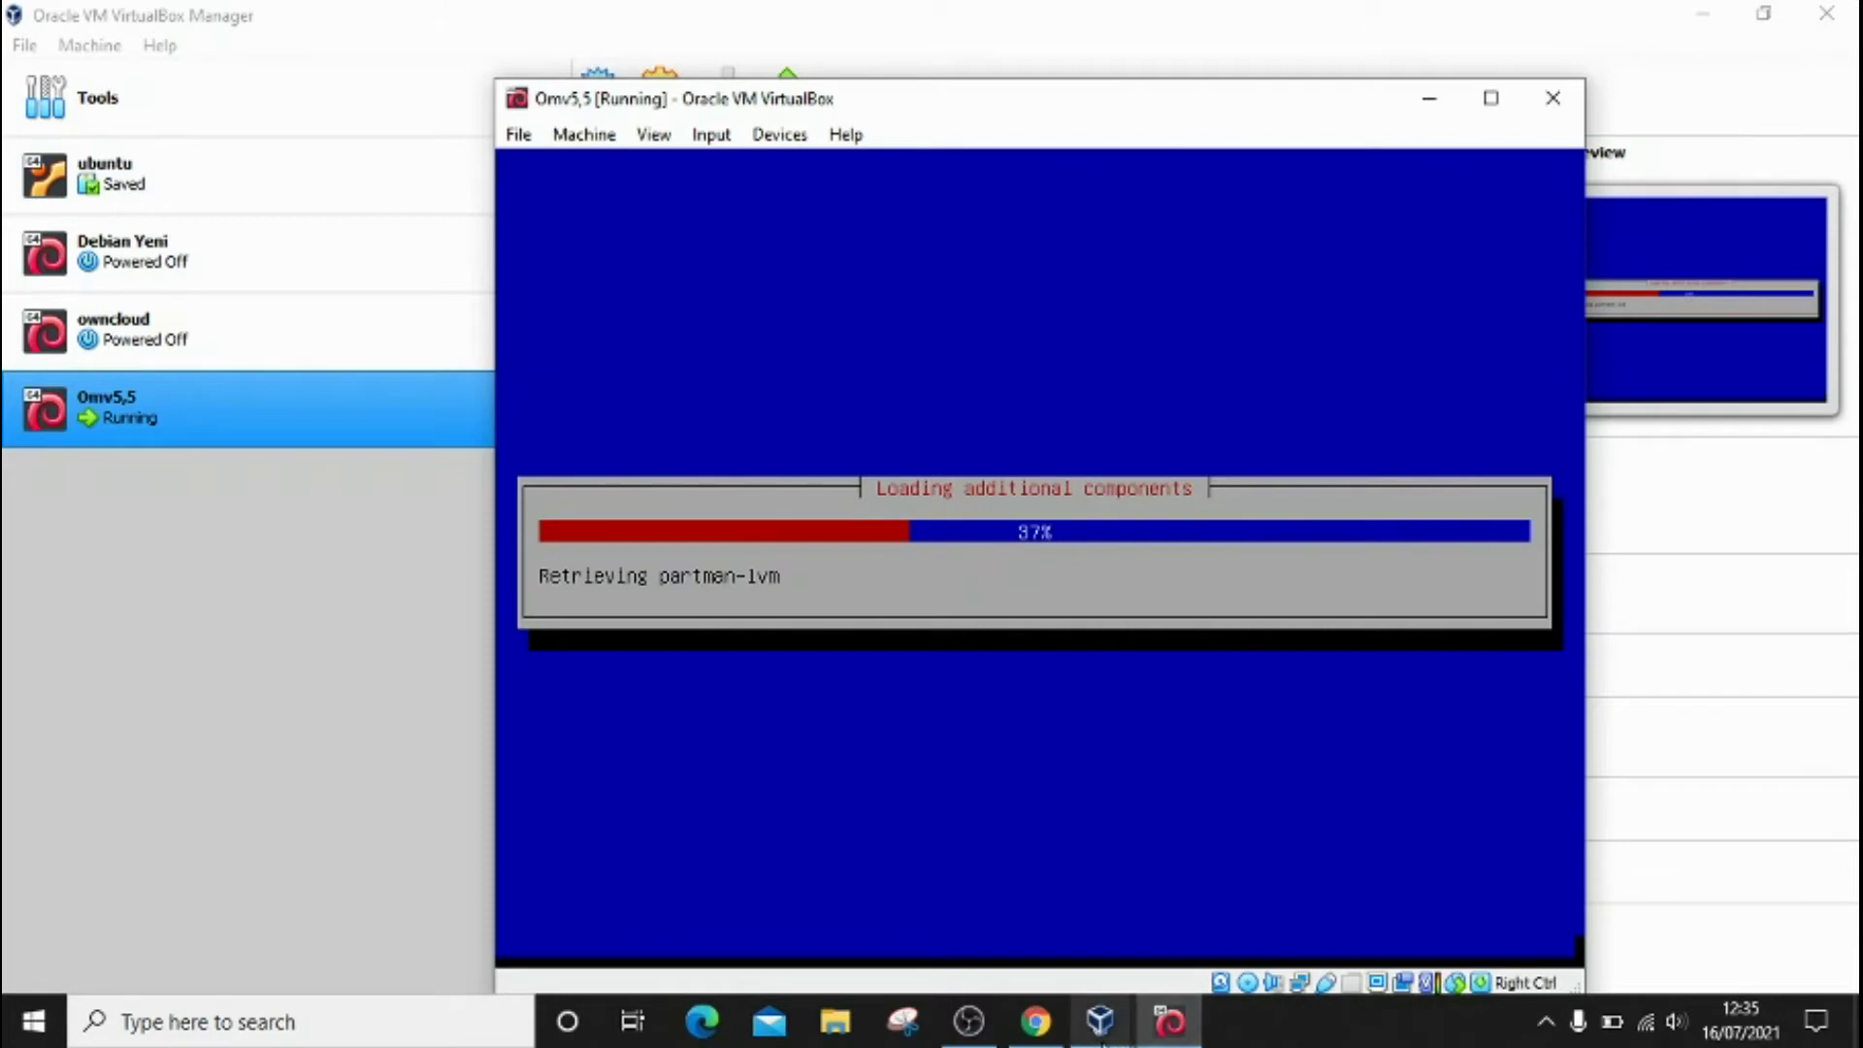
# Step: Bring the OBS Studio recorder window to the front while the installation runs
pyautogui.moveTo(1100, 1019)
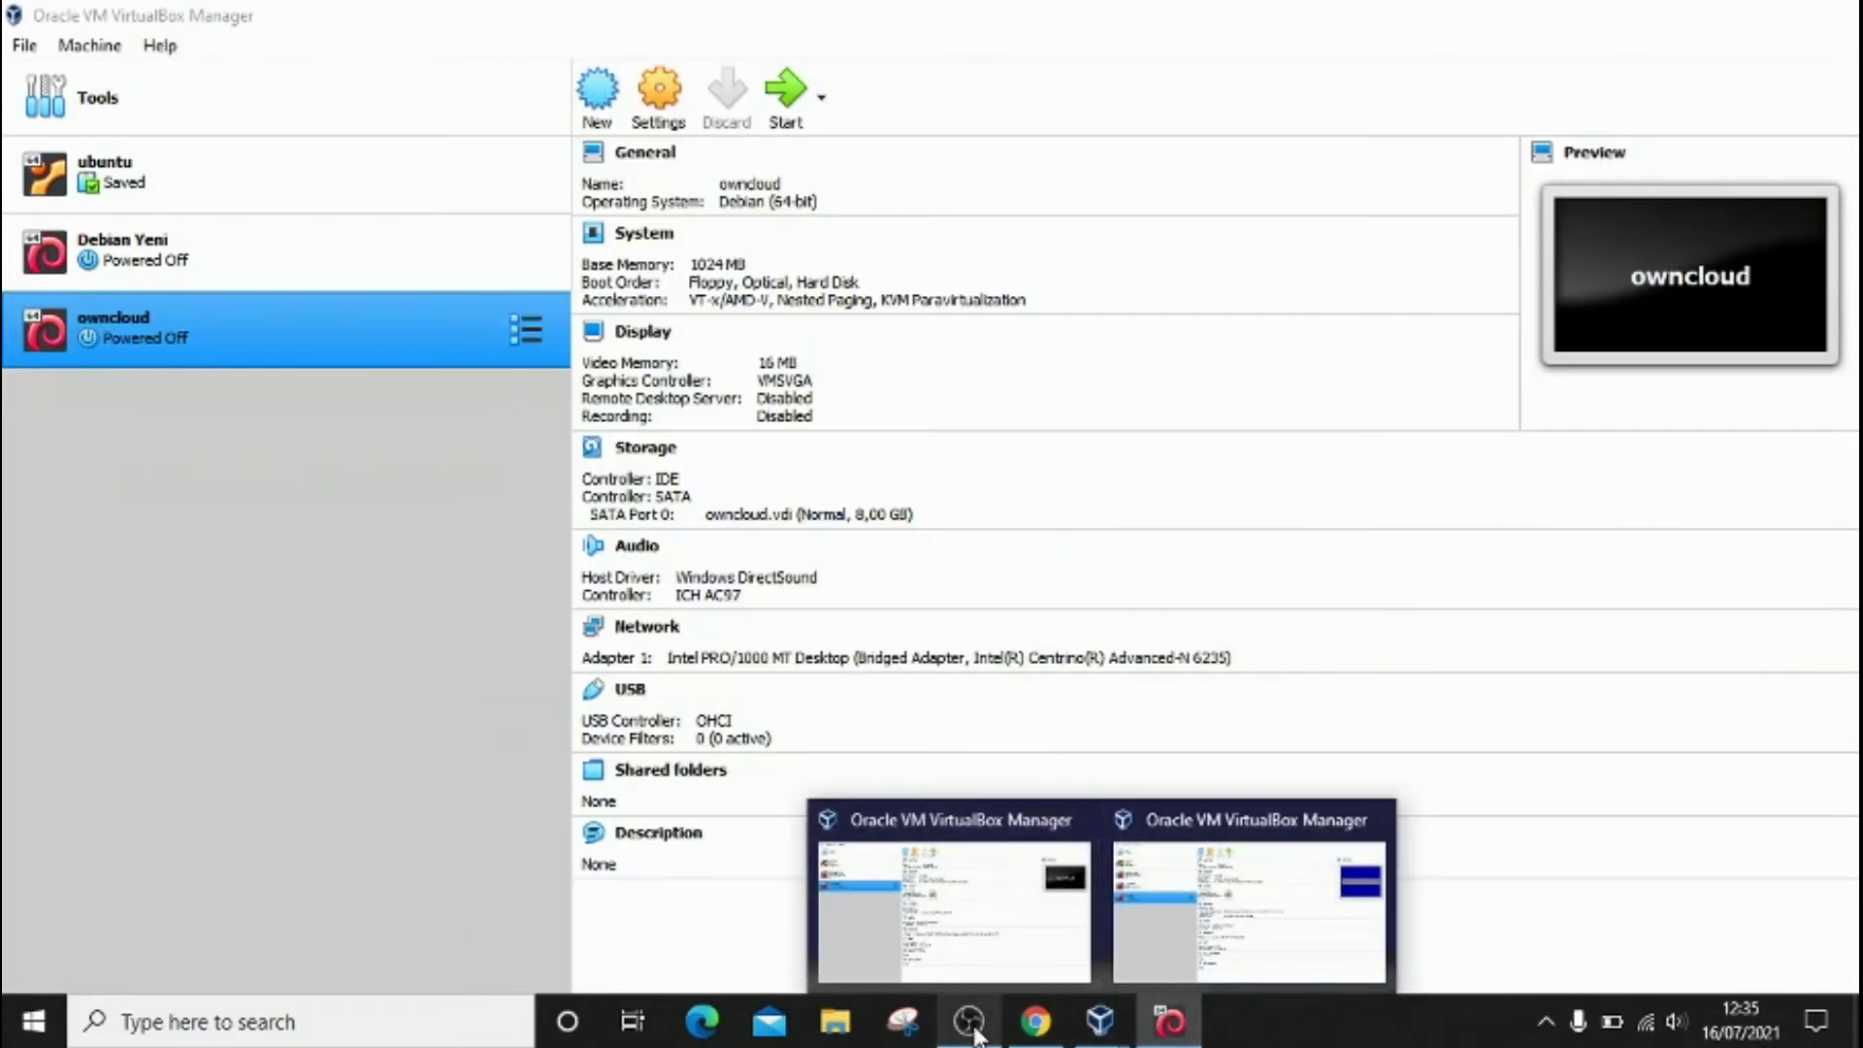
pyautogui.moveTo(971, 1031)
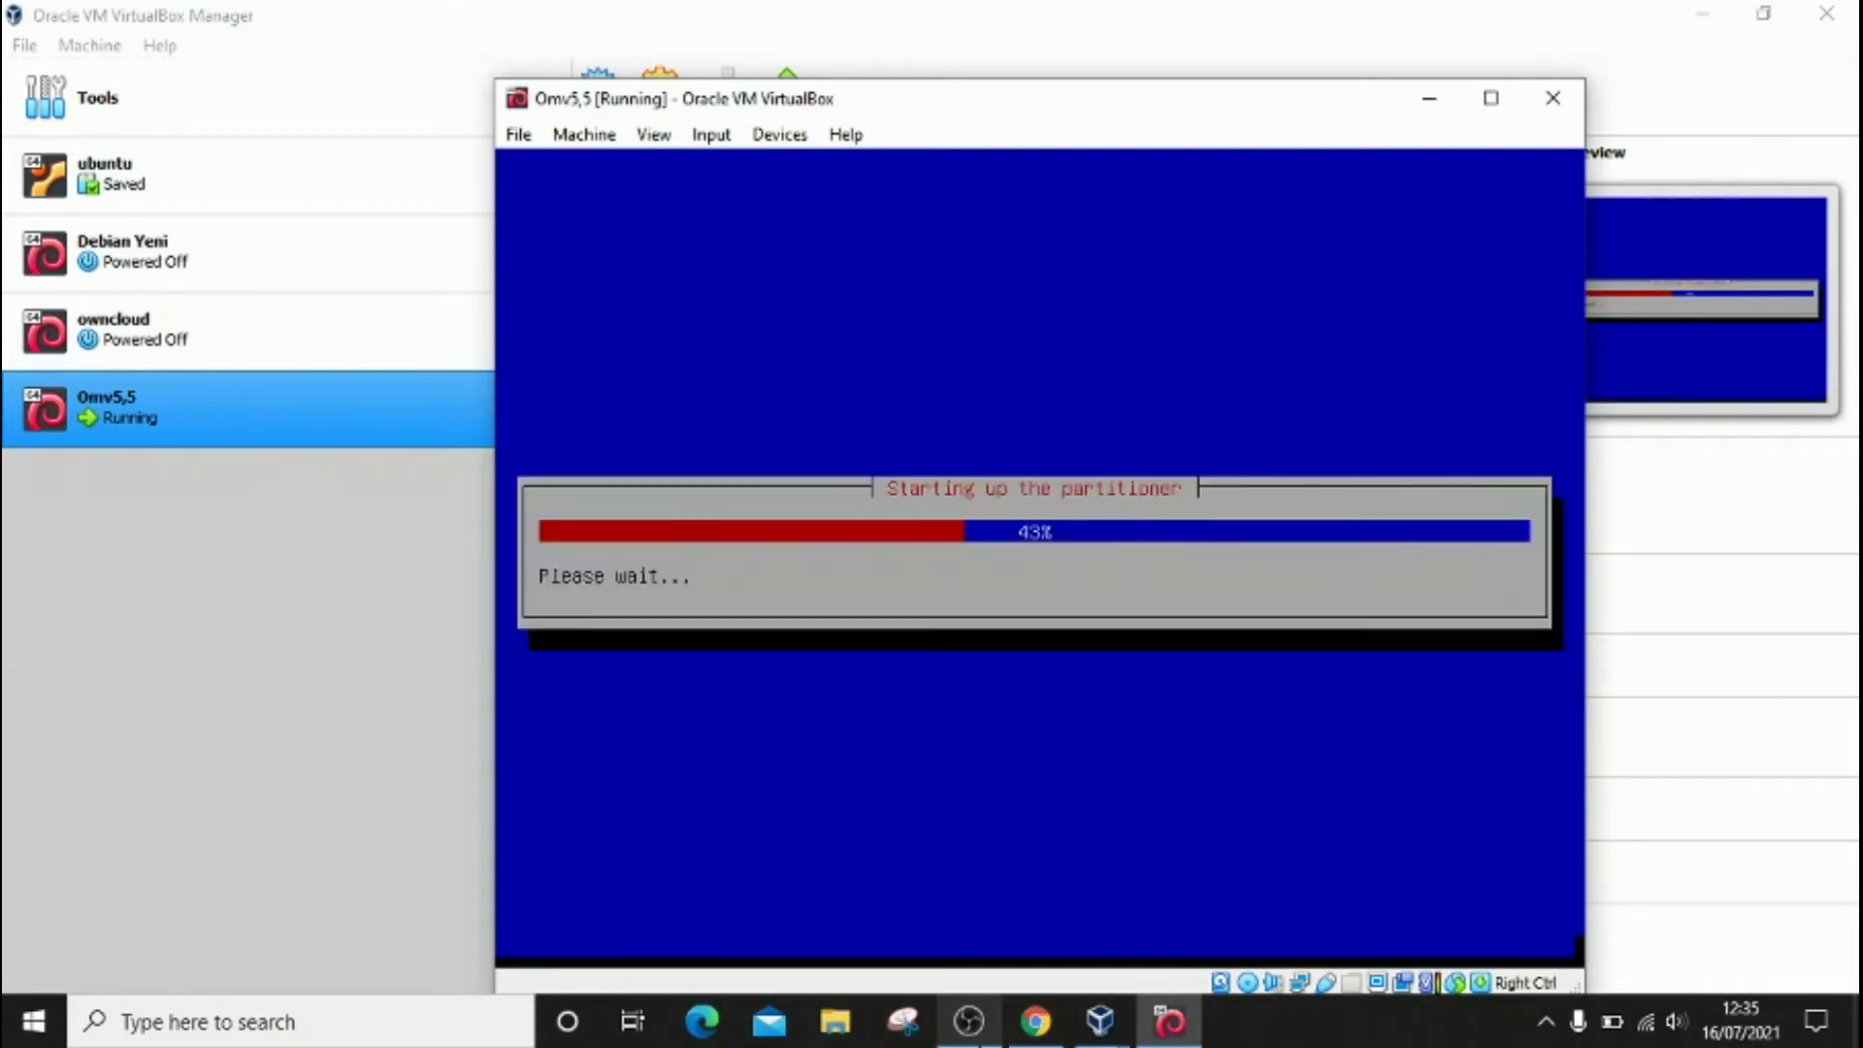
pyautogui.click(969, 1021)
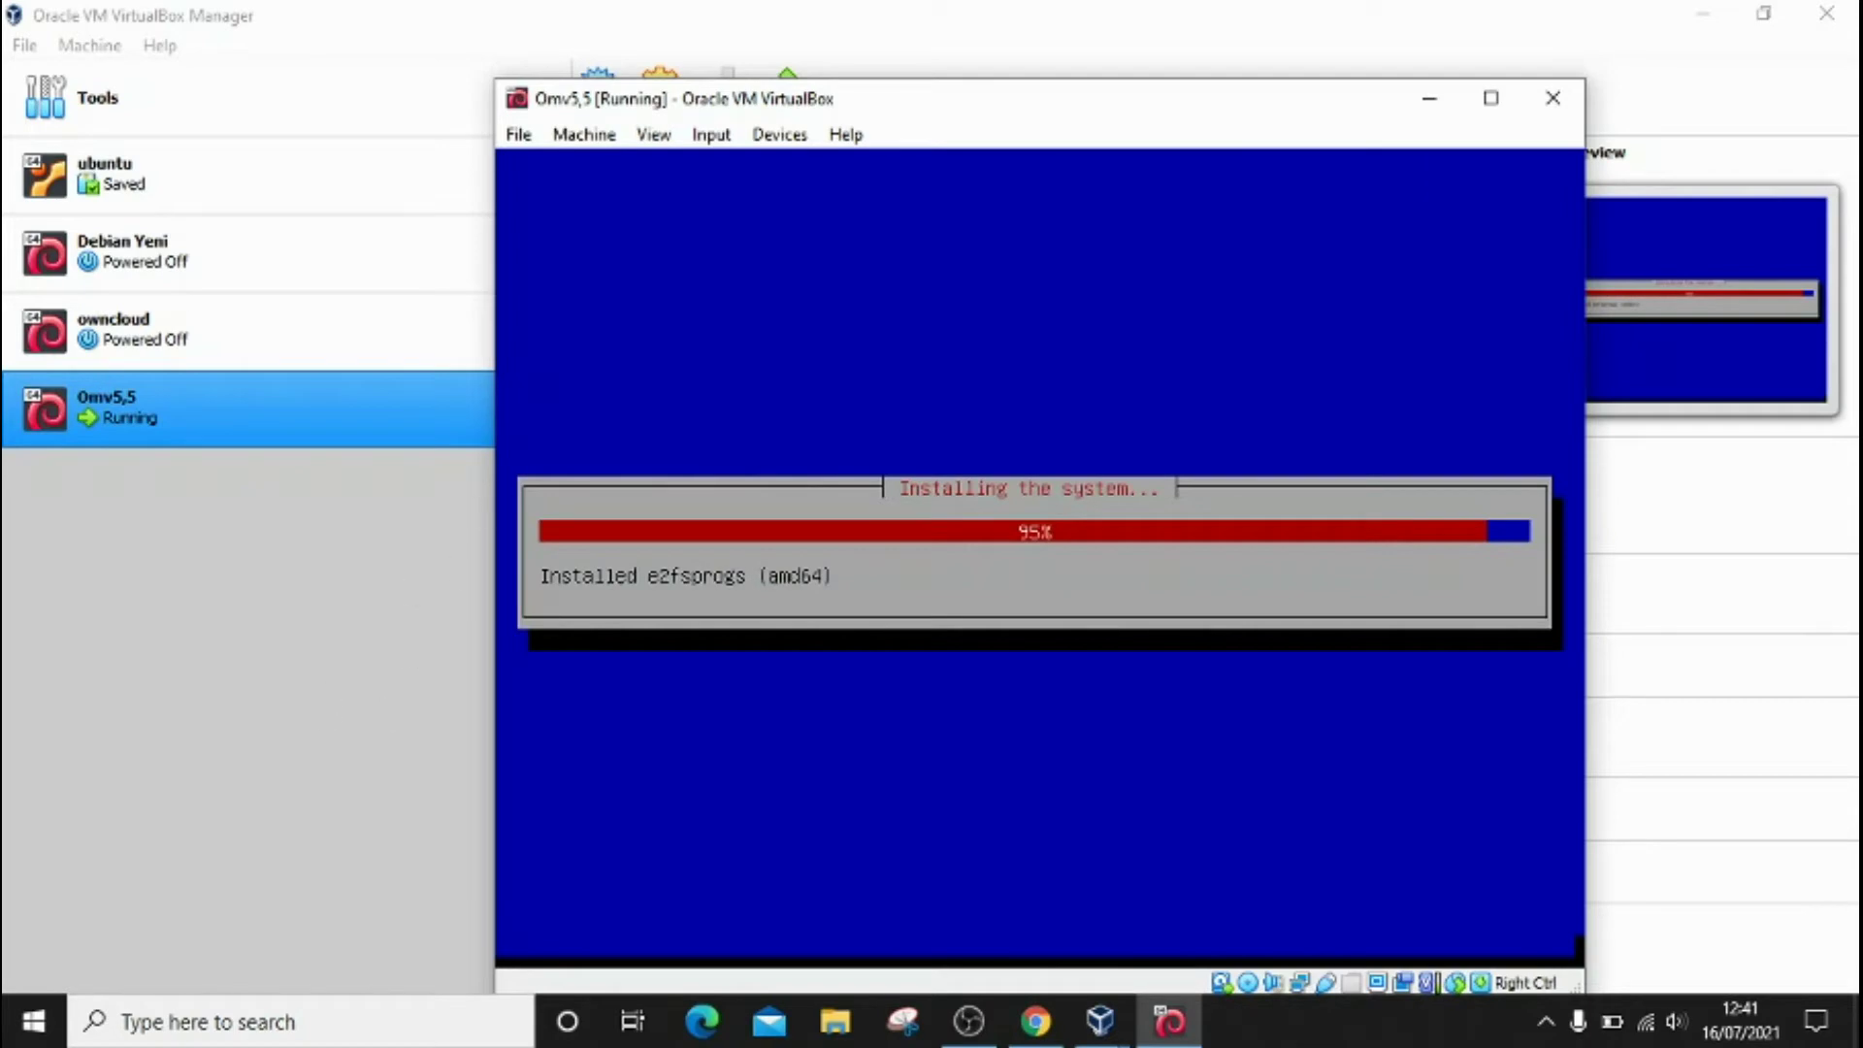
pyautogui.click(978, 1023)
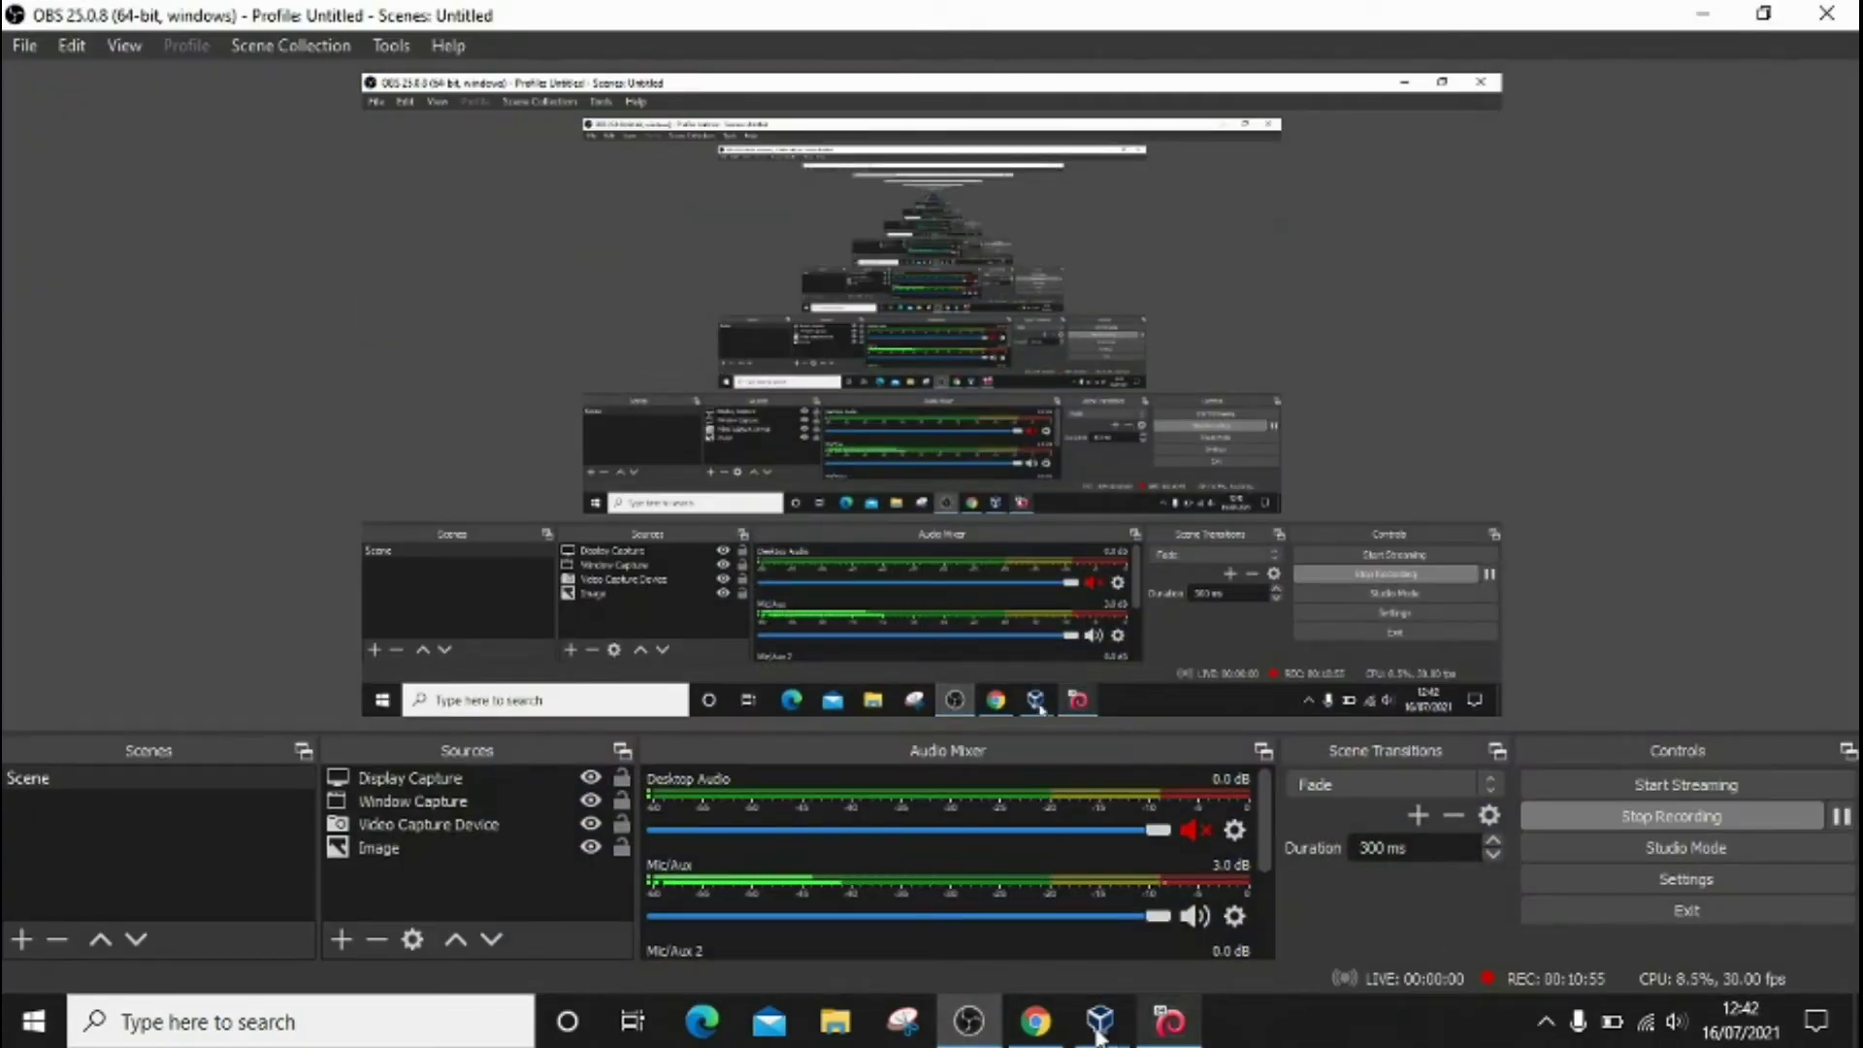
# Step: Choose the Indonesia mirror kartolo.sby.datautama.net.id and continue with the HTTP proxy left blank
pyautogui.click(972, 1036)
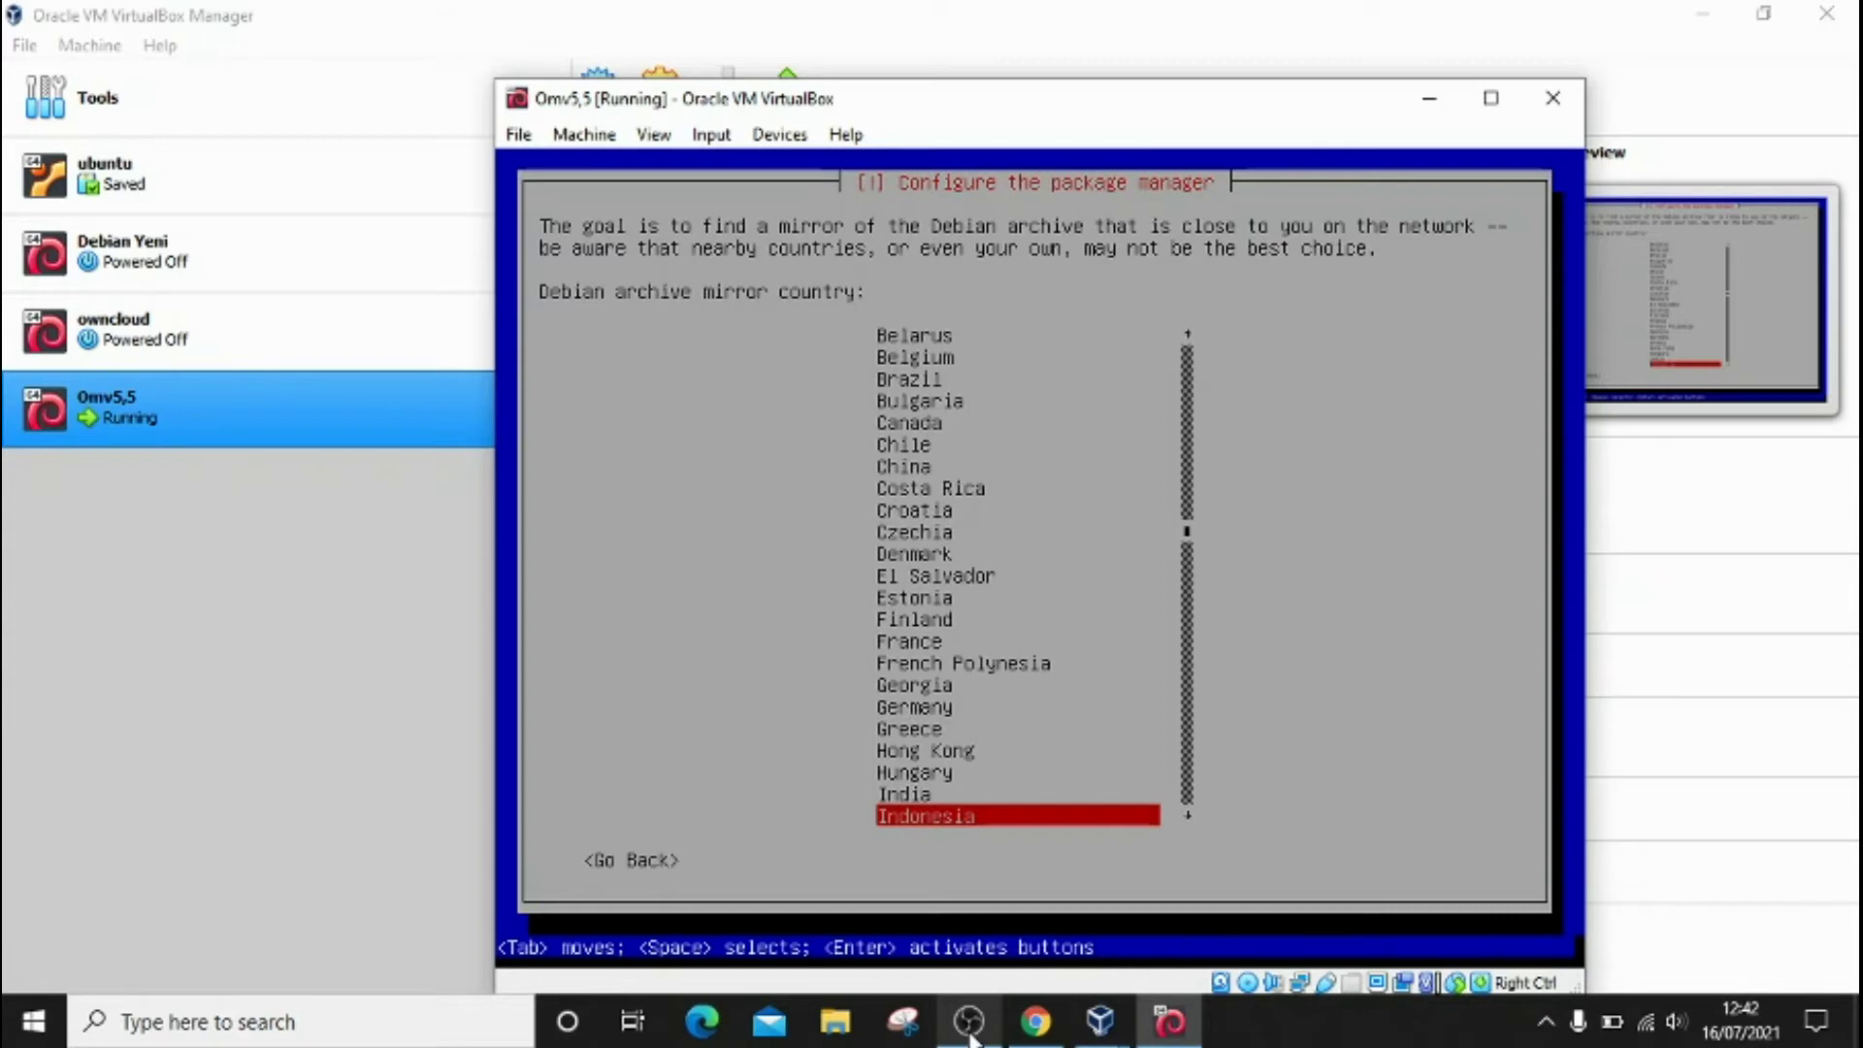
pyautogui.press('Return')
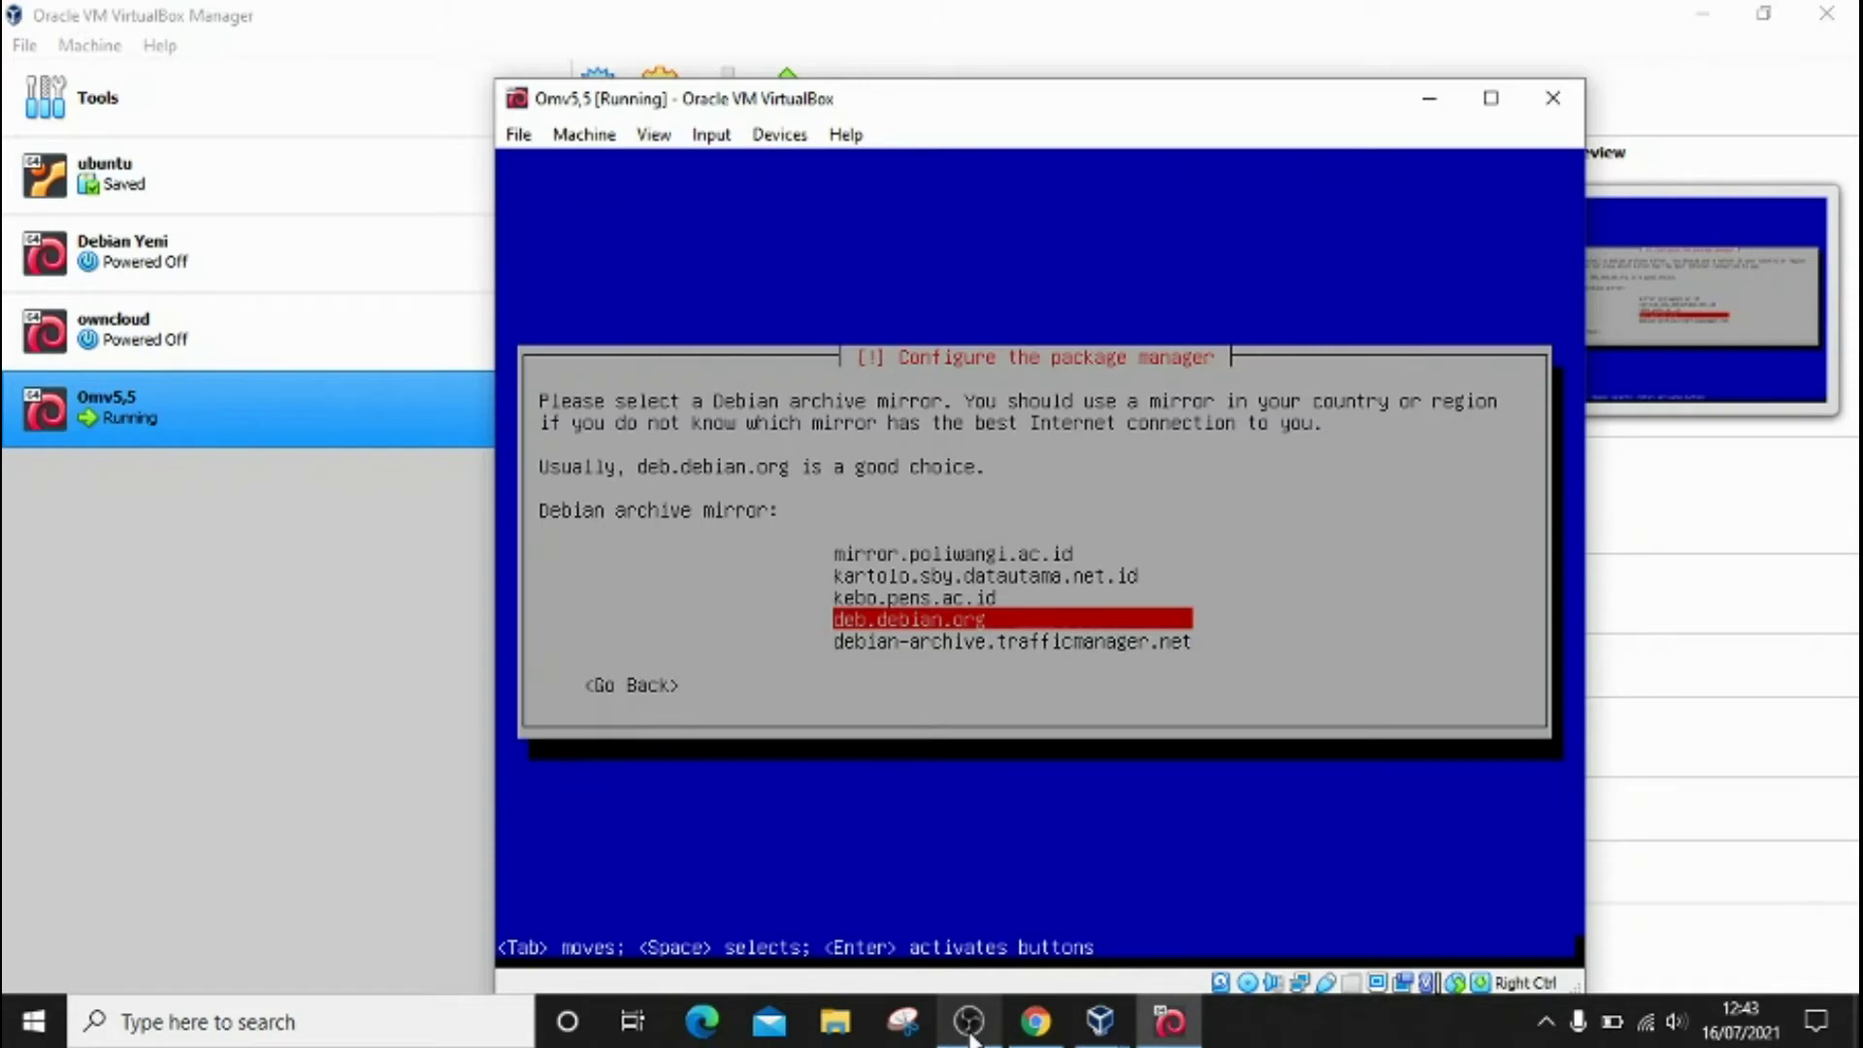
pyautogui.press('Down')
pyautogui.press('Up')
pyautogui.press('Up')
pyautogui.press('Up')
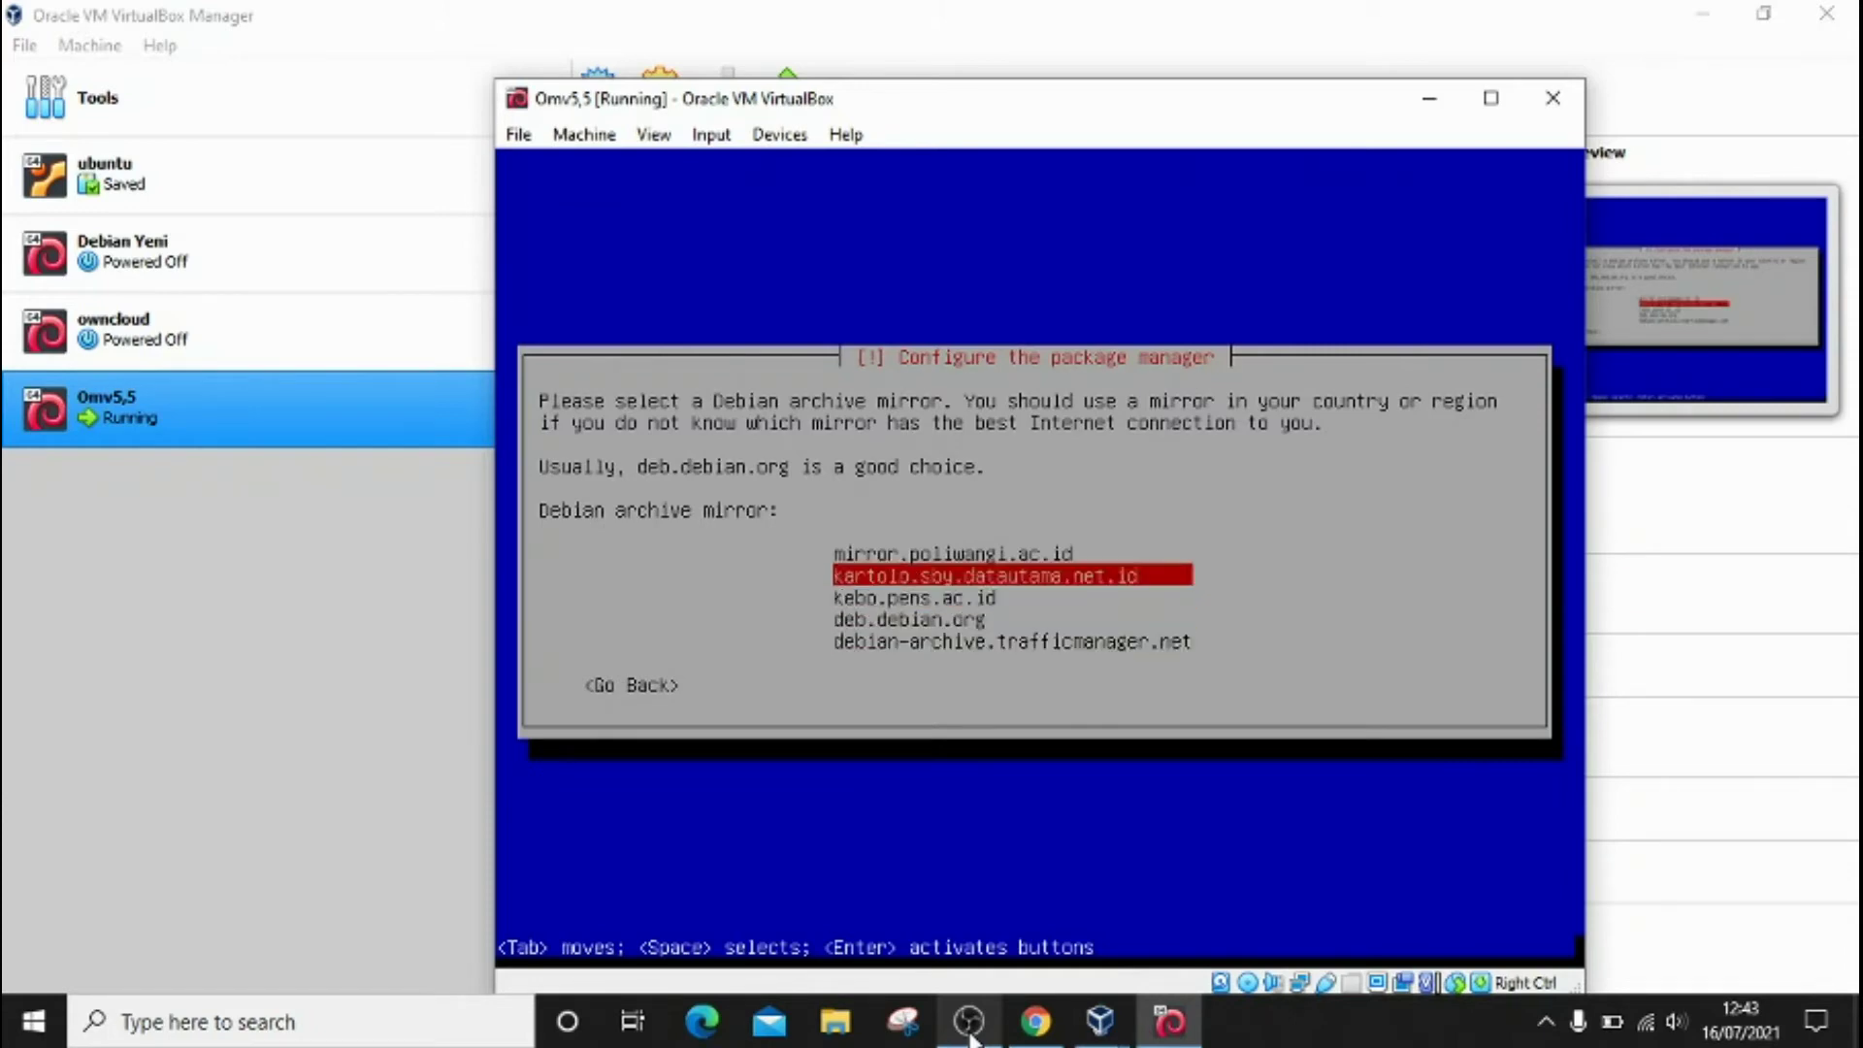
pyautogui.press('Return')
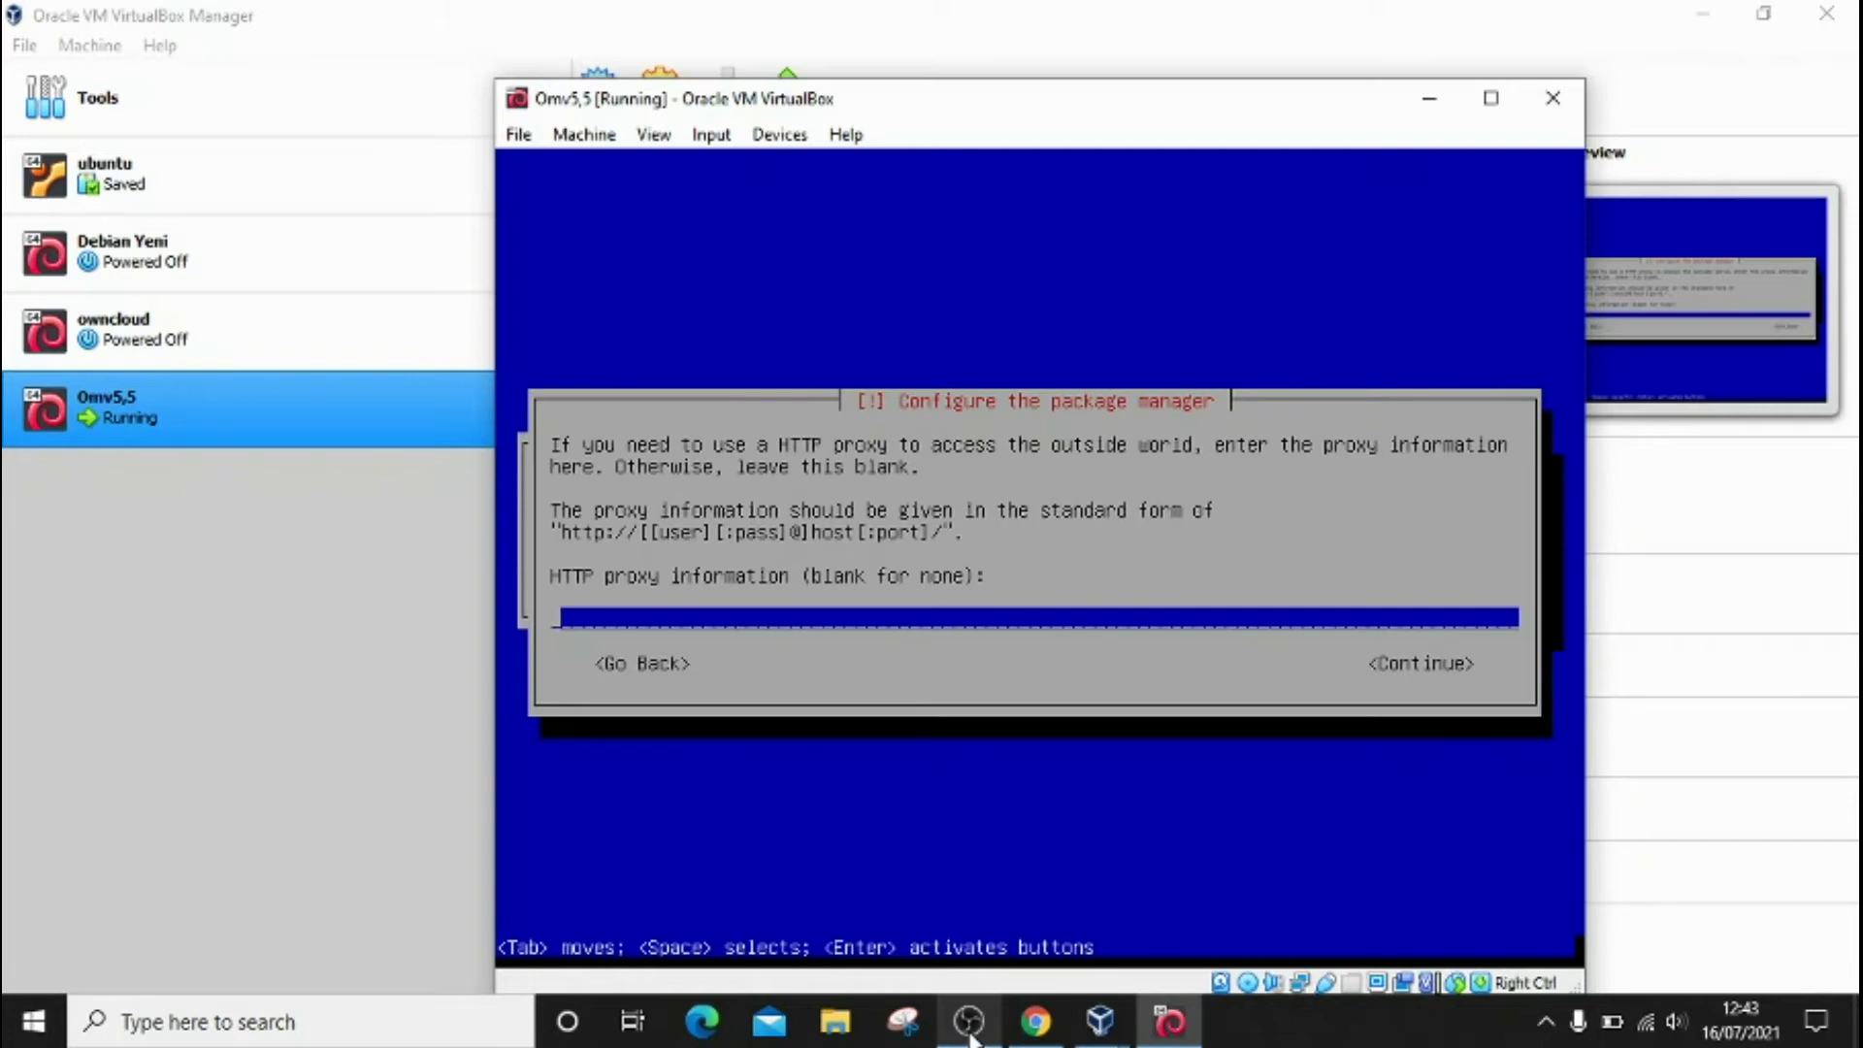
pyautogui.press('Tab')
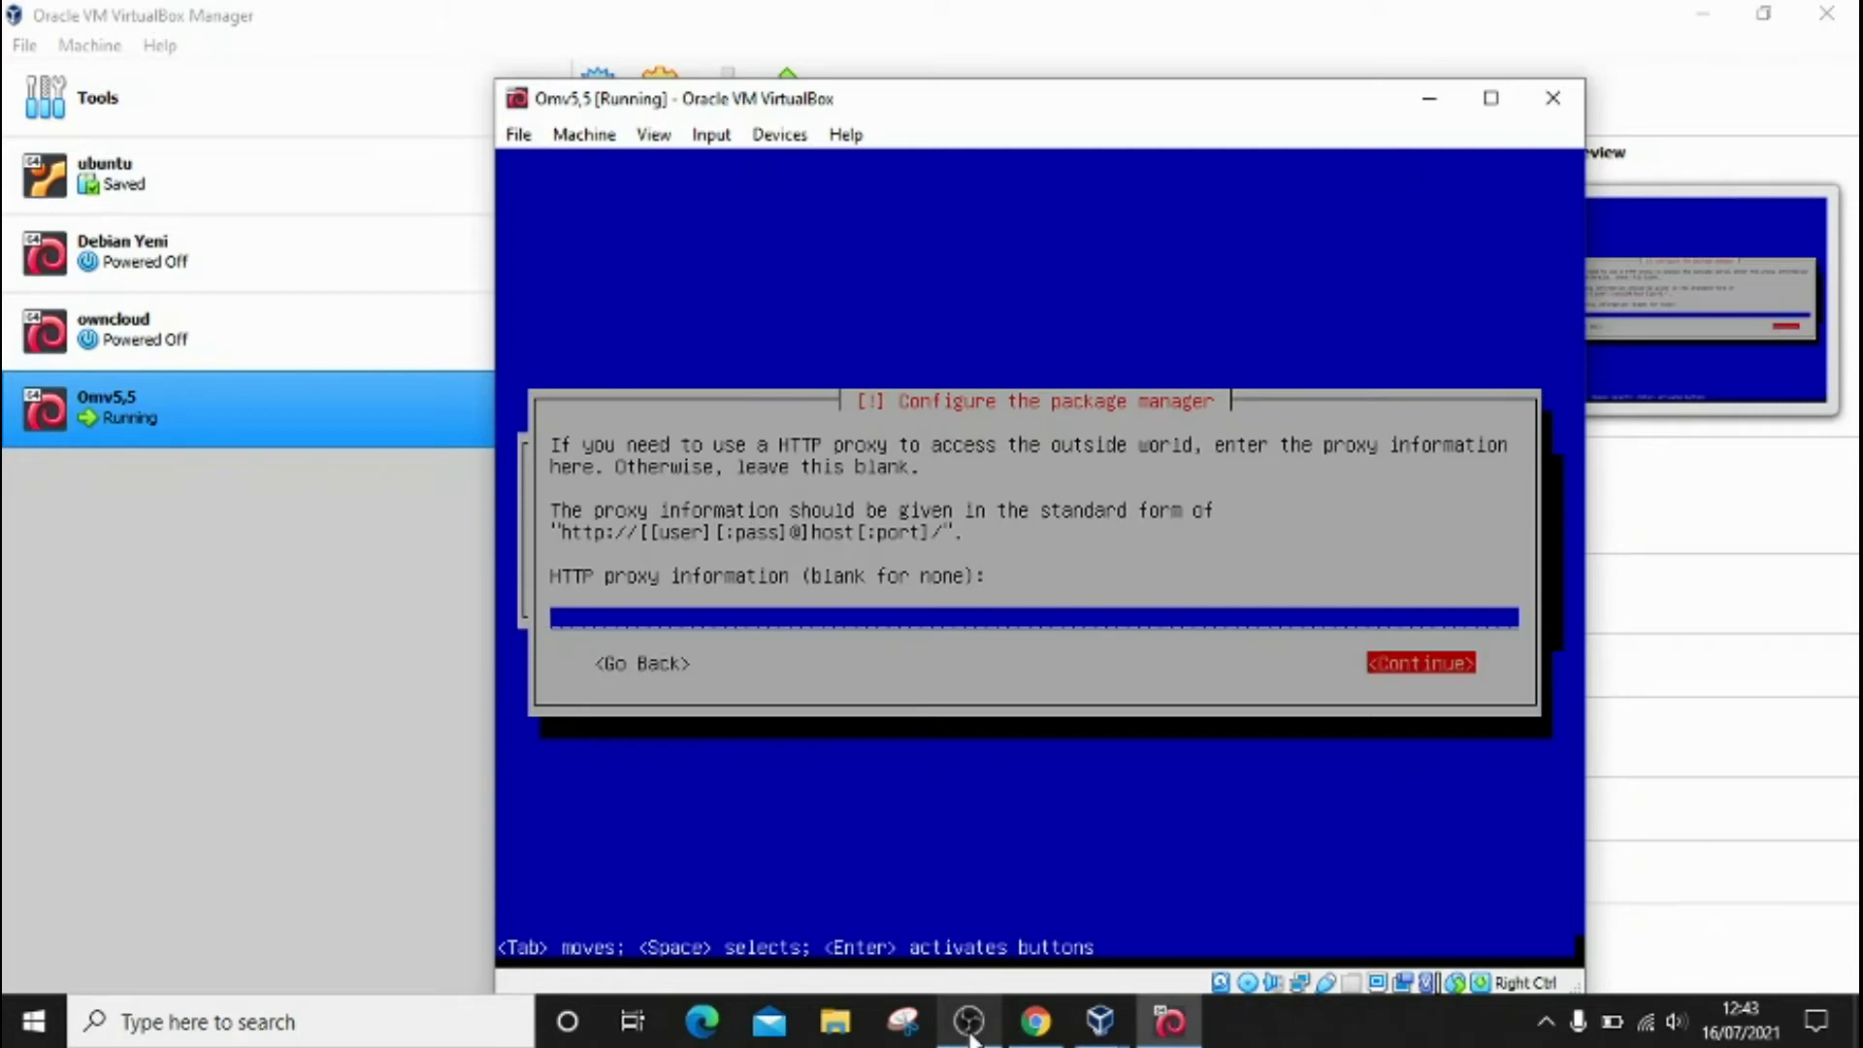
pyautogui.press('Return')
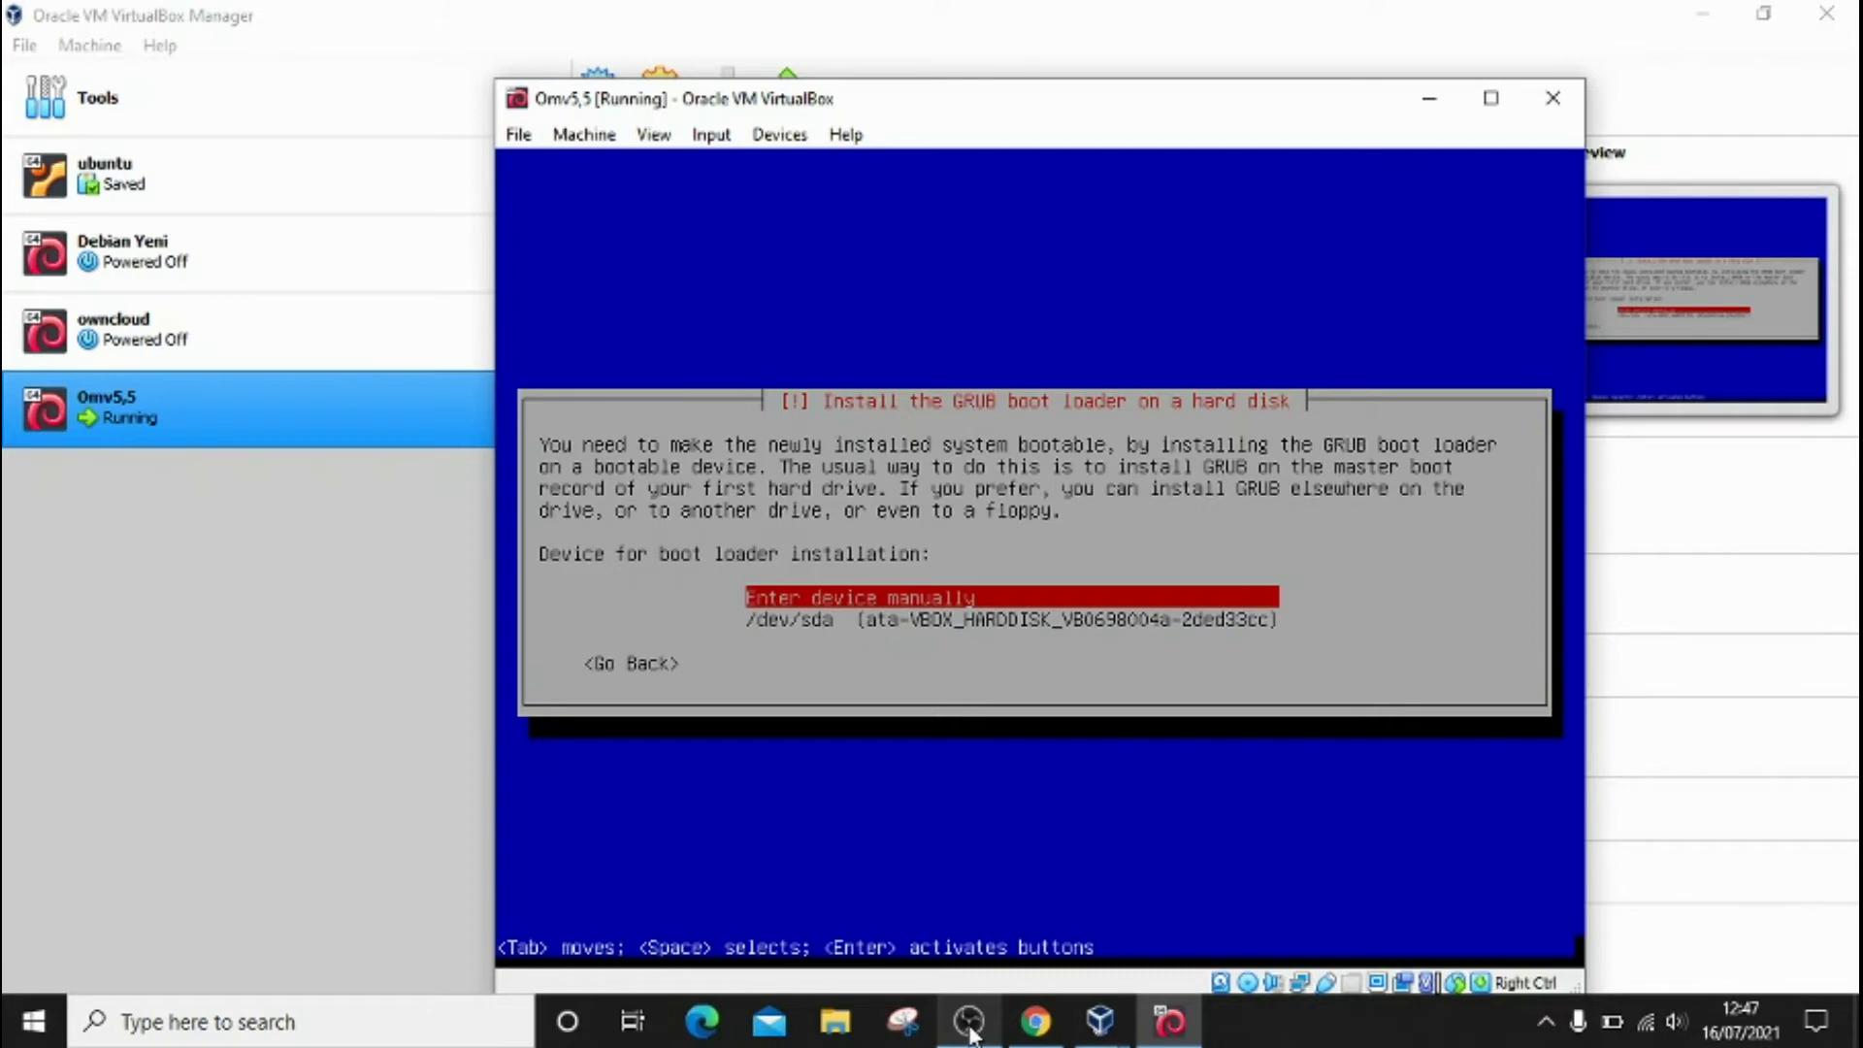
# Step: Install the GRUB boot loader onto /dev/sda
pyautogui.press('Down')
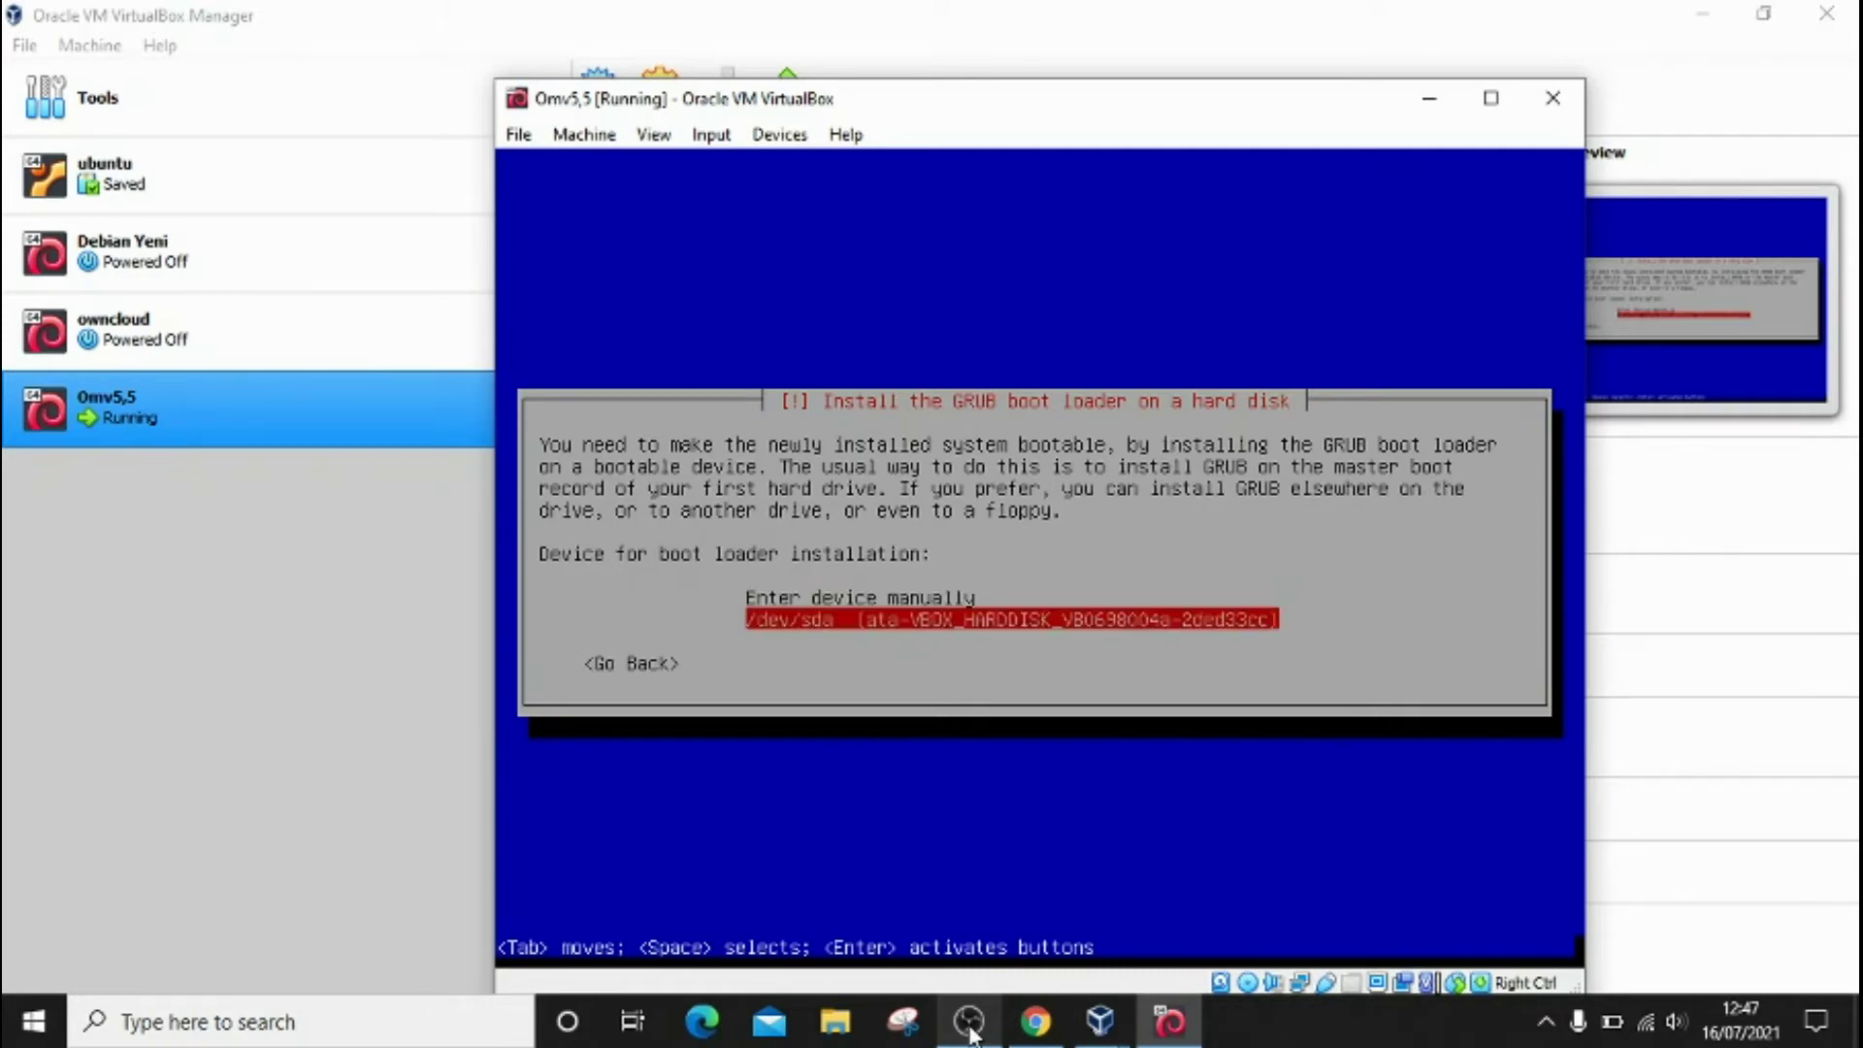
pyautogui.press('Return')
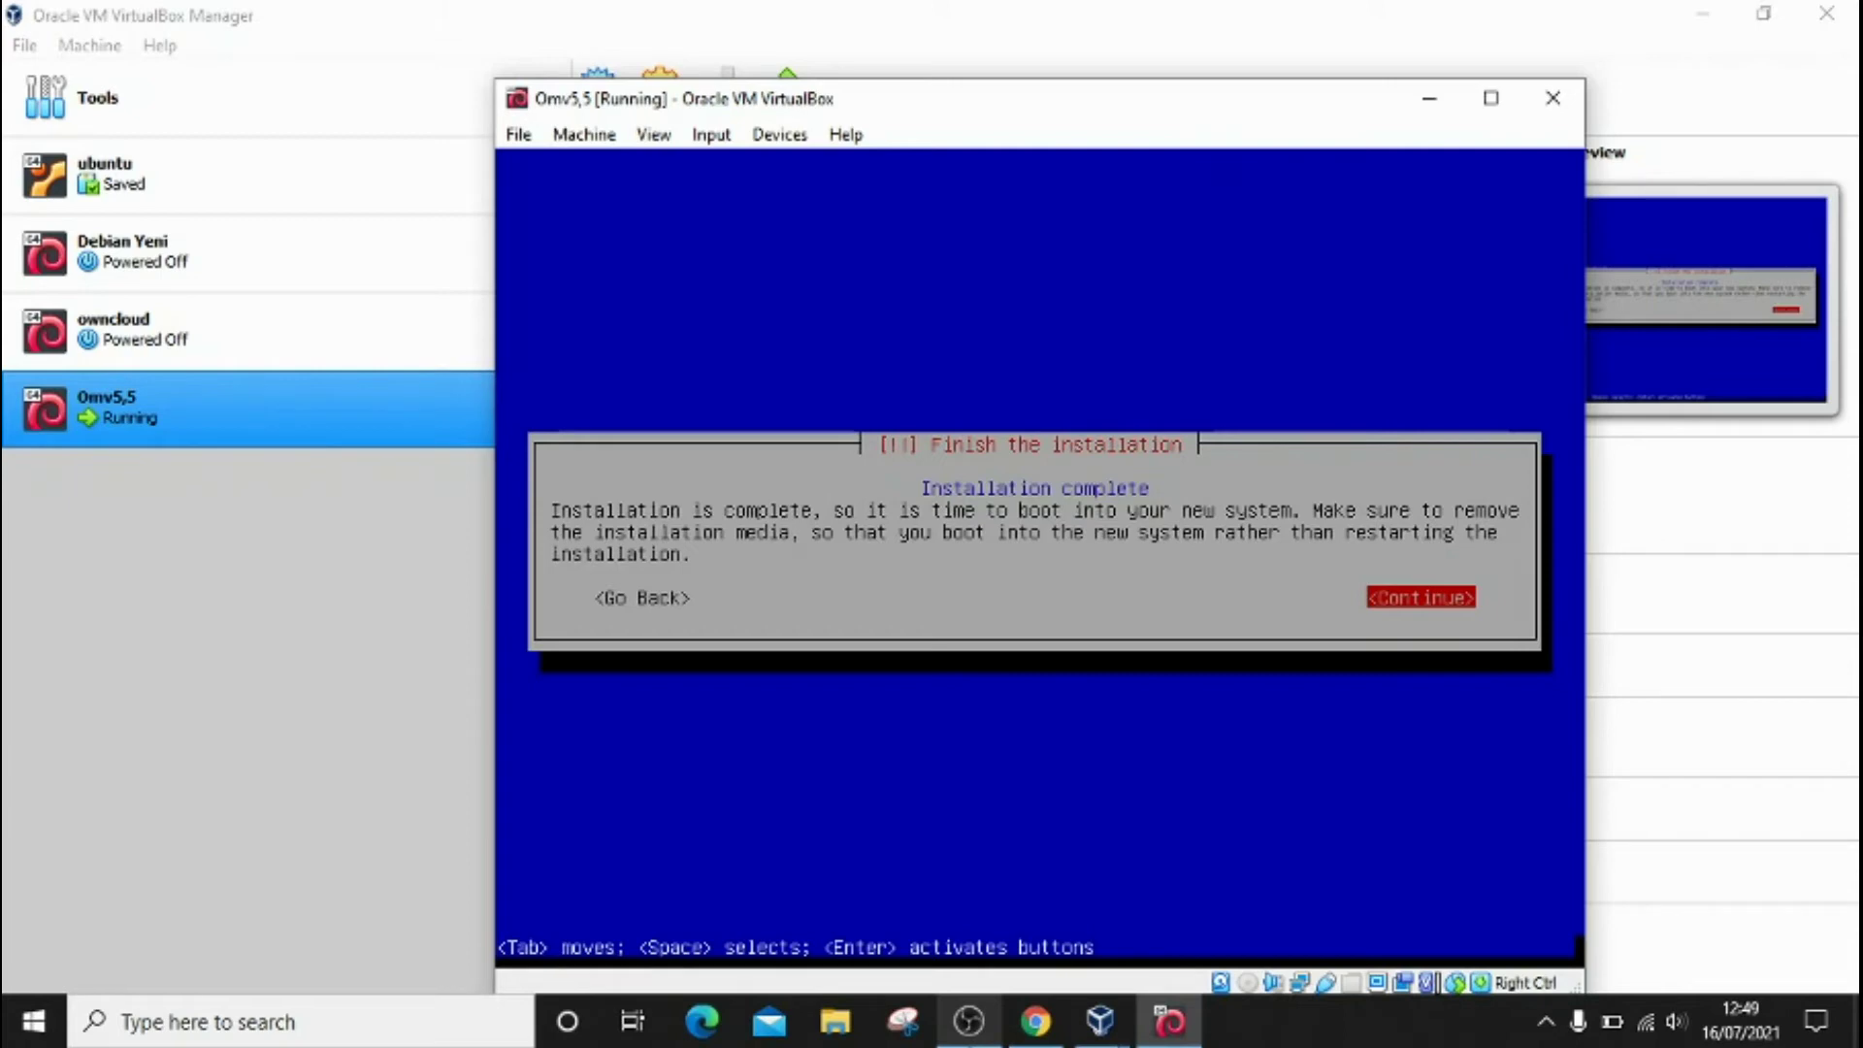
# Step: Continue past Finish the installation so the VM reboots
pyautogui.press('Tab')
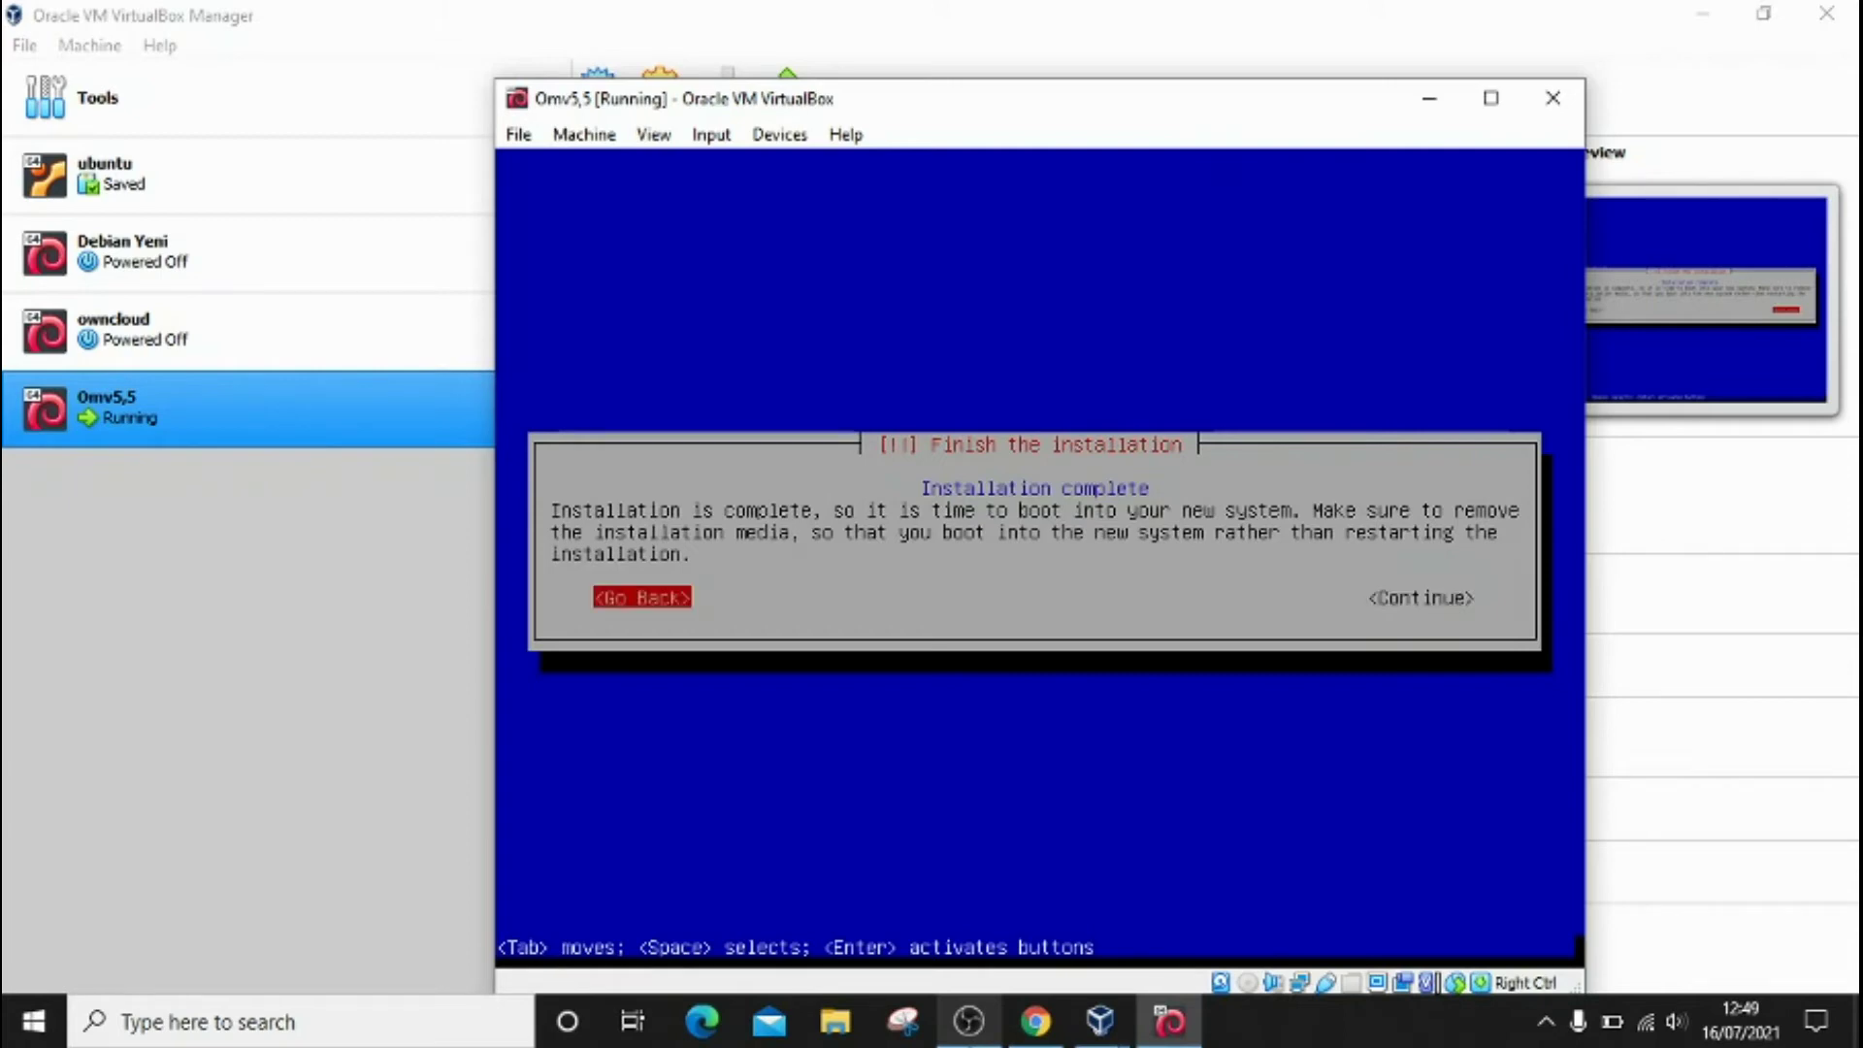
pyautogui.press('Tab')
pyautogui.press('Return')
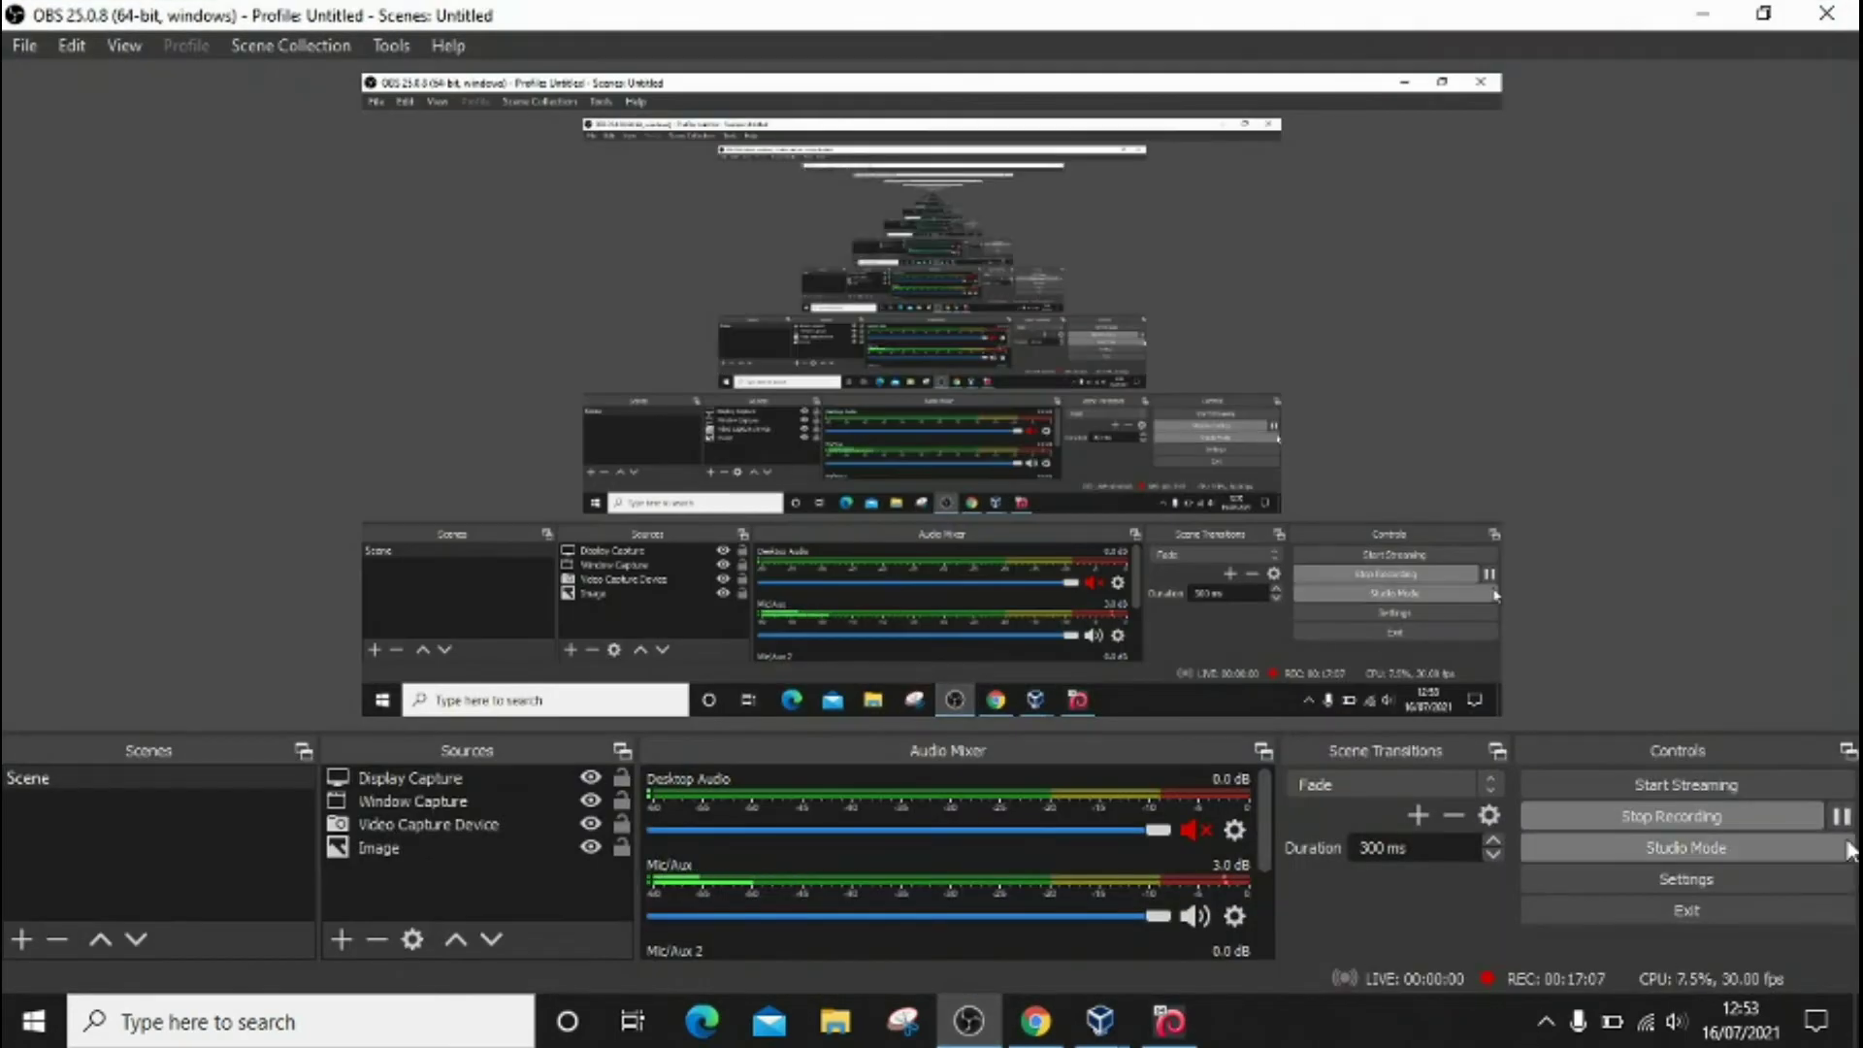
# Step: Pause and resume the OBS recording, then return to the VM window
pyautogui.click(1841, 818)
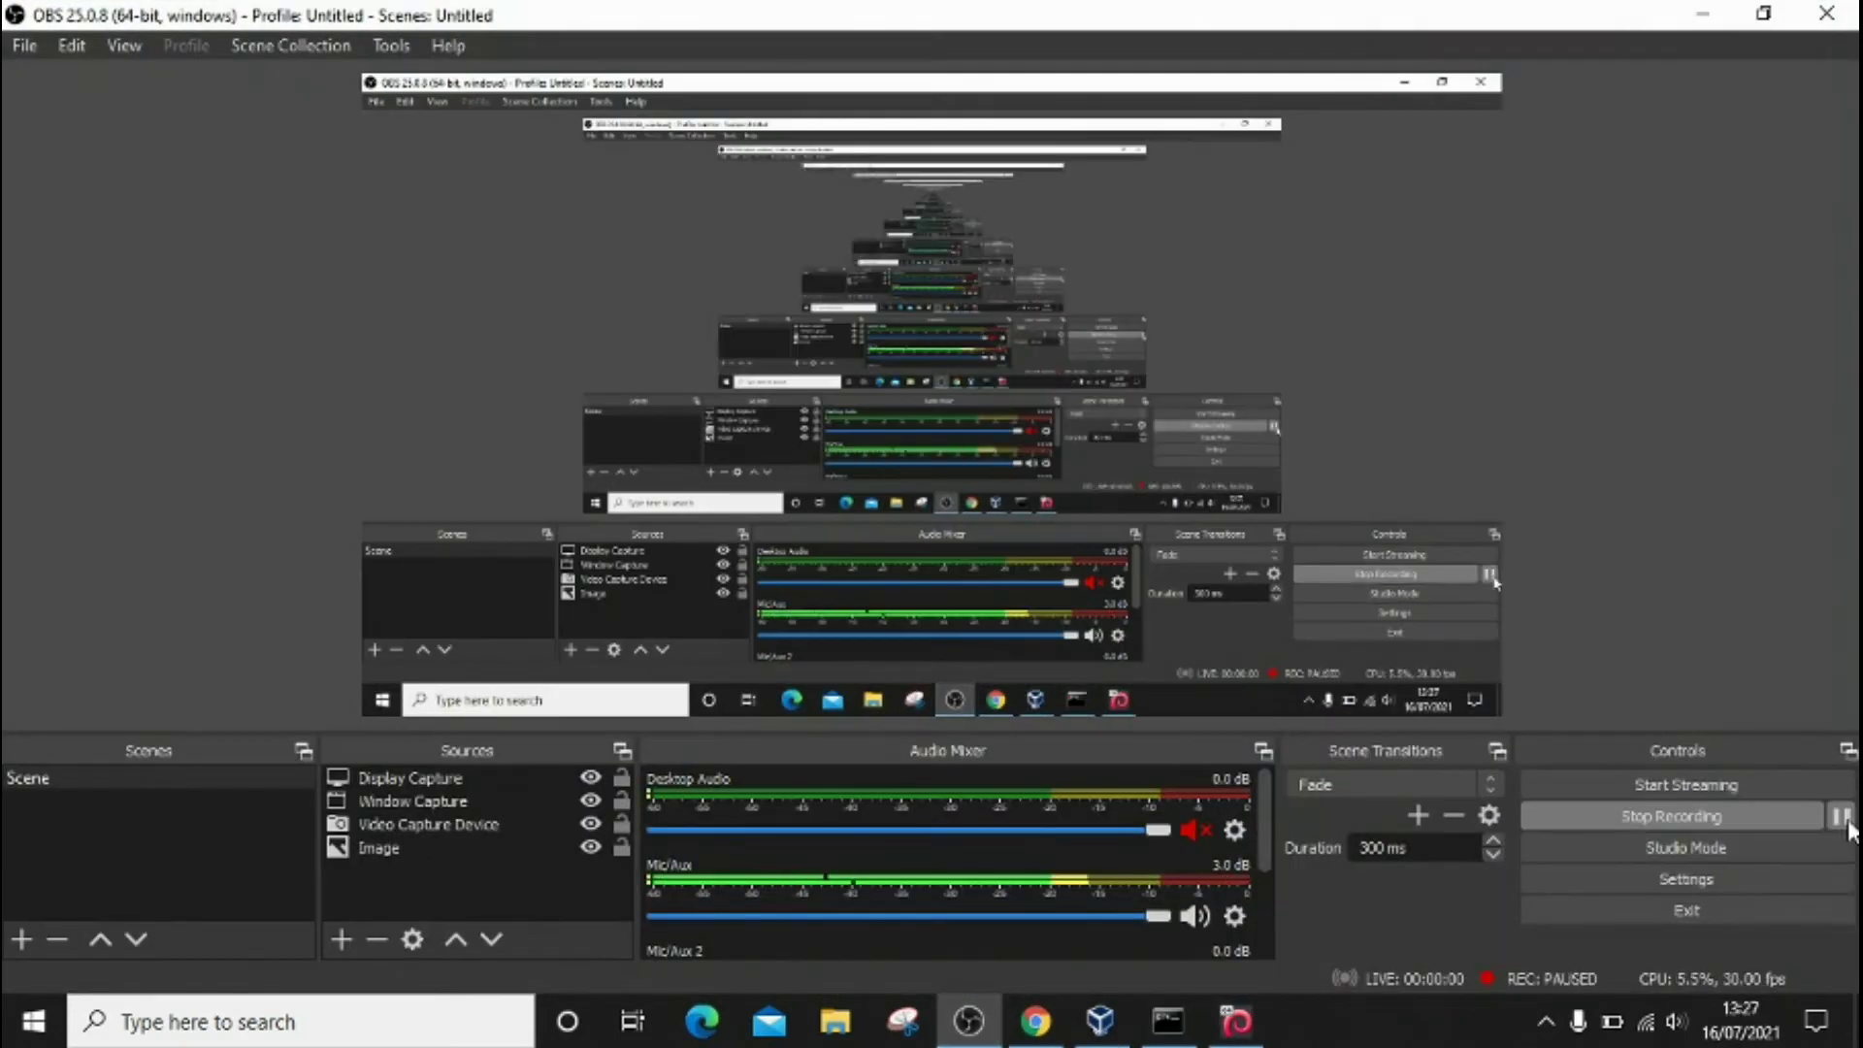
pyautogui.click(1842, 818)
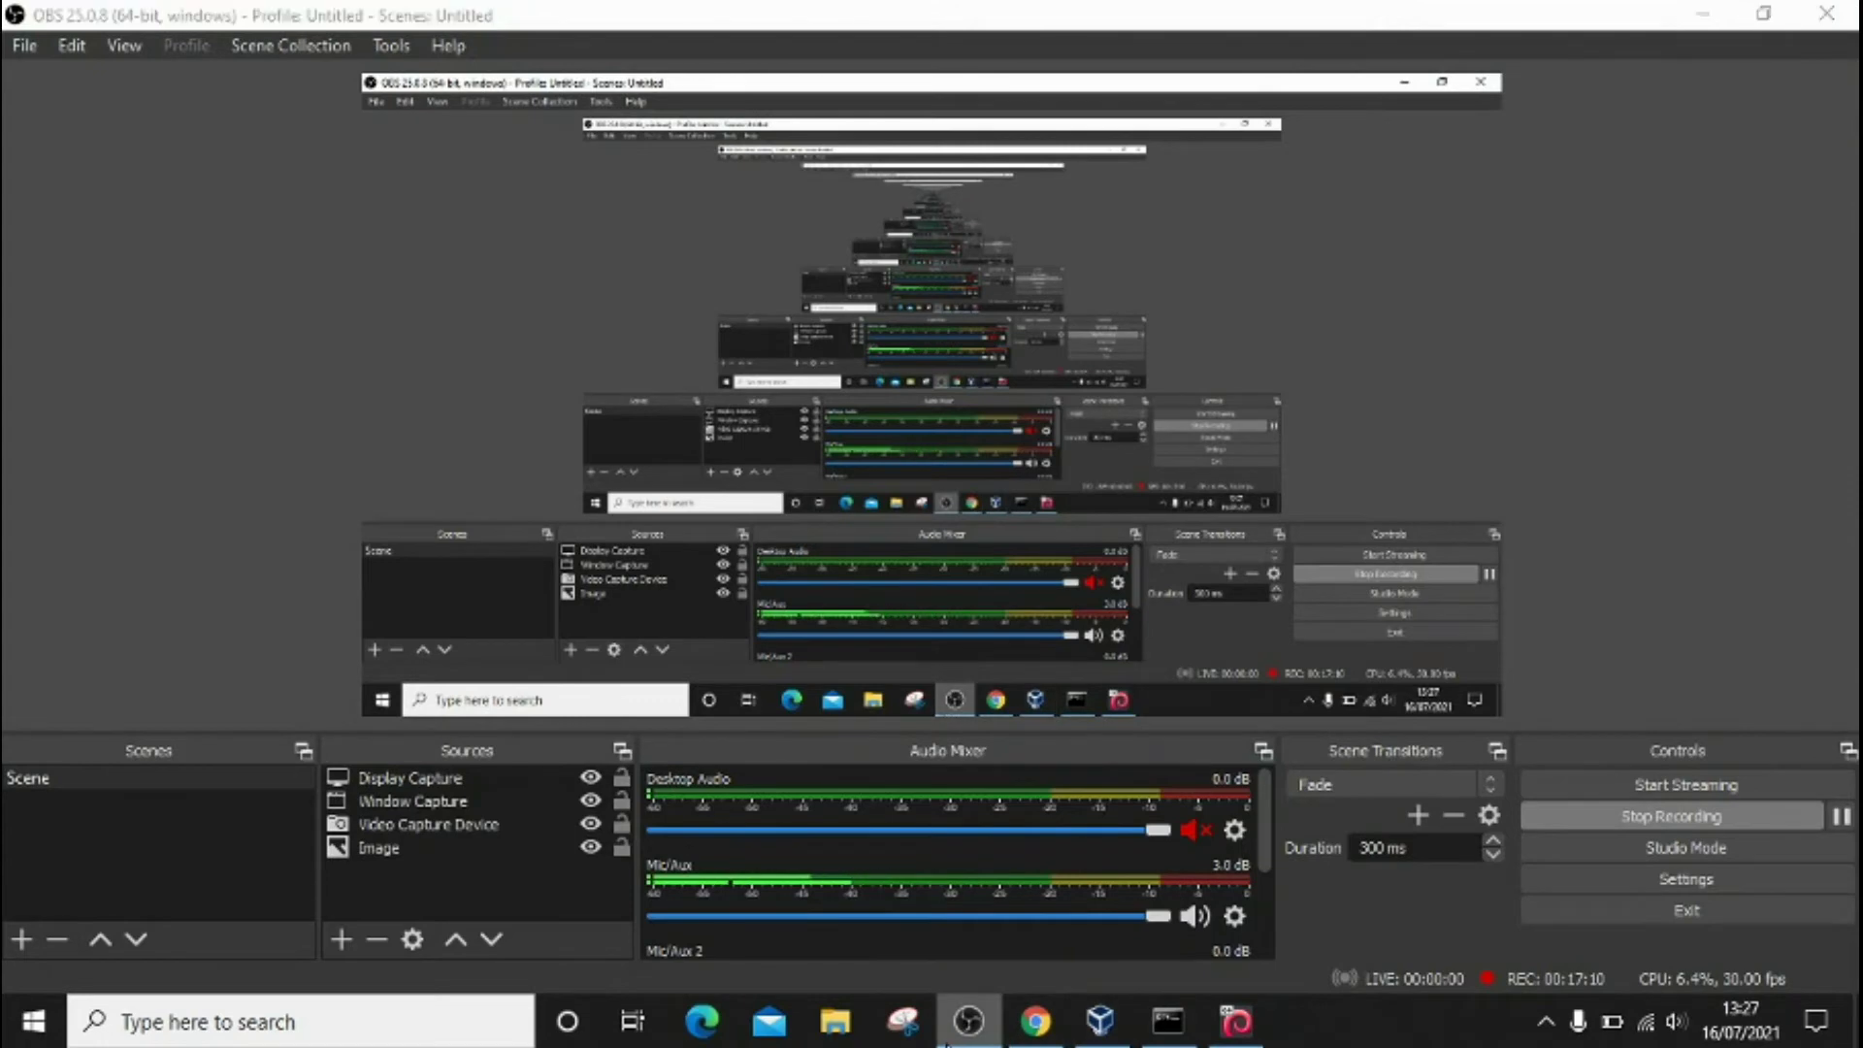
pyautogui.hotkey('alt', 'Tab')
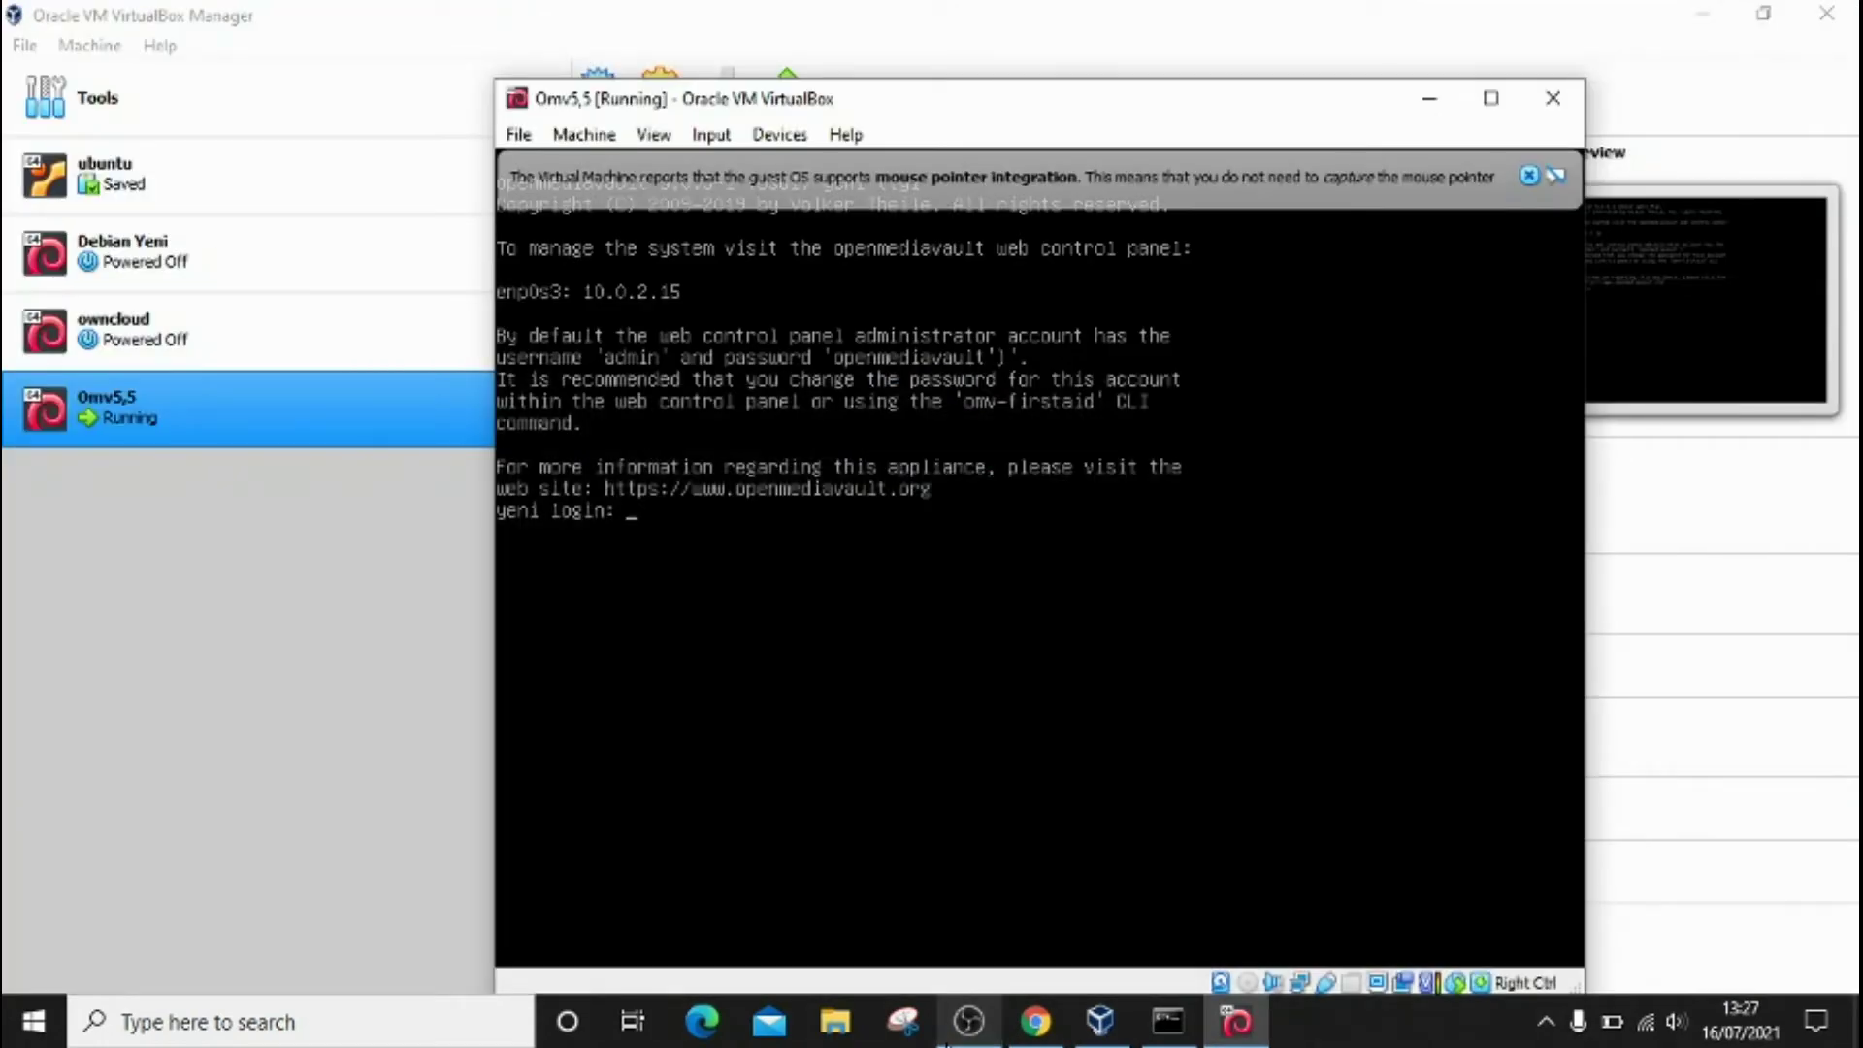
# Step: Log in as root on the openmediavault console and run 'ip ad', showing 192.168.100.208
pyautogui.write('root')
pyautogui.press('Return')
pyautogui.press('Return')
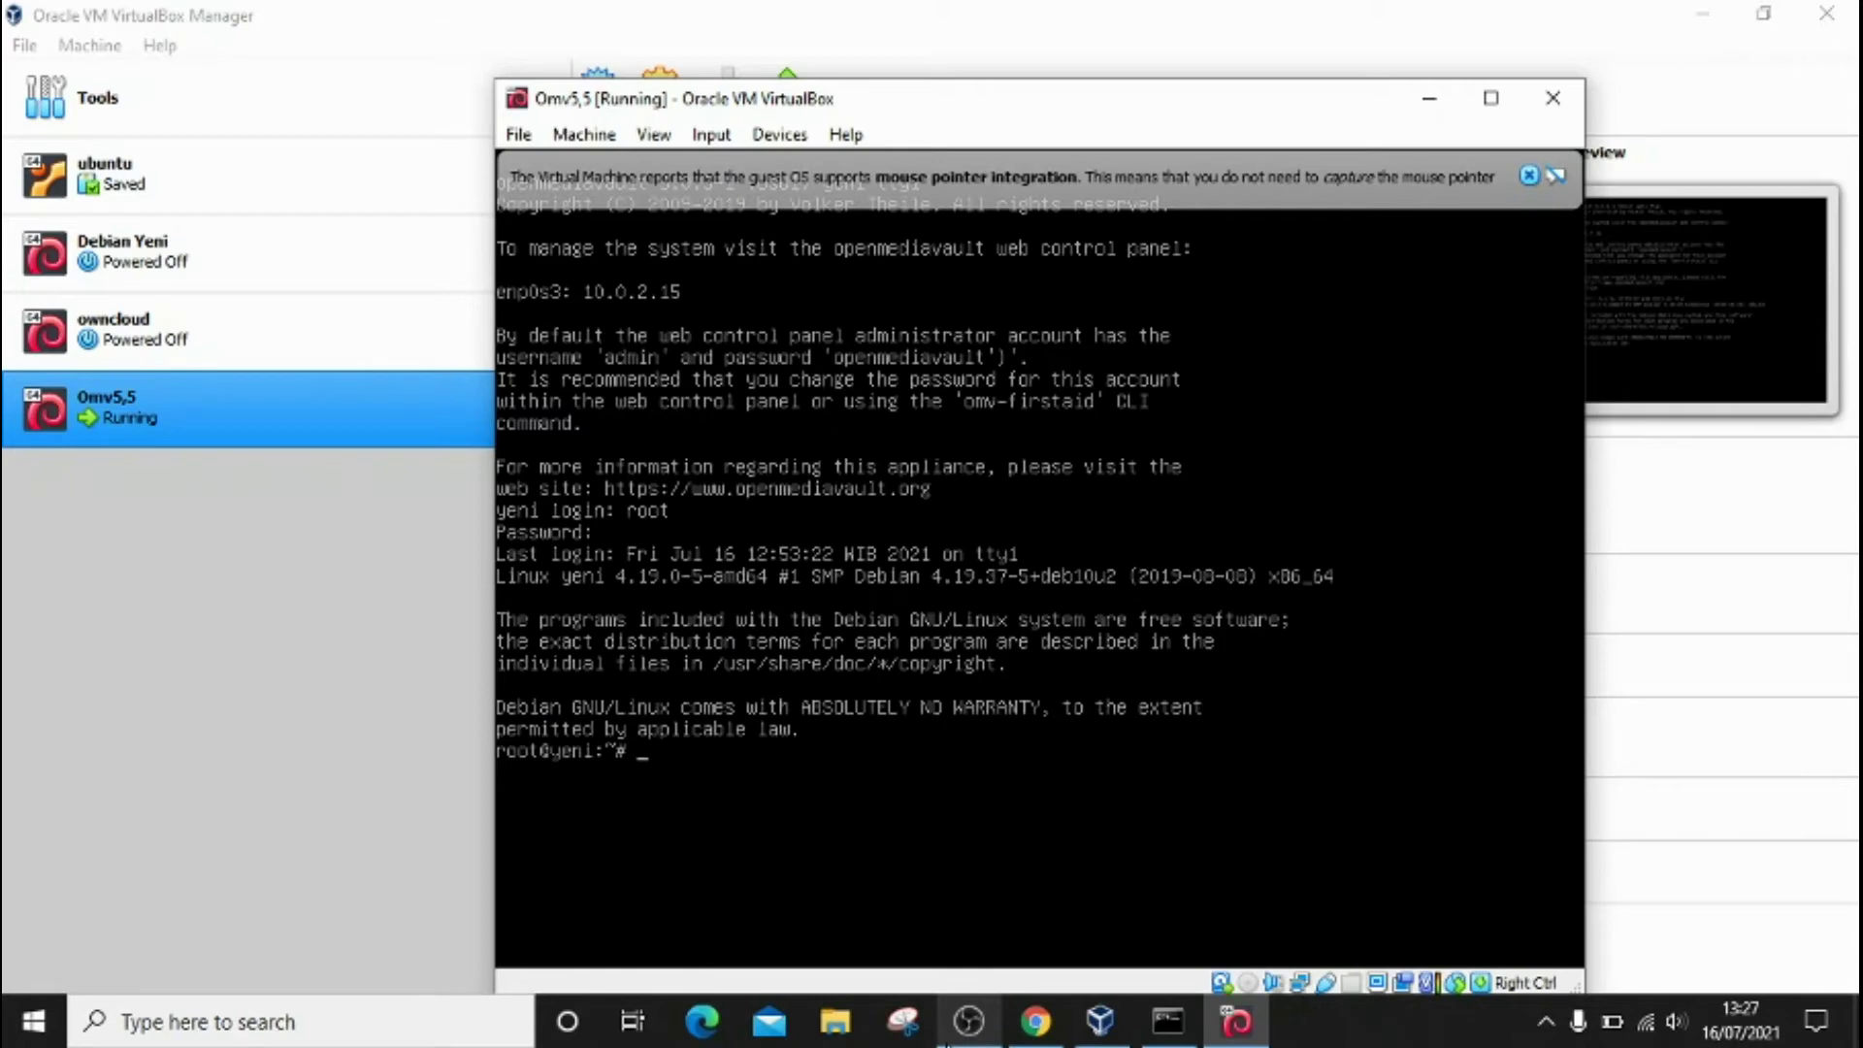
pyautogui.write('ip ad')
pyautogui.press('Return')
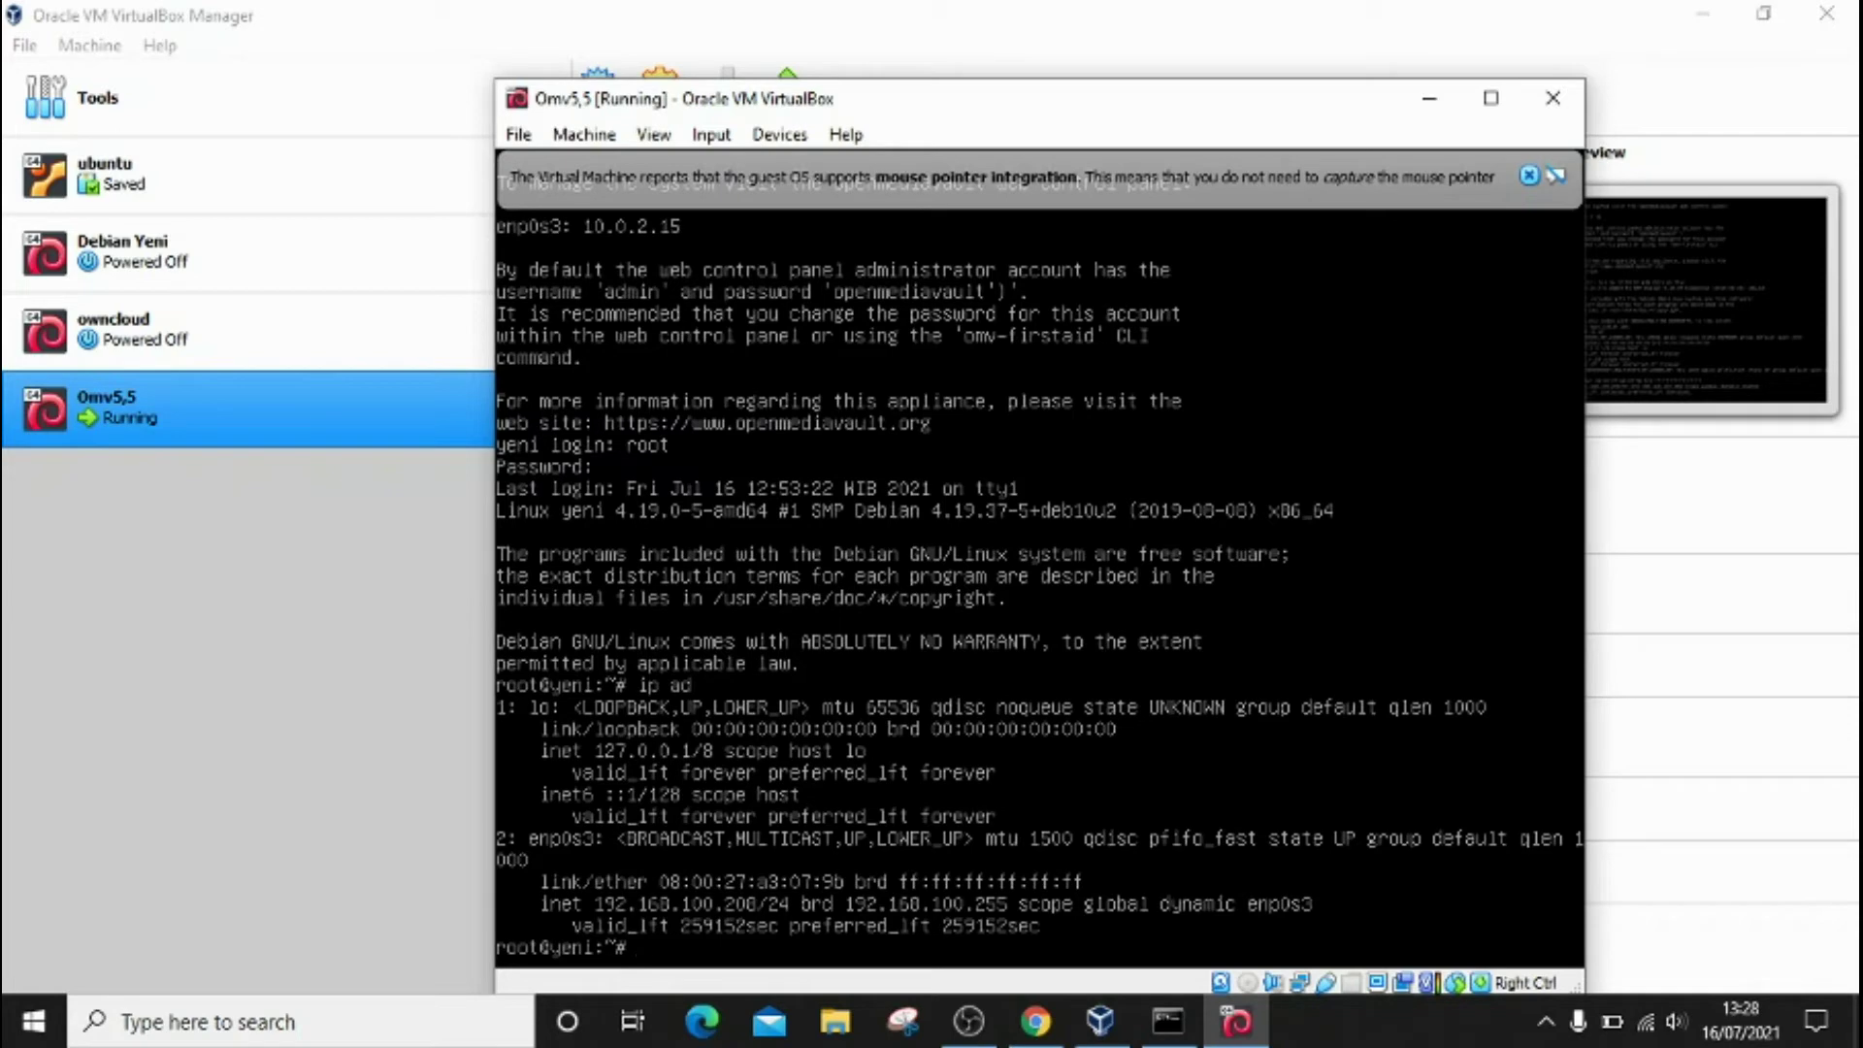
pyautogui.click(1049, 1038)
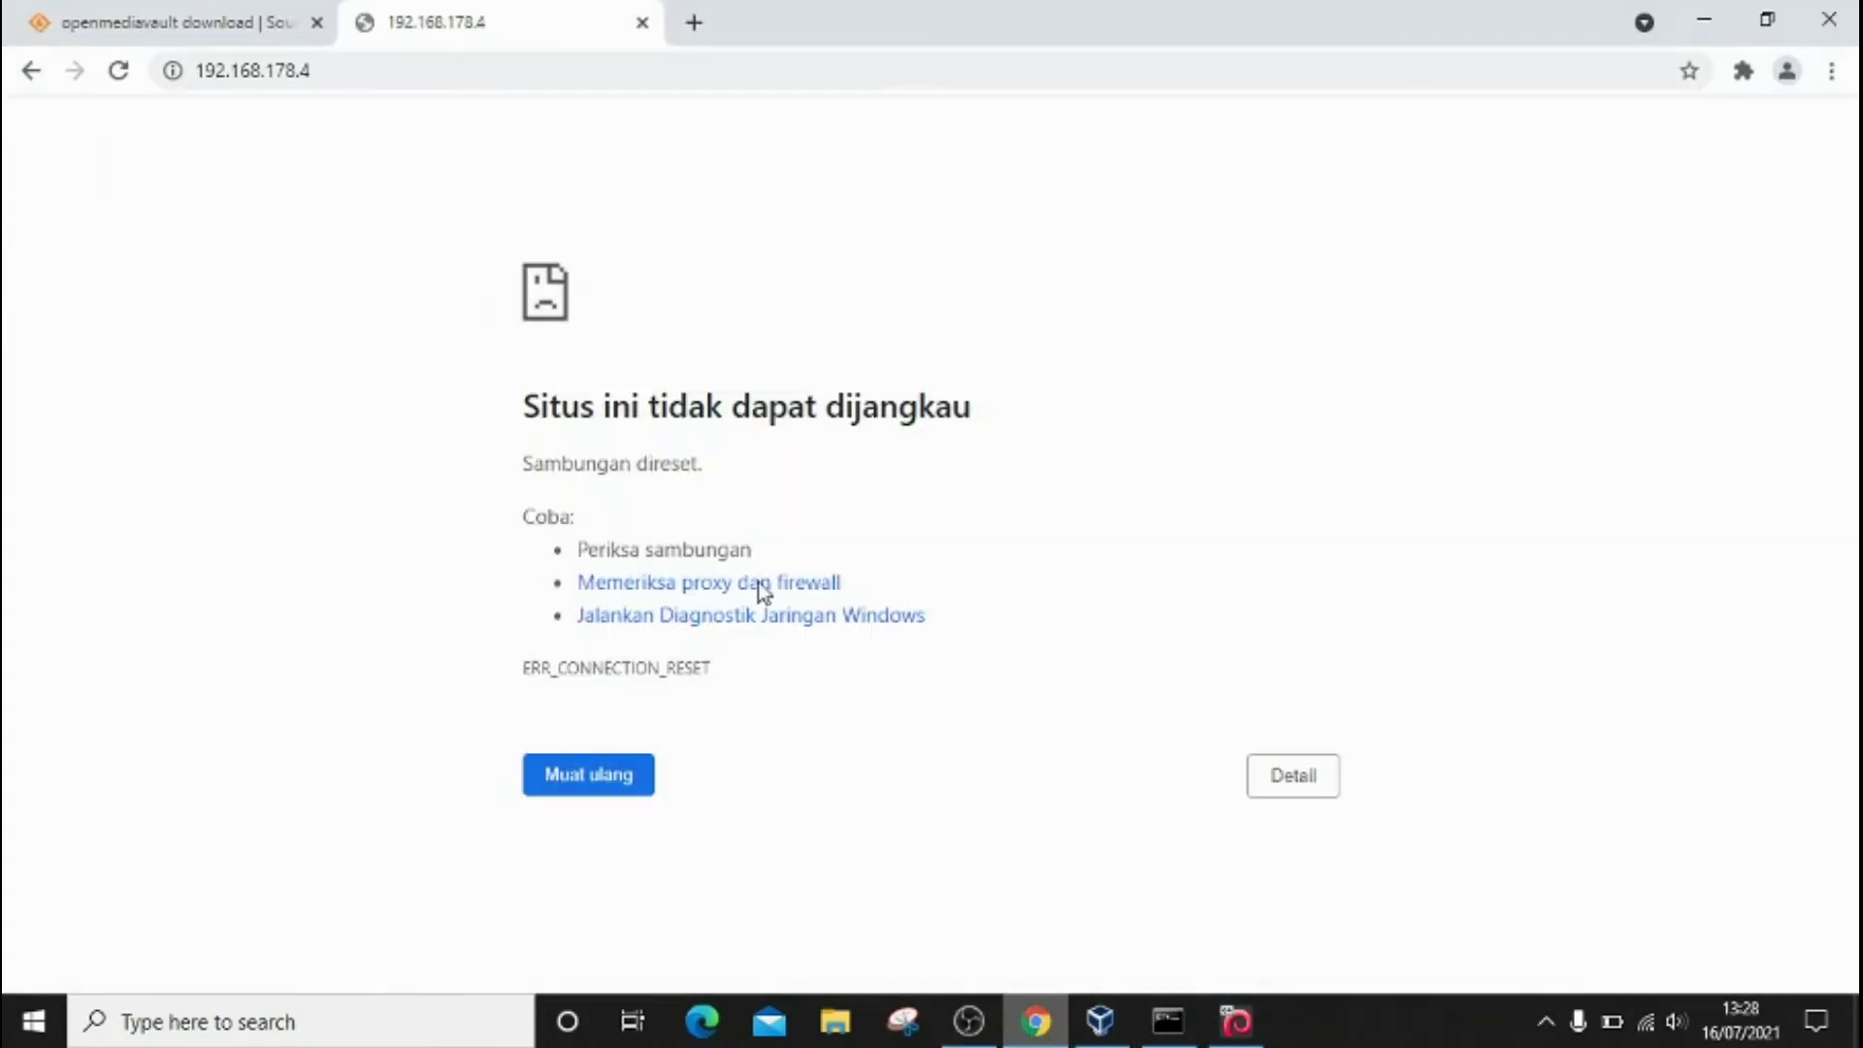
# Step: Close the dead 192.168.178.4 tab and load 192.168.100.208 in a new tab
pyautogui.click(690, 21)
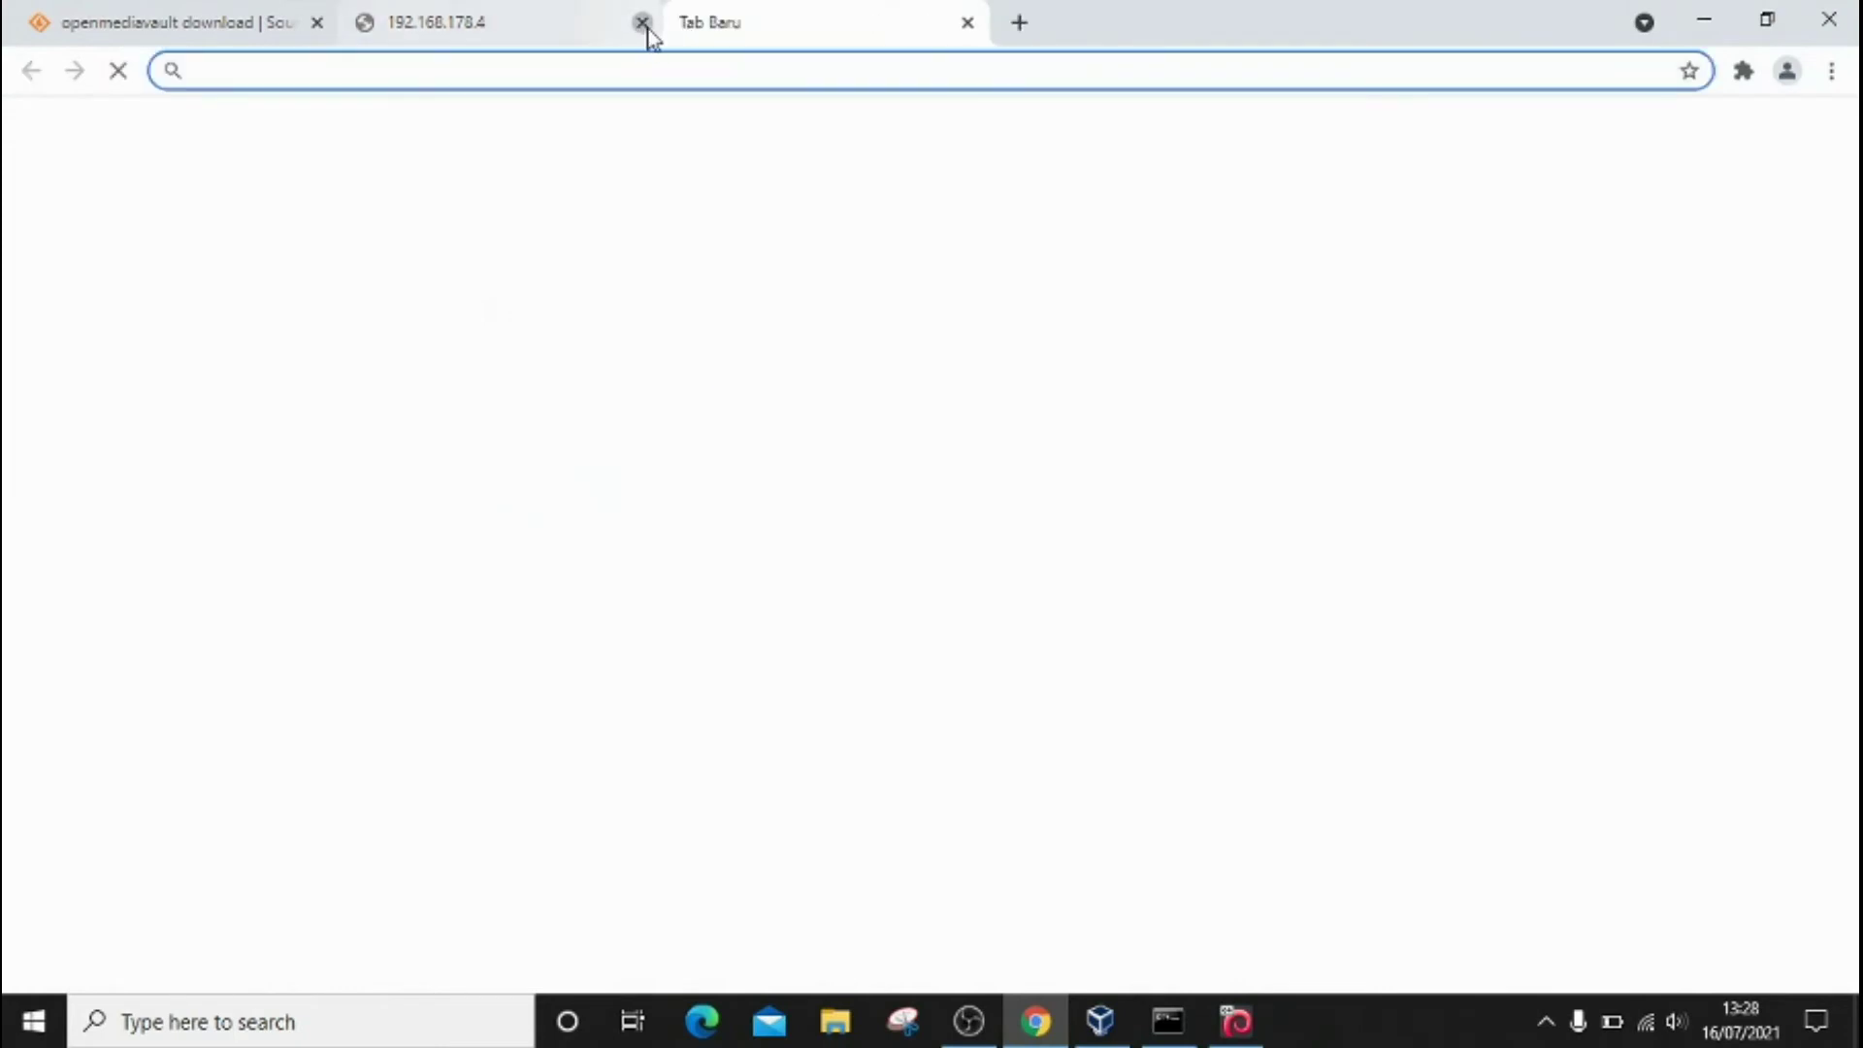
pyautogui.click(641, 27)
pyautogui.write('192.')
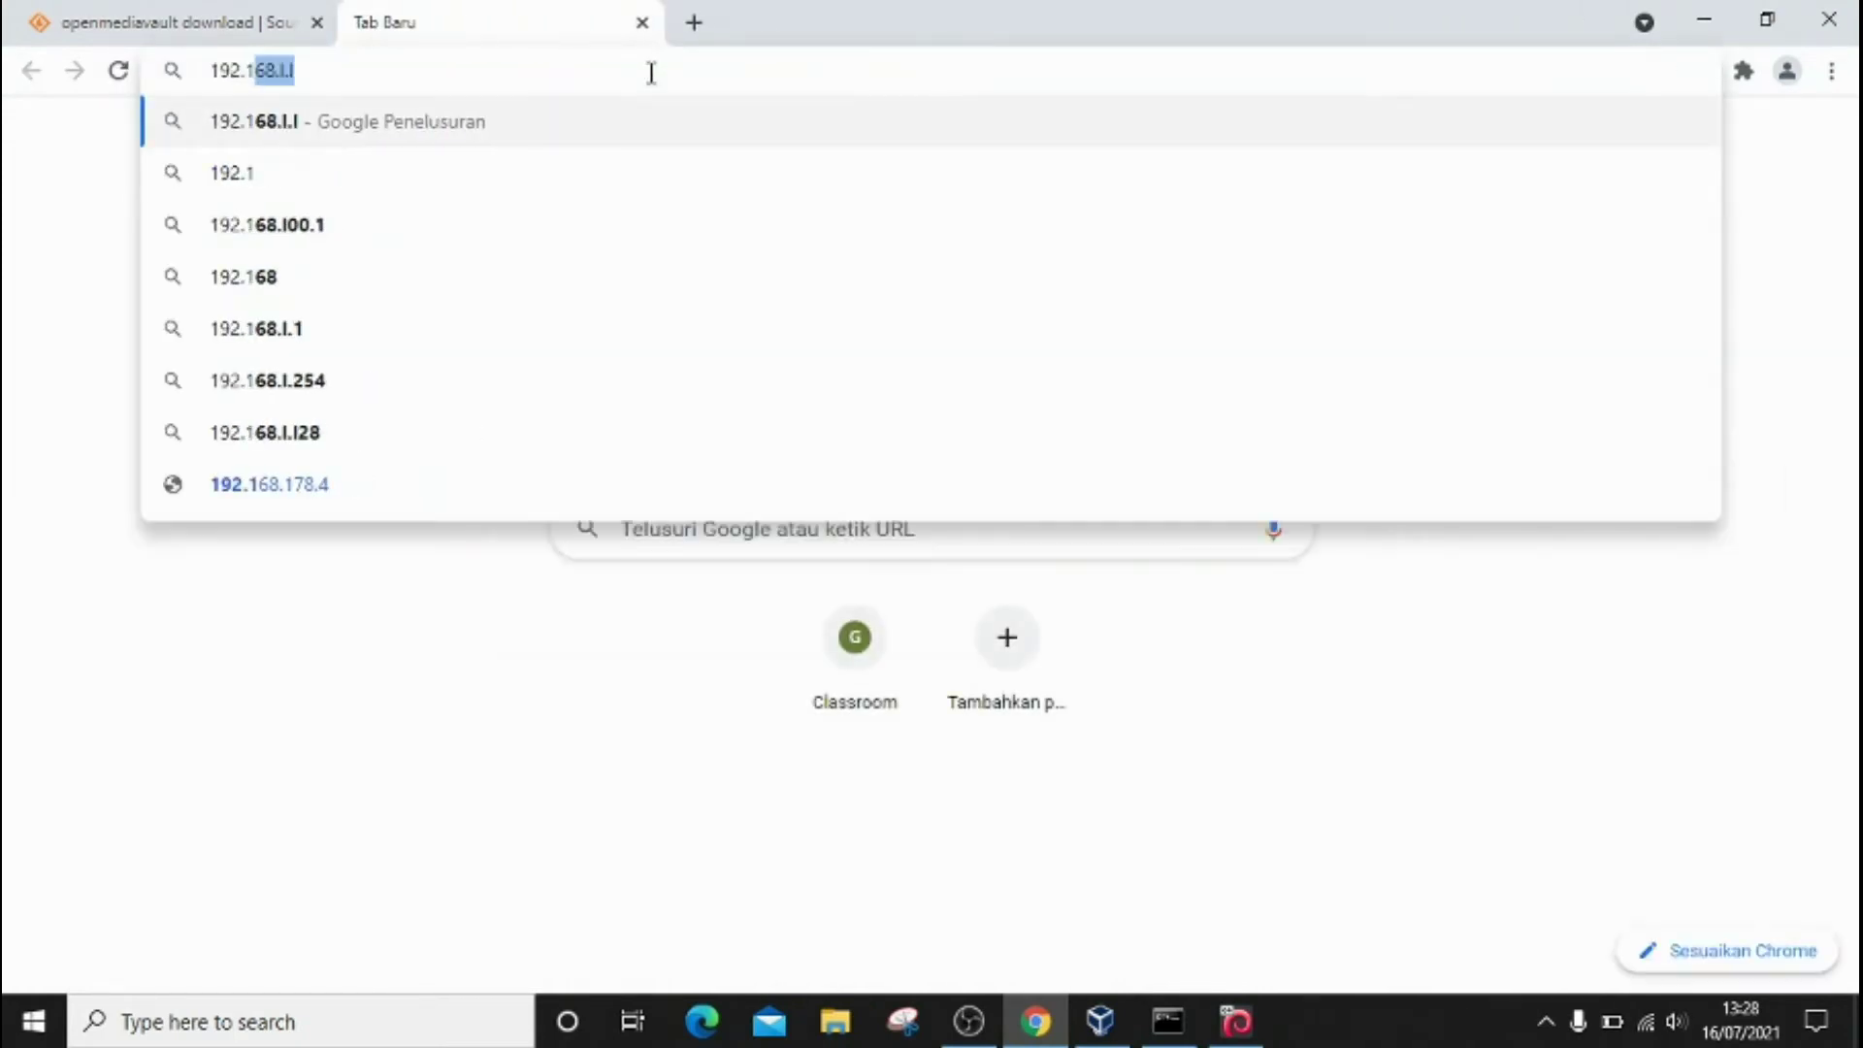
pyautogui.write('168.')
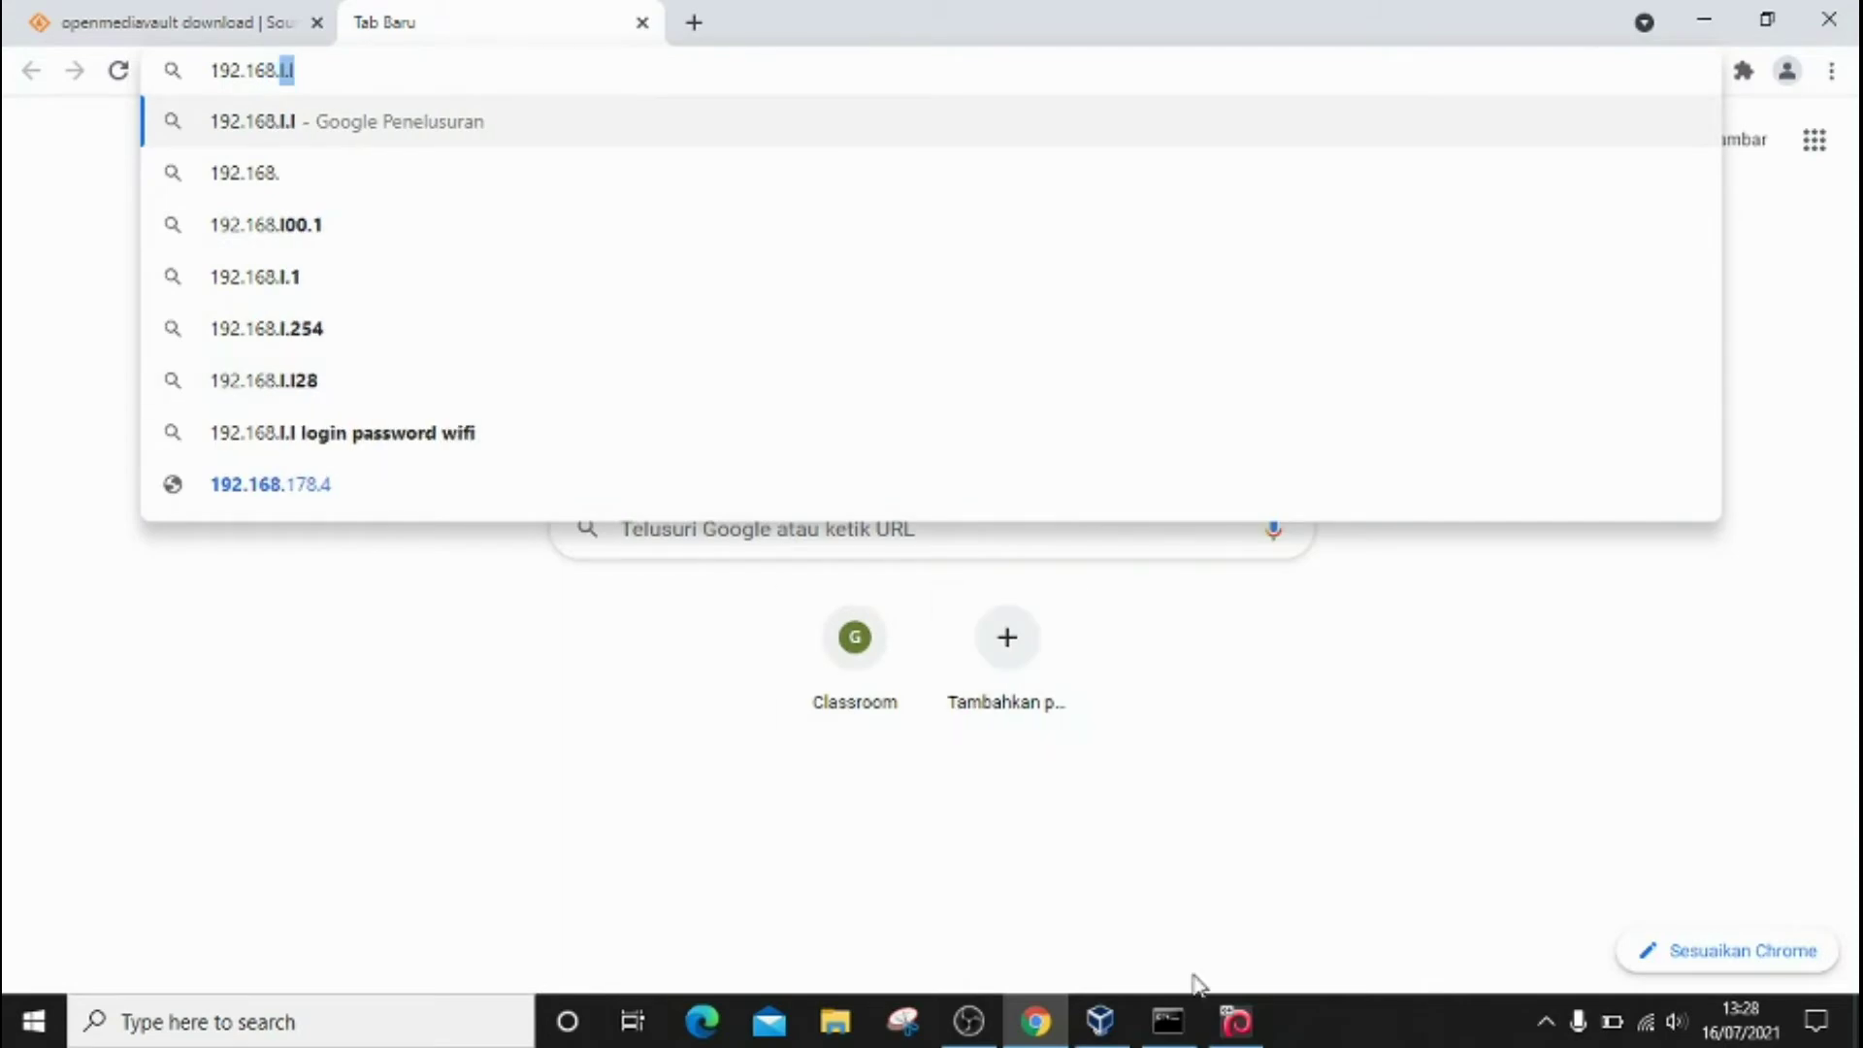
pyautogui.click(1242, 1029)
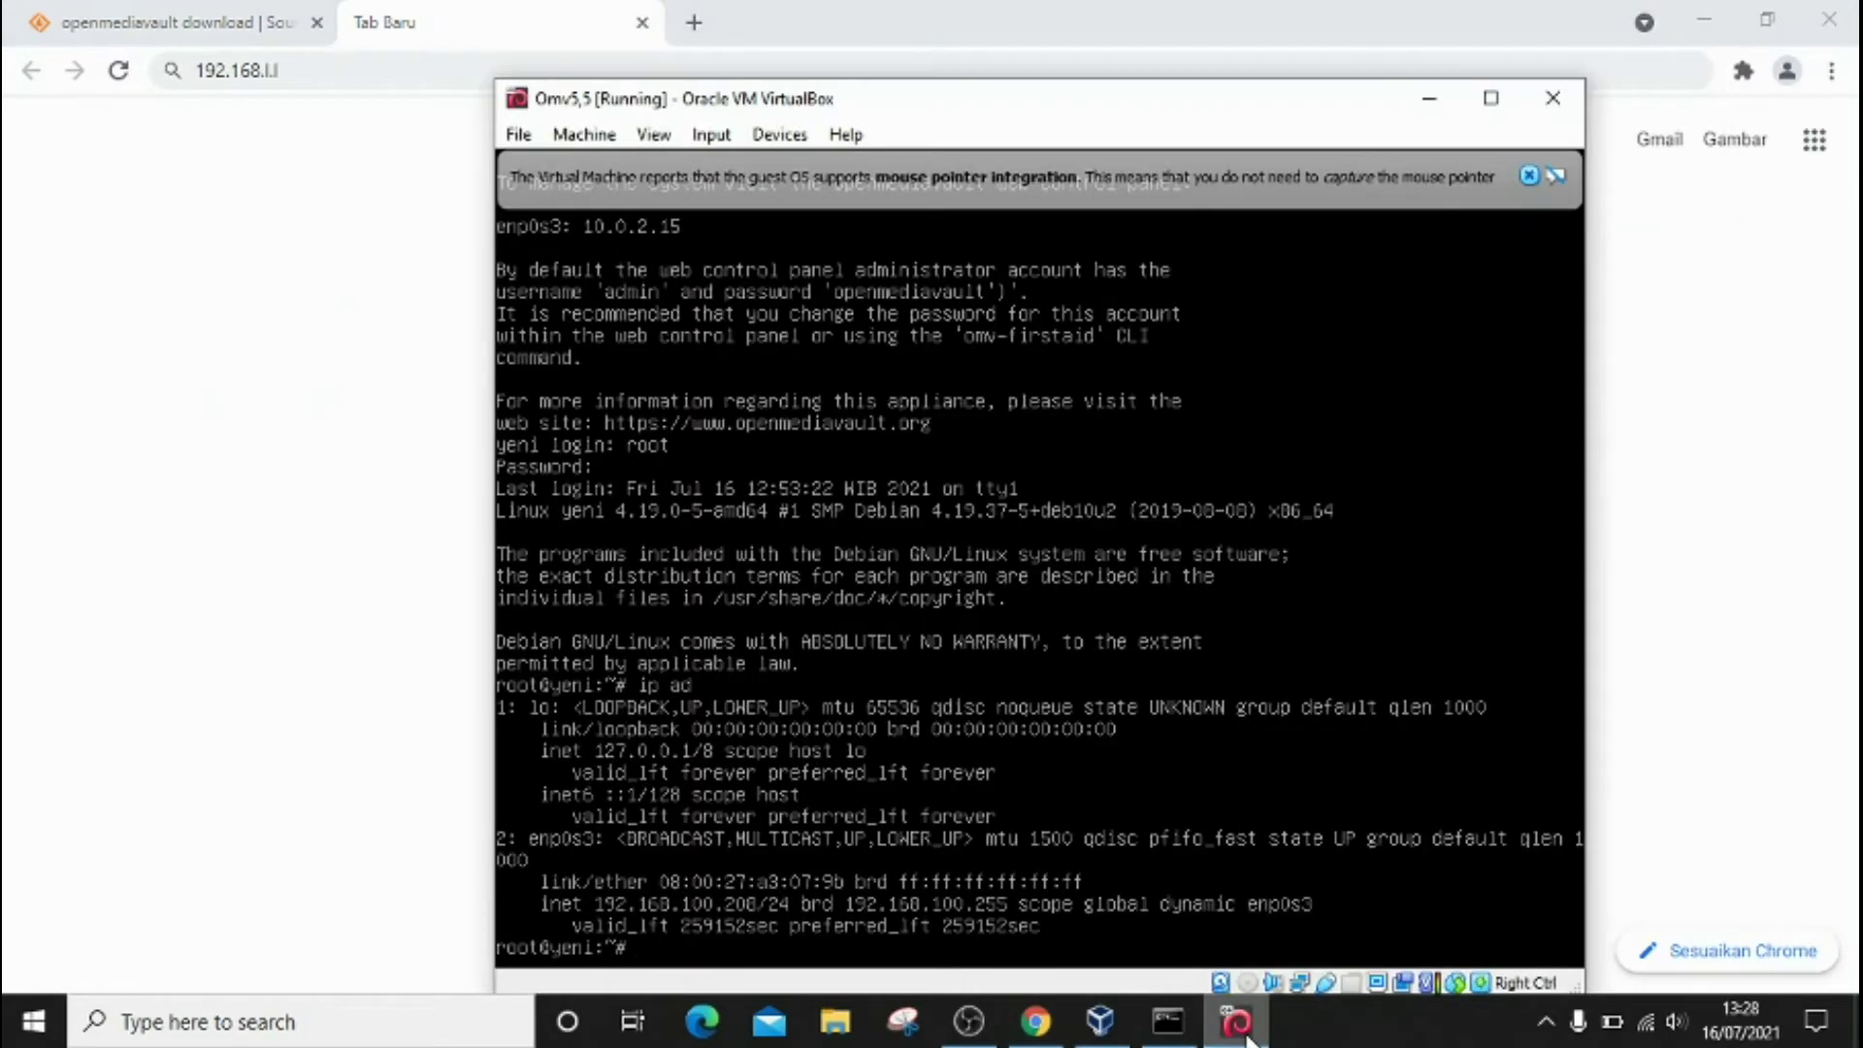
pyautogui.click(1242, 1028)
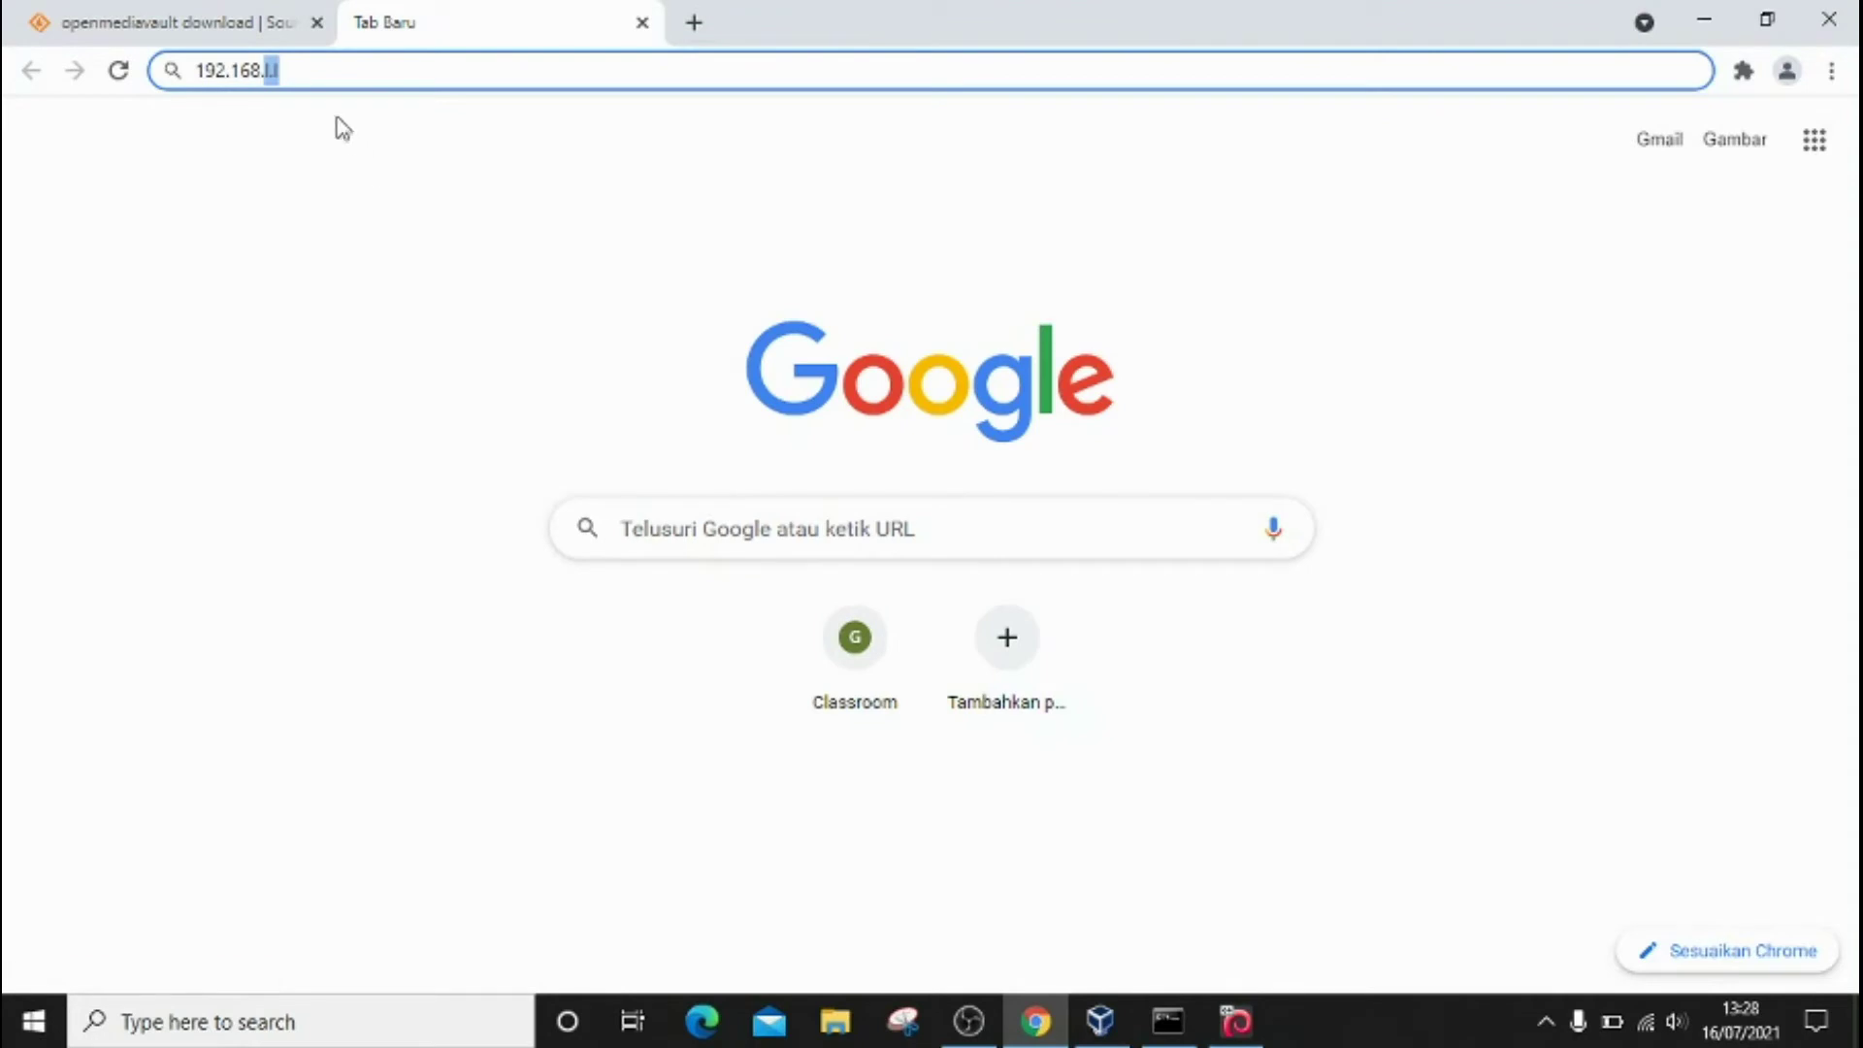
pyautogui.write('10')
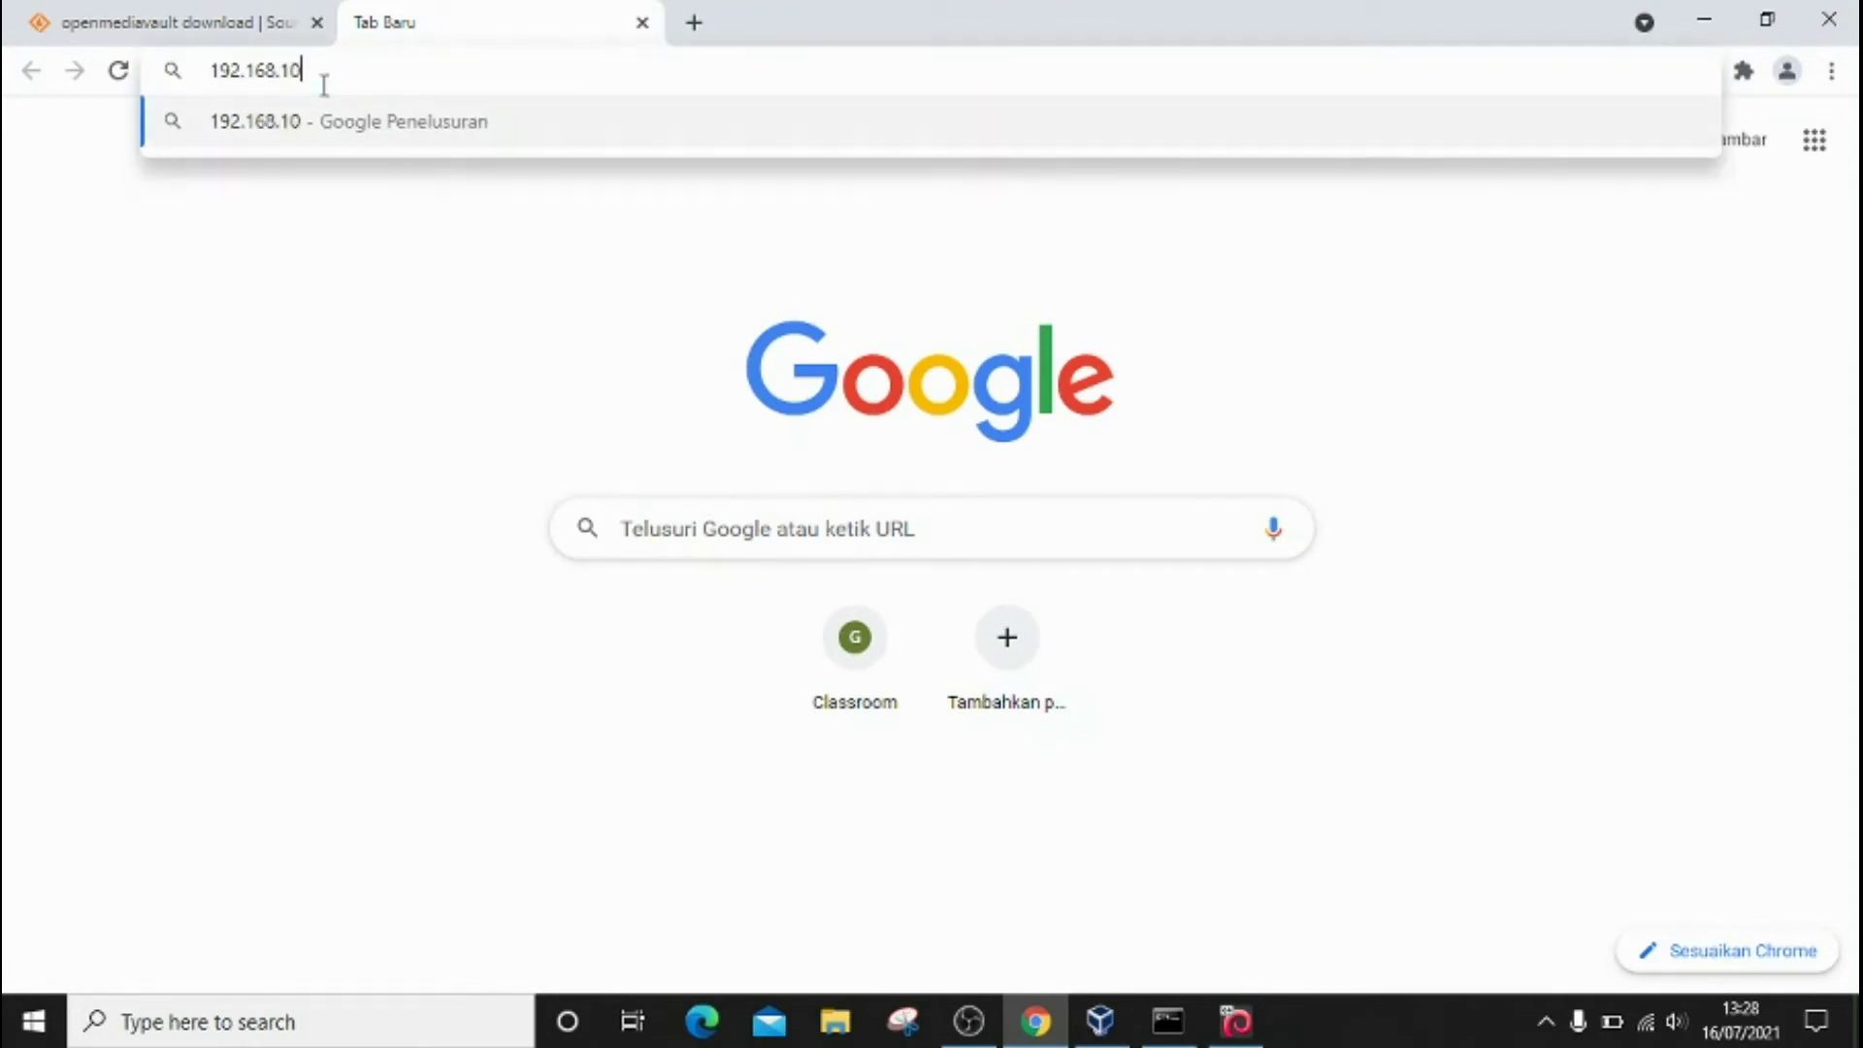
pyautogui.write('0.208')
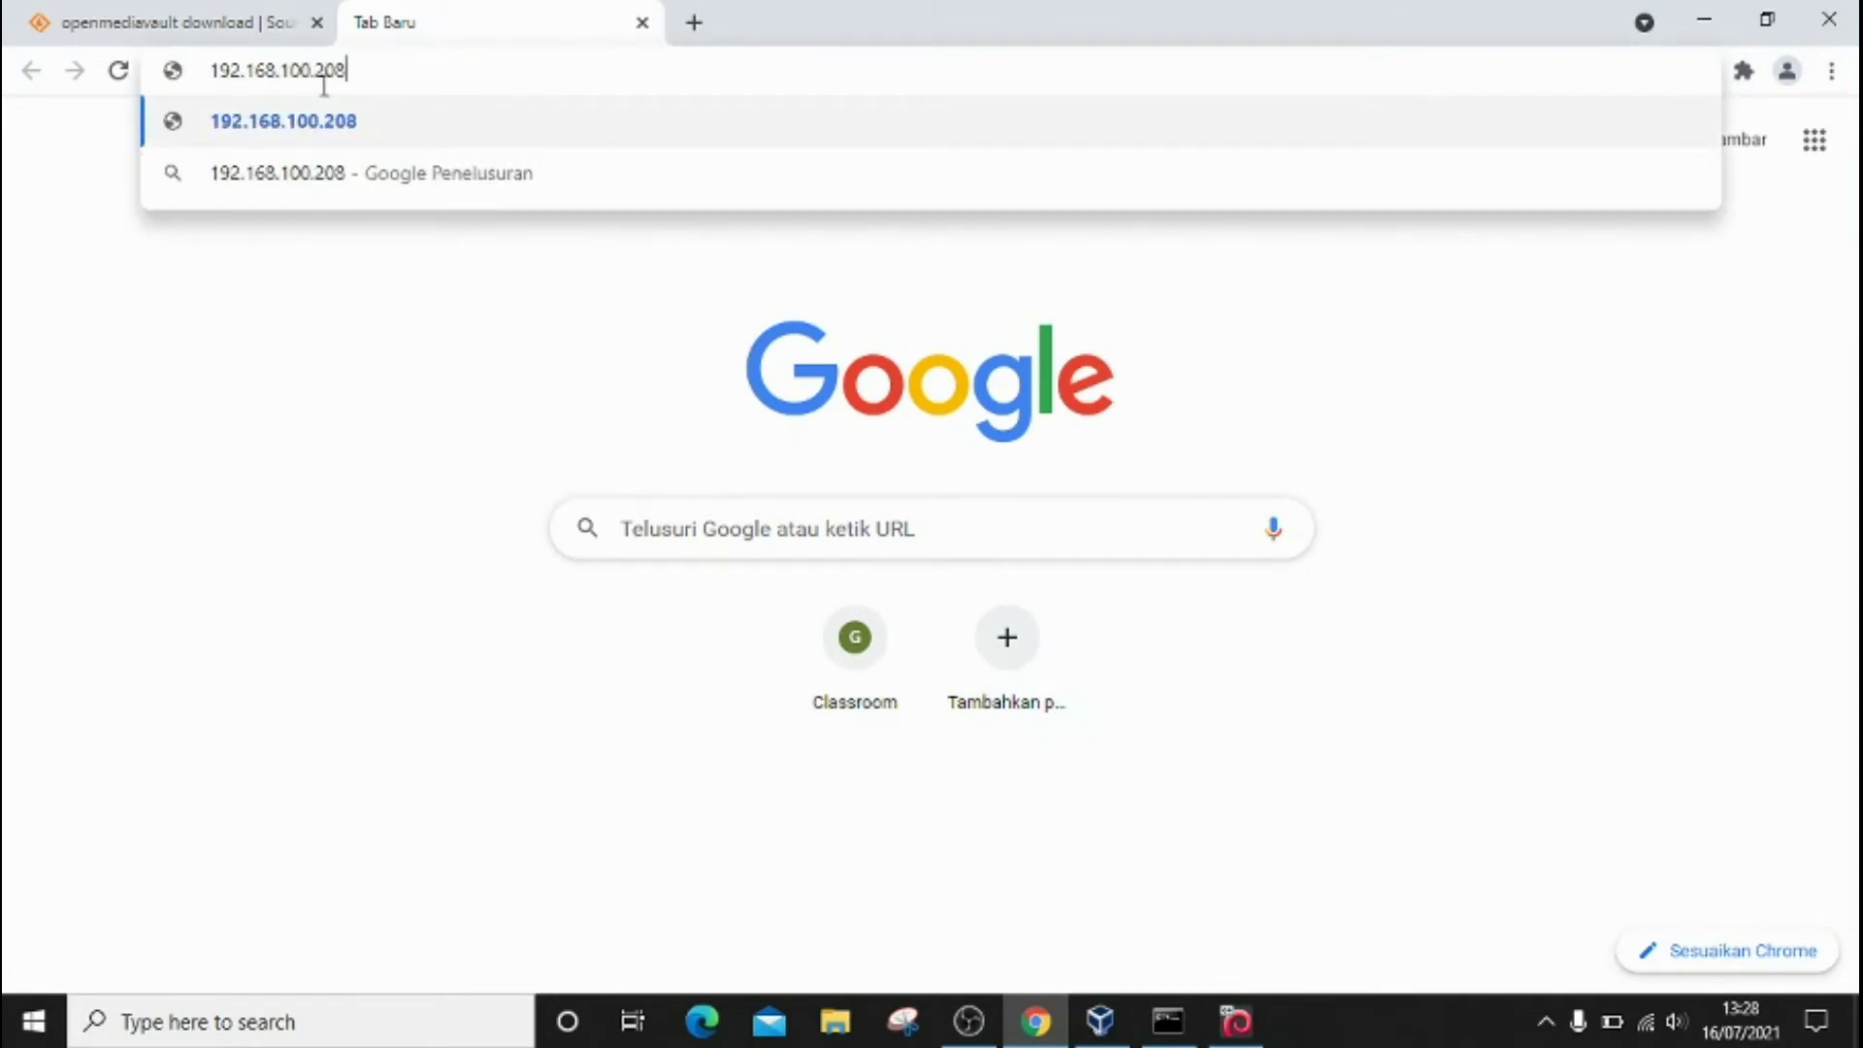
pyautogui.press('Return')
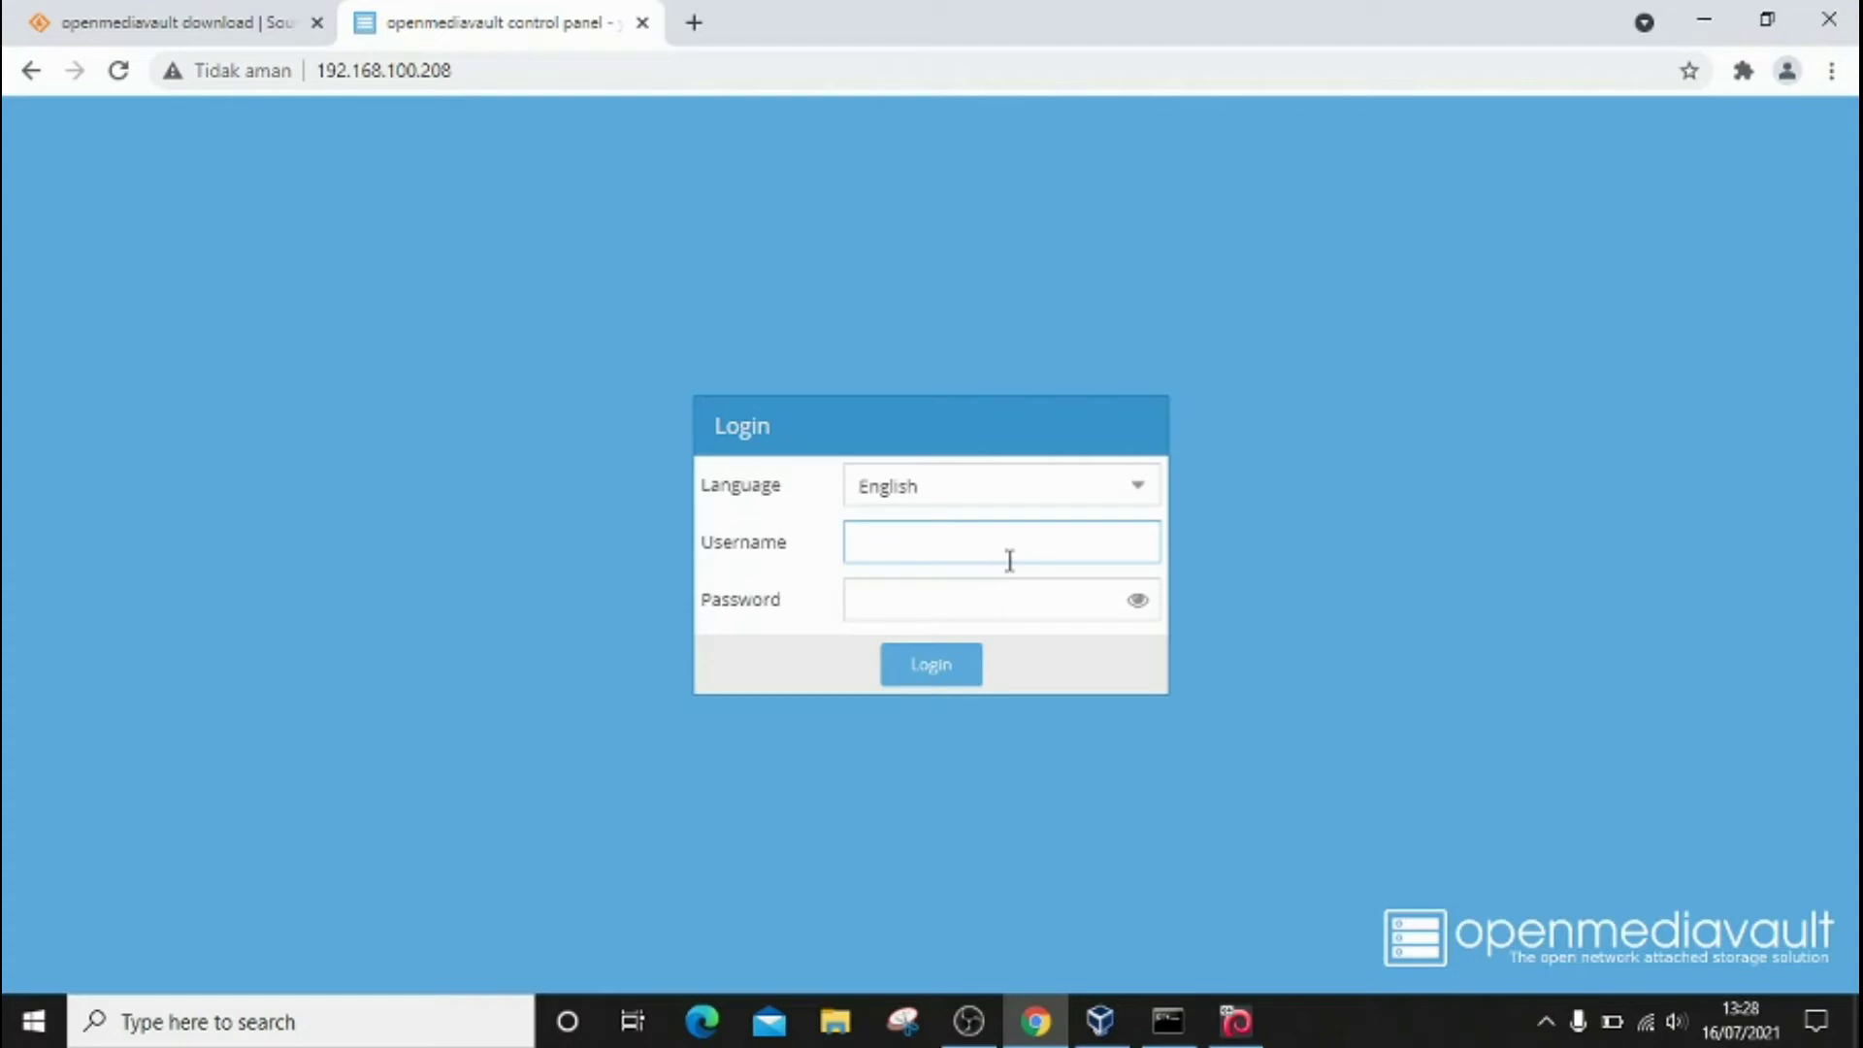
# Step: Log in as admin with the account password and dismiss Chrome's save-password bubble
pyautogui.write('admin')
pyautogui.click(1018, 604)
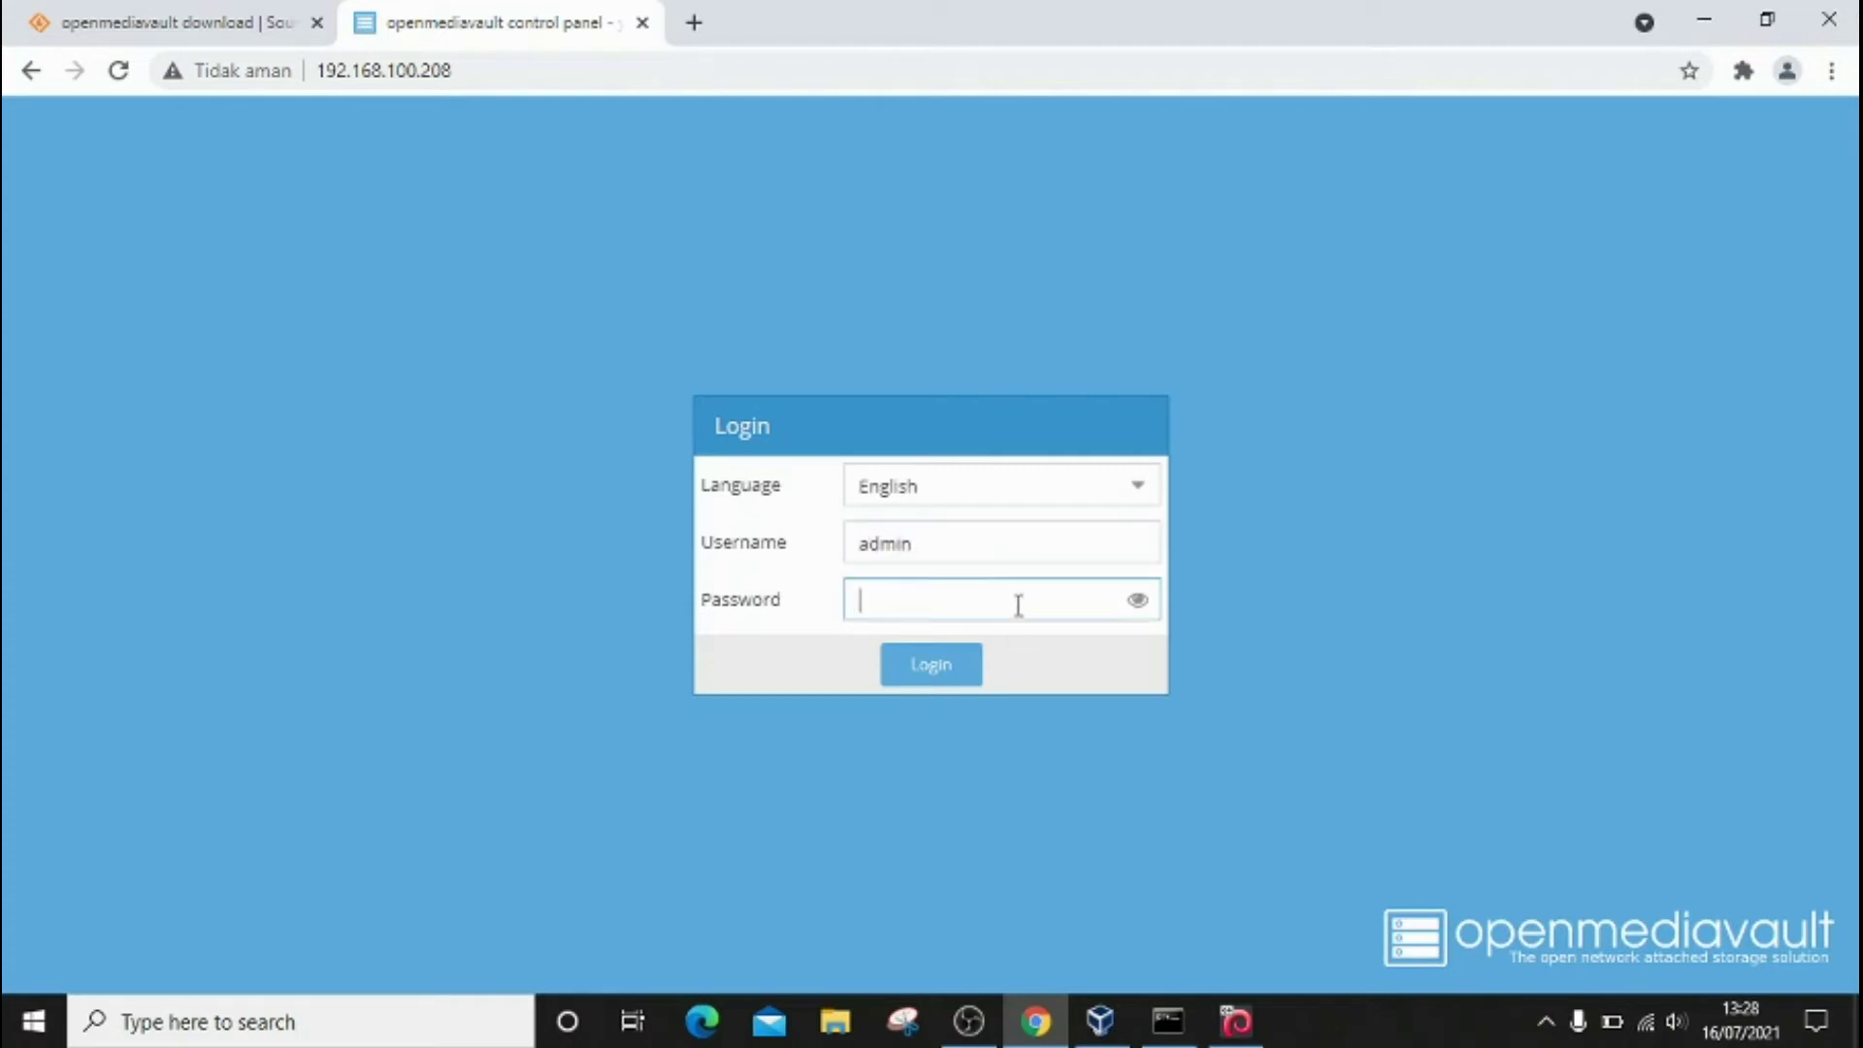
pyautogui.write('***************')
pyautogui.click(944, 666)
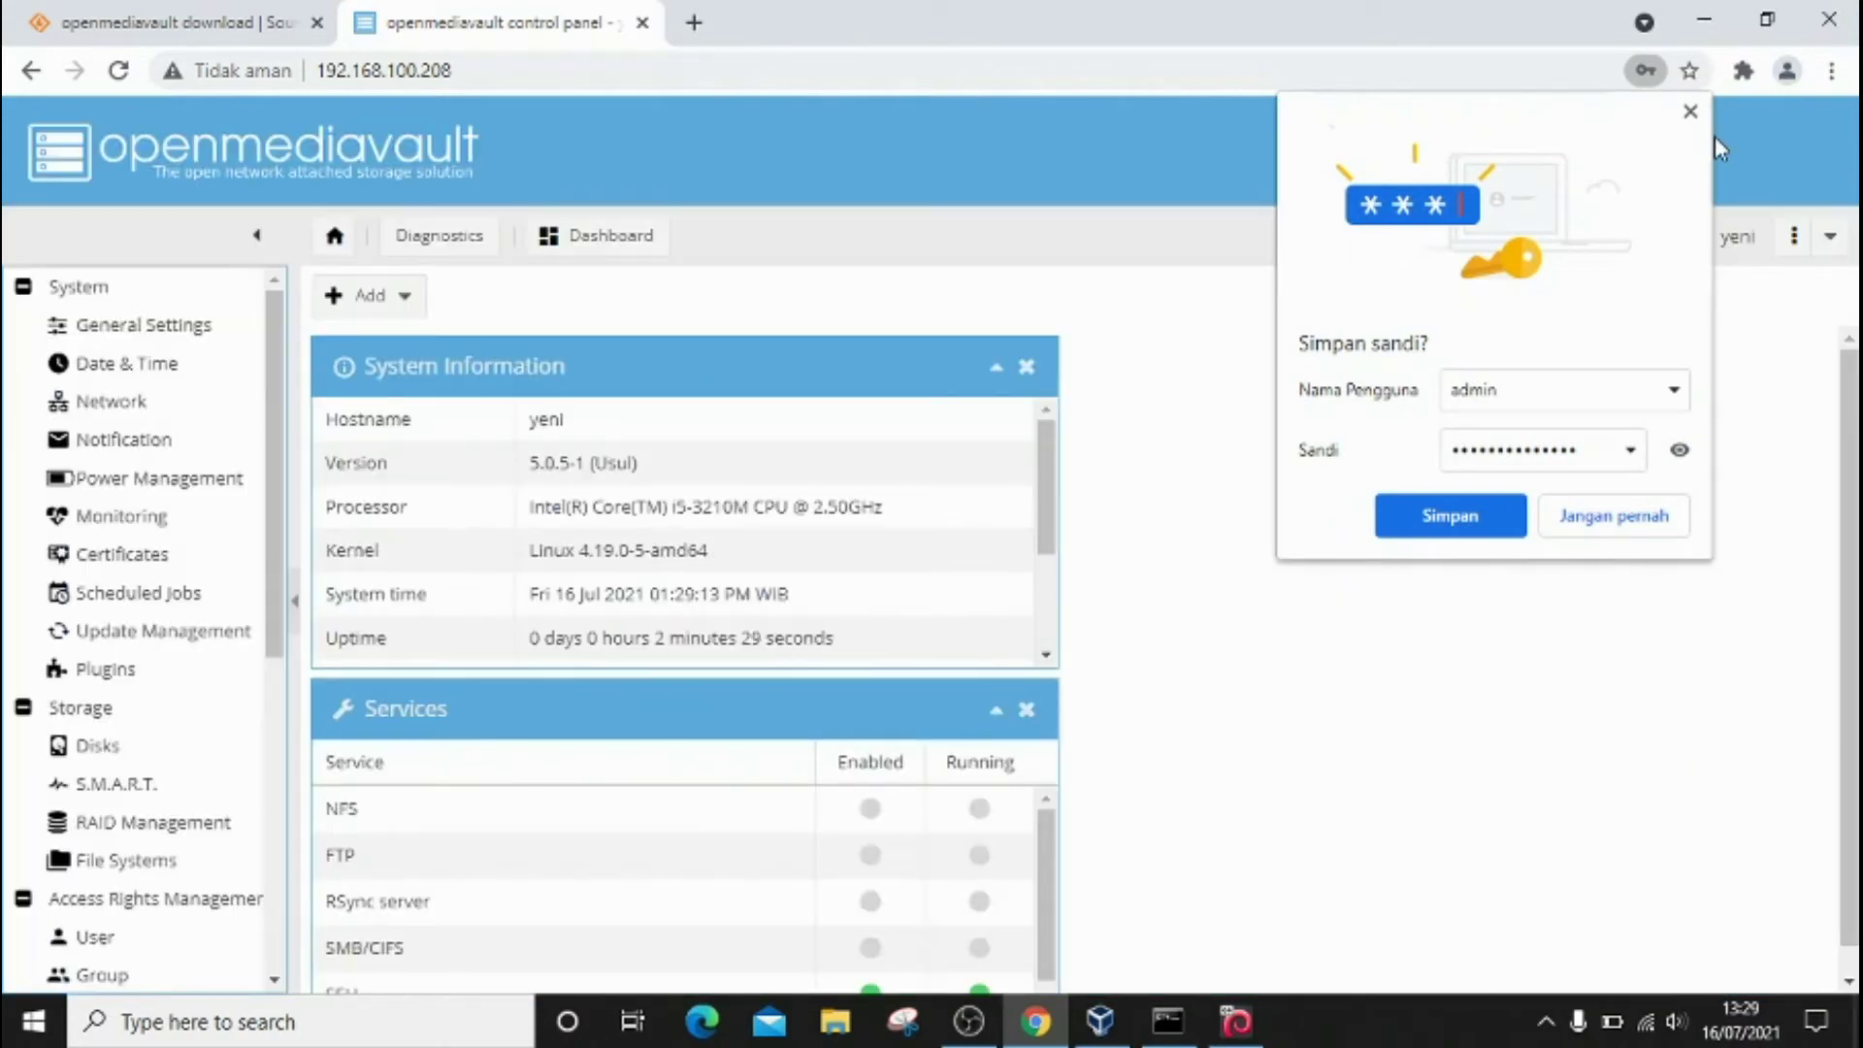
pyautogui.click(1690, 113)
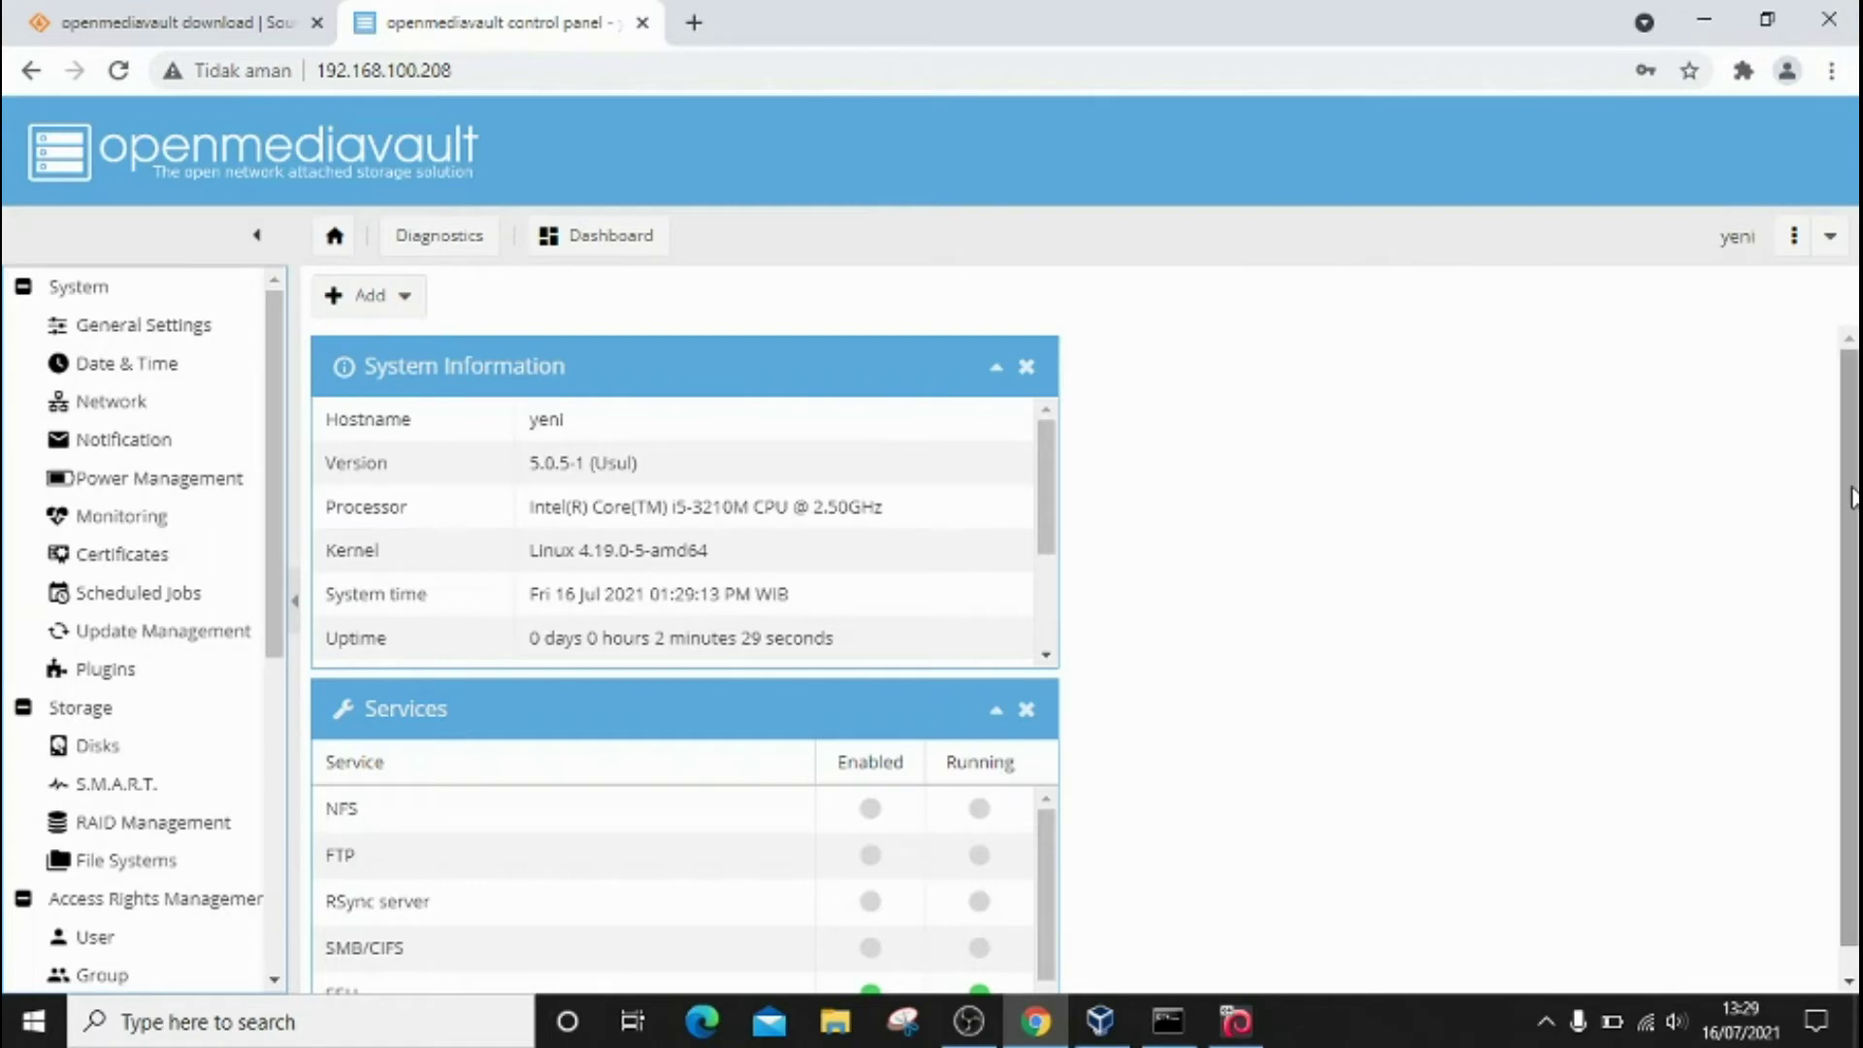
# Step: Scroll through the dashboard's System Information, Services and sidebar menu, then switch to VirtualBox Manager
pyautogui.scroll(-1, 1854, 514)
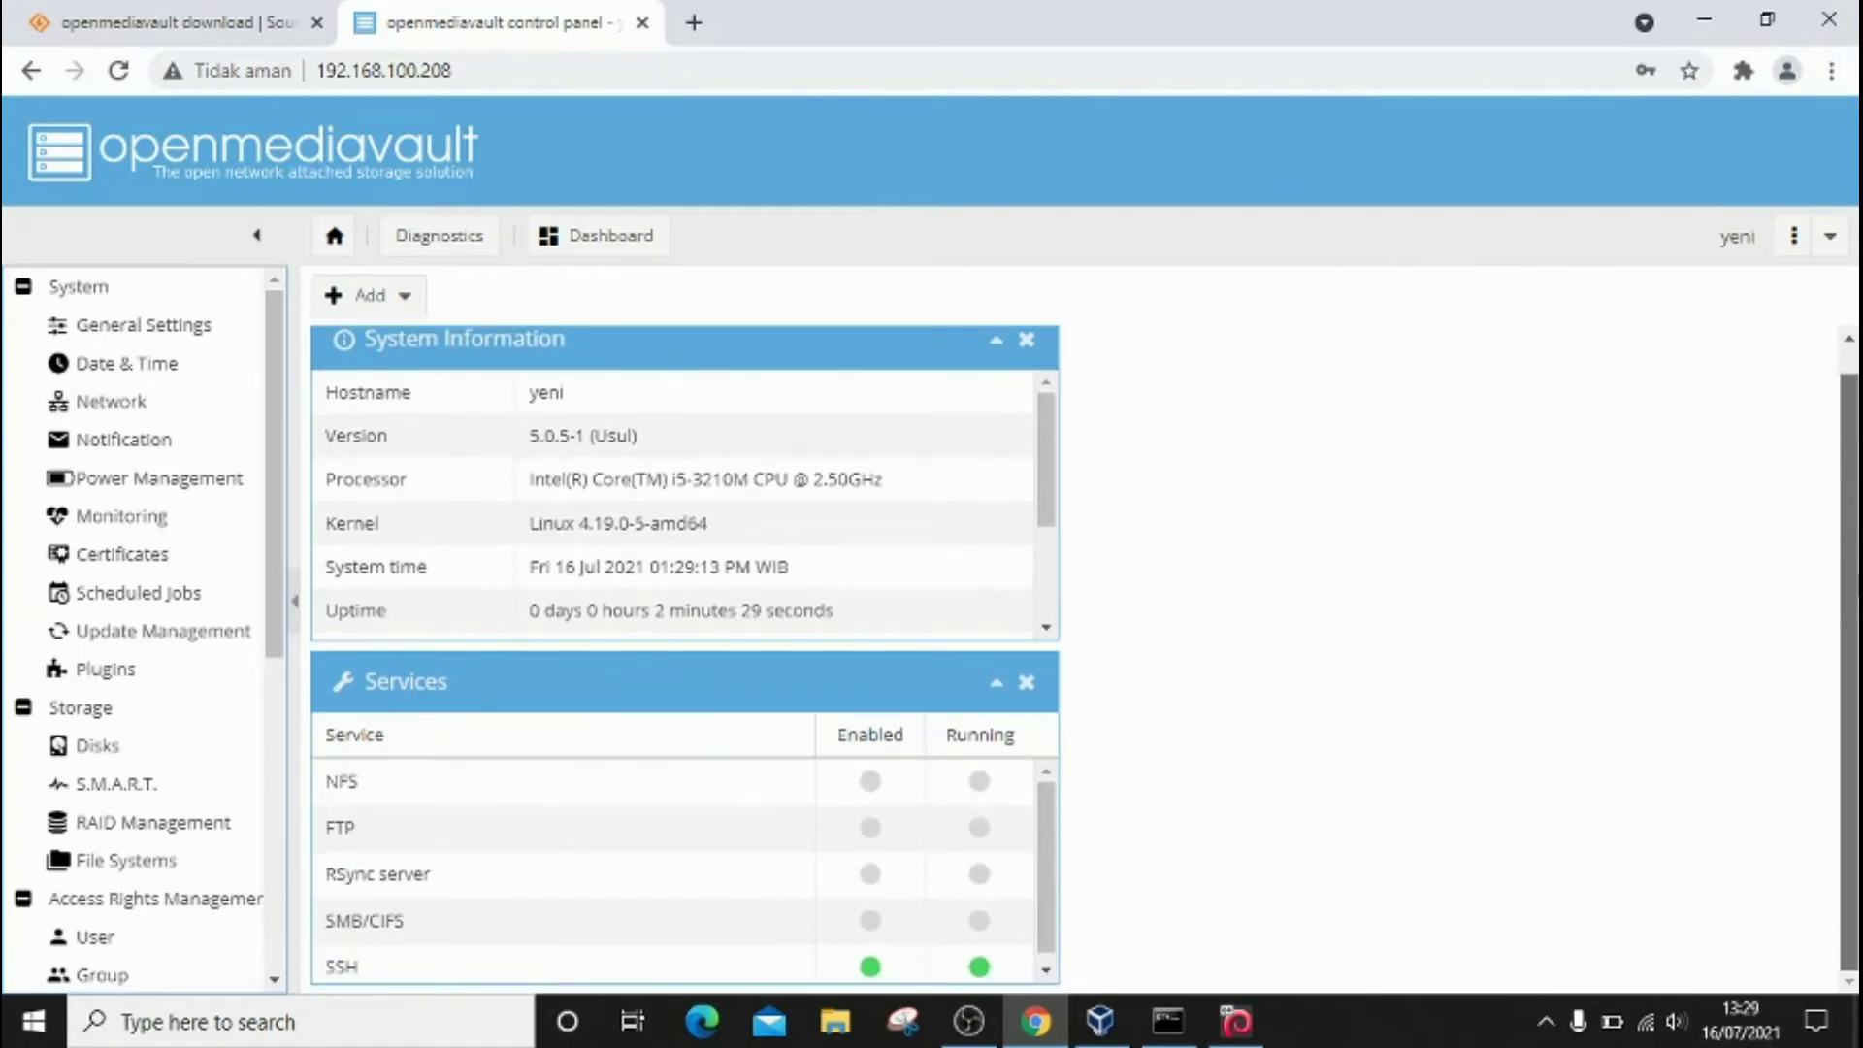
pyautogui.moveTo(1858, 579); pyautogui.dragTo(1851, 364)
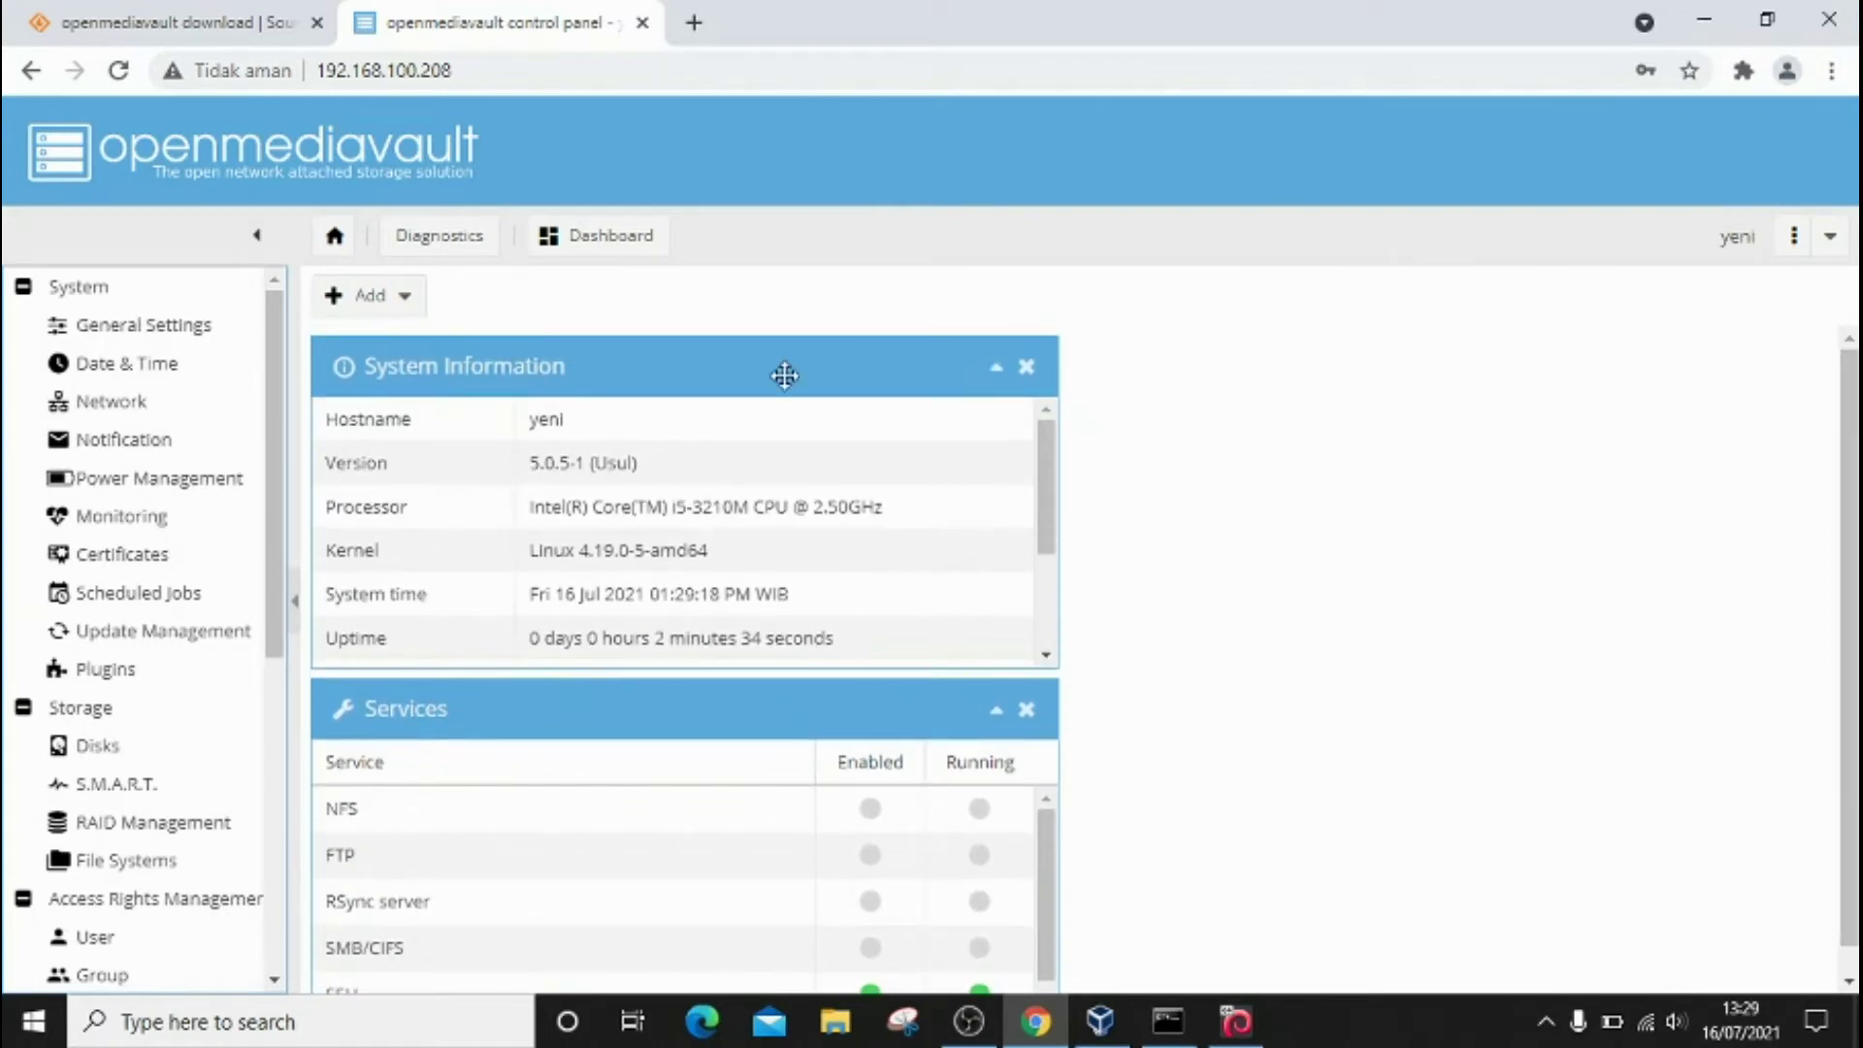
pyautogui.moveTo(269, 573); pyautogui.dragTo(279, 470)
pyautogui.moveTo(283, 621); pyautogui.dragTo(298, 494)
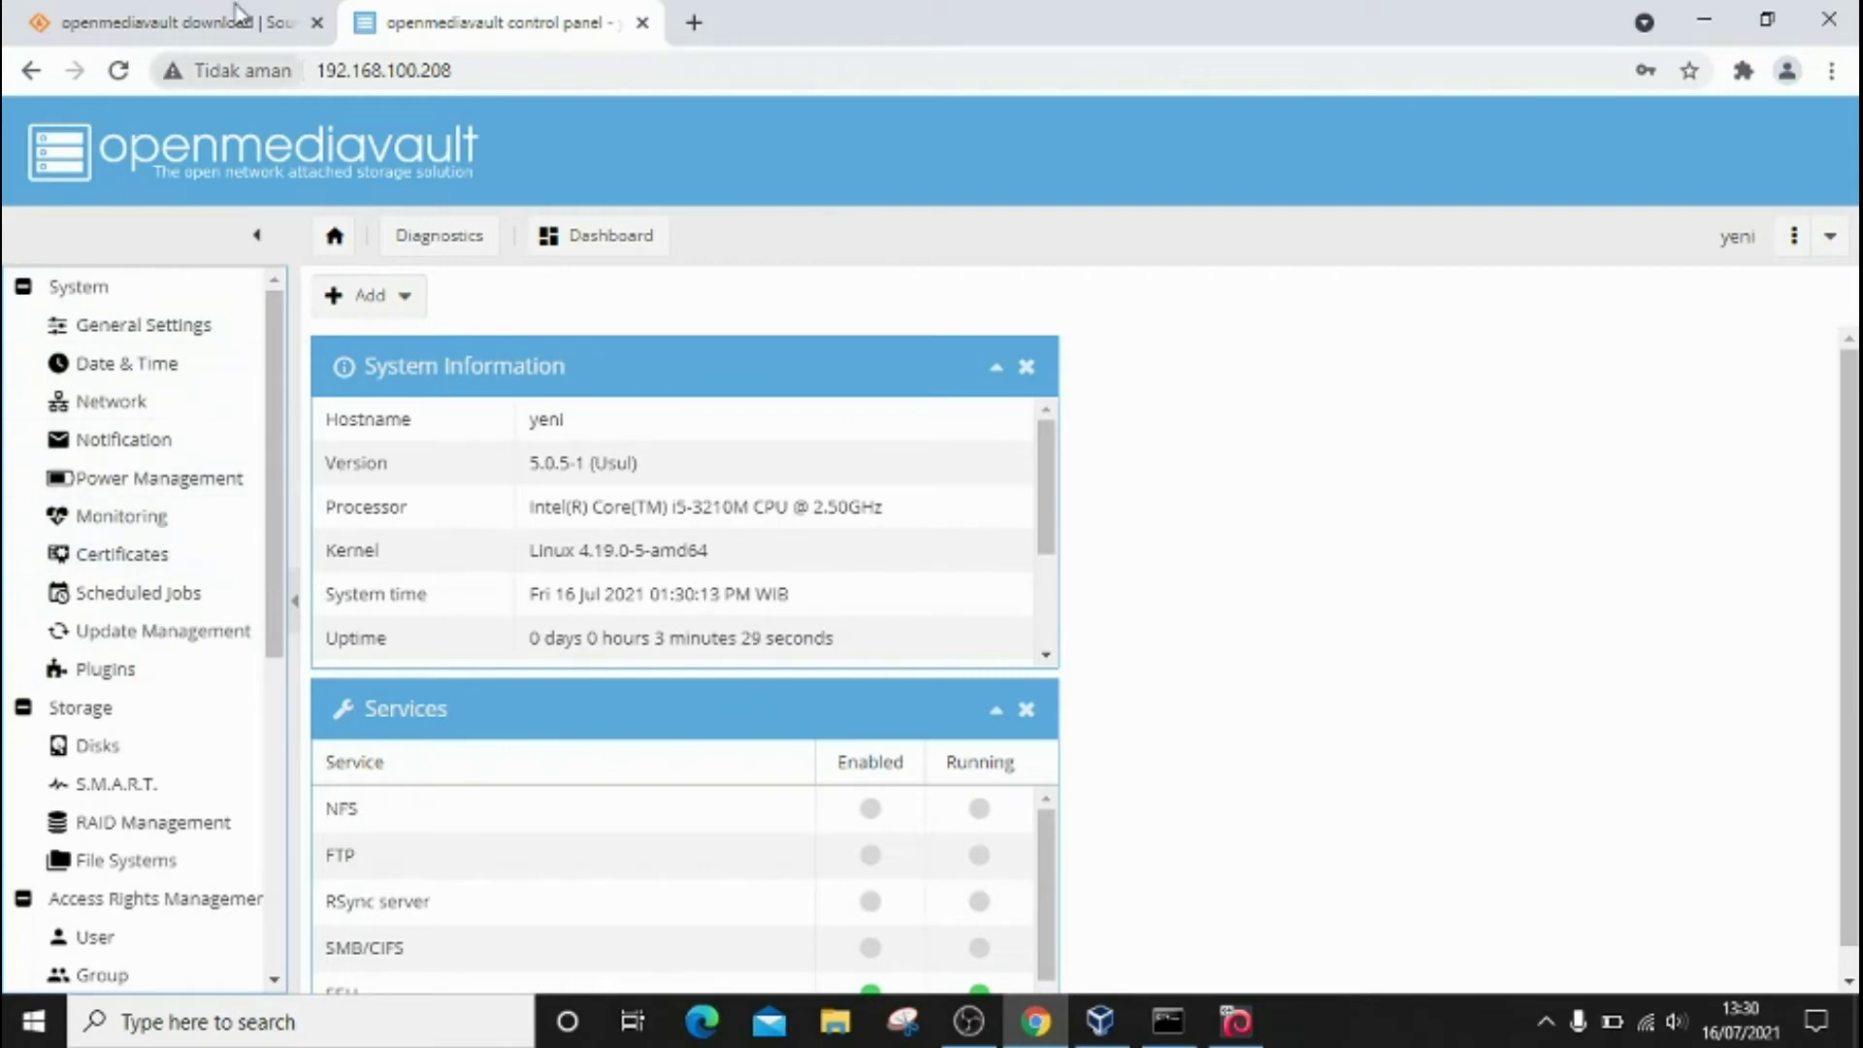
pyautogui.click(1060, 1038)
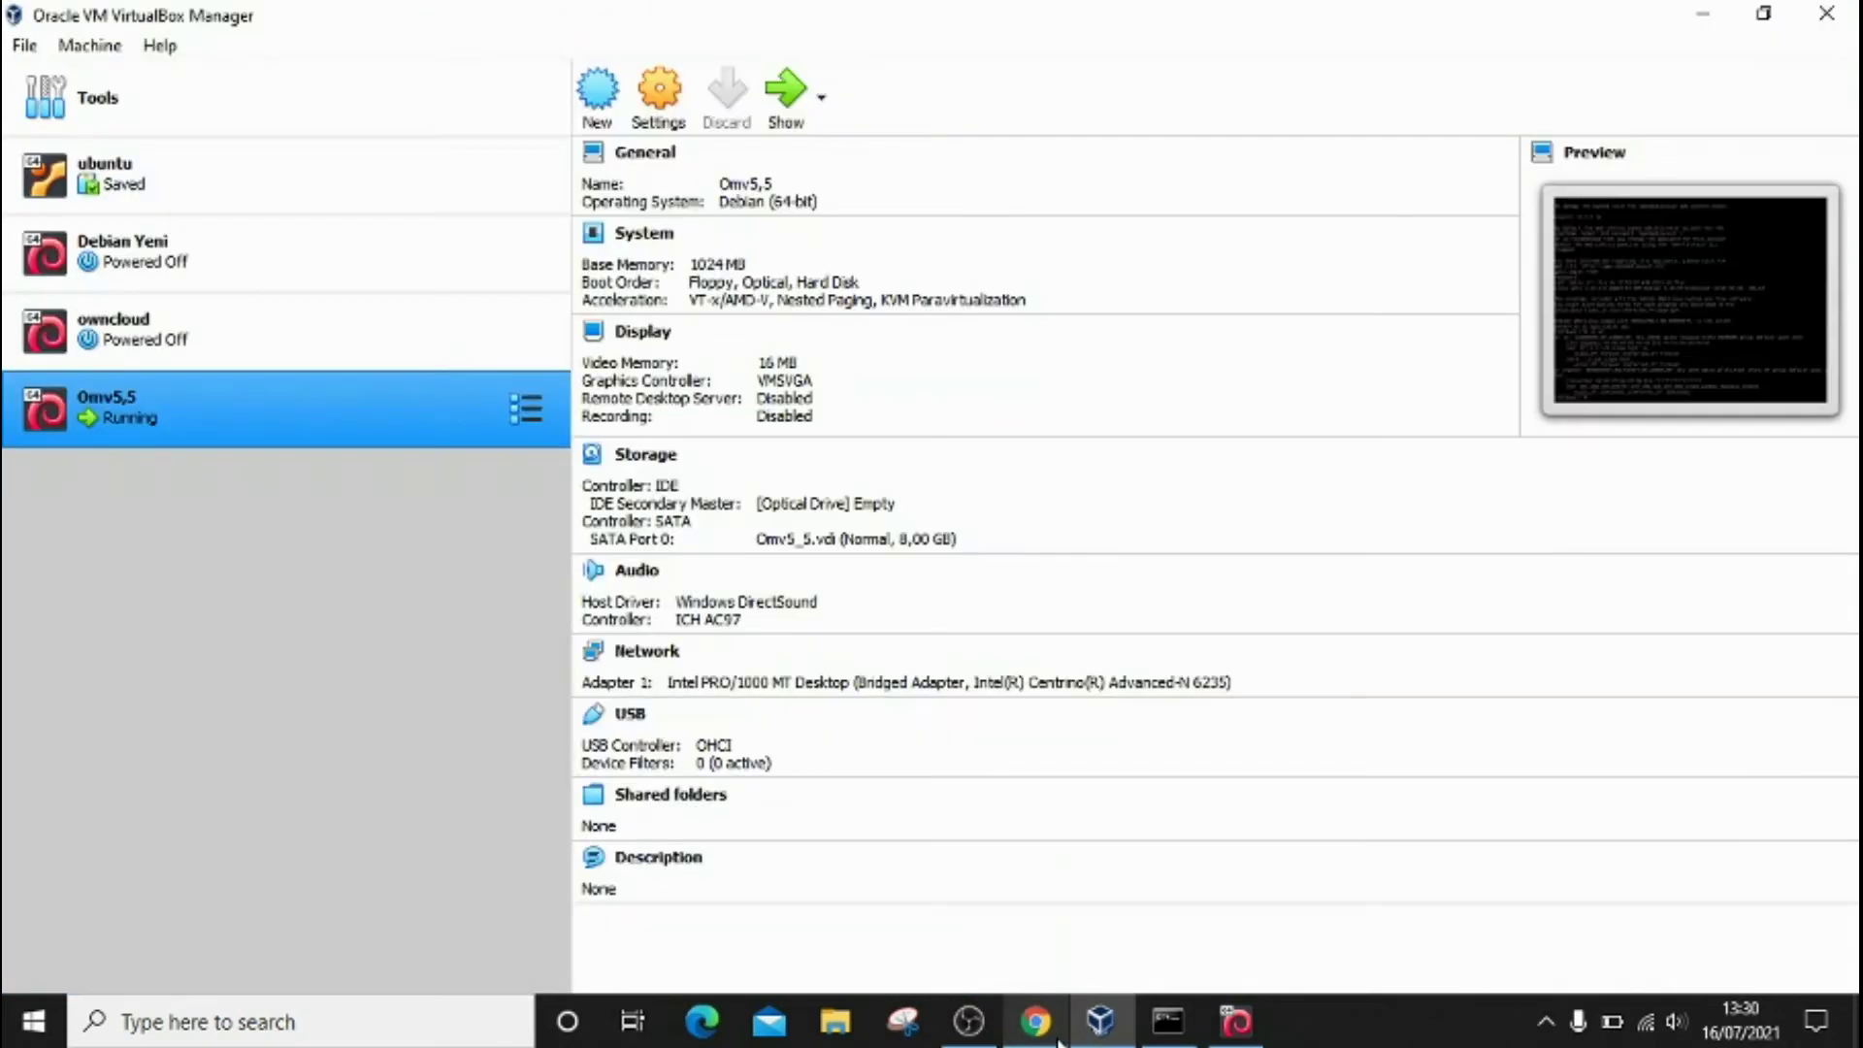
# Step: Search Google in a new tab for 'omv-extras.org plugin'
pyautogui.click(1059, 1038)
pyautogui.hotkey('ctrl', 't')
pyautogui.click(854, 525)
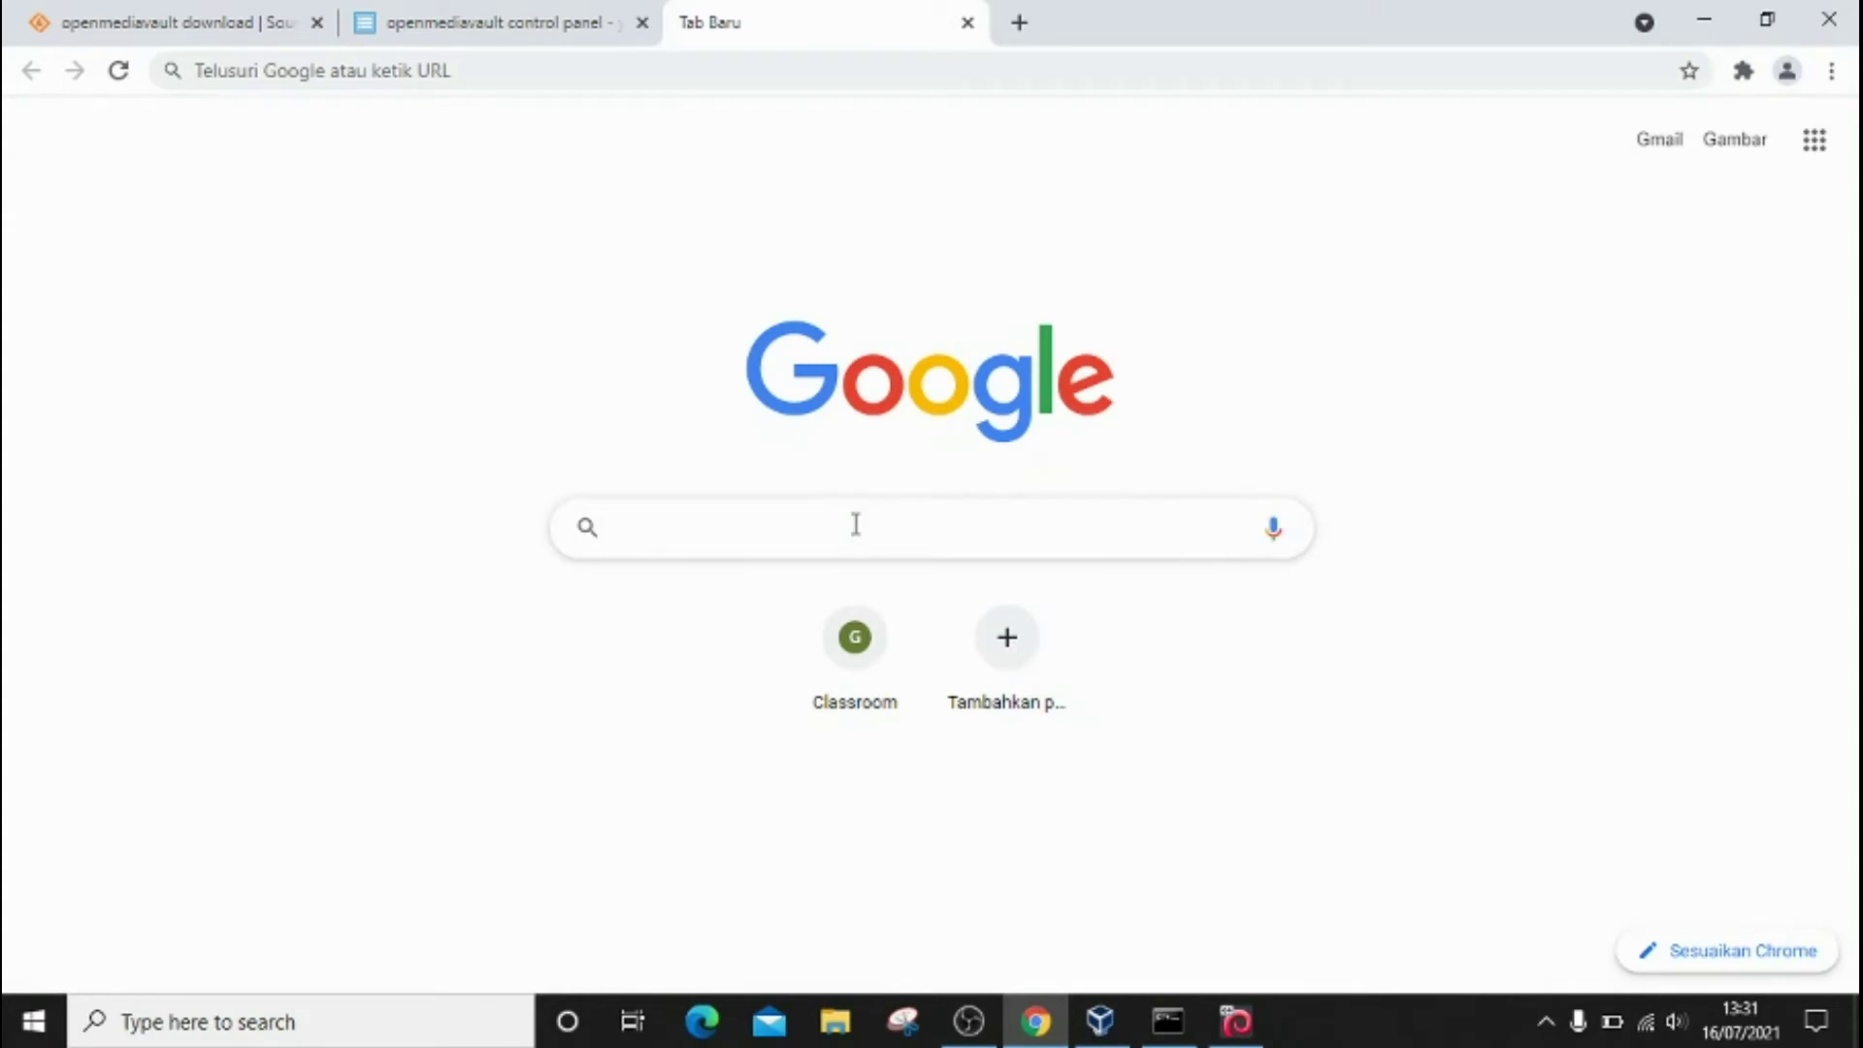
pyautogui.write('om')
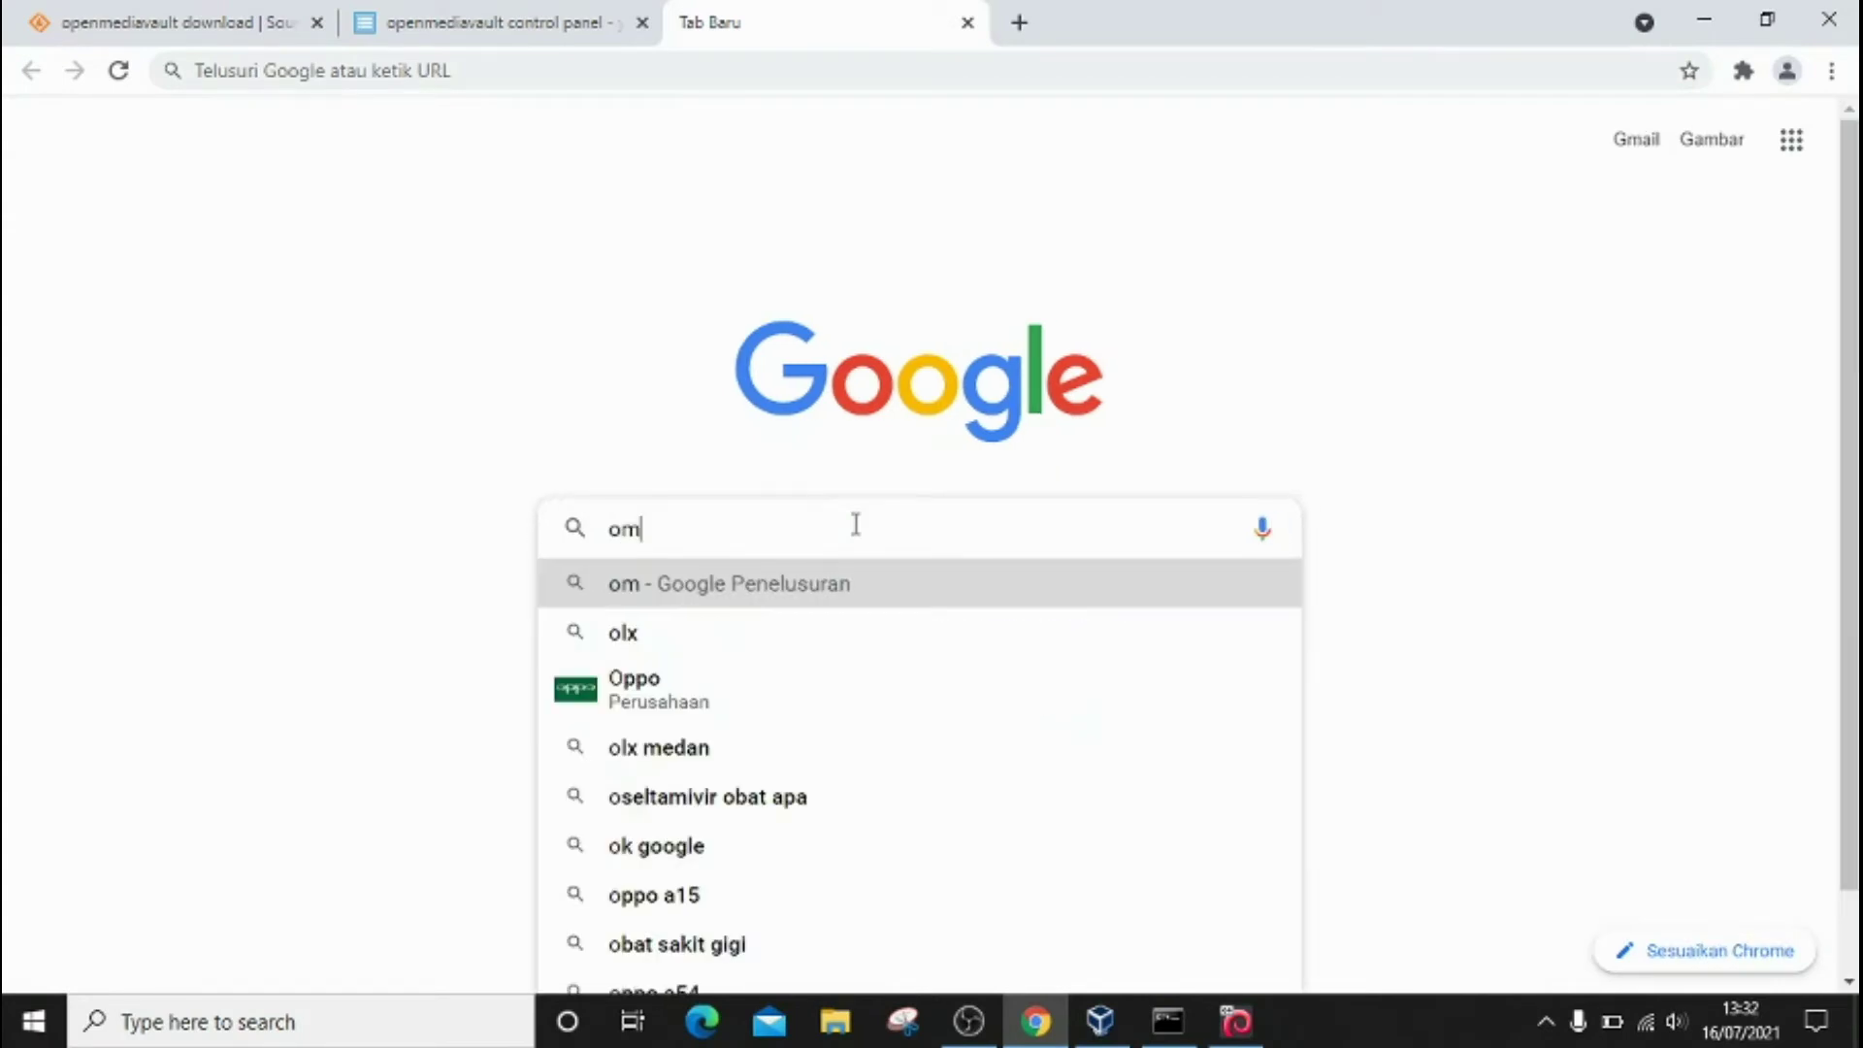
pyautogui.write('v-')
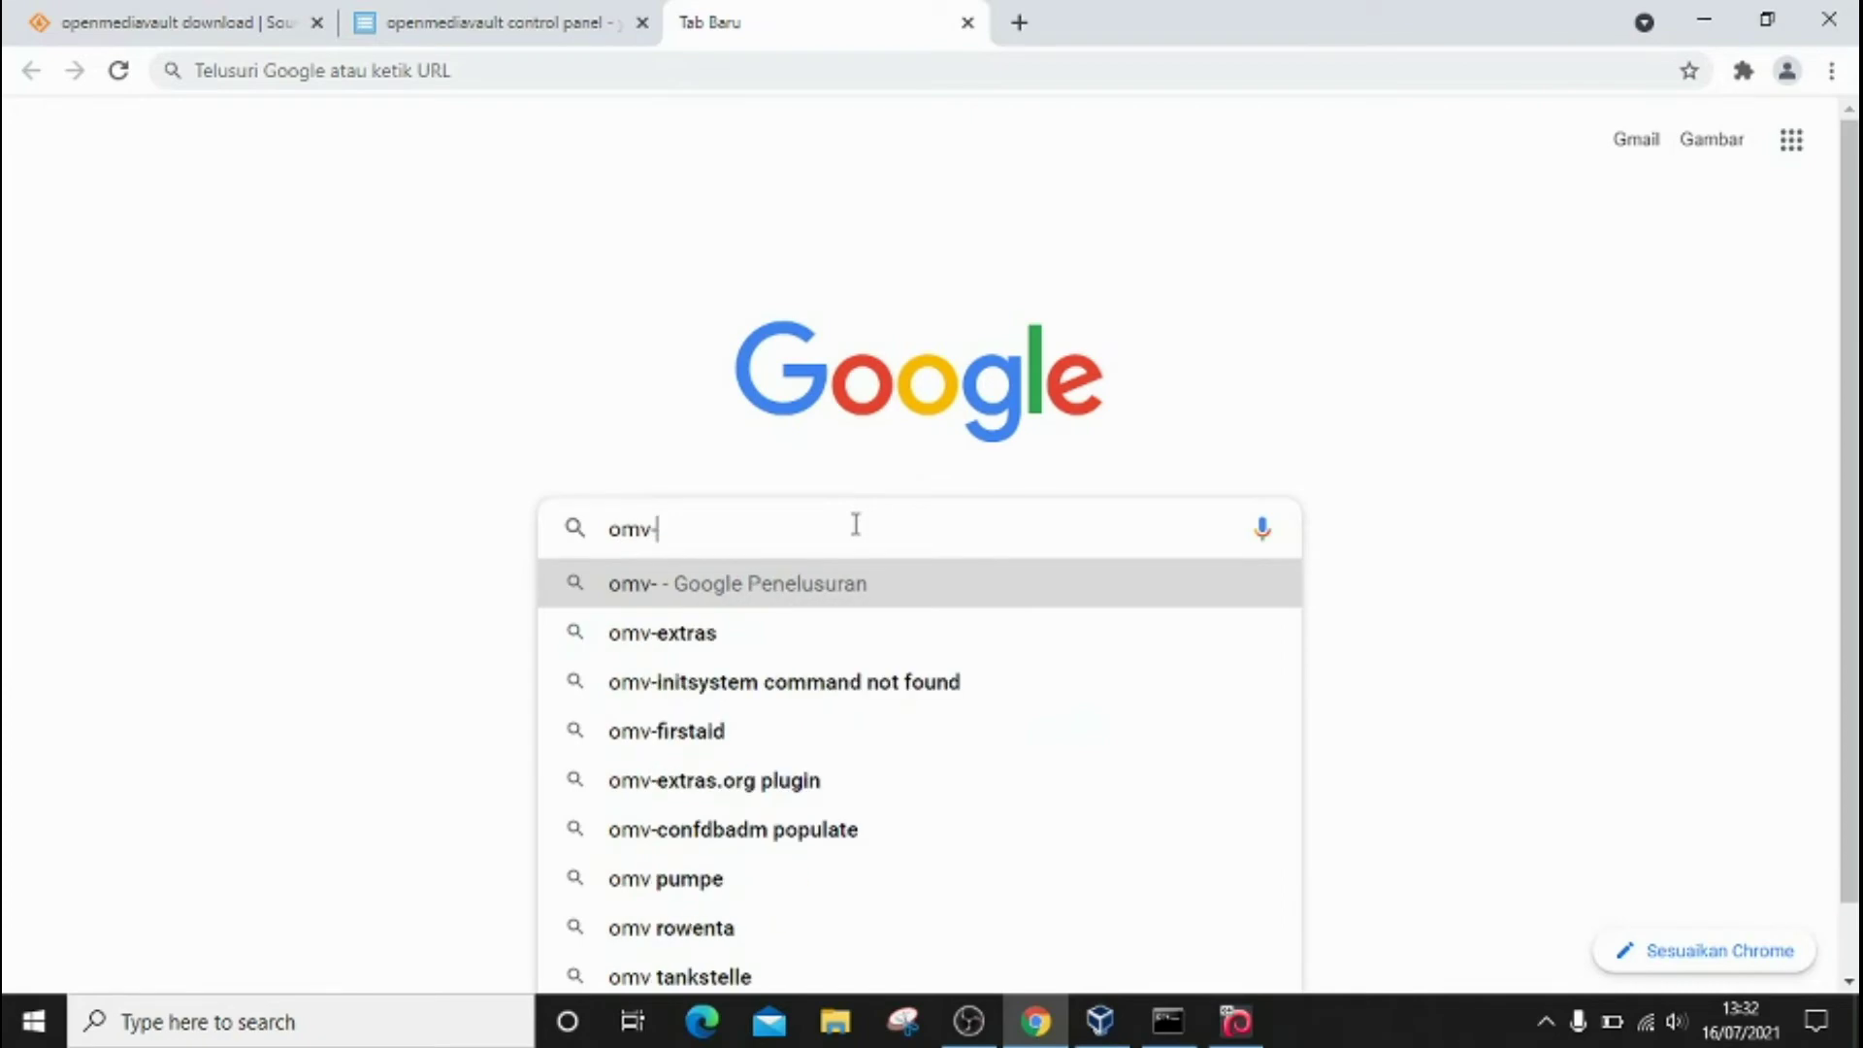
pyautogui.write('extras')
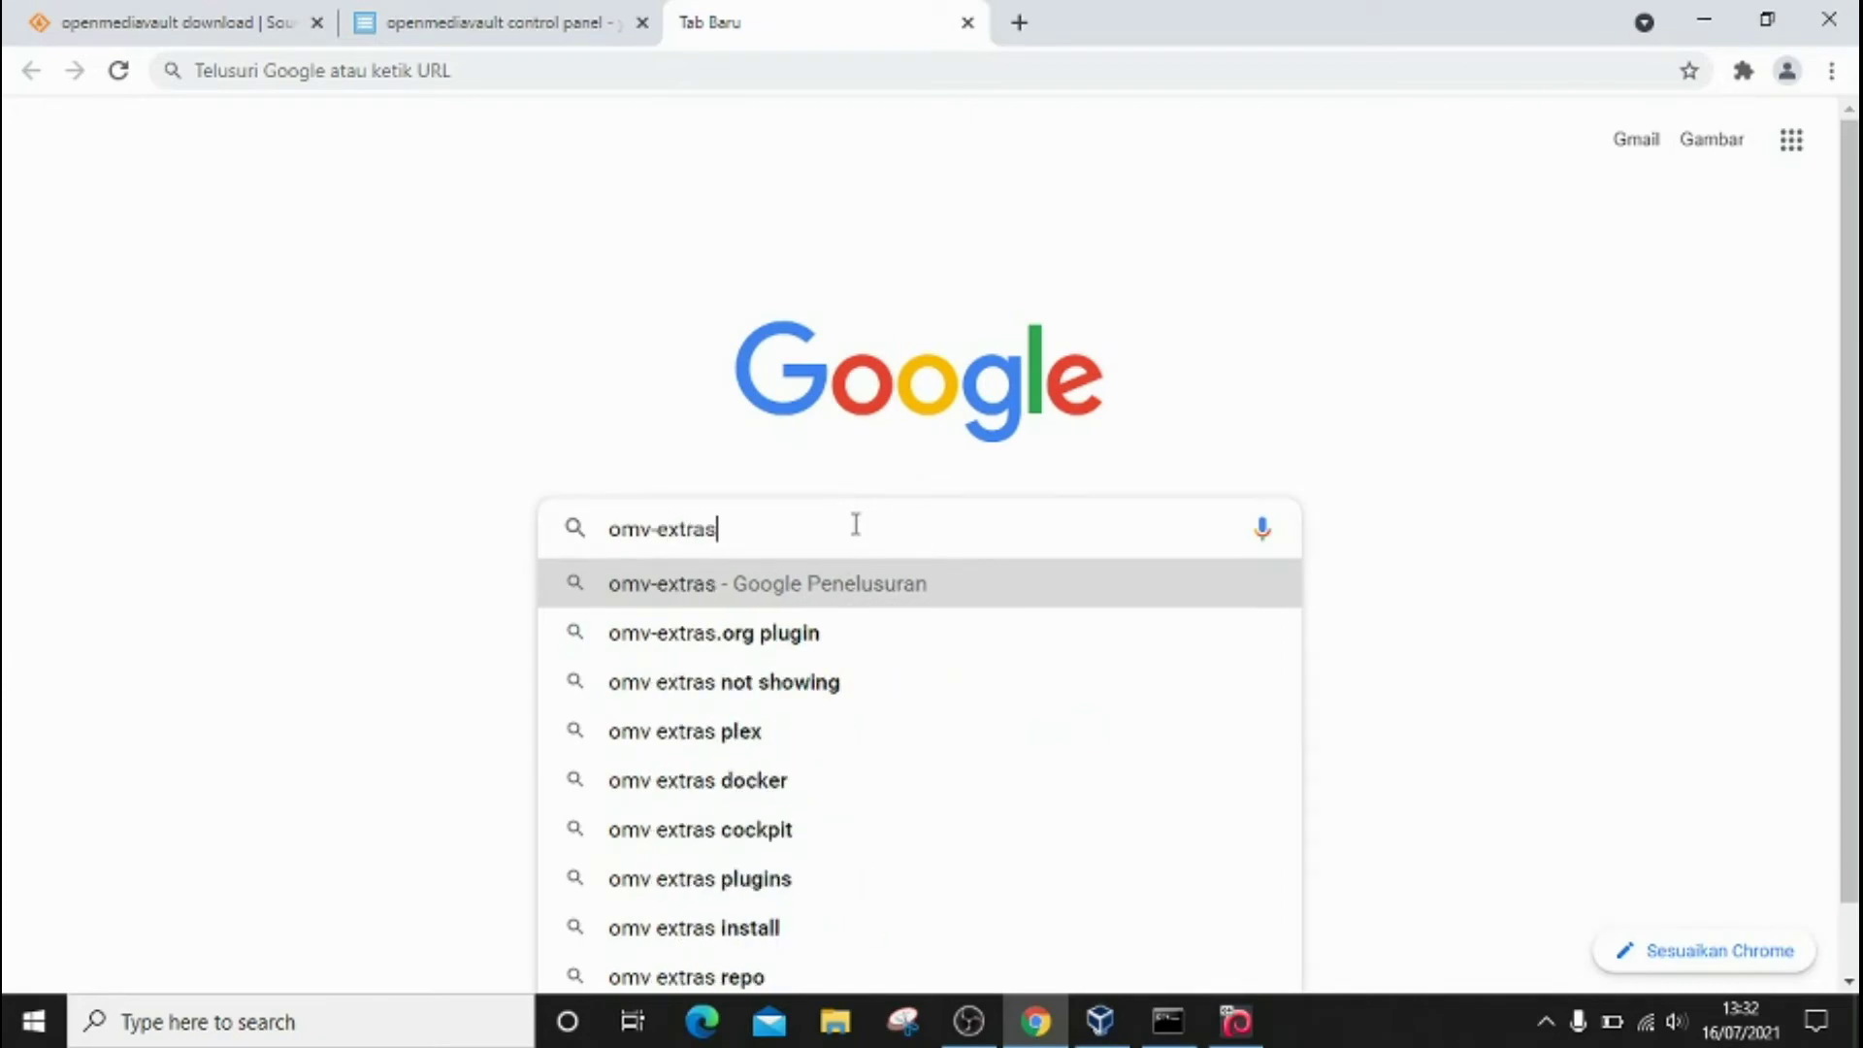
pyautogui.press('Down')
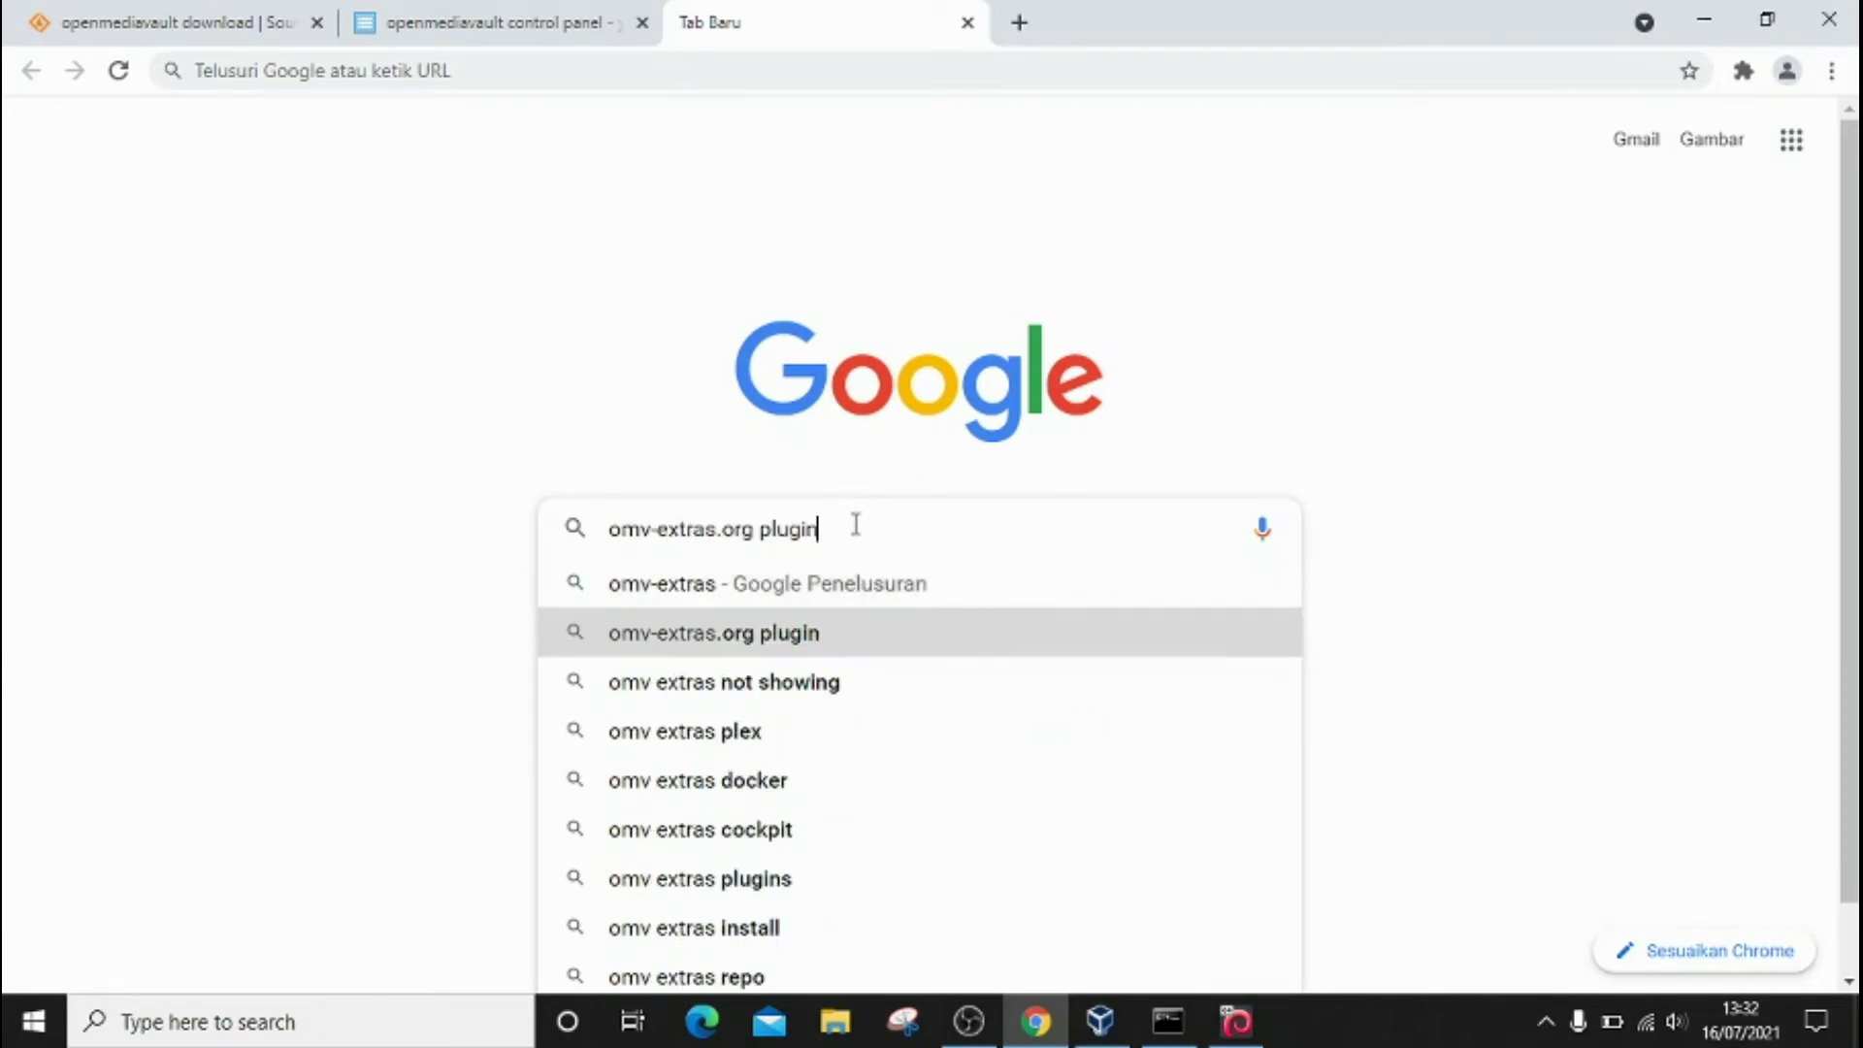
pyautogui.press('Return')
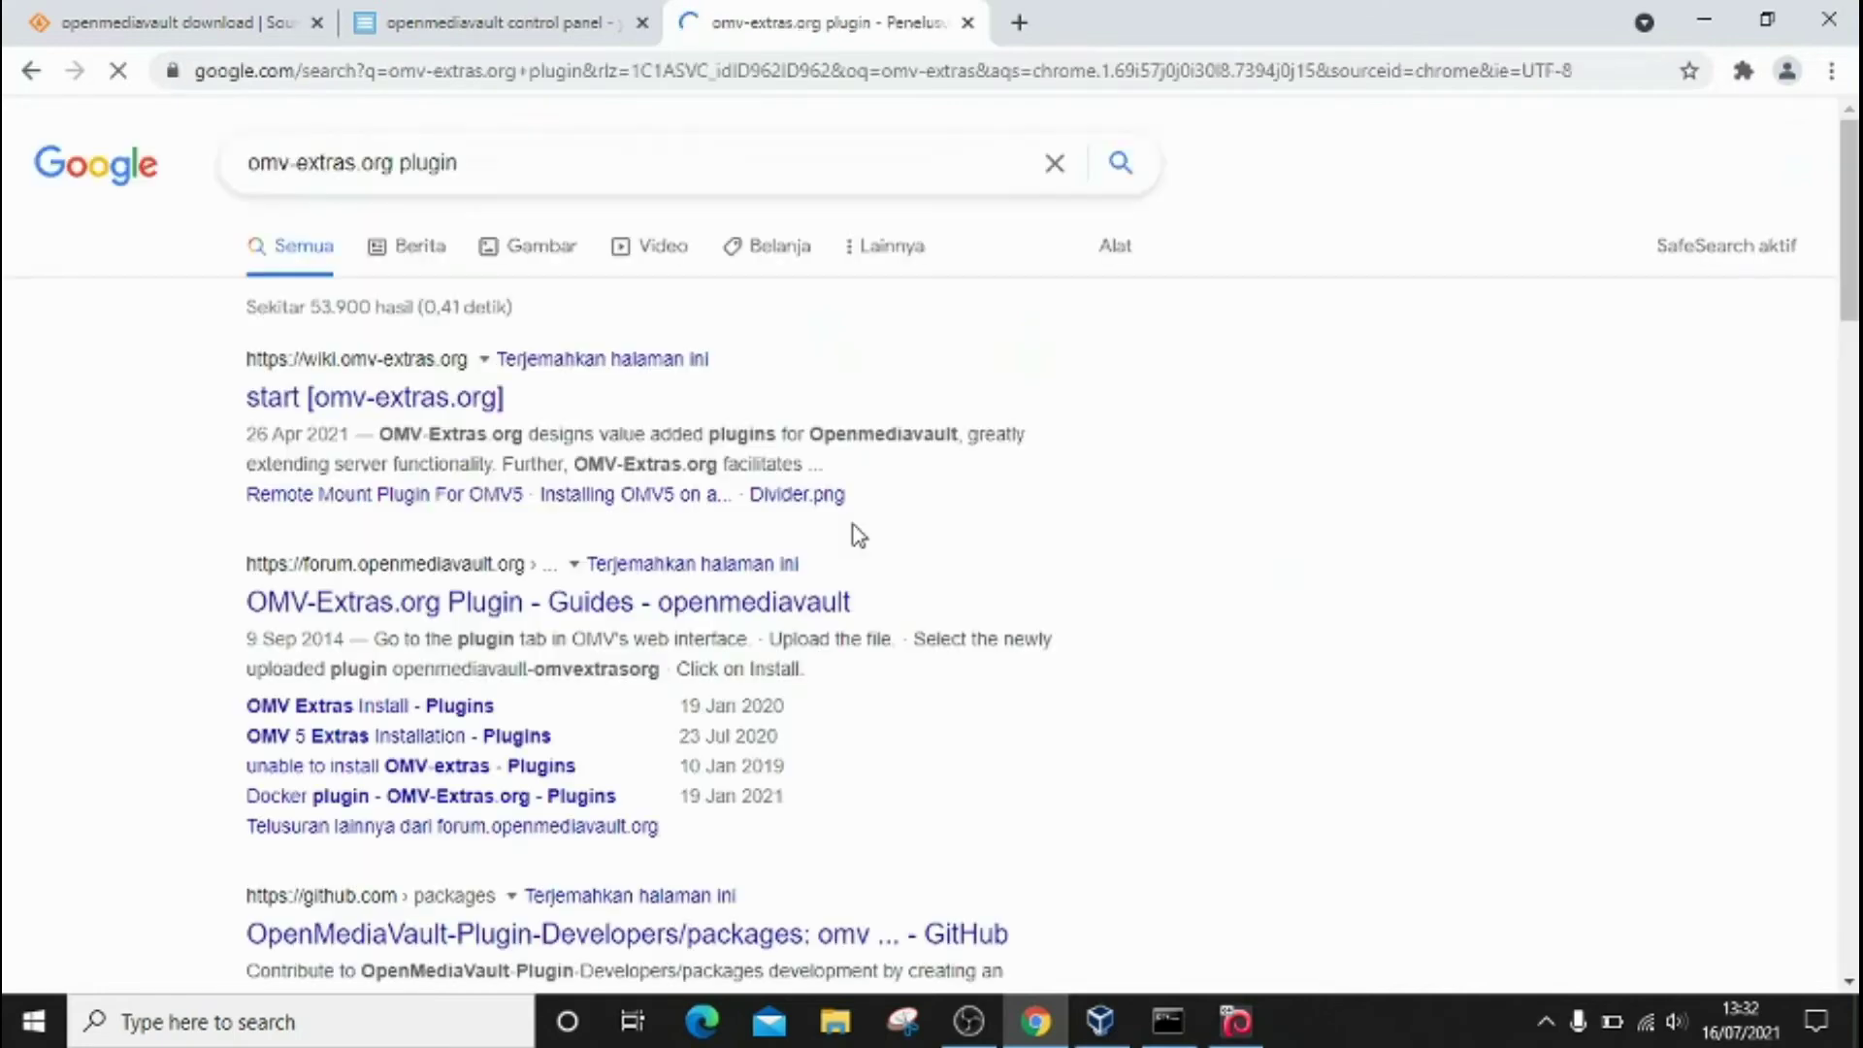
pyautogui.scroll(-1, 196, 359)
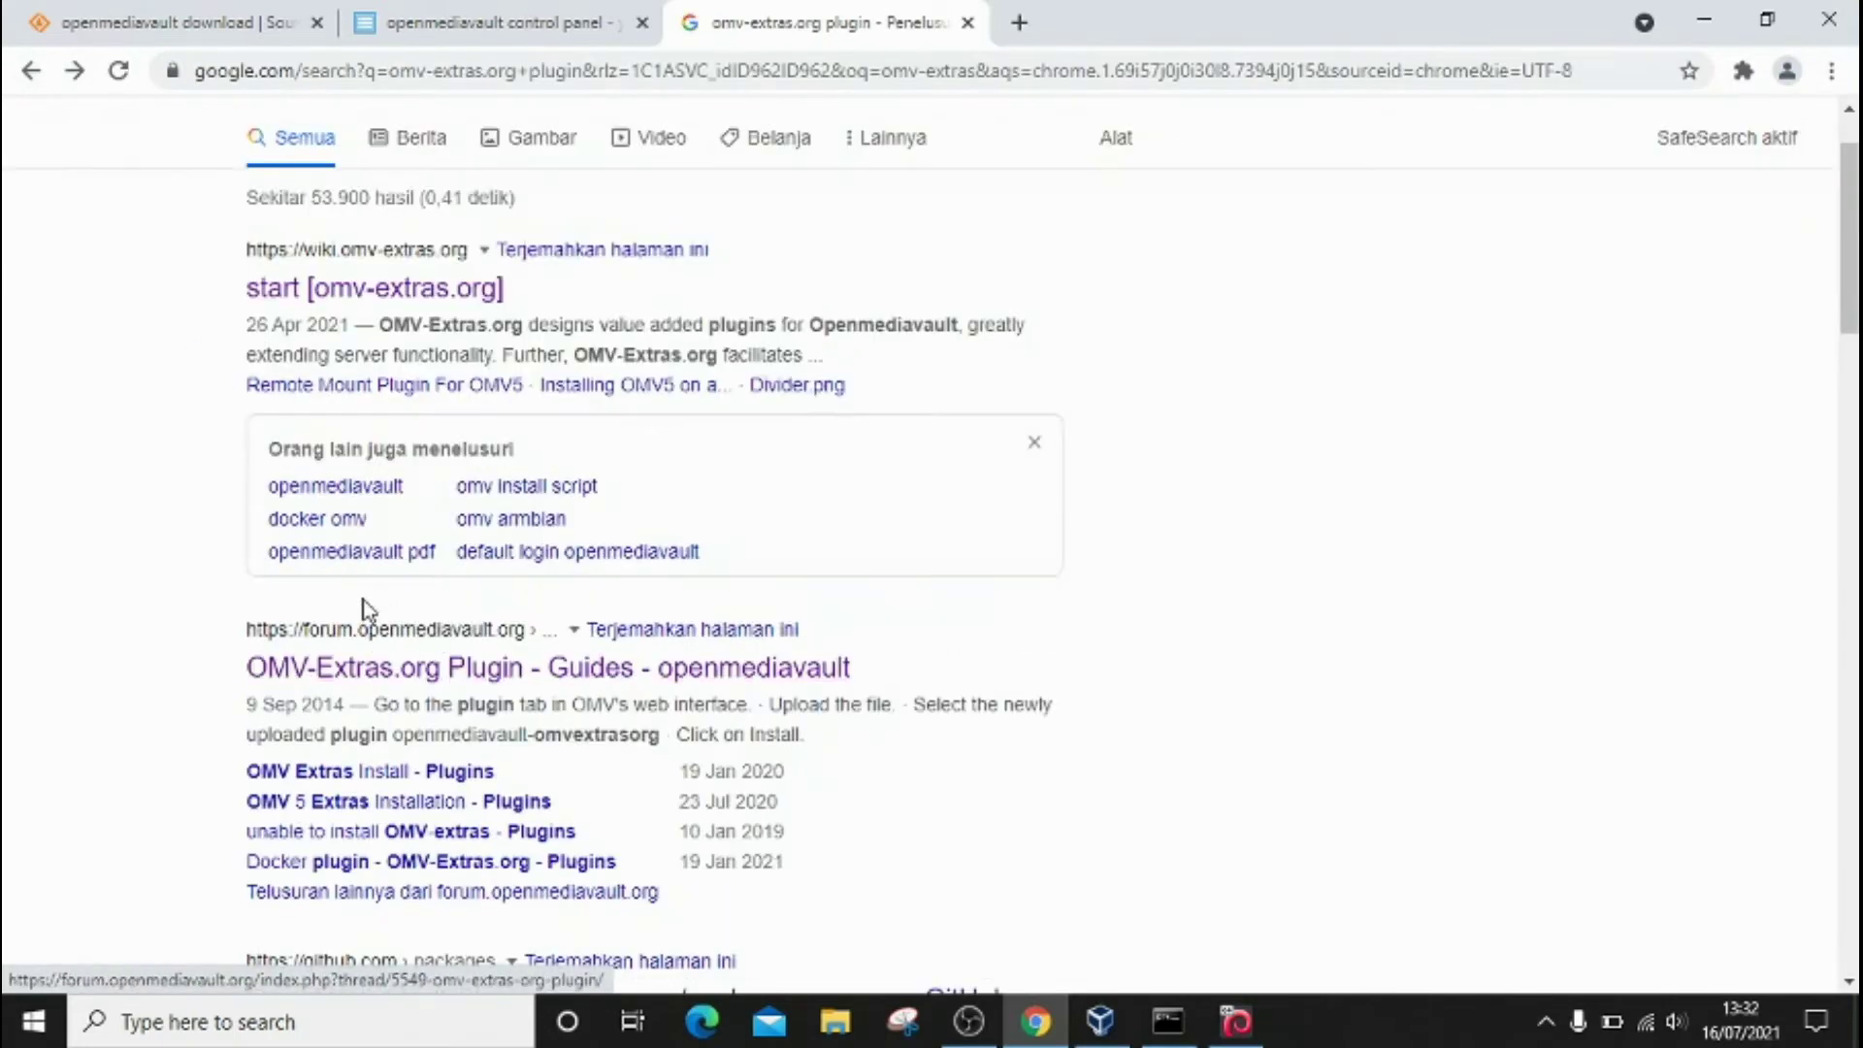
# Step: Open the OMV-Extras.org Plugin forum guide and scroll to its Installation section
pyautogui.click(507, 671)
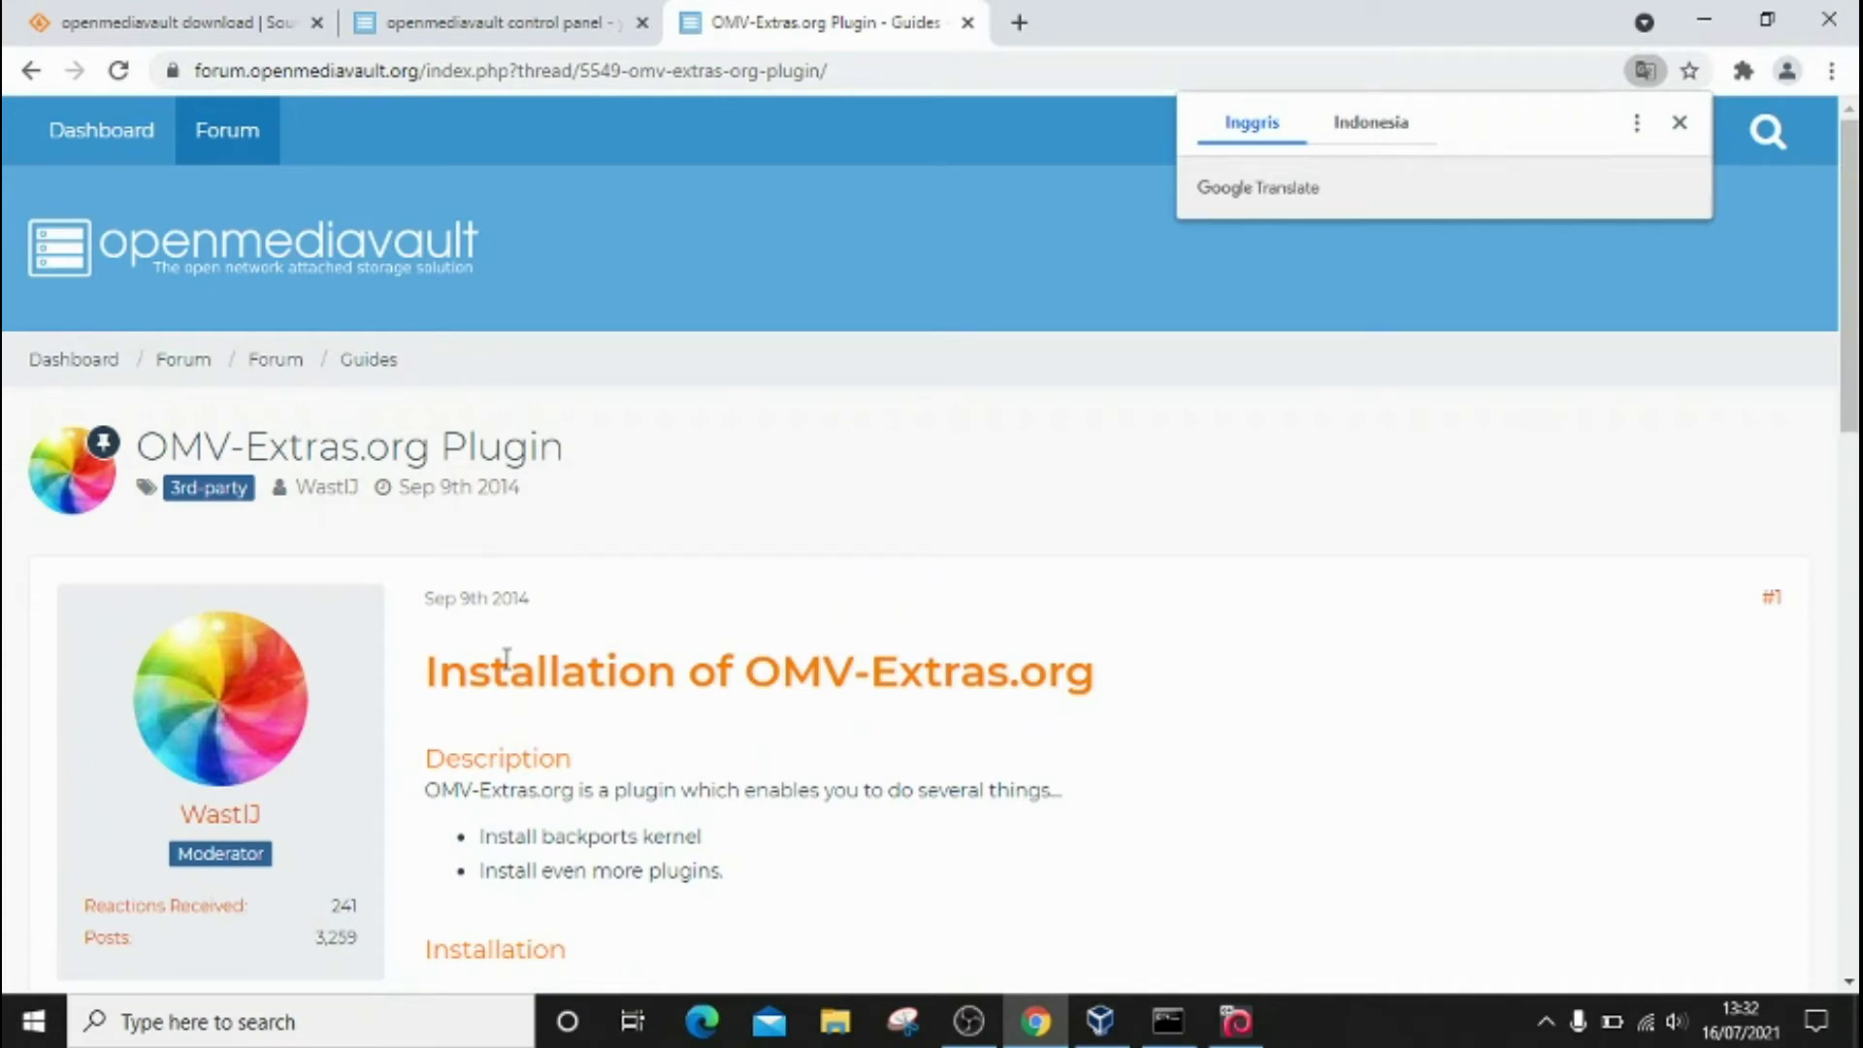
pyautogui.scroll(-2, 505, 660)
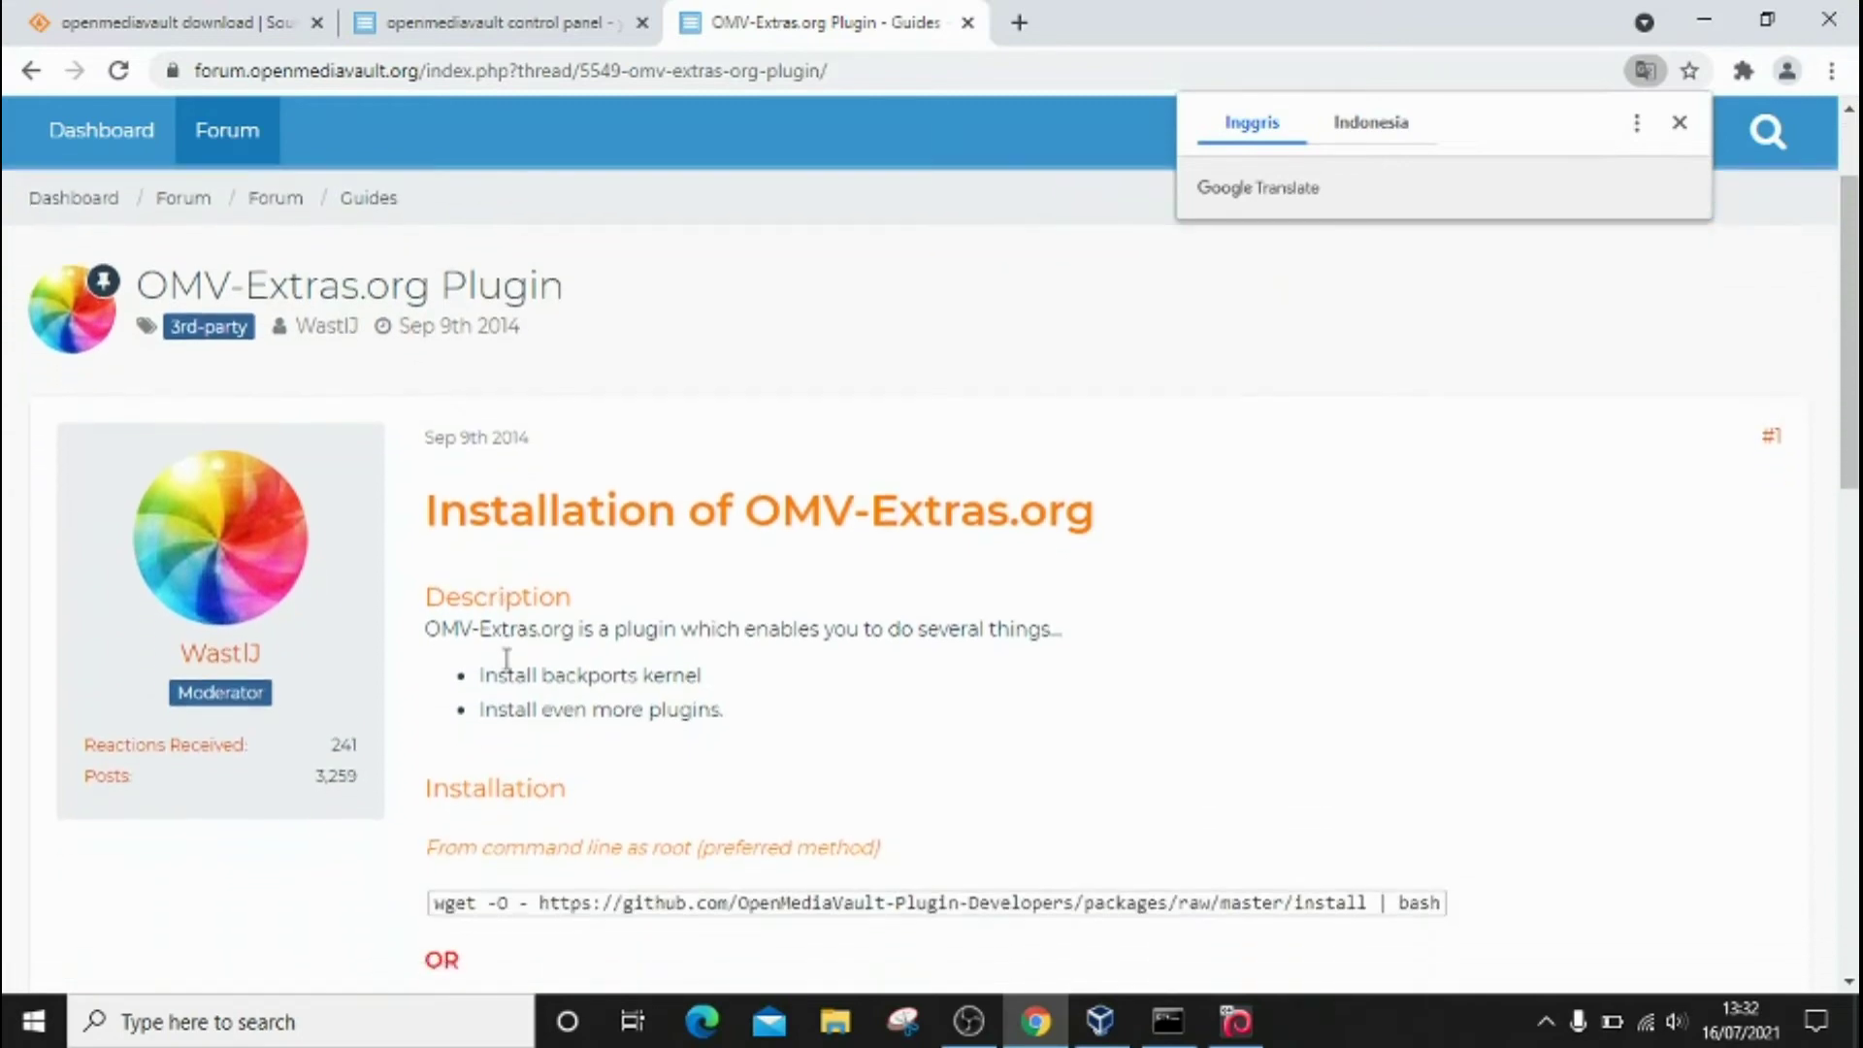
pyautogui.scroll(-5, 506, 660)
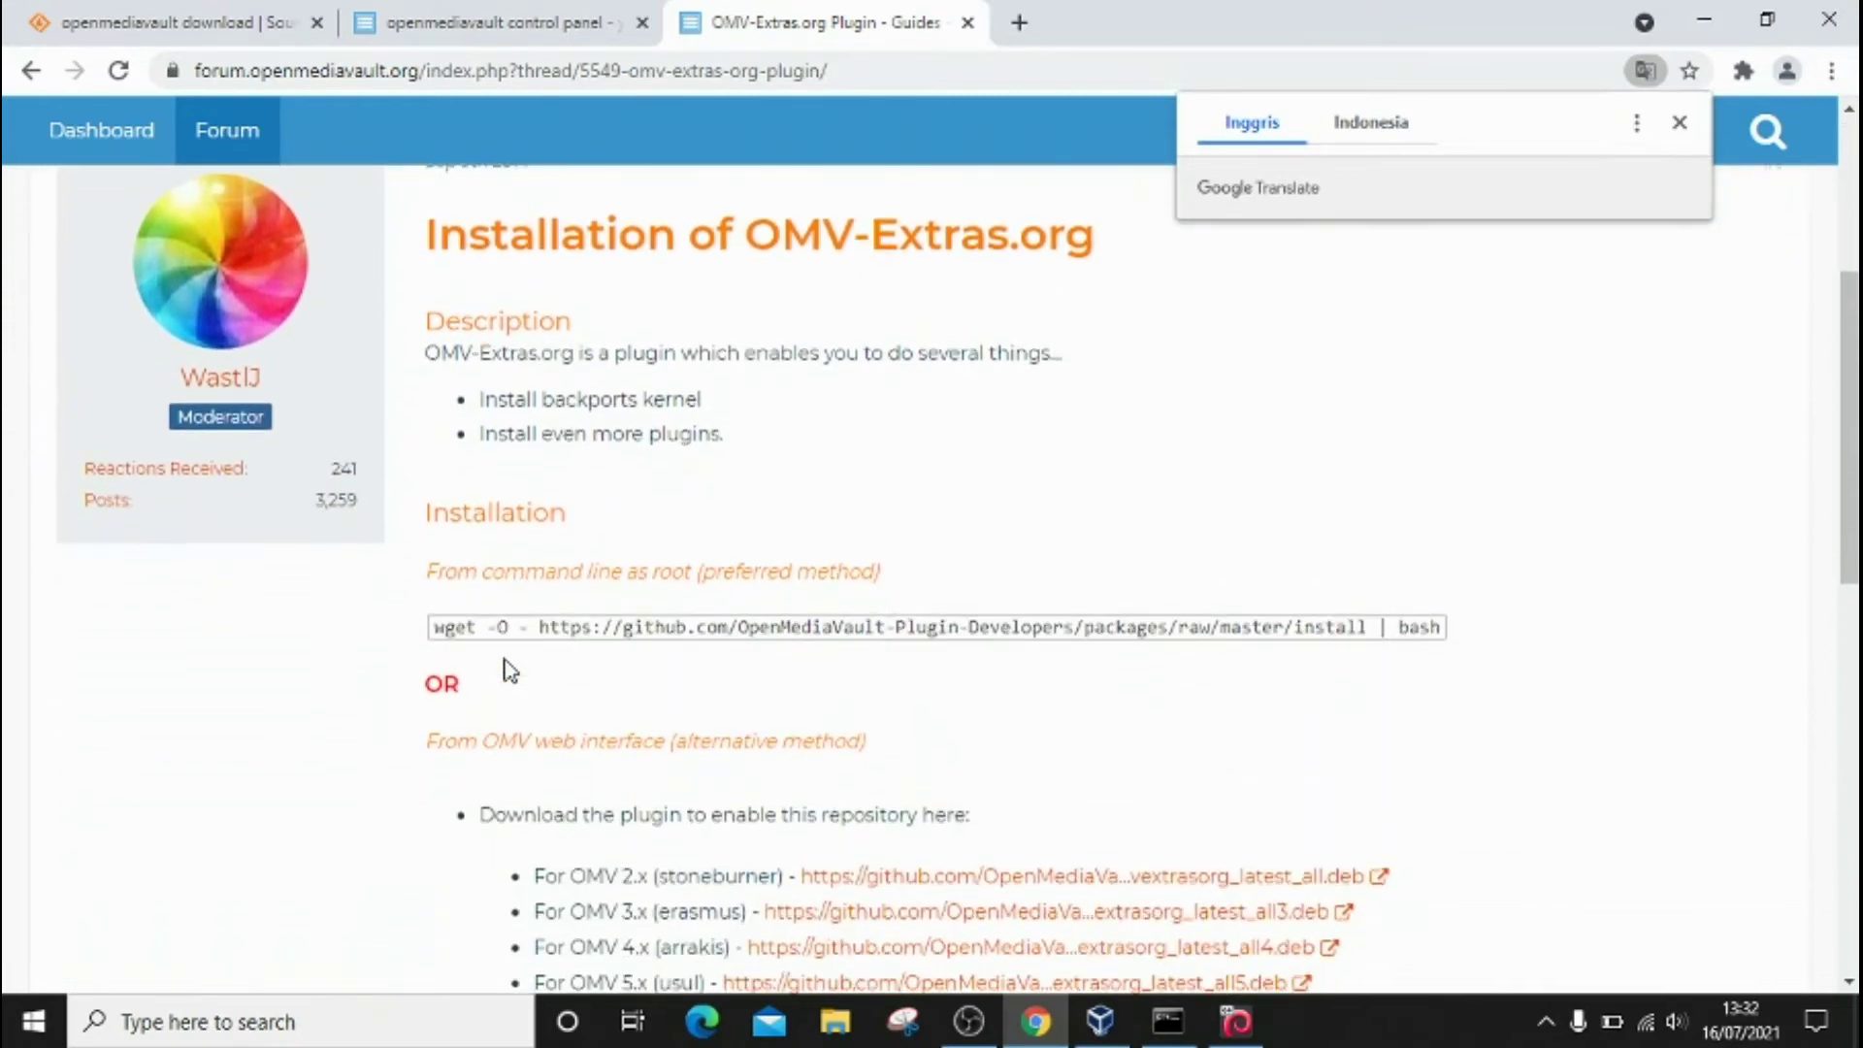
pyautogui.scroll(3, 511, 669)
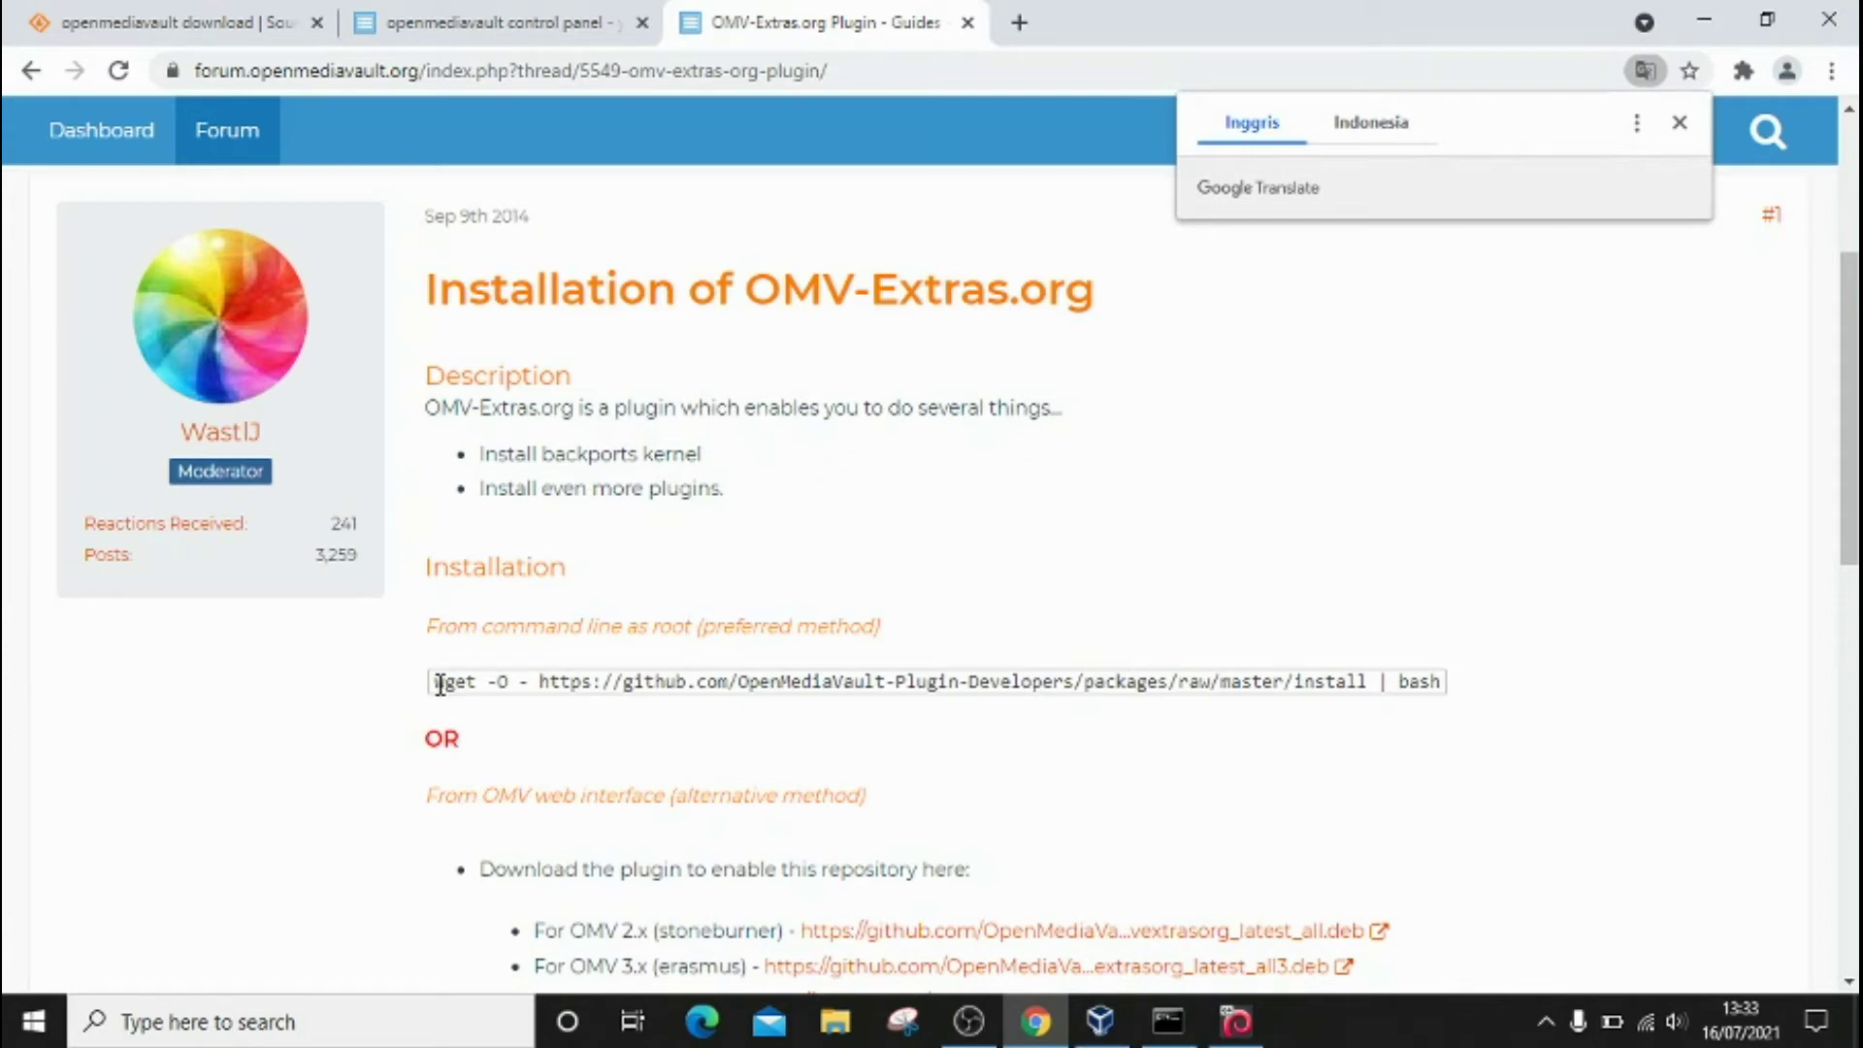
# Step: Copy the command-line wget install command to the clipboard
pyautogui.moveTo(439, 684); pyautogui.dragTo(1444, 686)
pyautogui.rightClick(1413, 691)
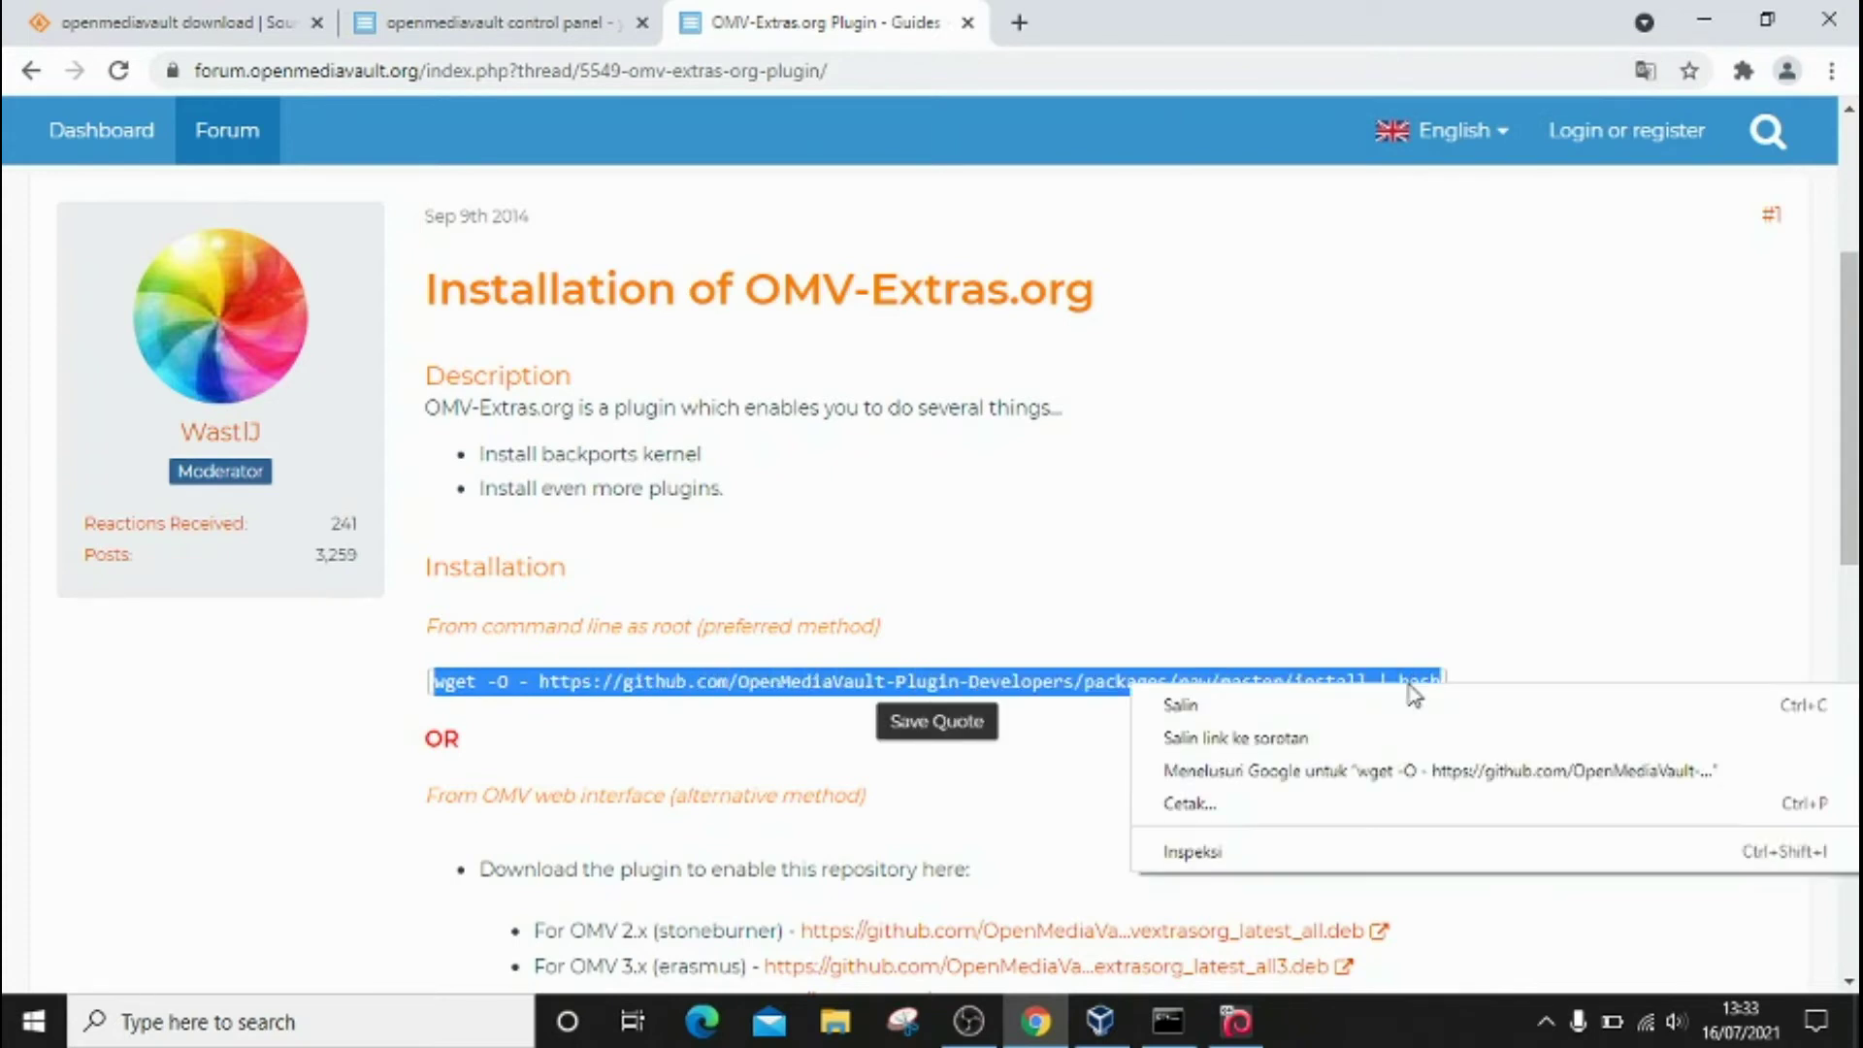
pyautogui.click(1383, 707)
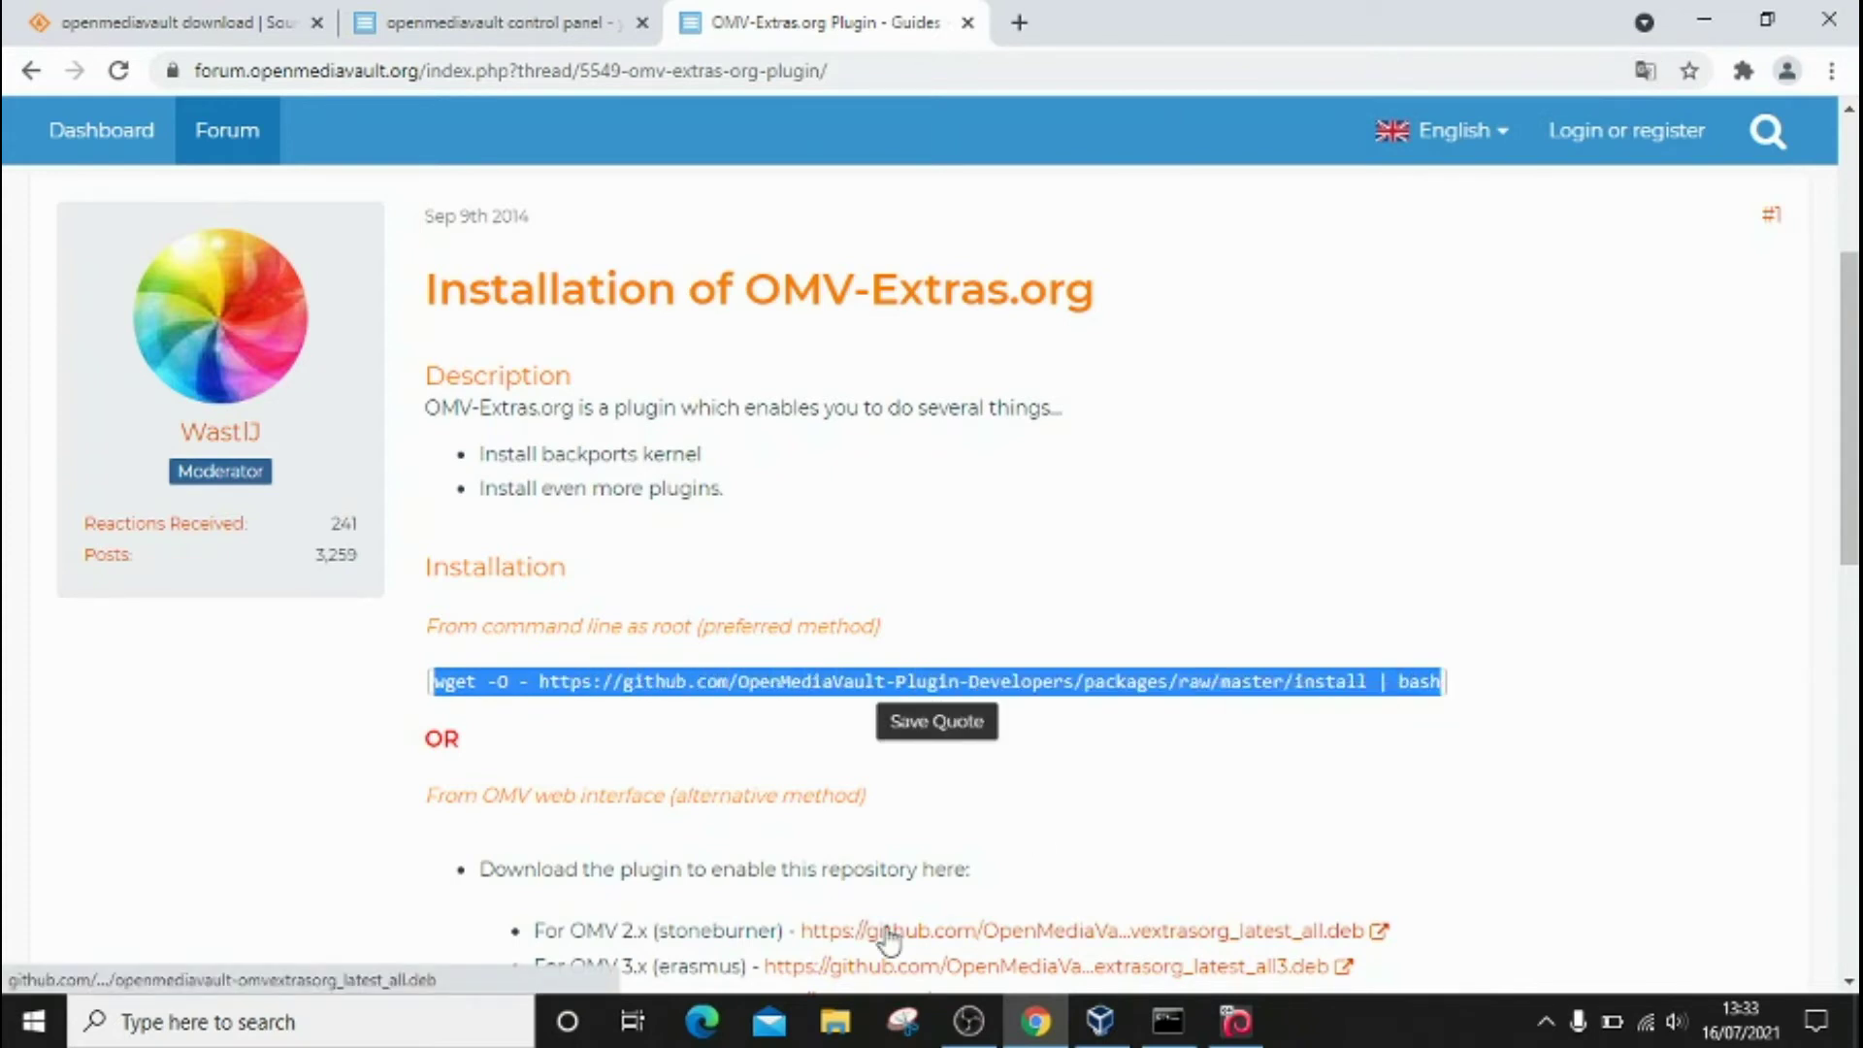
# Step: Launch PuTTY from the Windows search using 'putty'
pyautogui.click(385, 1022)
pyautogui.write('pu')
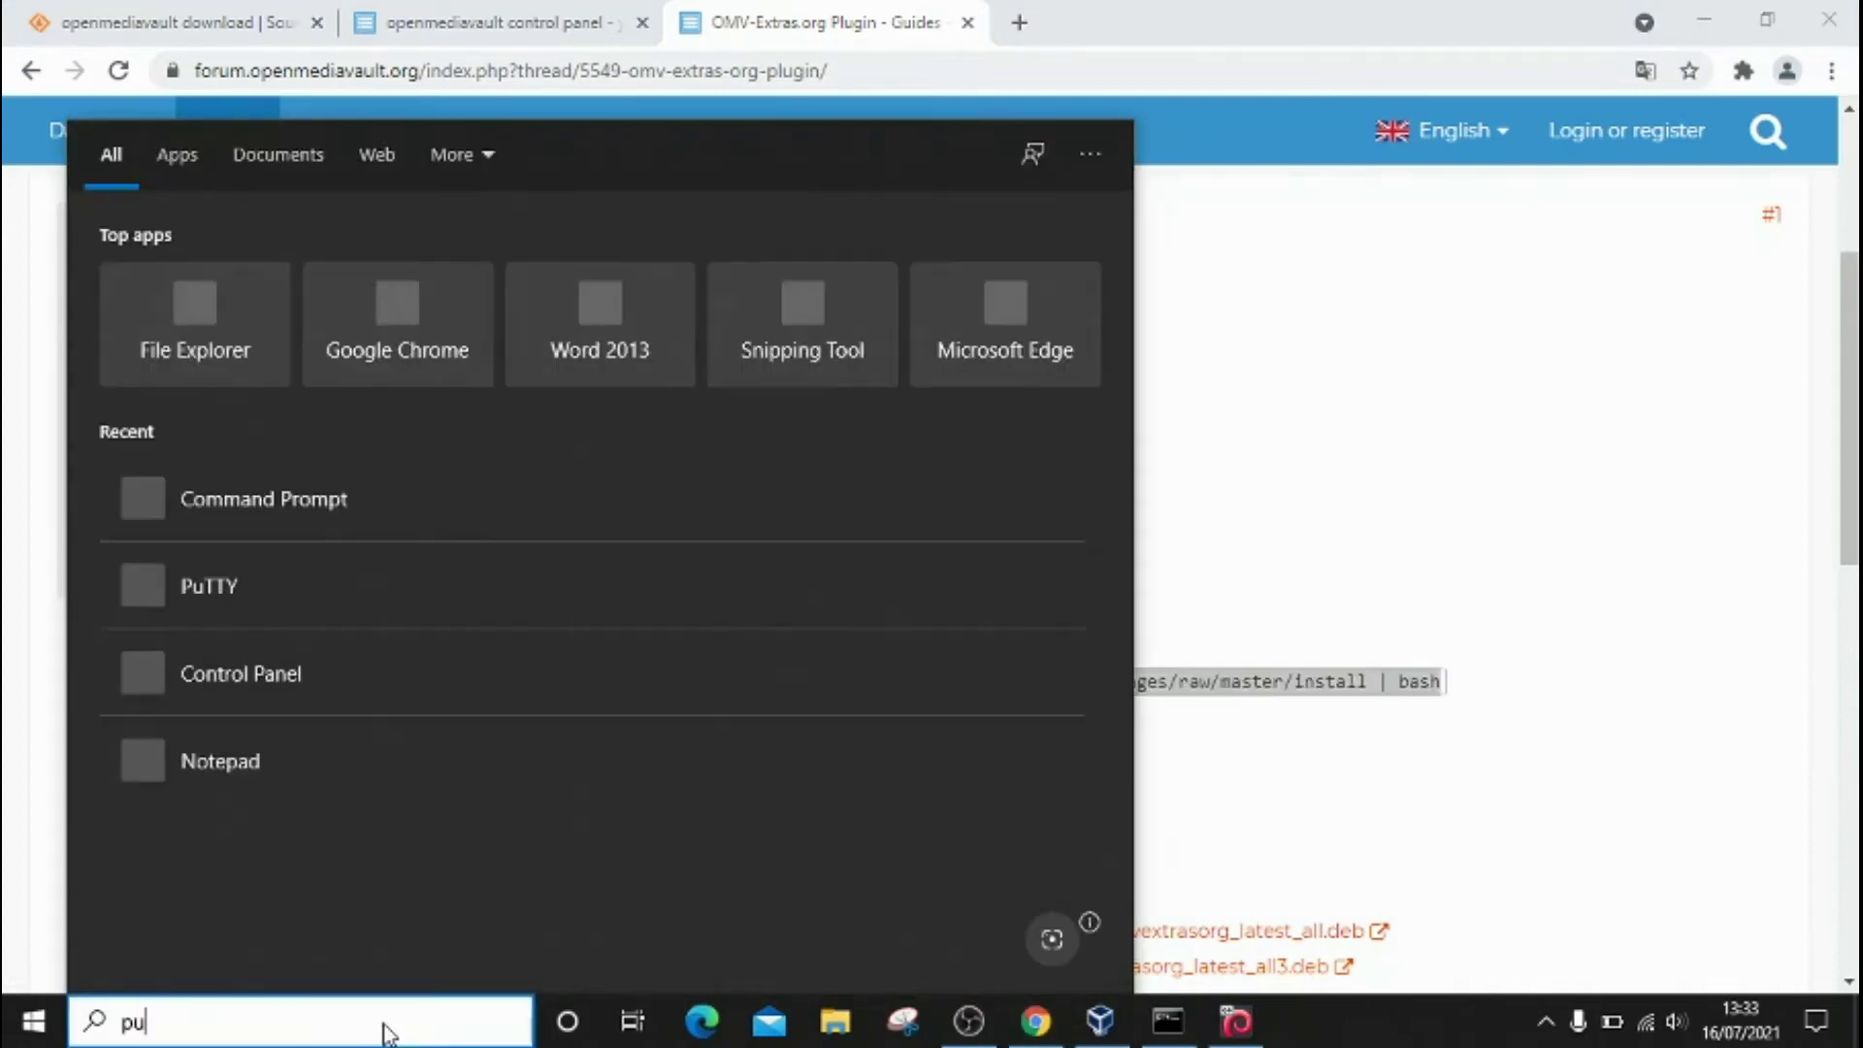
pyautogui.write('tty')
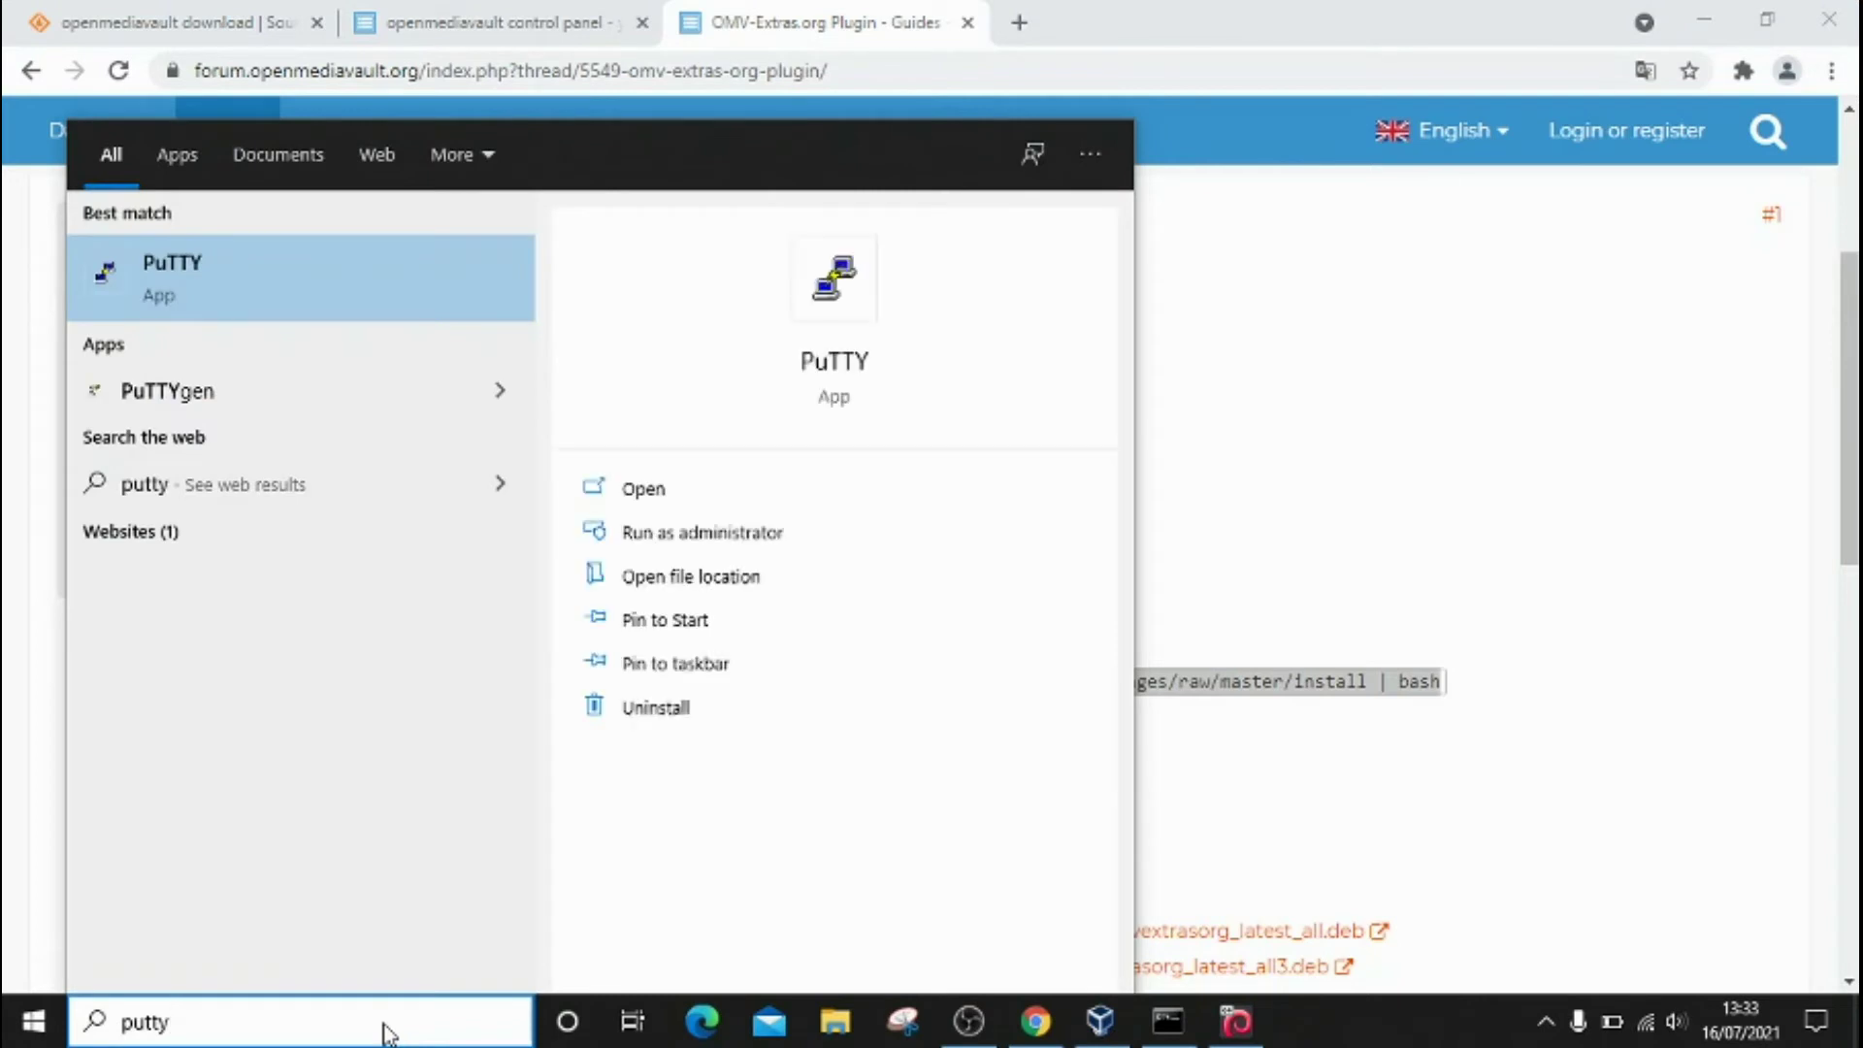
pyautogui.press('Return')
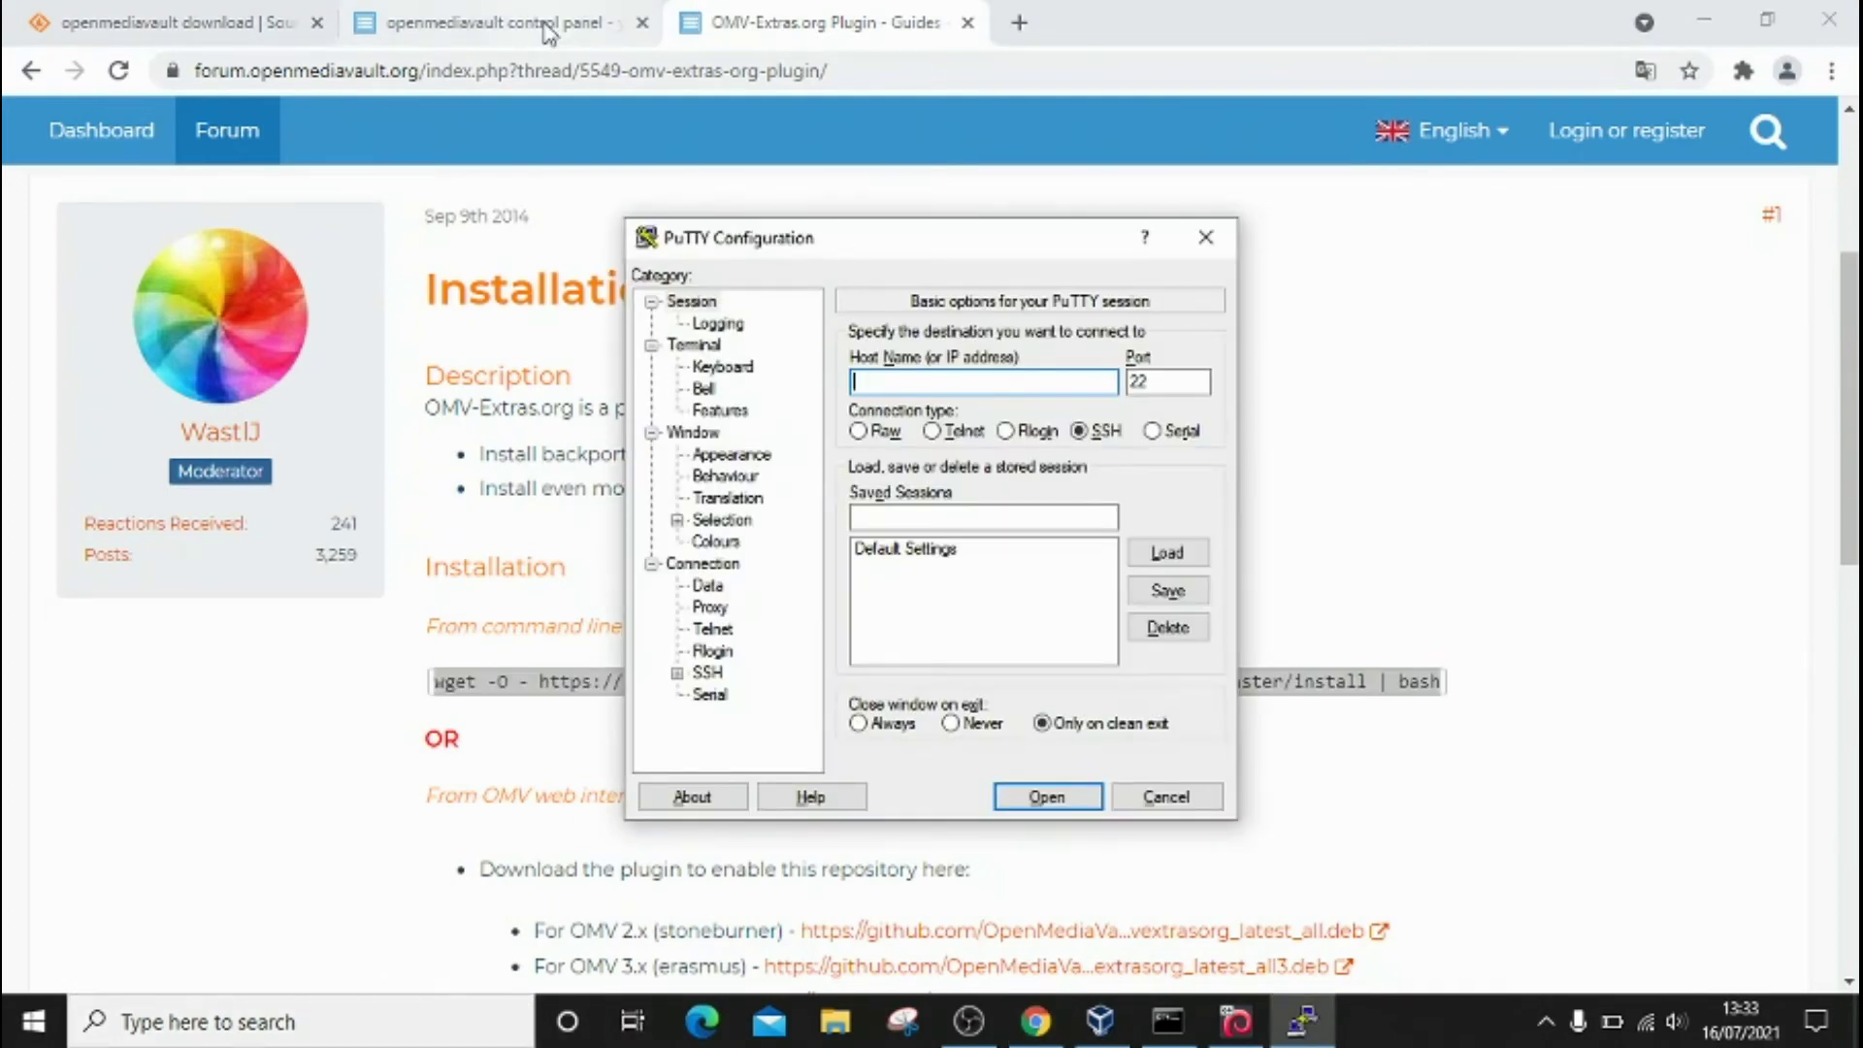
# Step: Enter 192.168.100.208 as the host name for an SSH connection on port 22
pyautogui.click(515, 27)
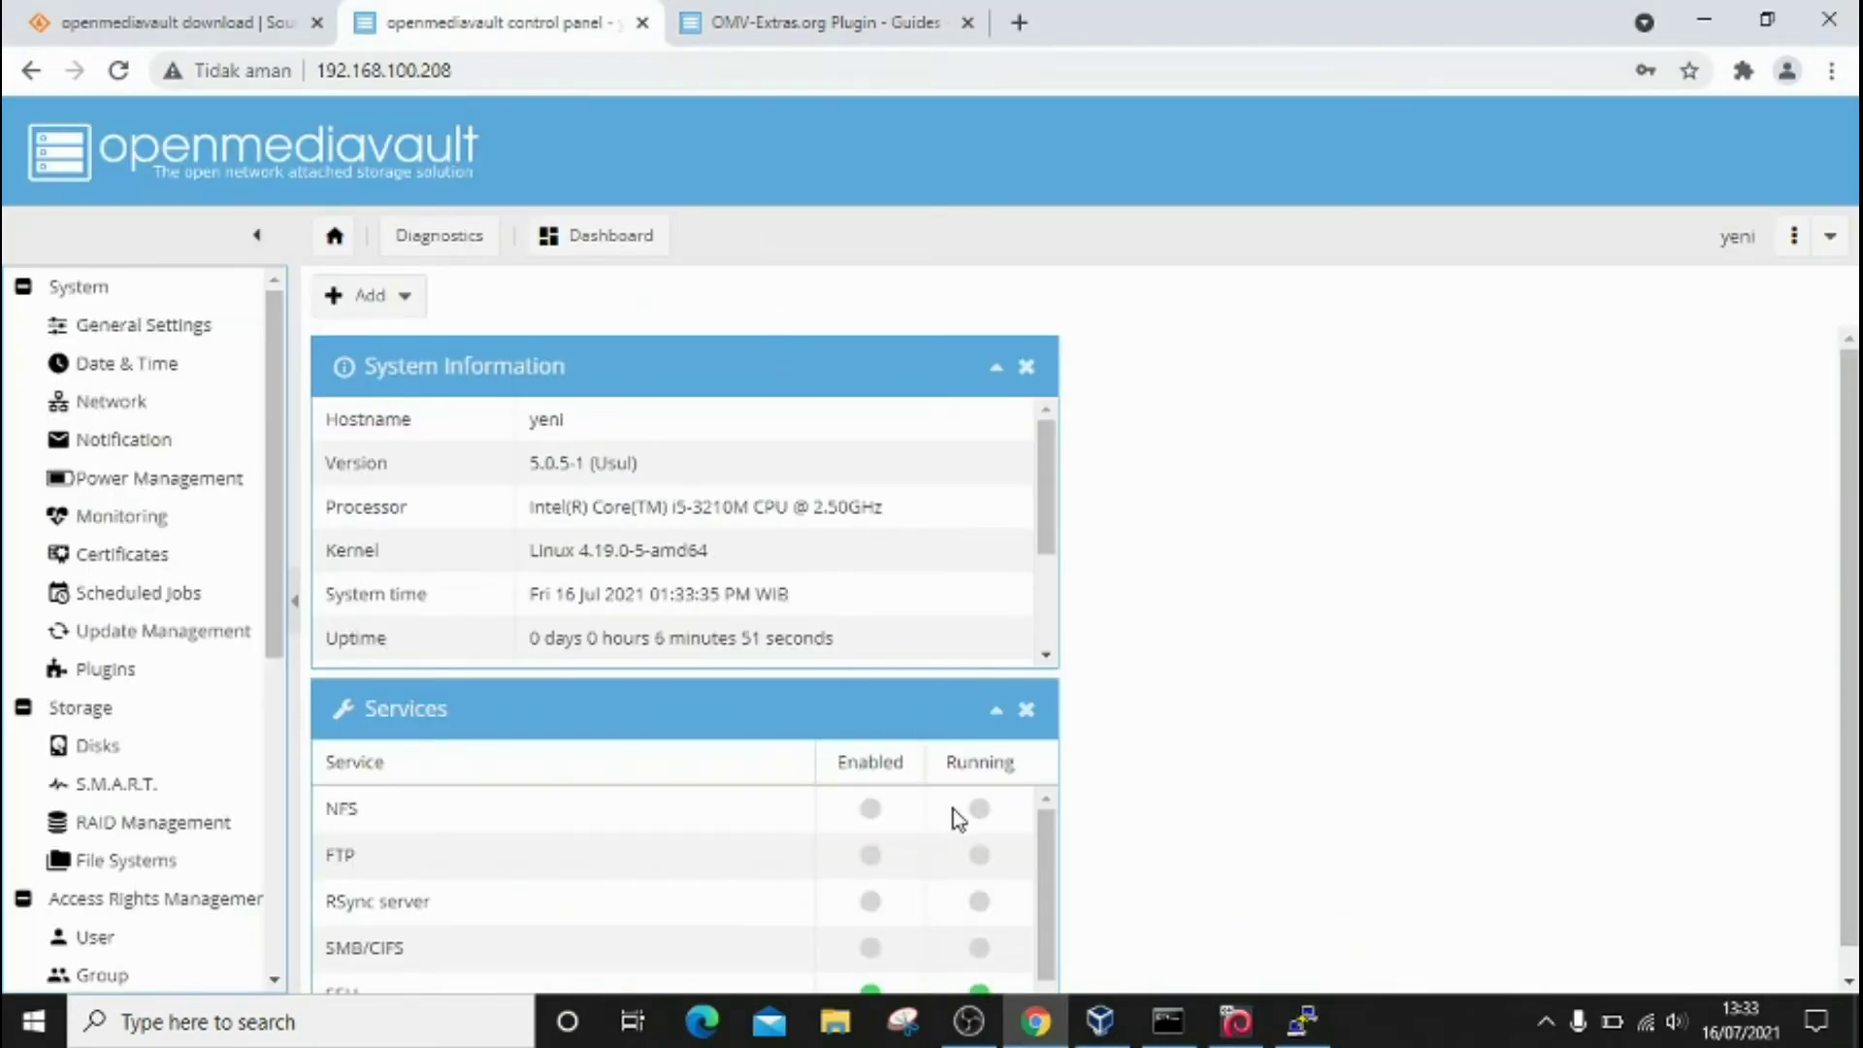
pyautogui.click(1303, 1021)
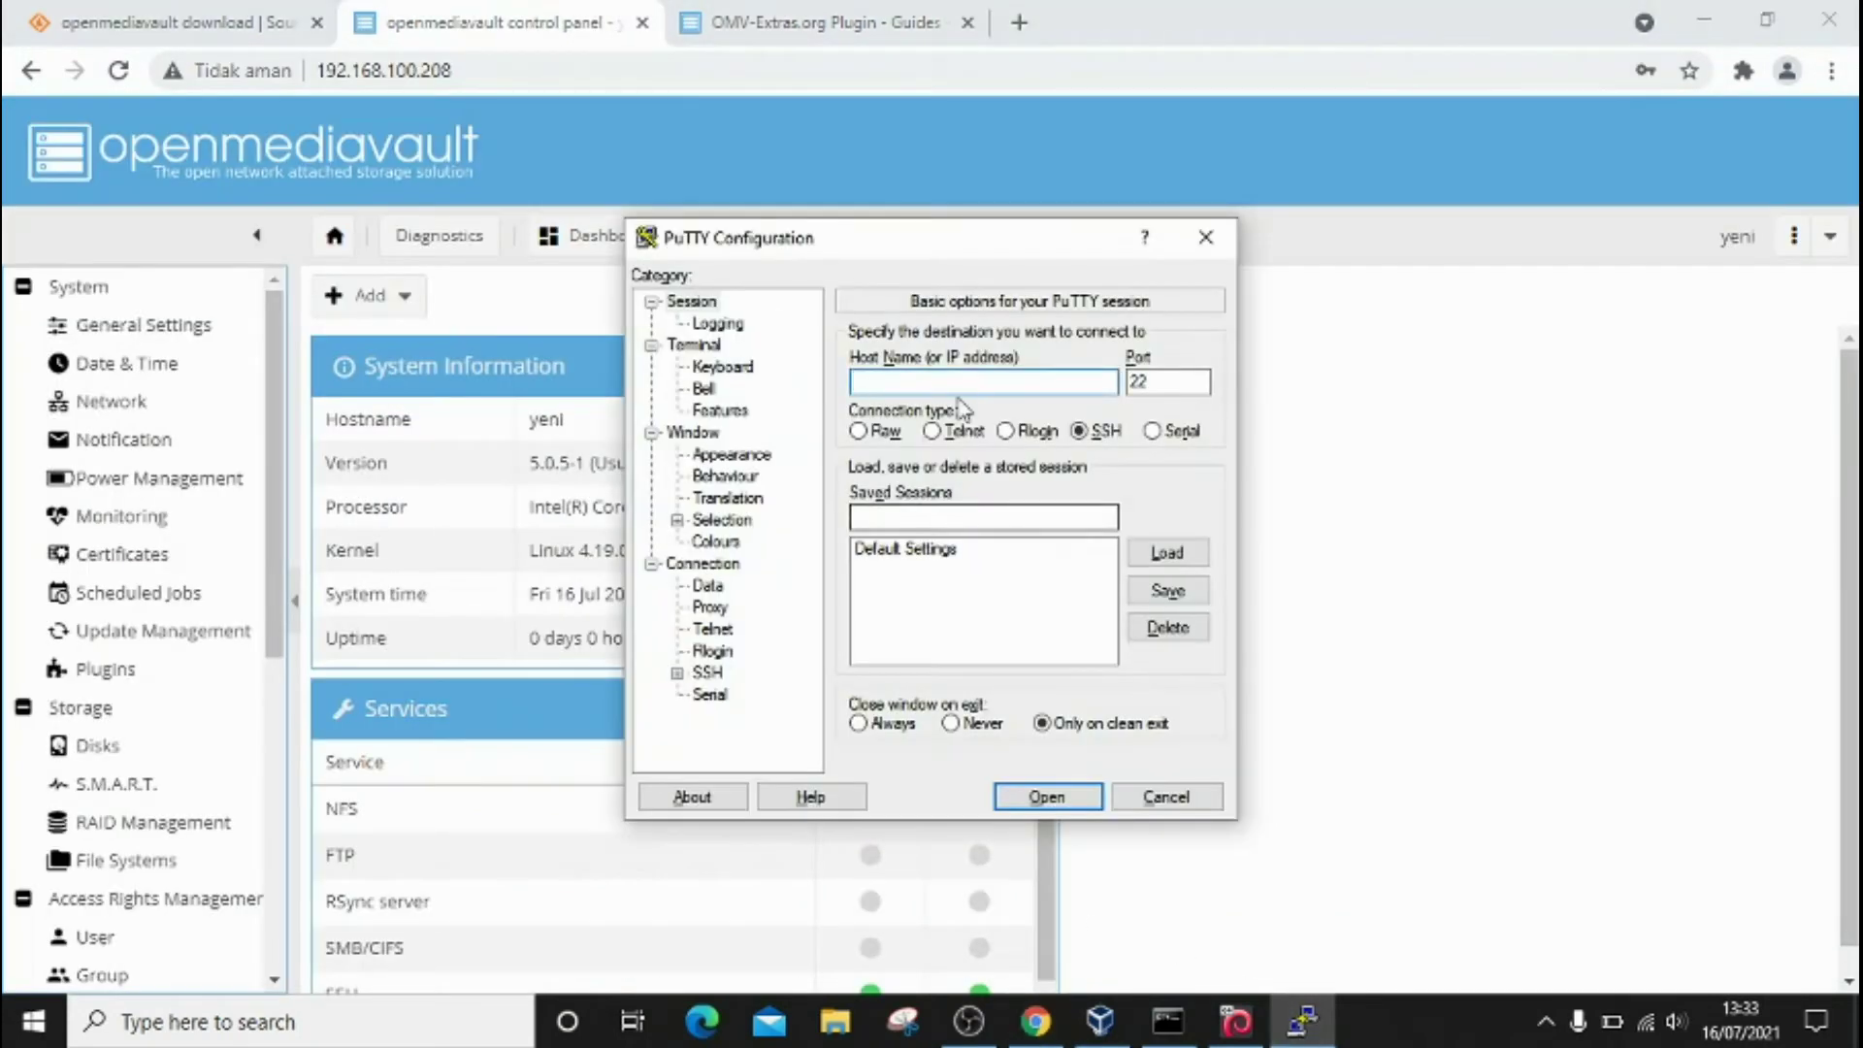
pyautogui.click(931, 384)
pyautogui.write('19')
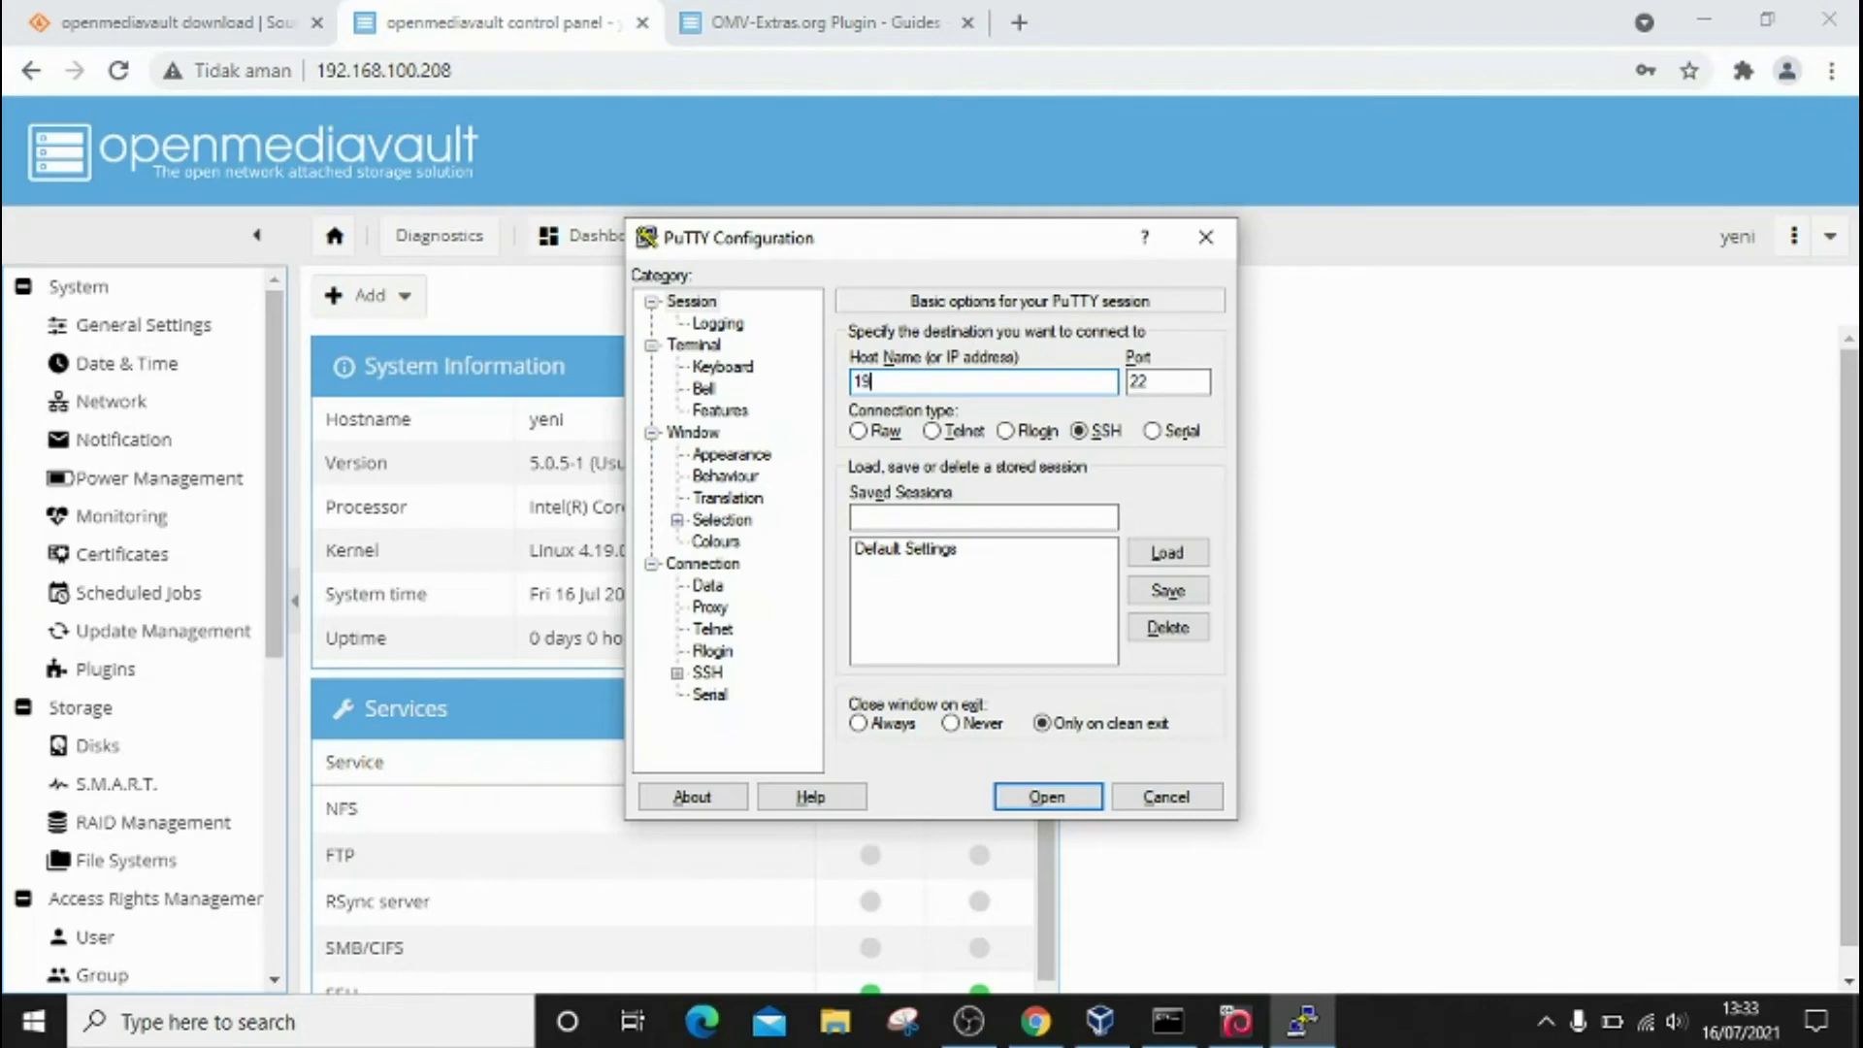
pyautogui.write('2.168.100.208')
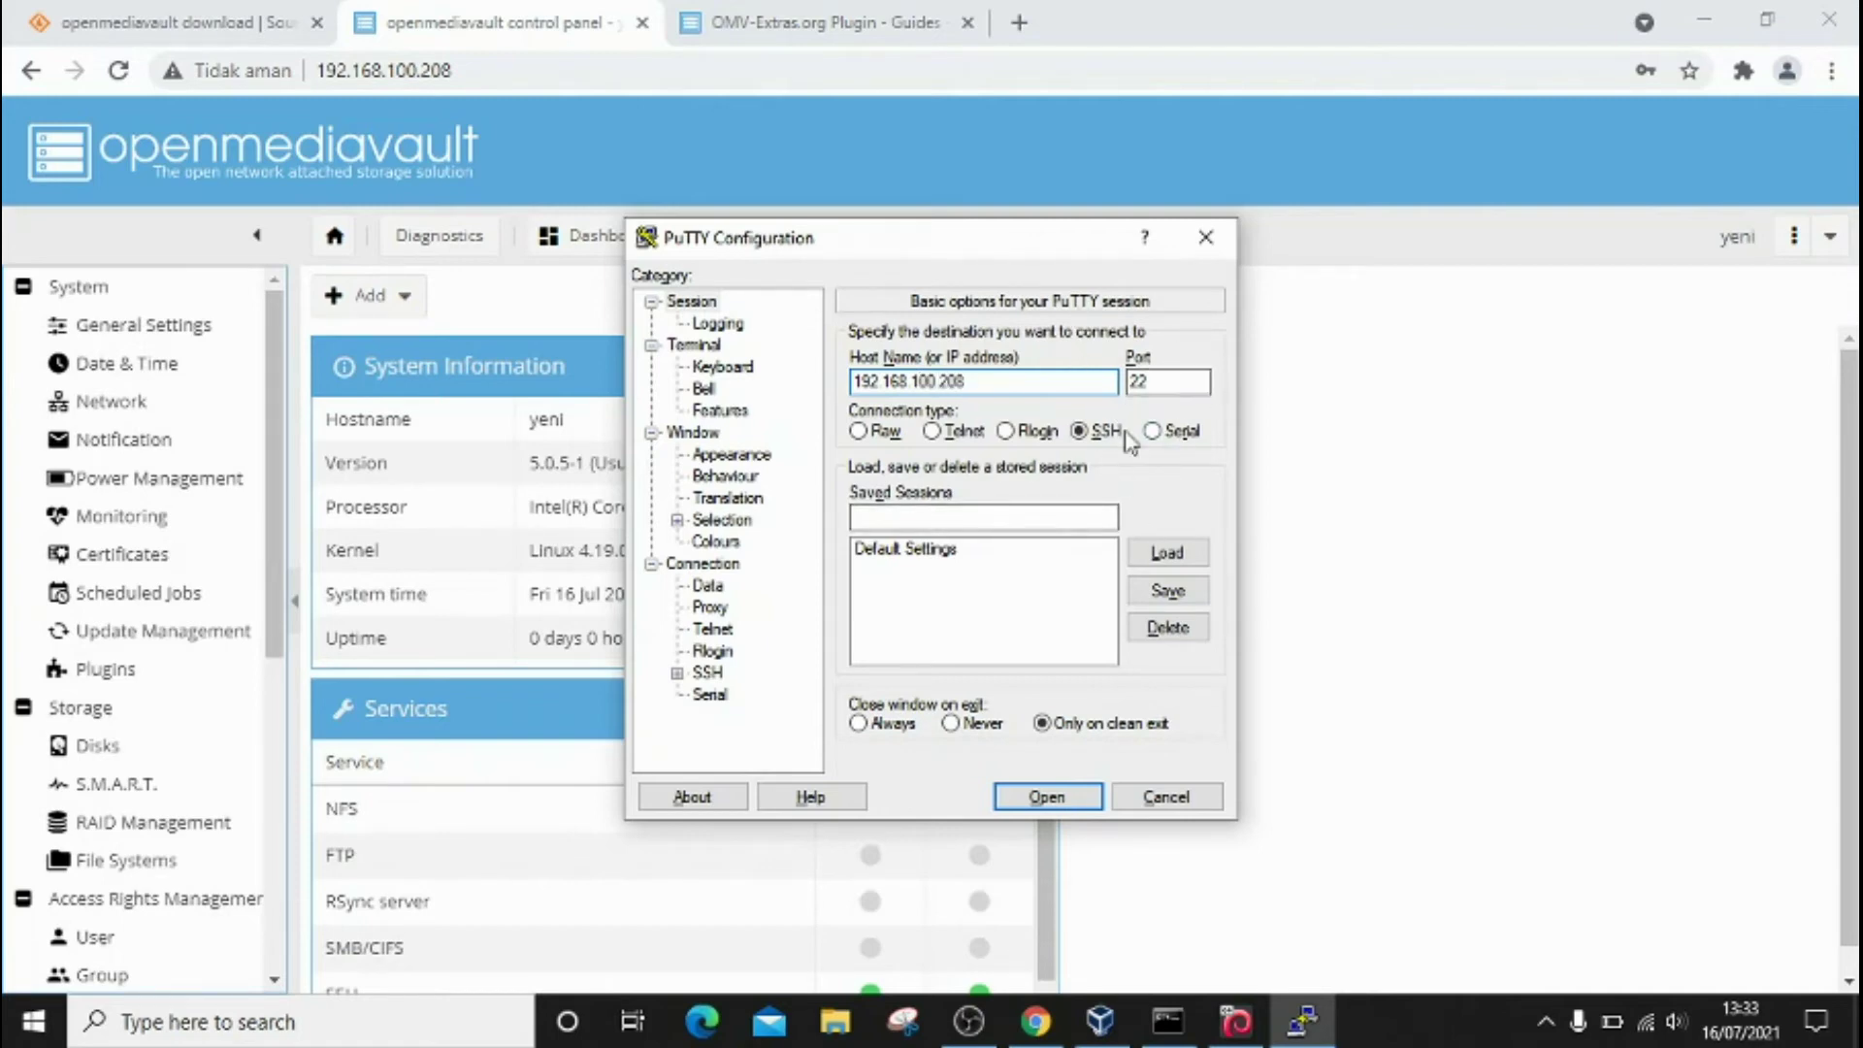
# Step: Connect over SSH, accept the host key, log in as root, and paste the OMV-Extras wget install command
pyautogui.click(1069, 803)
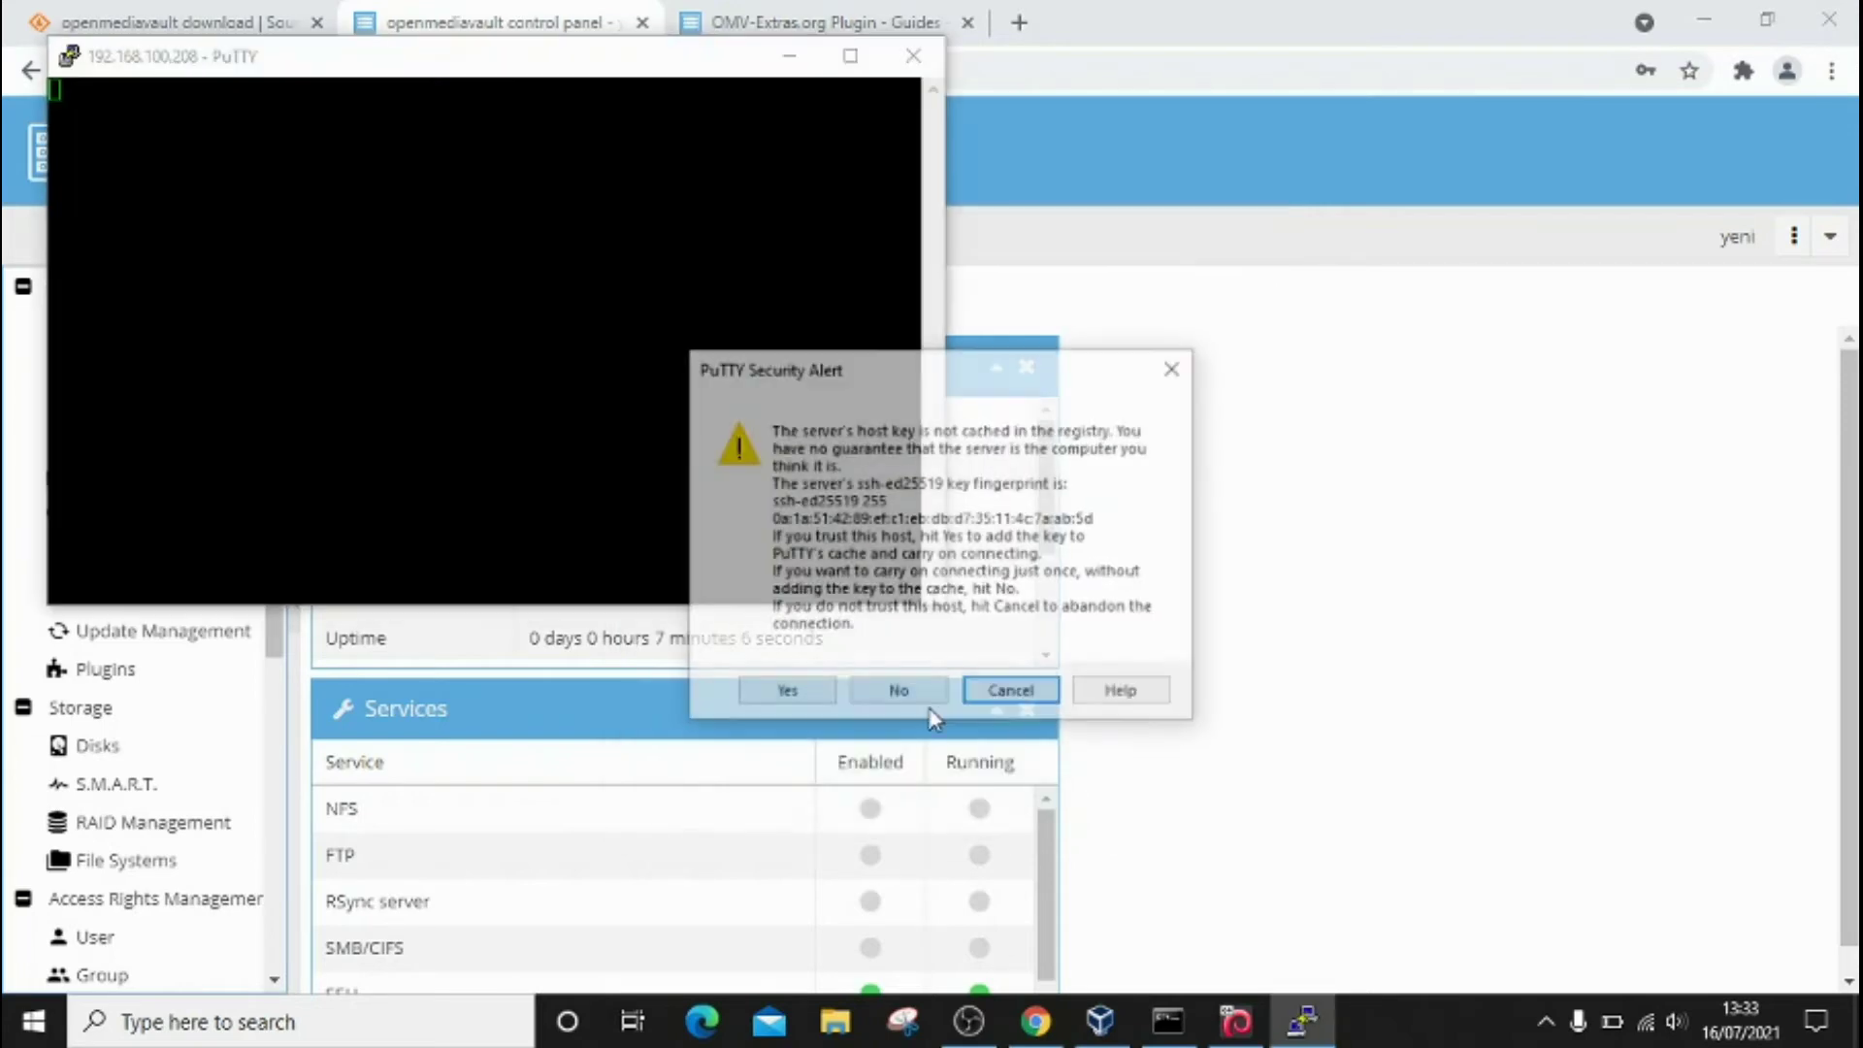
pyautogui.click(782, 694)
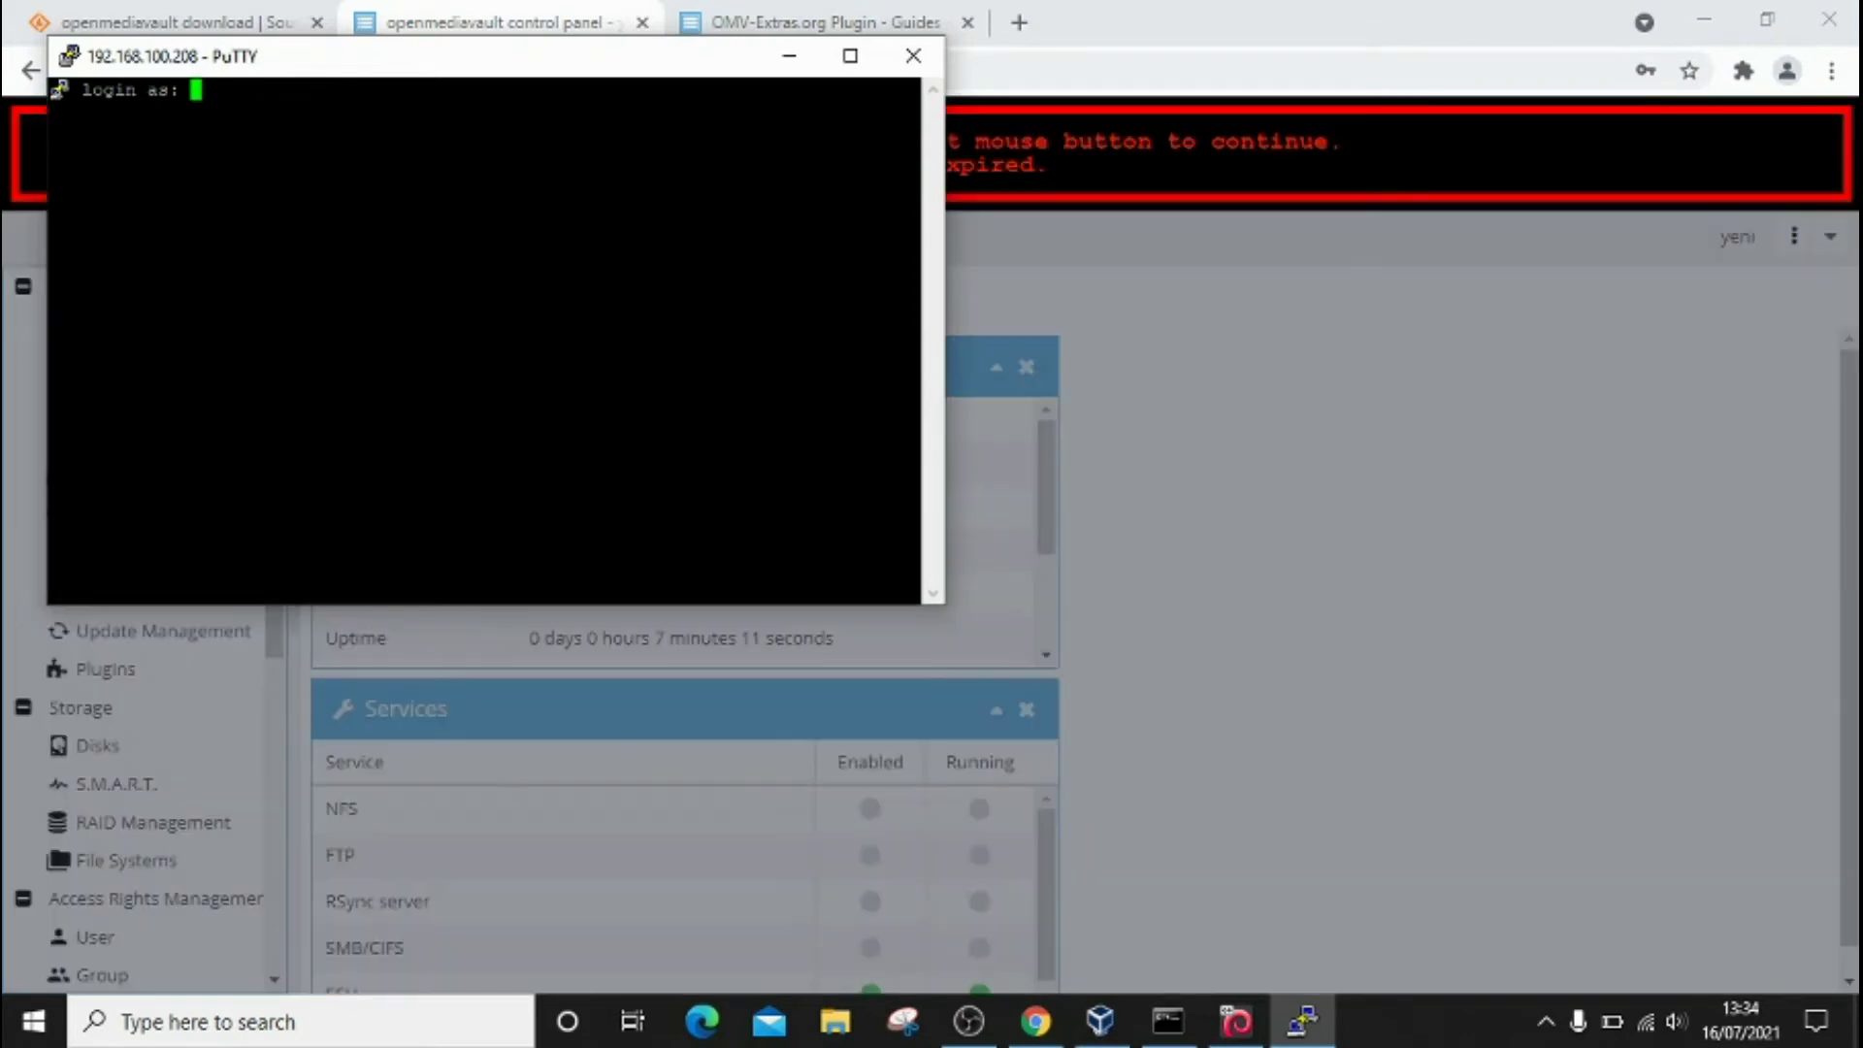
pyautogui.write('root')
pyautogui.press('Return')
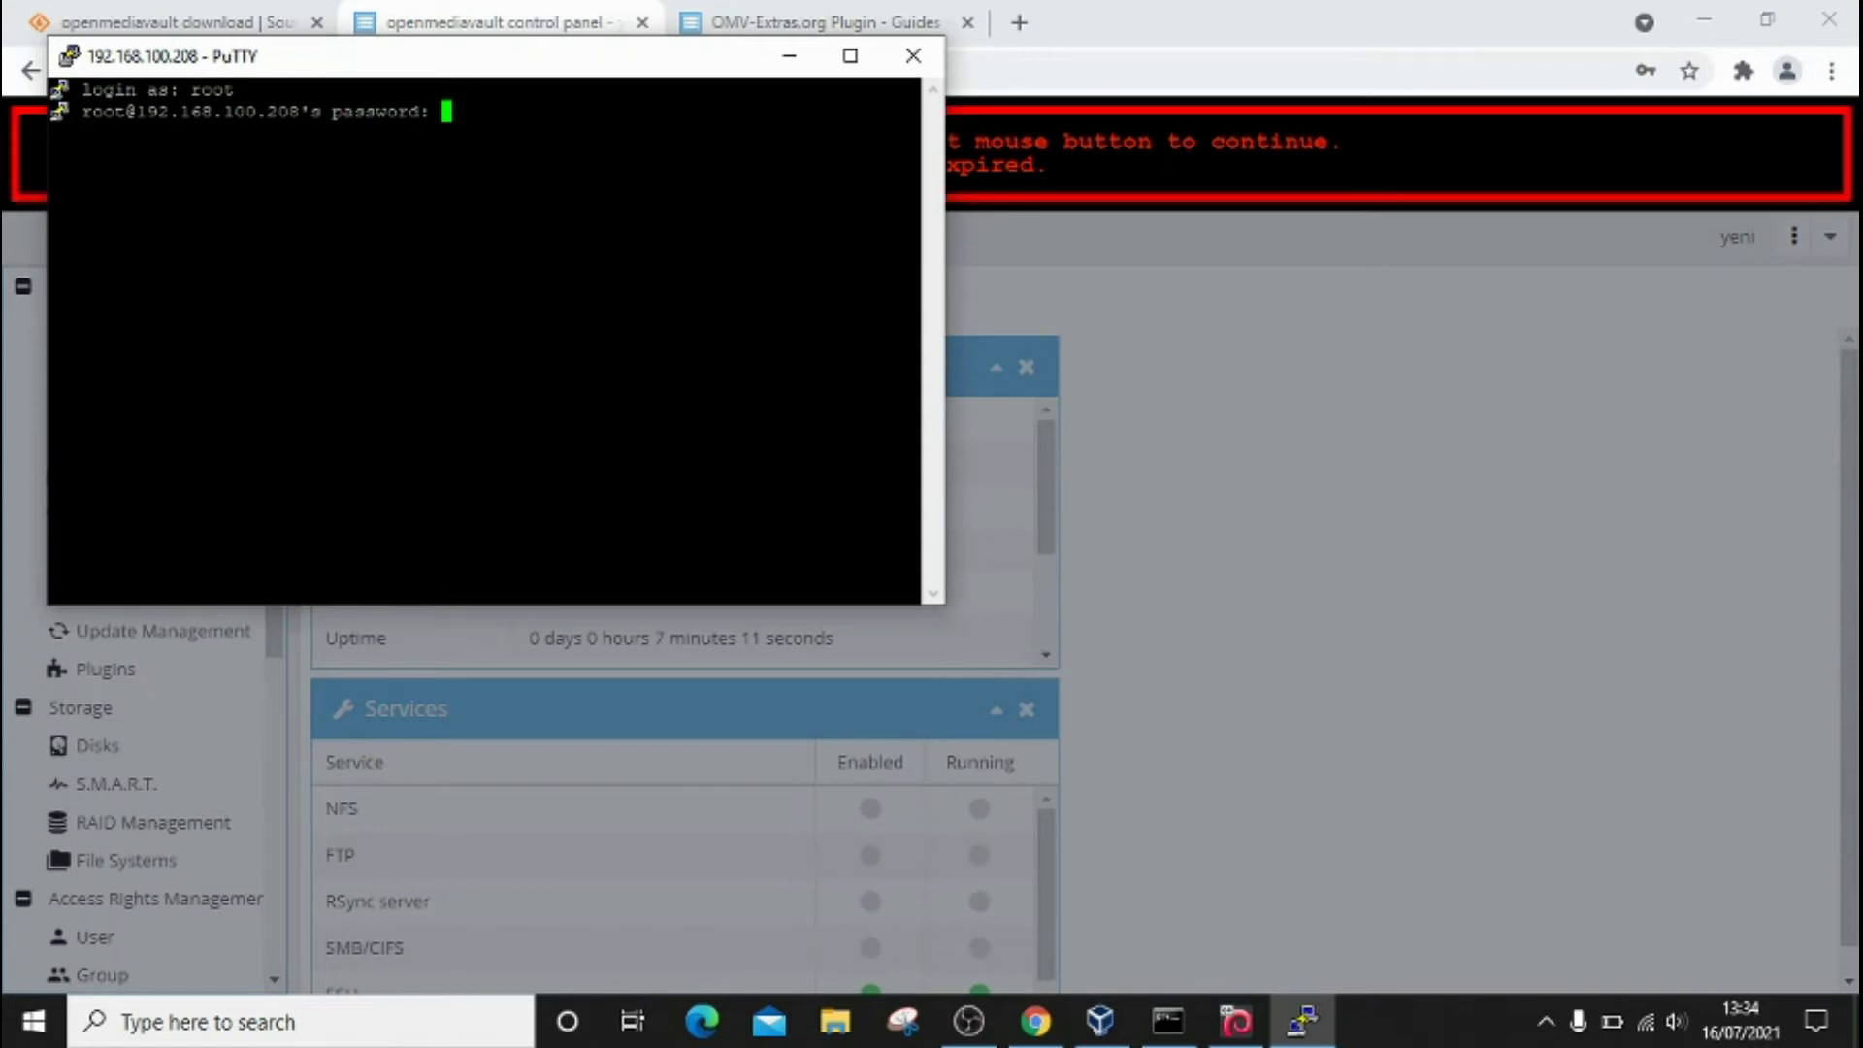
pyautogui.press('Return')
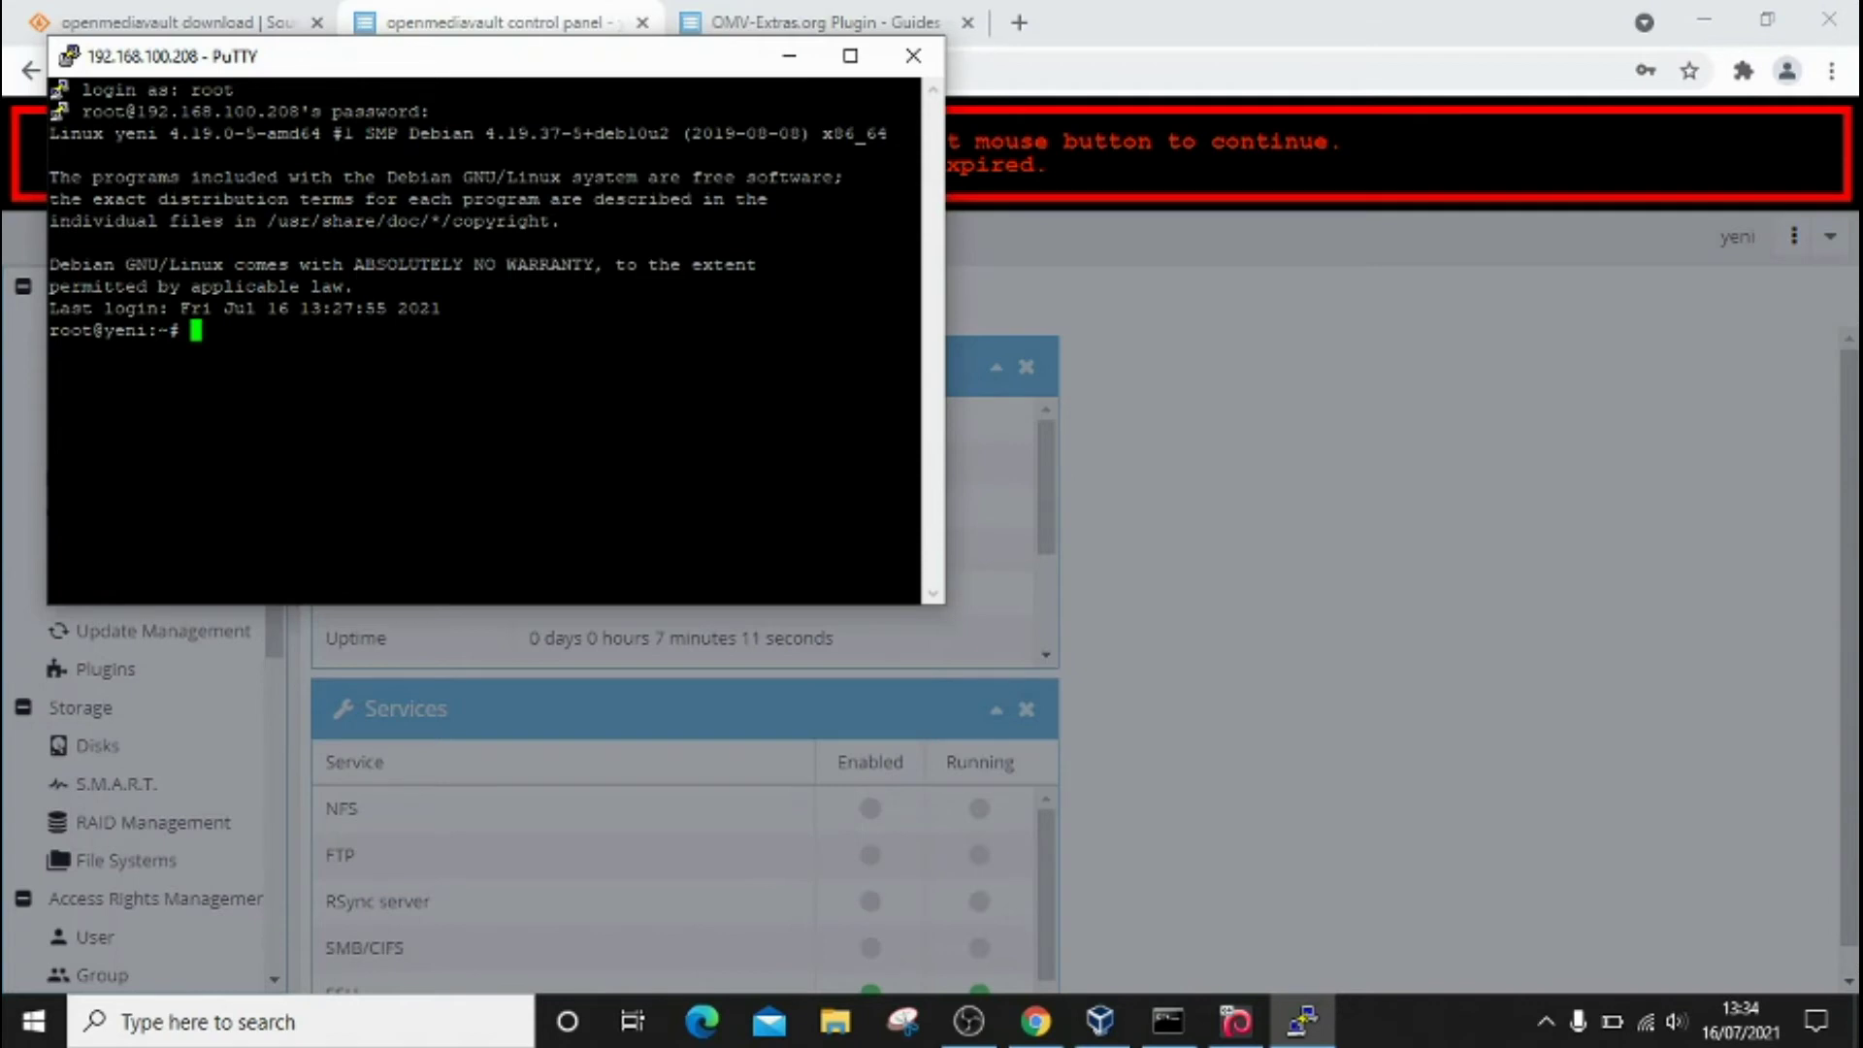
pyautogui.write('wget -O - https://github.com/OpenMediaVault-Plugin-Developers/packages/raw/master/install | bash')
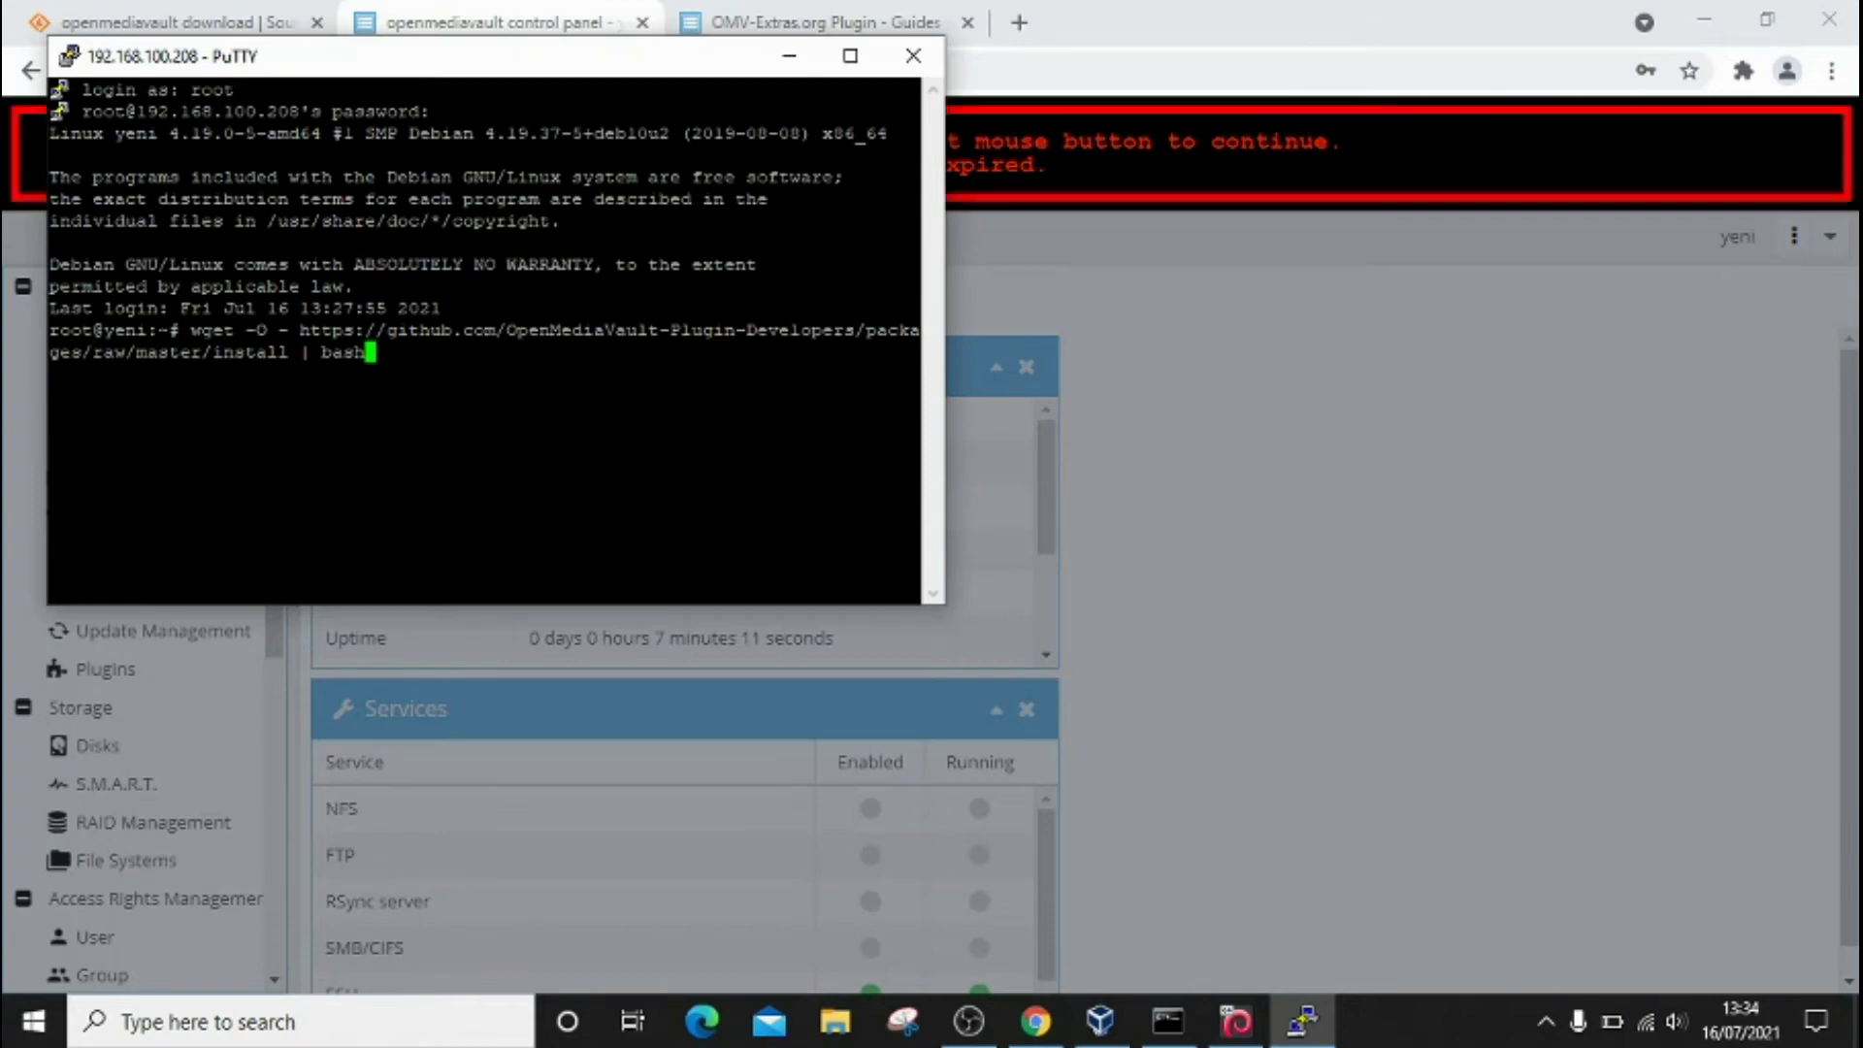
# Step: Run the pasted OMV-Extras wget | bash installer and let it finish
pyautogui.press('Return')
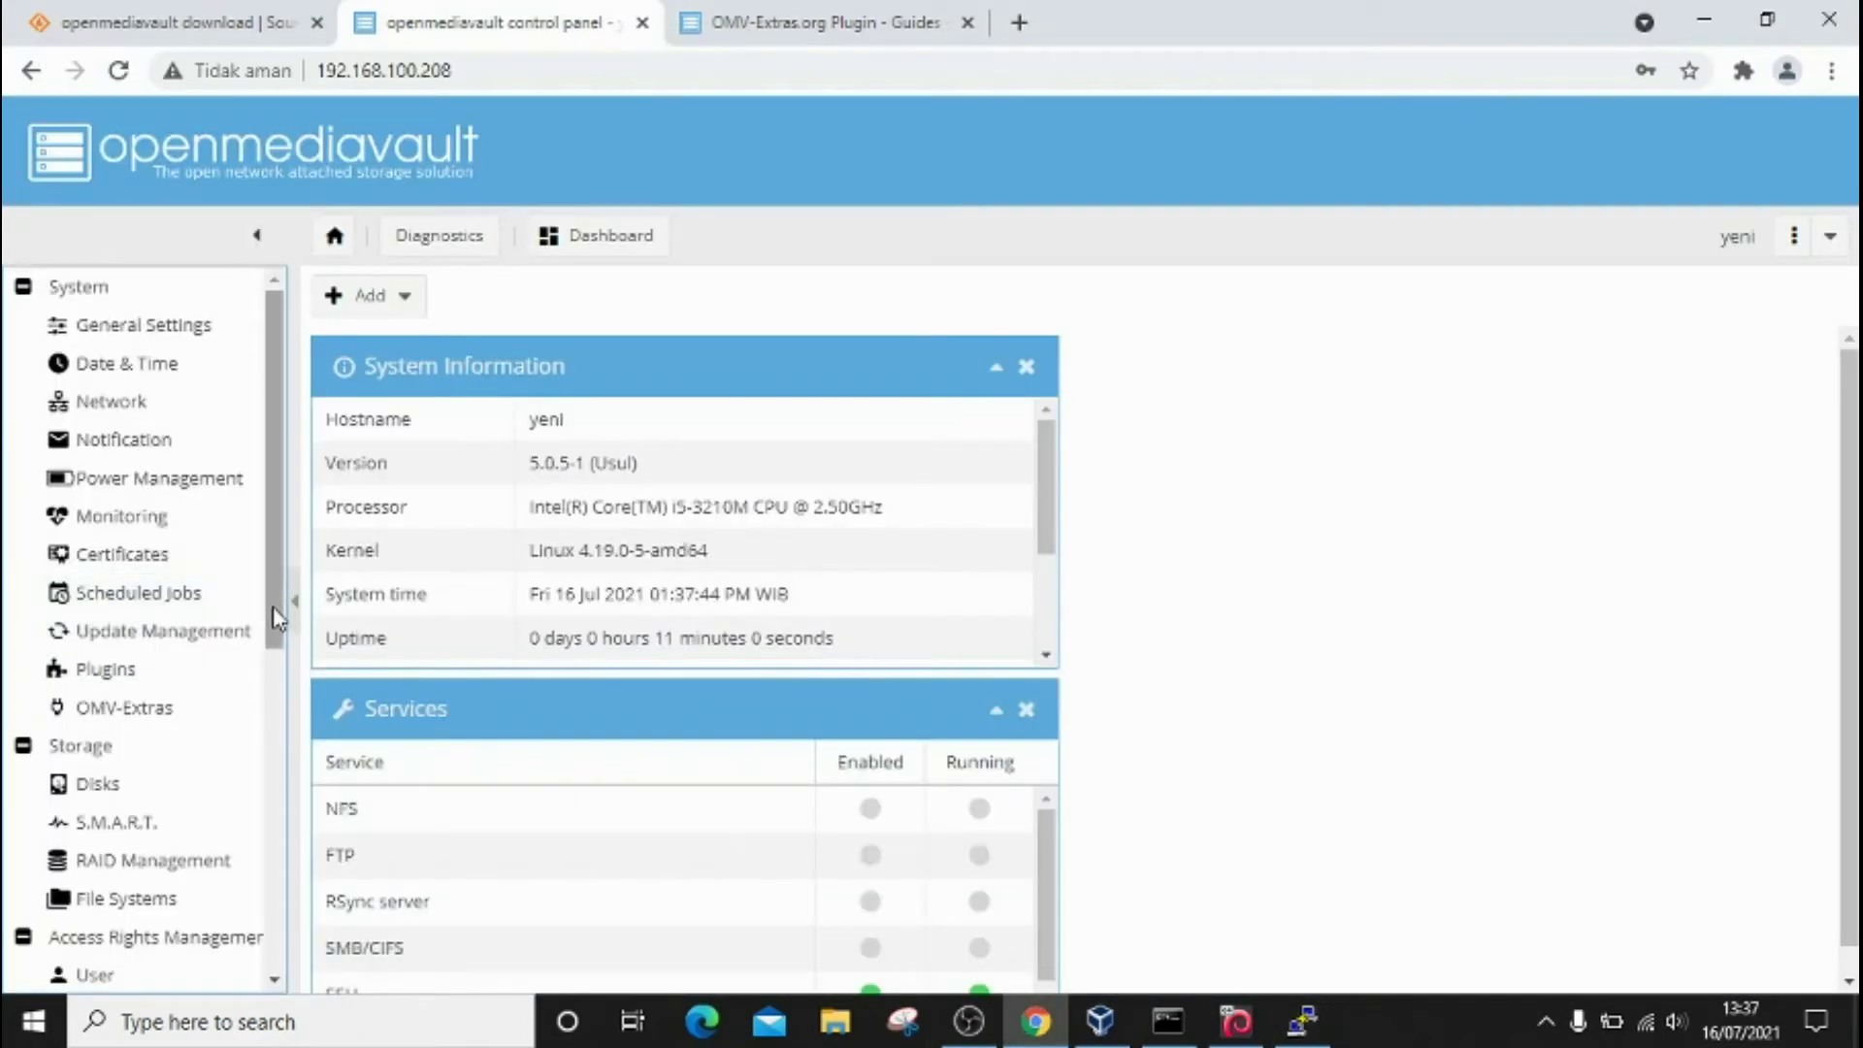
pyautogui.scroll(-2, 279, 667)
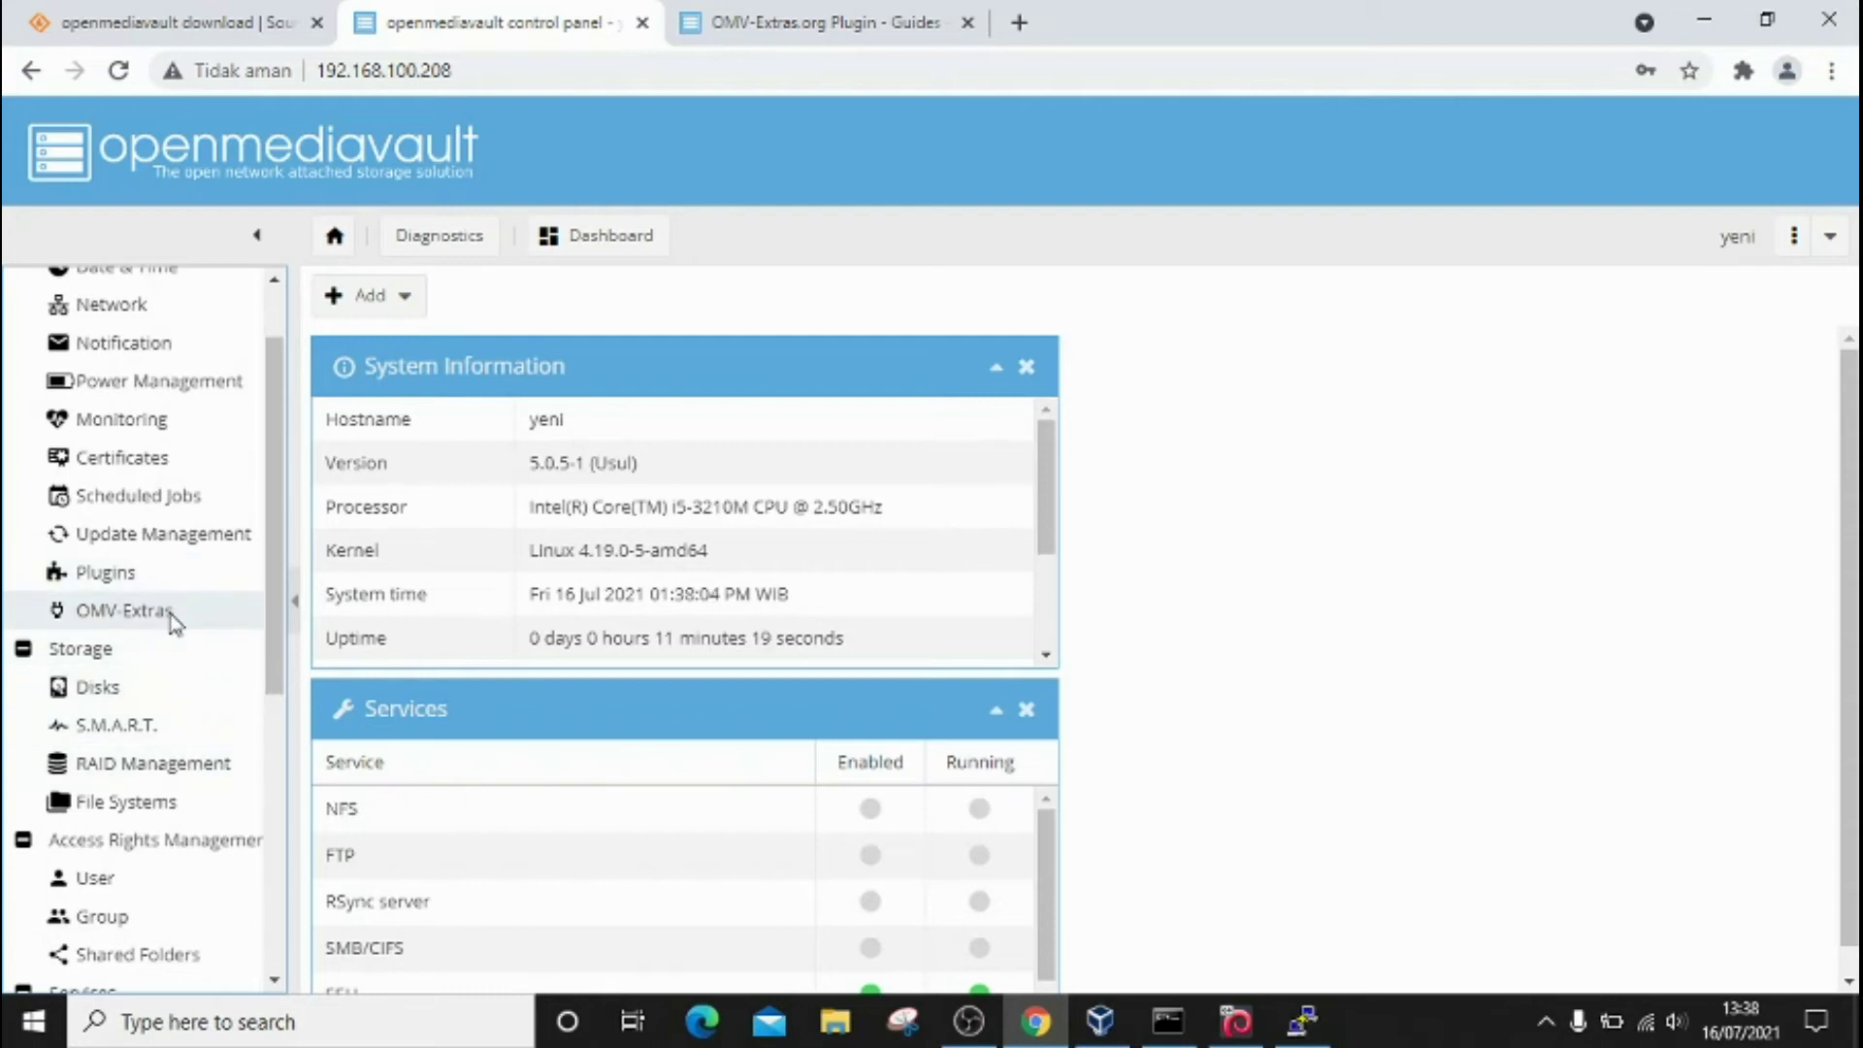
# Step: Go to OMV-Extras' Docker tab, which shows Docker not installed, and expand the Docker actions menu
pyautogui.click(171, 619)
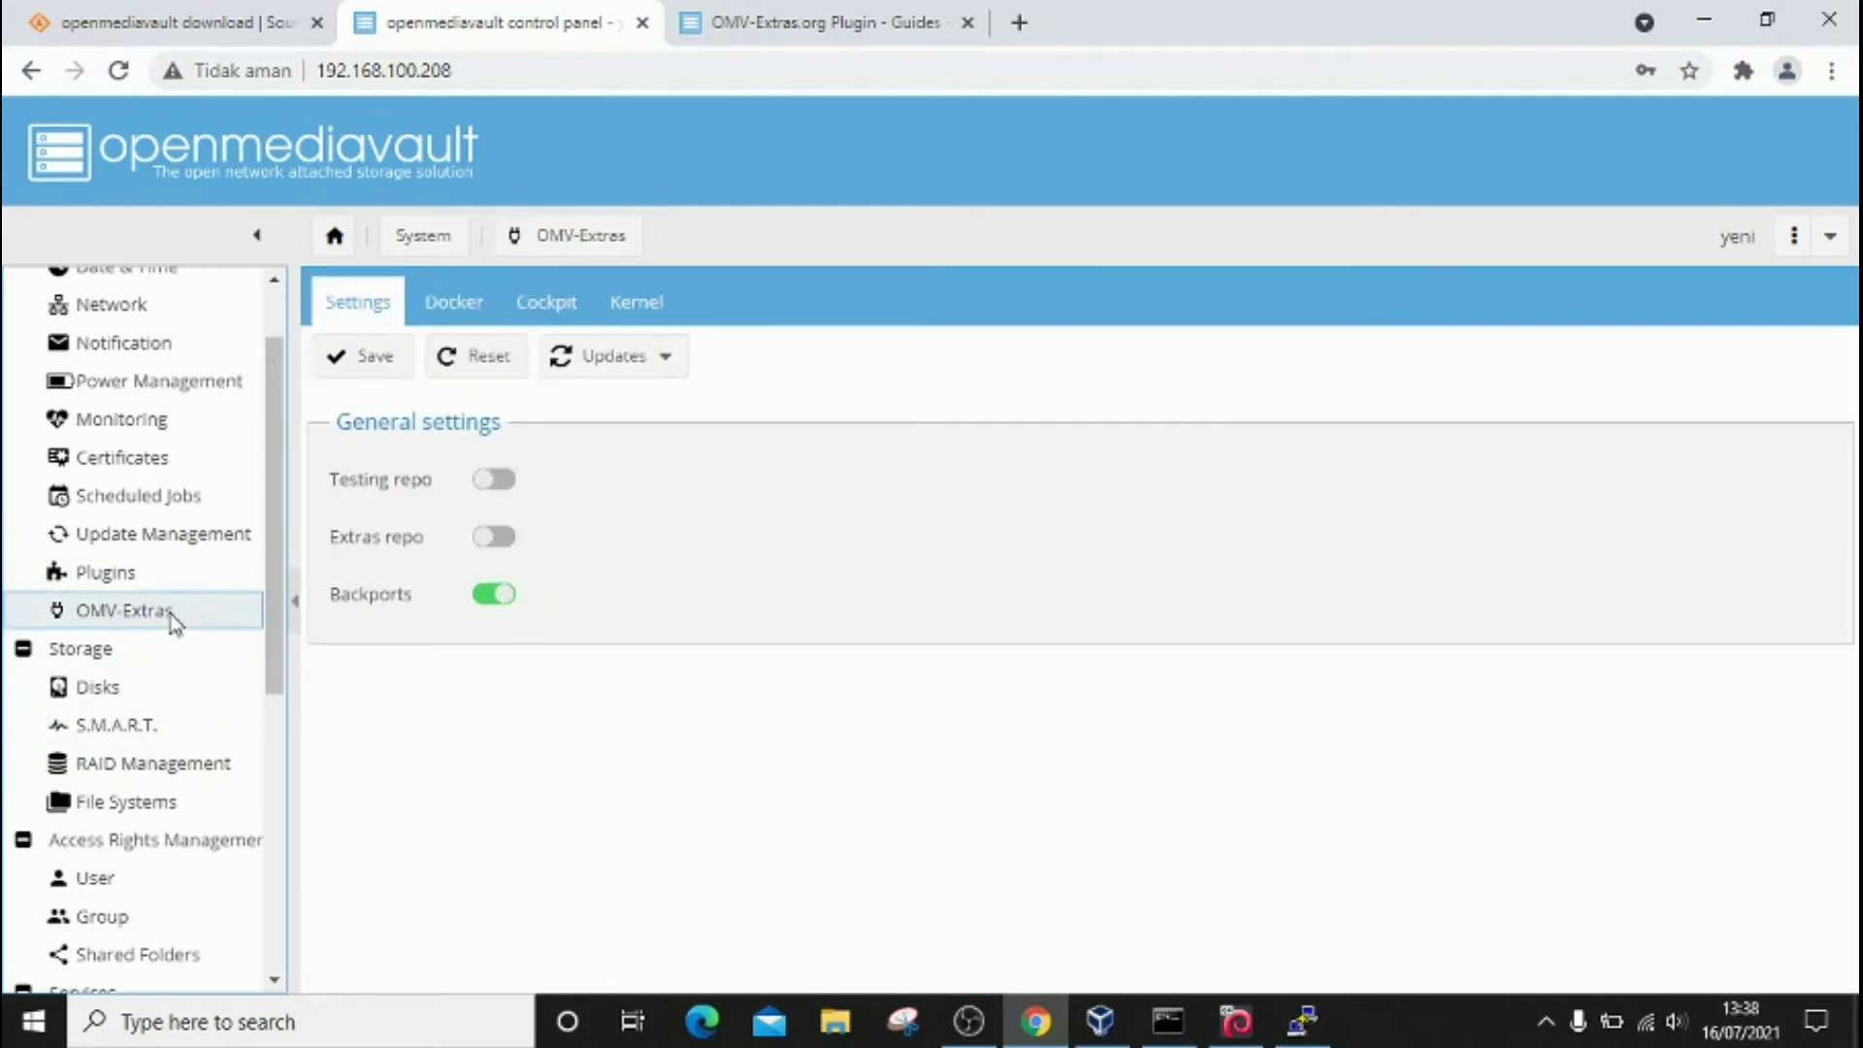
pyautogui.click(464, 309)
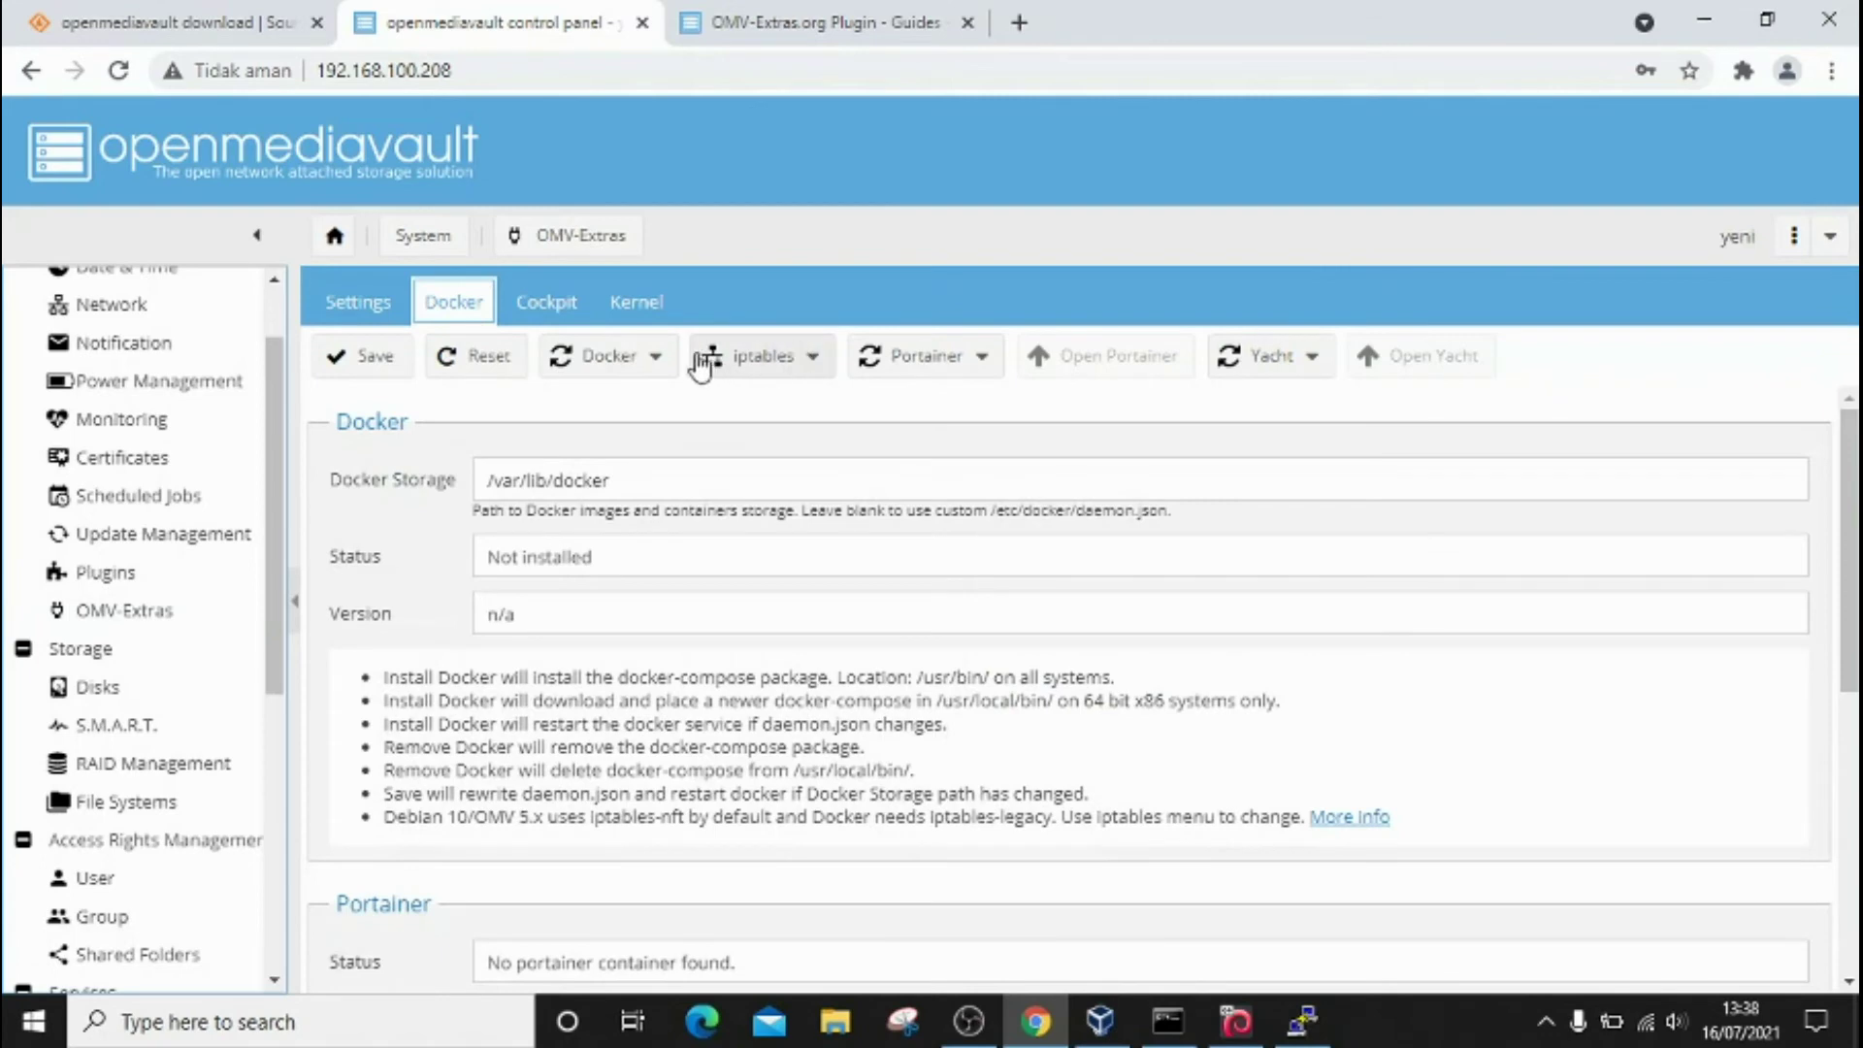
pyautogui.click(610, 356)
pyautogui.click(610, 356)
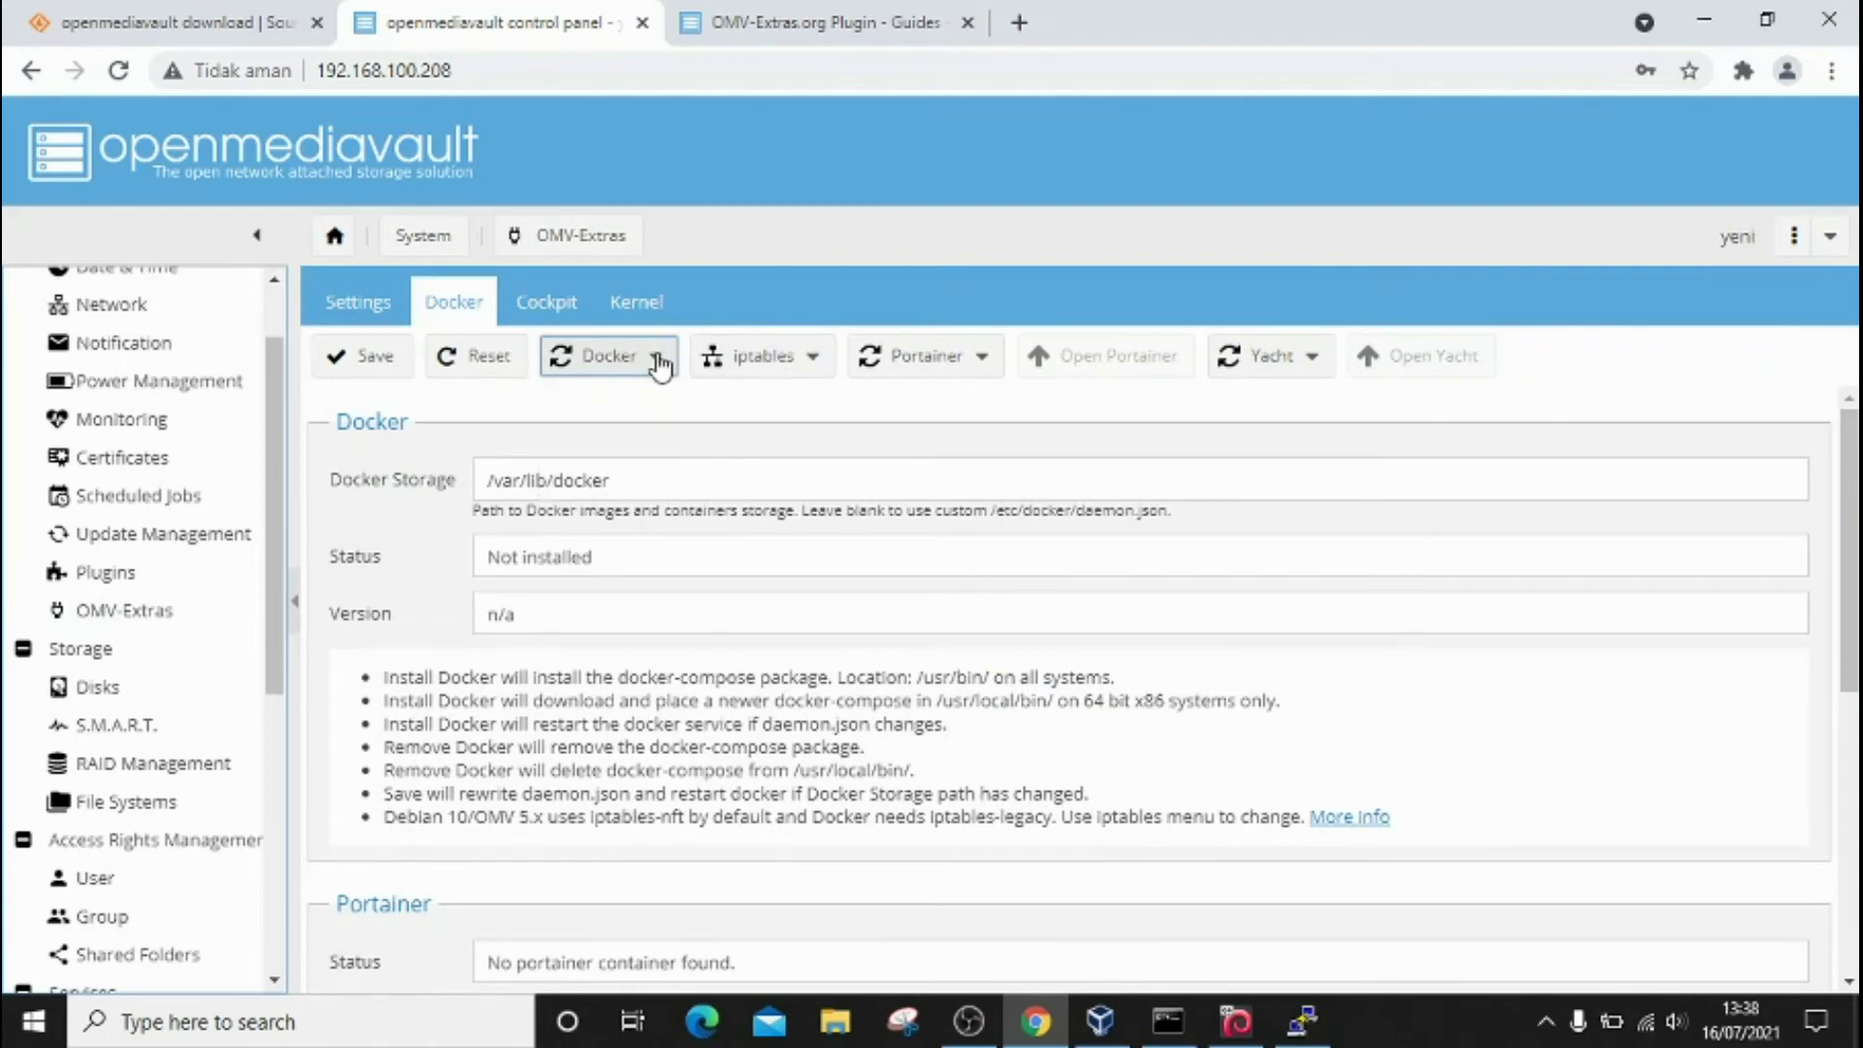
pyautogui.click(656, 357)
pyautogui.click(656, 358)
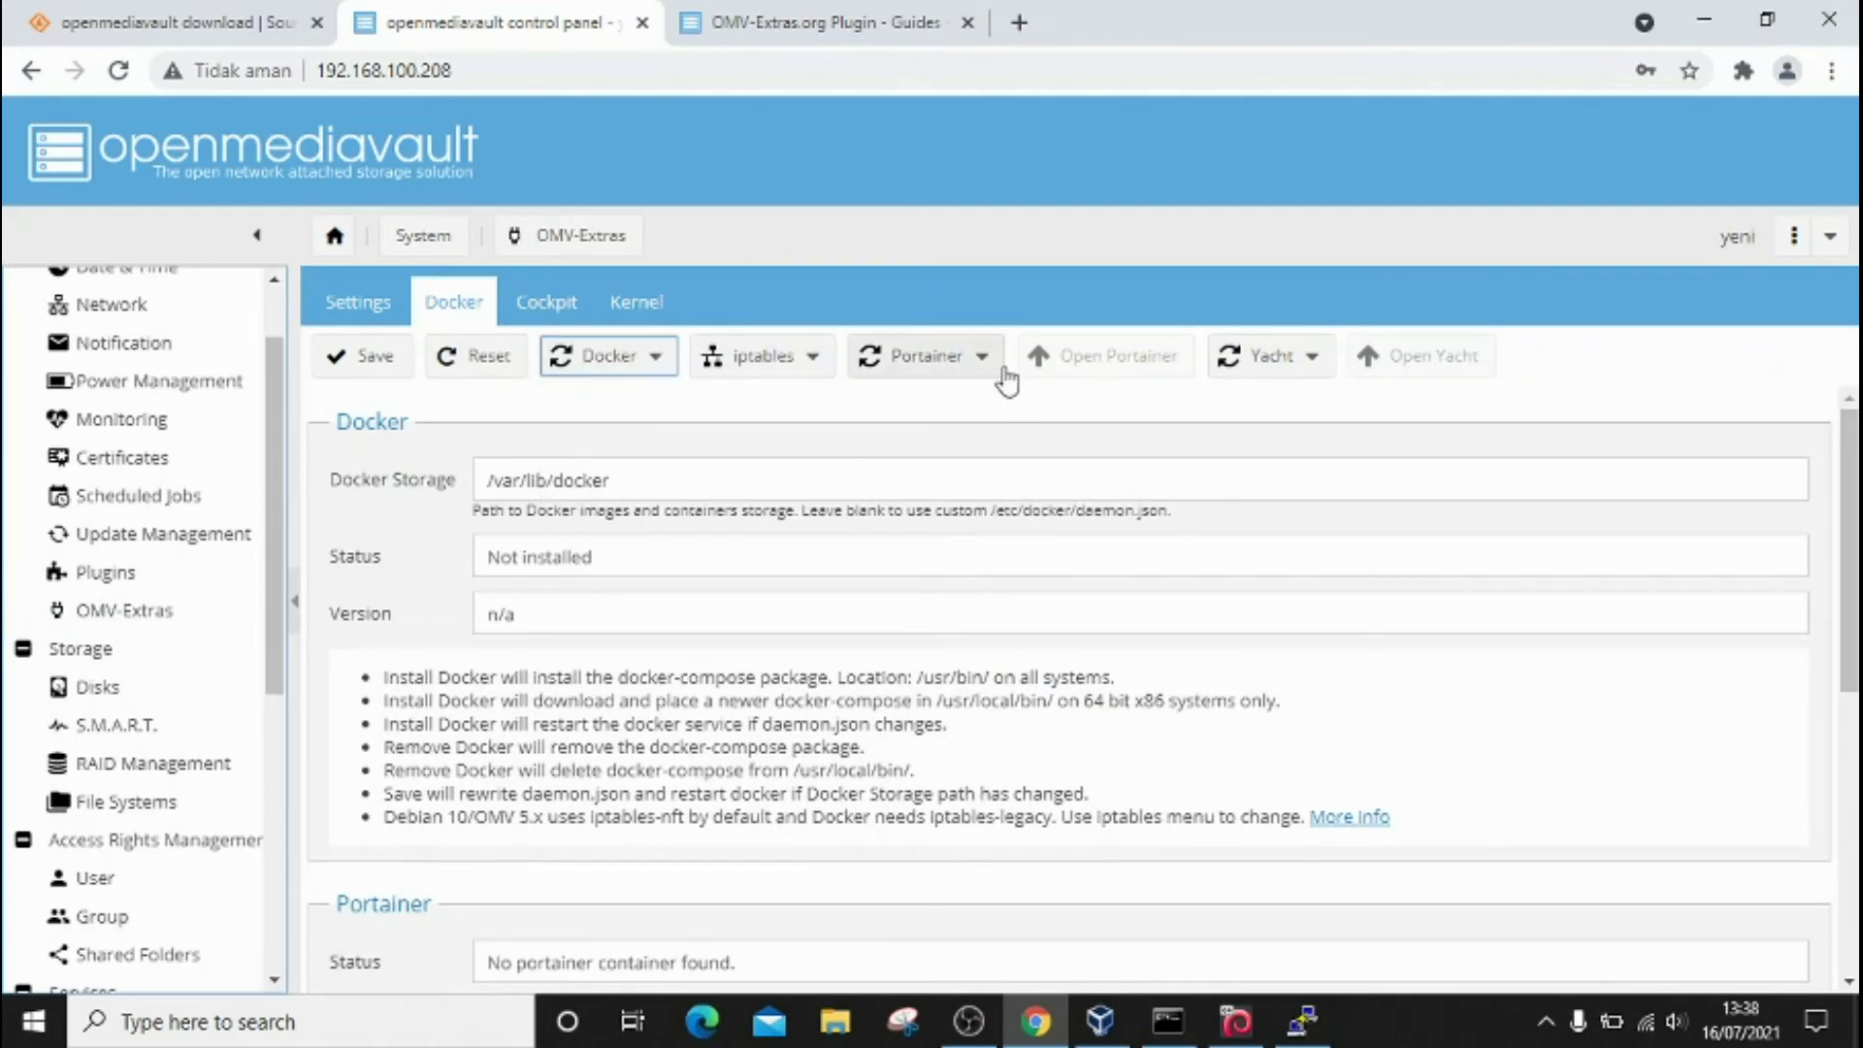
pyautogui.click(982, 359)
pyautogui.click(982, 359)
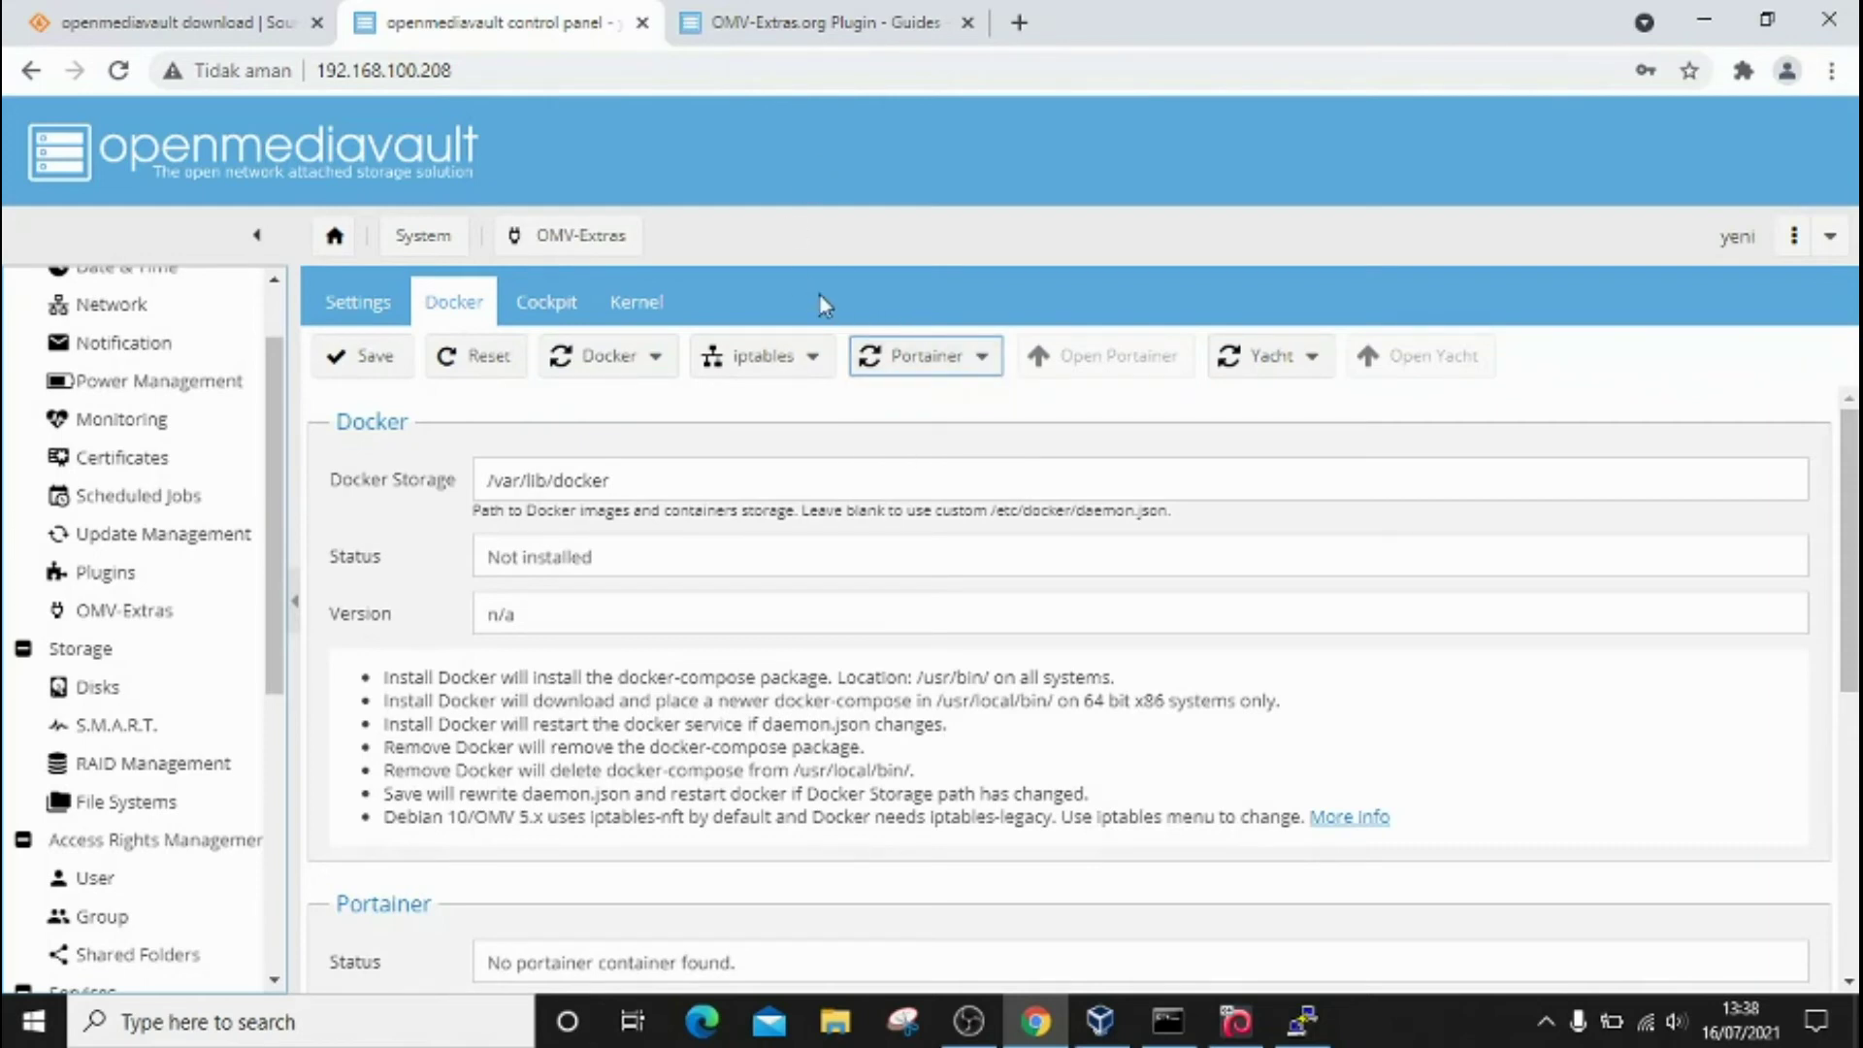
pyautogui.click(664, 362)
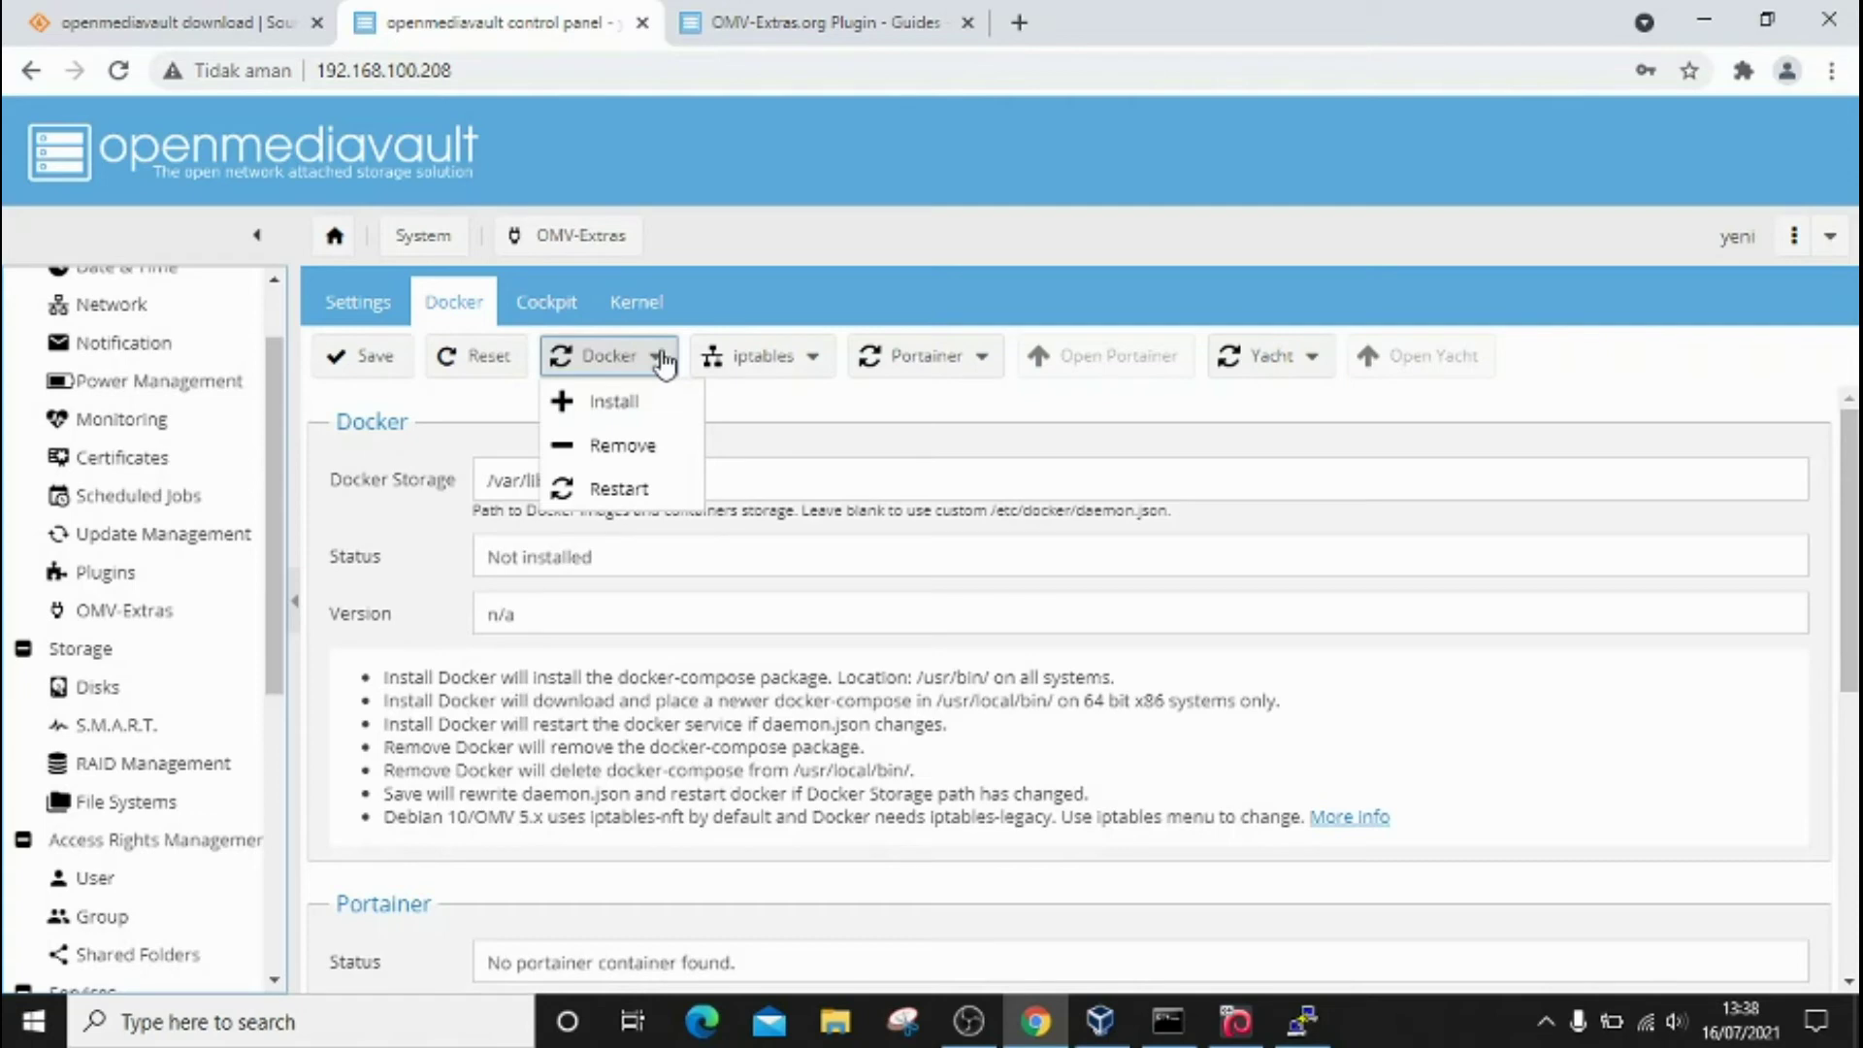
# Step: Install Docker from the Docker menu (version 18.09.1+dfsg1-7.1+deb10u3) and close the finished install log
pyautogui.click(663, 360)
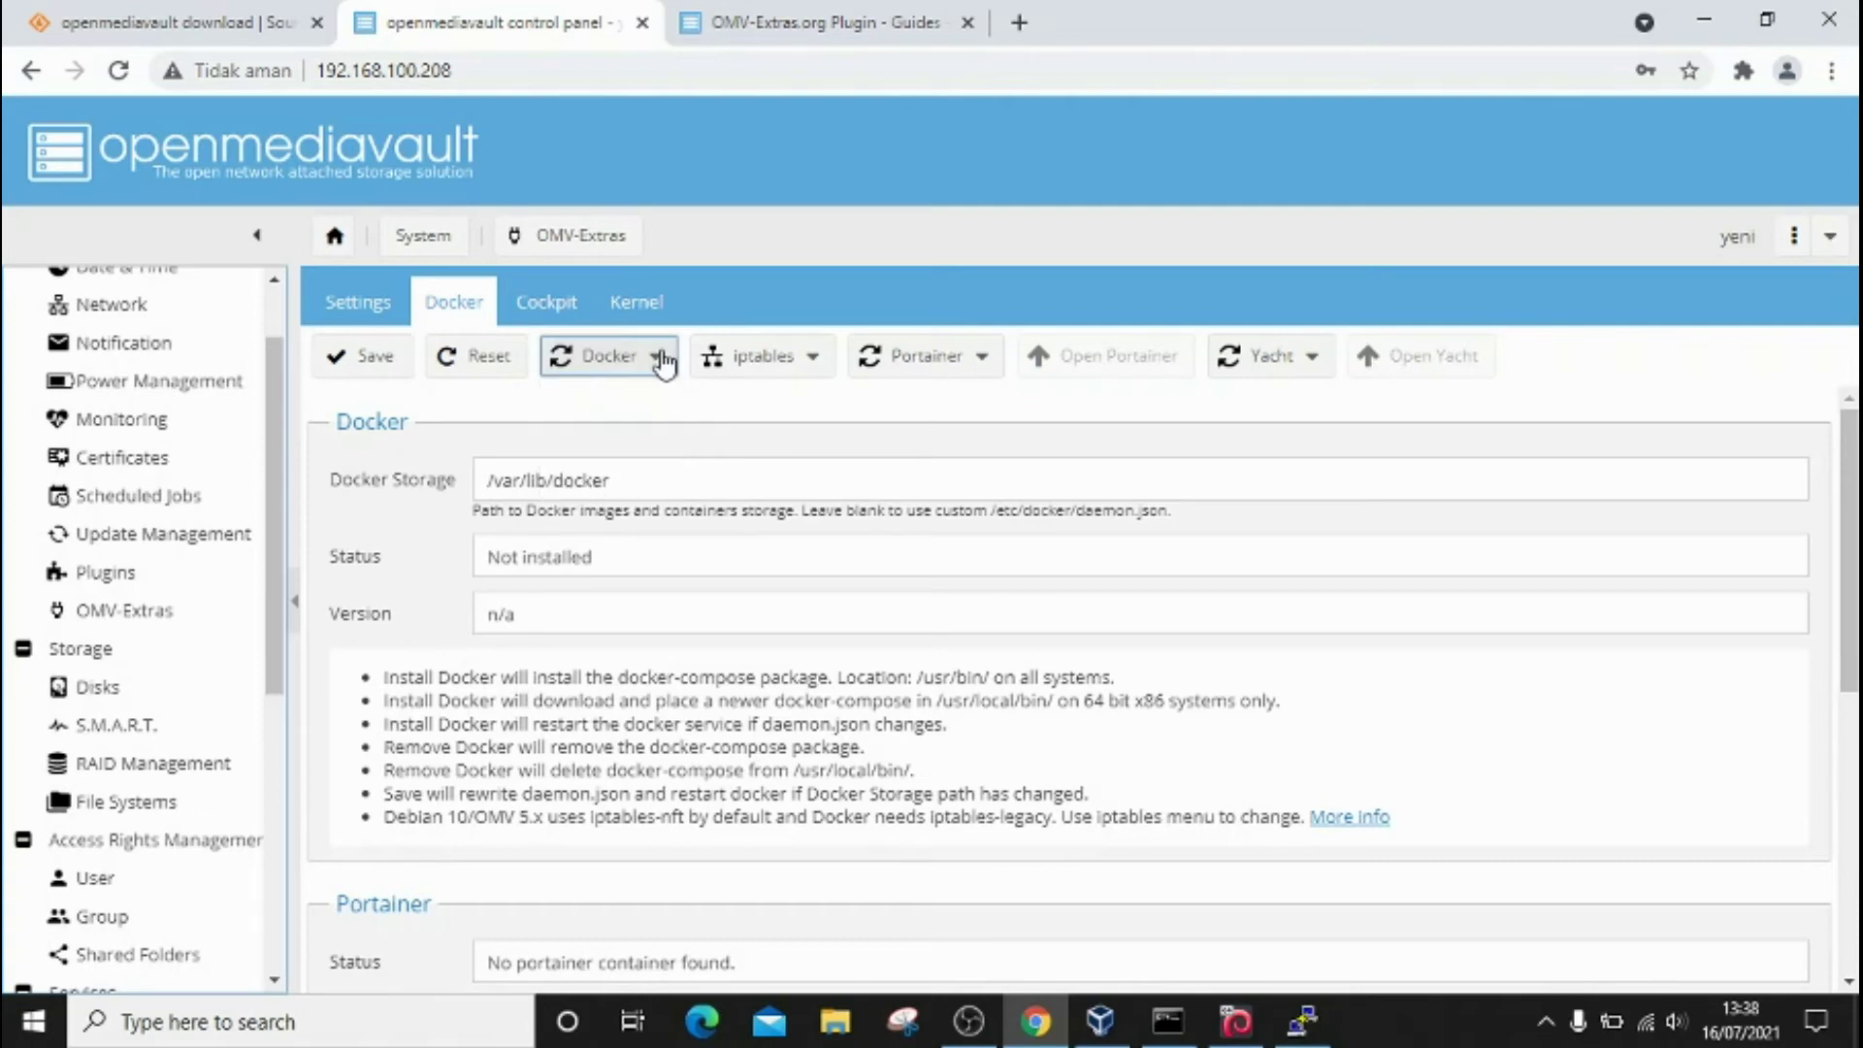
pyautogui.click(663, 359)
pyautogui.click(663, 359)
pyautogui.click(982, 366)
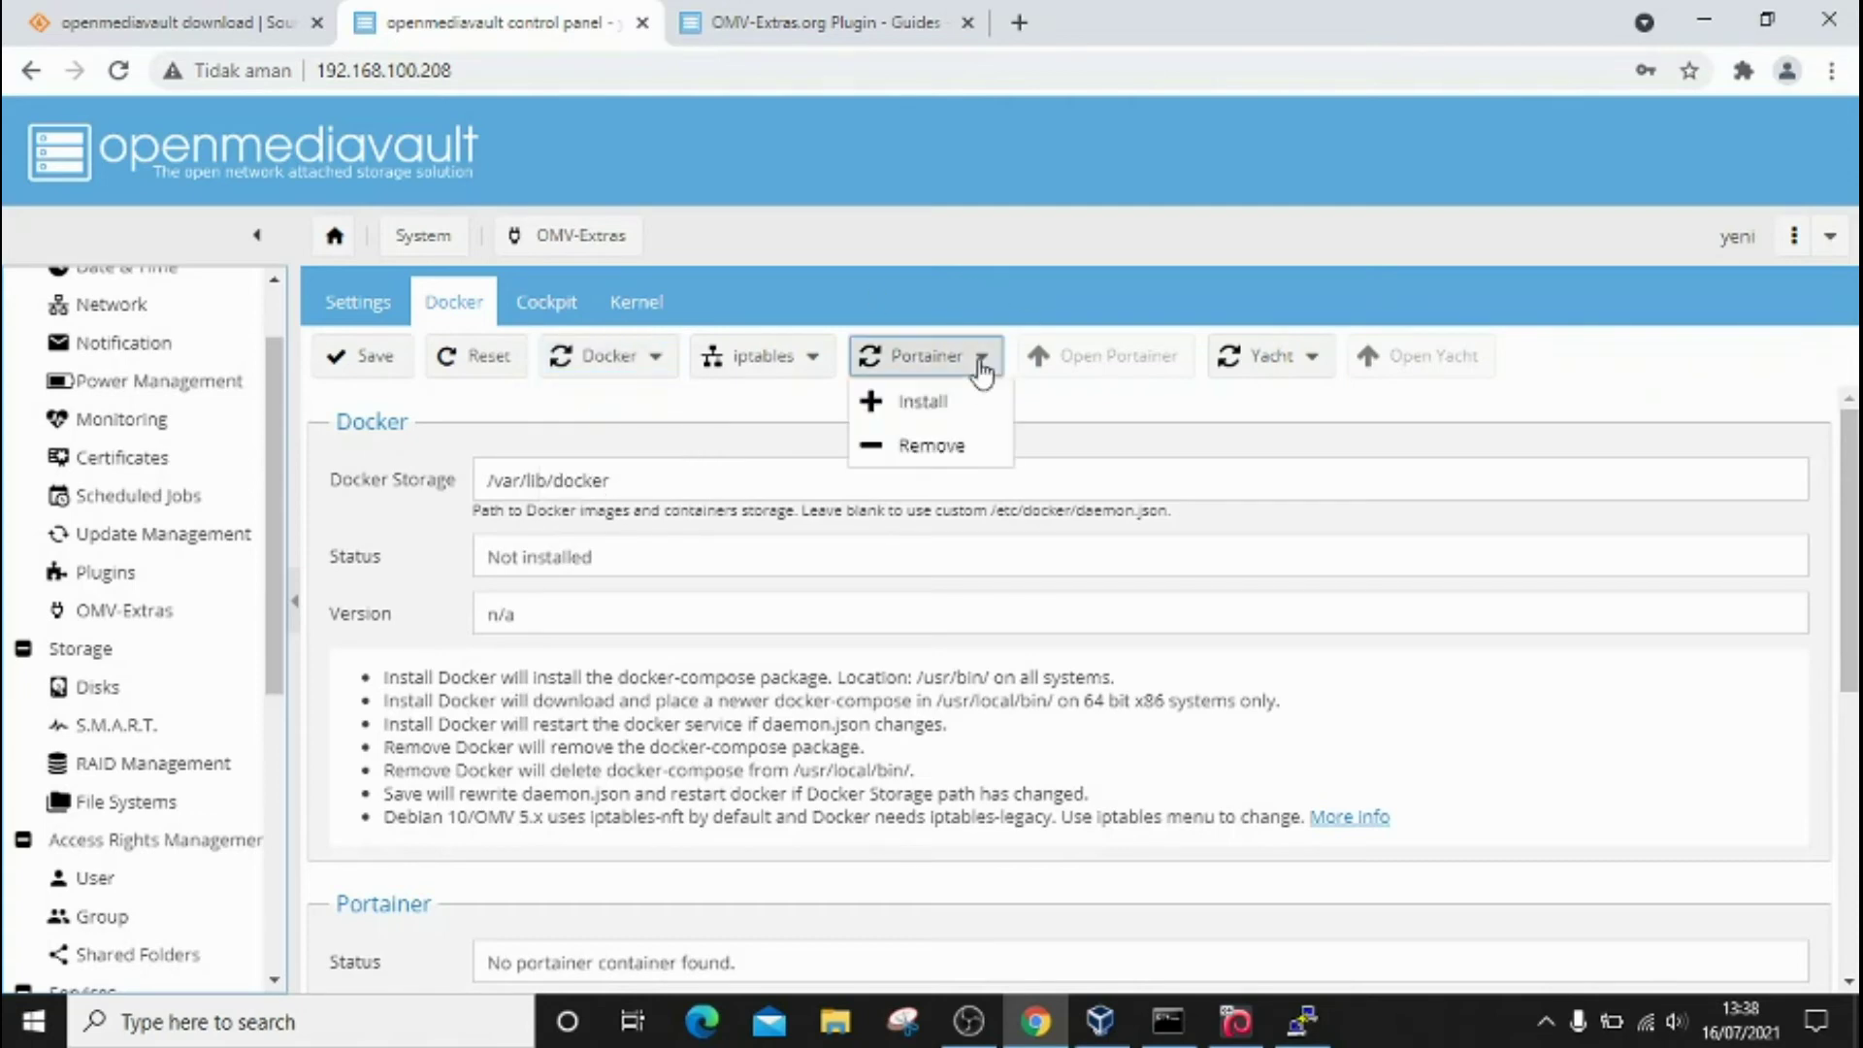
pyautogui.click(982, 367)
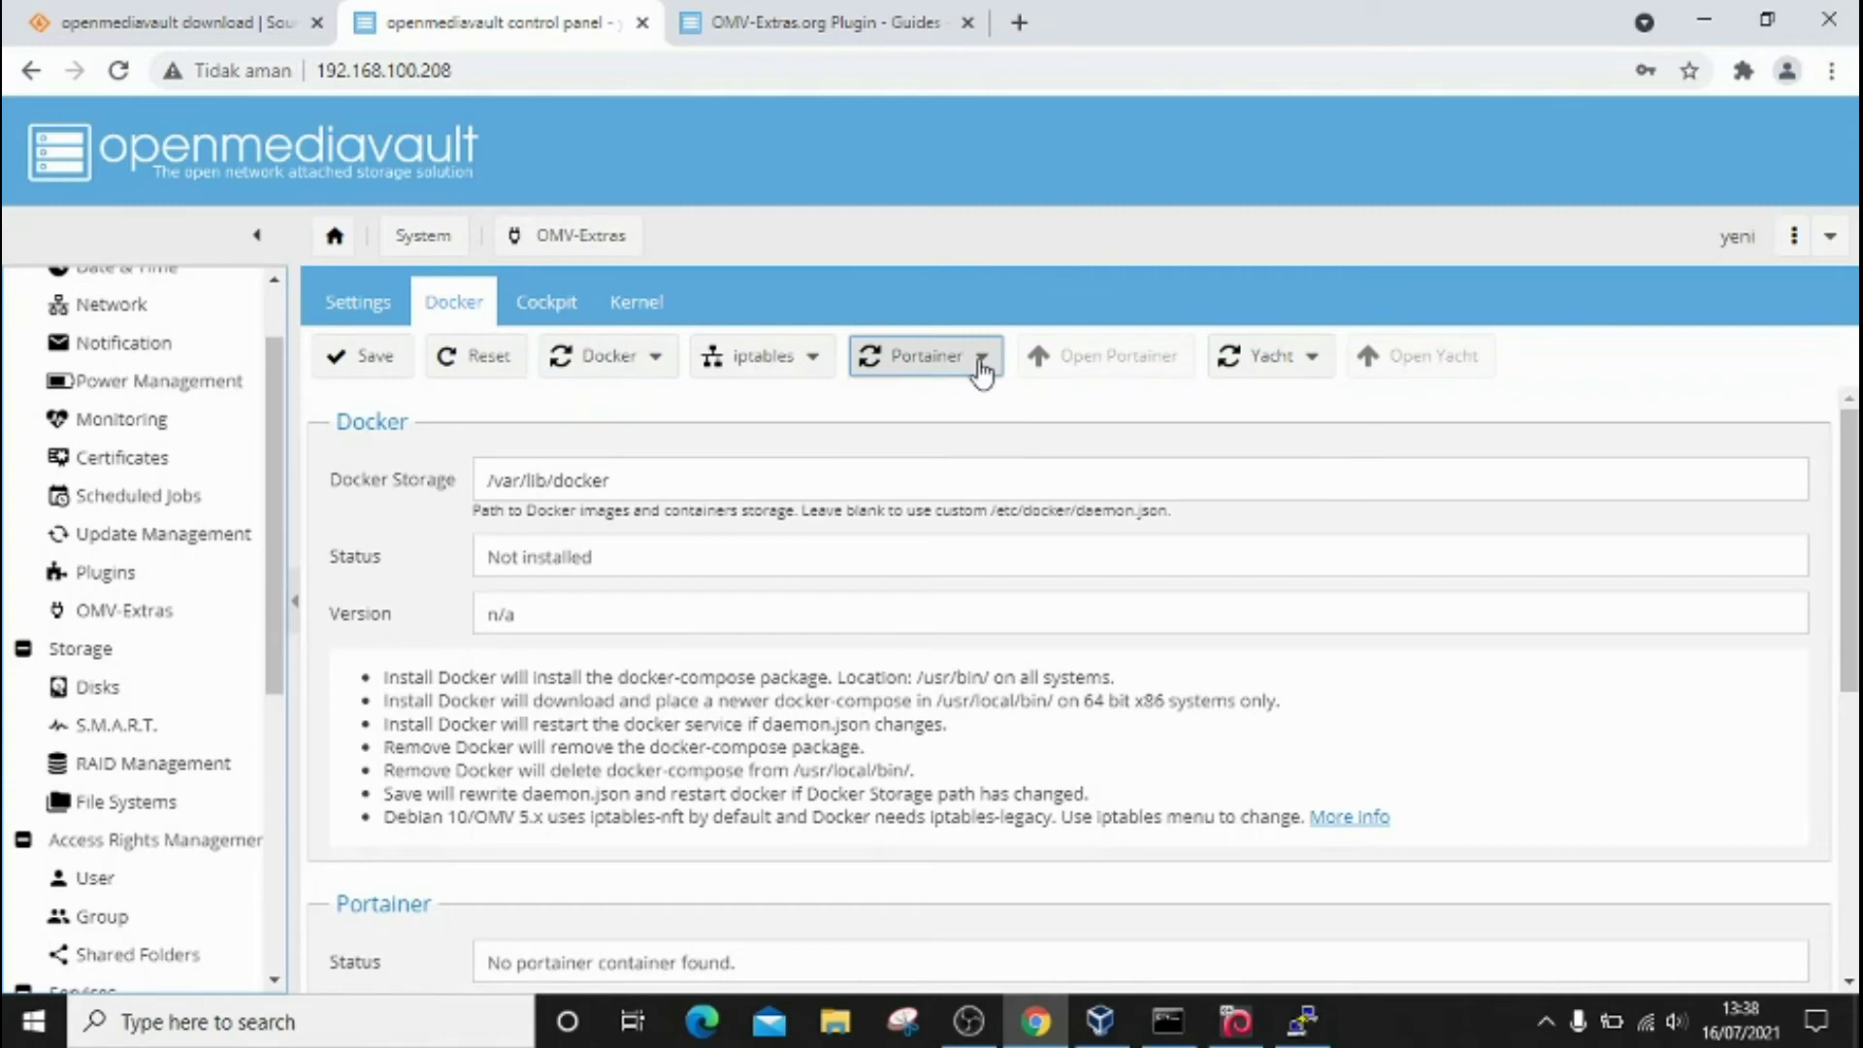
pyautogui.click(655, 362)
pyautogui.click(655, 362)
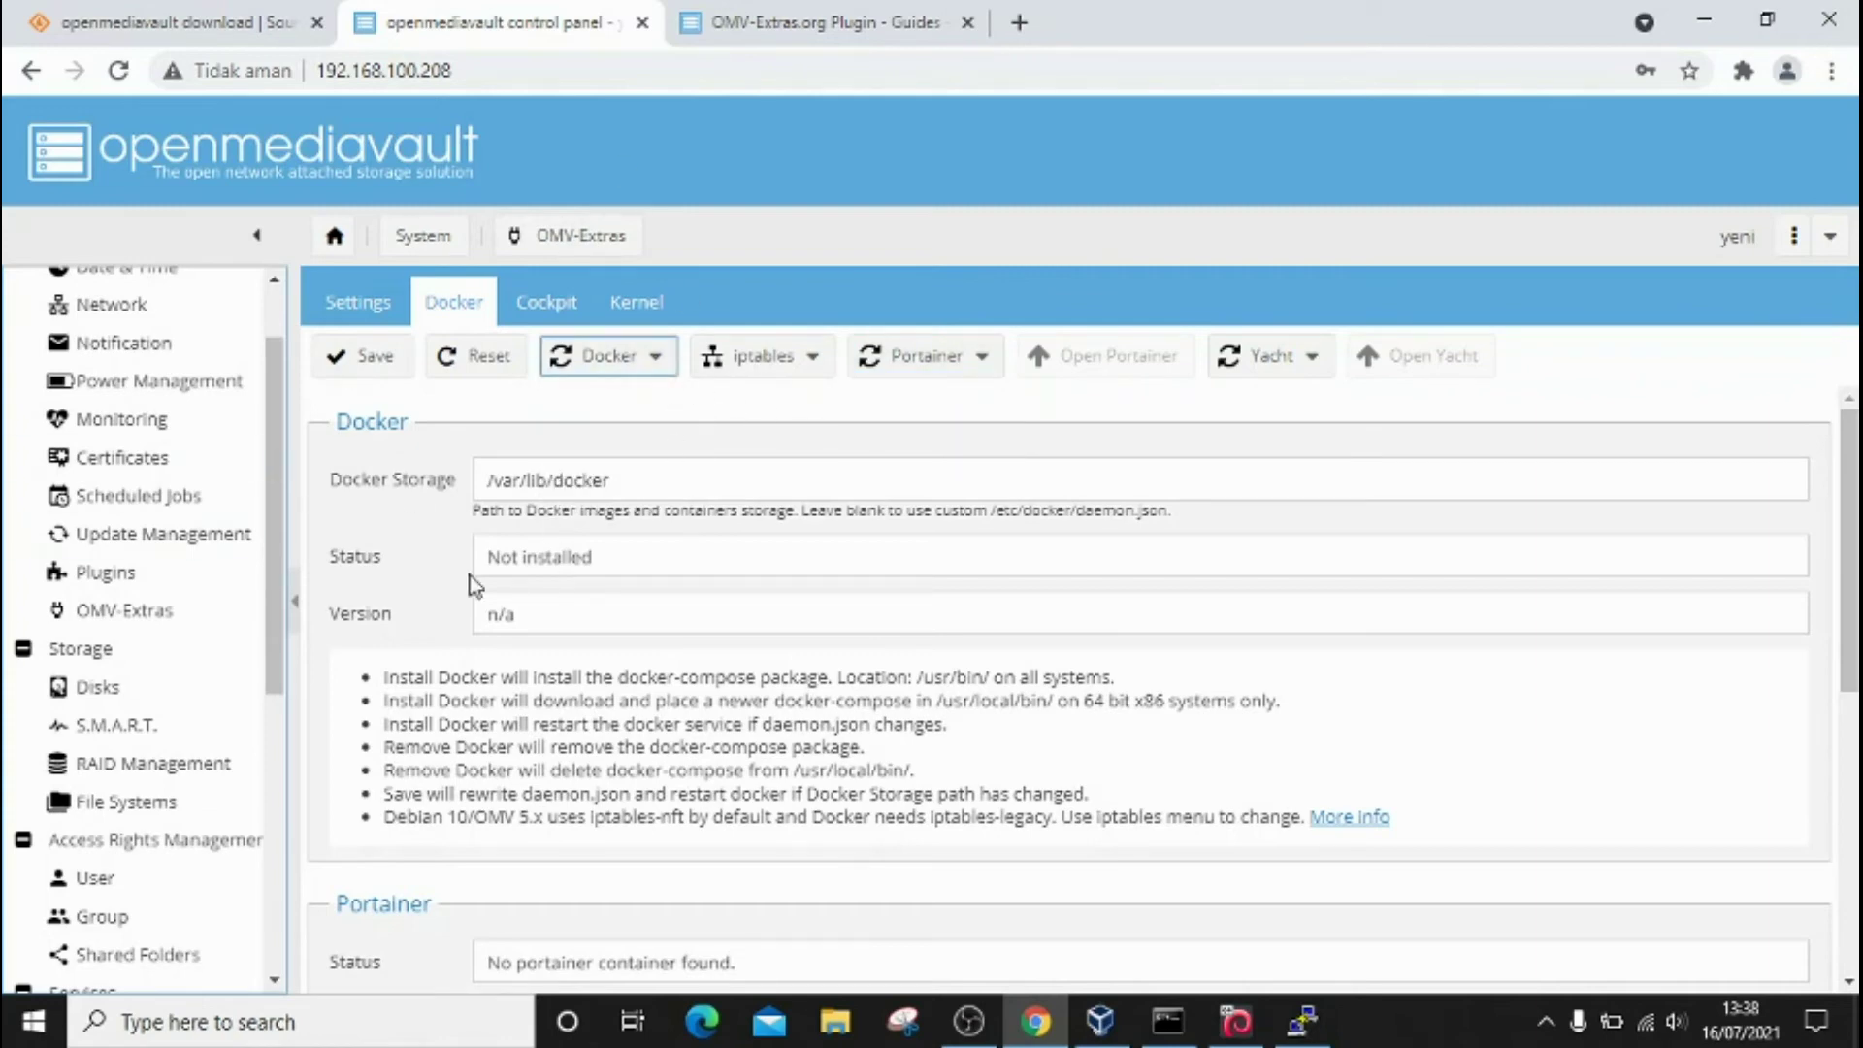
pyautogui.click(655, 362)
pyautogui.click(634, 408)
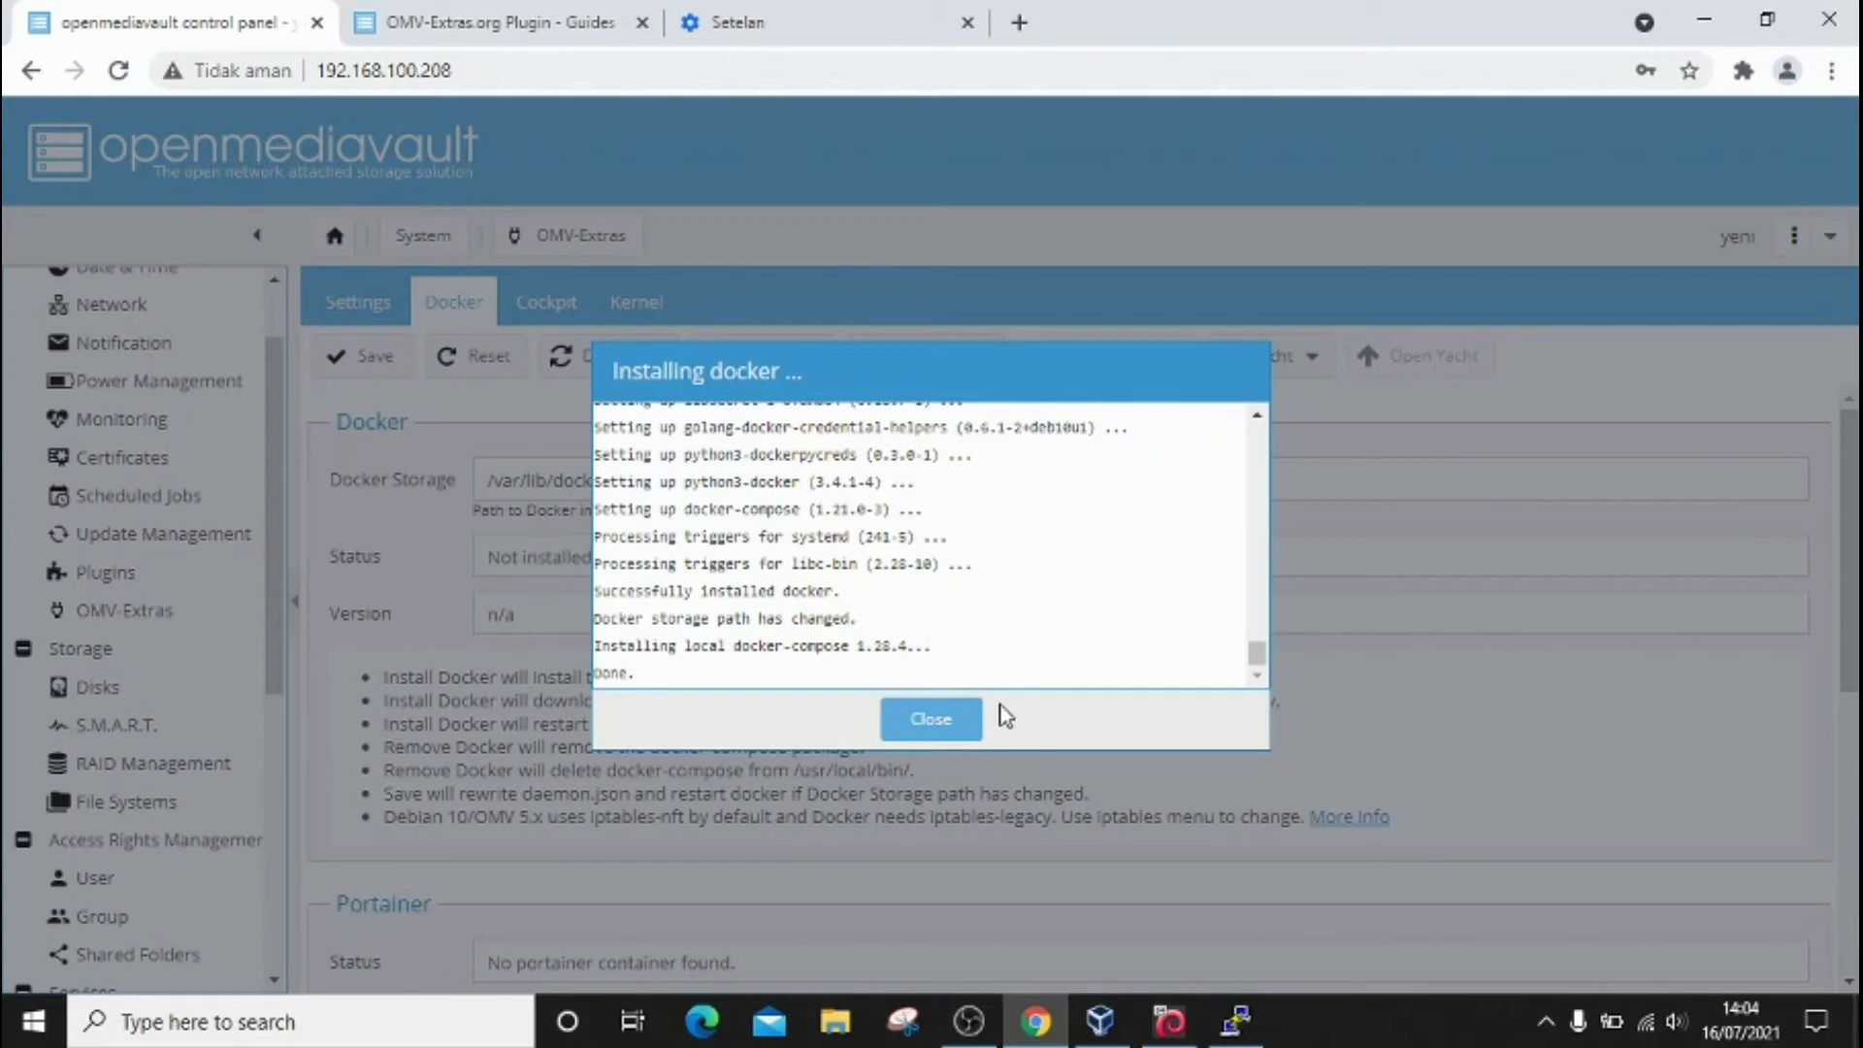
pyautogui.click(951, 735)
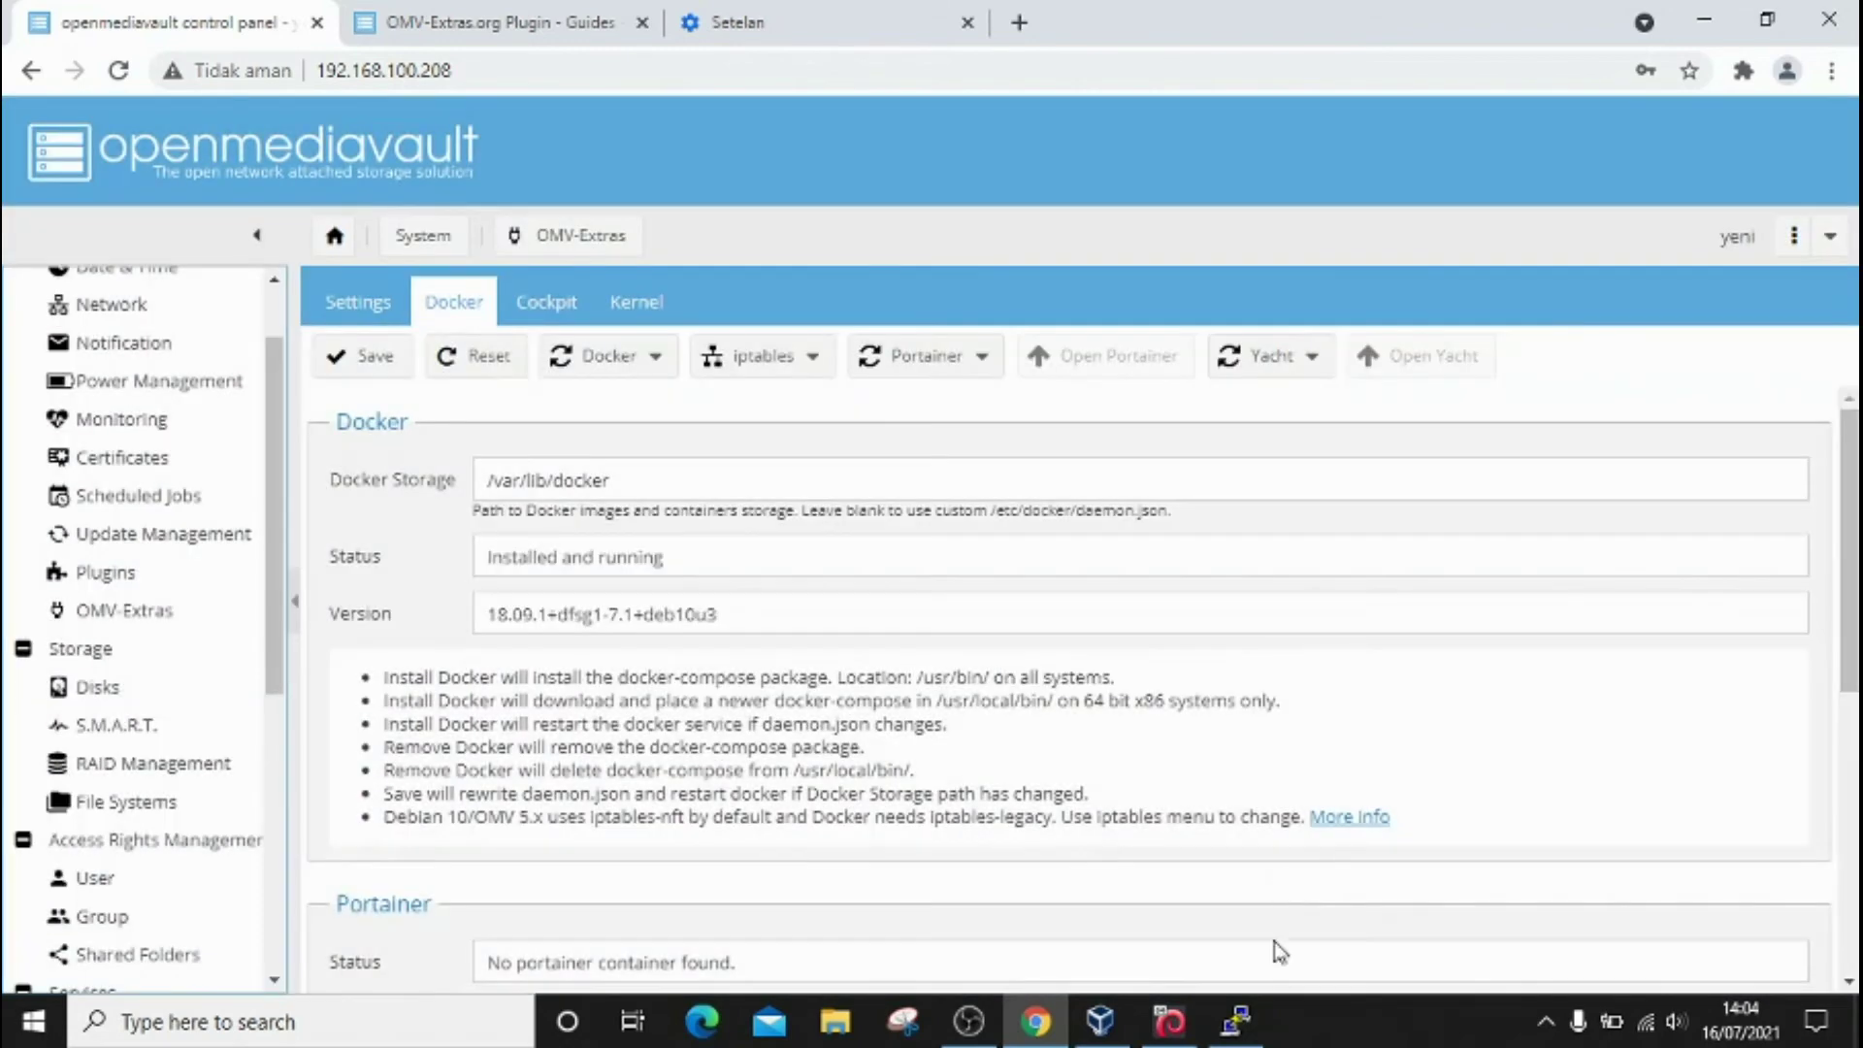
pyautogui.click(1235, 1021)
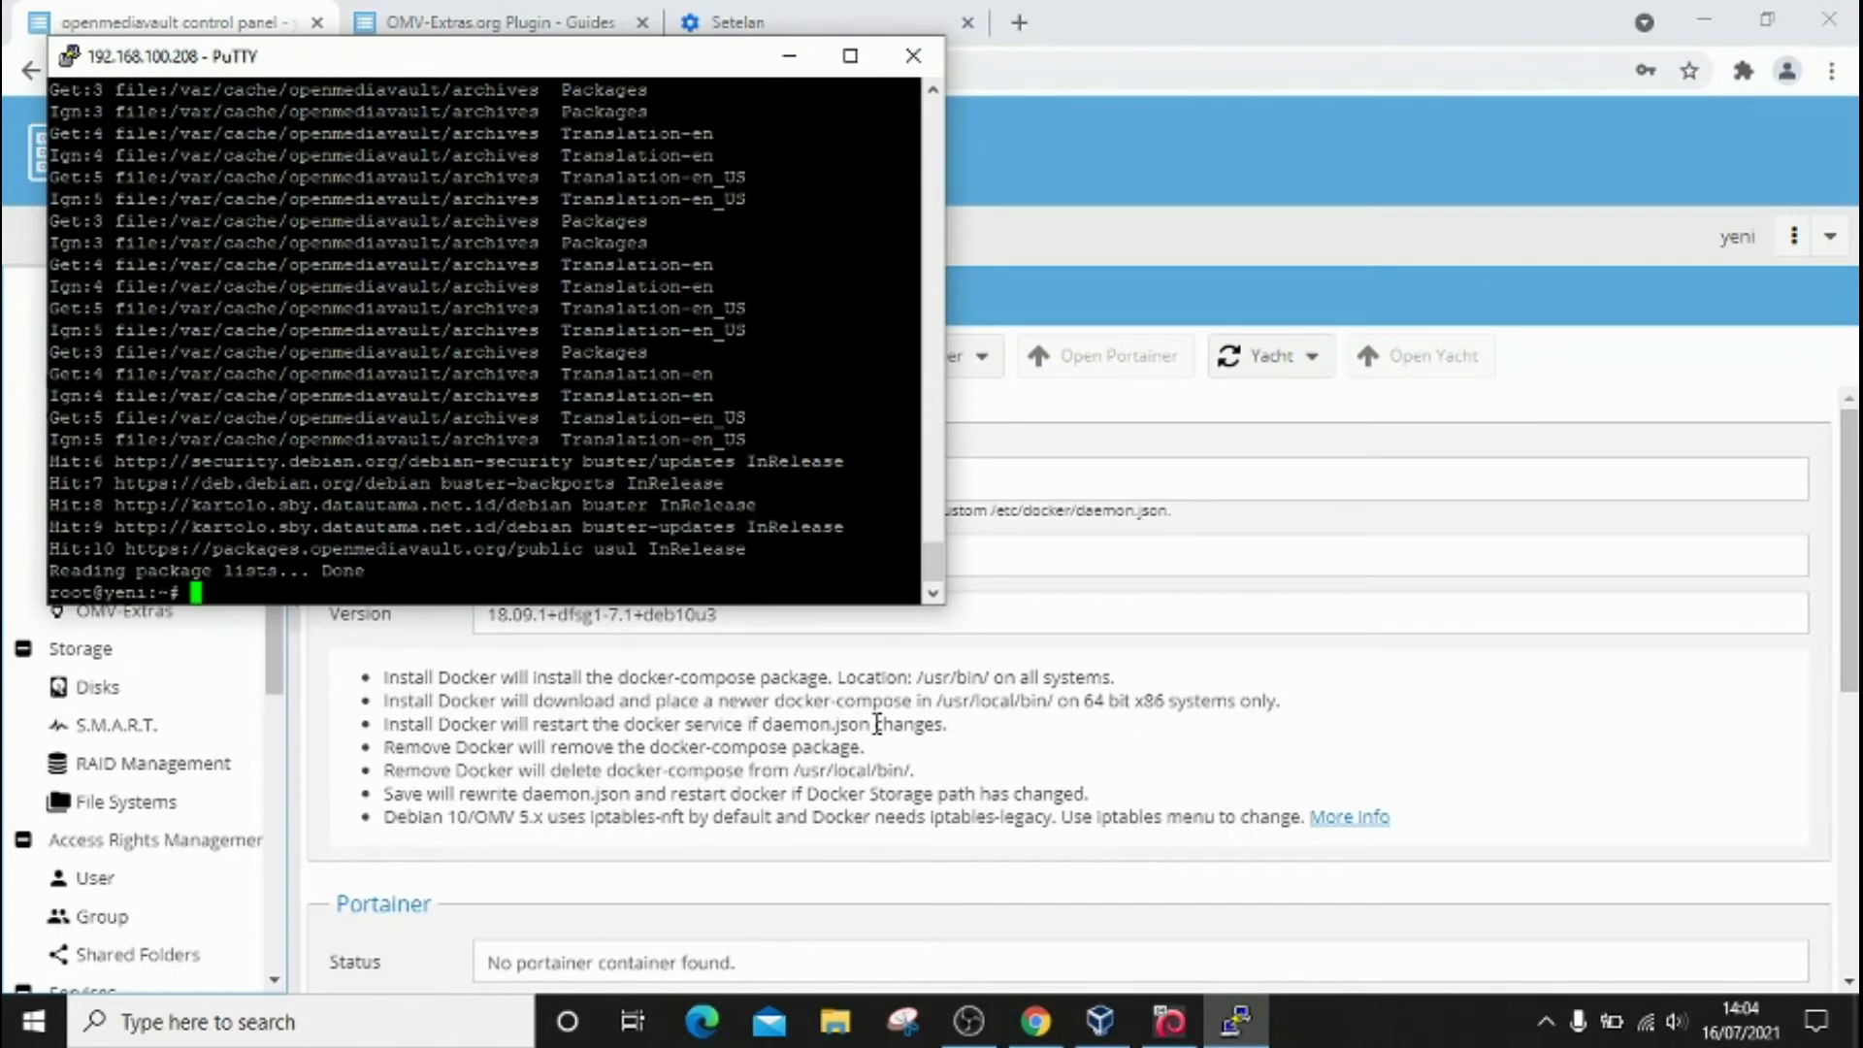
# Step: List /var/lib and /var/lib/docker to confirm builder, containerd, image, overlay2 and volumes exist
pyautogui.write('cd /var/lib')
pyautogui.press('Return')
pyautogui.write('ls')
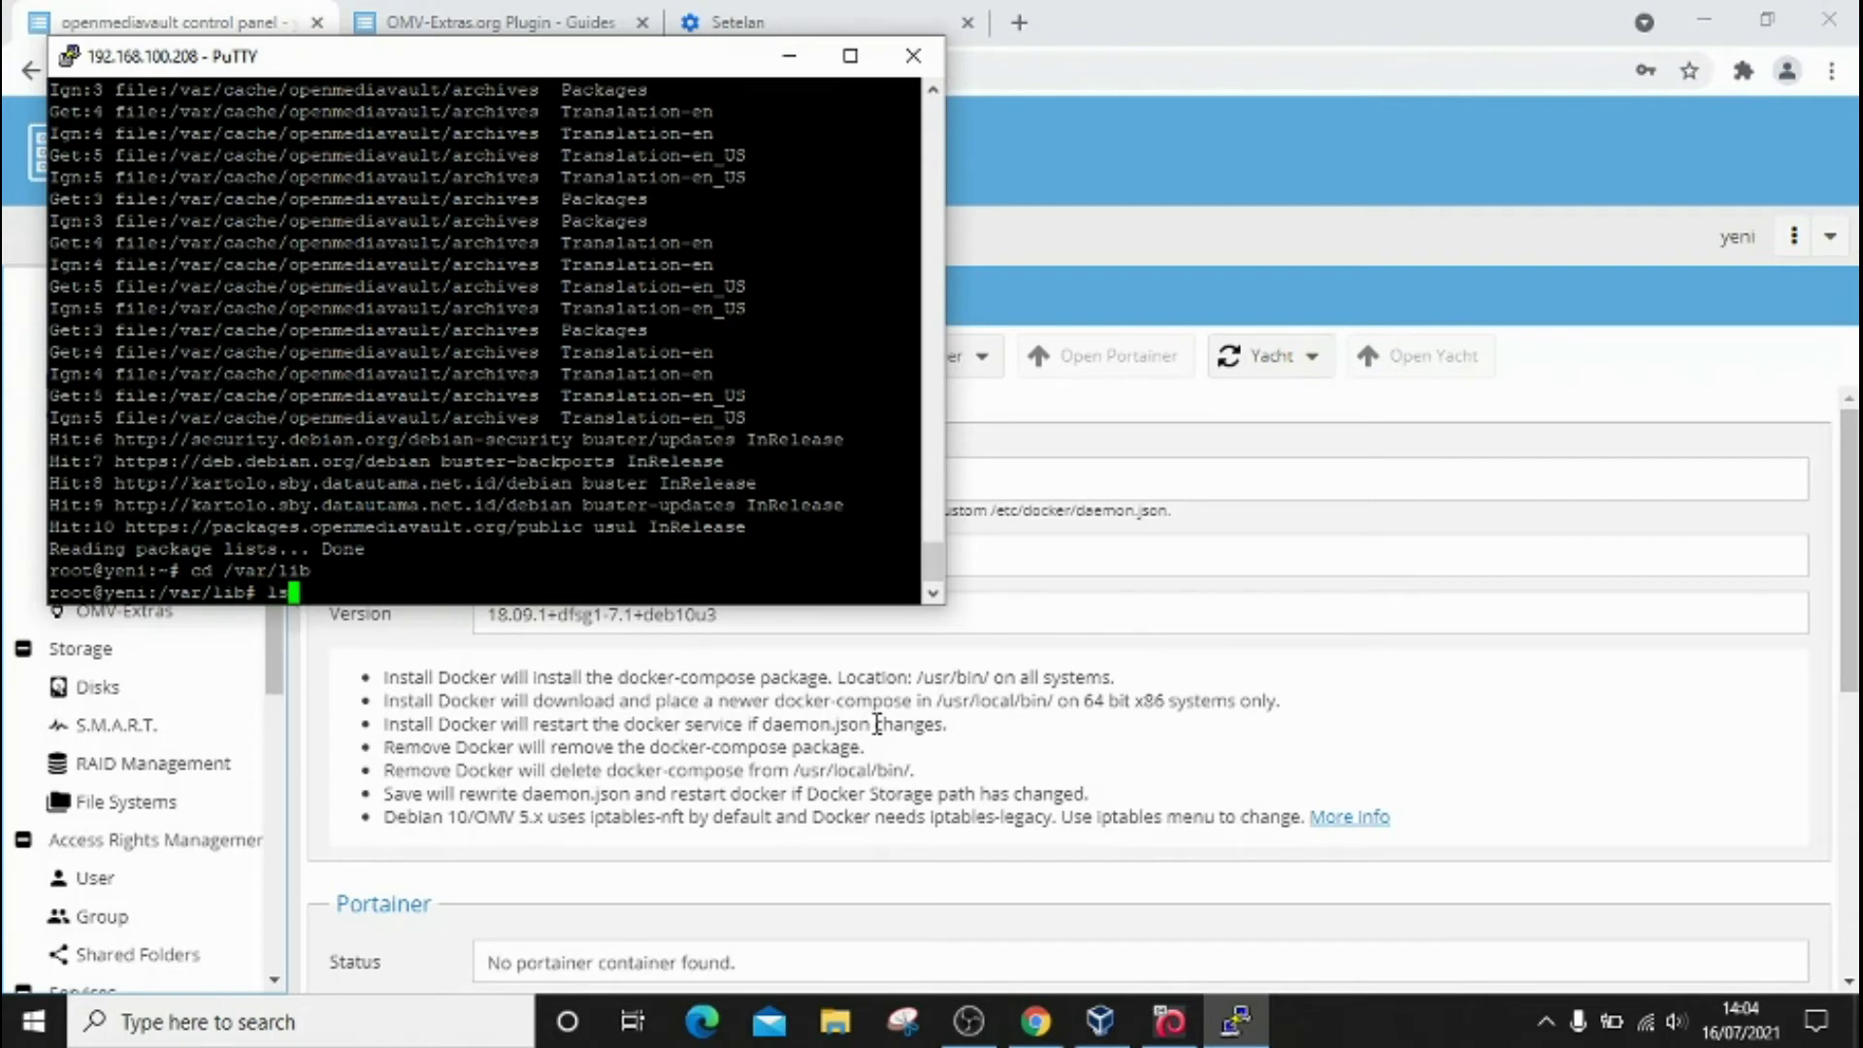
pyautogui.press('Return')
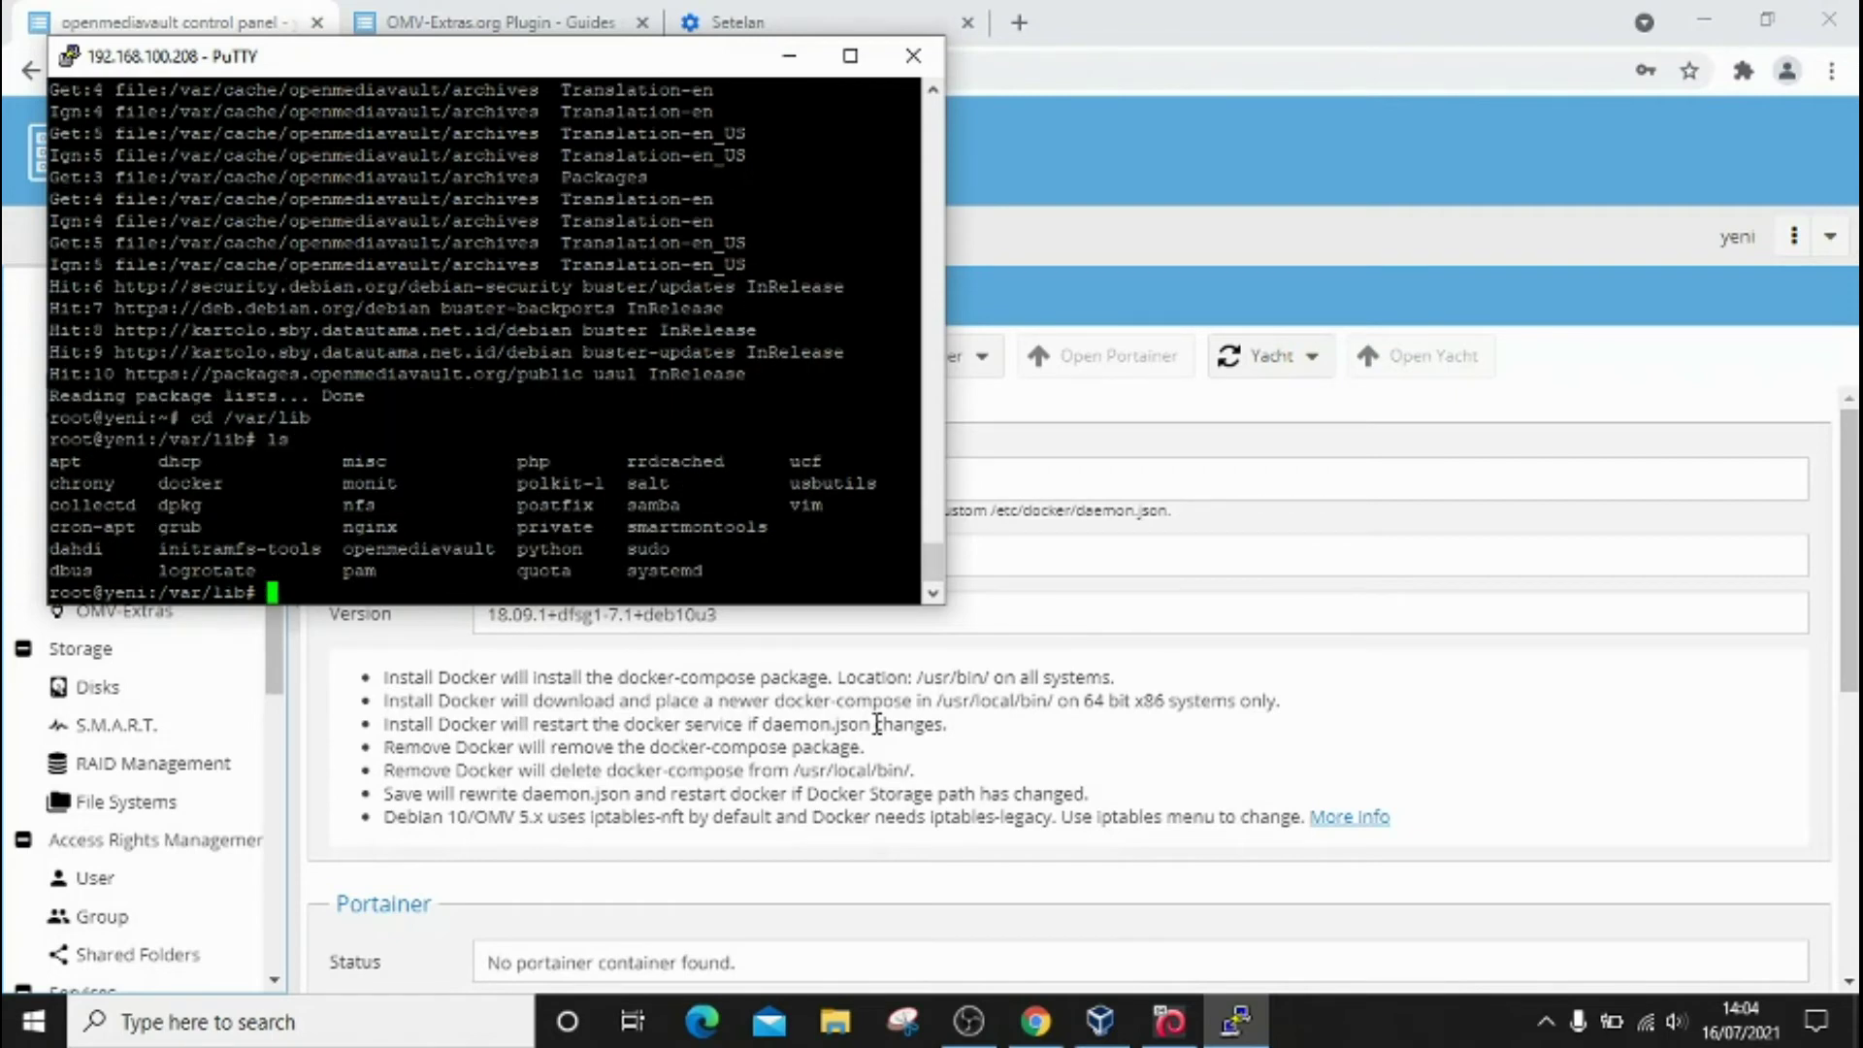
pyautogui.write('cd docker/')
pyautogui.press('Return')
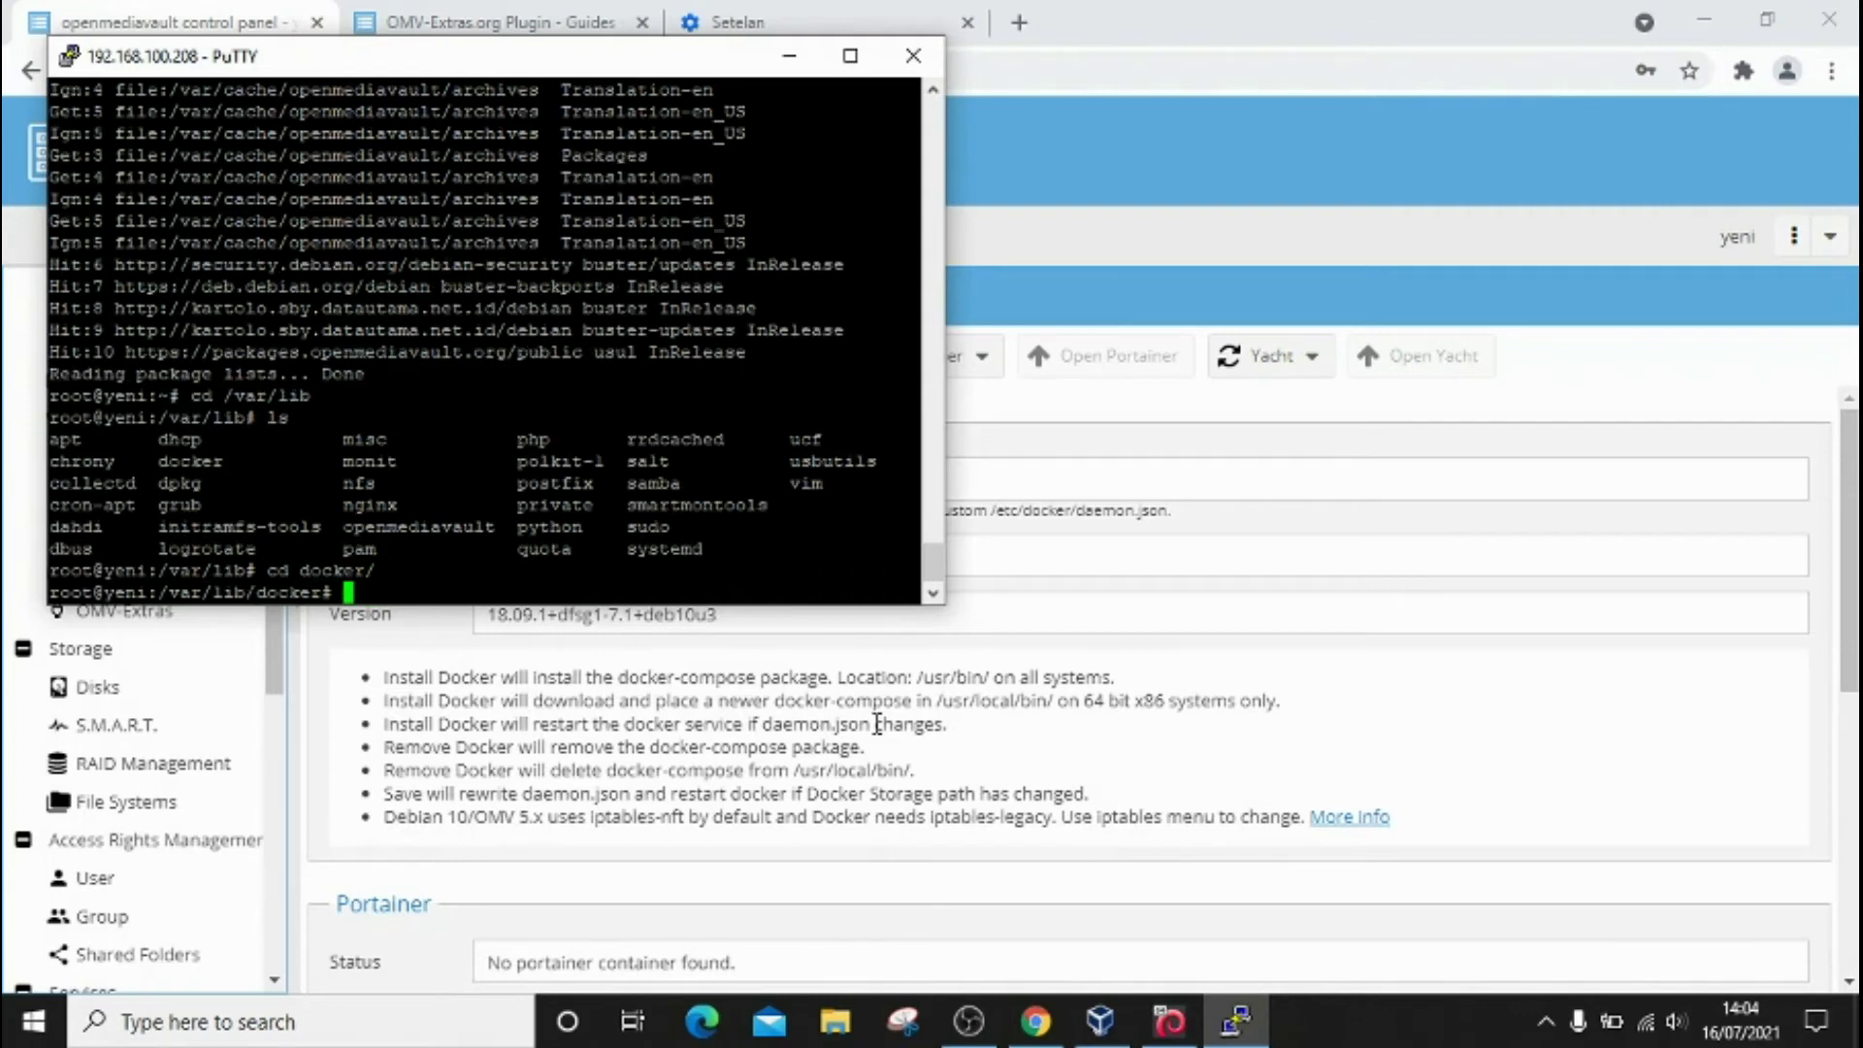
pyautogui.write('ls')
pyautogui.press('Return')
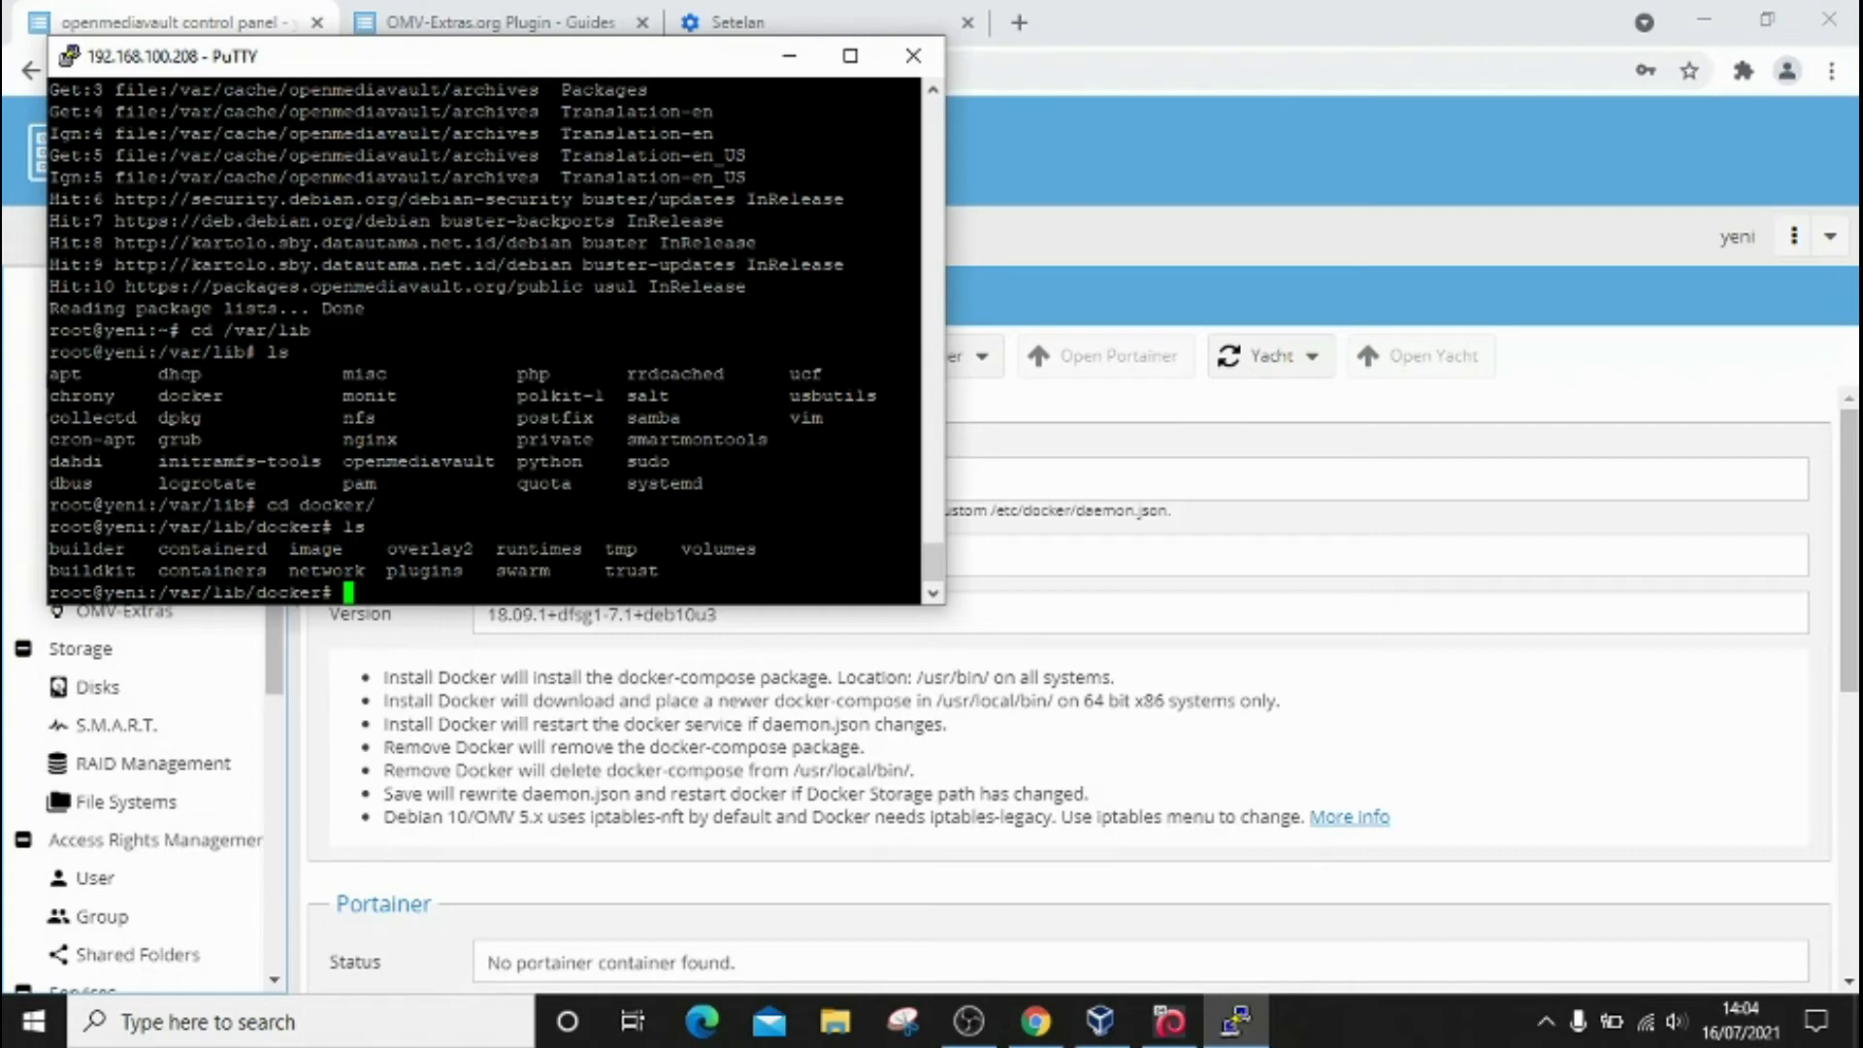
pyautogui.click(789, 55)
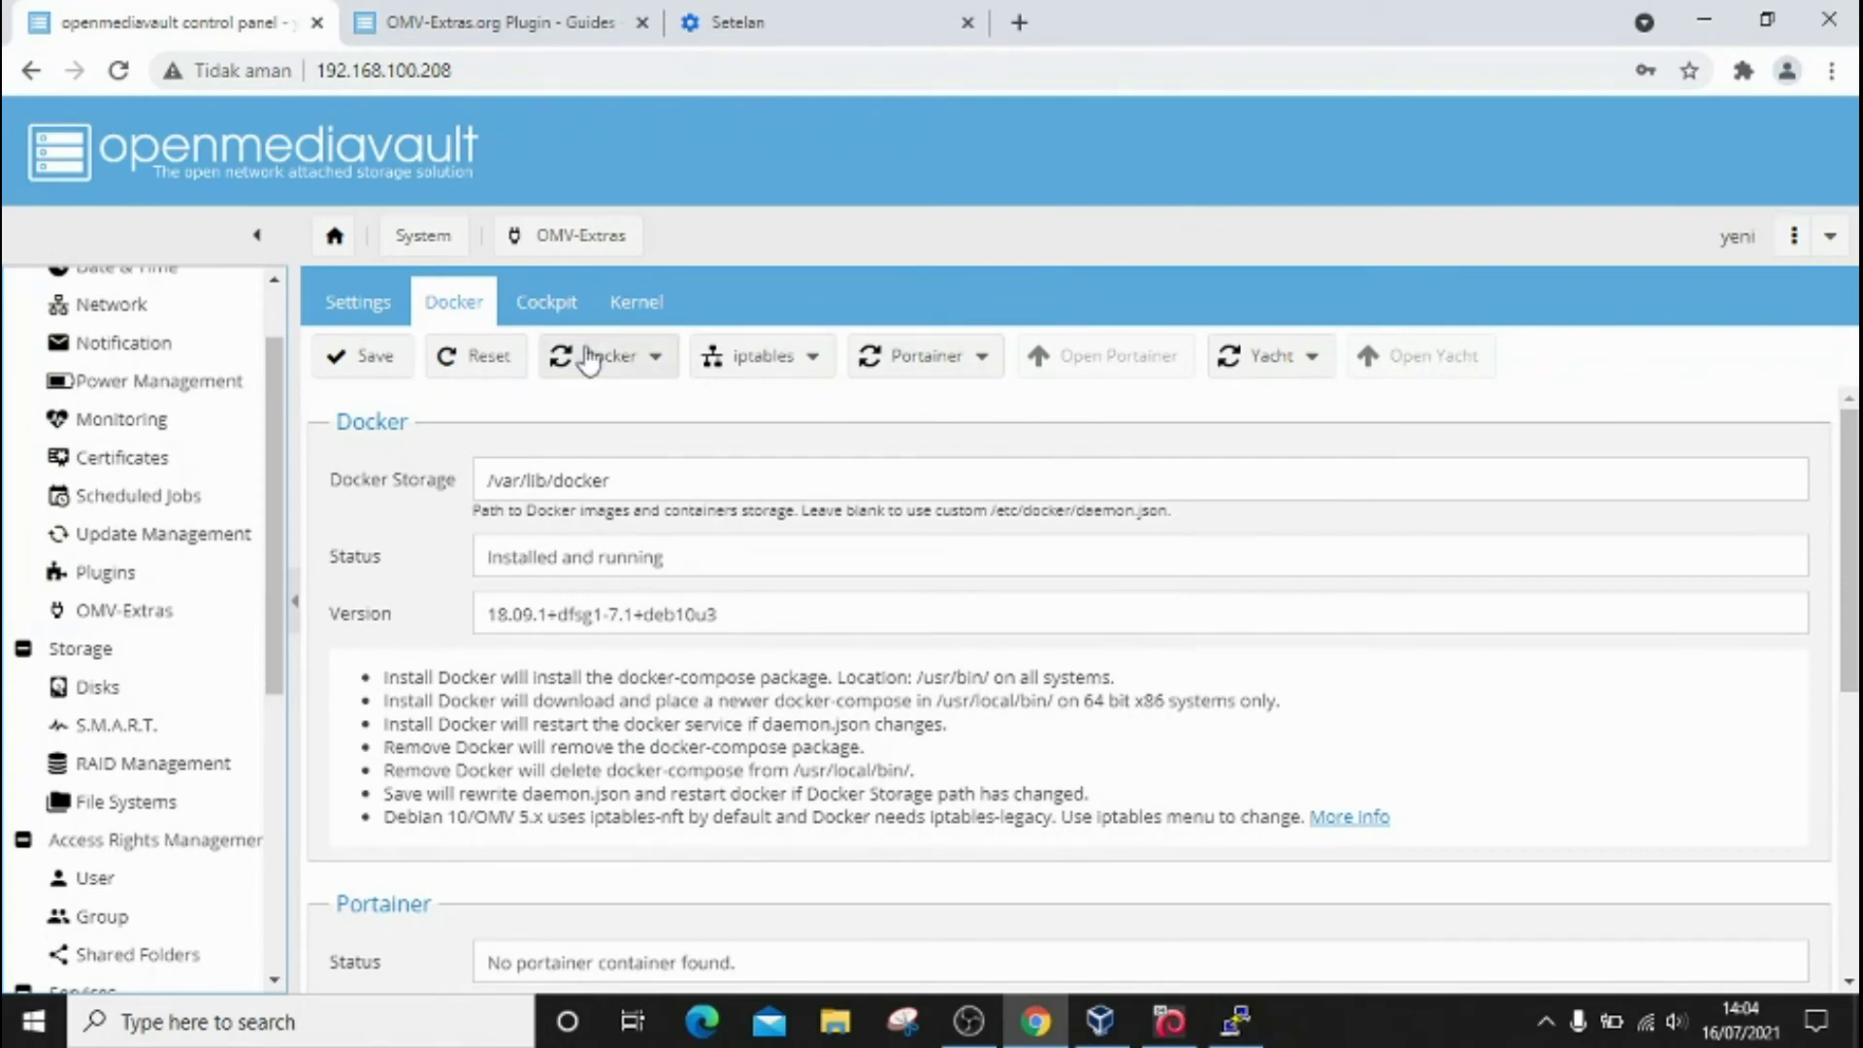
# Step: Install Portainer from the Portainer menu and open its web interface at 192.168.100.208:9000
pyautogui.click(666, 369)
pyautogui.click(662, 367)
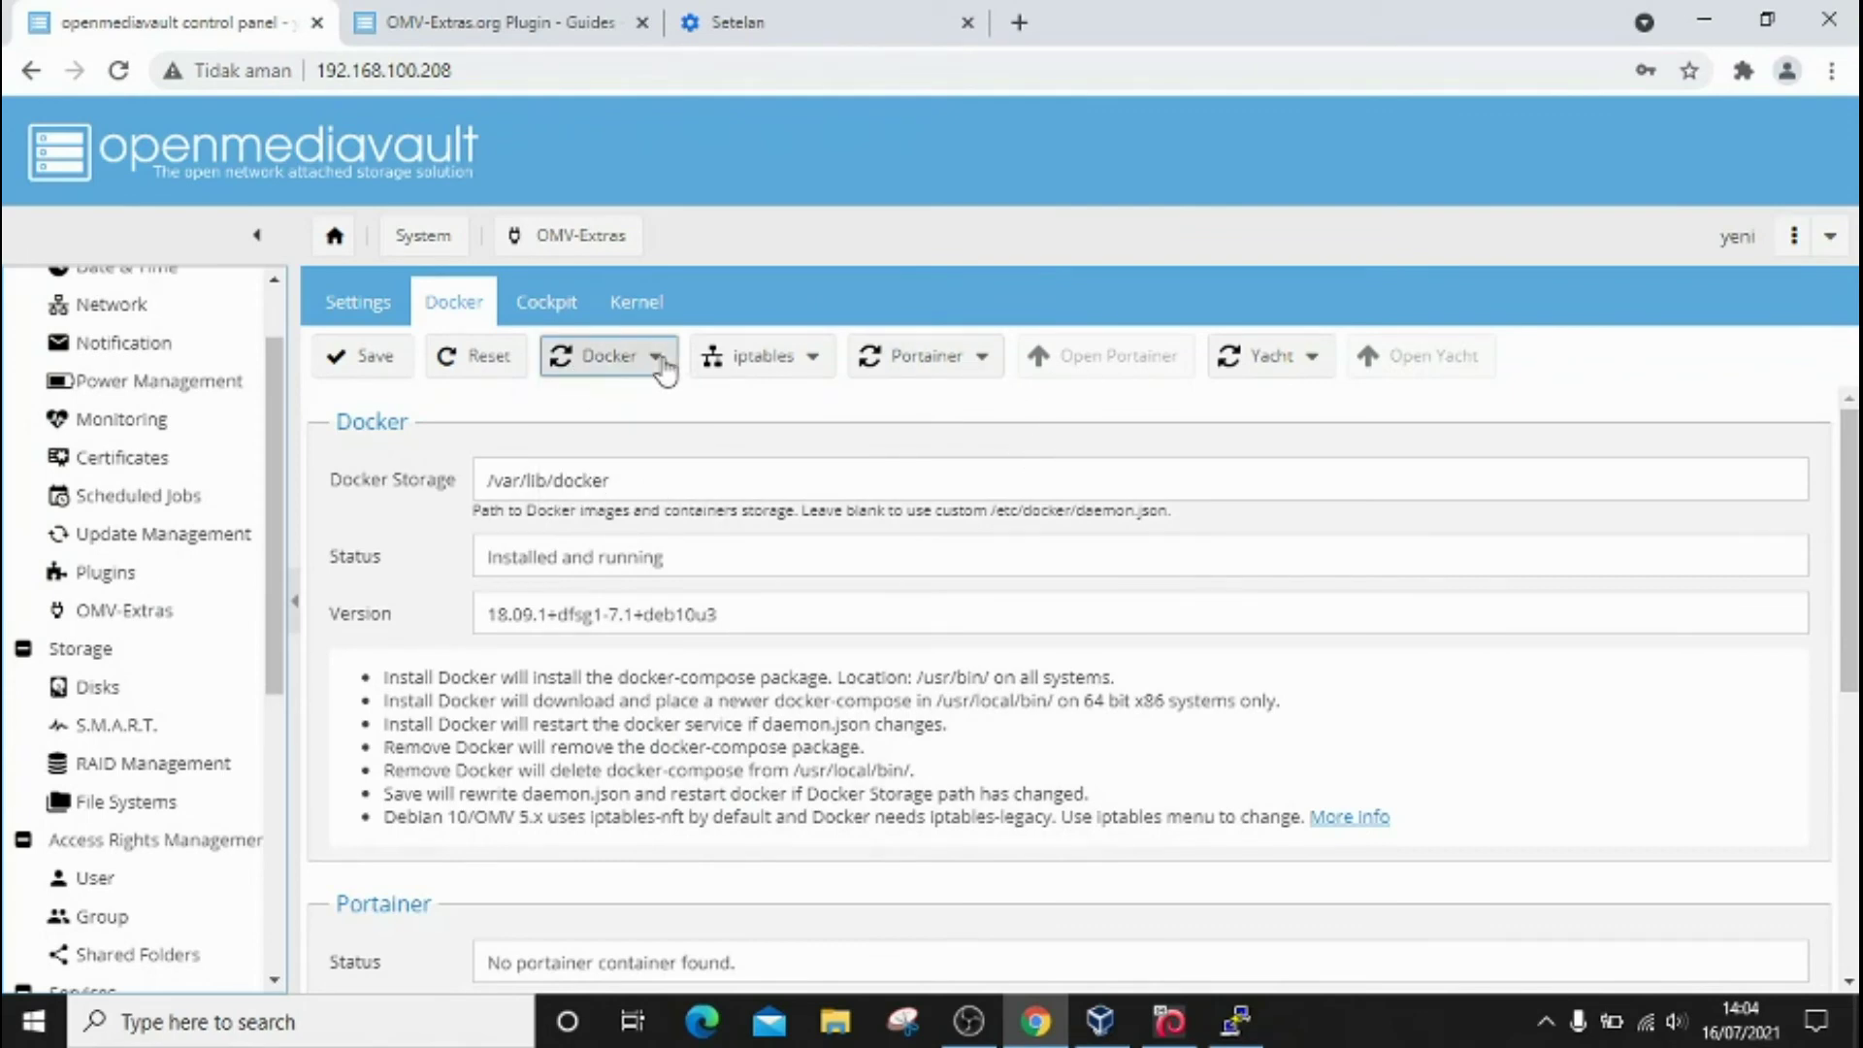
pyautogui.click(979, 369)
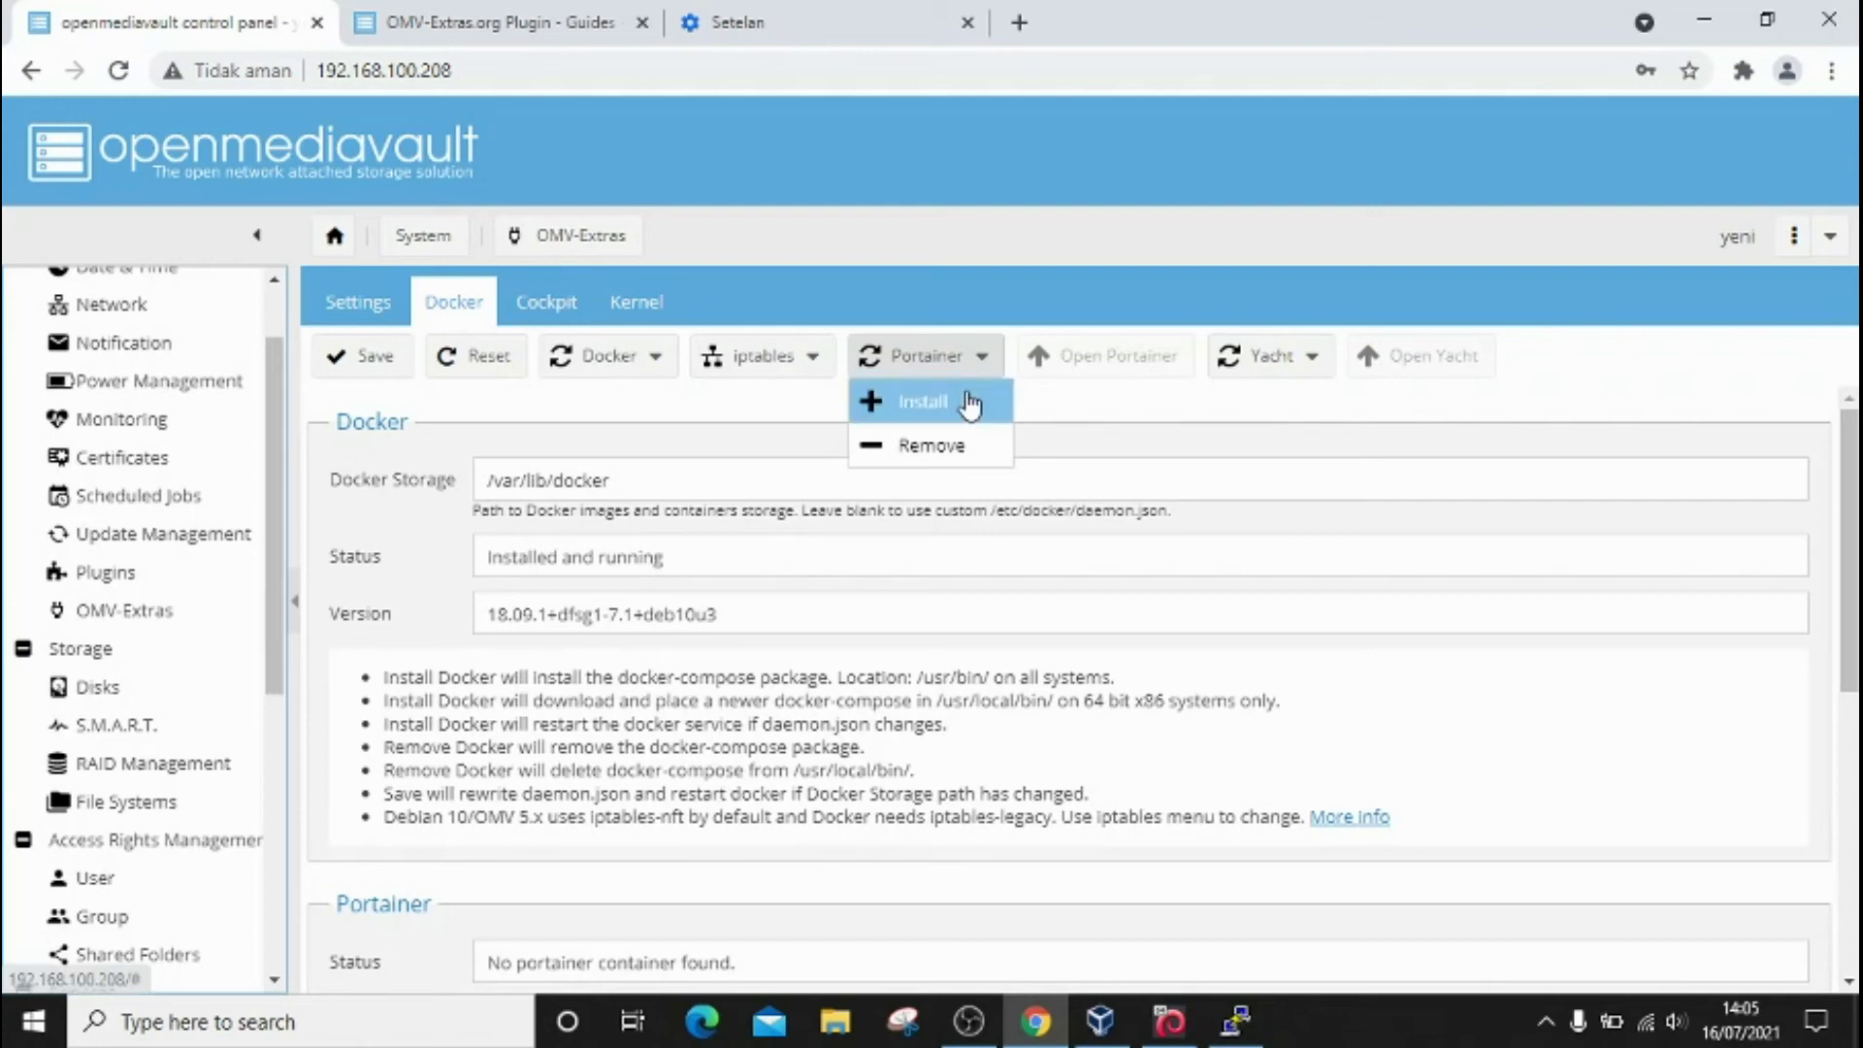
pyautogui.click(970, 402)
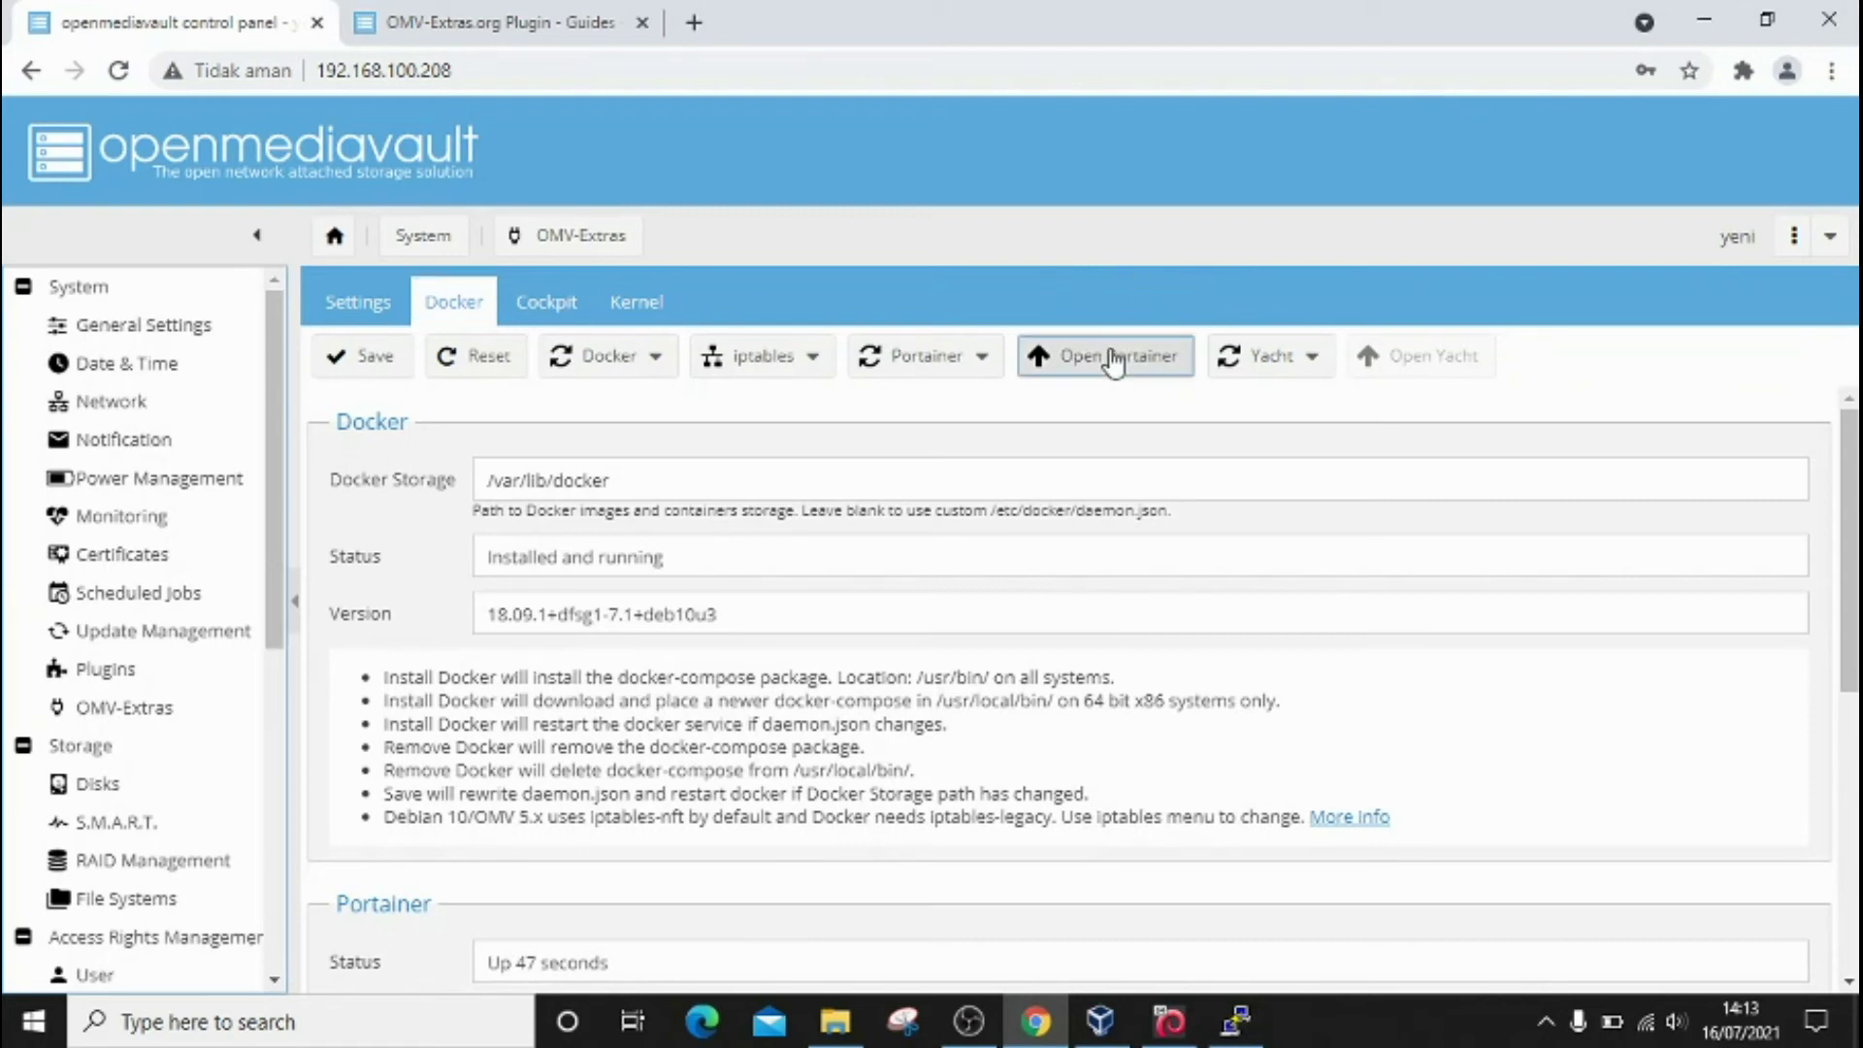
pyautogui.click(1114, 361)
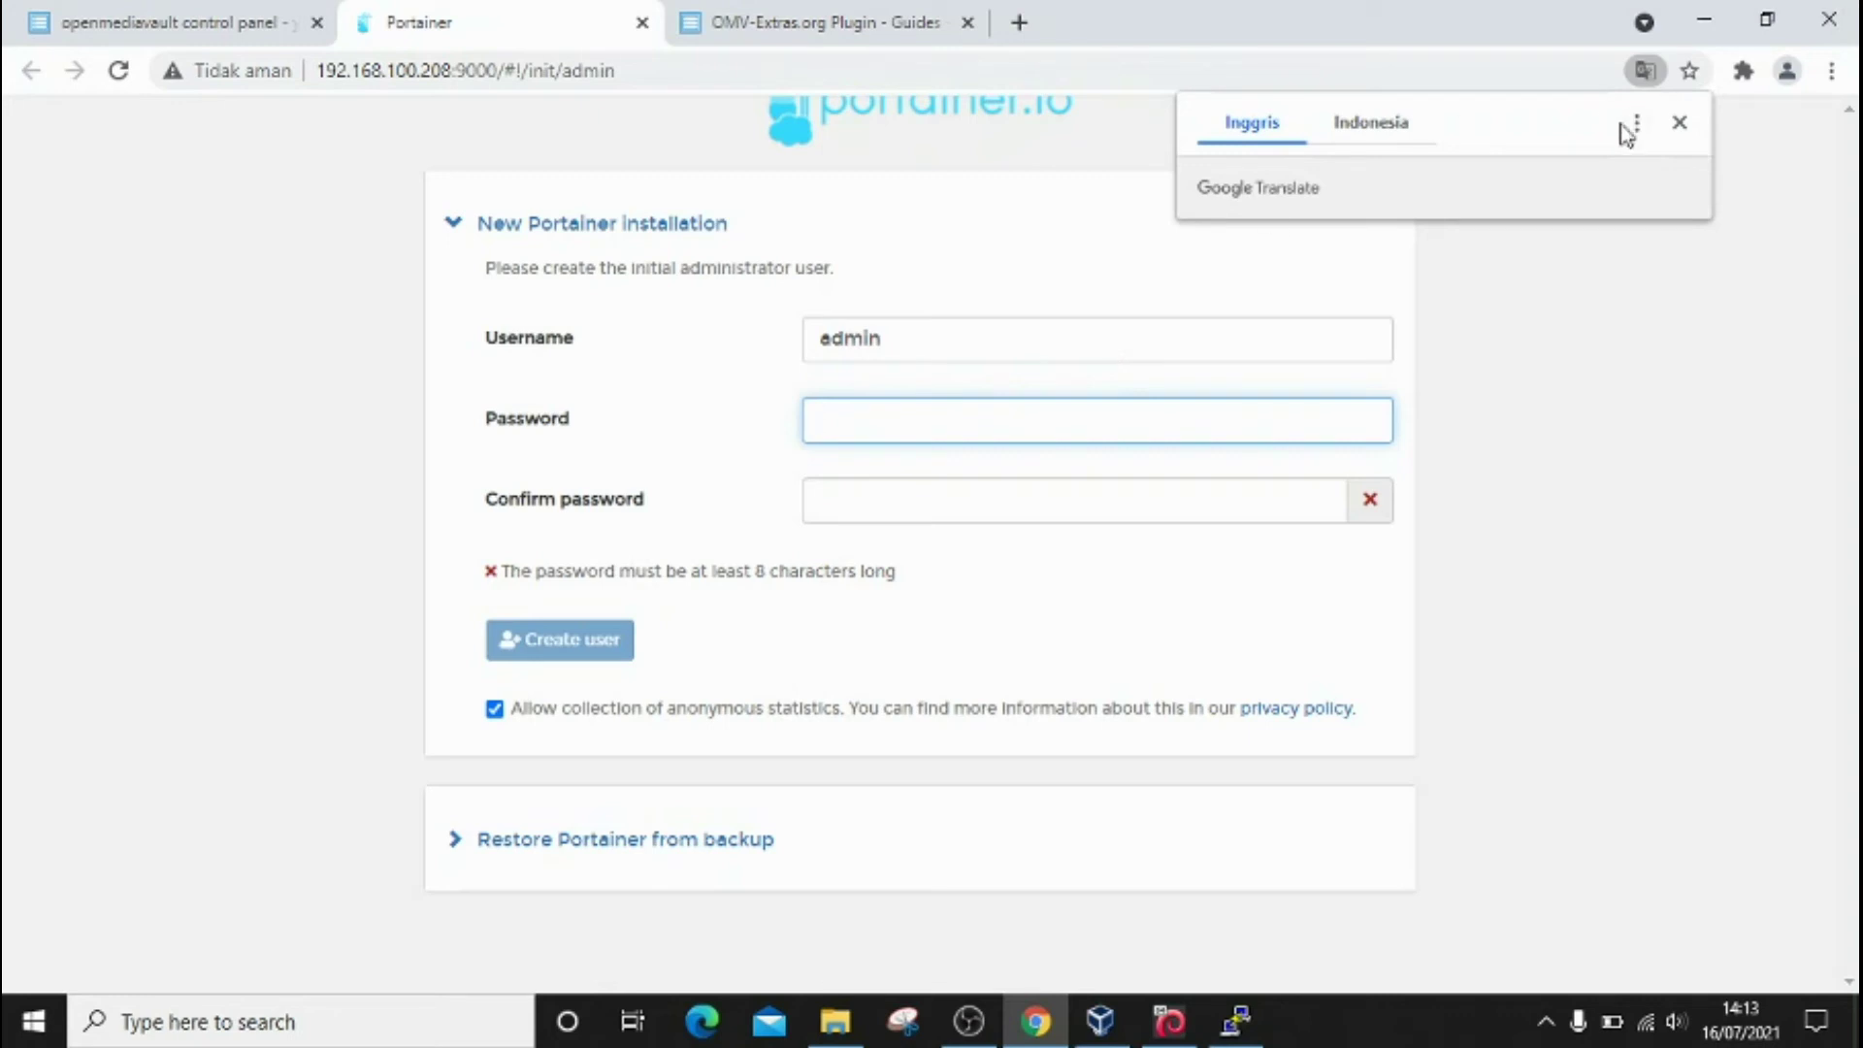
# Step: Dismiss the Translate popup, then create the 'admin' user with an entered and confirmed password
pyautogui.click(1680, 122)
pyautogui.click(1323, 402)
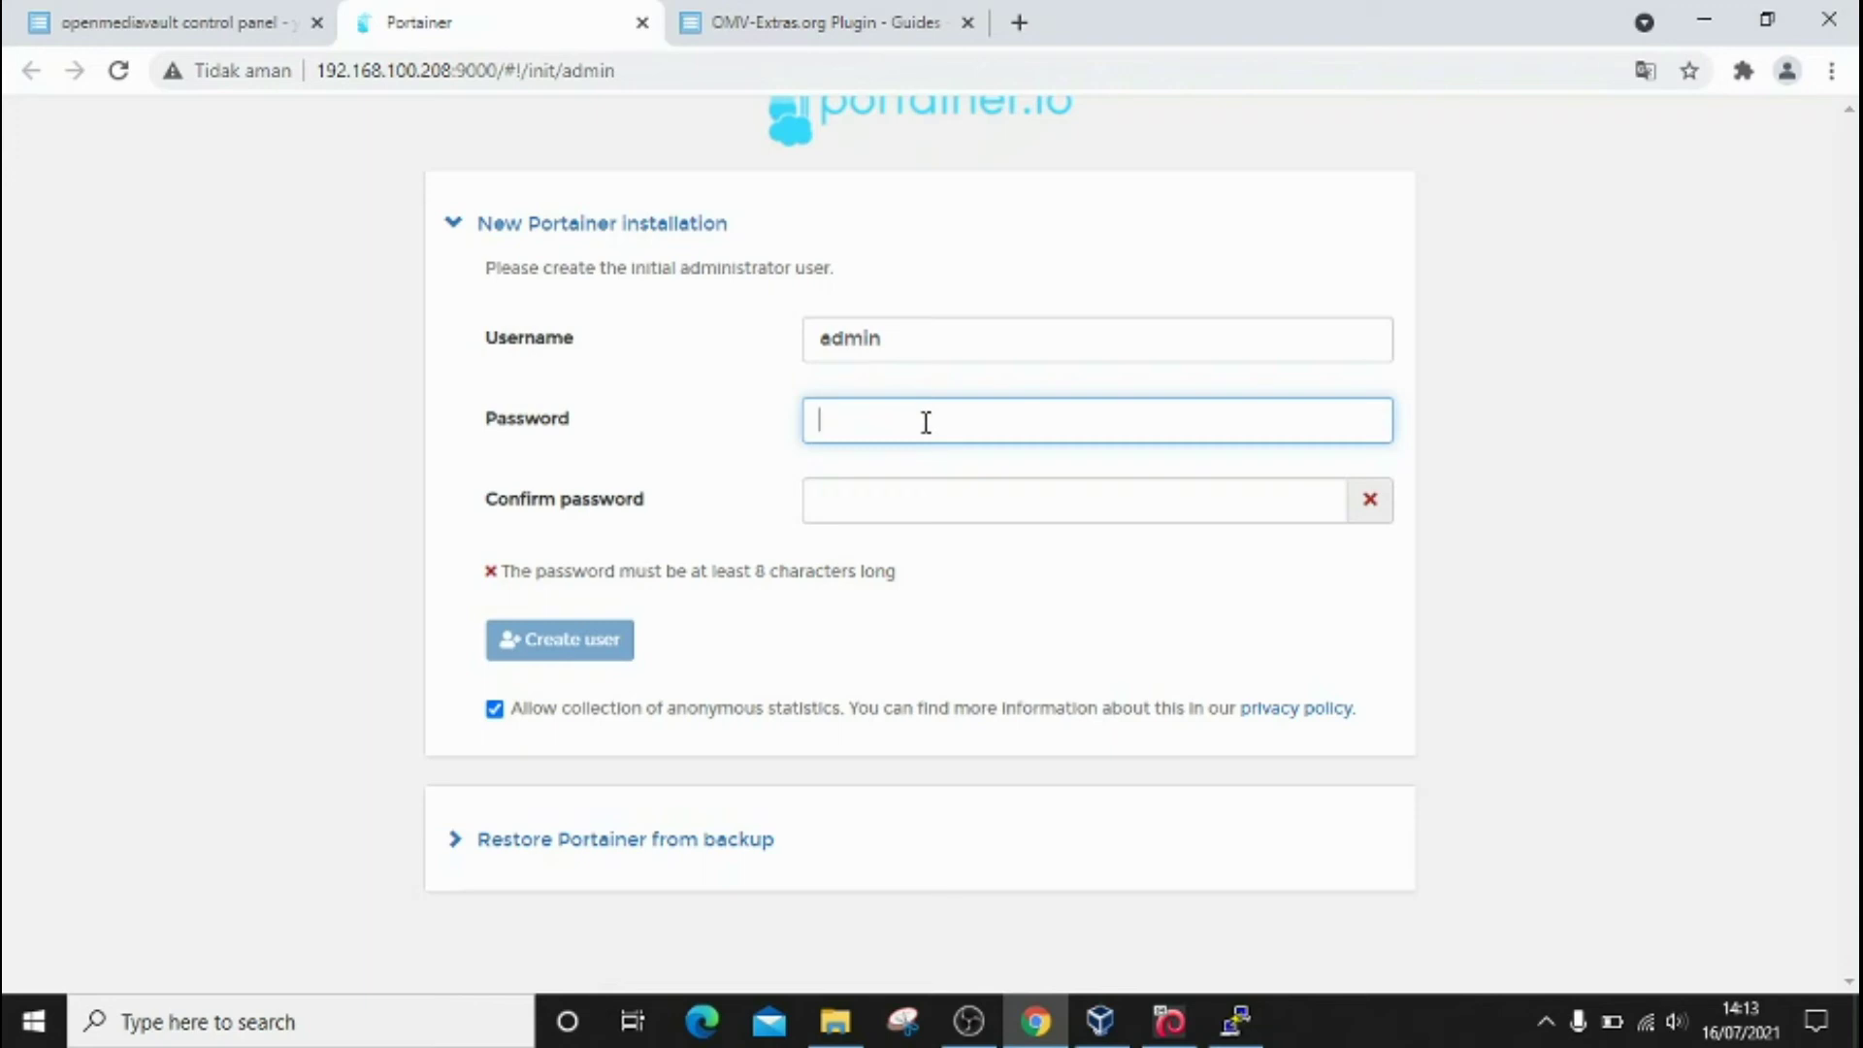
pyautogui.write('•••••••••')
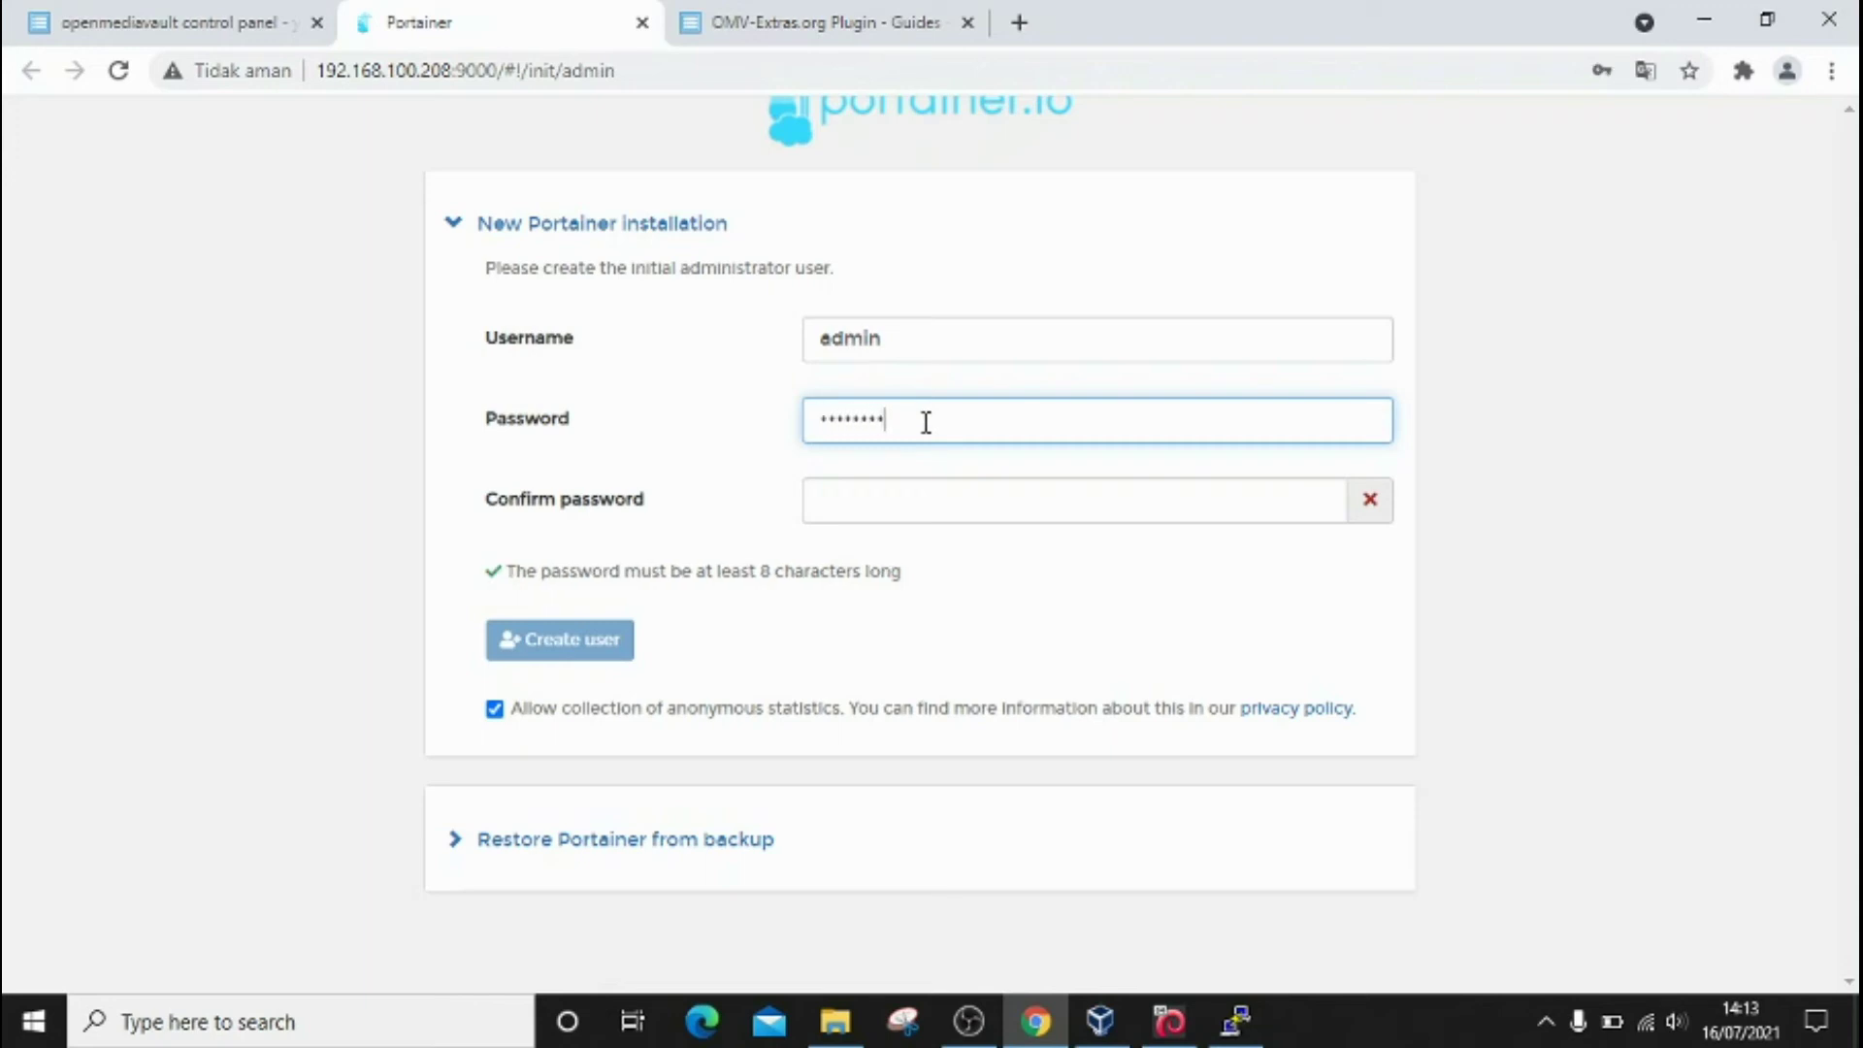
pyautogui.write('•••')
pyautogui.click(929, 507)
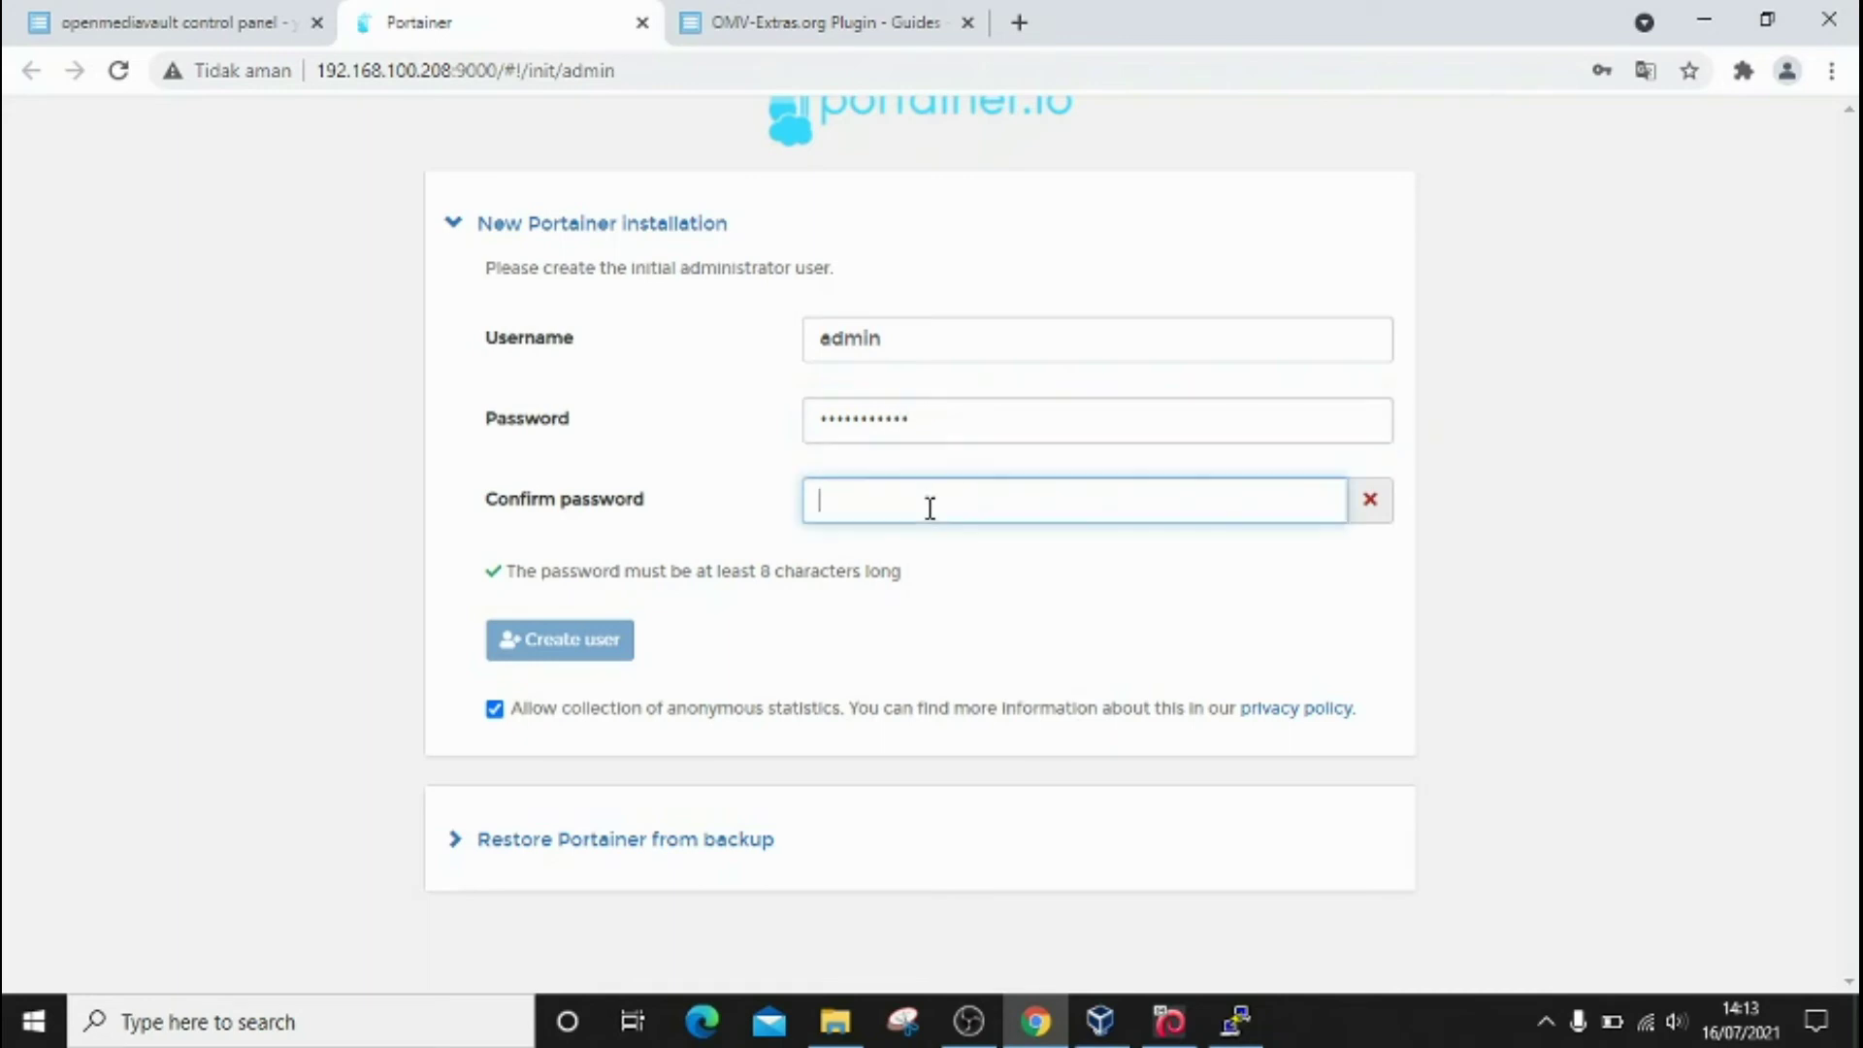
pyautogui.write('••••••••••••')
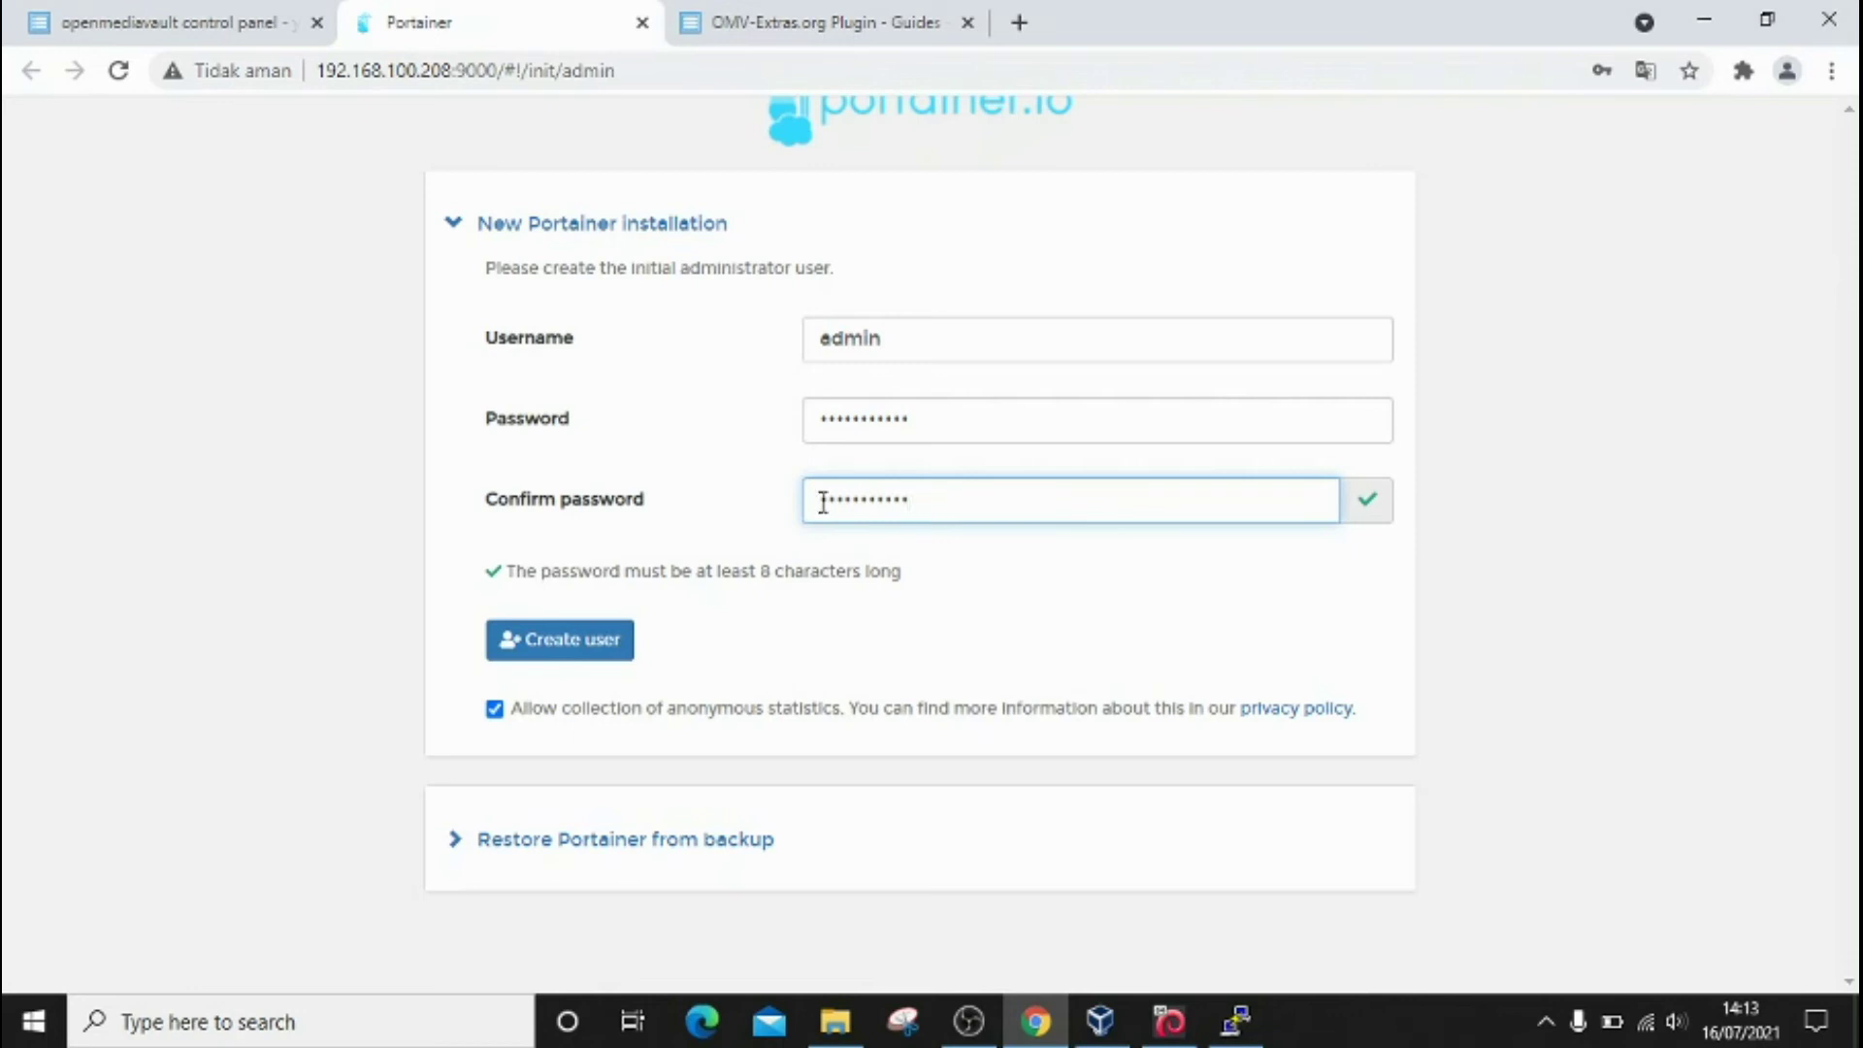
pyautogui.click(568, 642)
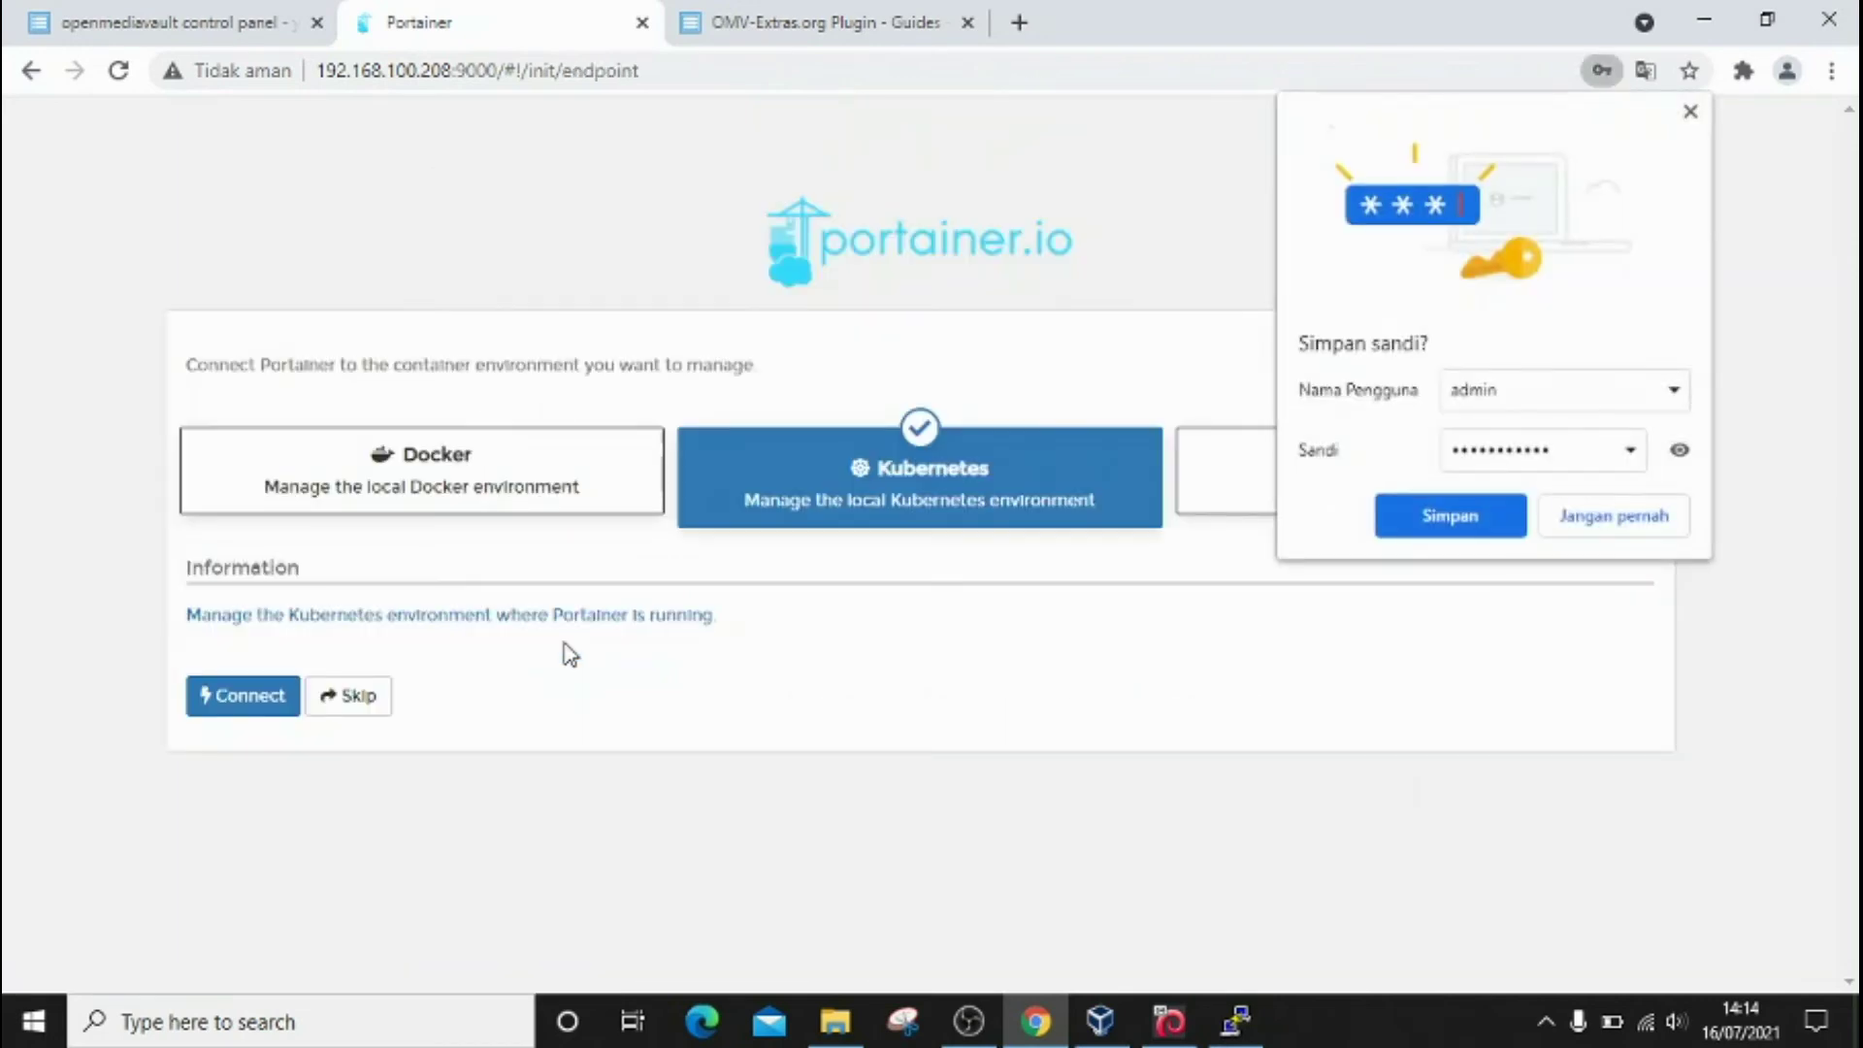
# Step: Dismiss the save-password prompt and connect Portainer to the local Docker environment
pyautogui.click(1691, 114)
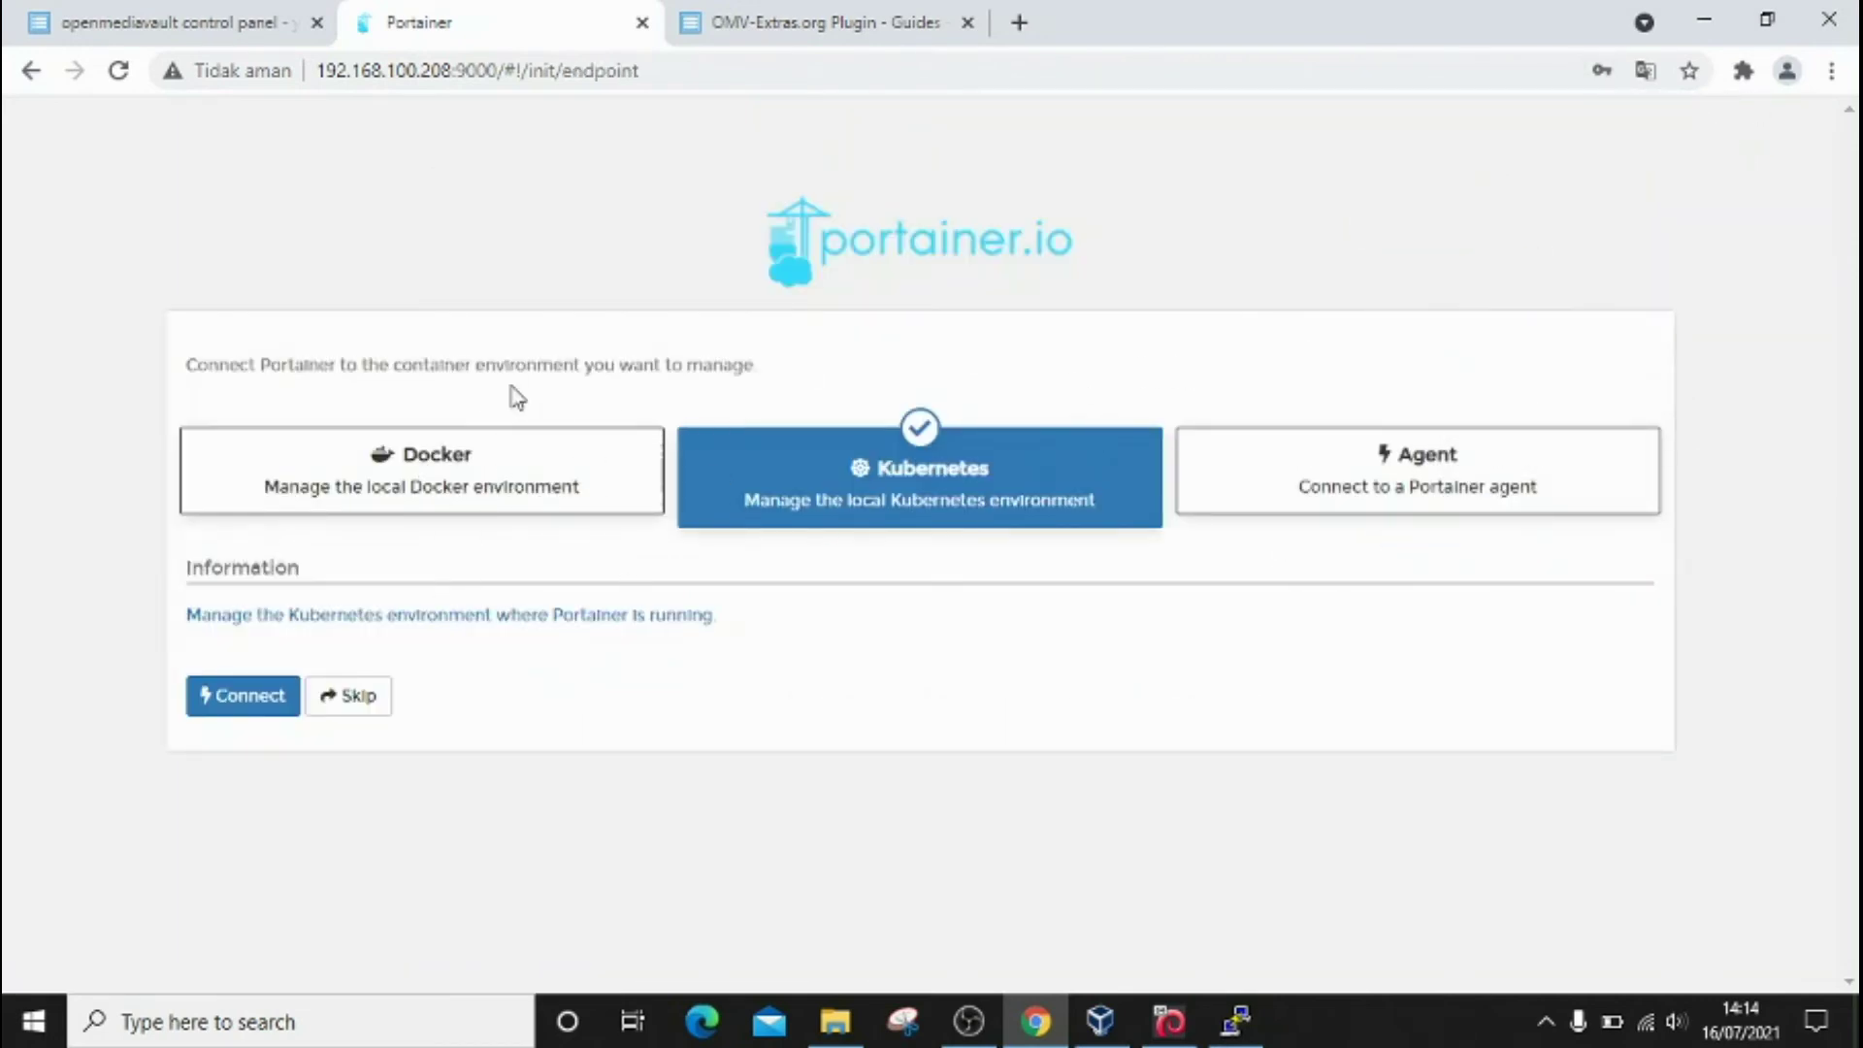
pyautogui.click(433, 469)
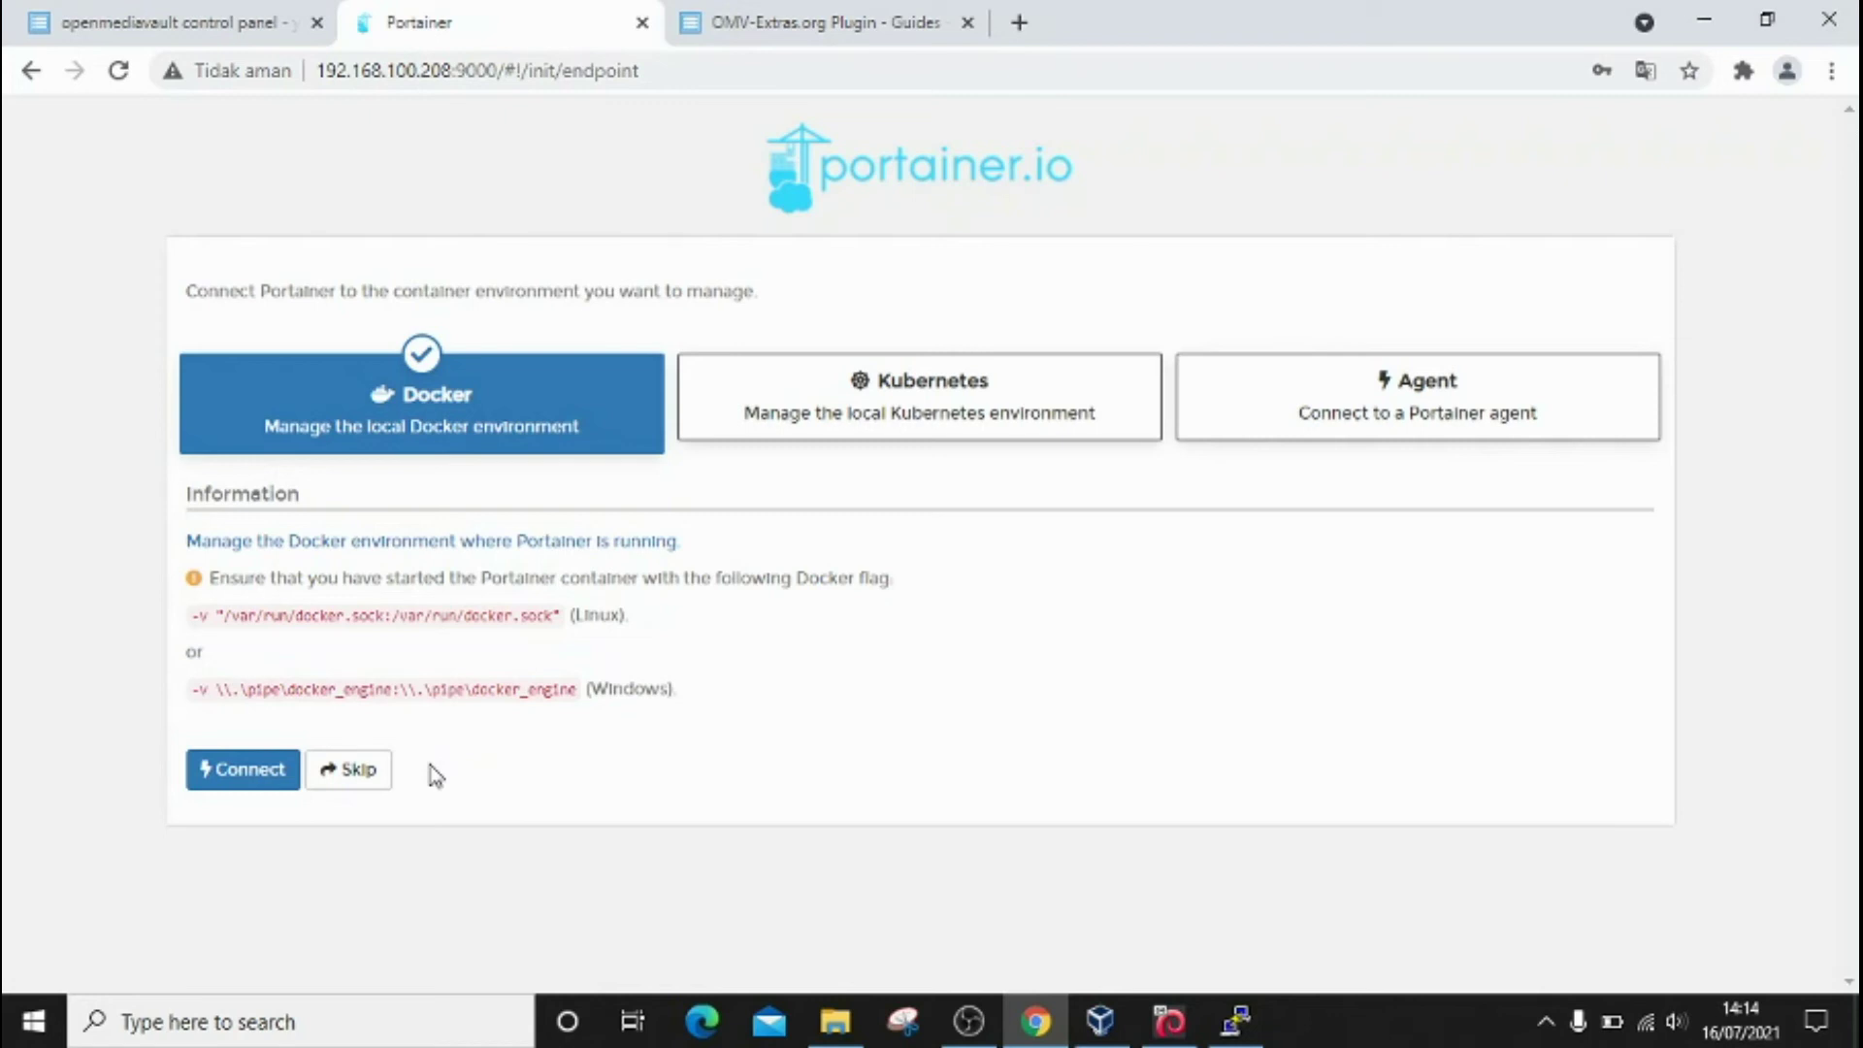
pyautogui.click(242, 777)
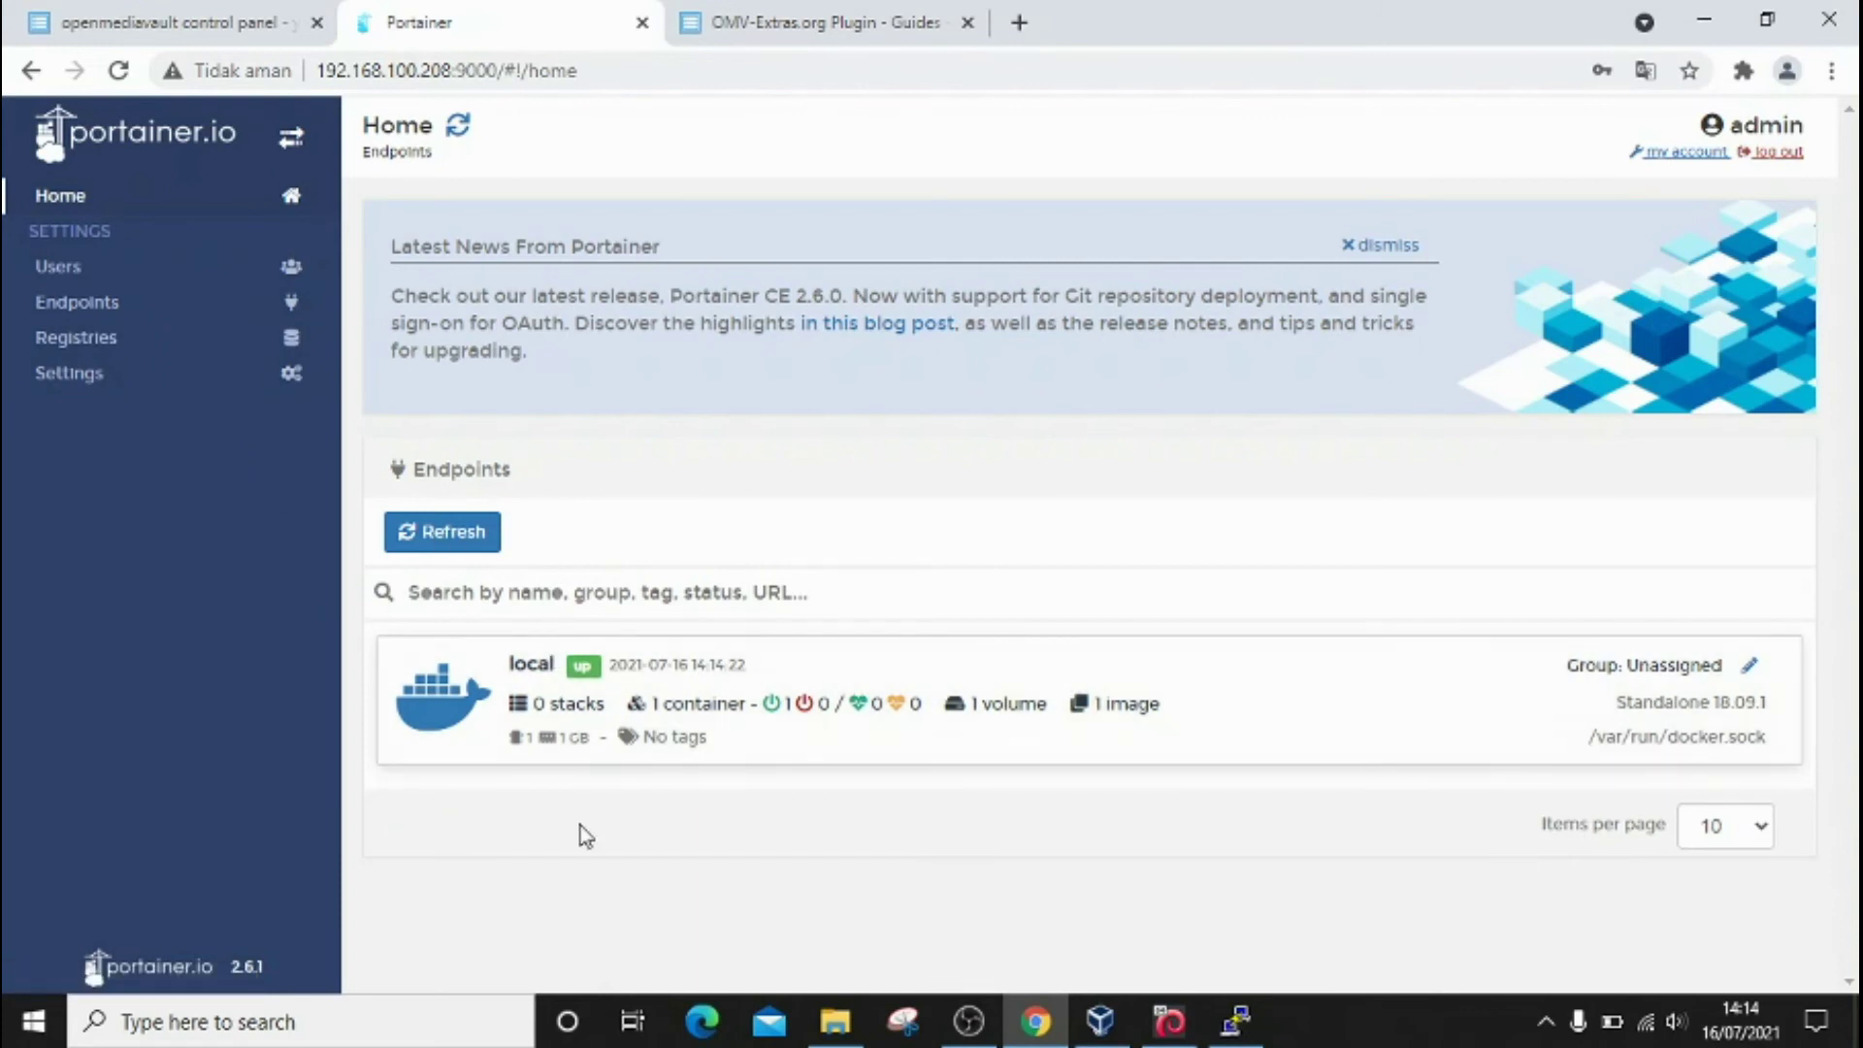
# Step: Open the local endpoint's App Templates and pick the Wordpress template at the bottom of the list
pyautogui.click(449, 672)
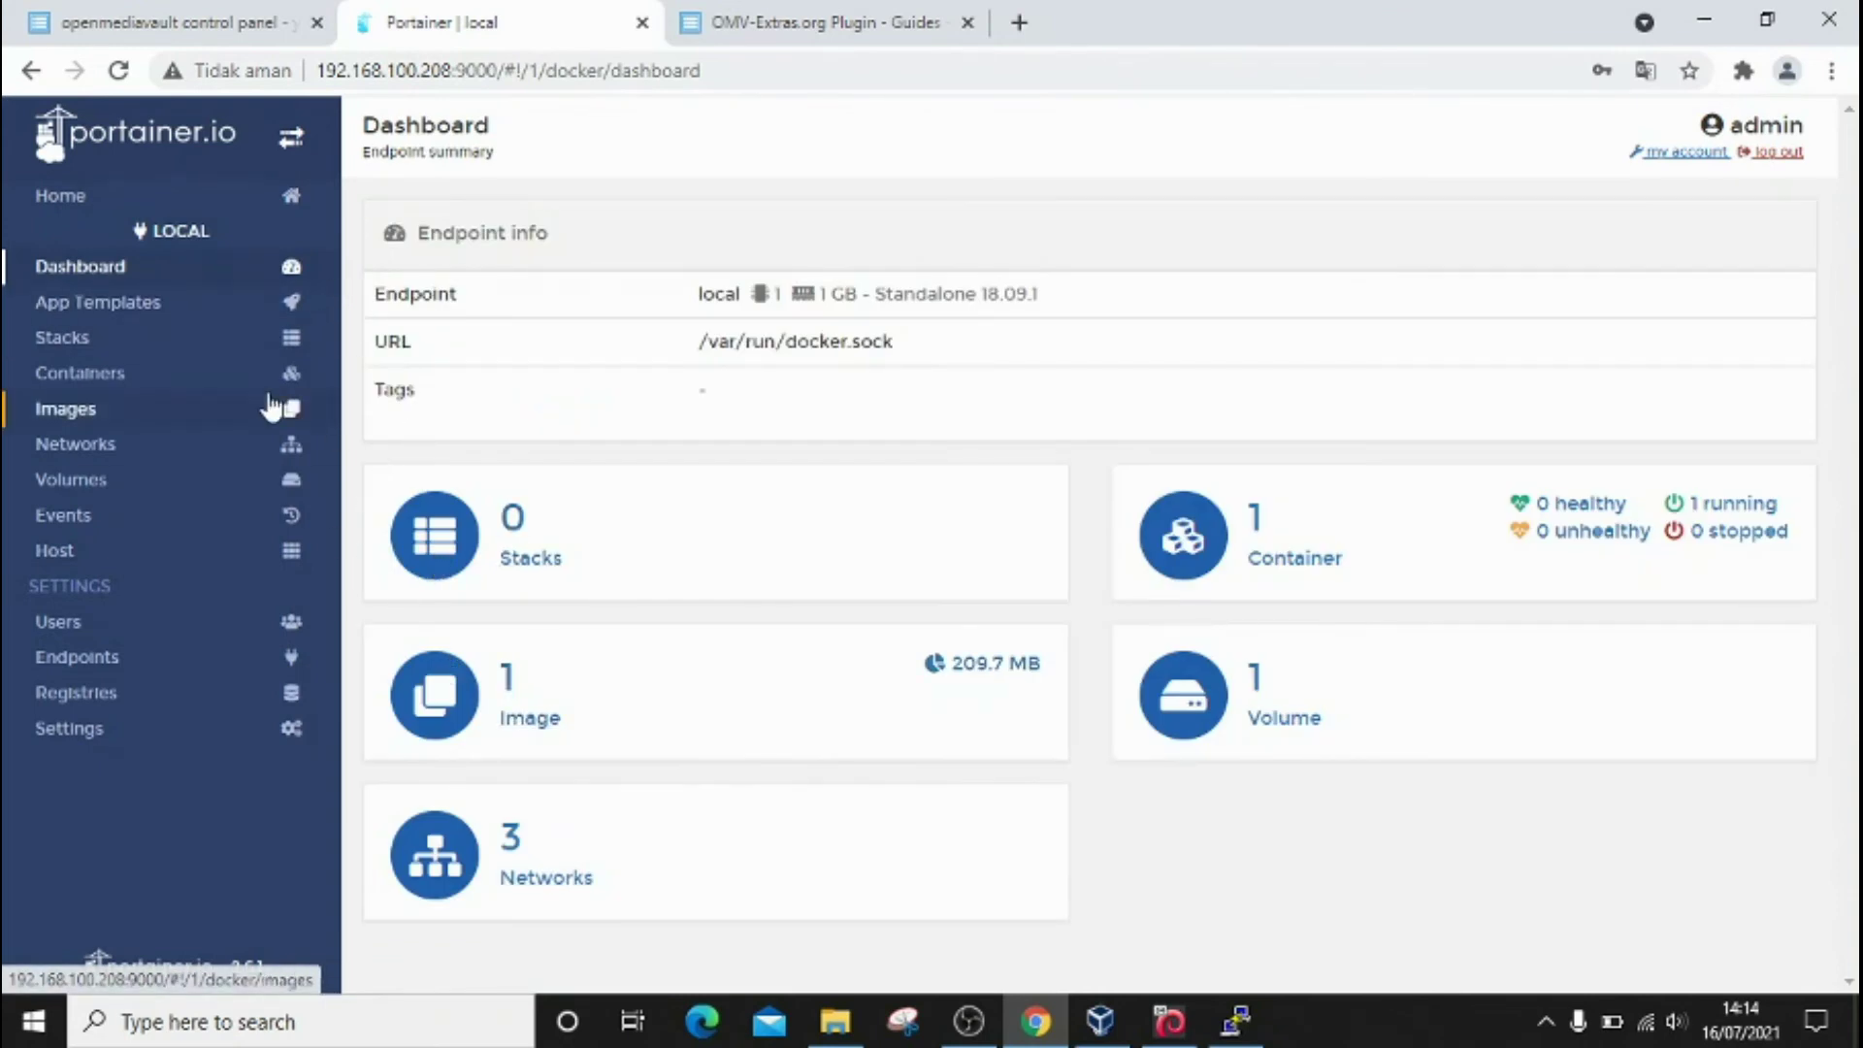
pyautogui.click(150, 321)
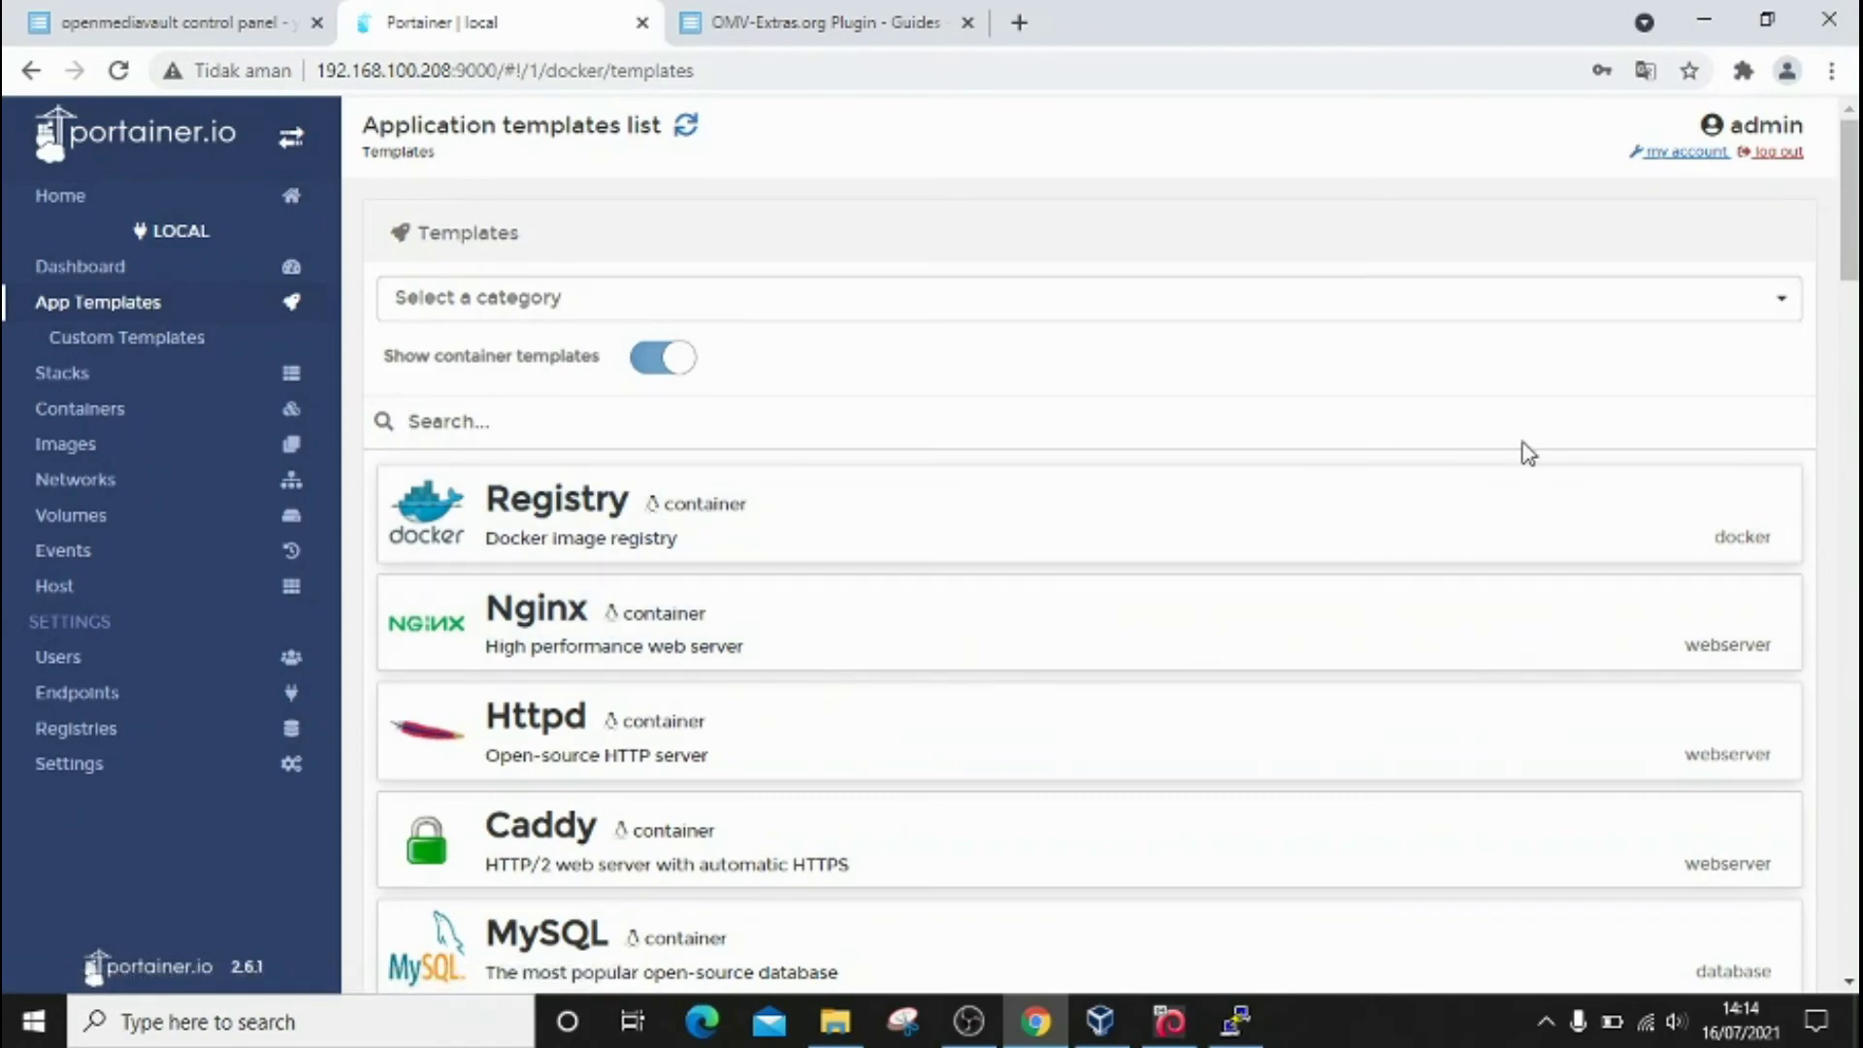
pyautogui.moveTo(1849, 254); pyautogui.dragTo(1846, 571)
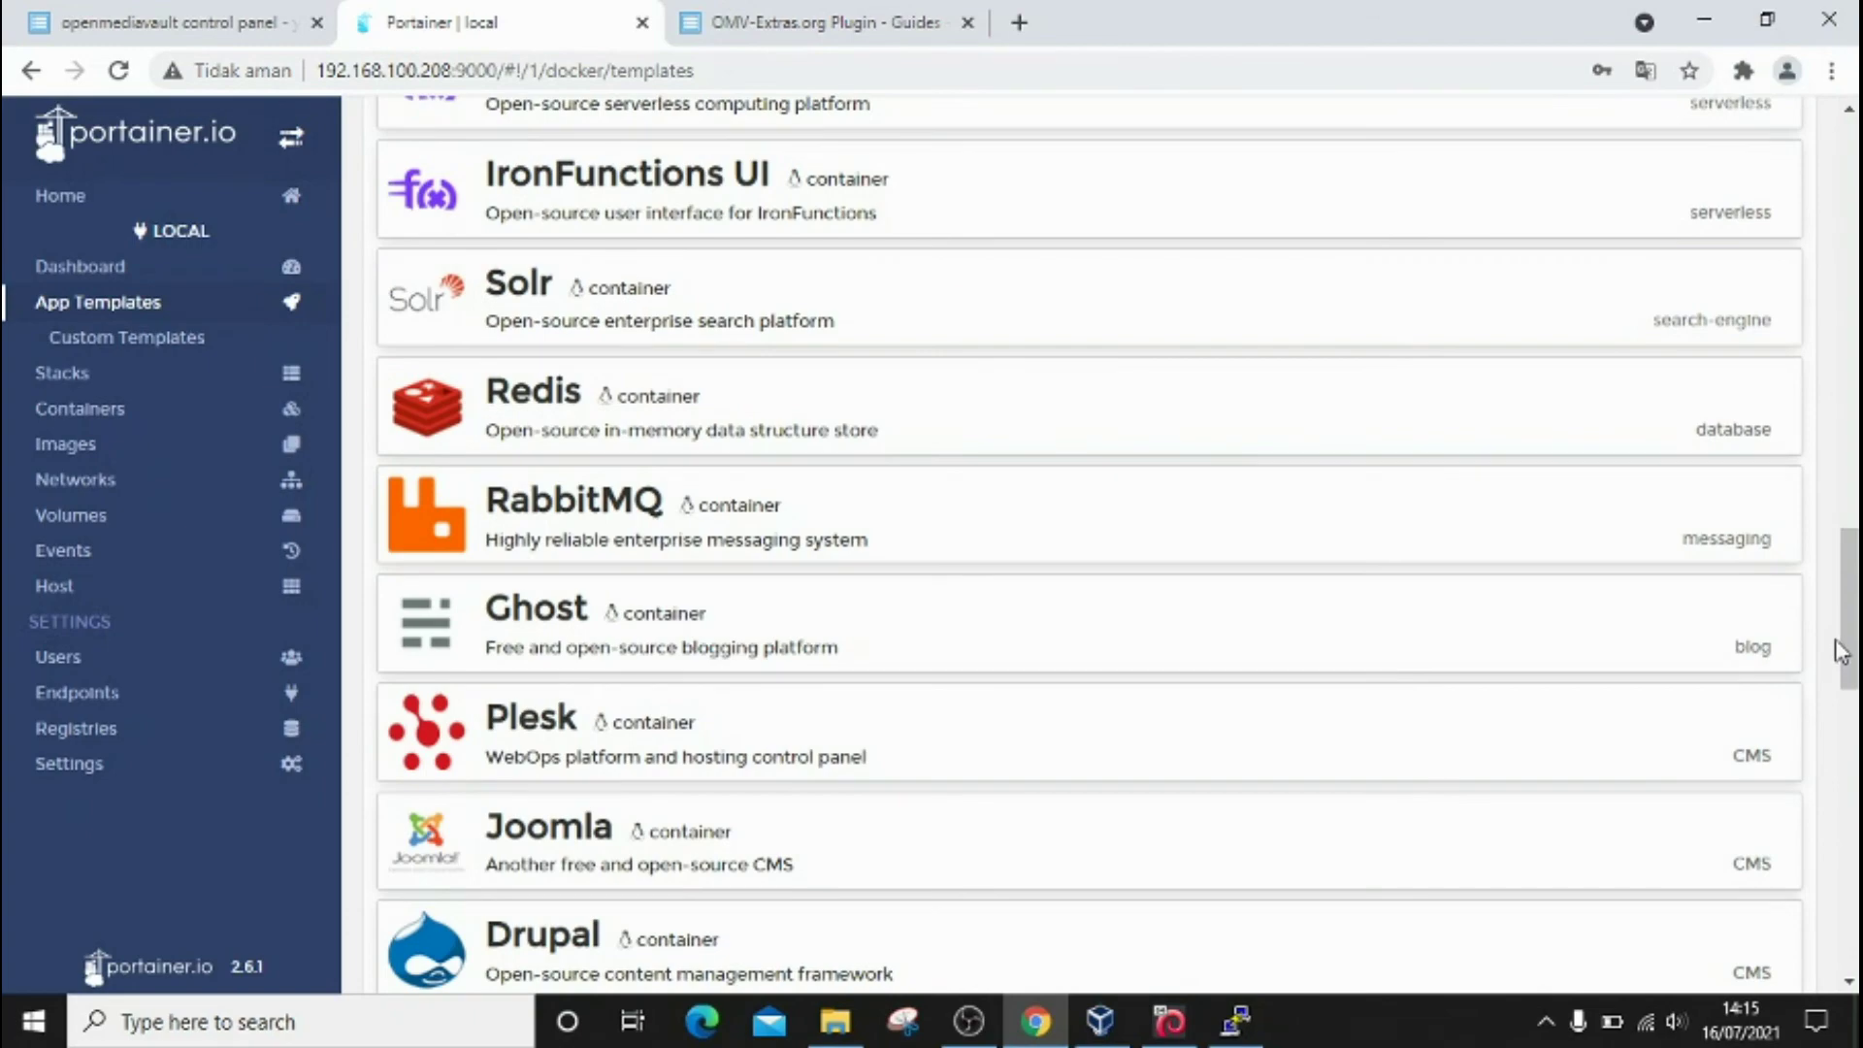
pyautogui.moveTo(1841, 663); pyautogui.dragTo(1849, 961)
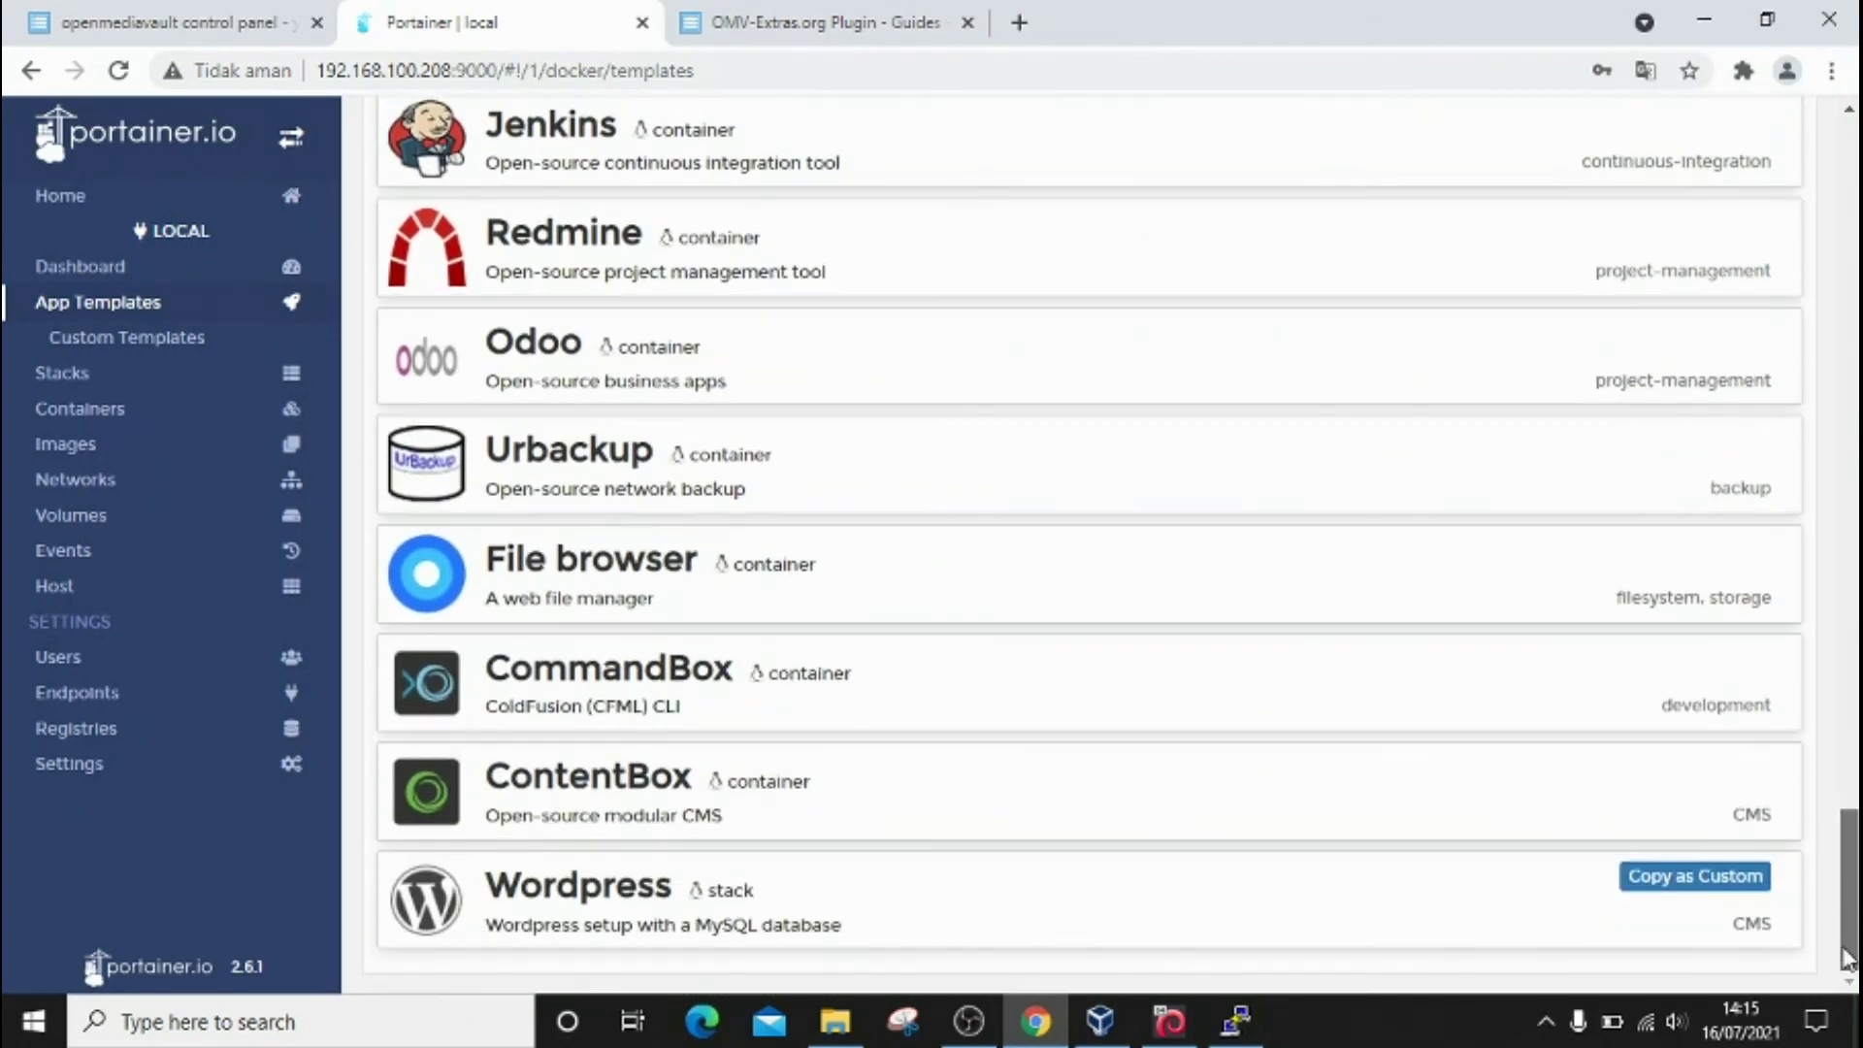
pyautogui.click(870, 912)
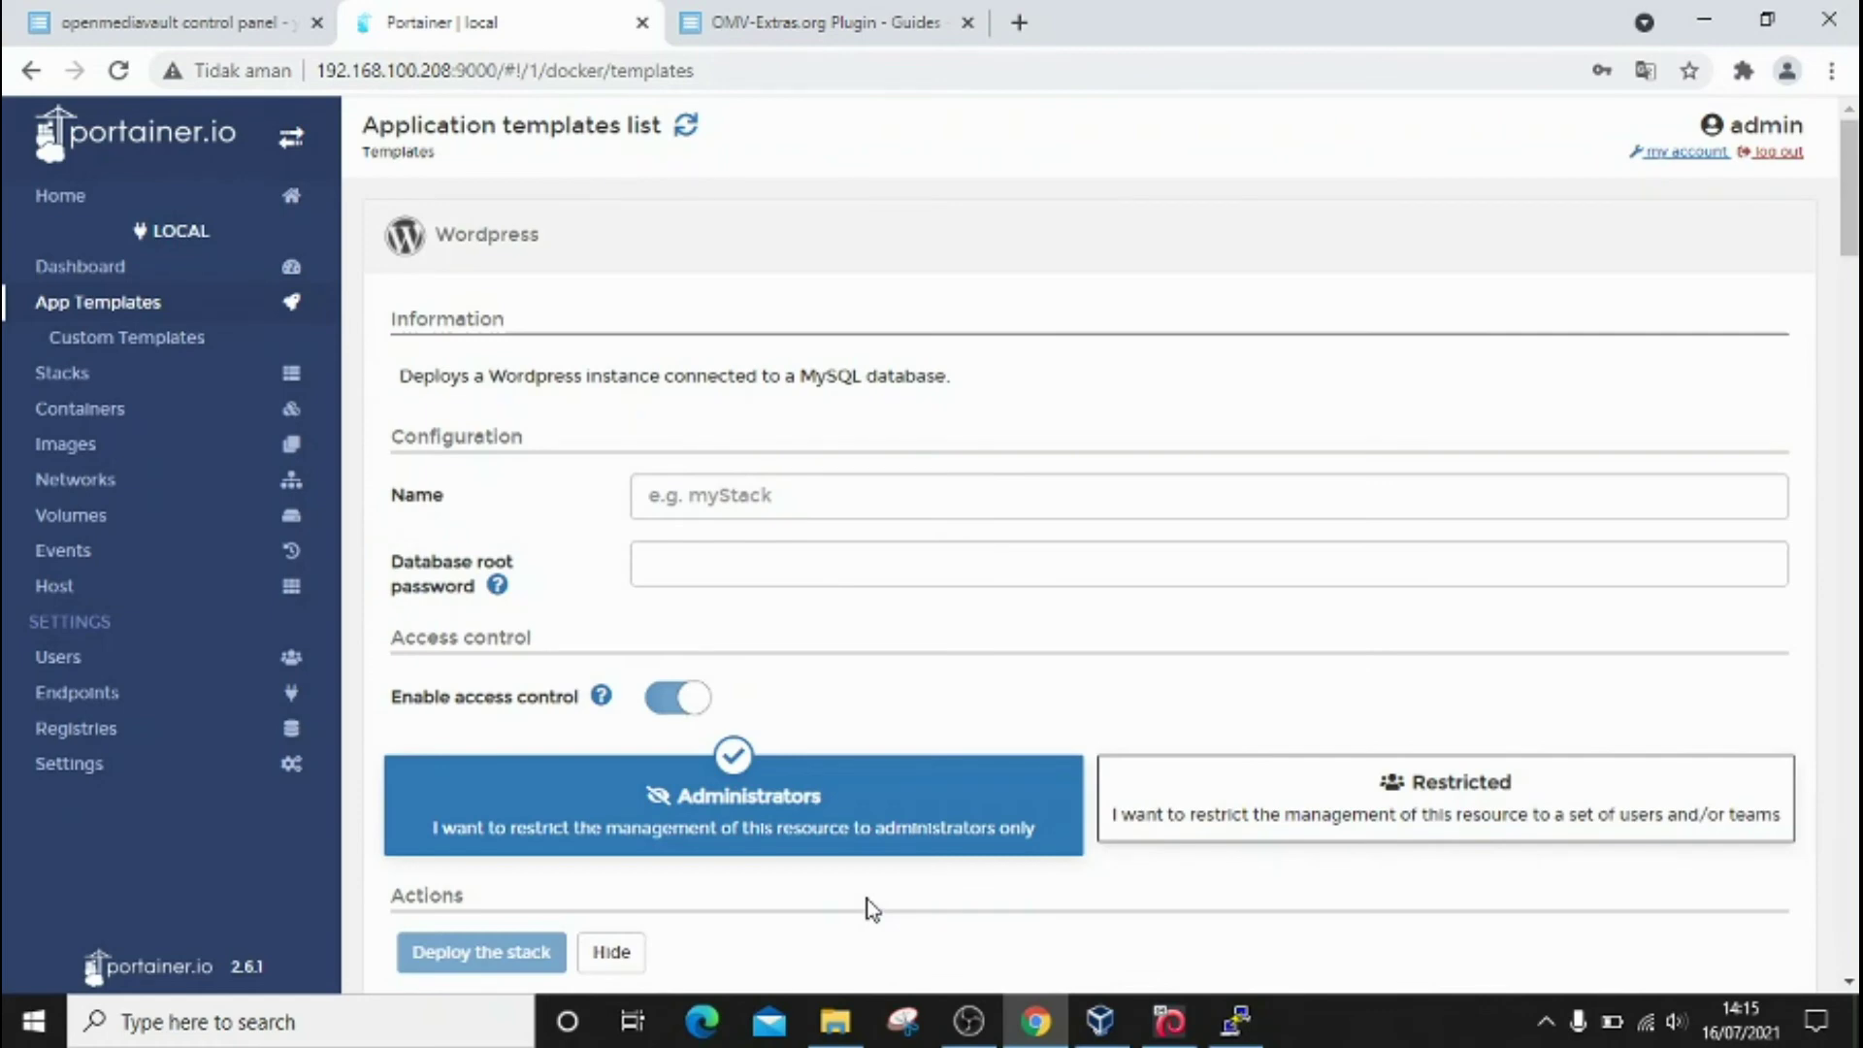
# Step: Deploy the Wordpress template as stack 'wpdb' with a database root password set
pyautogui.click(847, 507)
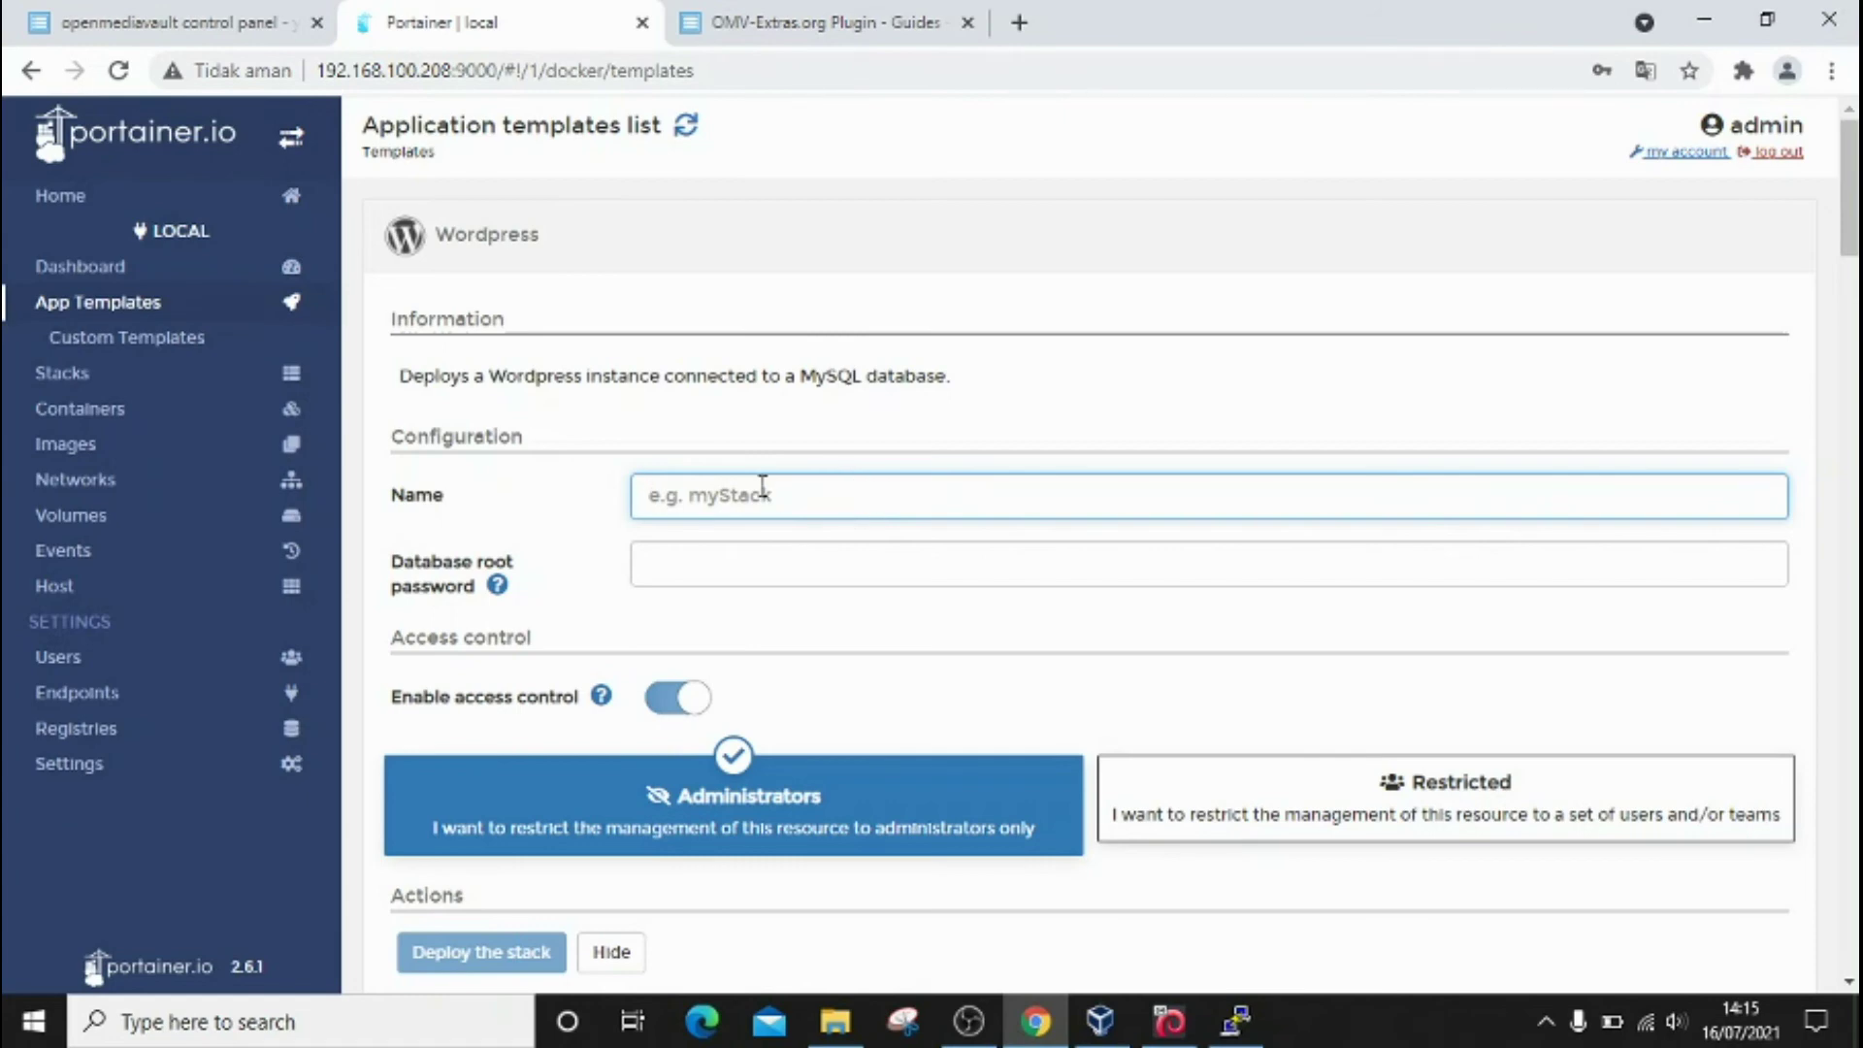
pyautogui.write('wpdb')
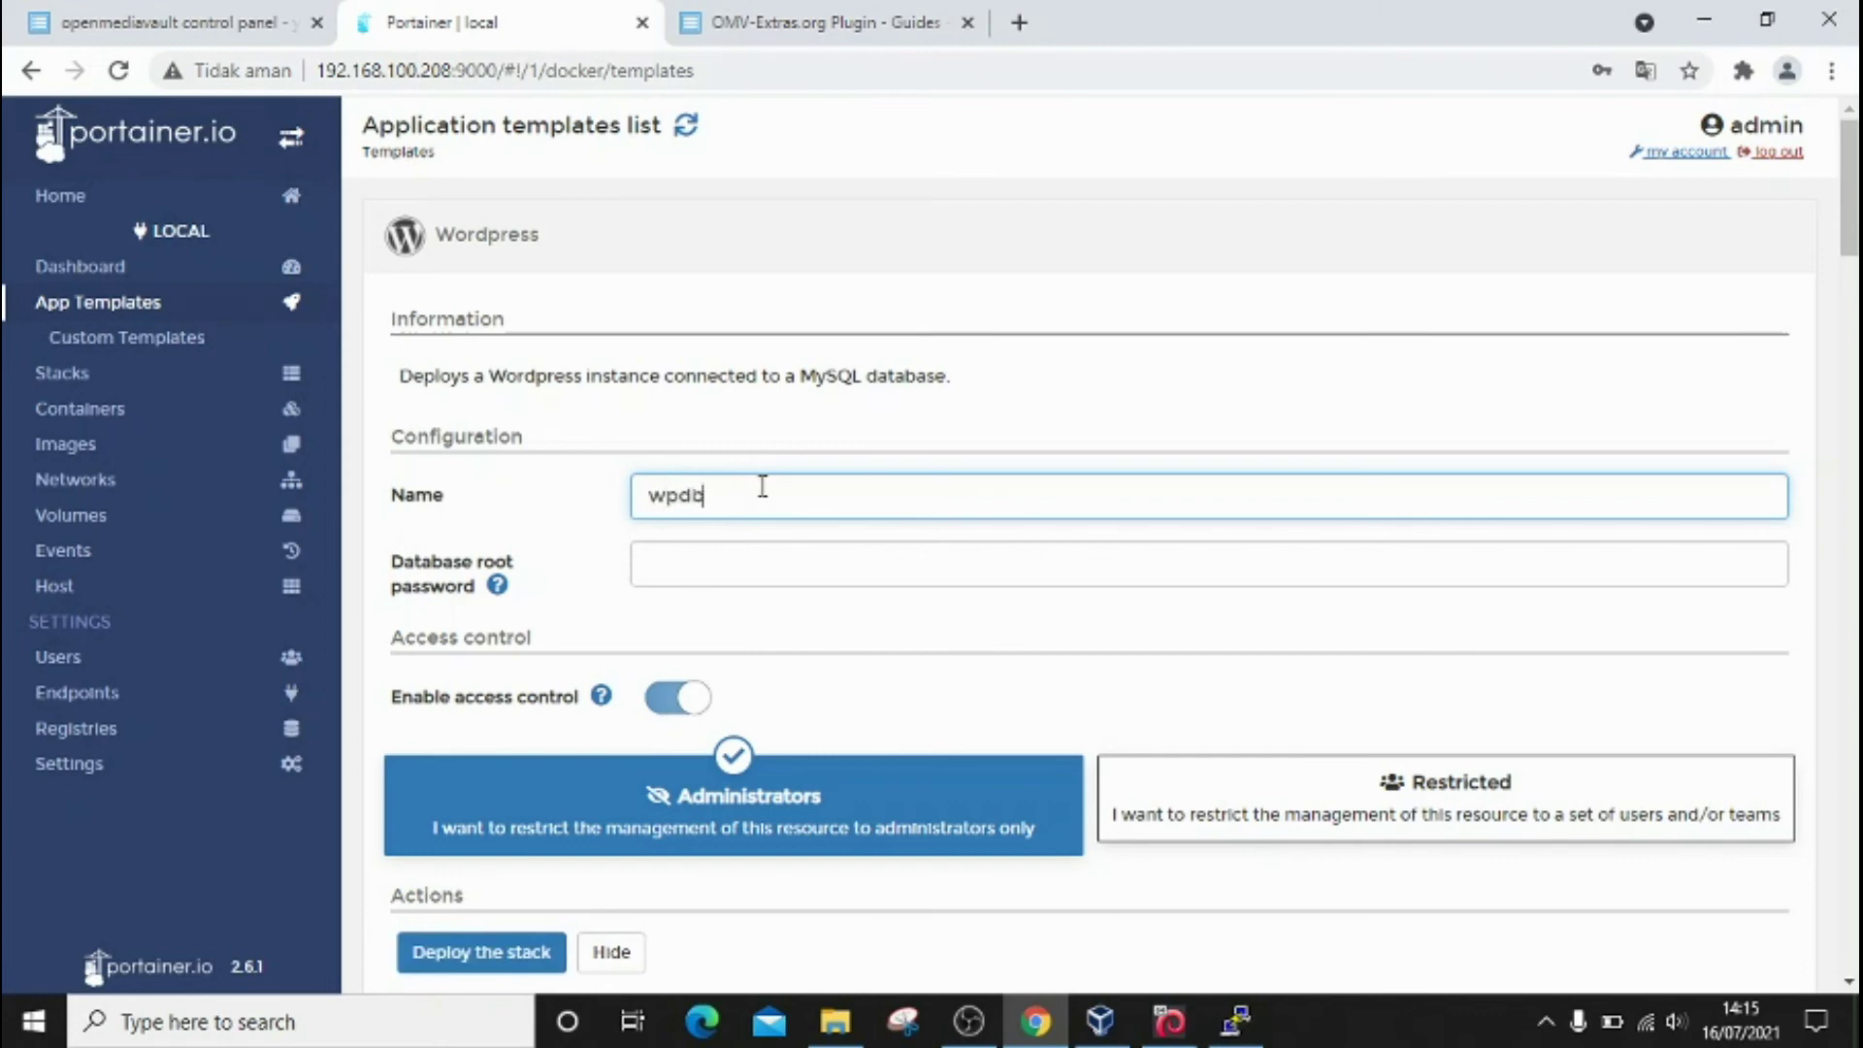
pyautogui.click(746, 570)
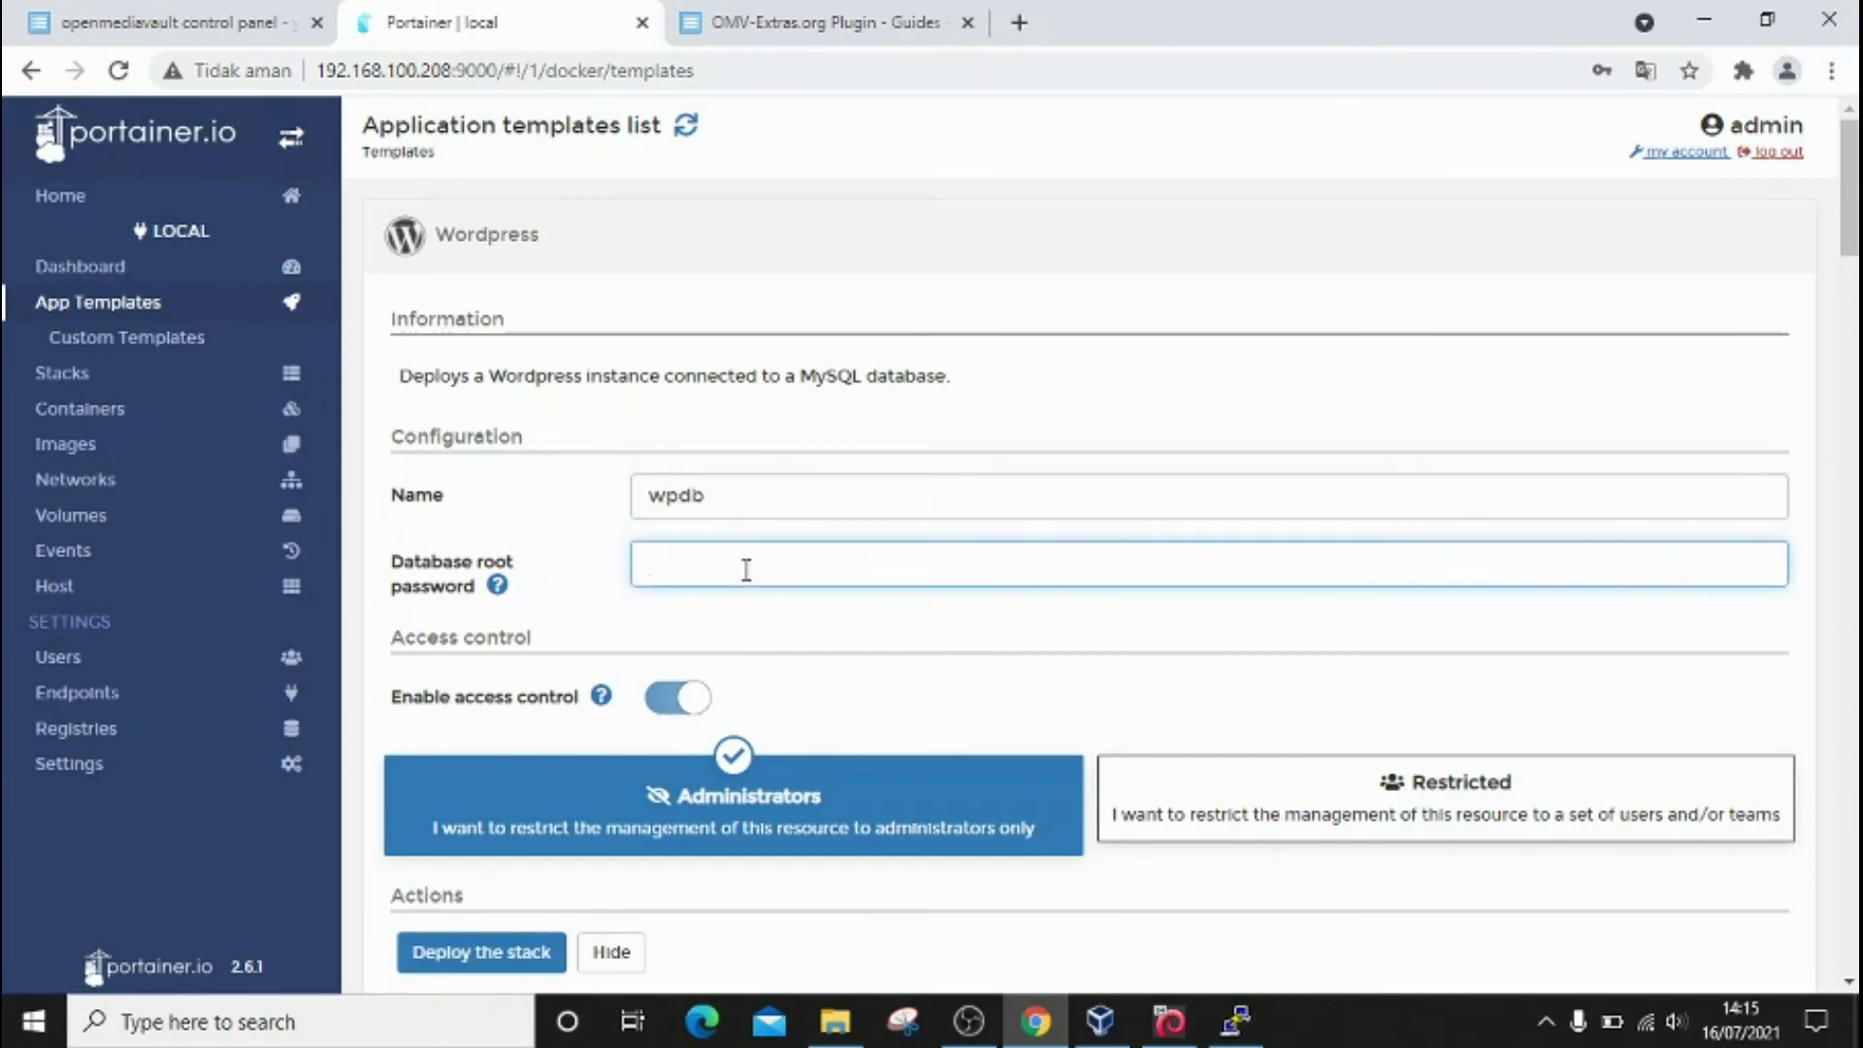
pyautogui.write('wpdb')
pyautogui.moveTo(1852, 251)
pyautogui.mouseDown()
pyautogui.moveTo(1850, 313)
pyautogui.moveTo(1851, 275)
pyautogui.mouseUp()
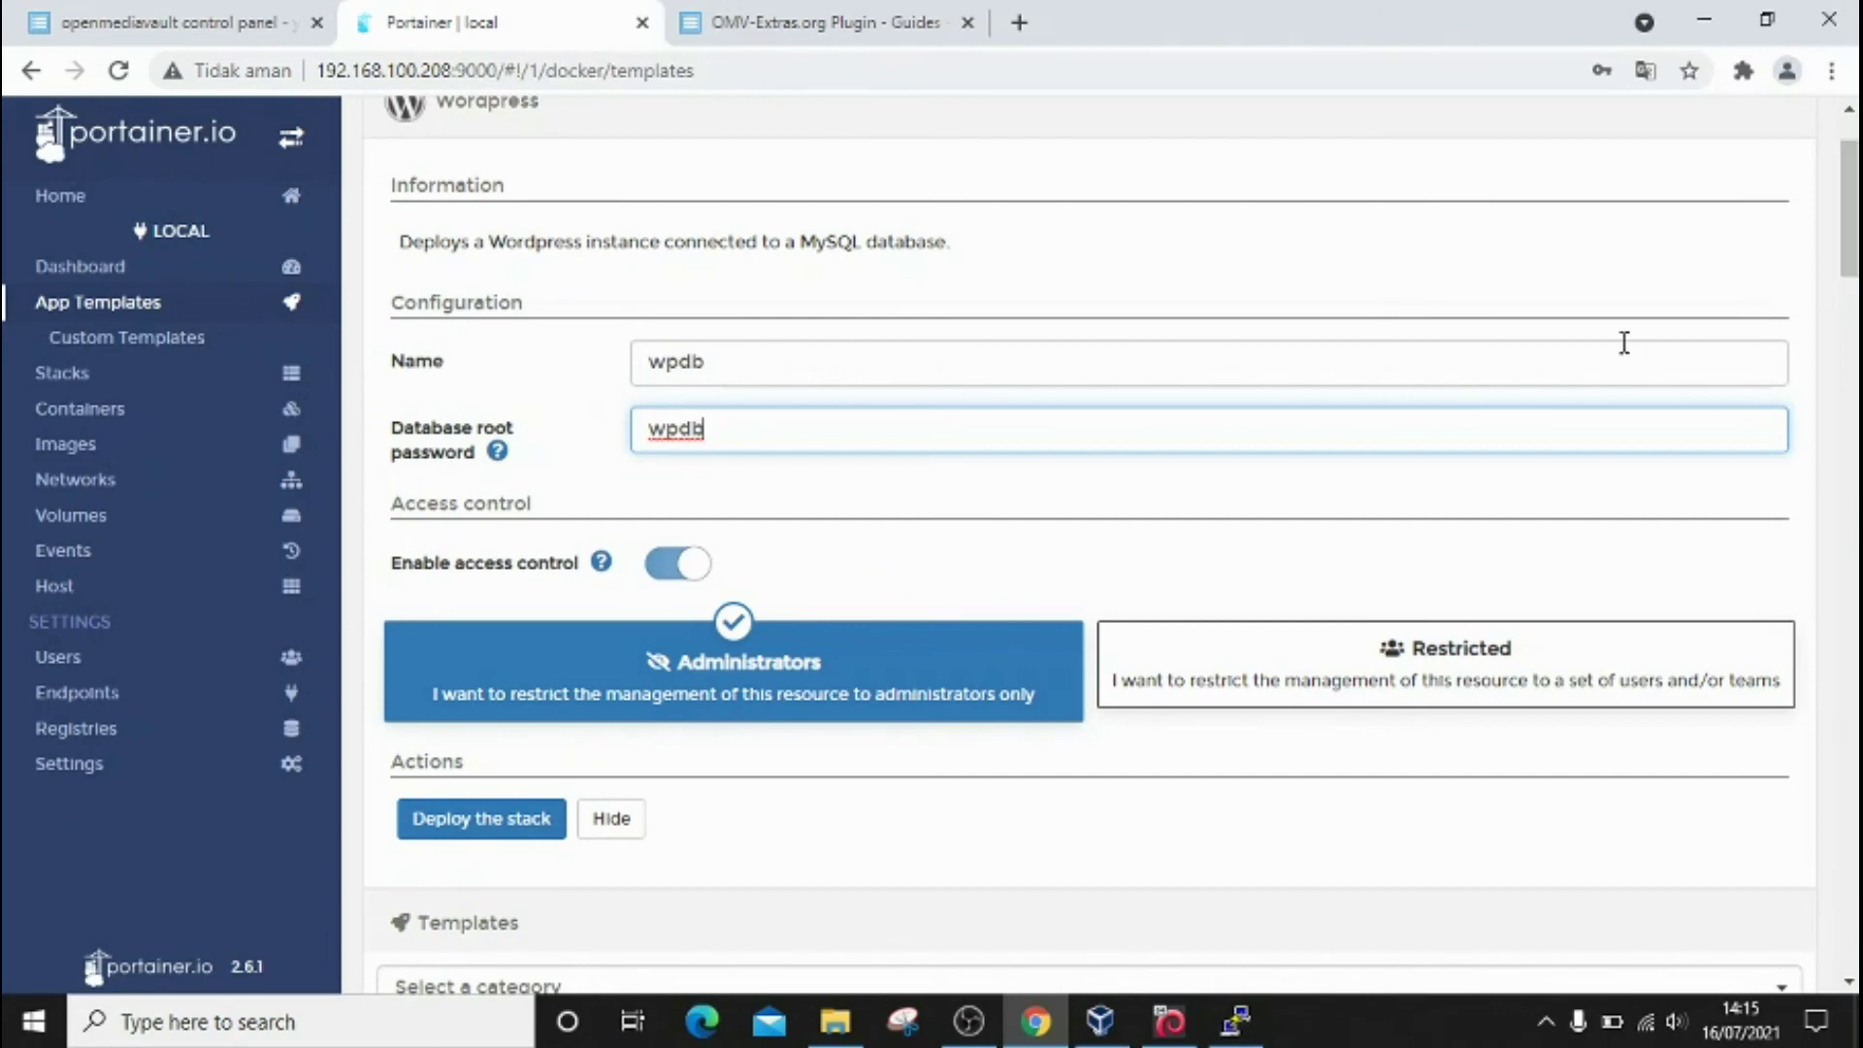
pyautogui.click(486, 827)
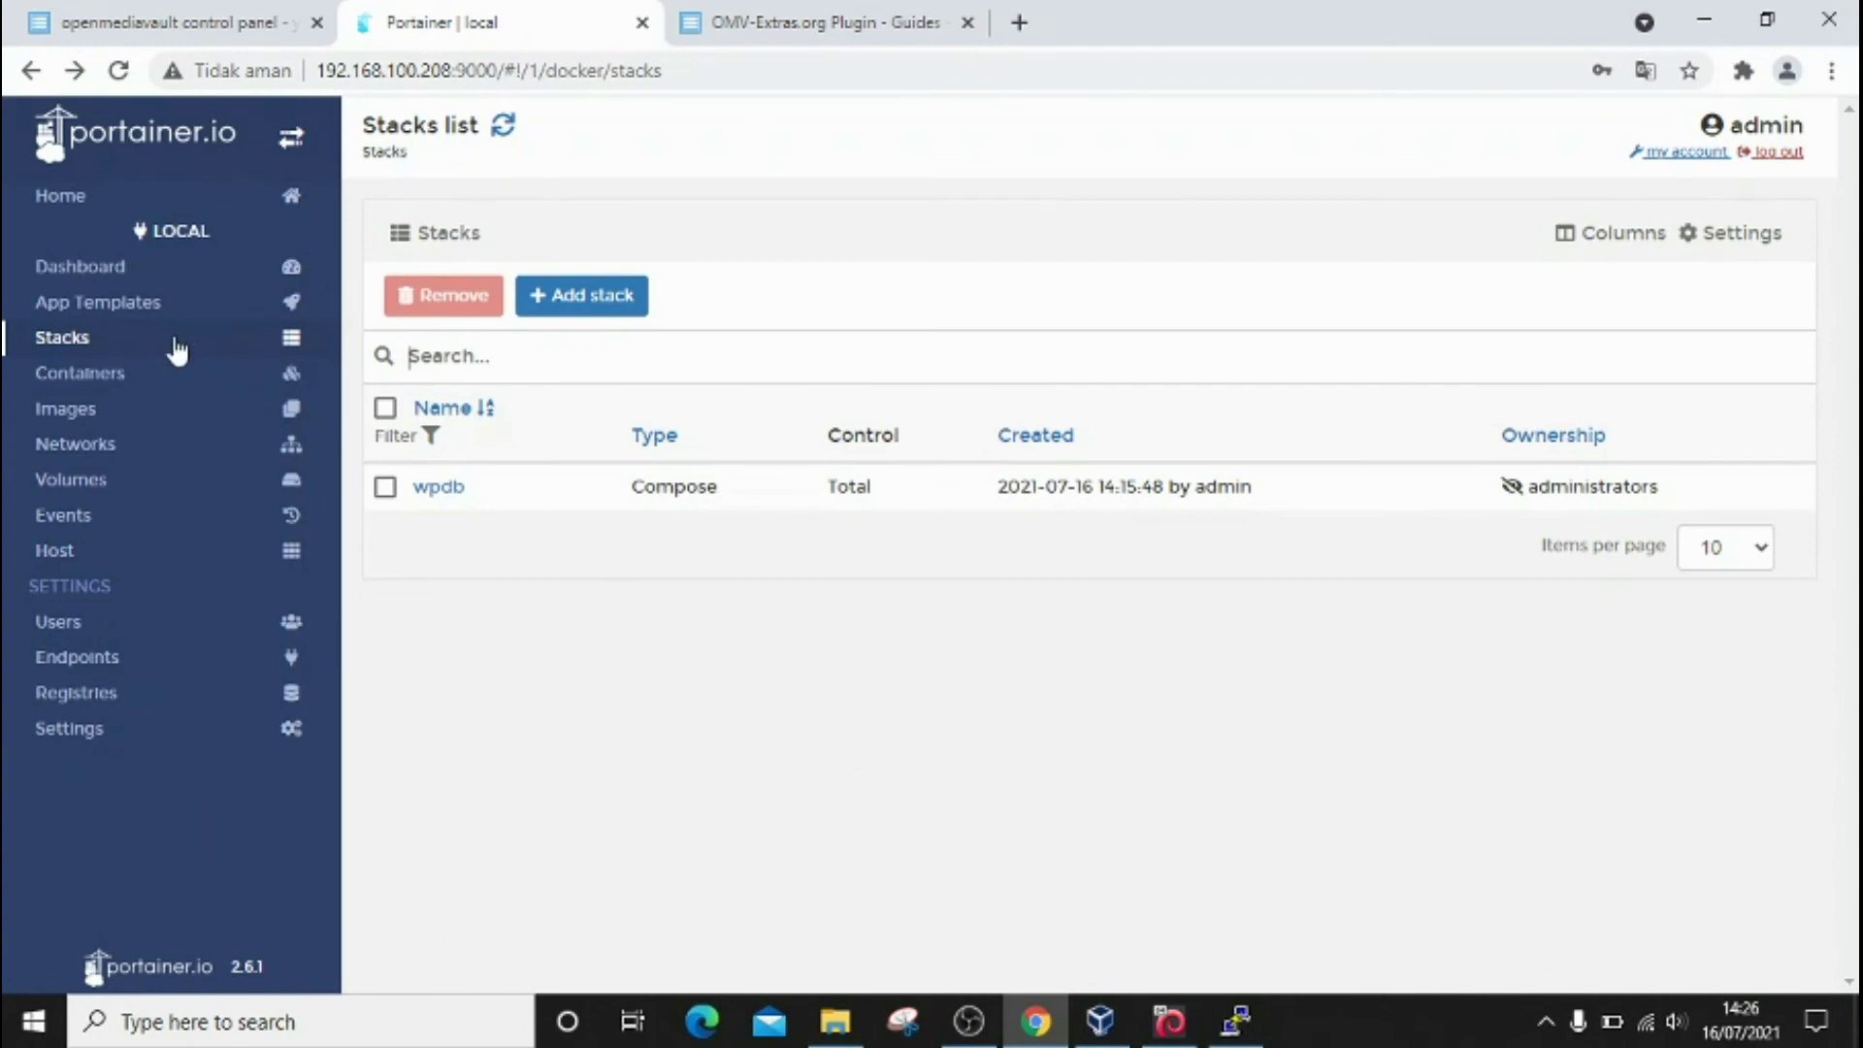
# Step: Check that wpdb's two containers run with WordPress on port 32768, then open a new tab
pyautogui.click(116, 279)
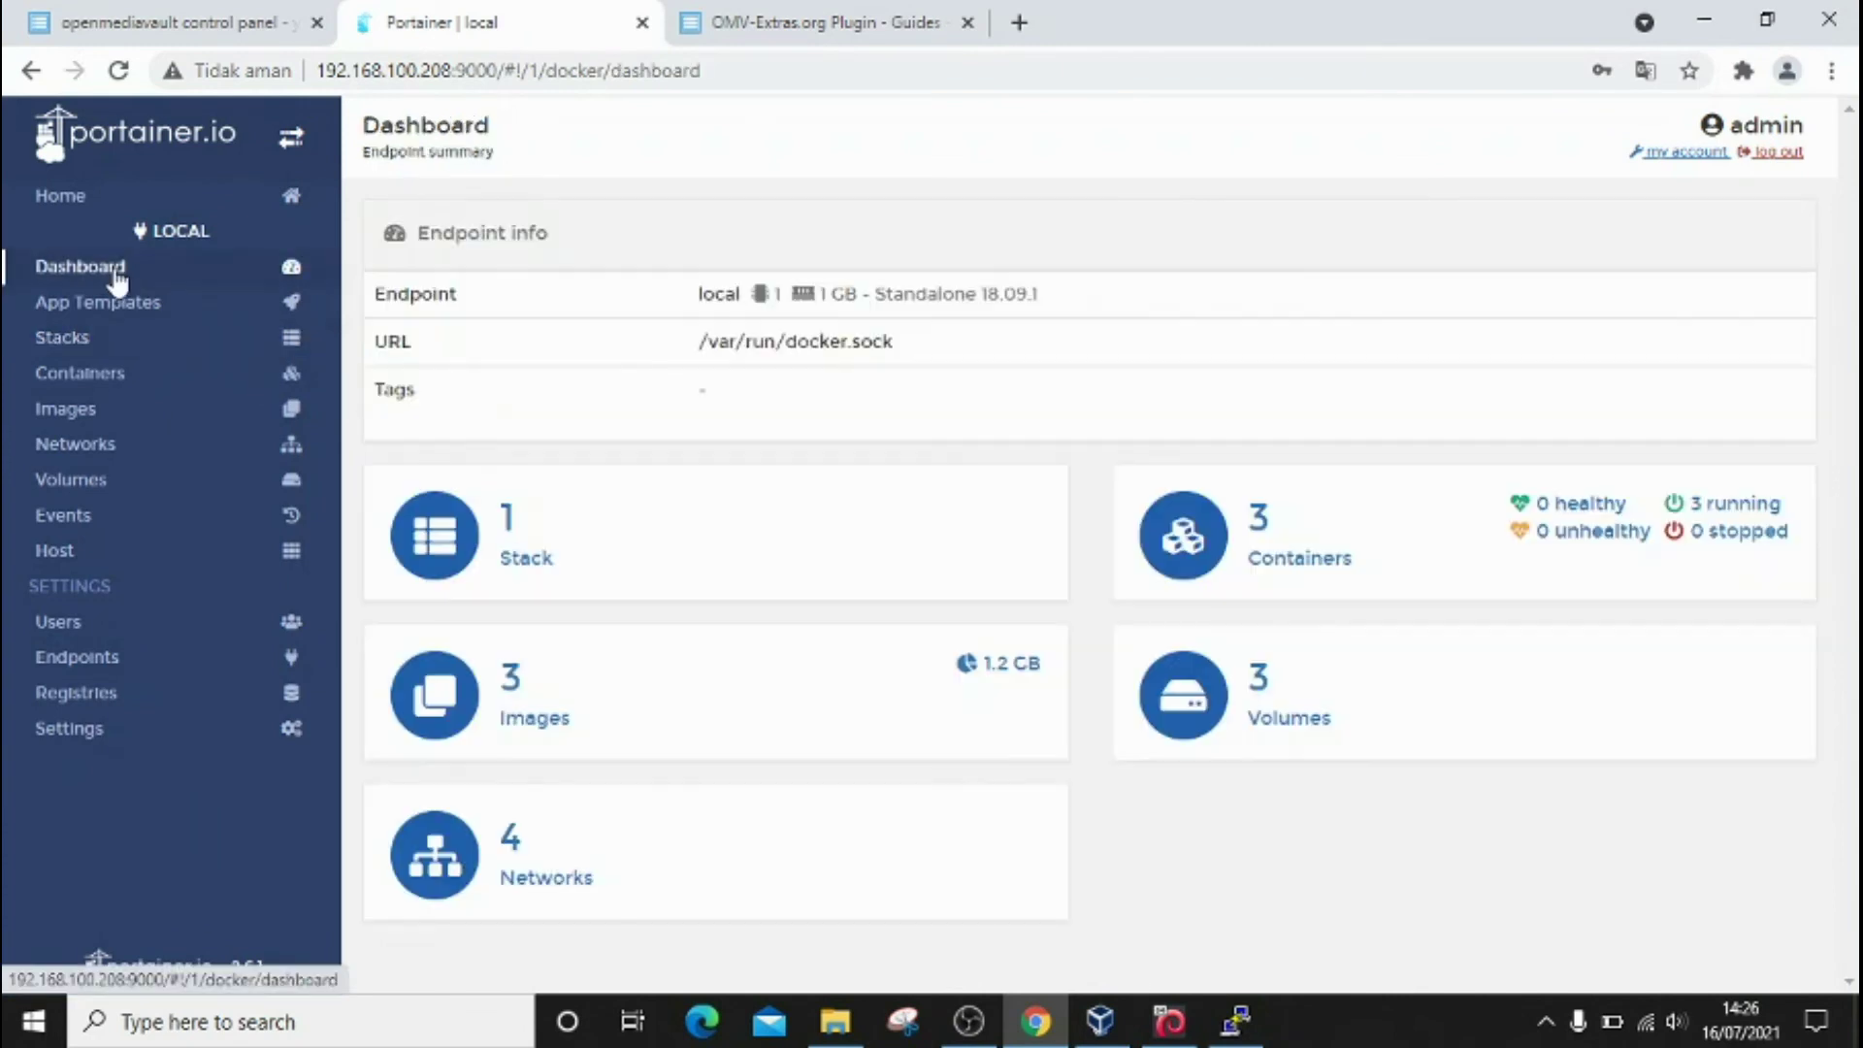
pyautogui.click(517, 565)
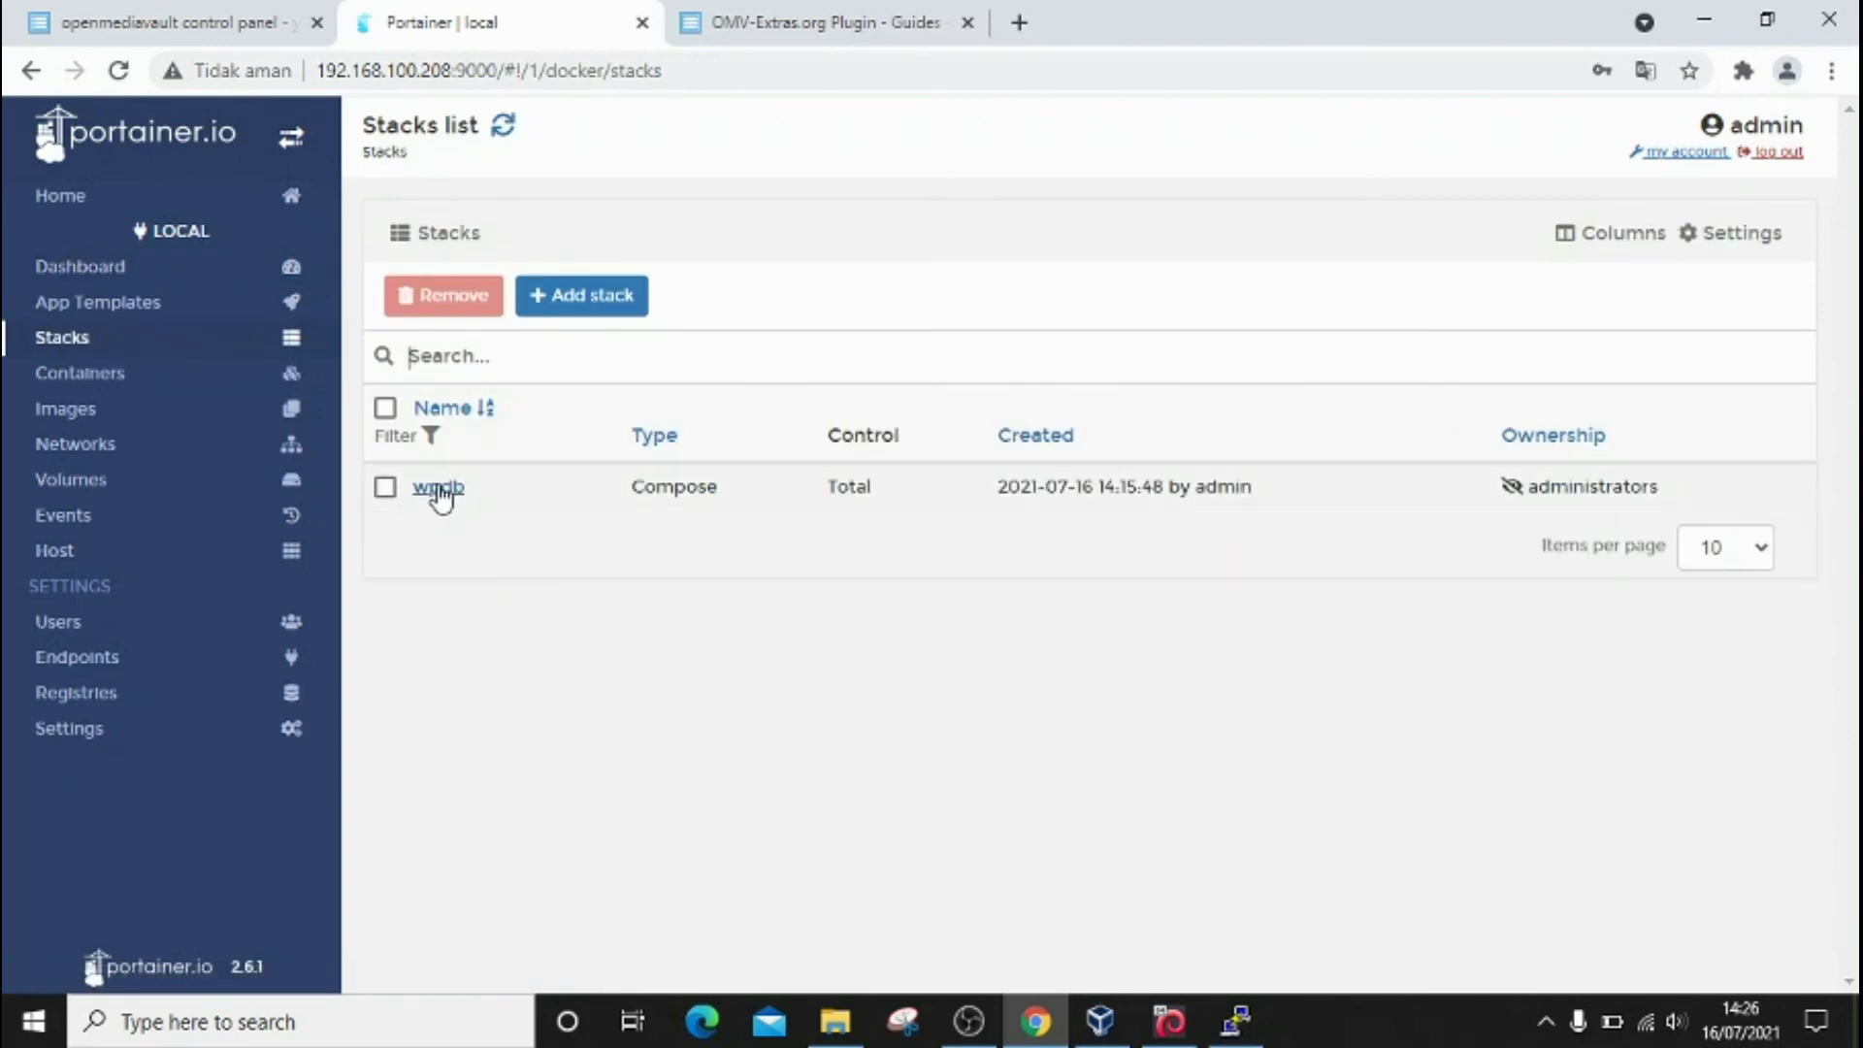
pyautogui.click(437, 488)
pyautogui.scroll(-4, 440, 499)
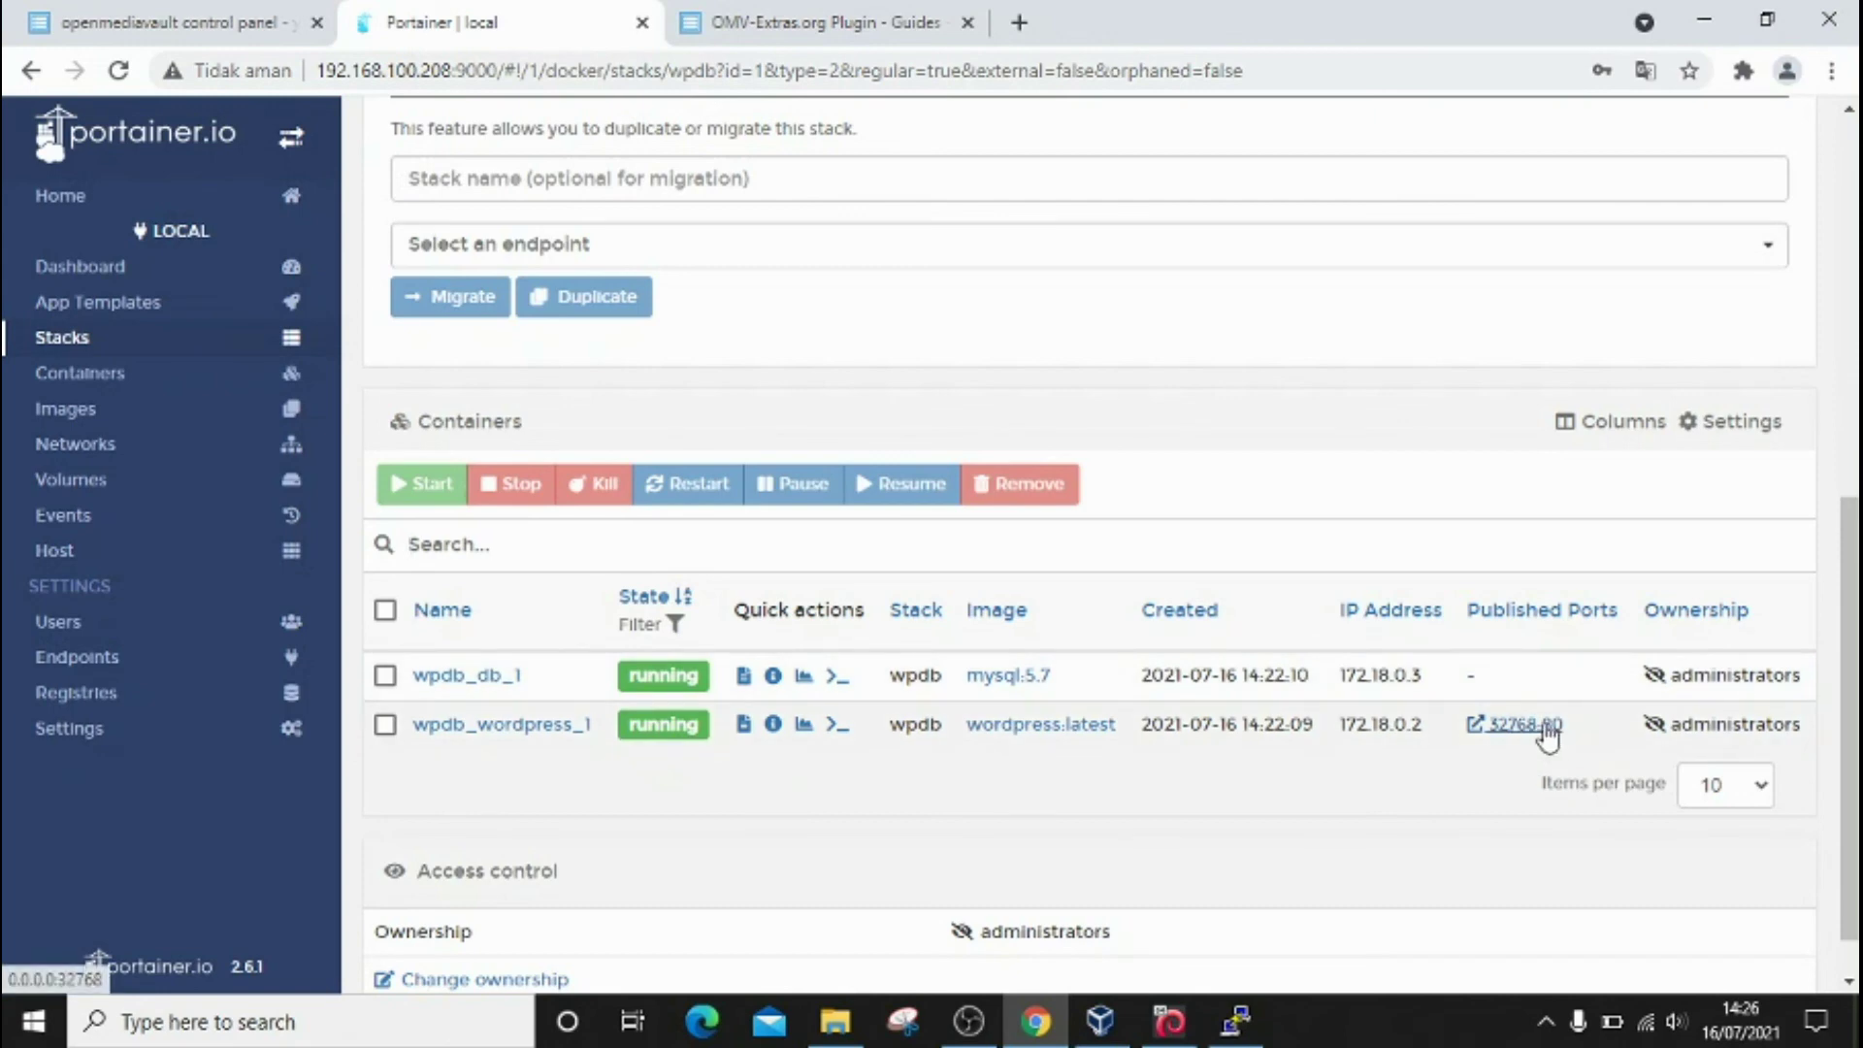
pyautogui.rightClick(1547, 736)
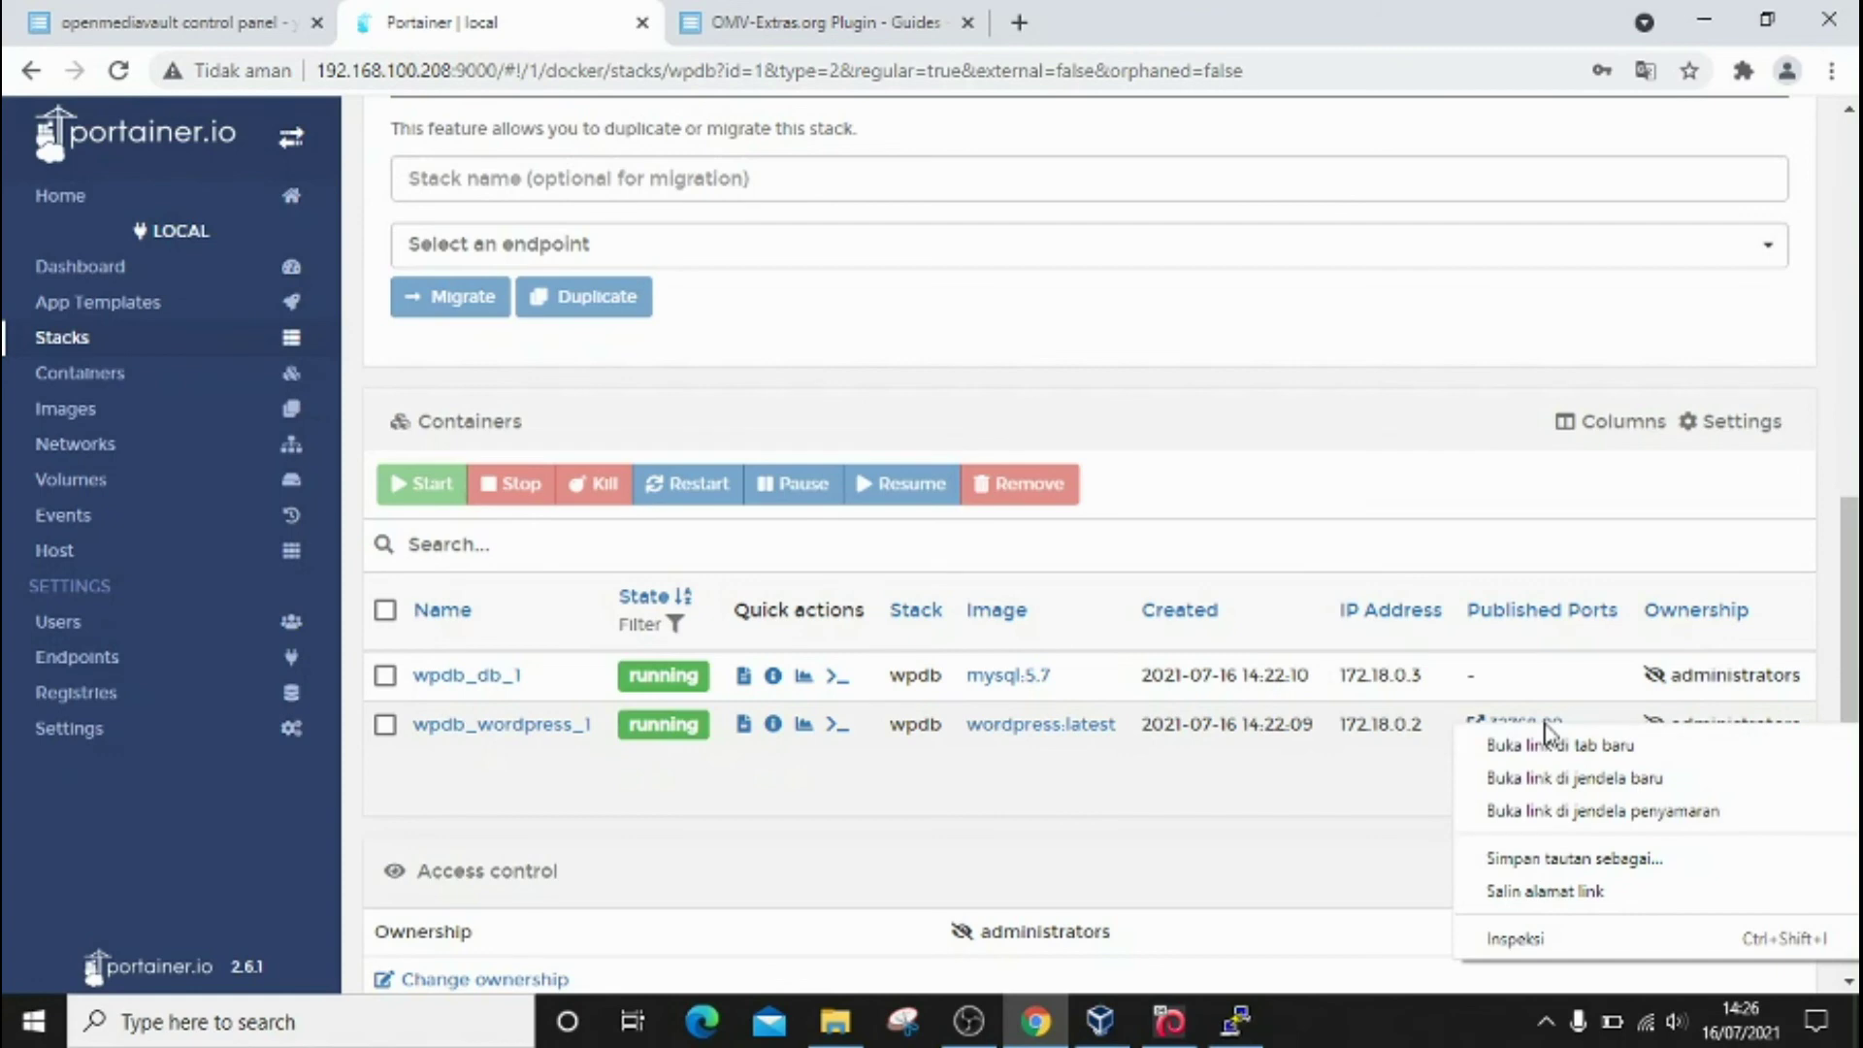
pyautogui.click(1301, 881)
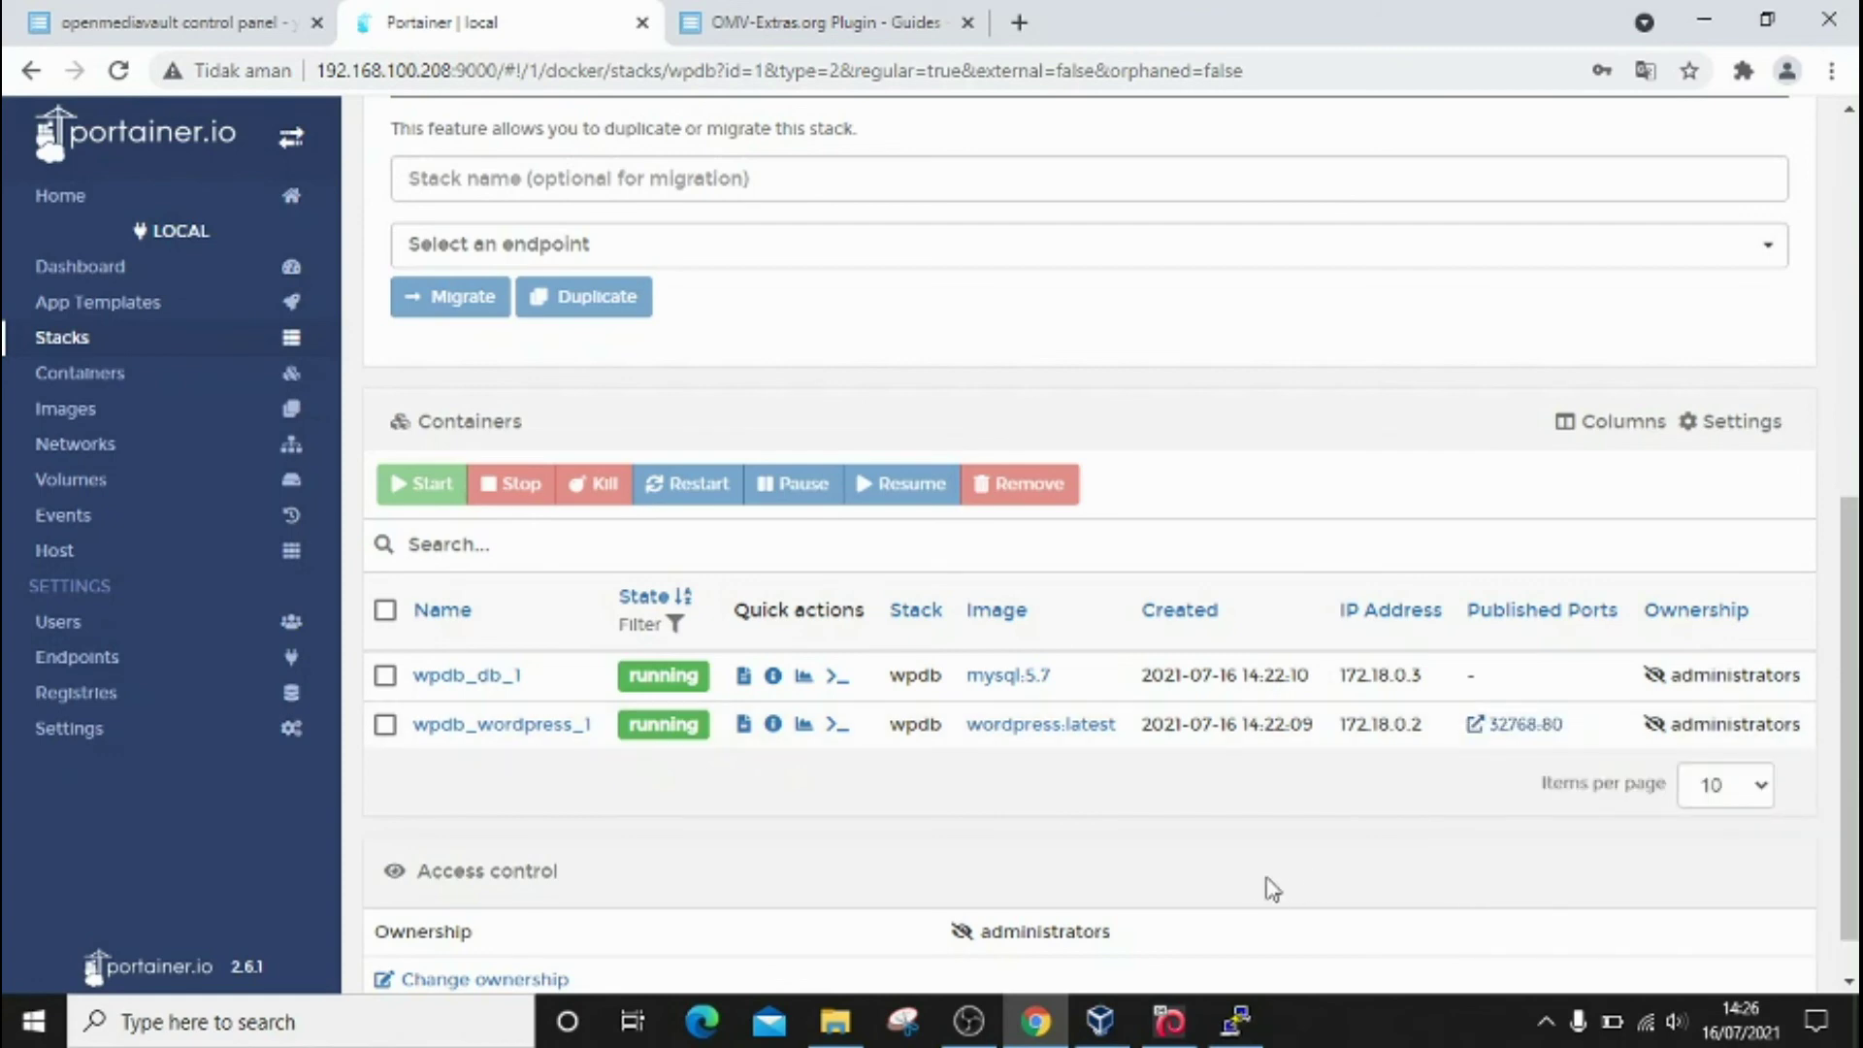
pyautogui.click(1019, 22)
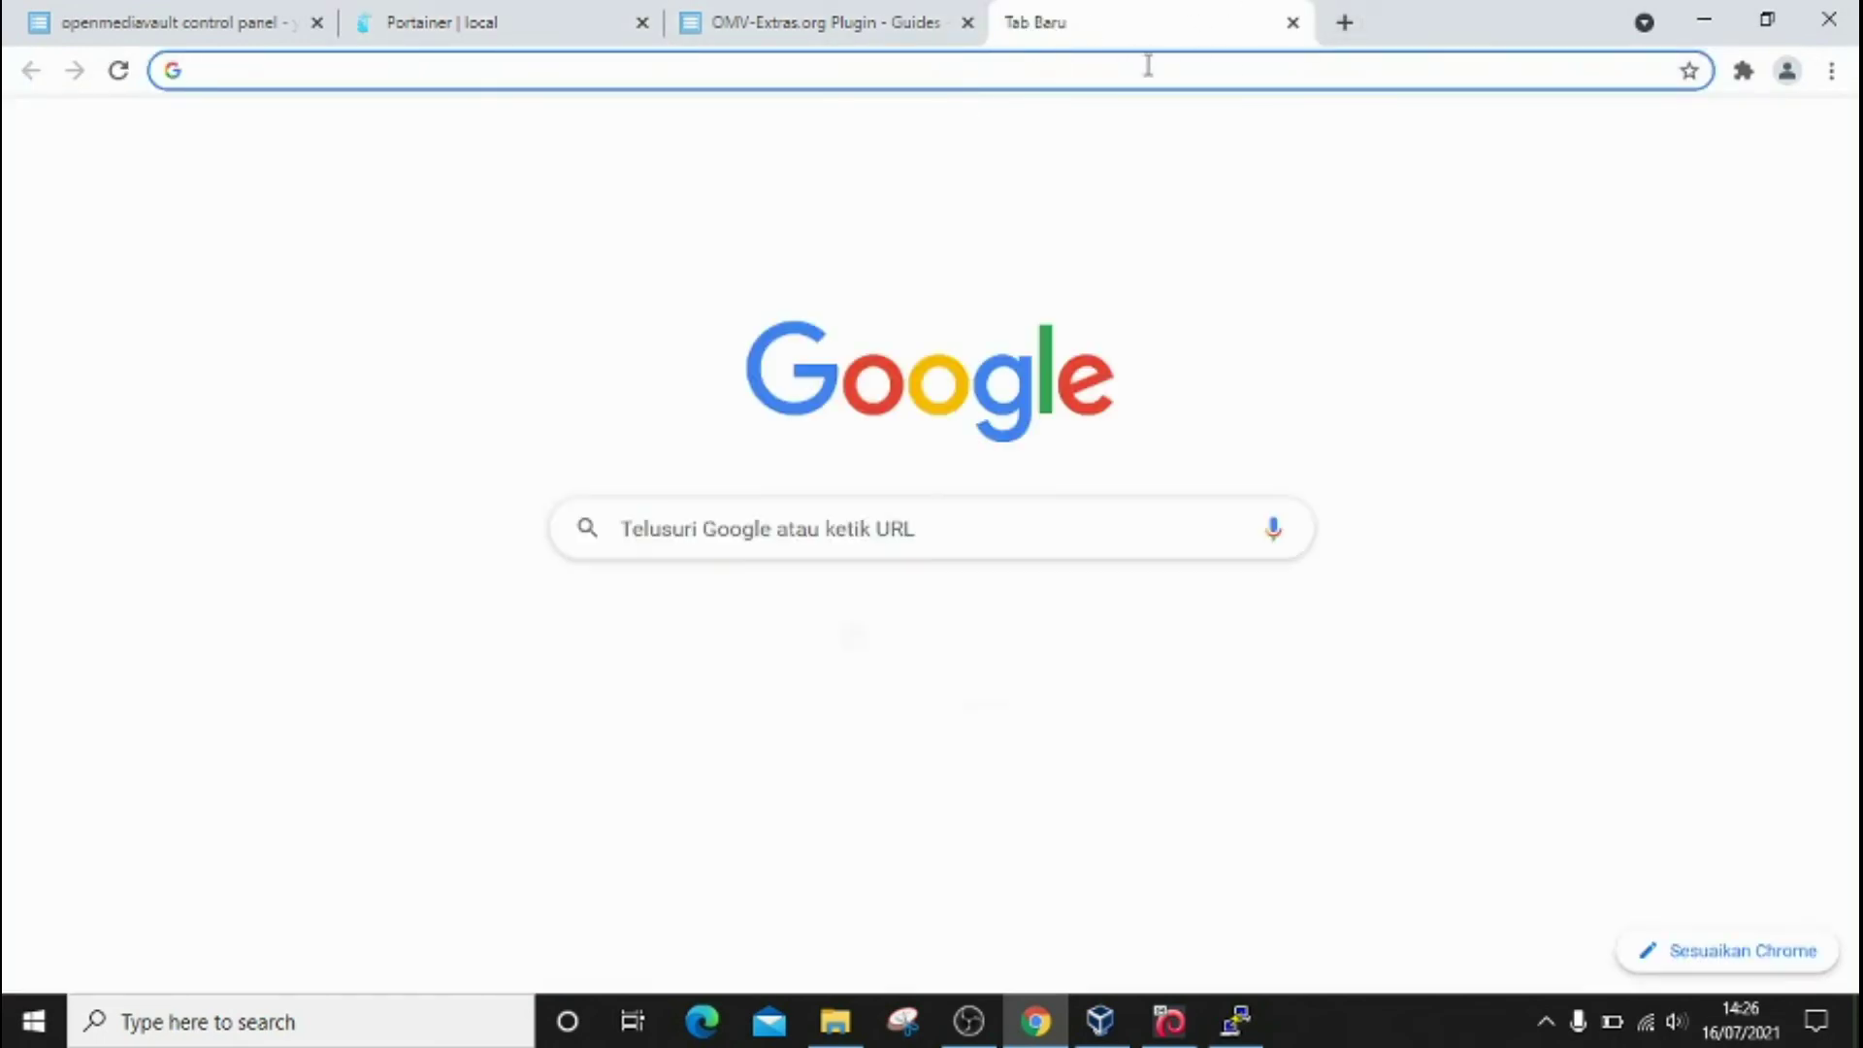
# Step: Open the WordPress port 32768 link from the Portainer stack page and close the empty tab
pyautogui.click(857, 12)
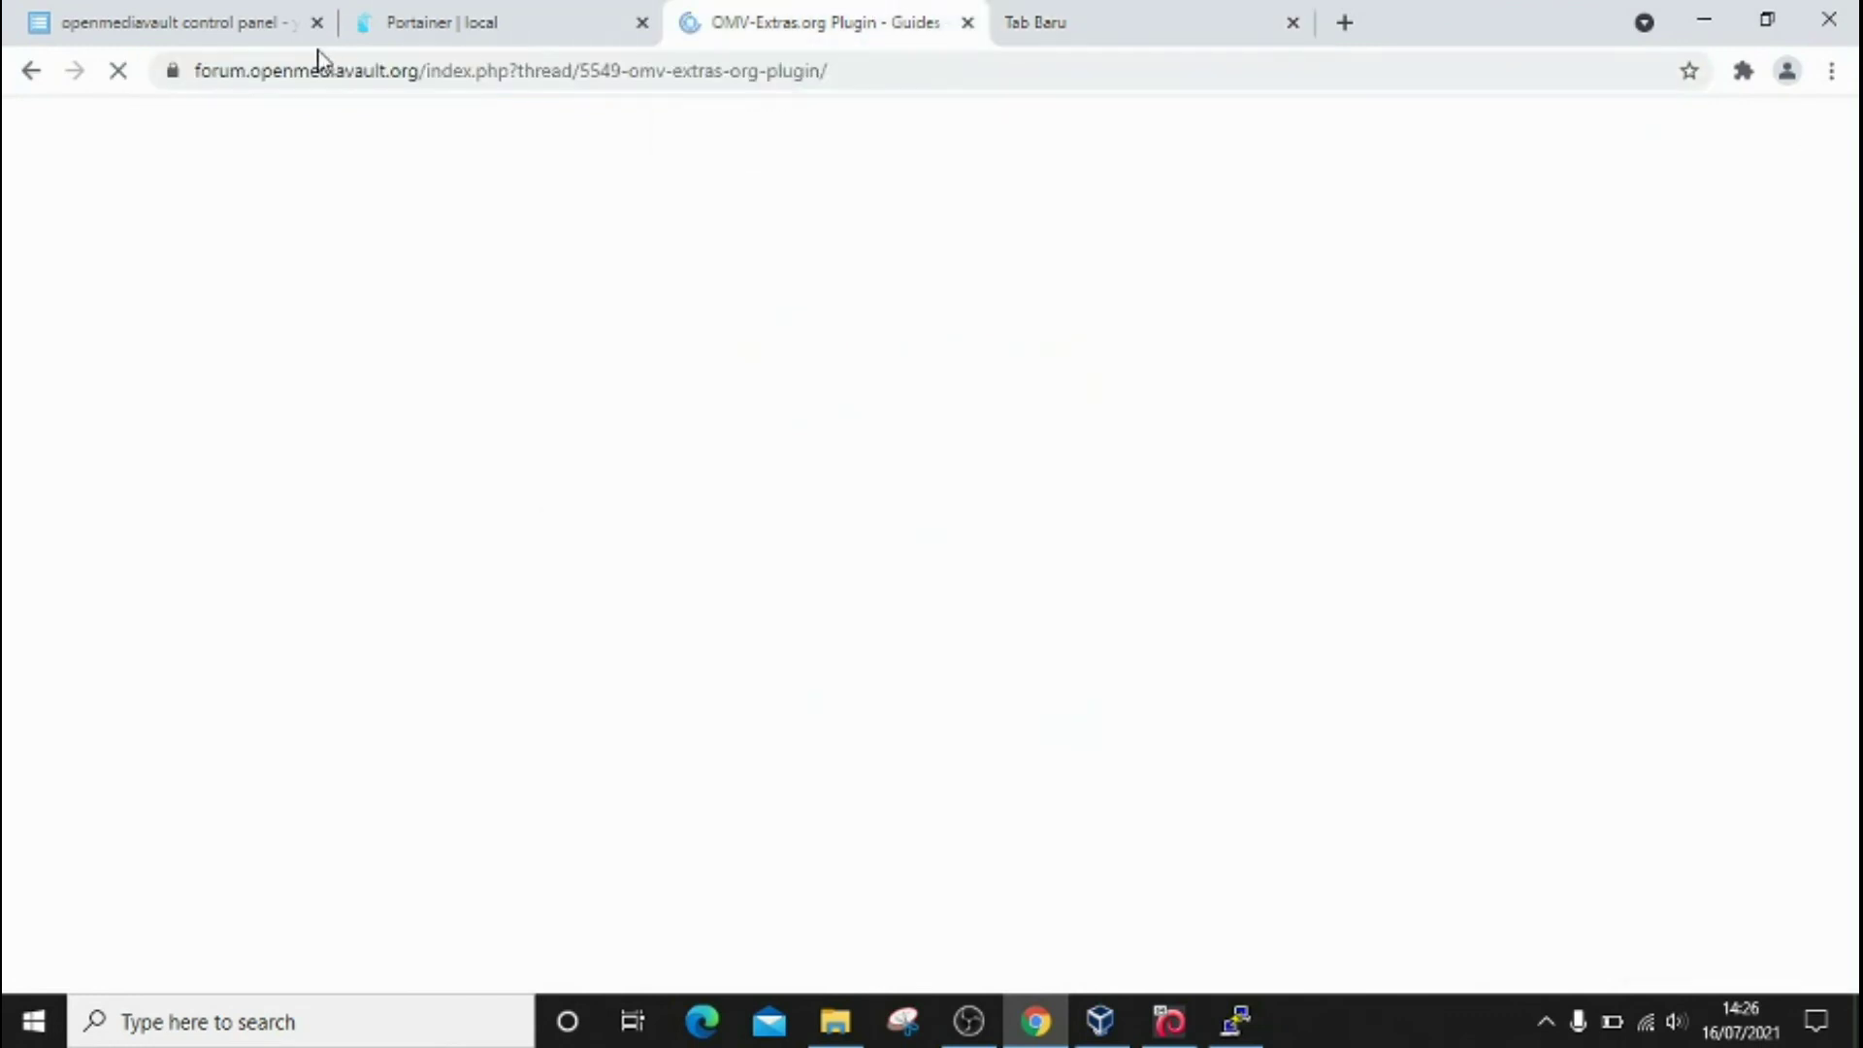
pyautogui.click(488, 29)
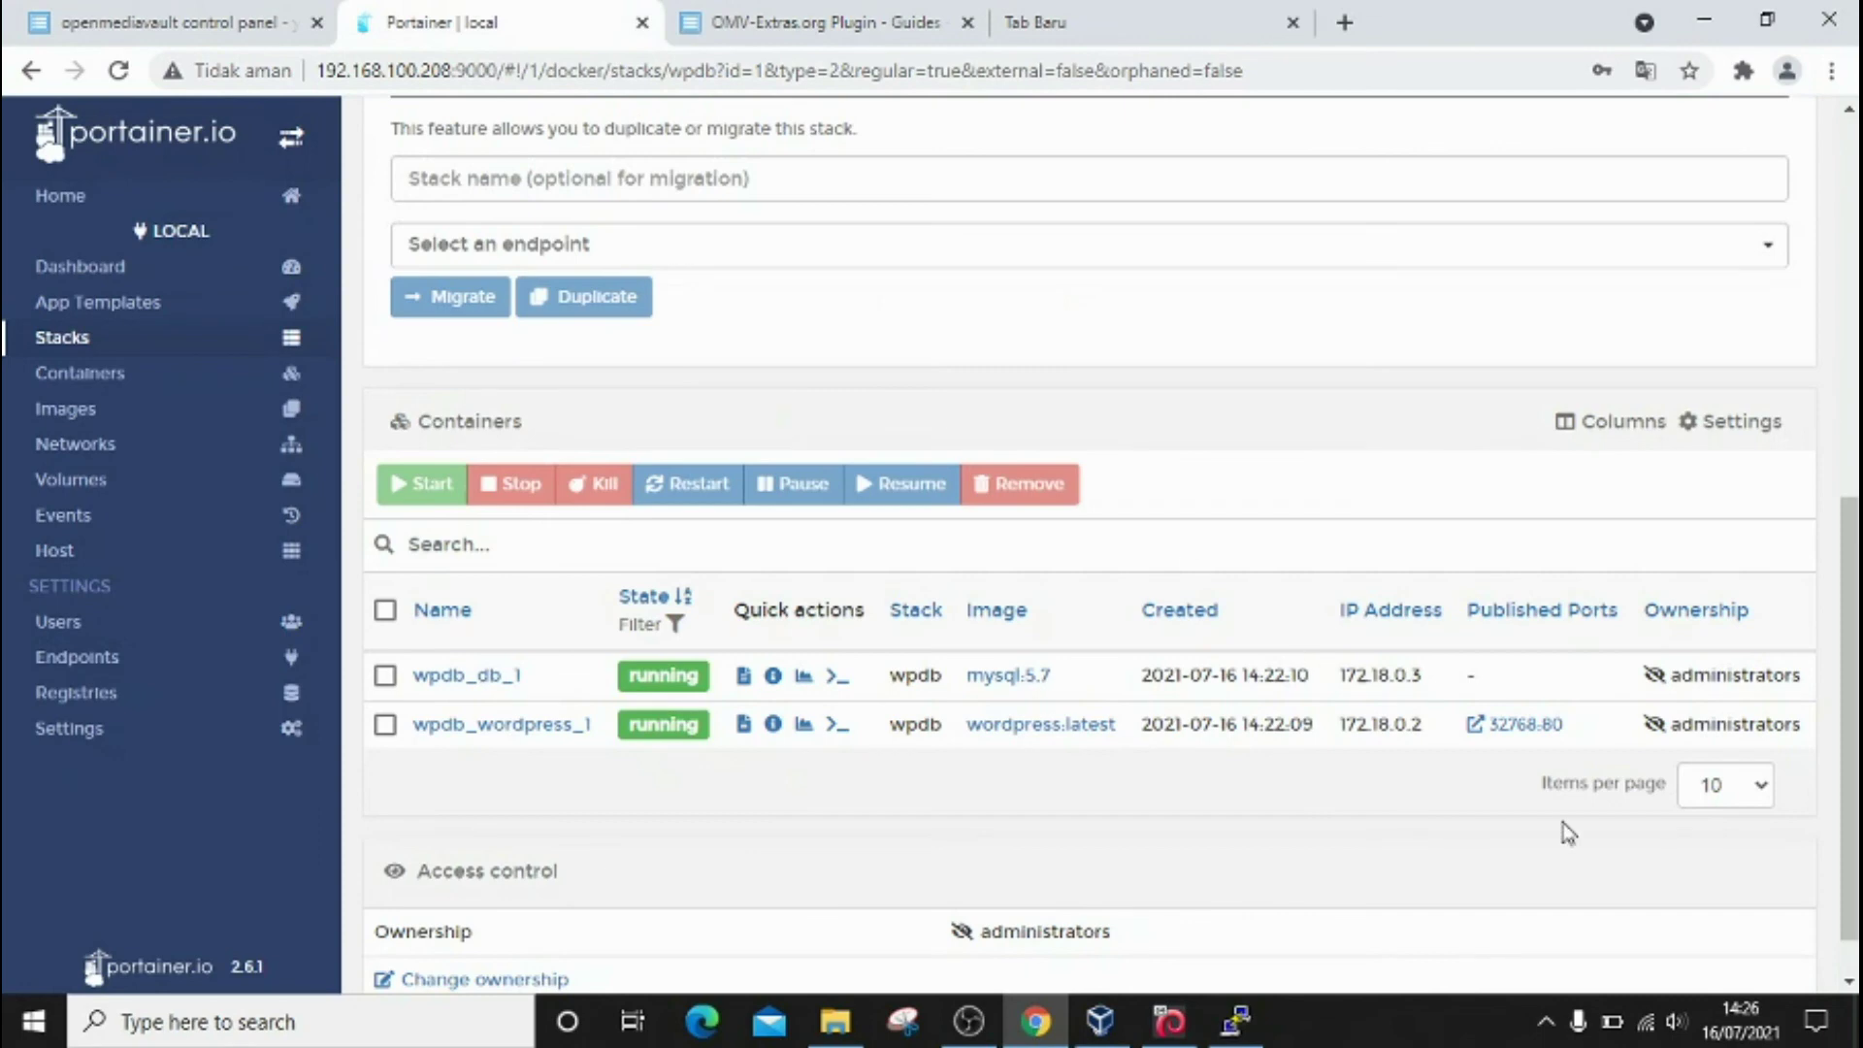
pyautogui.click(1531, 730)
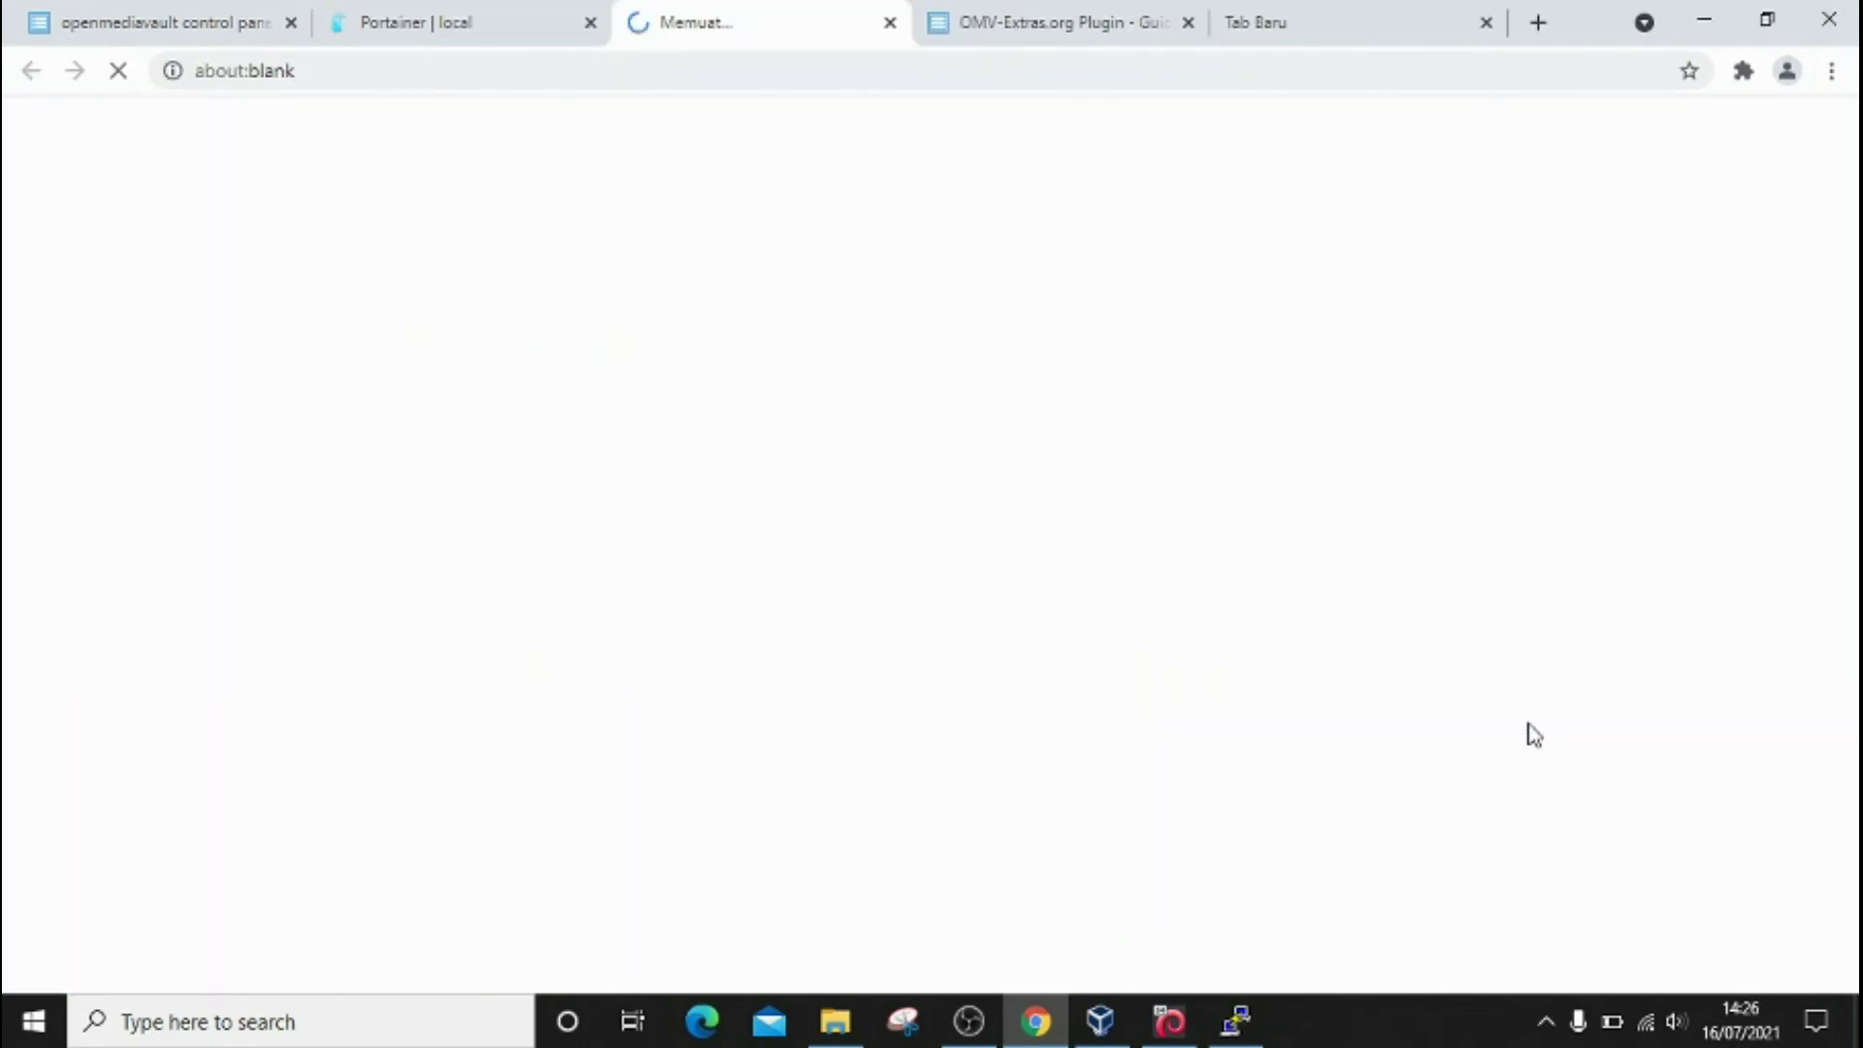
pyautogui.click(1485, 23)
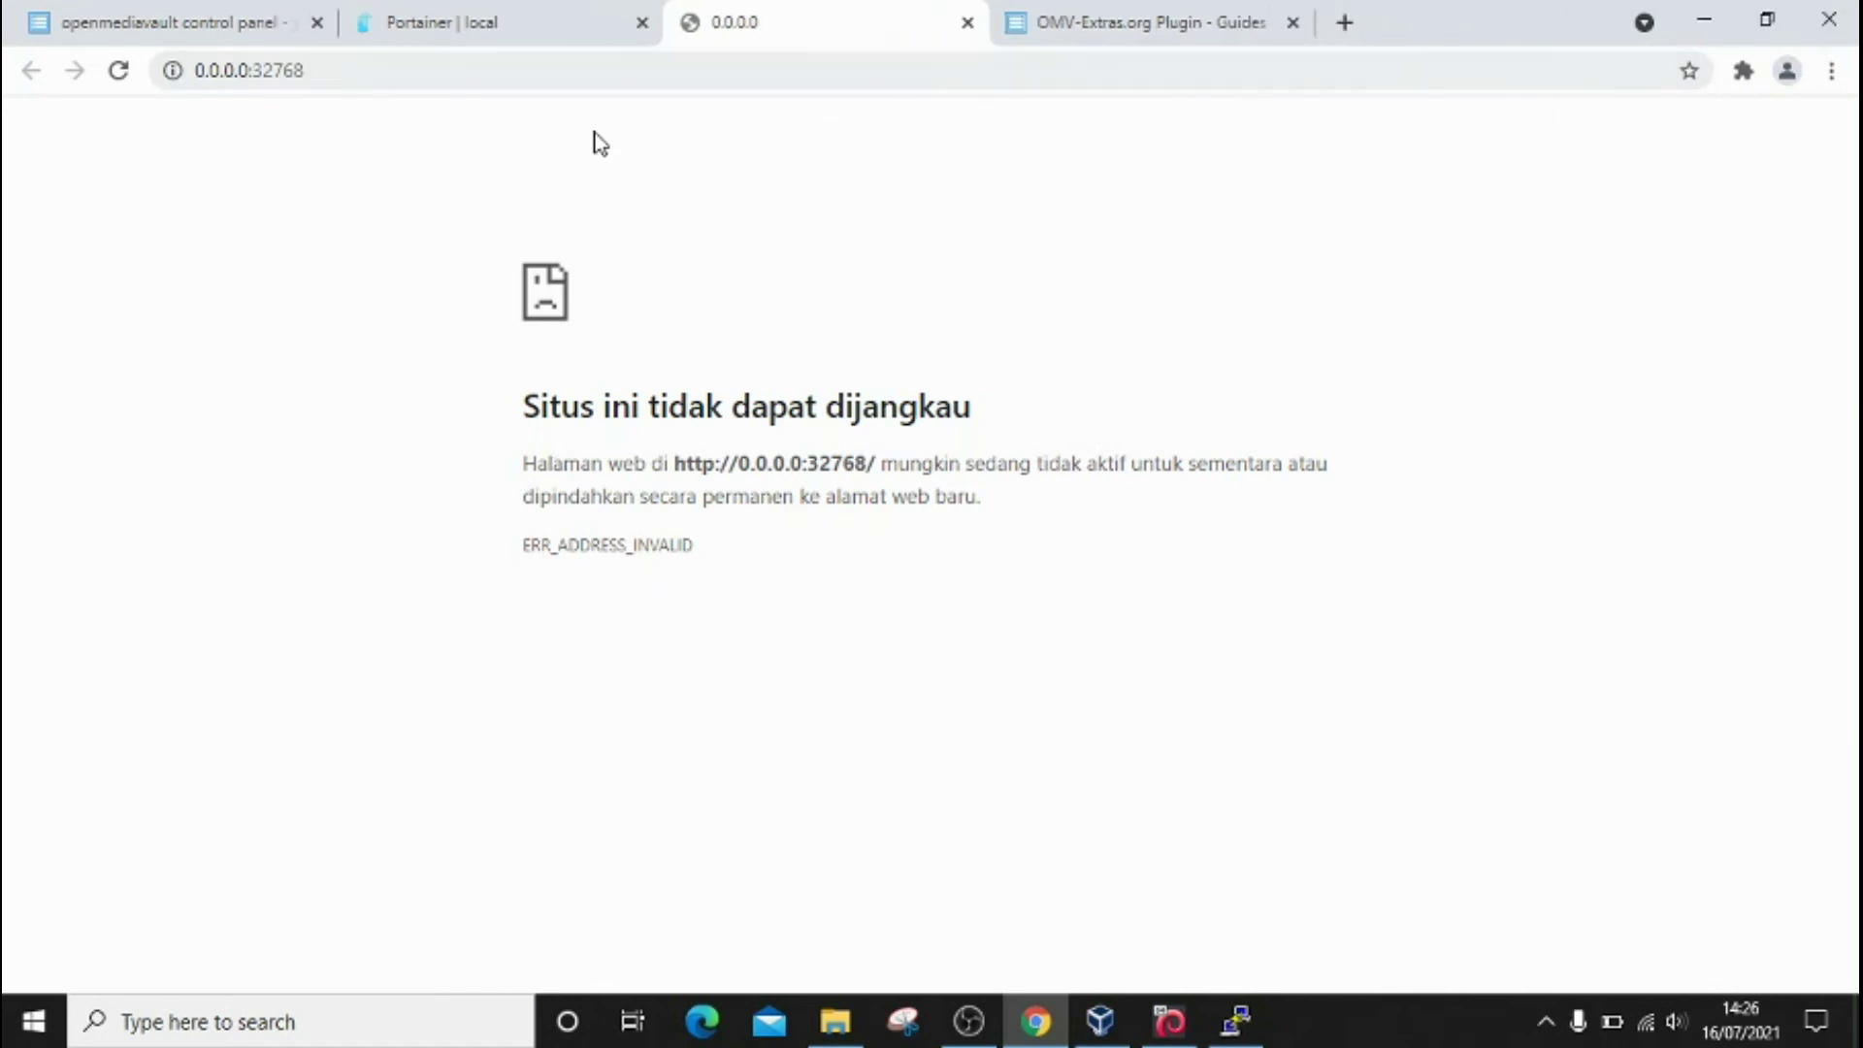
# Step: Start replacing the invalid 0.0.0.0 address with 192 in the omnibox
pyautogui.click(233, 73)
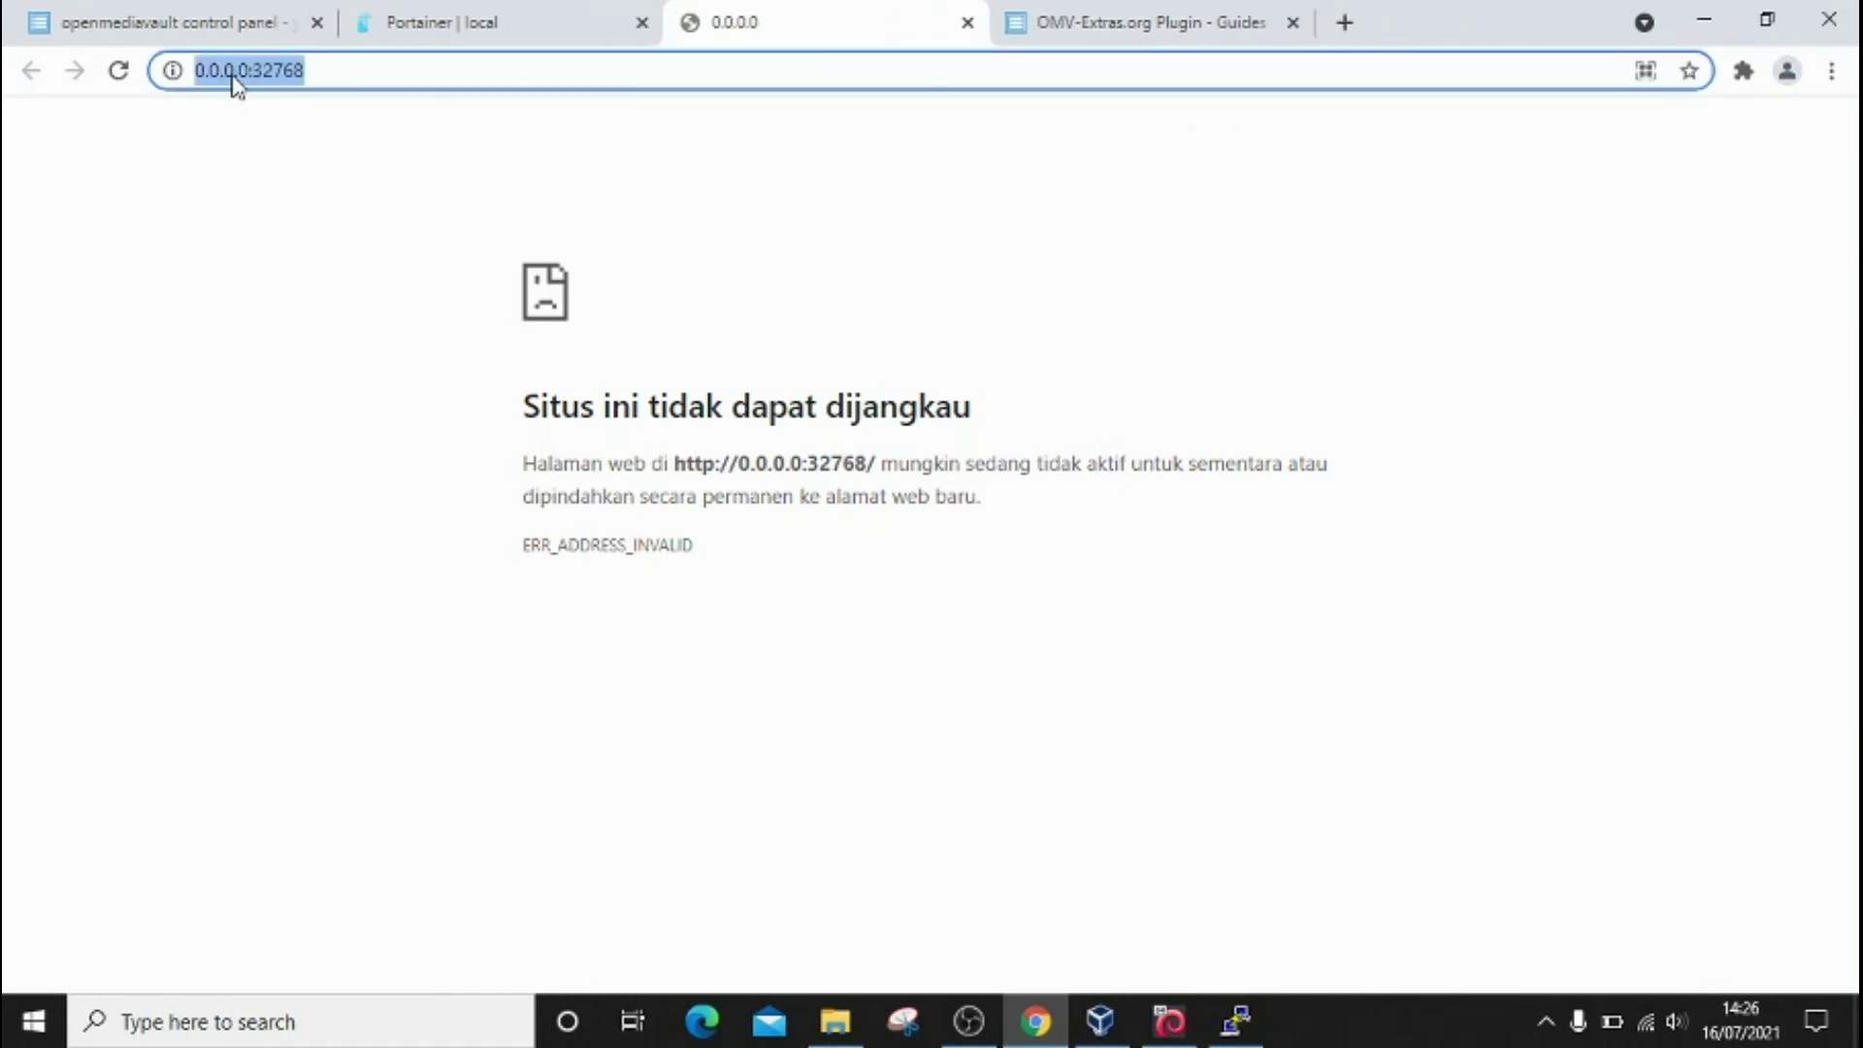
pyautogui.click(198, 72)
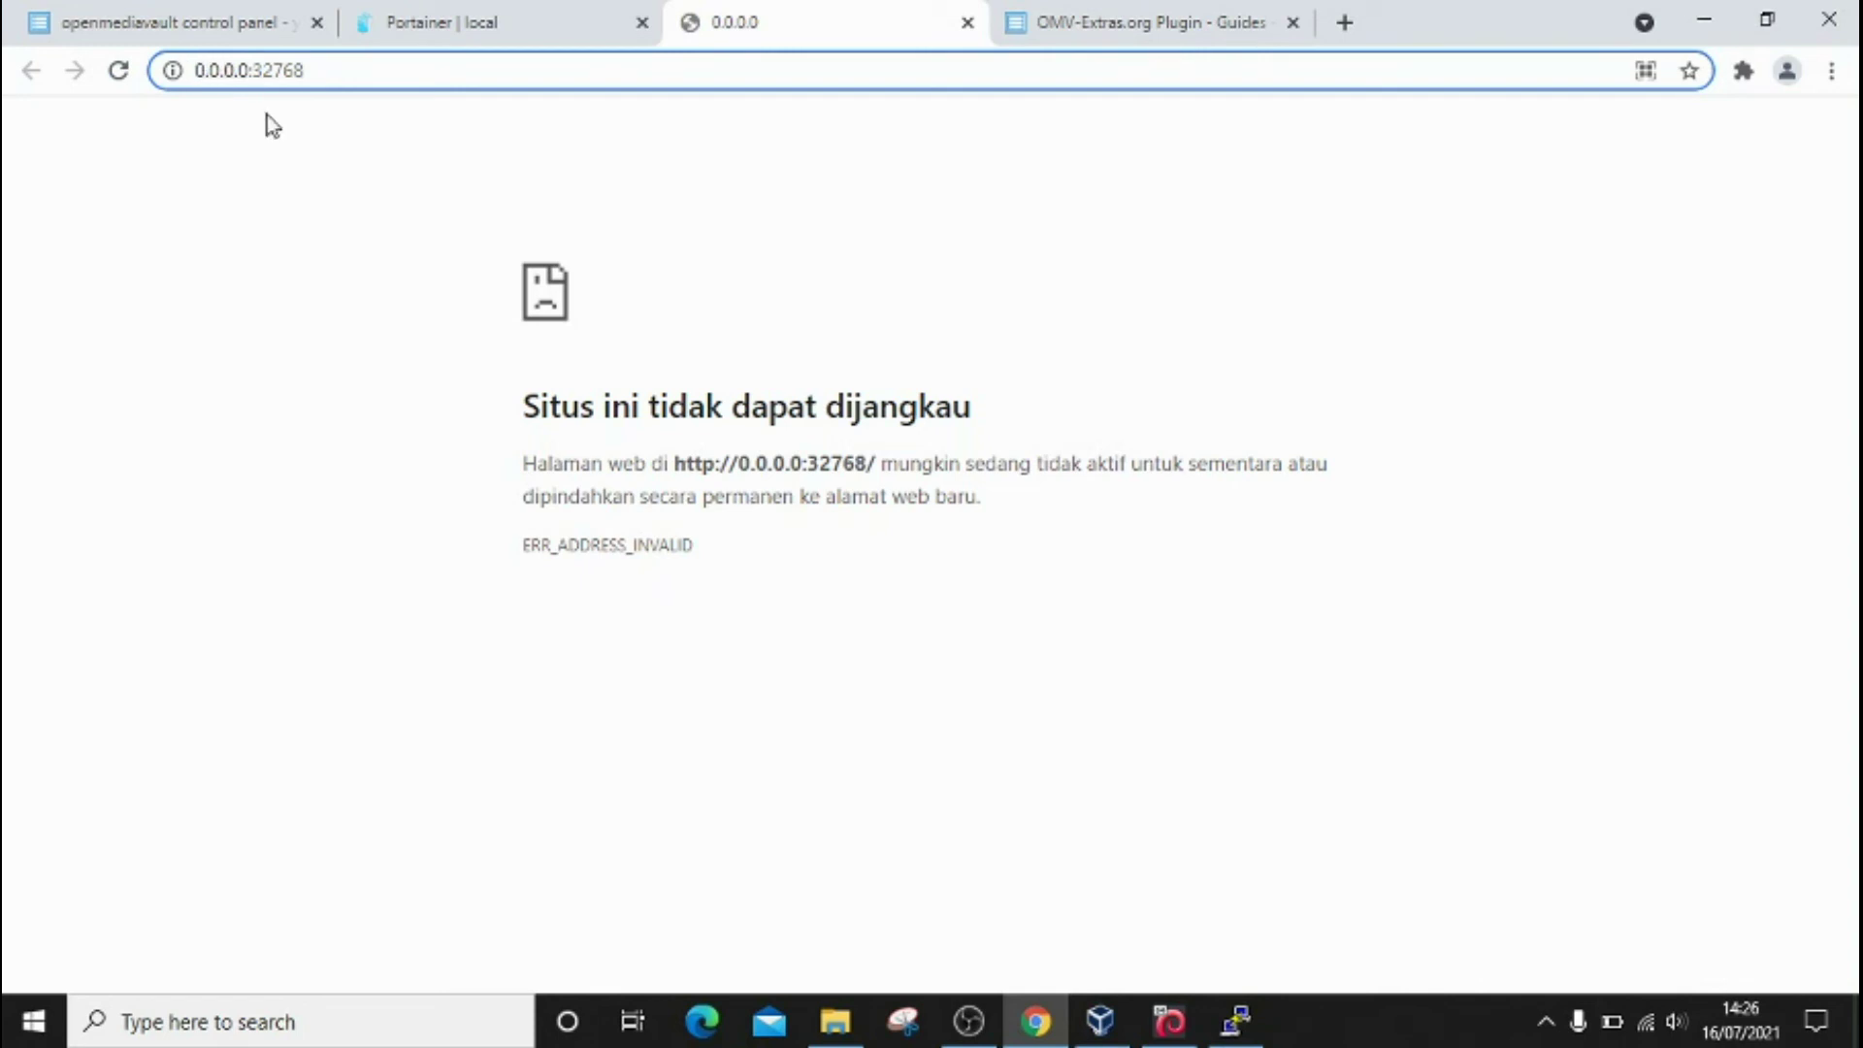
pyautogui.press('Delete')
pyautogui.write('19')
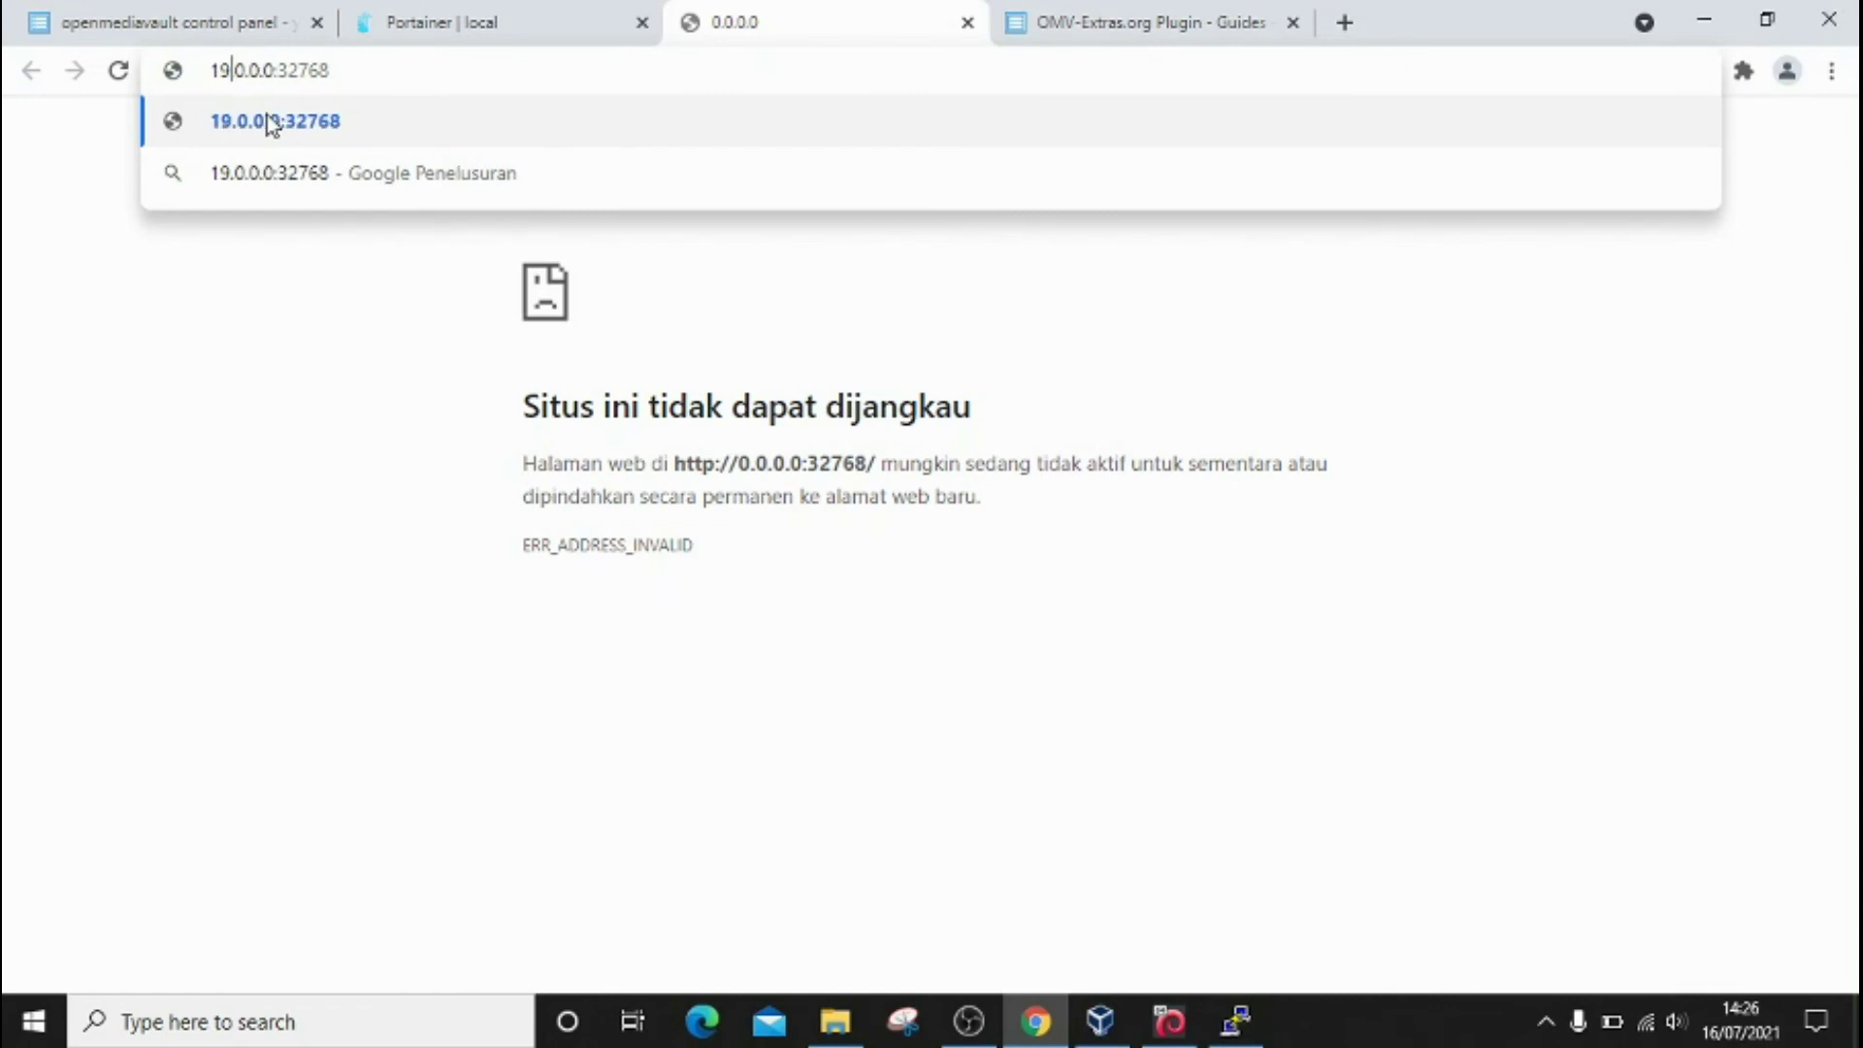
pyautogui.write('2')
# Step: Check the server IP in openmediavault and complete the address as 192.168.100.208:32768
pyautogui.click(269, 28)
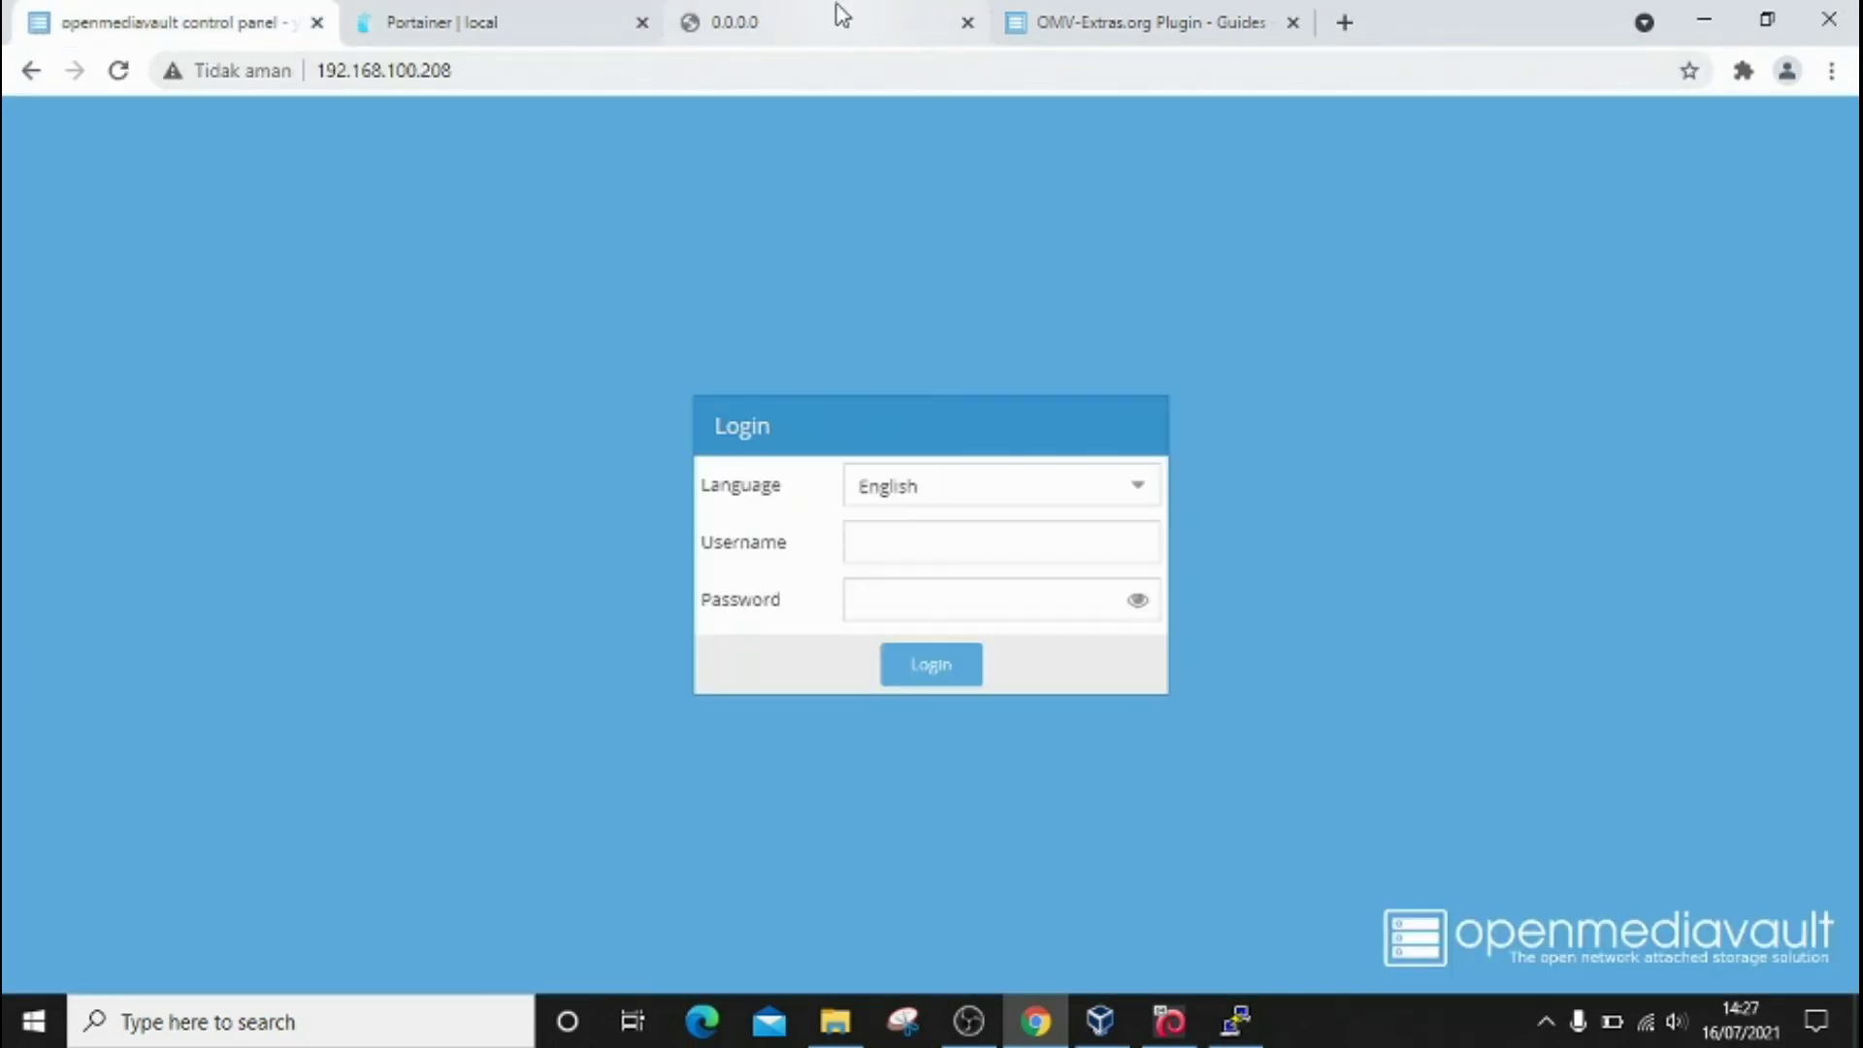
pyautogui.click(842, 14)
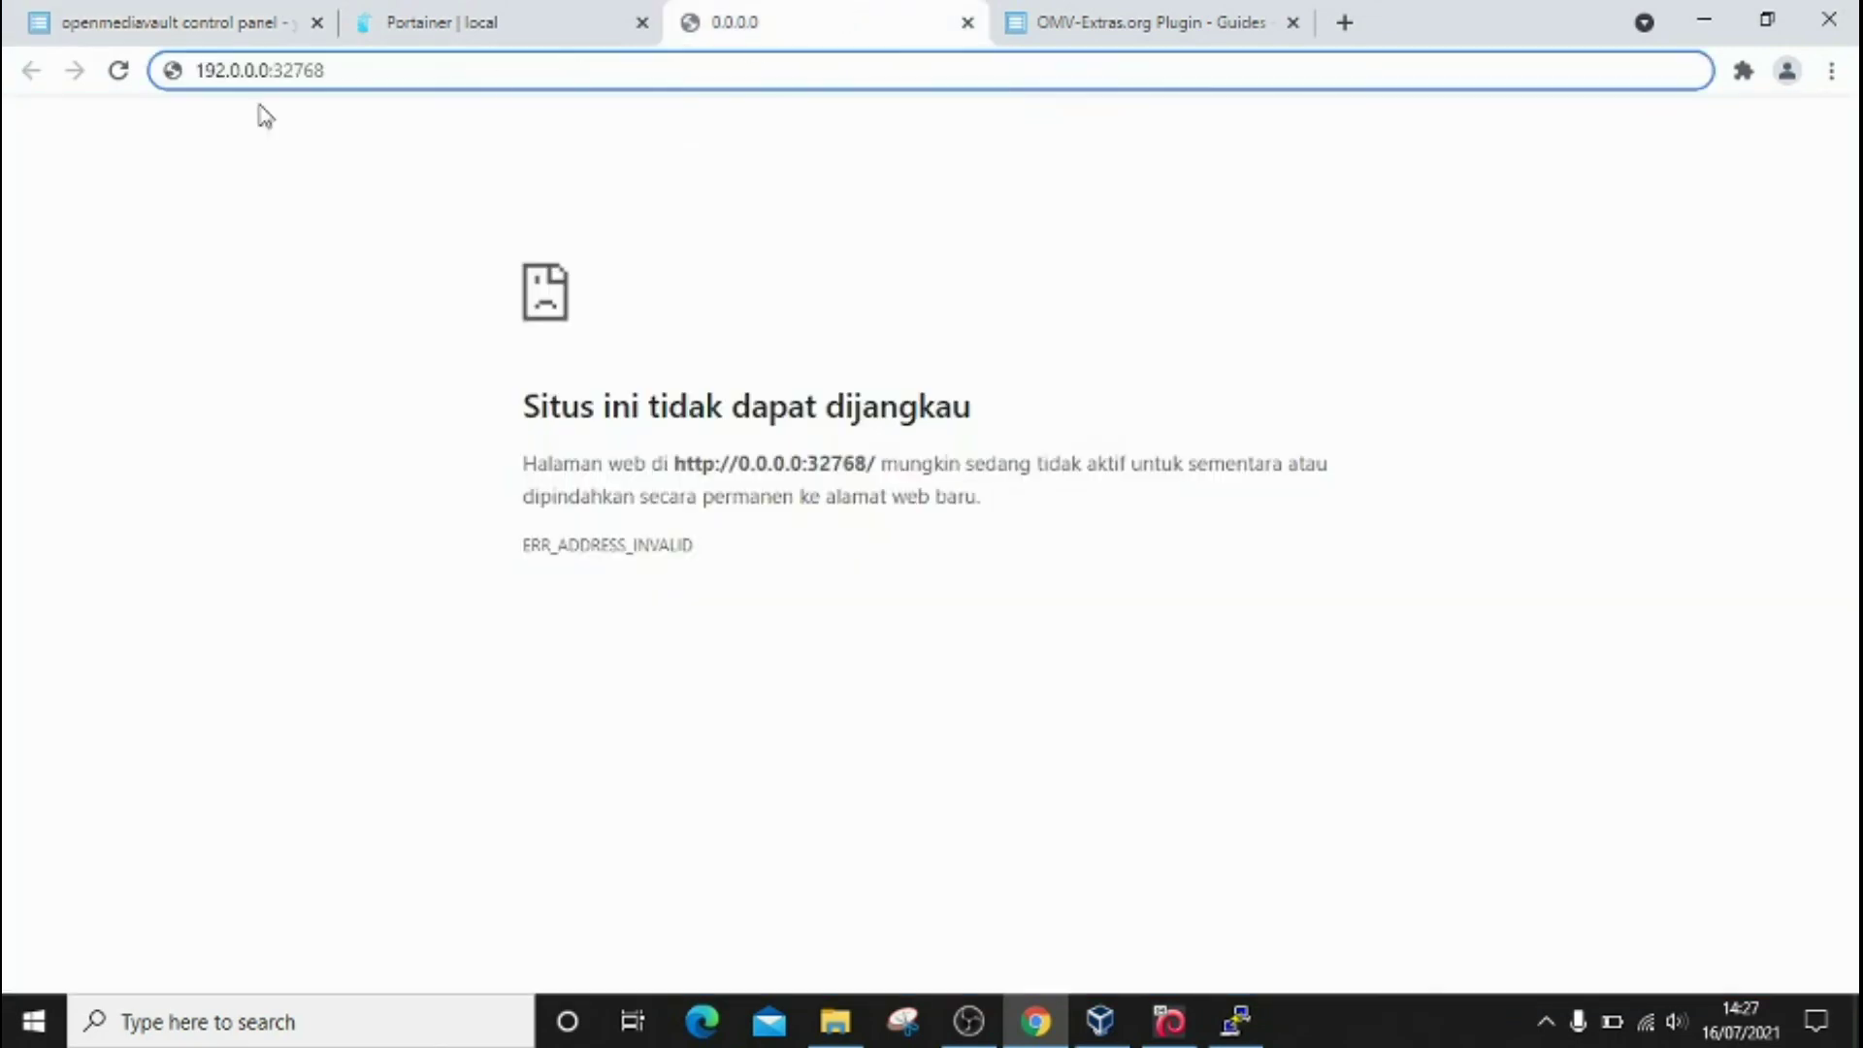
pyautogui.press('Right')
pyautogui.press('Right')
pyautogui.press('BackSpace')
pyautogui.write('1')
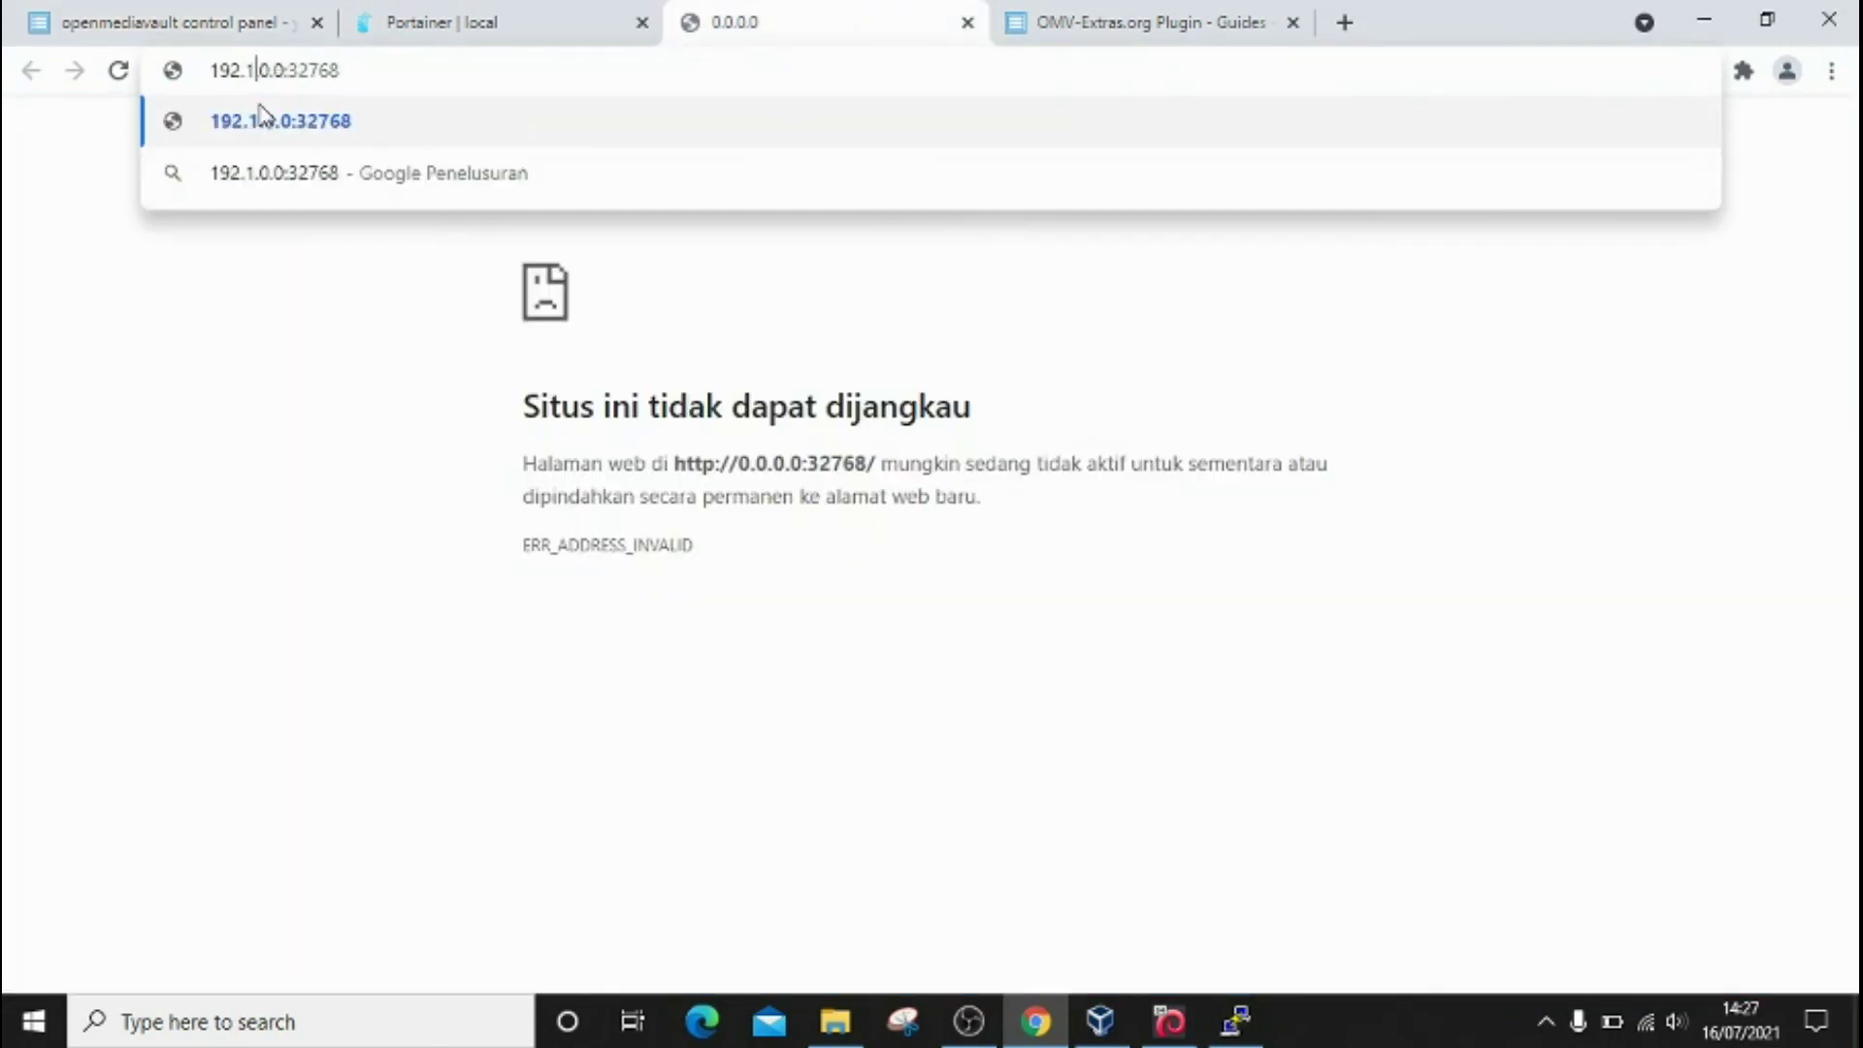
pyautogui.write('68.')
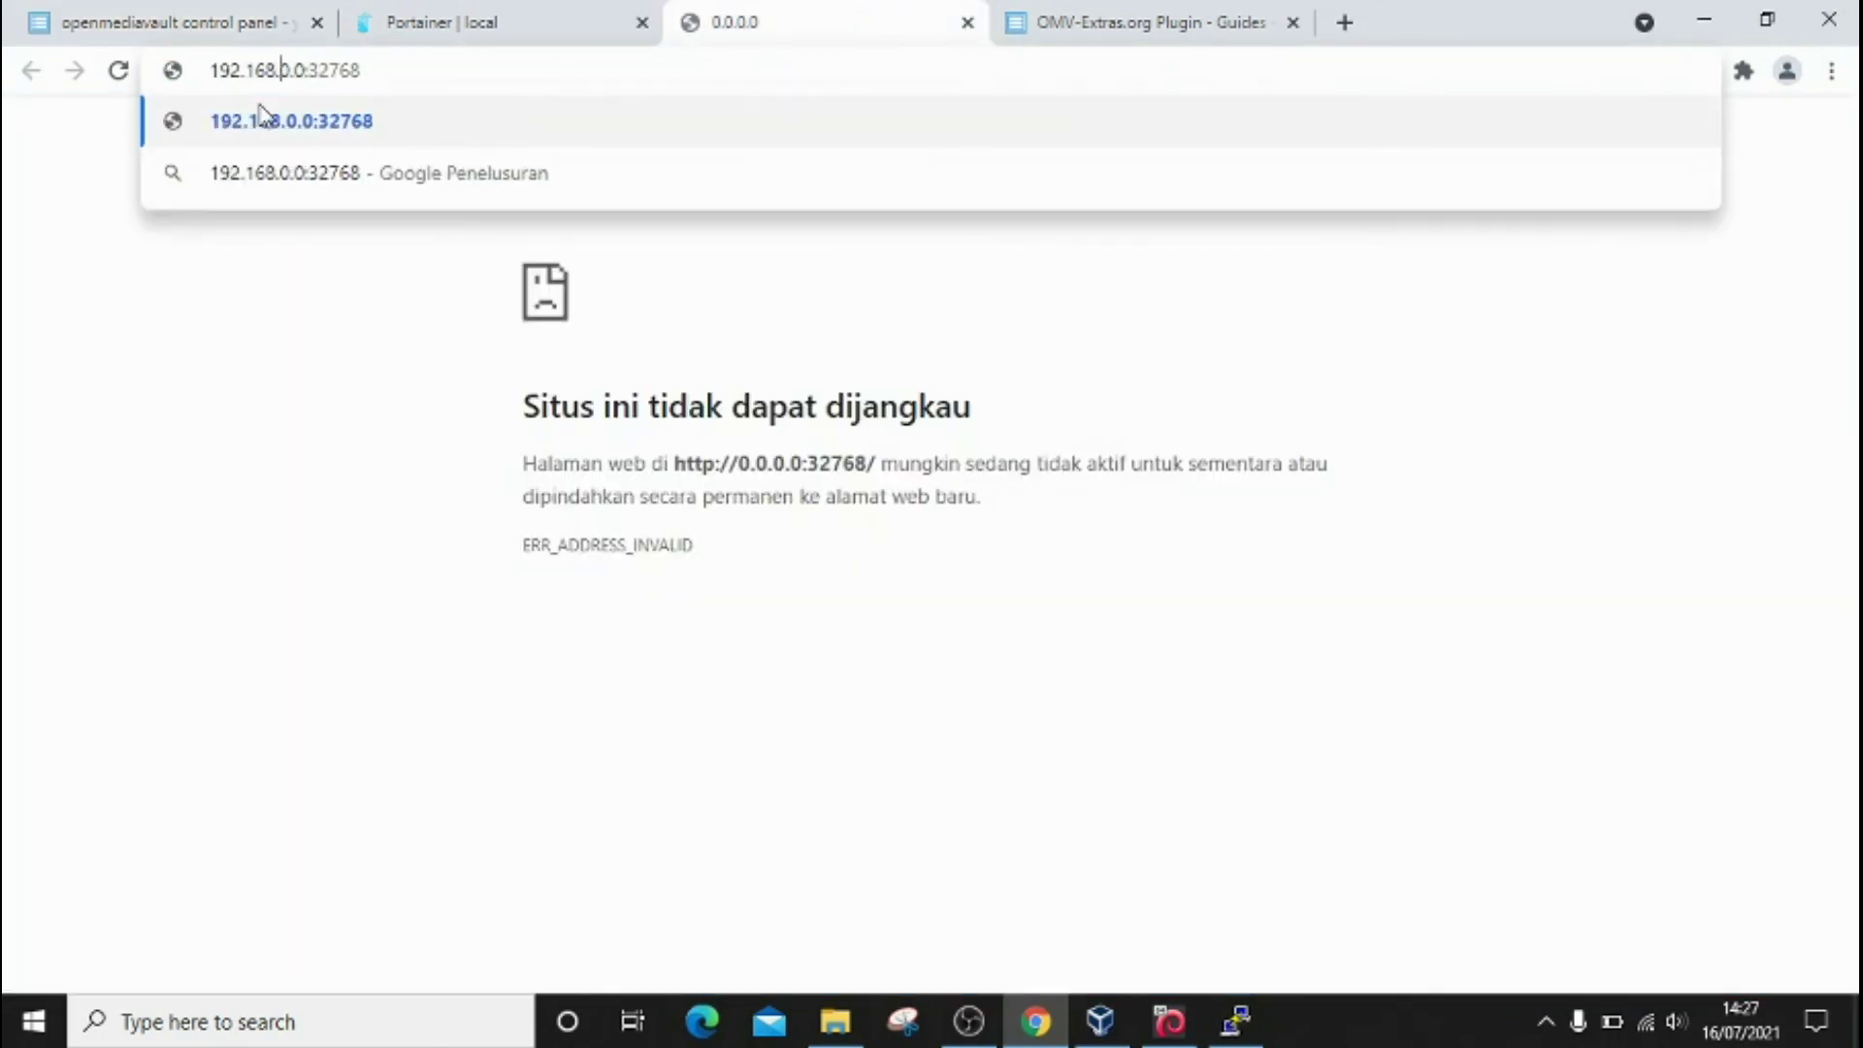
pyautogui.write('100')
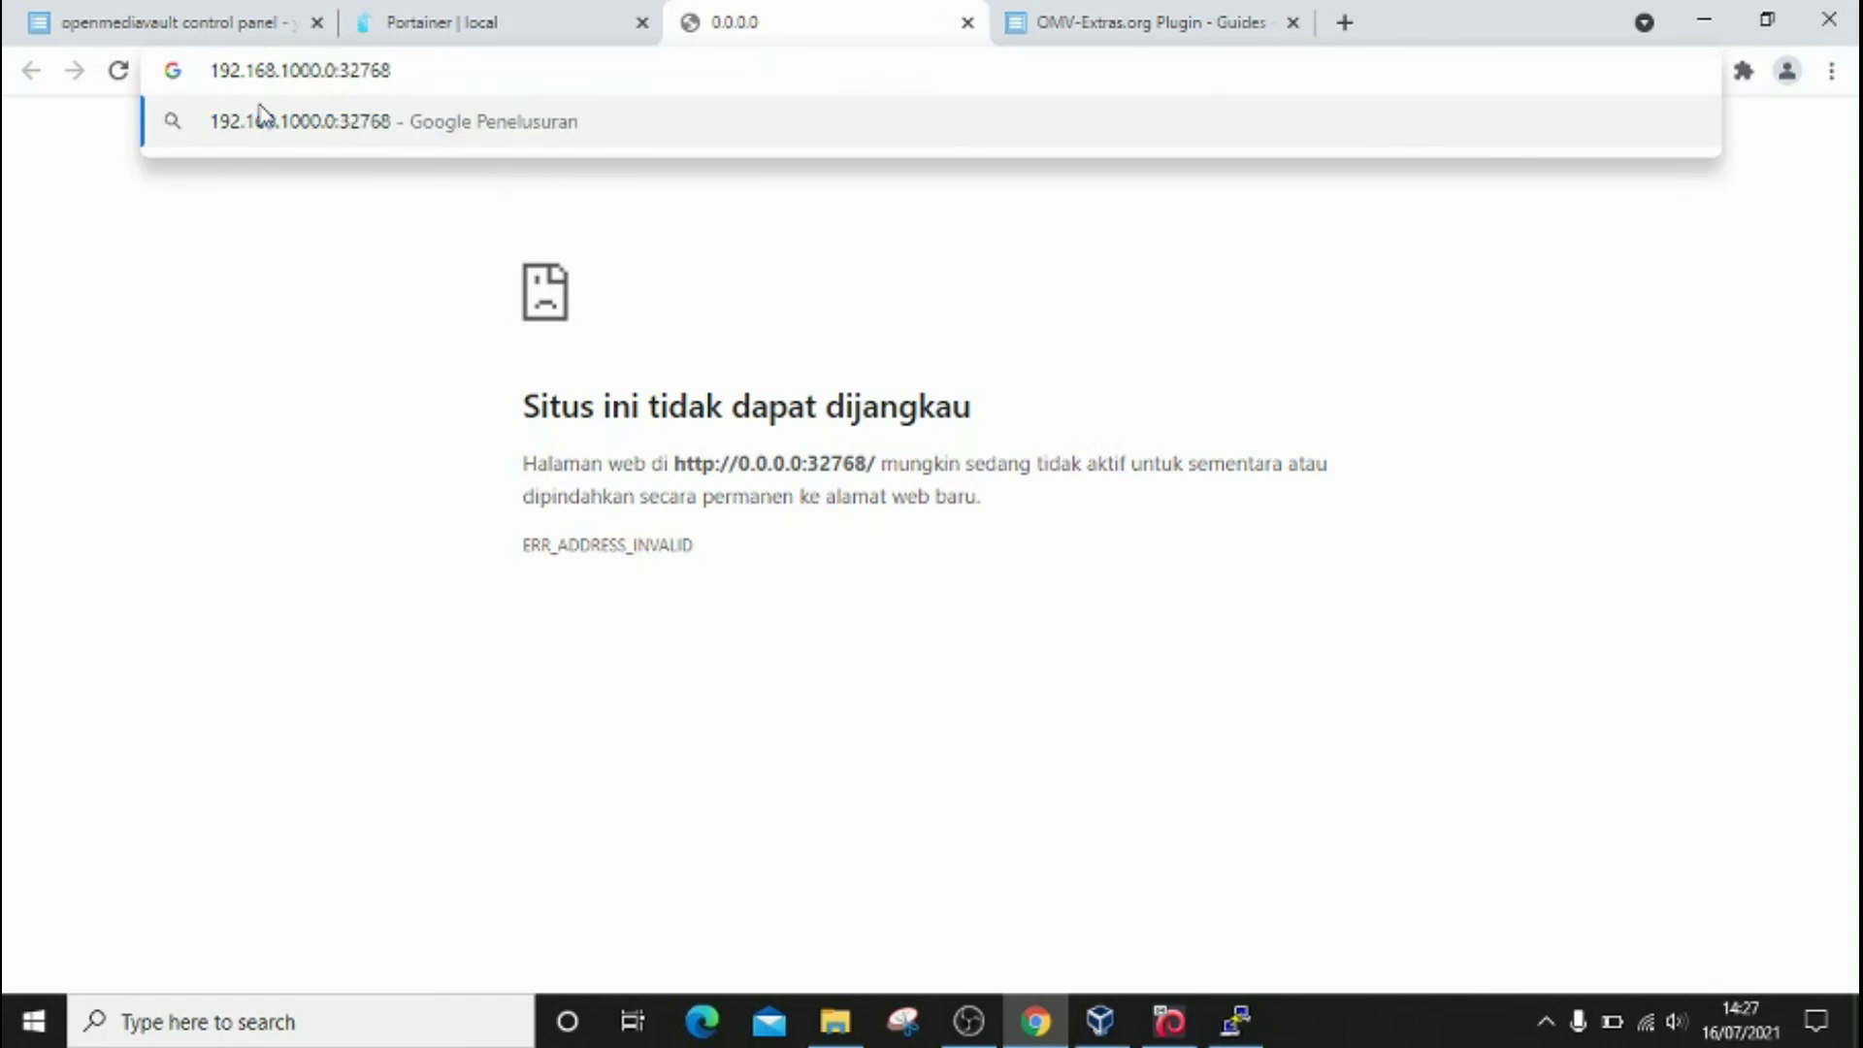
pyautogui.press('BackSpace')
pyautogui.press('Right')
pyautogui.write('20')
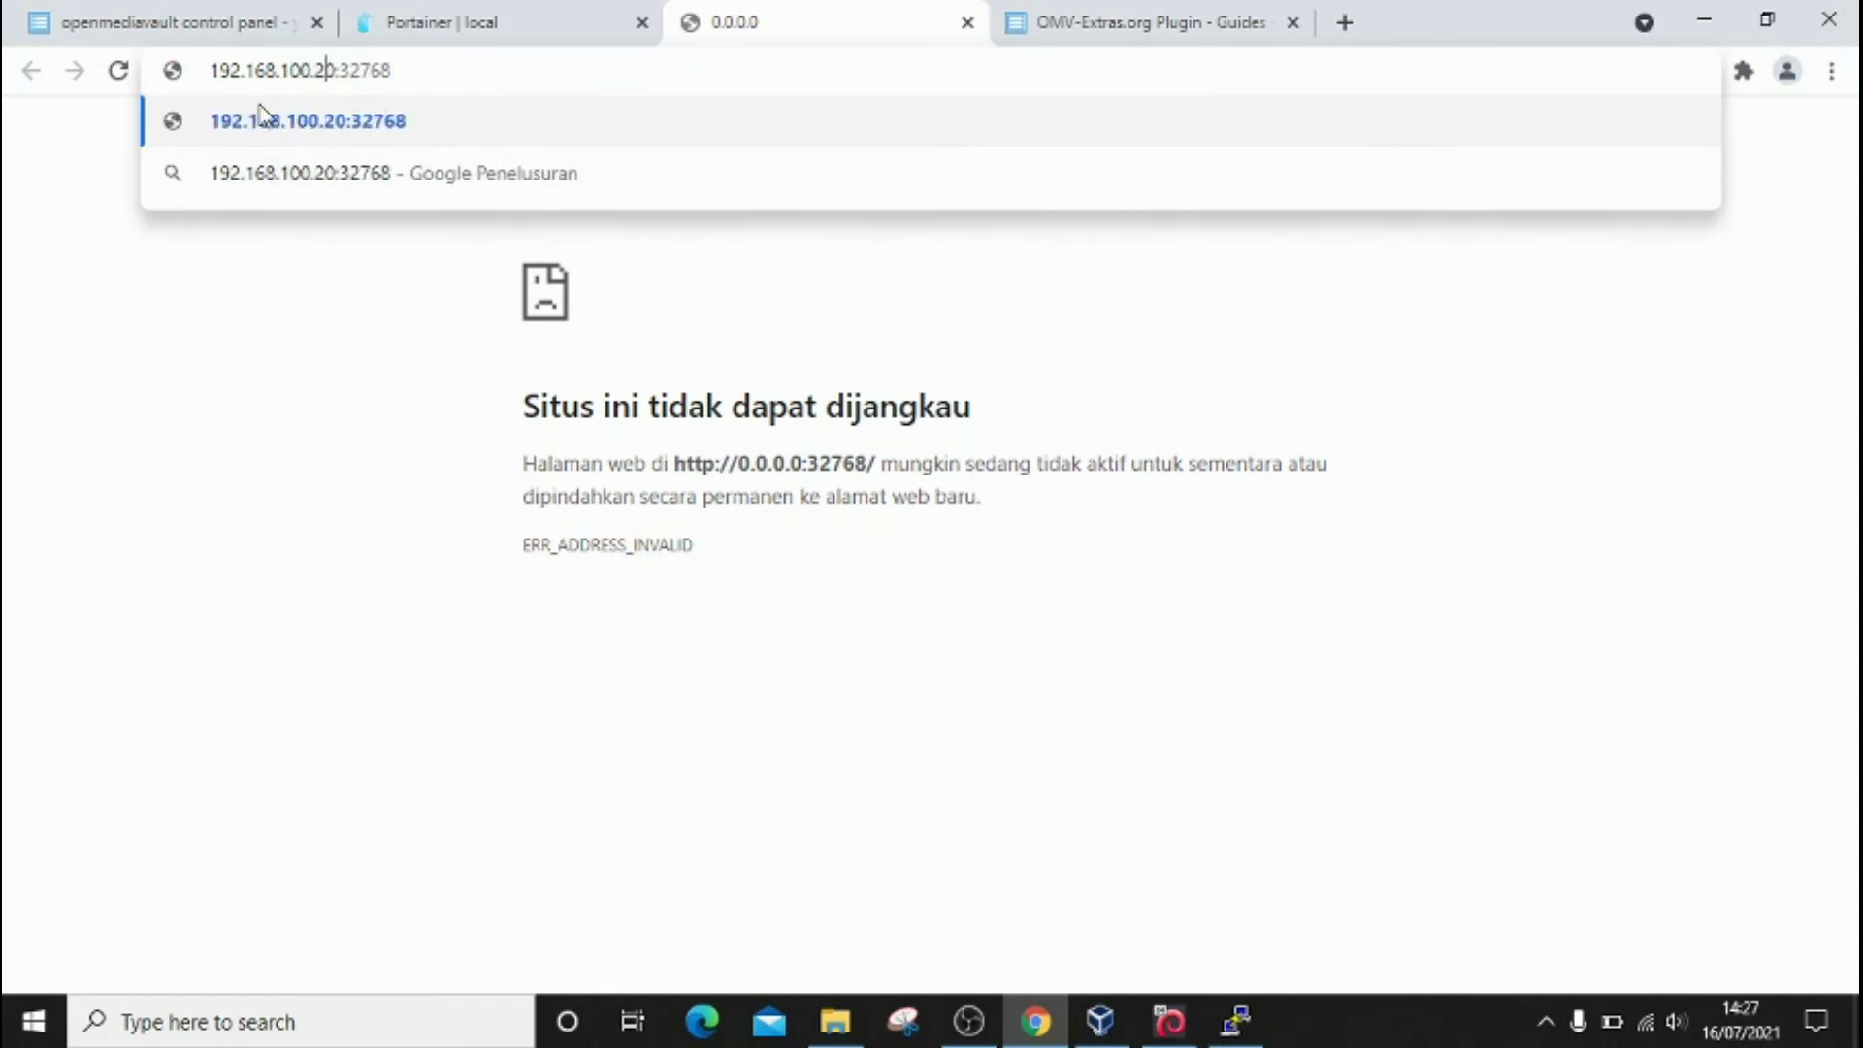
pyautogui.write('8')
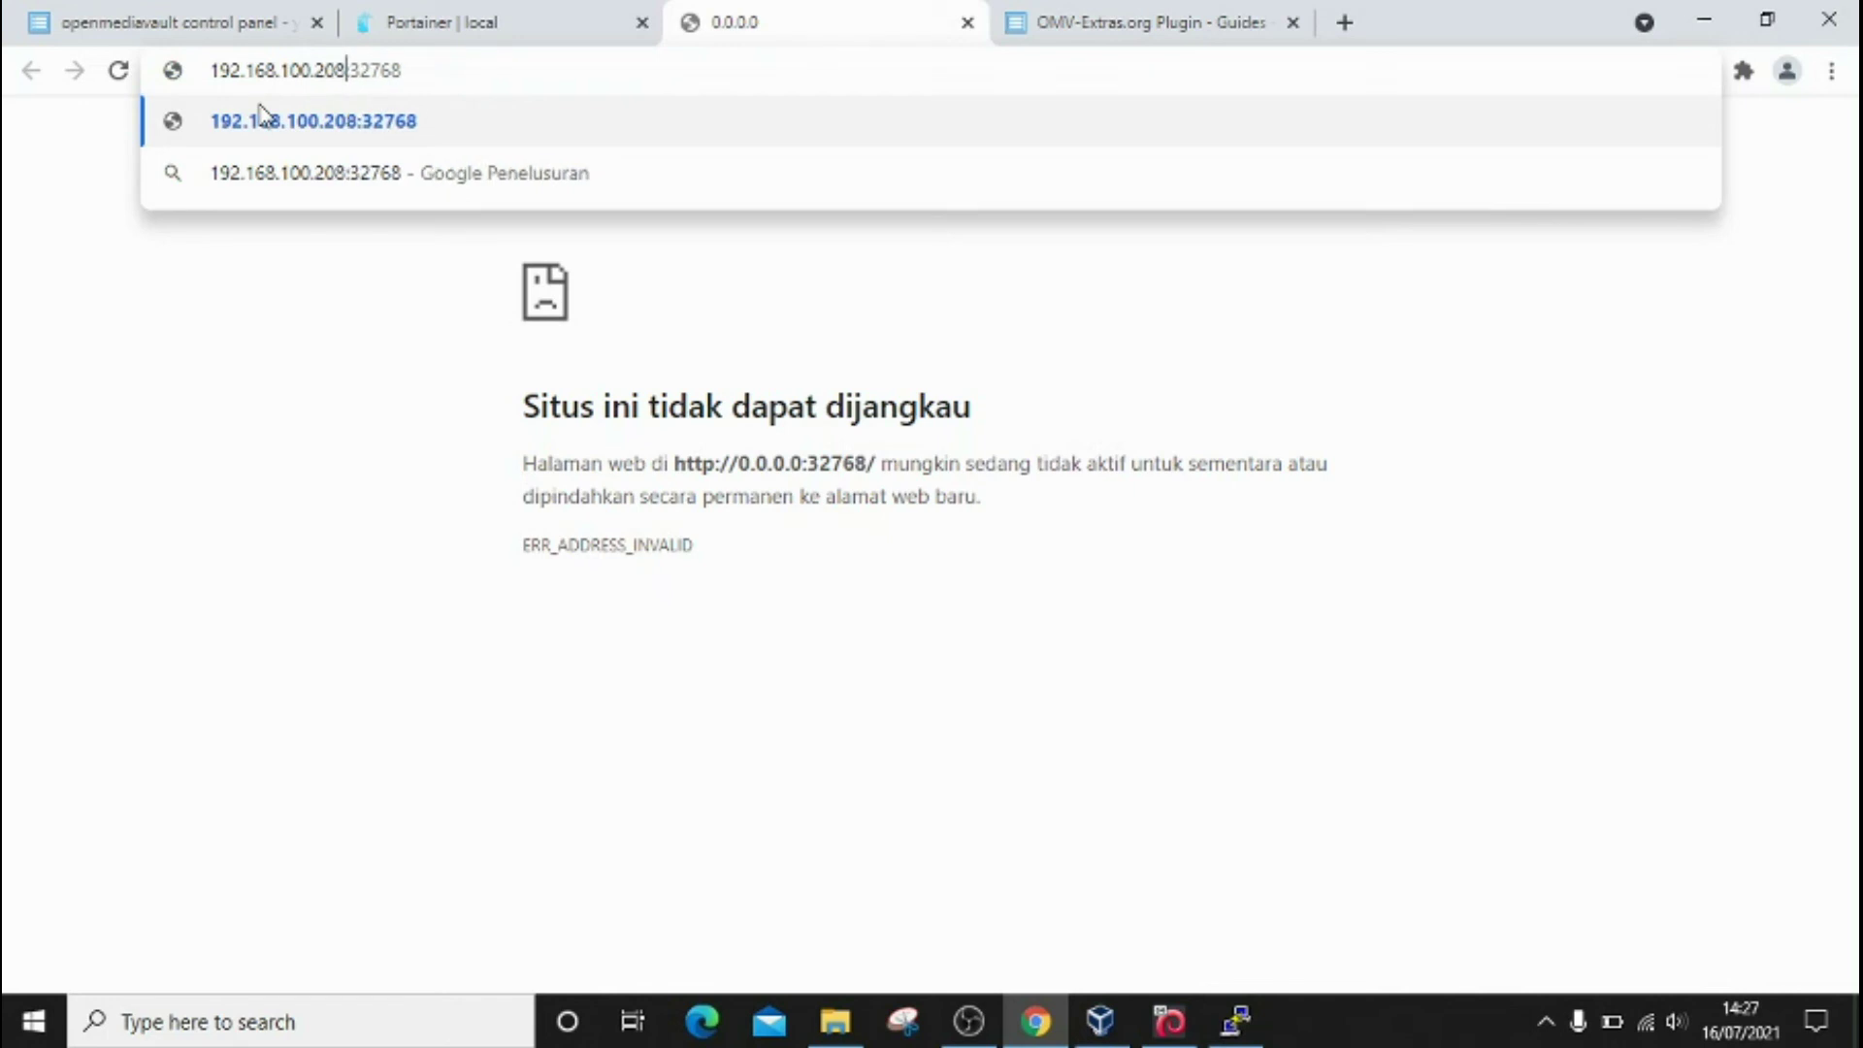
# Step: Load 192.168.100.208:32768 and continue the WordPress installer in English (United States)
pyautogui.press('Return')
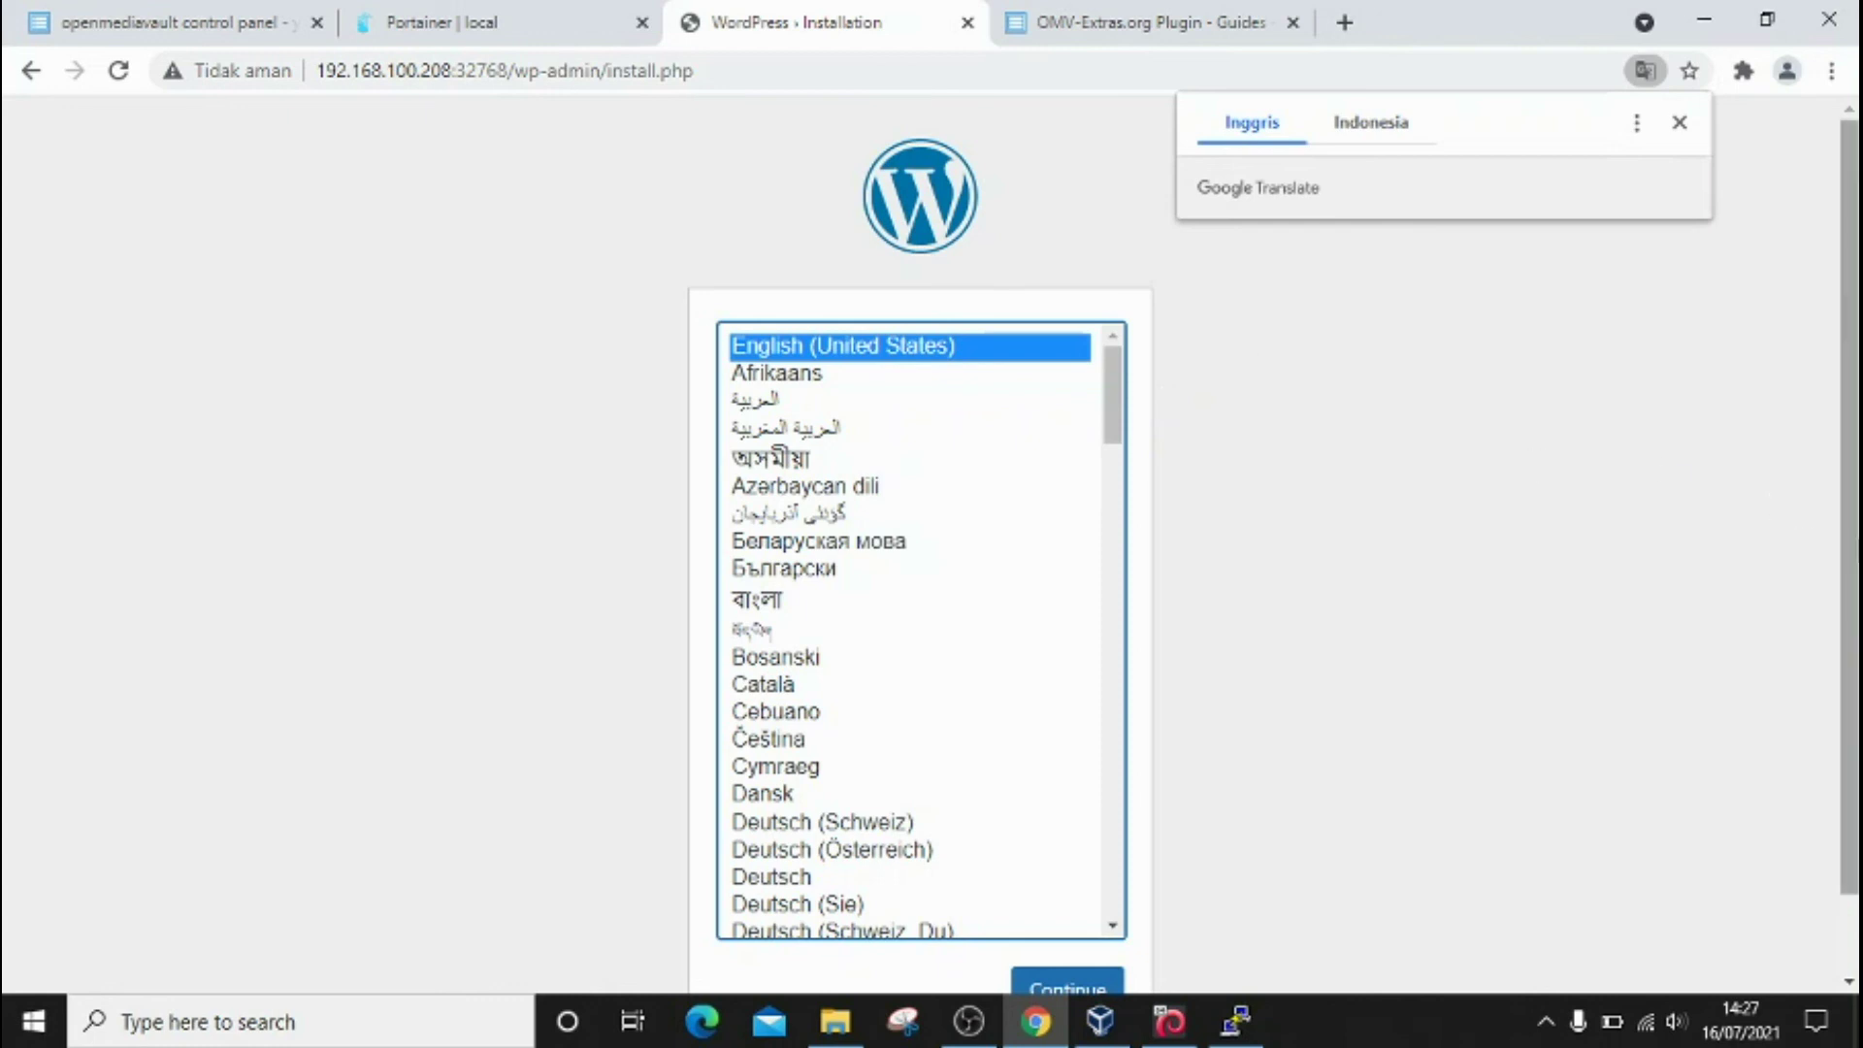
pyautogui.moveTo(1850, 529); pyautogui.dragTo(1849, 611)
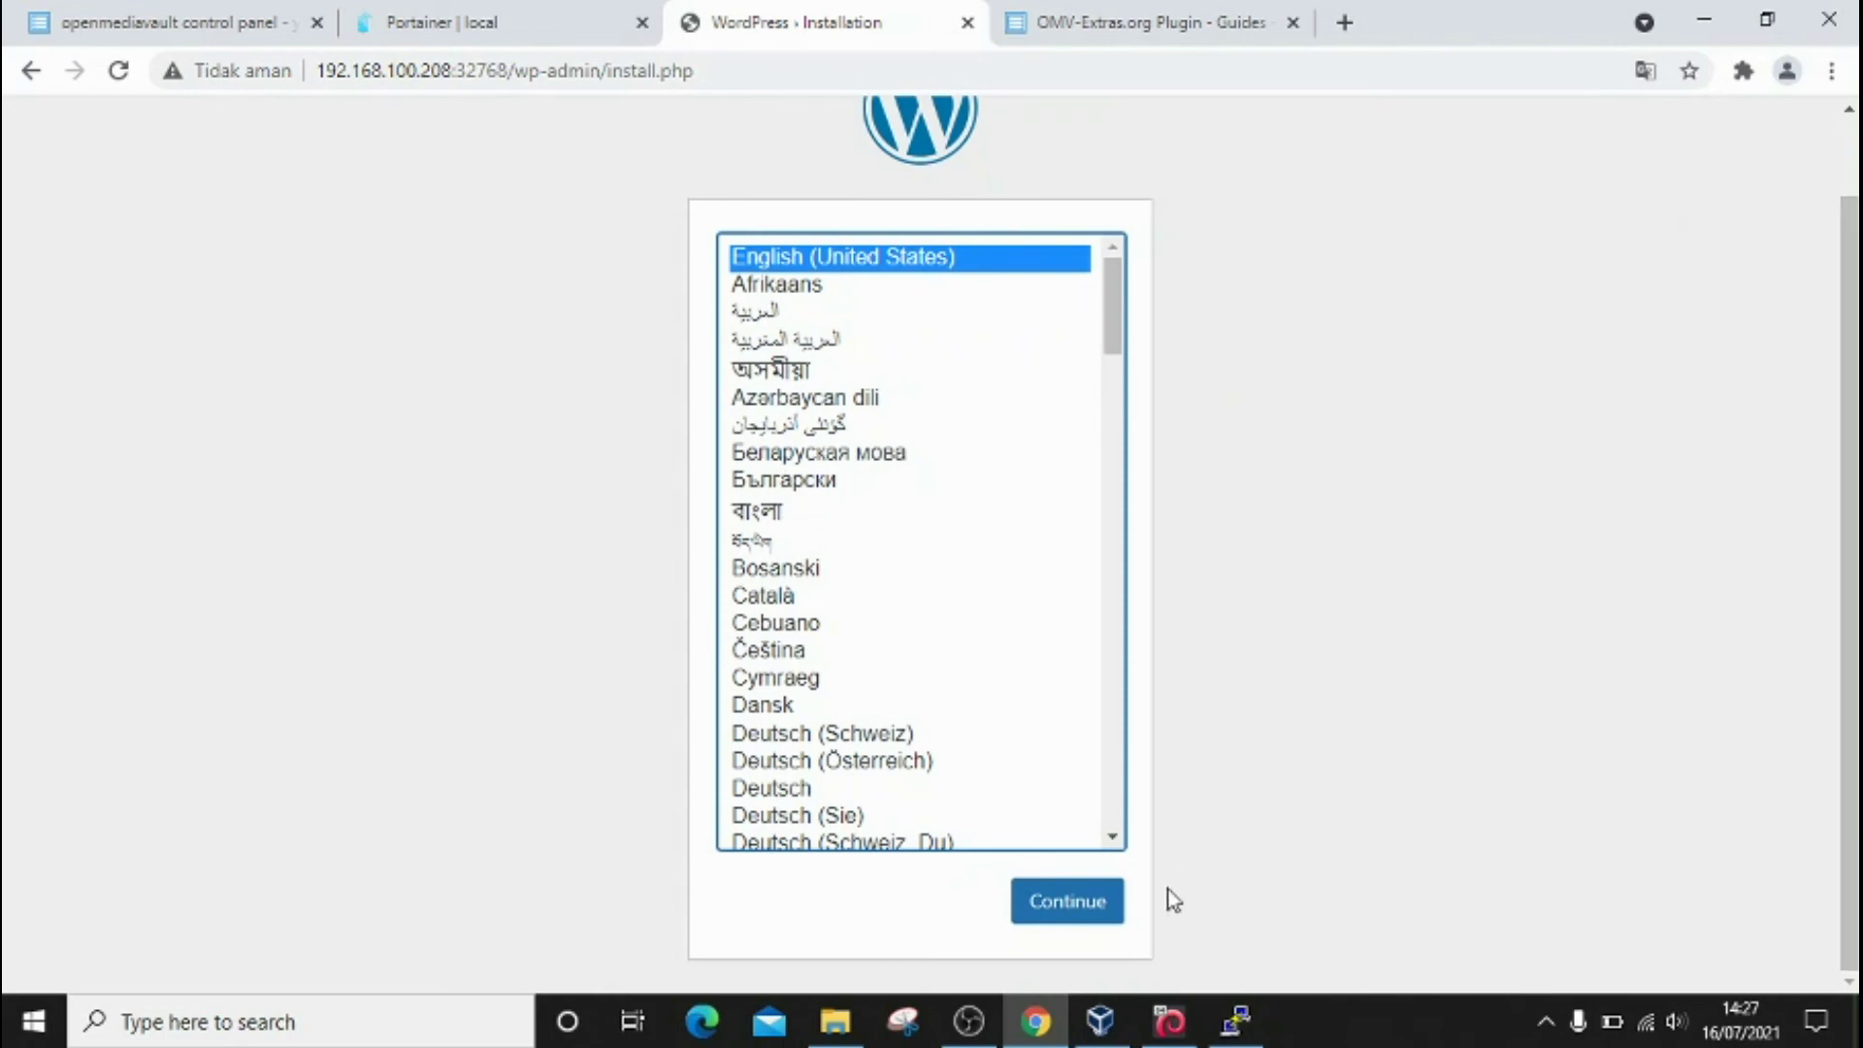
pyautogui.click(1066, 911)
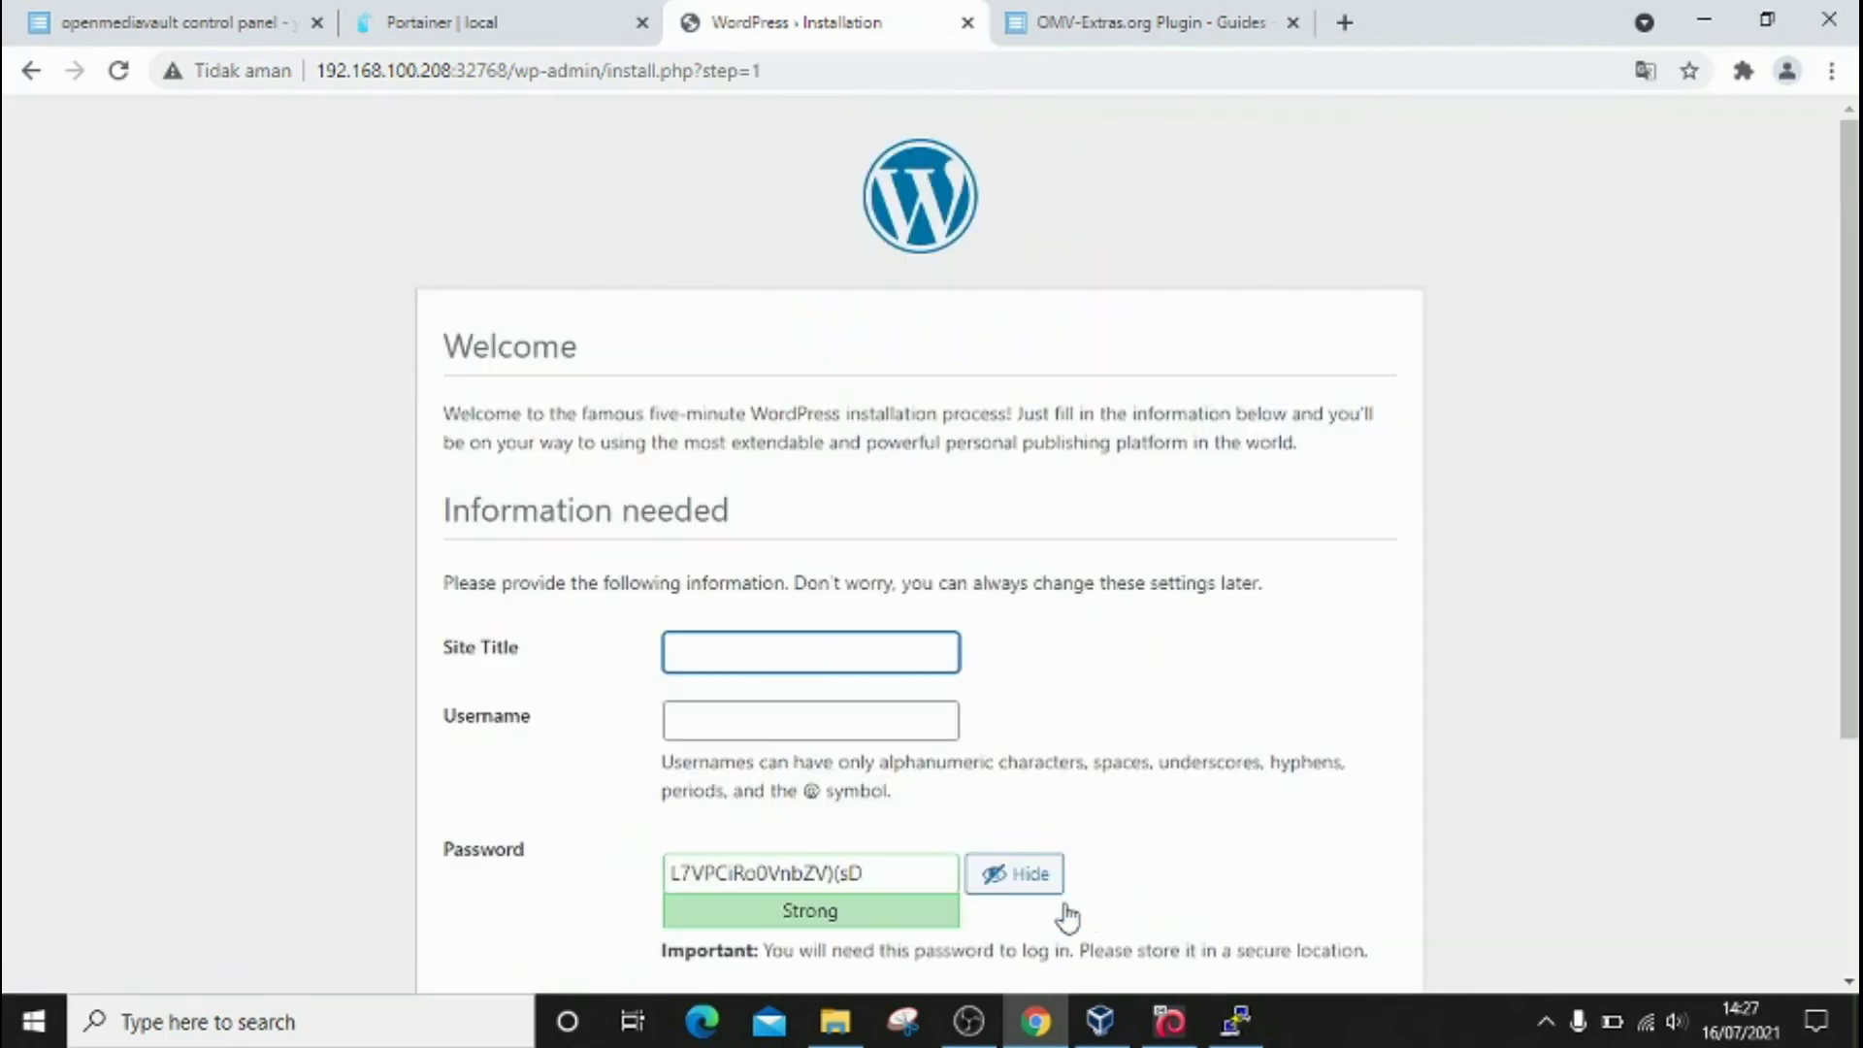
# Step: Enter site title 'Cloud Computing With Omv', the admin username and the admin e-mail address
pyautogui.scroll(-1, 1852, 553)
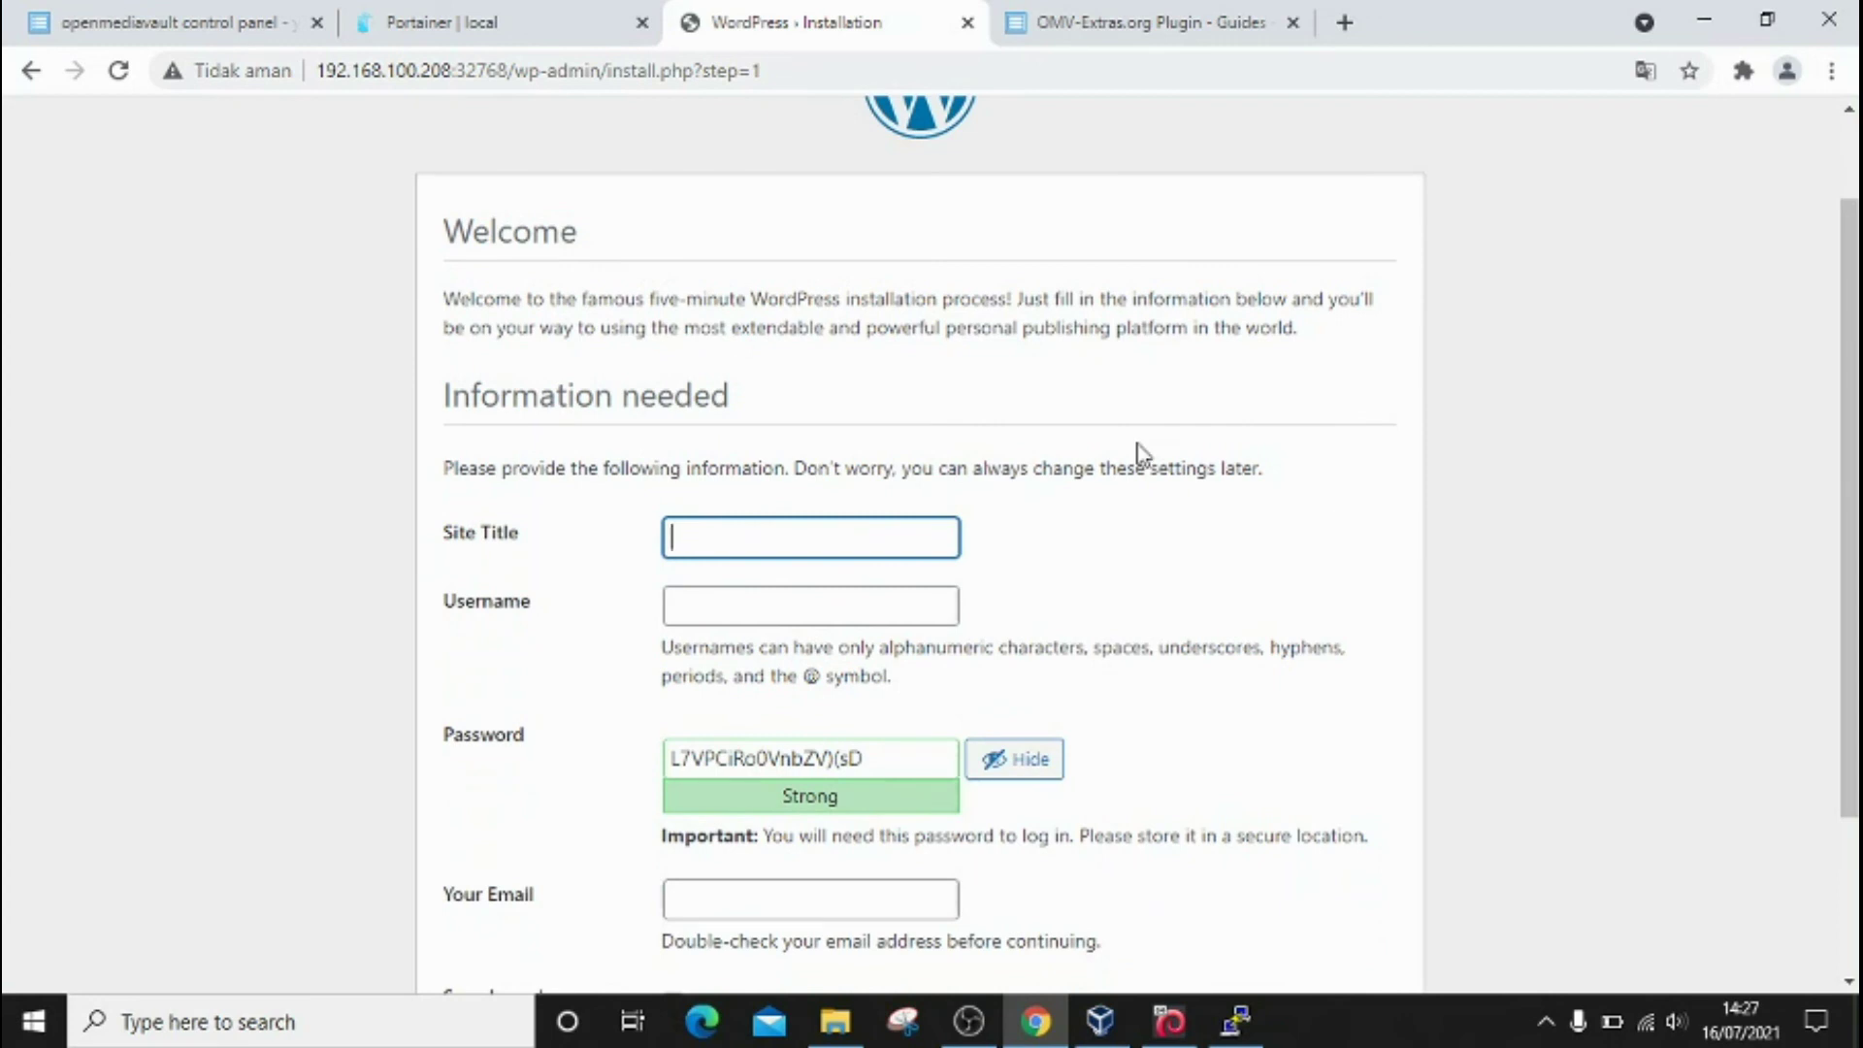
pyautogui.write('Cloud Computi')
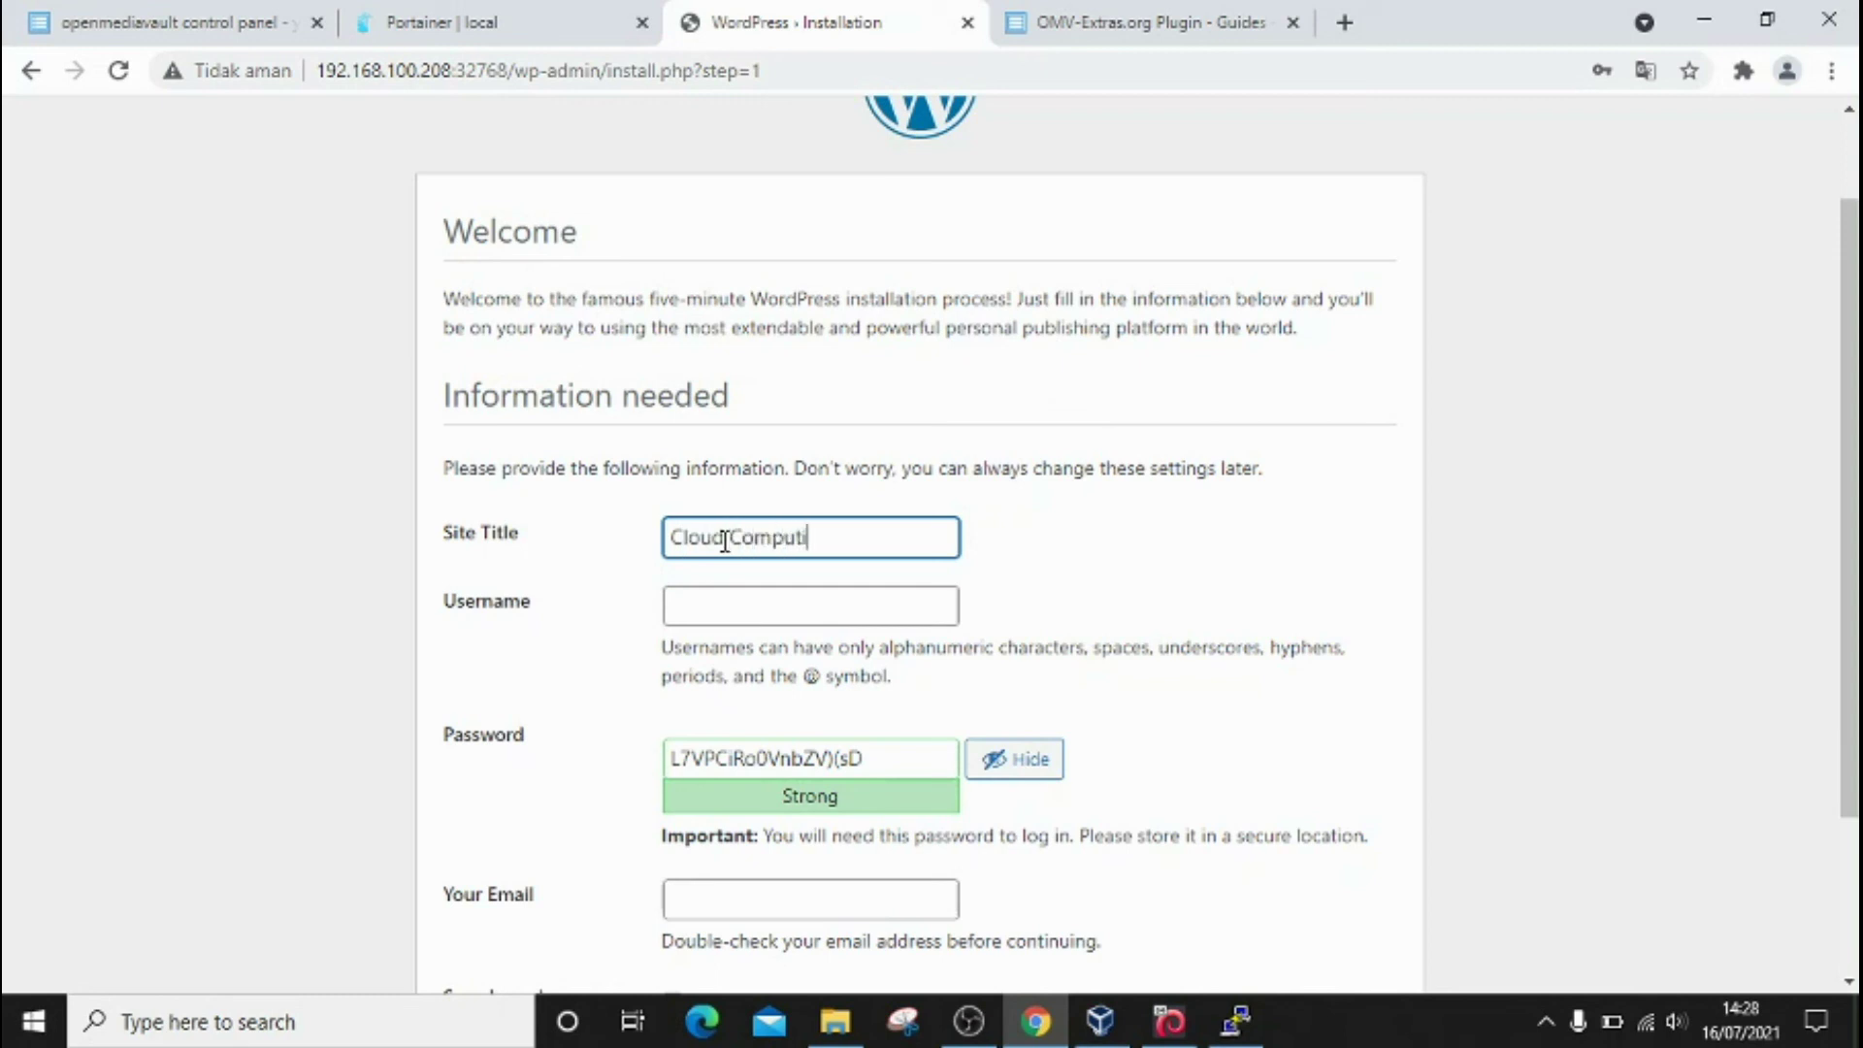
pyautogui.write('ng With')
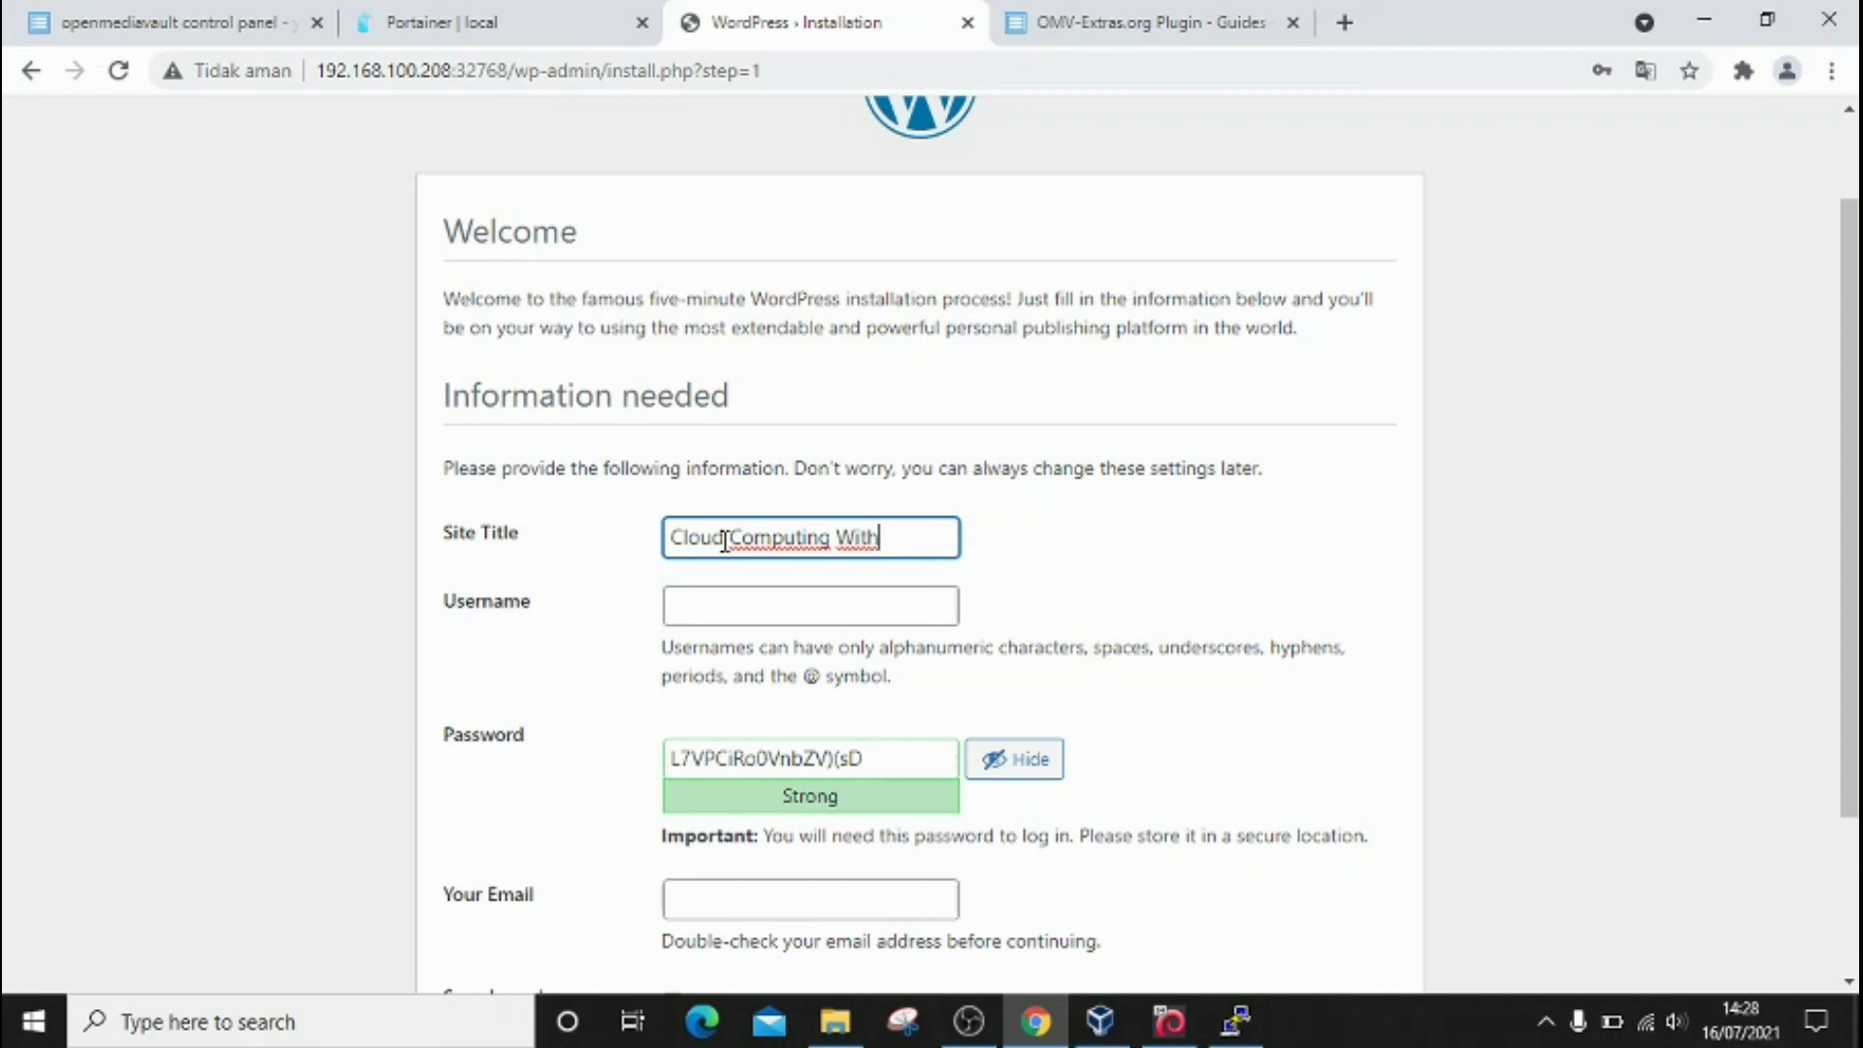
pyautogui.write(' Omv')
pyautogui.click(738, 598)
pyautogui.write('ye')
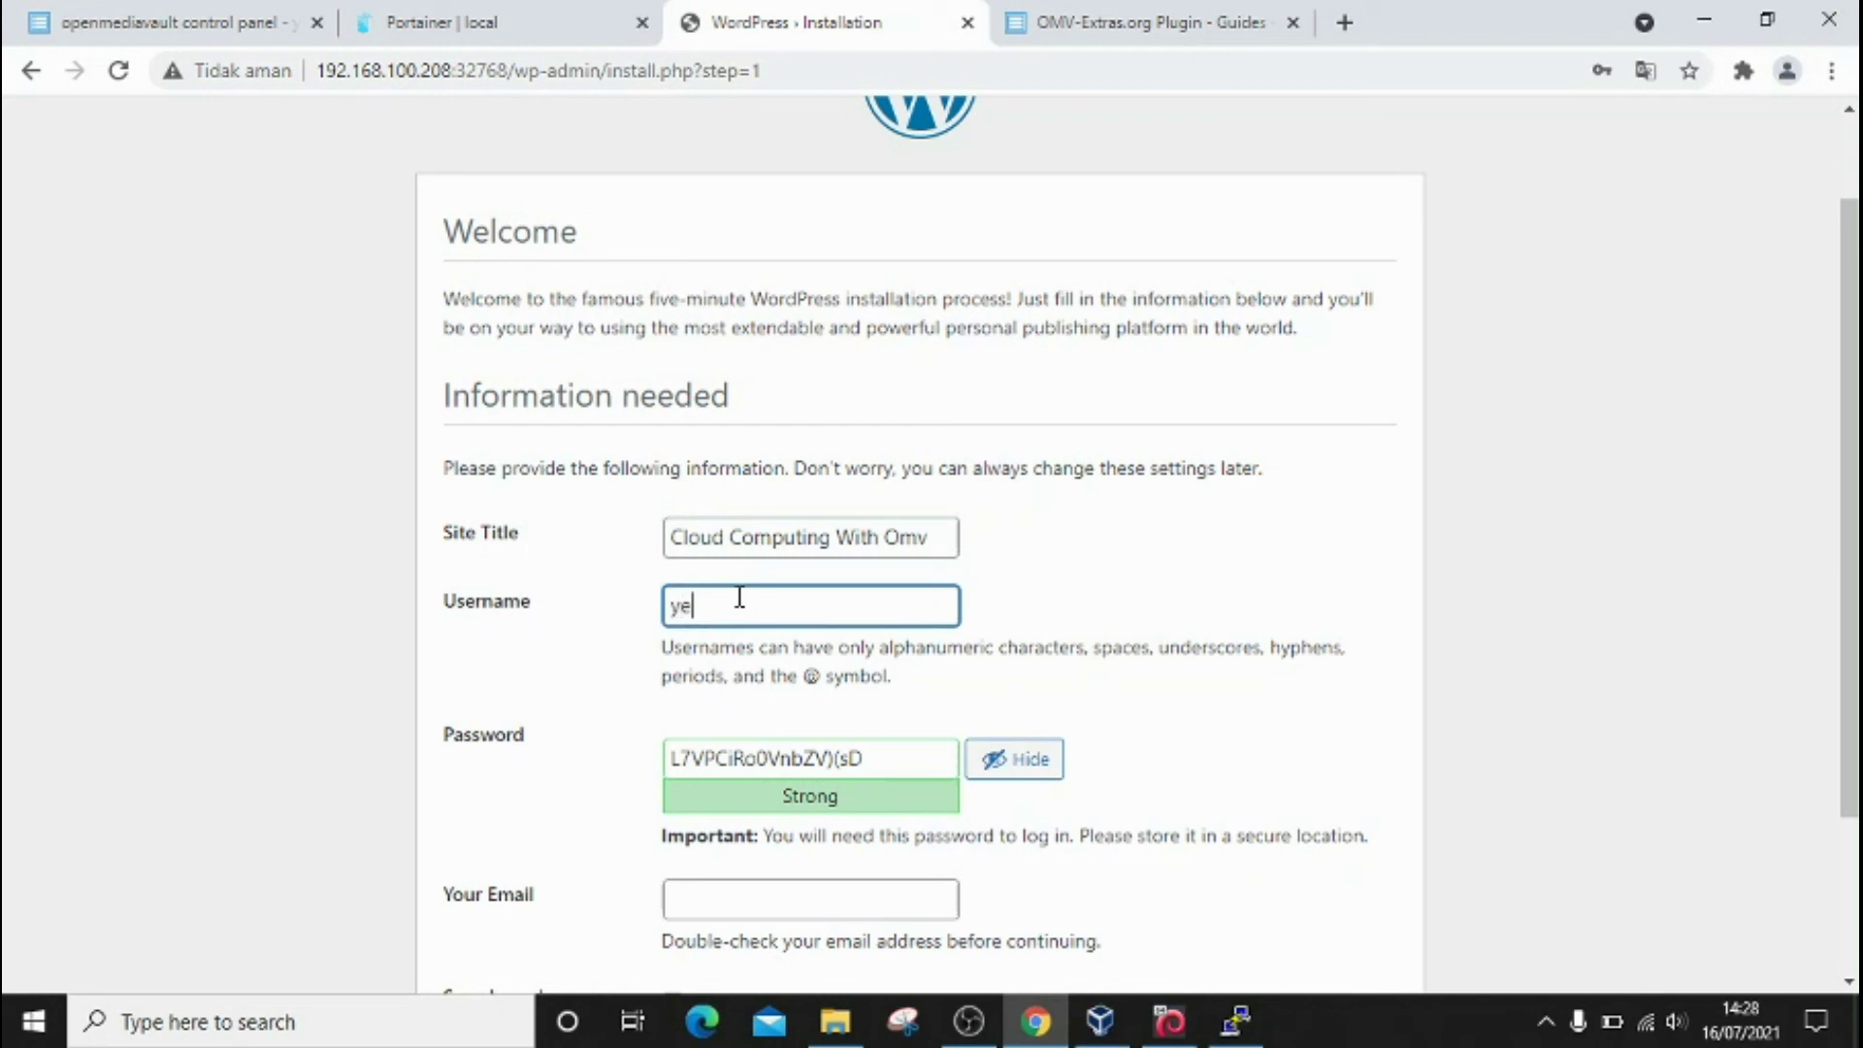
pyautogui.write('ni')
pyautogui.moveTo(1853, 601); pyautogui.dragTo(1853, 694)
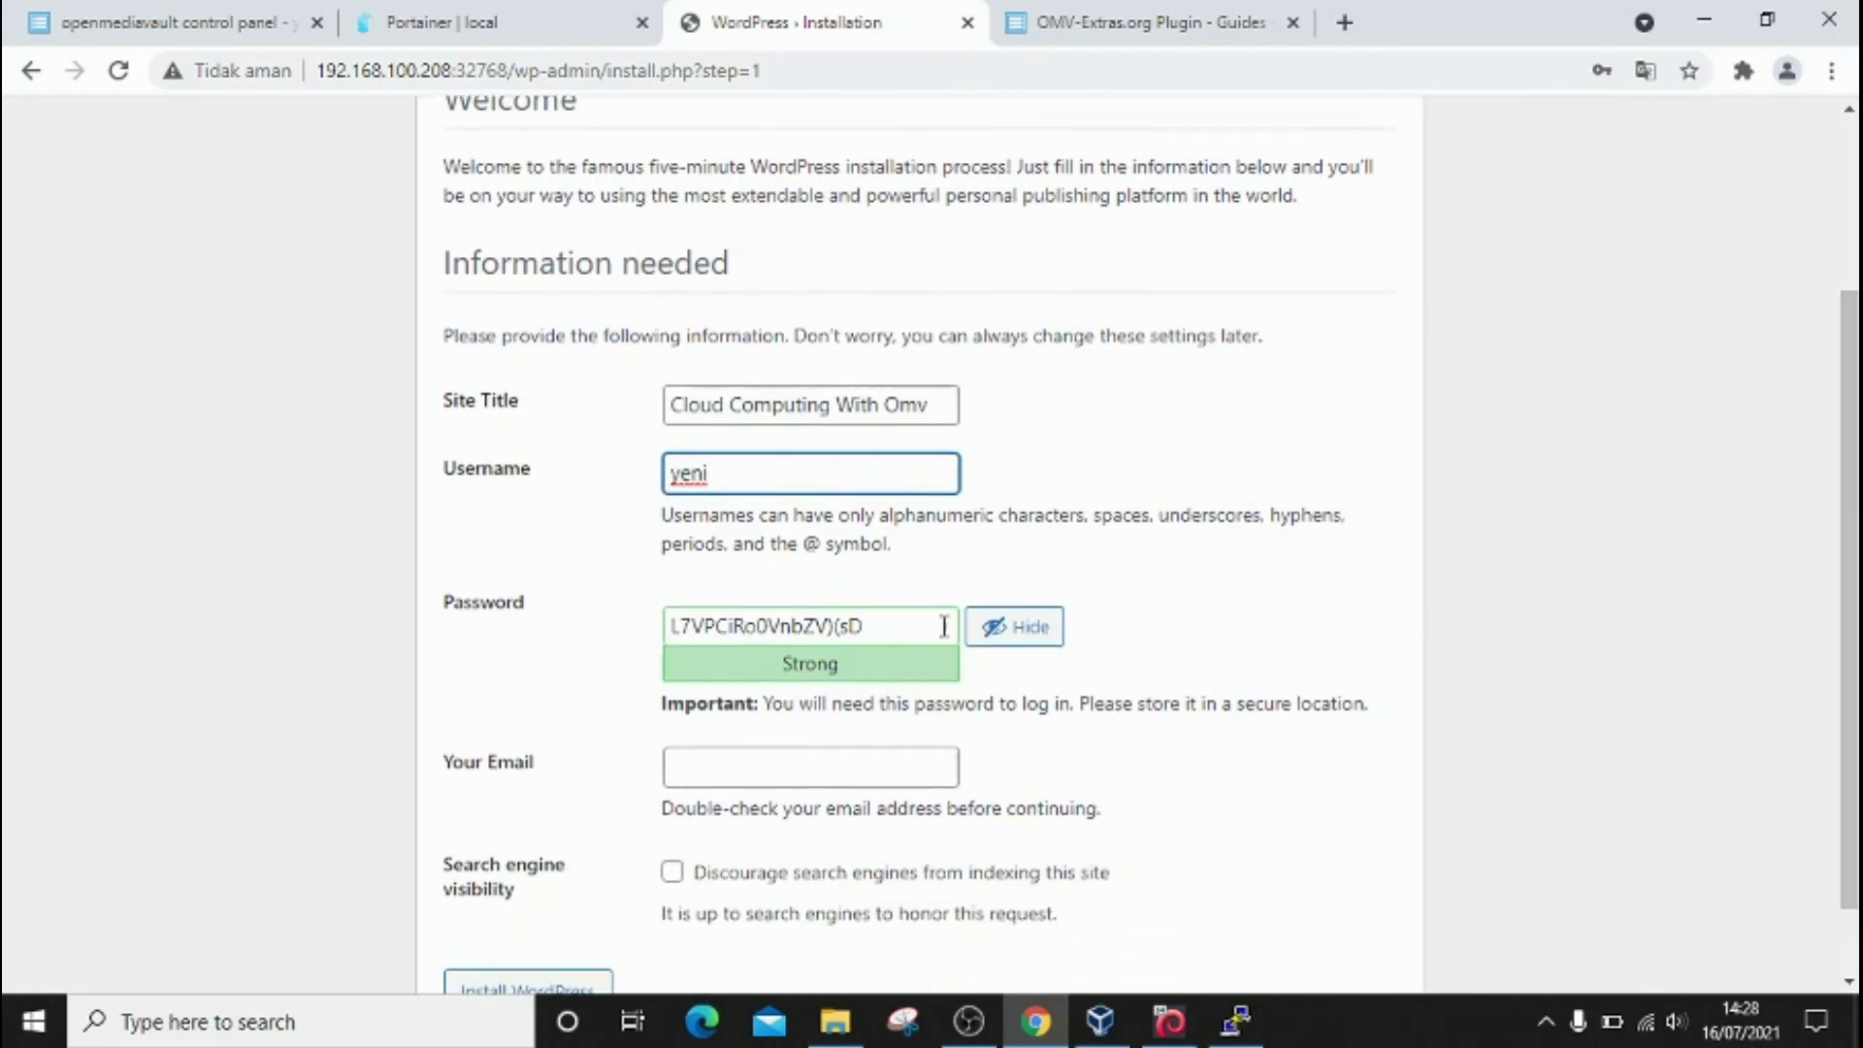
pyautogui.click(797, 766)
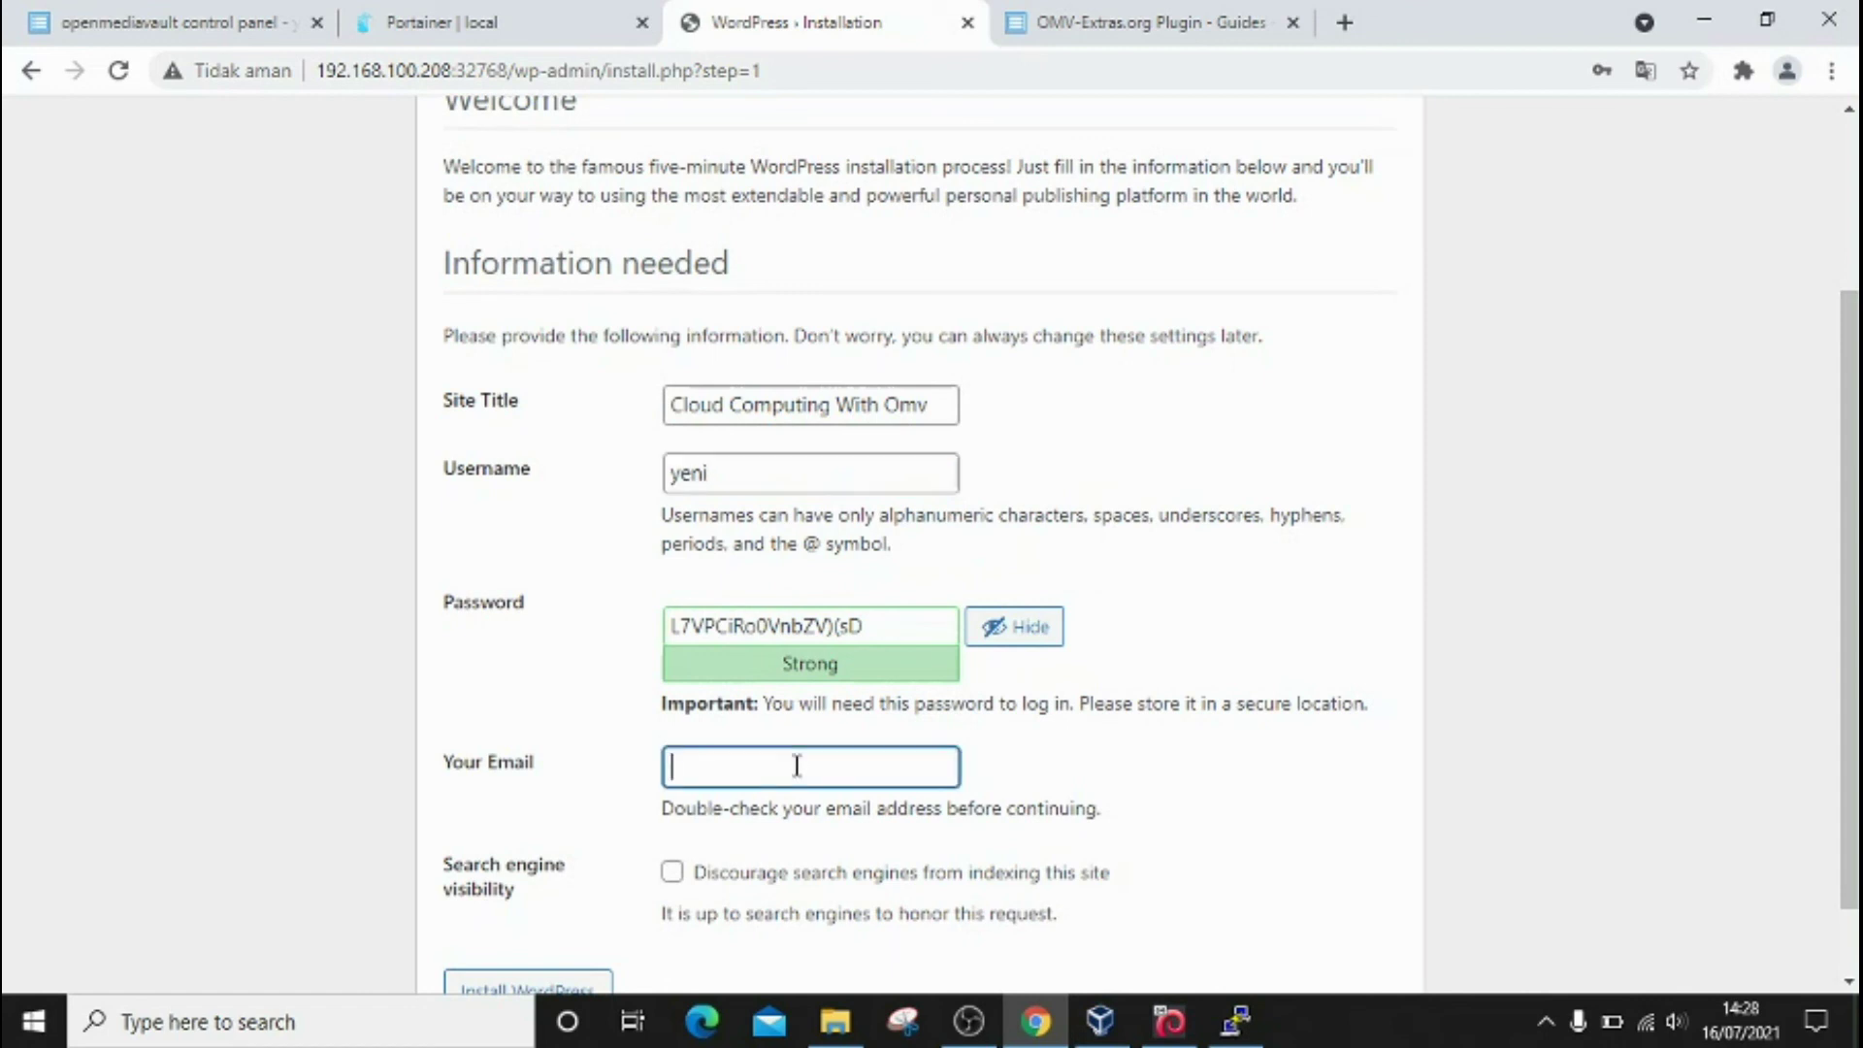
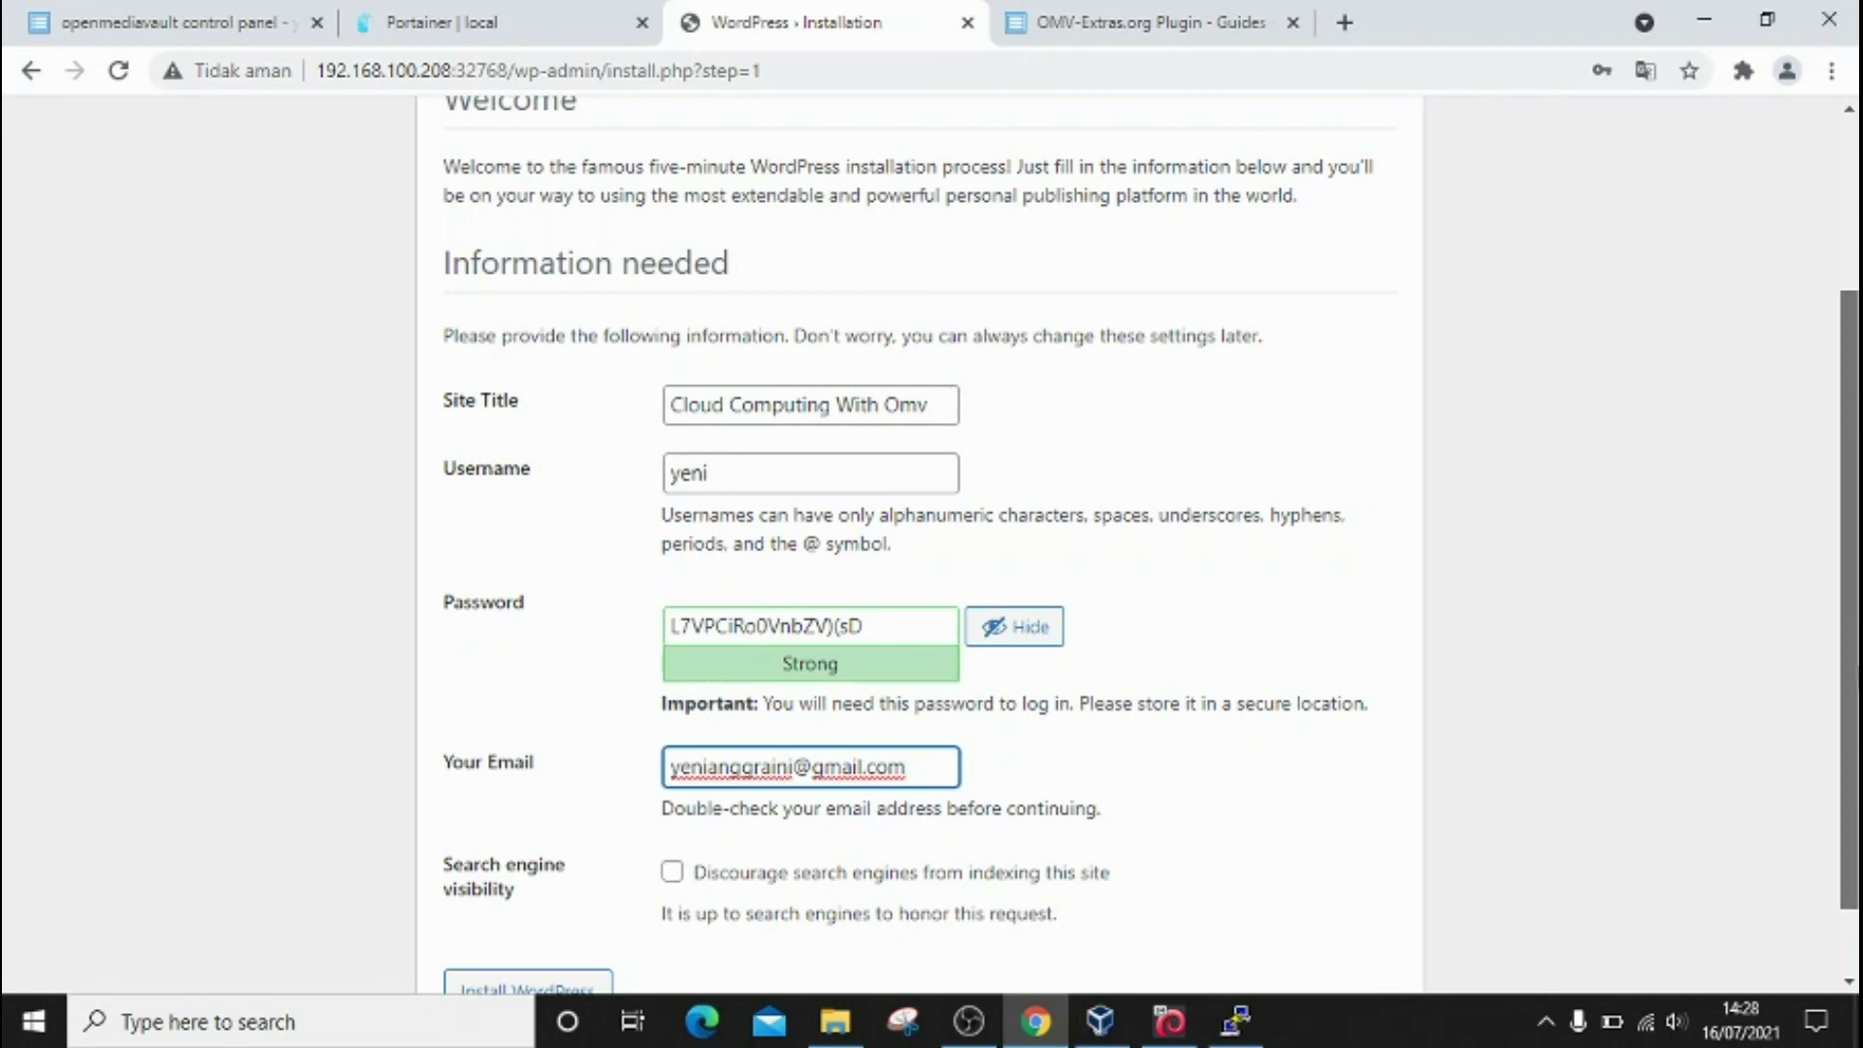
pyautogui.scroll(-1, 1297, 708)
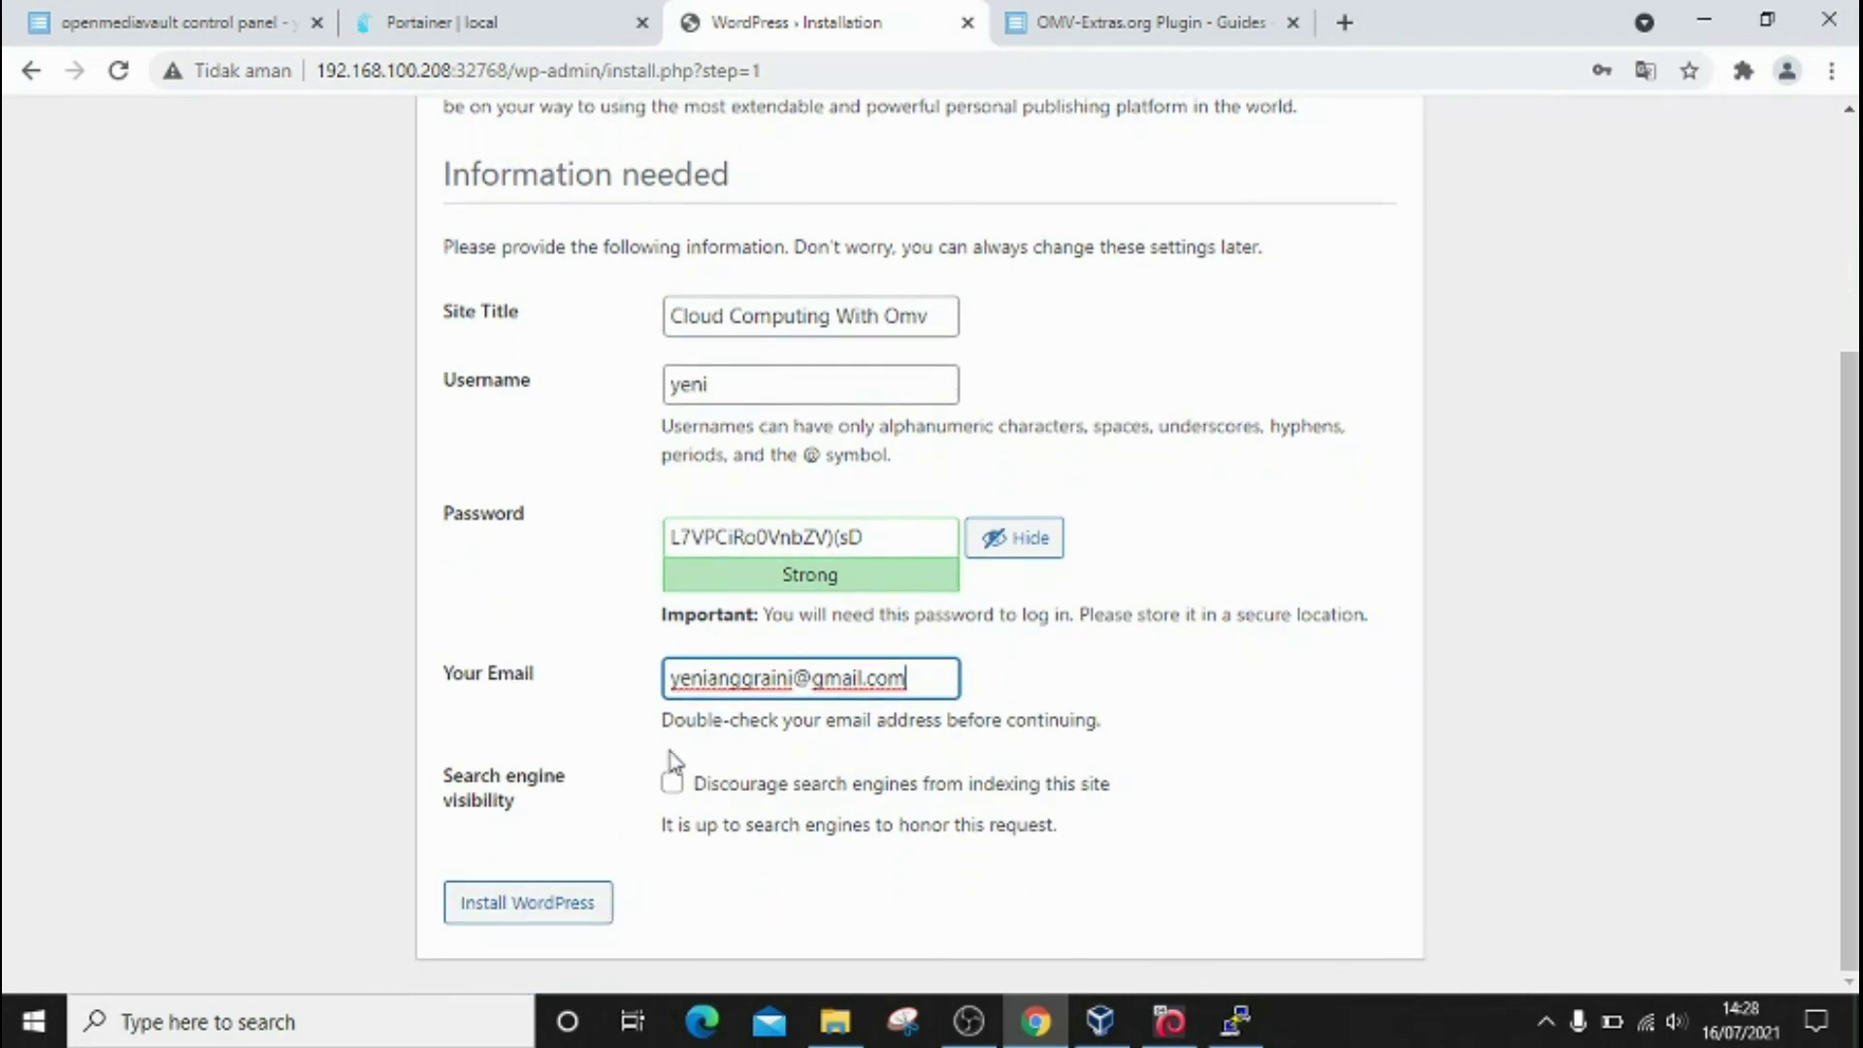
# Step: Run the WordPress install, save the new login in Chrome, and go to Log In
pyautogui.click(546, 917)
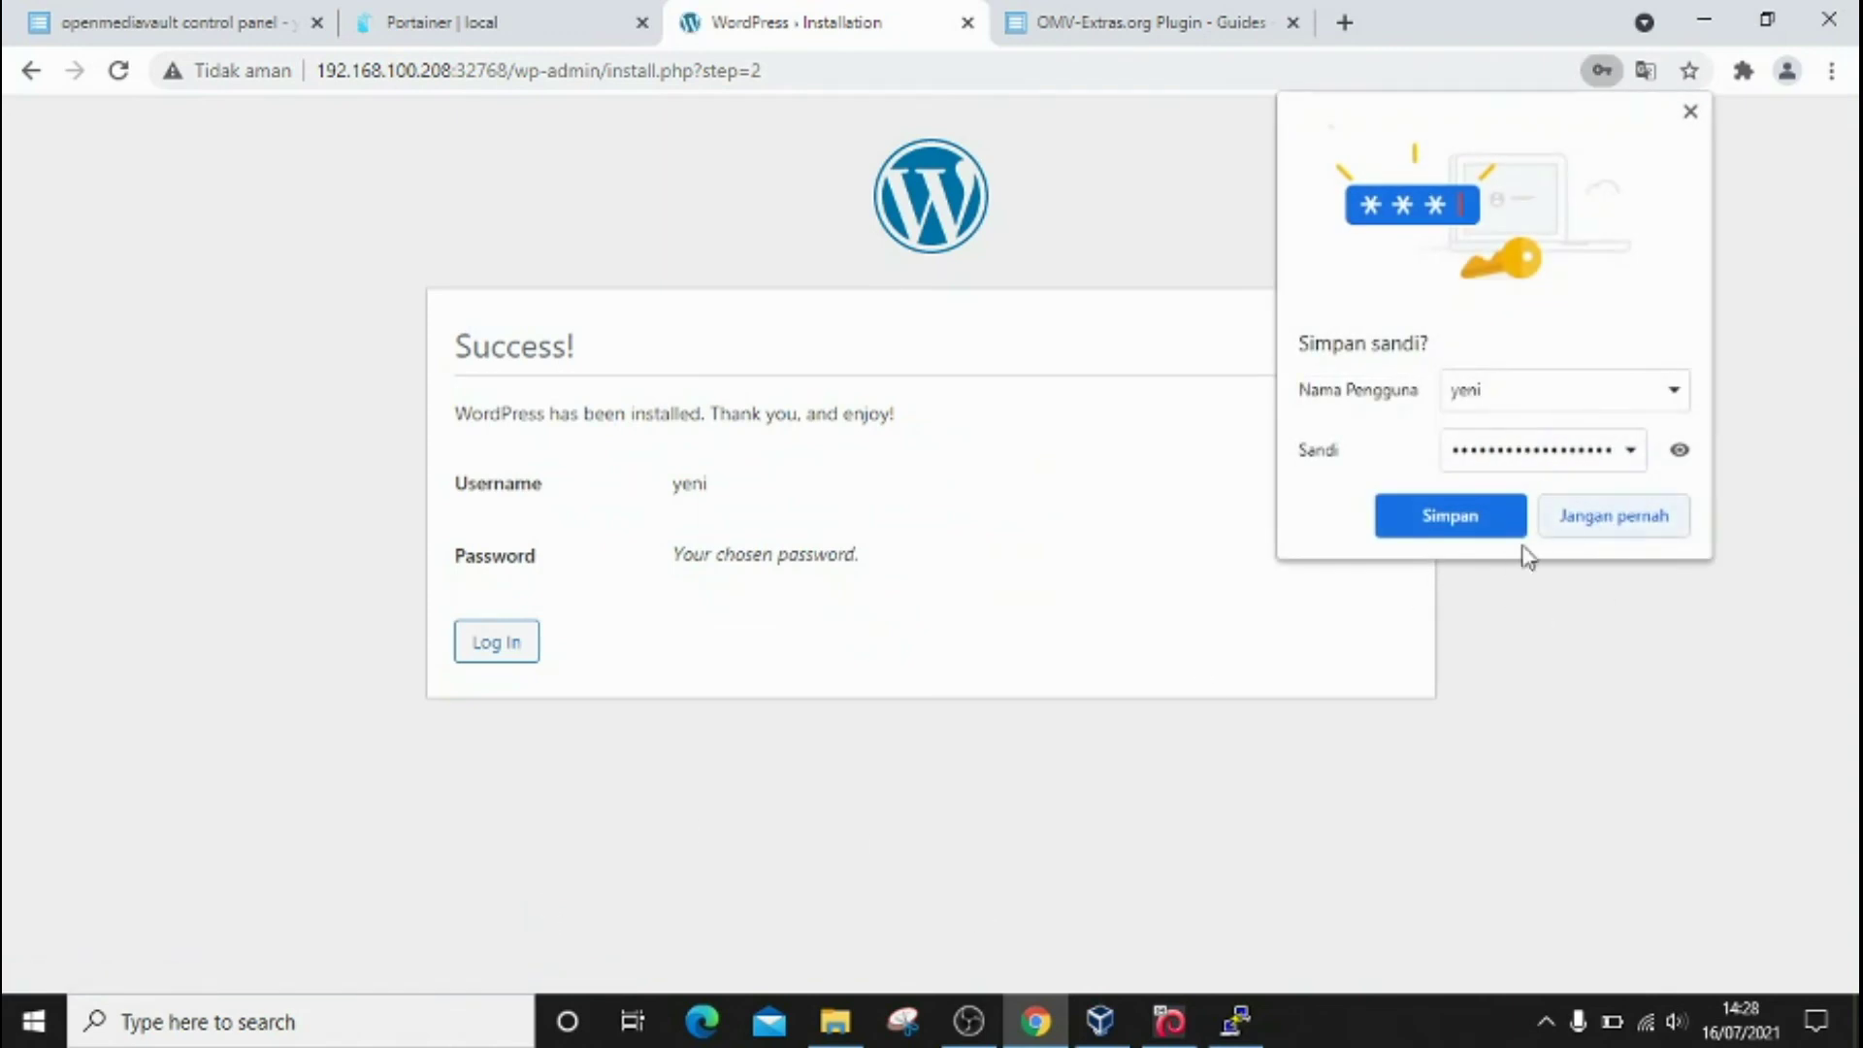
pyautogui.click(1448, 519)
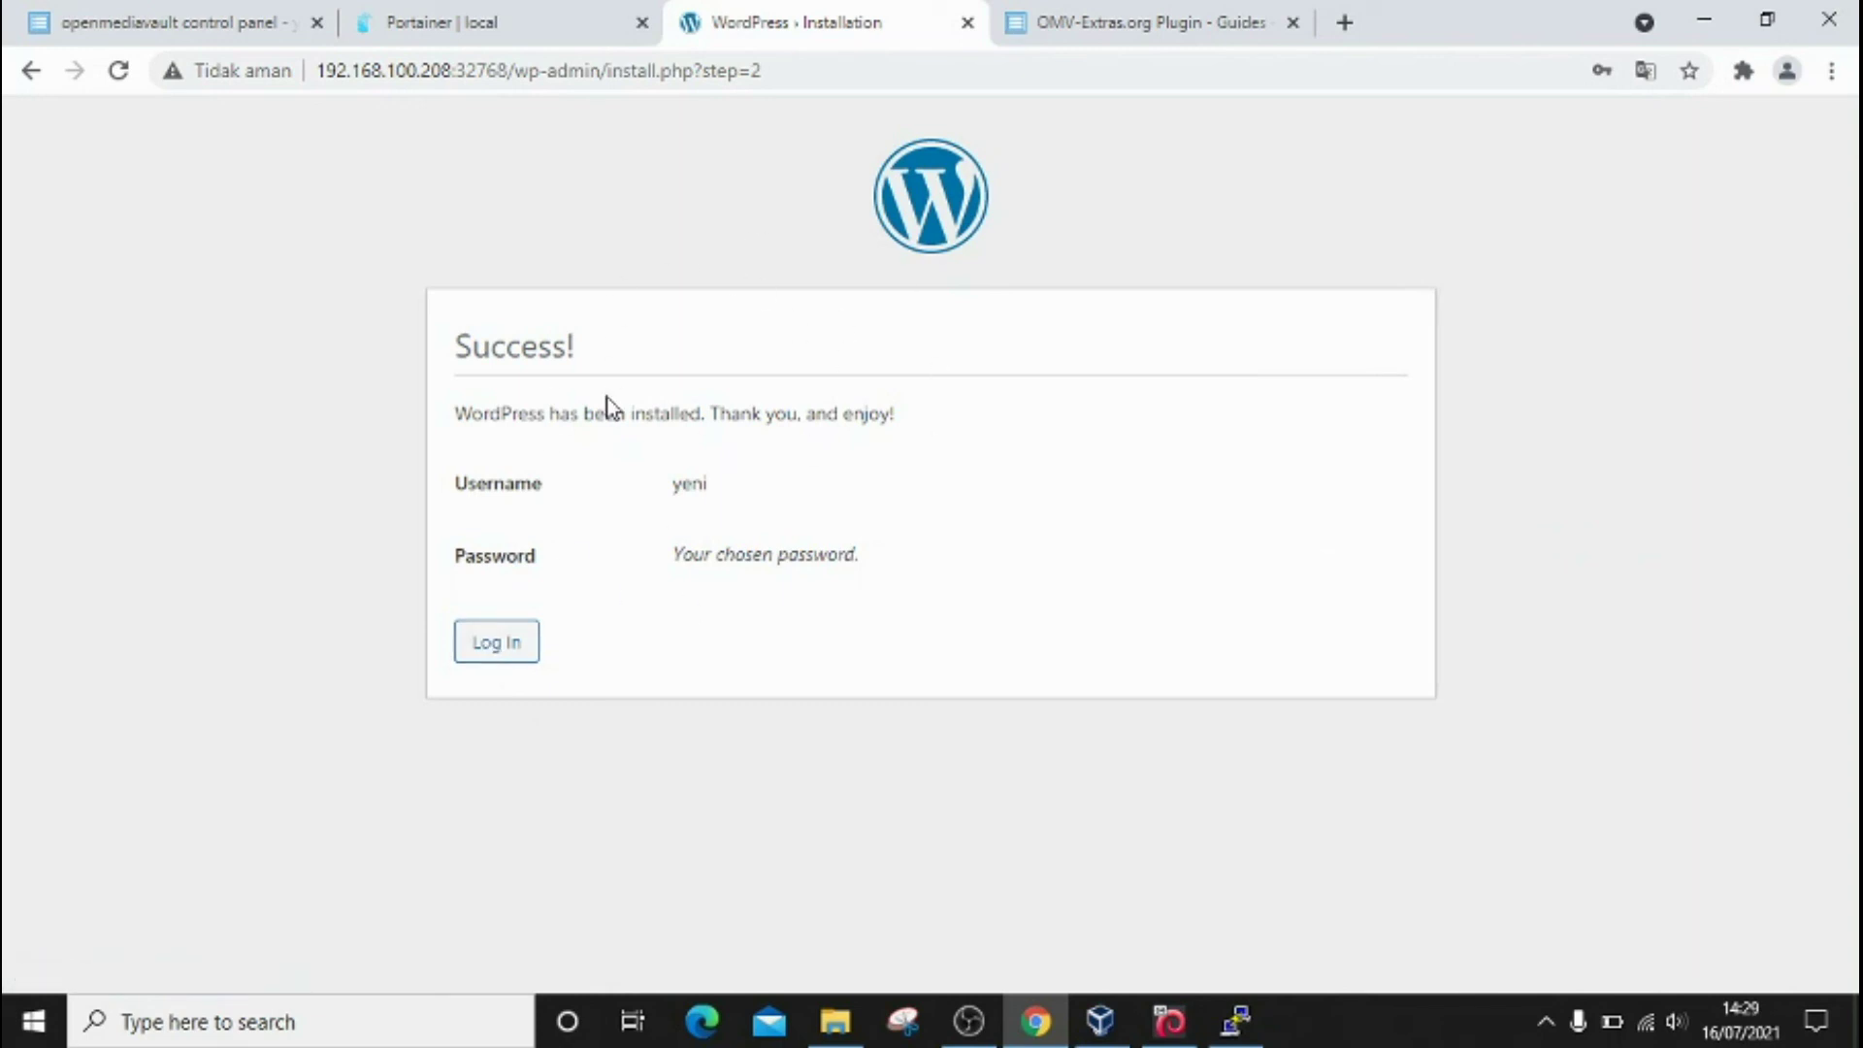
pyautogui.click(504, 651)
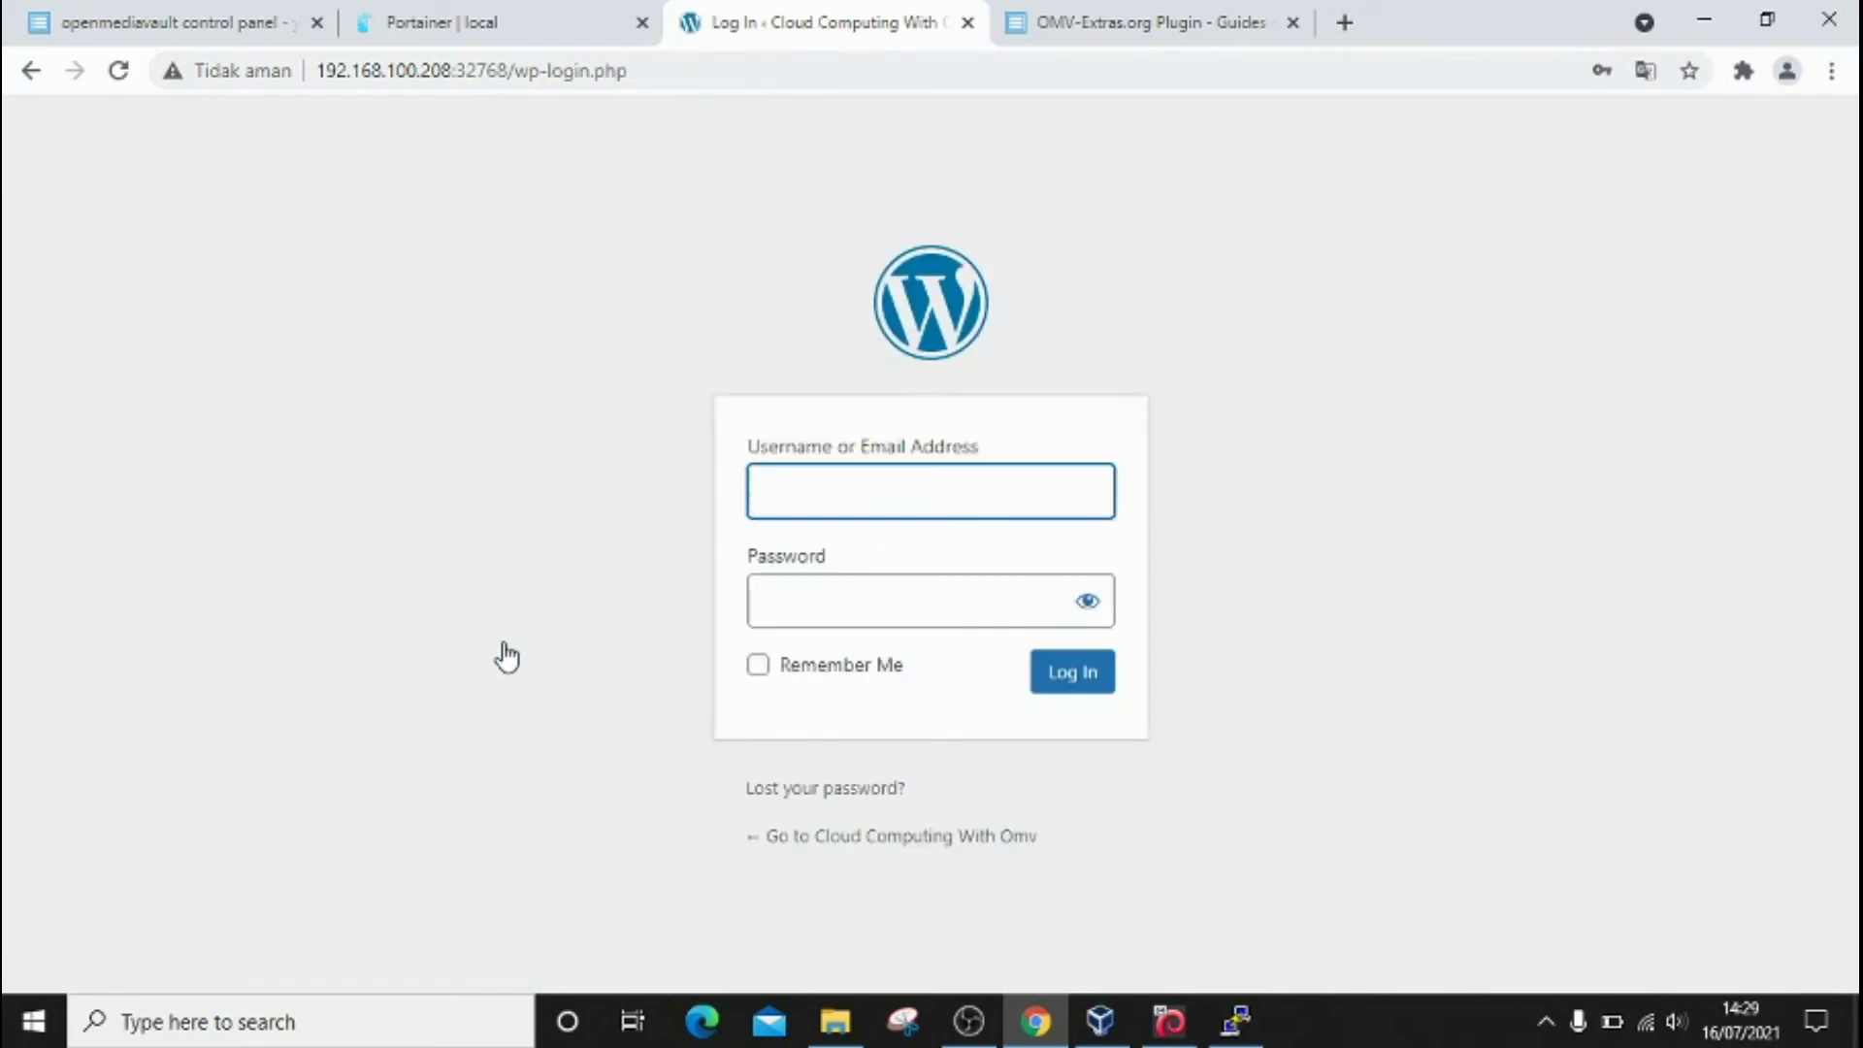
# Step: Log in with the autofilled admin credentials and Remember Me ticked to reach the Dashboard
pyautogui.click(830, 491)
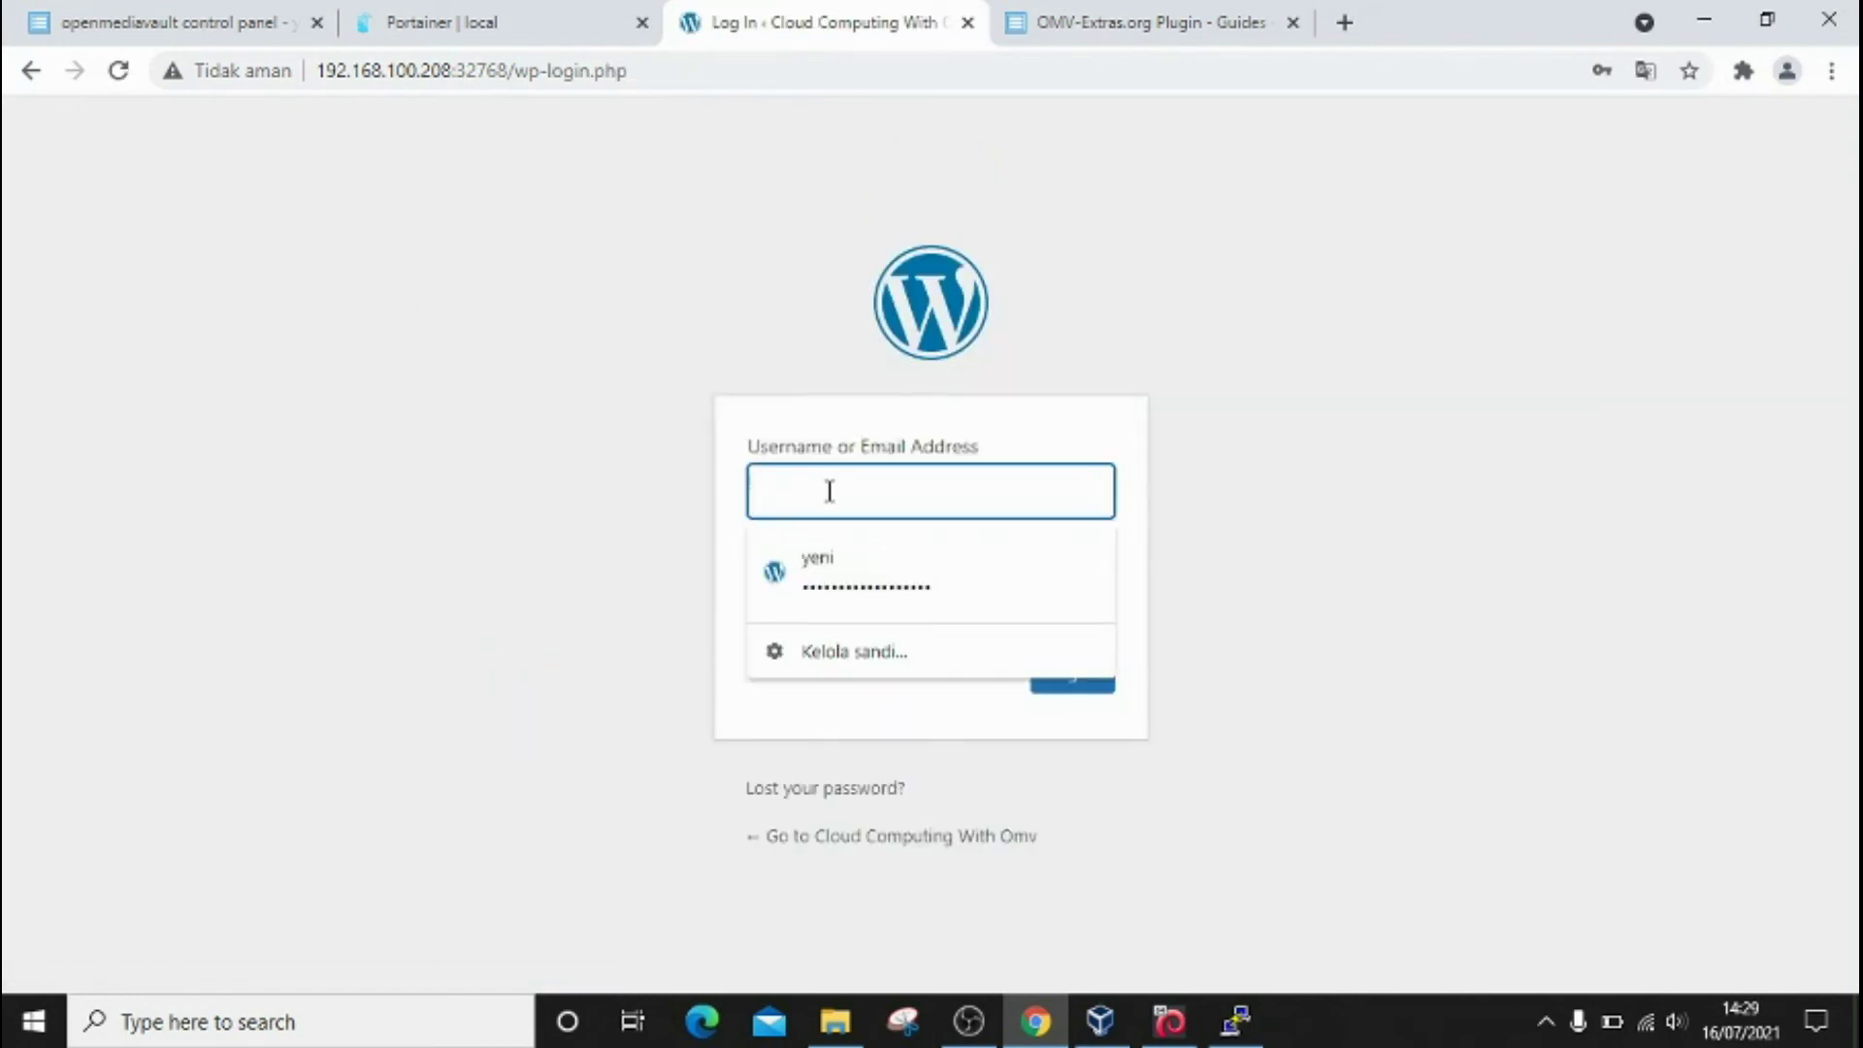
pyautogui.click(847, 573)
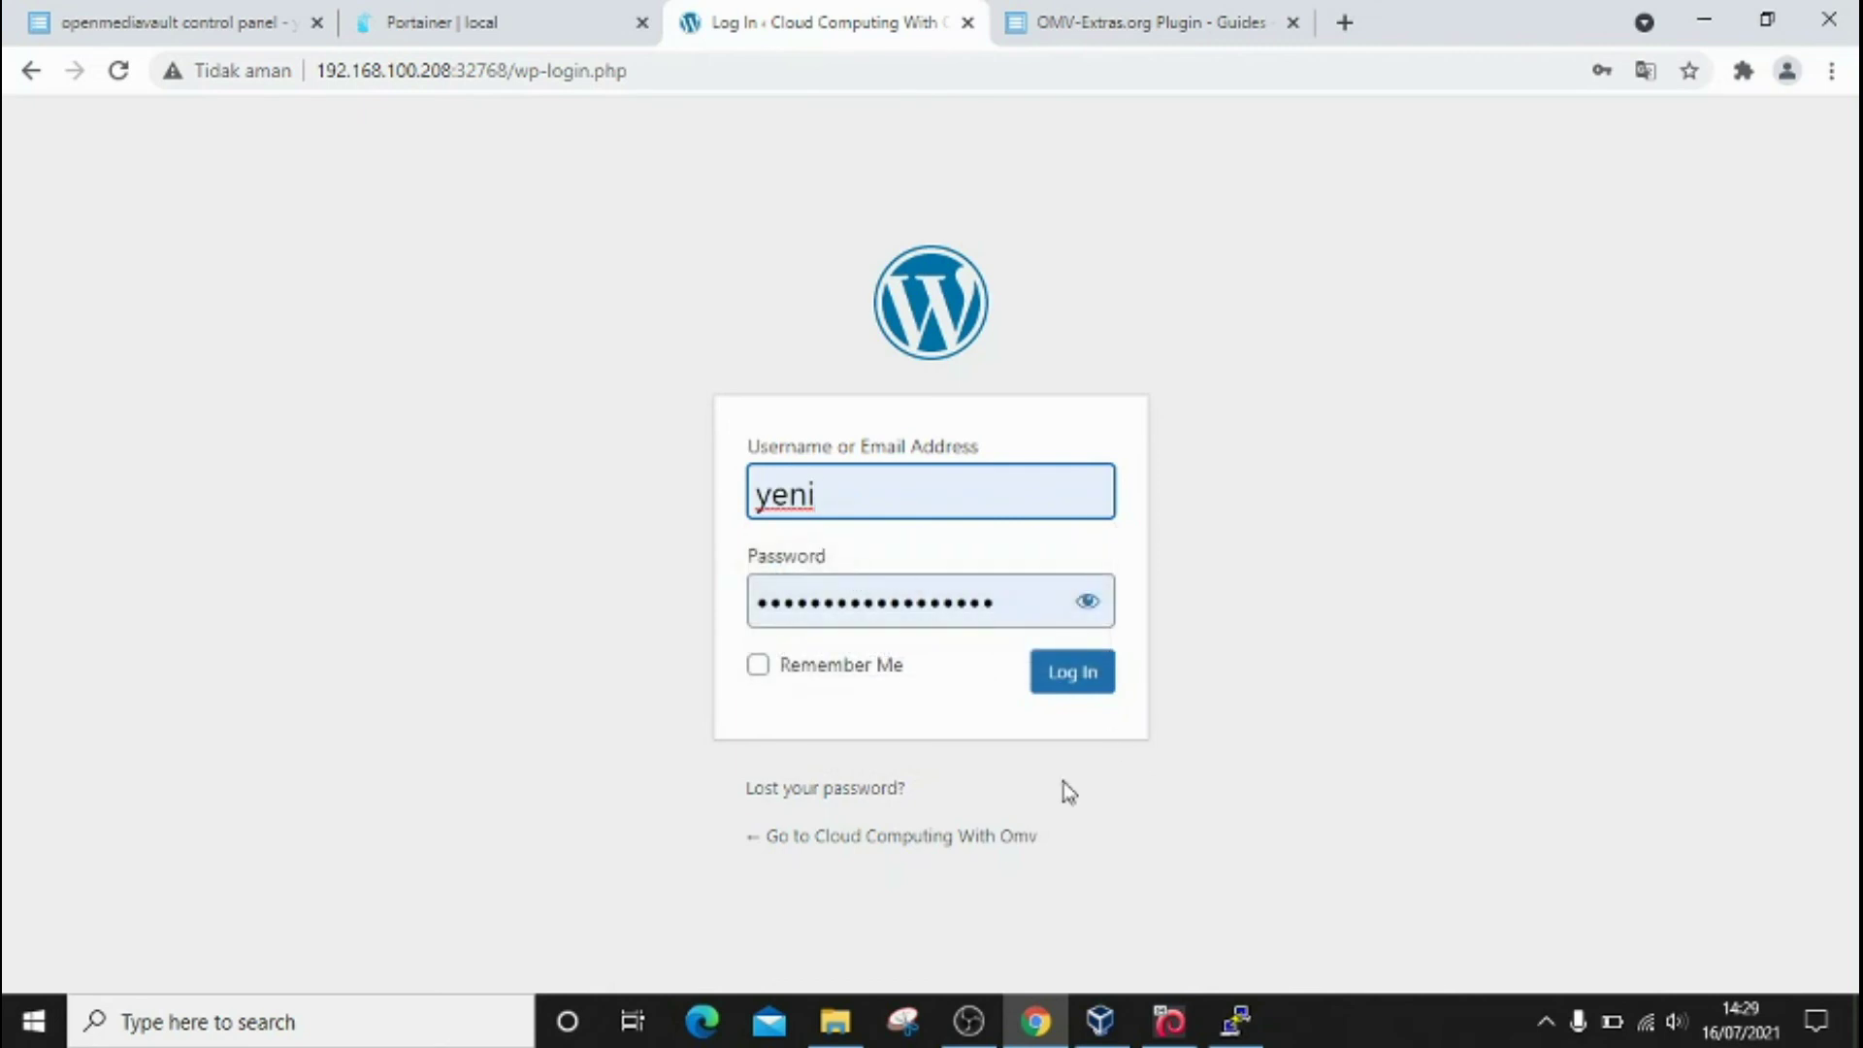
pyautogui.click(757, 668)
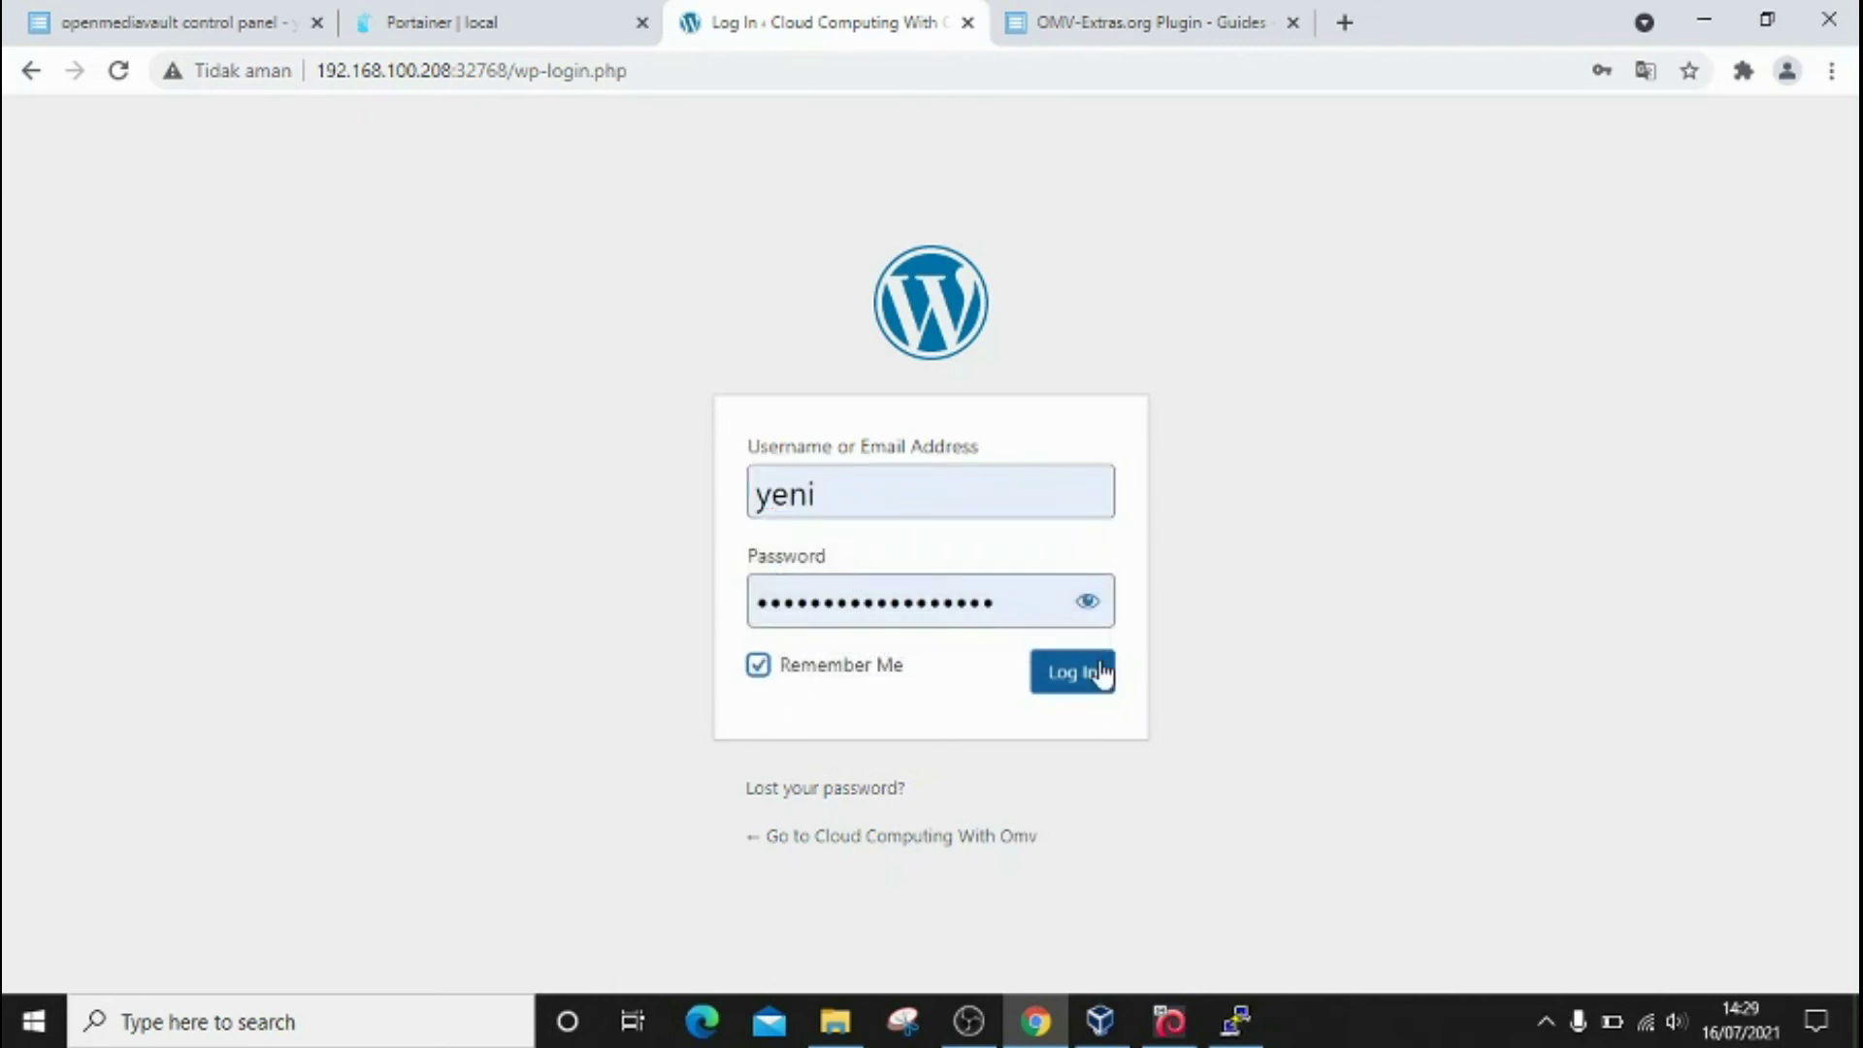
pyautogui.click(1073, 682)
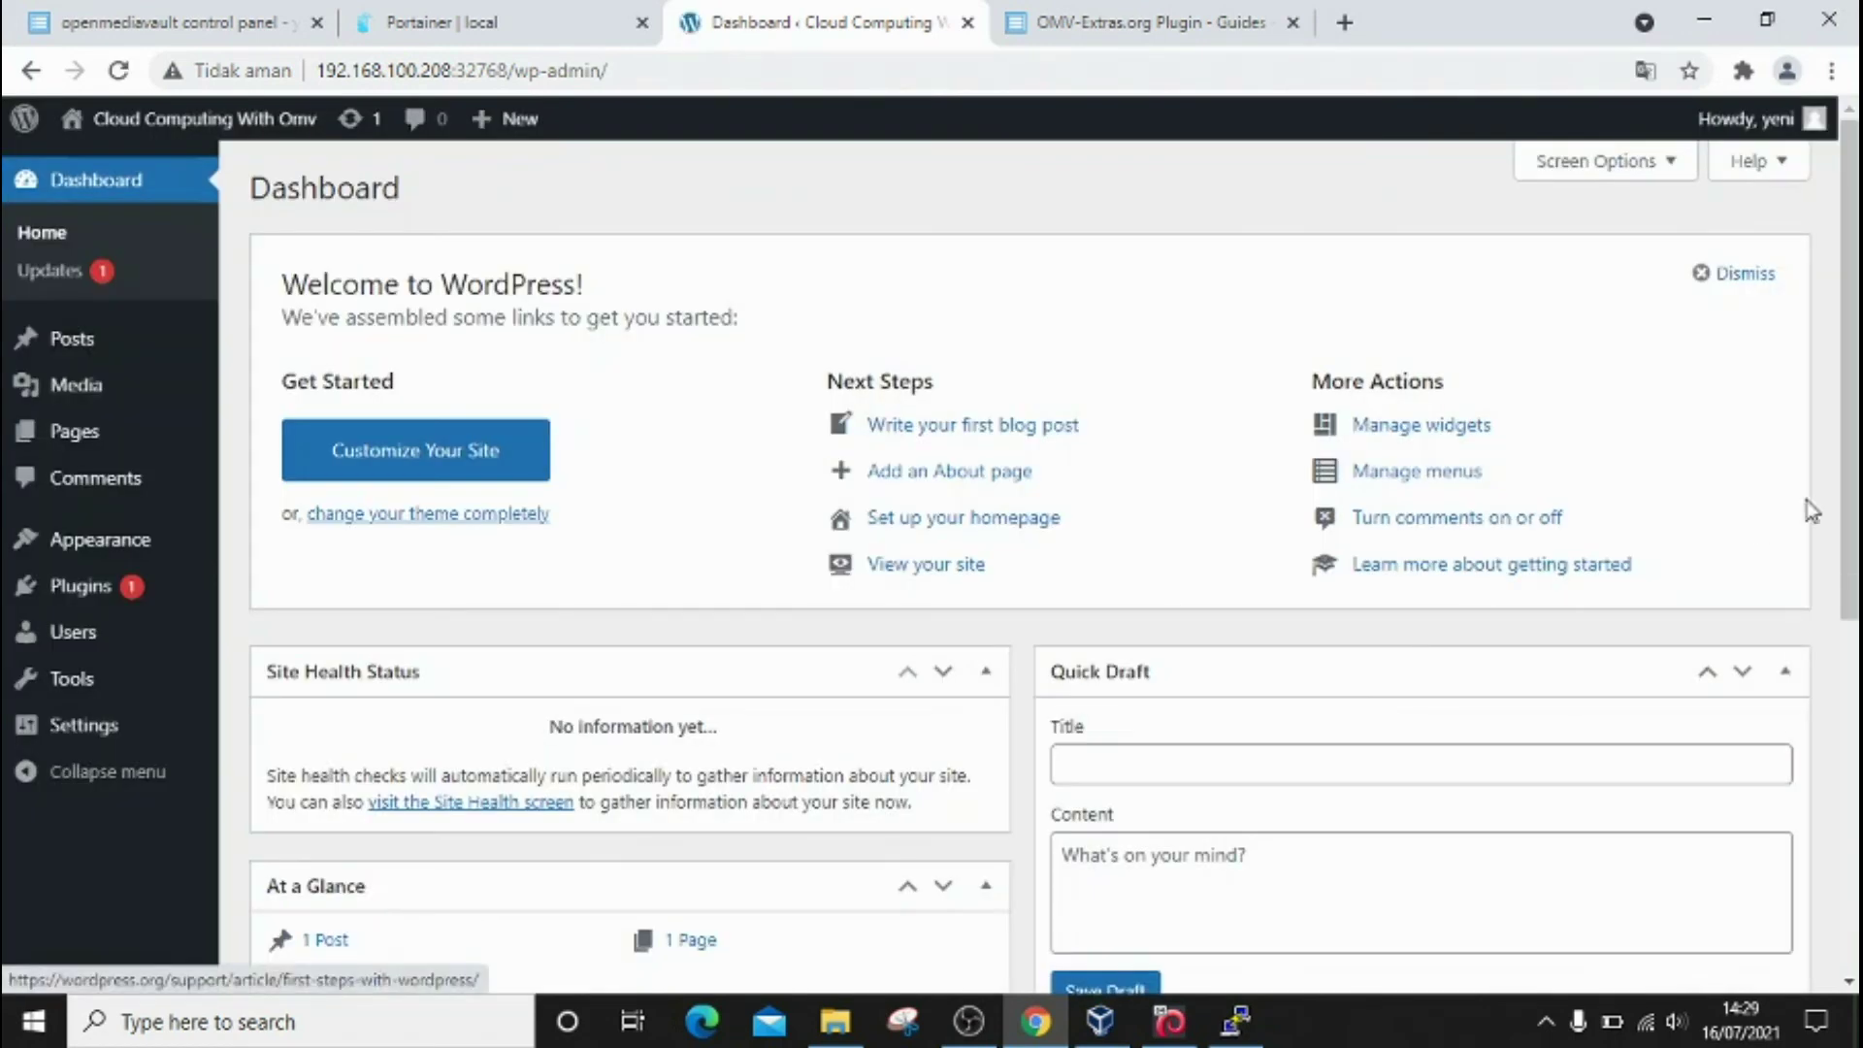
pyautogui.moveTo(1848, 568); pyautogui.dragTo(1846, 503)
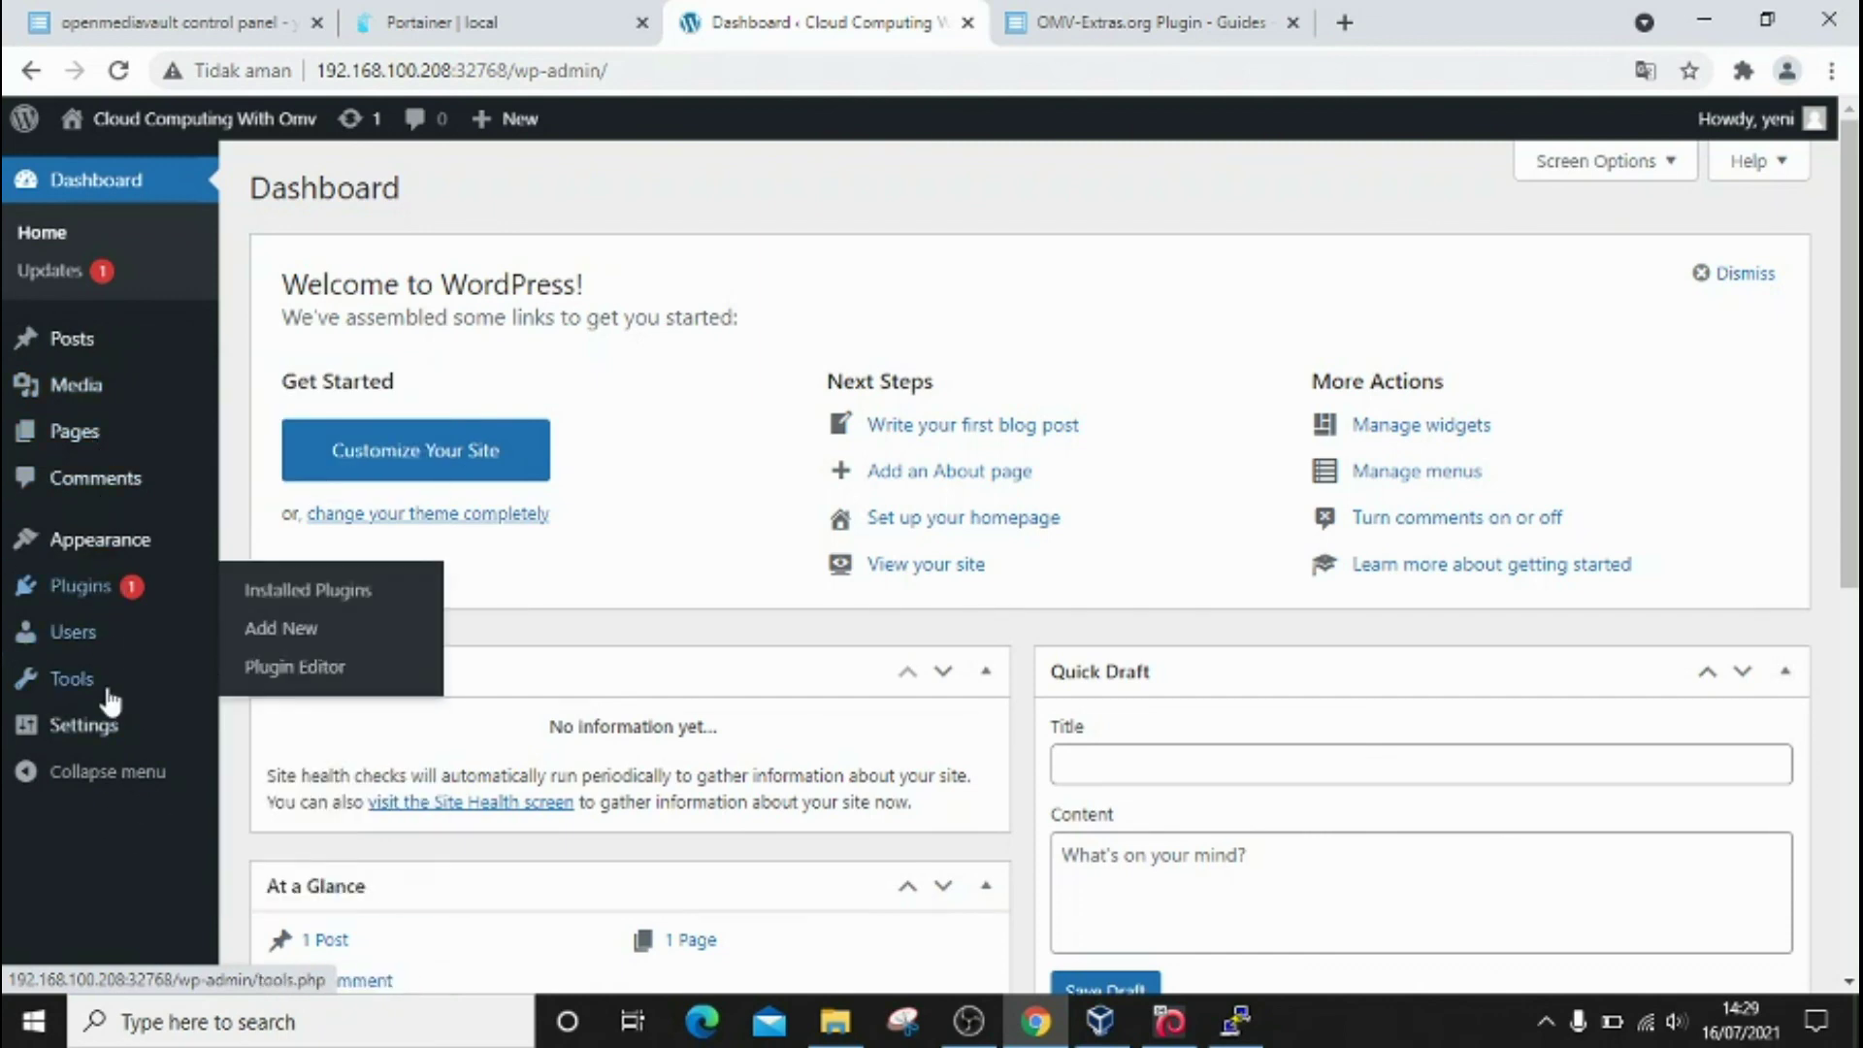
pyautogui.moveTo(113, 440)
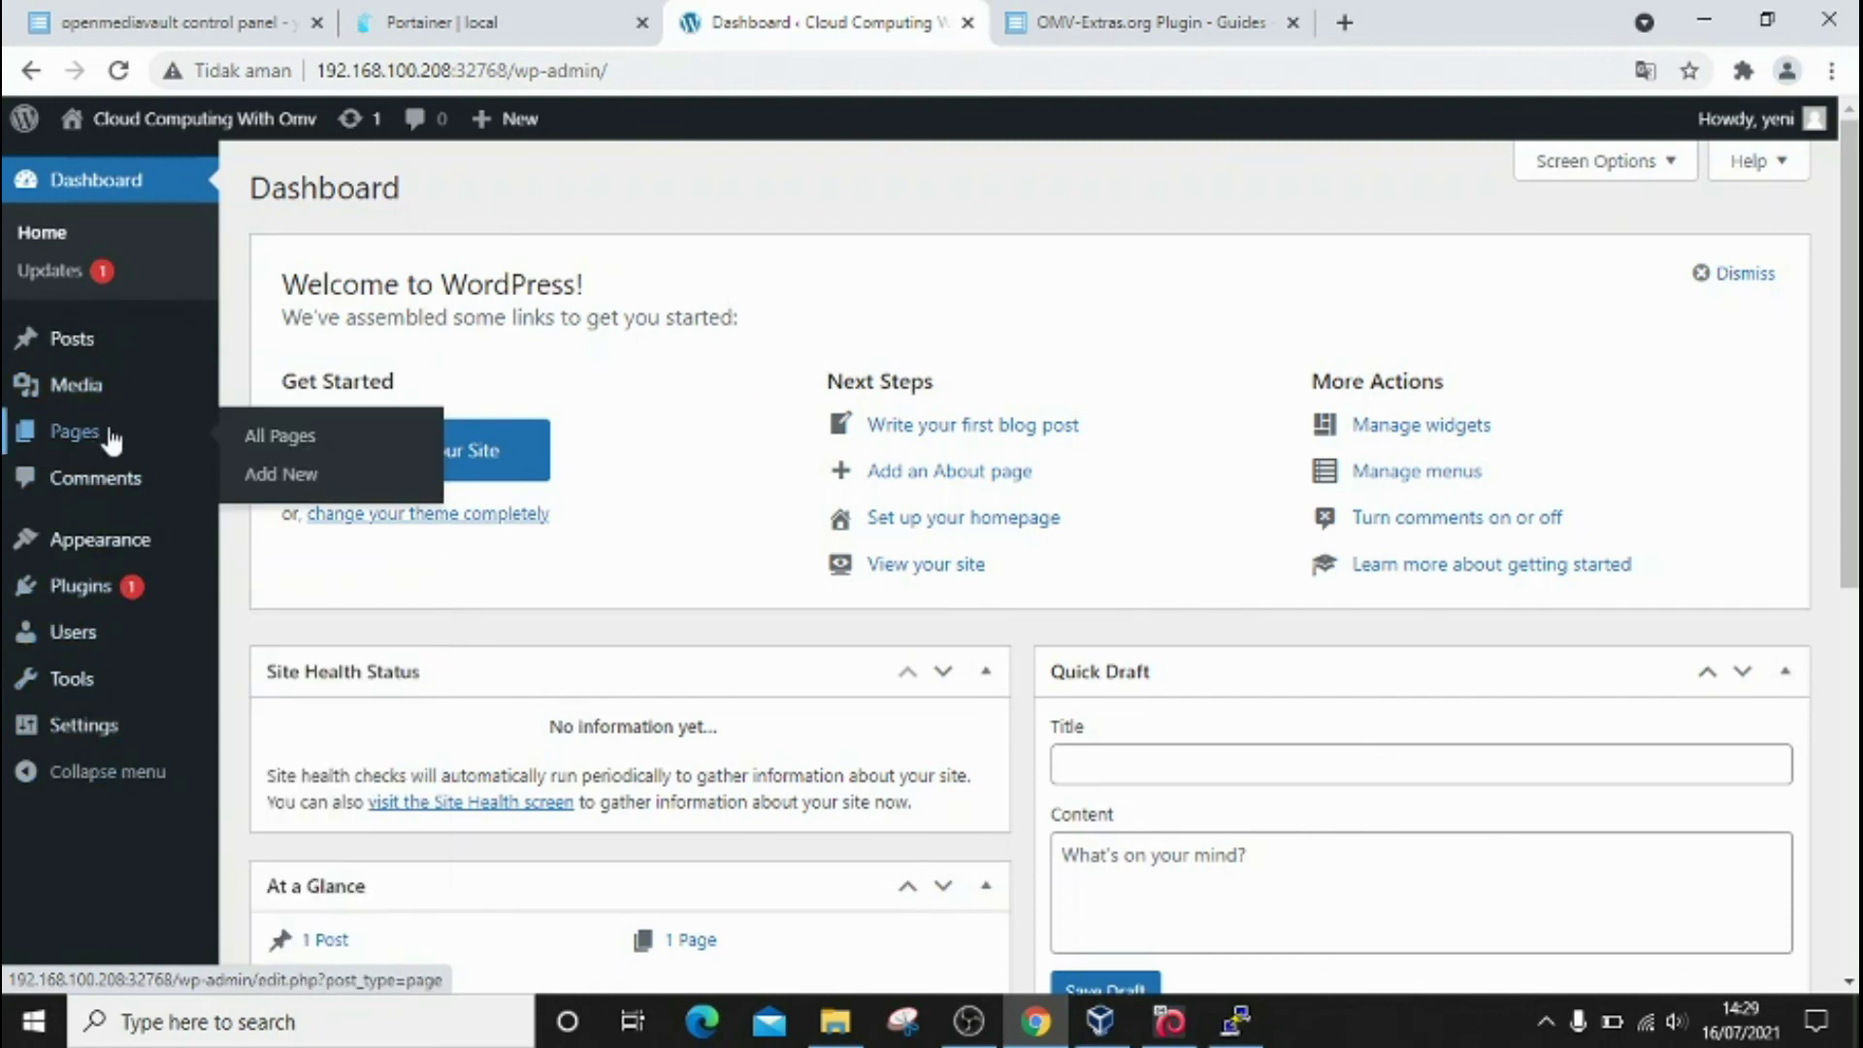